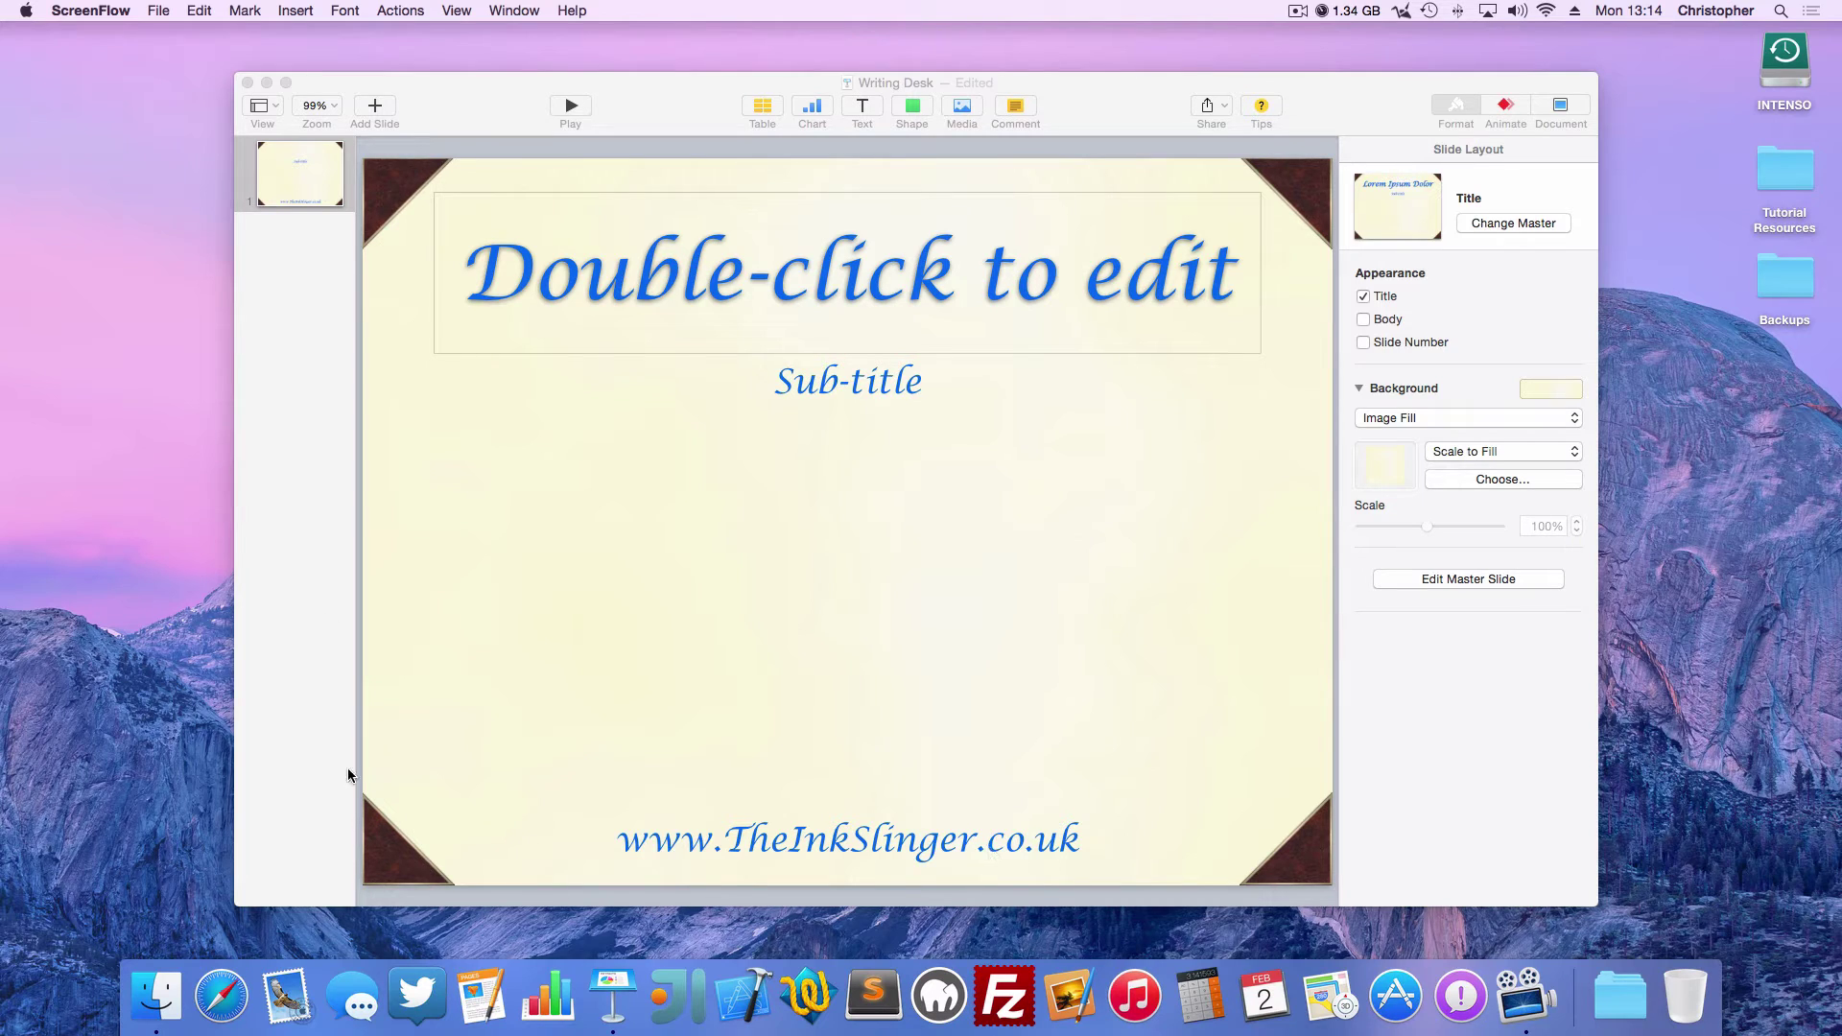
Replace the cover slide's placeholder text with the title 'Title' and the subtitle 'Sub-title'
left_click(839, 178)
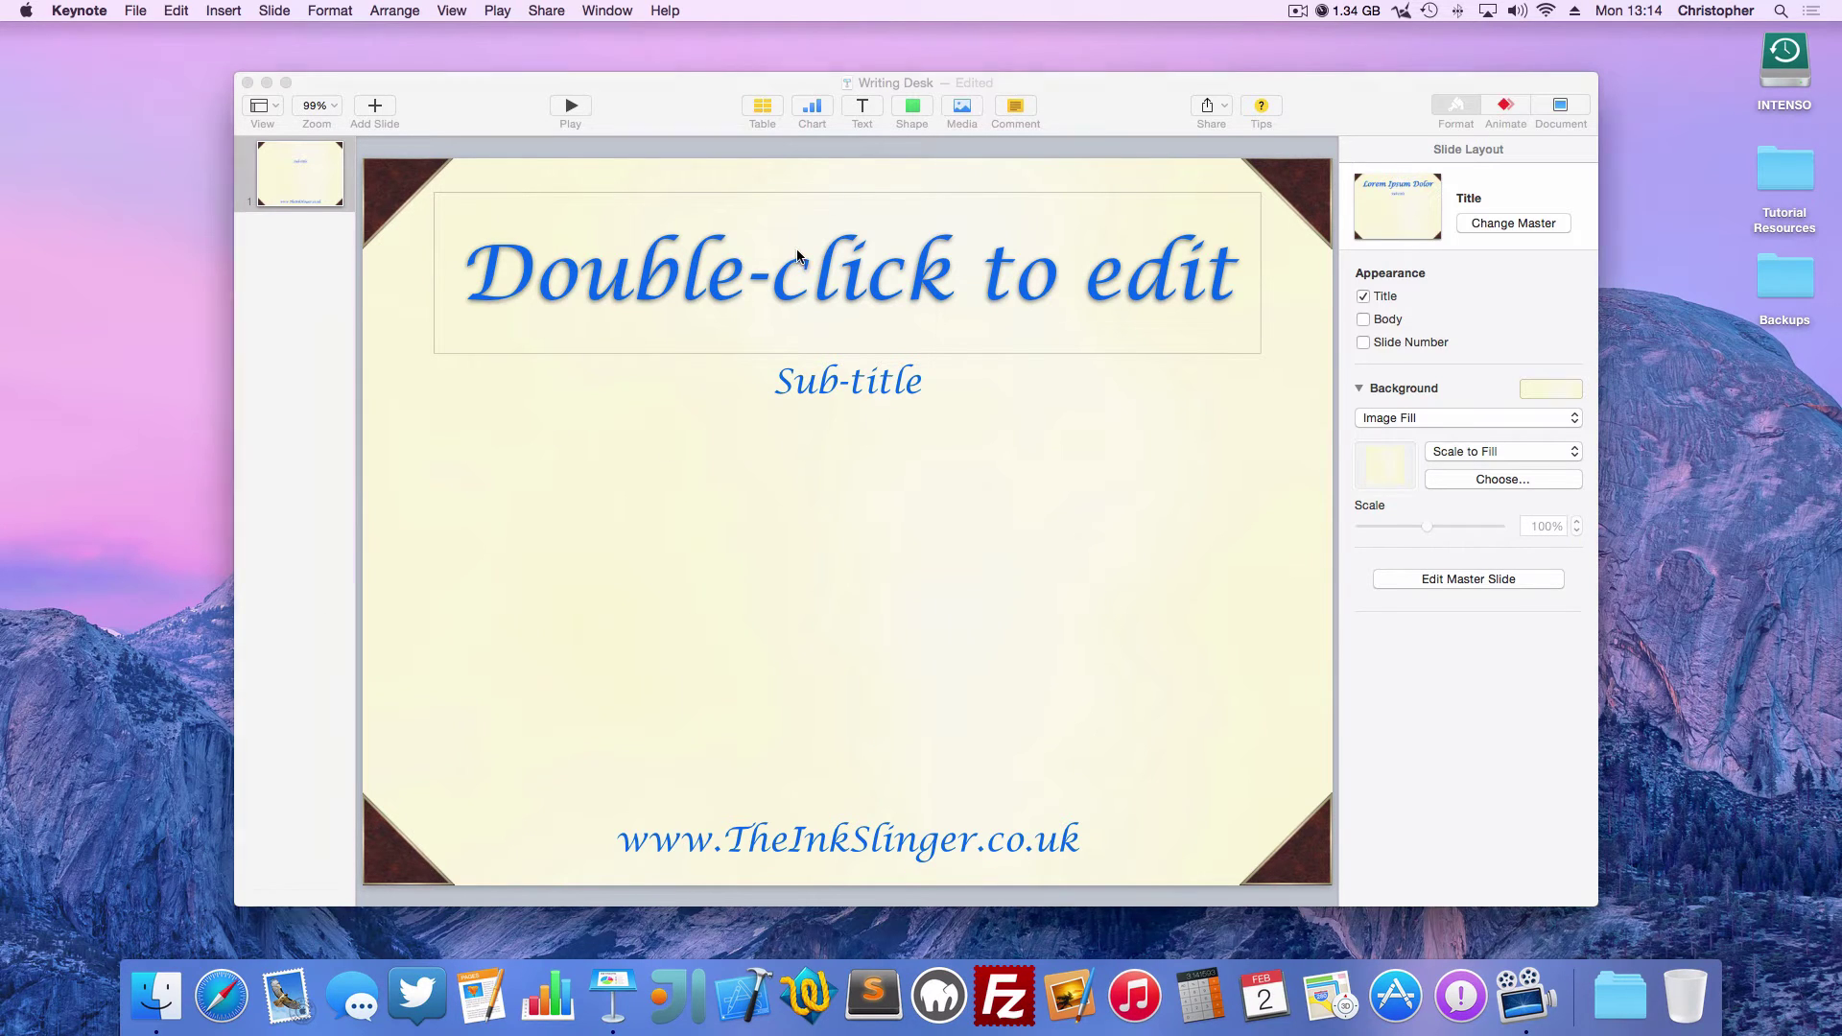
double_click(844, 273)
type("Title")
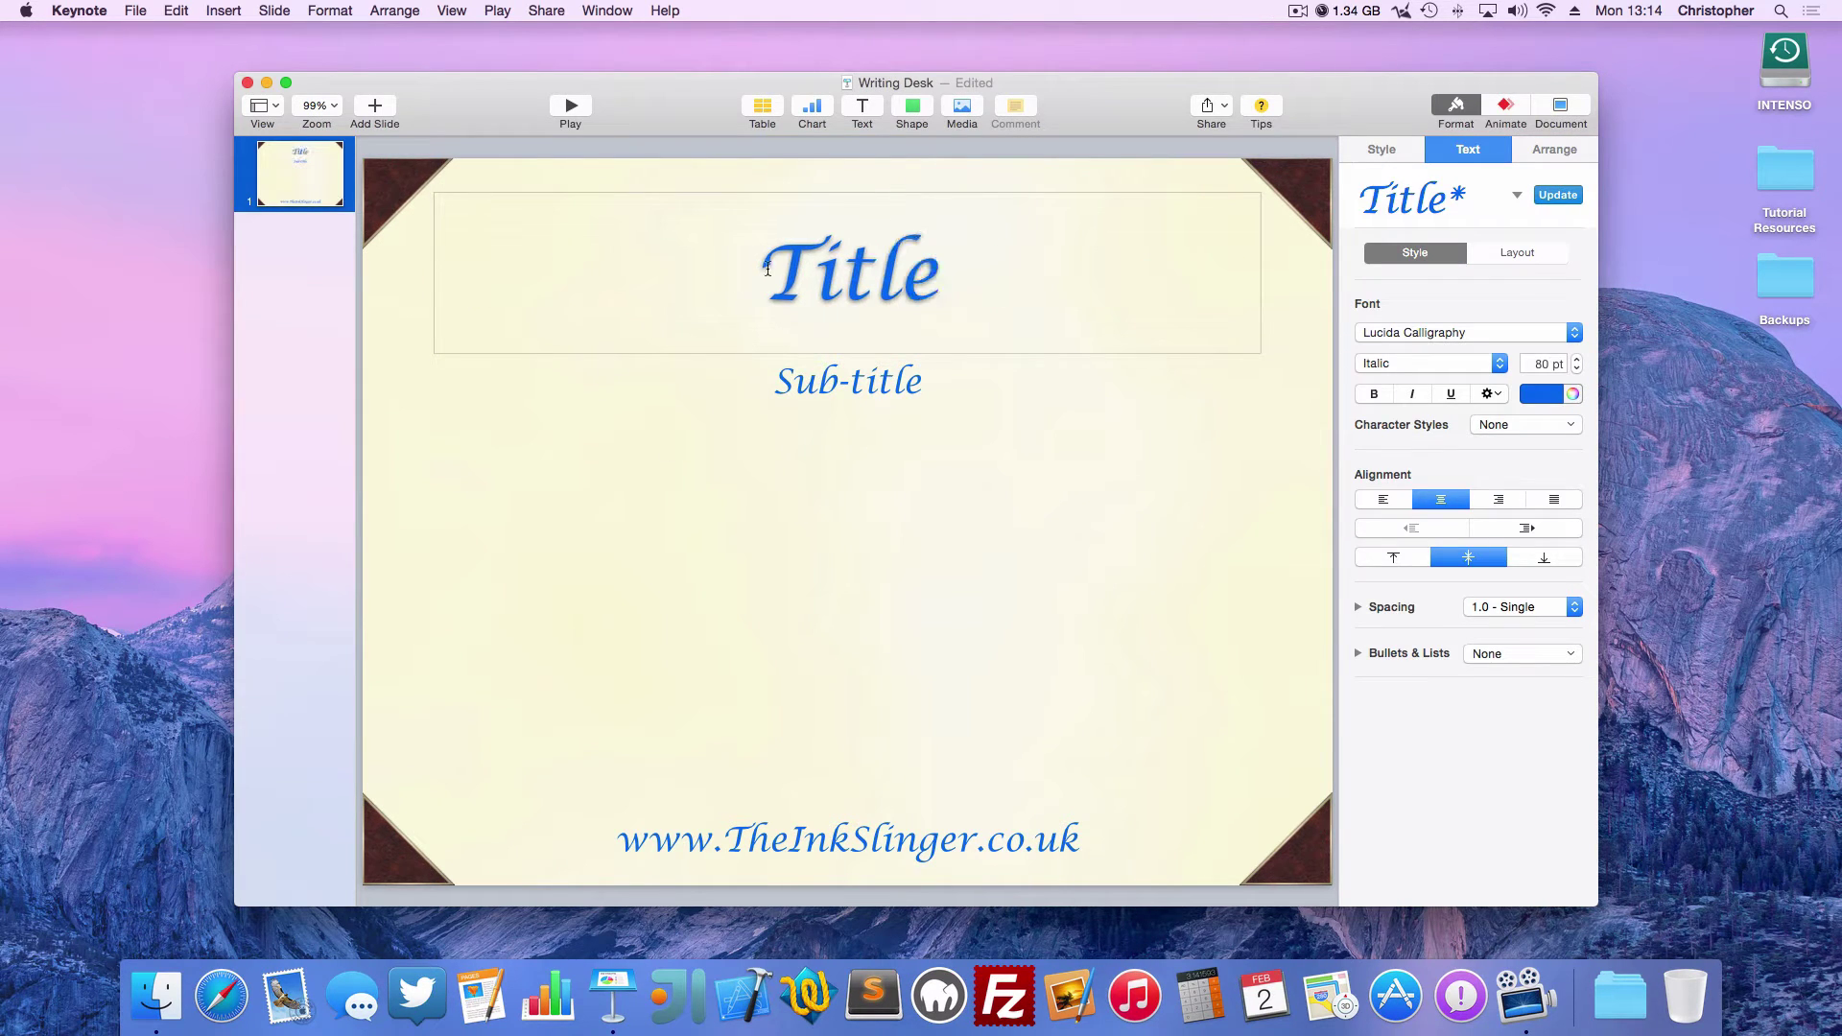
double_click(861, 376)
key("BackSpace")
key("BackSpace")
key("BackSpace")
key("BackSpace")
key("BackSpace")
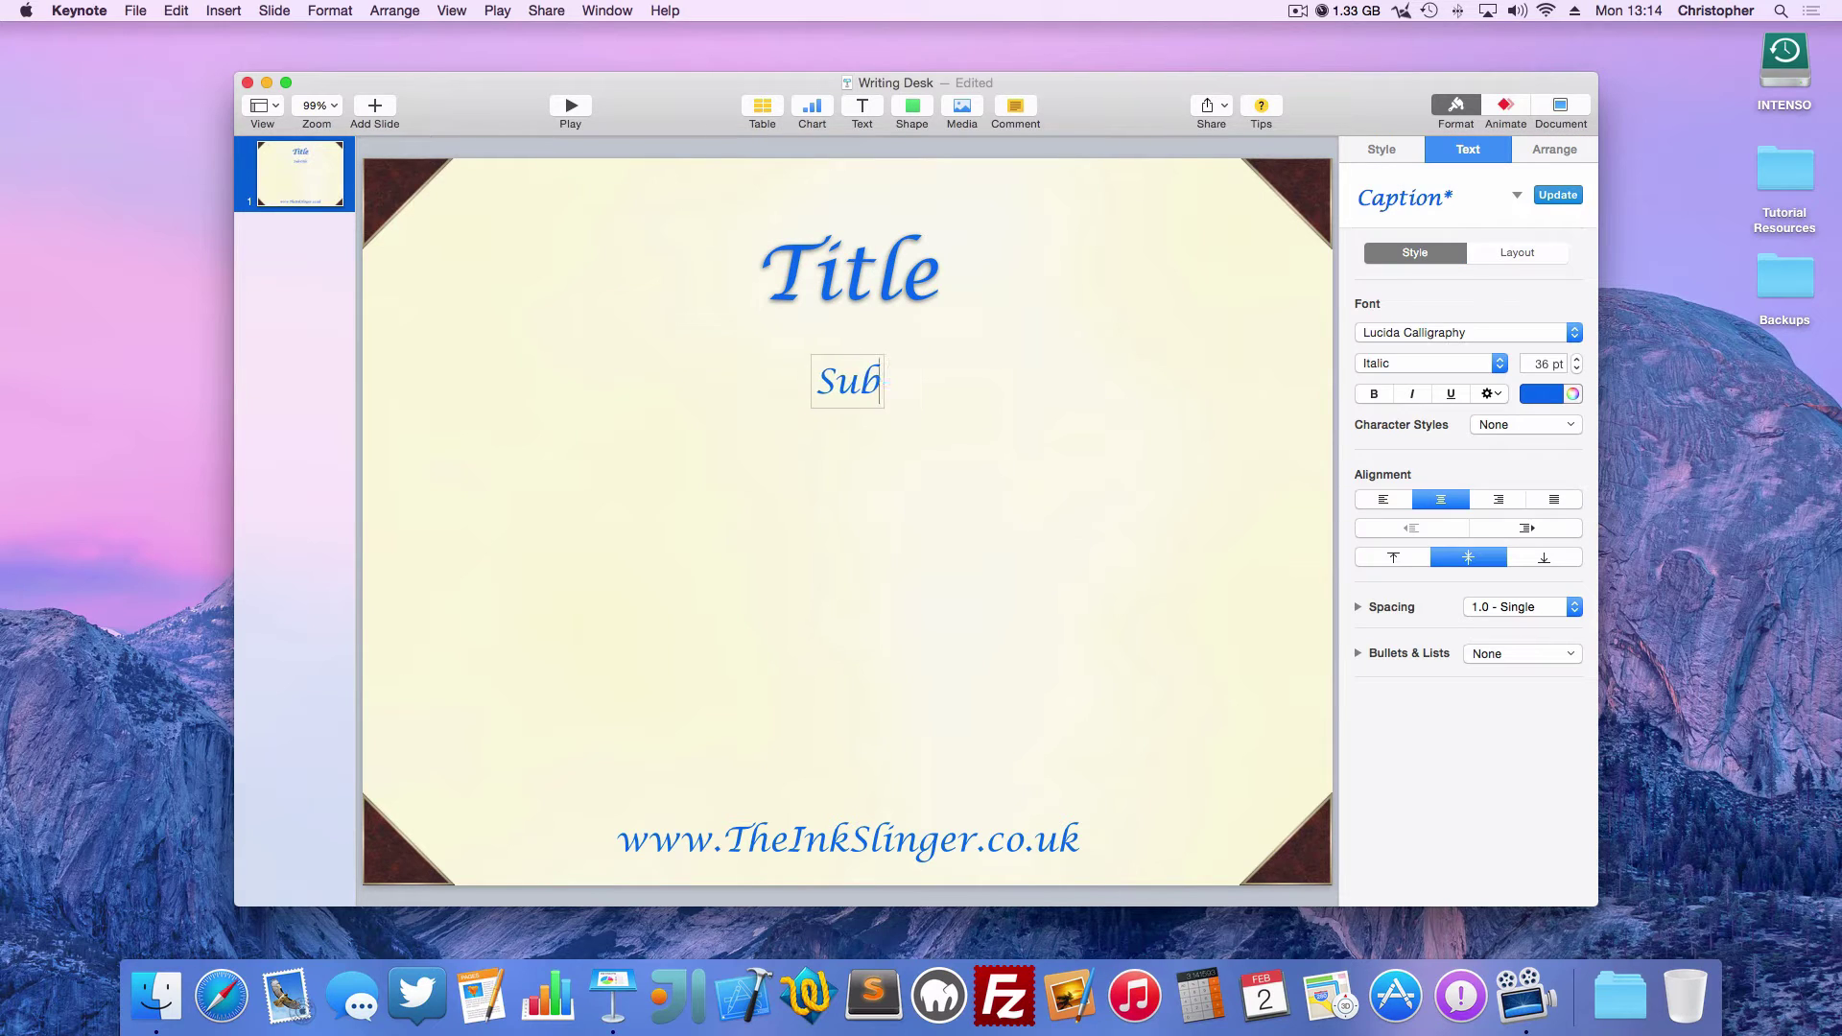
type("Sub-title")
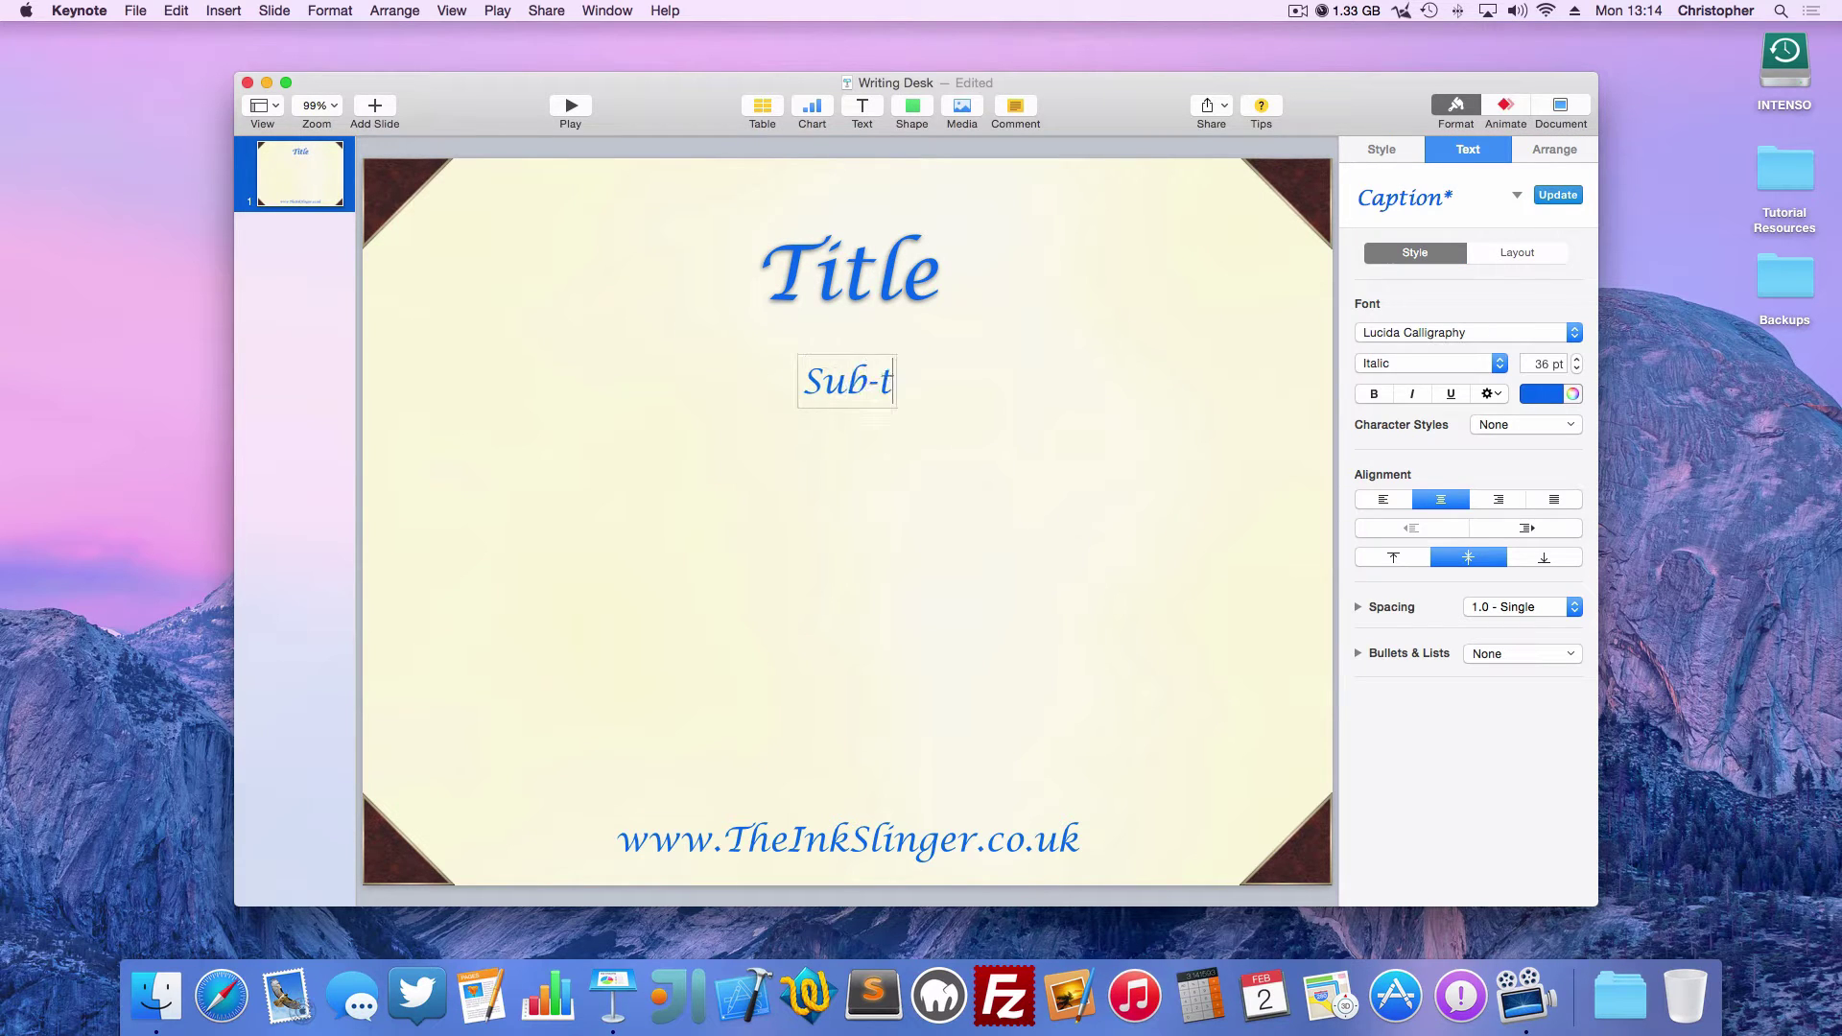
left_click(656, 678)
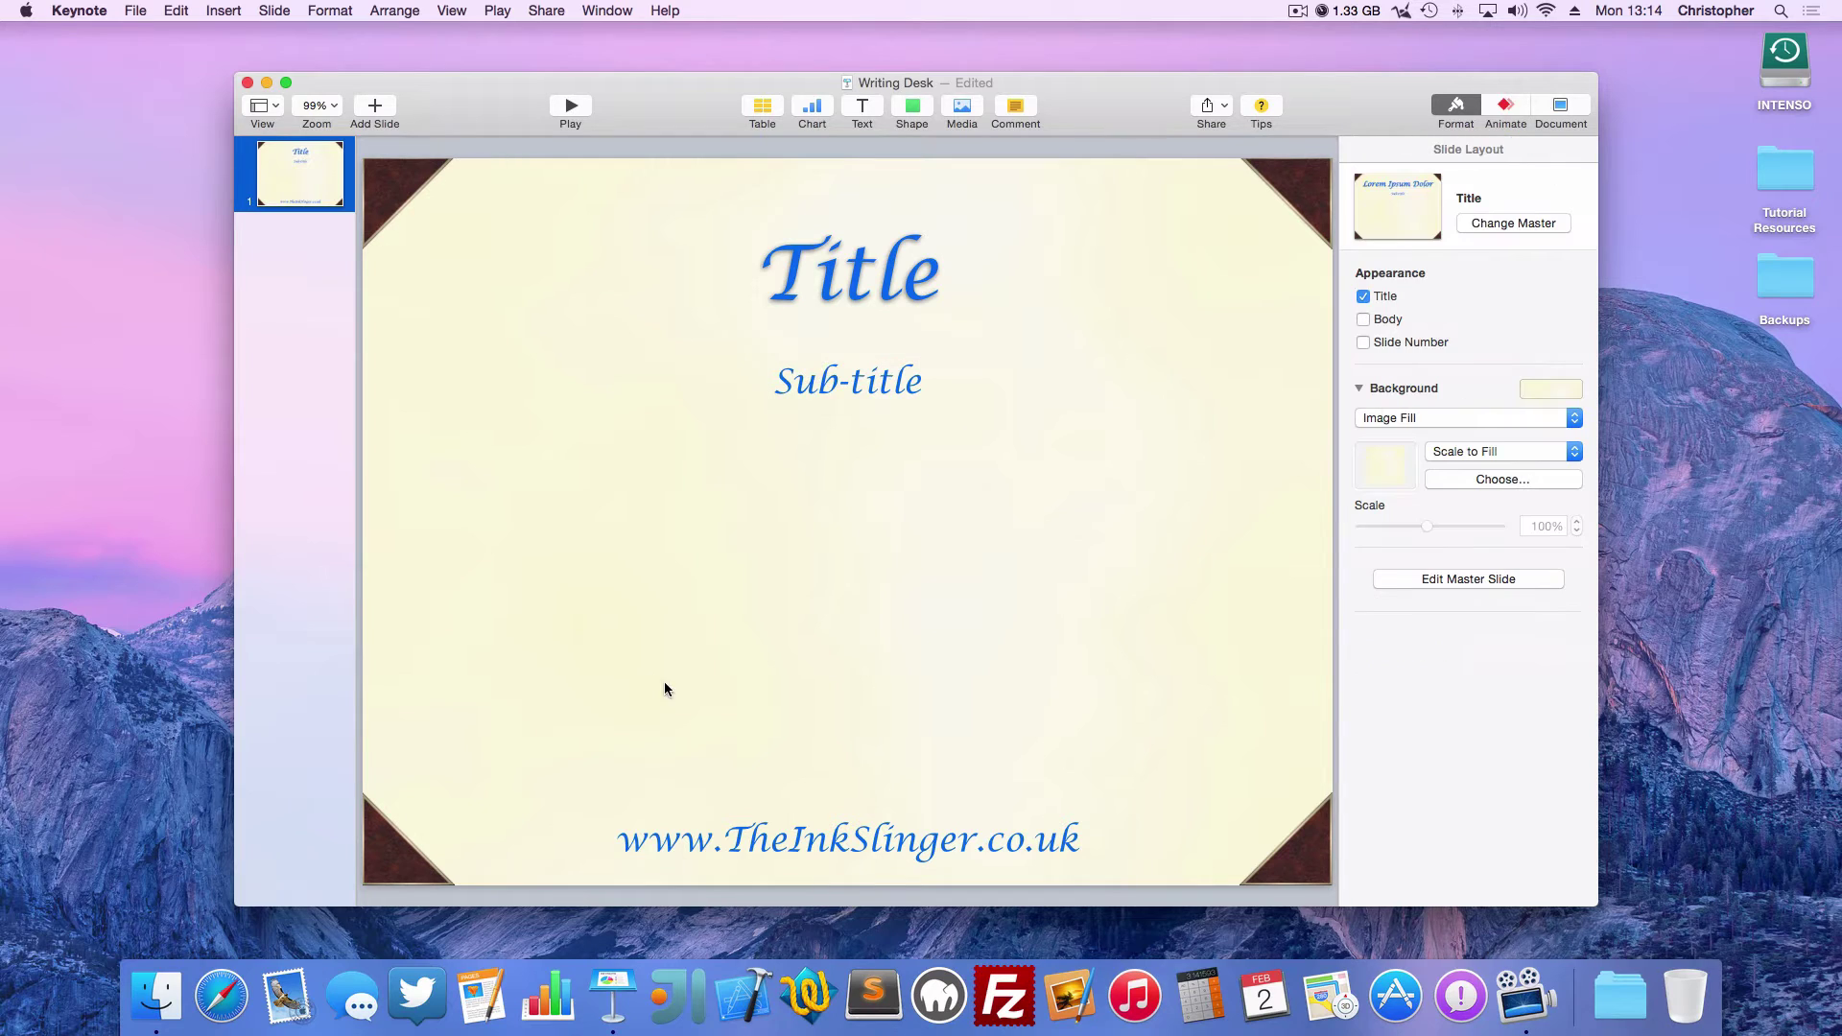
Add a Bullets slide titled 'Bullets' with the list One, Two, Three
left_click(374, 108)
left_click(427, 211)
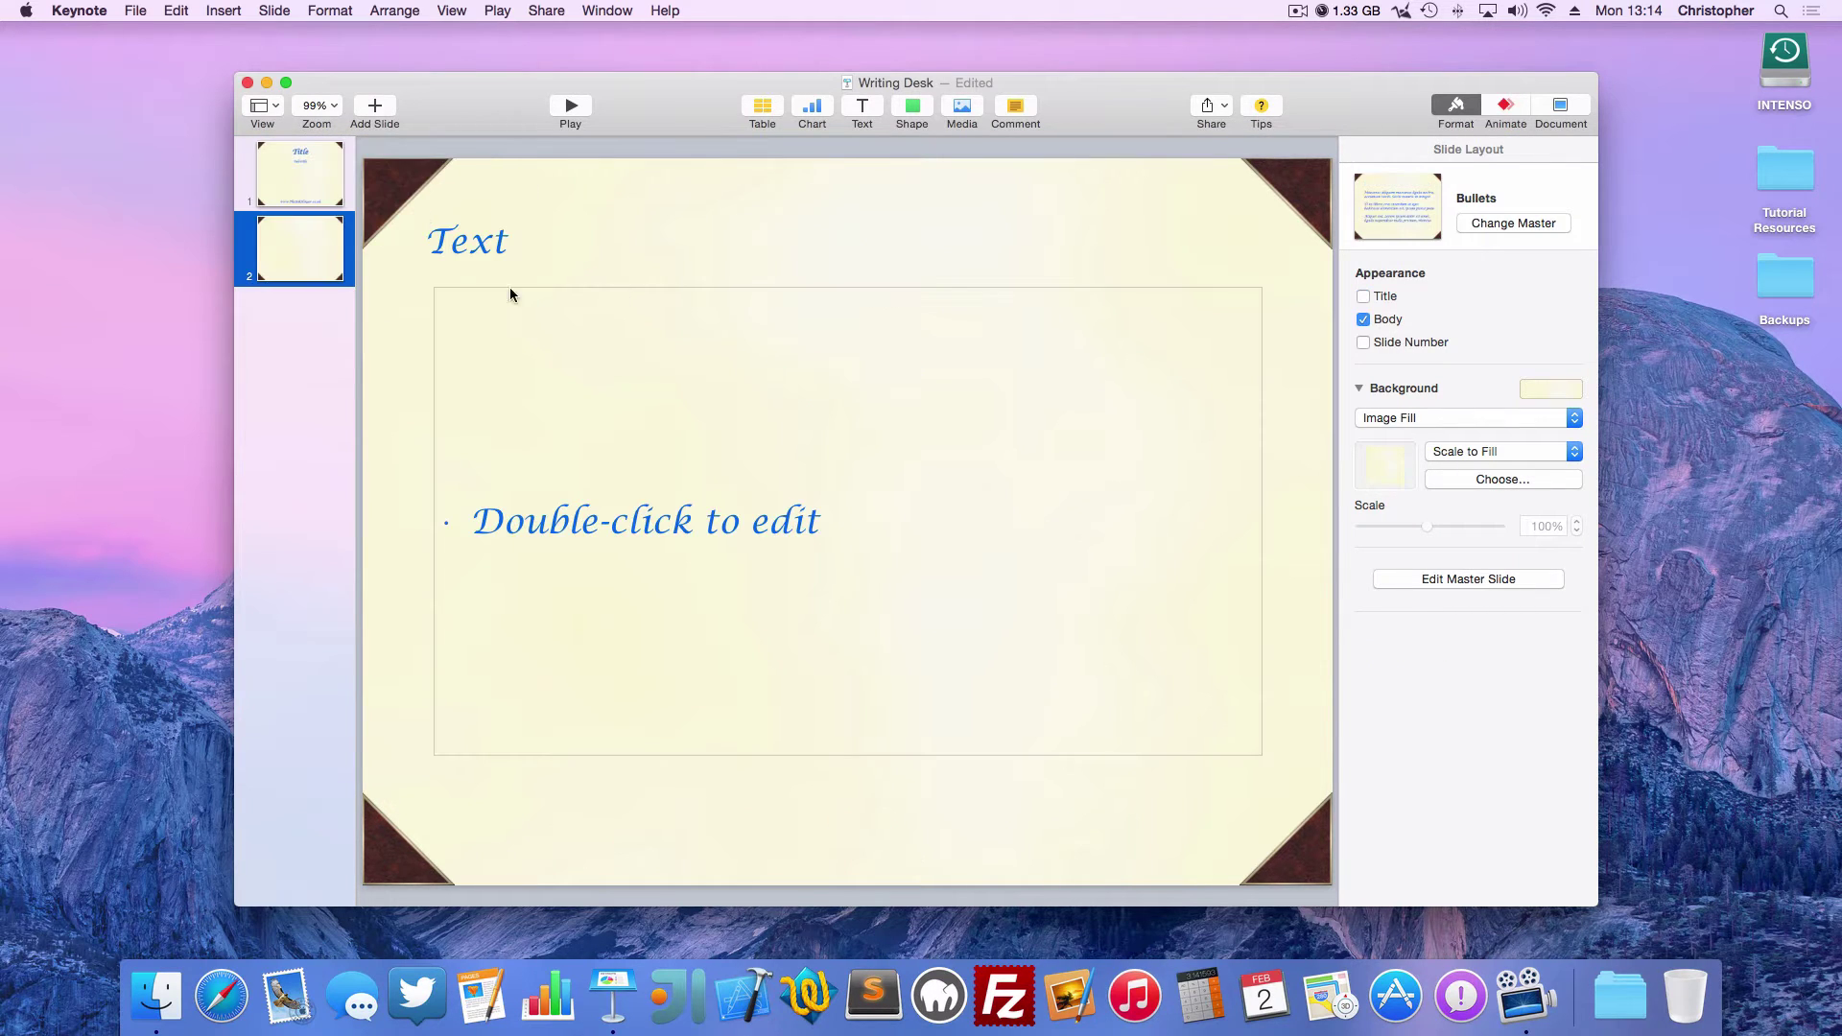
double_click(473, 244)
type("Bullets")
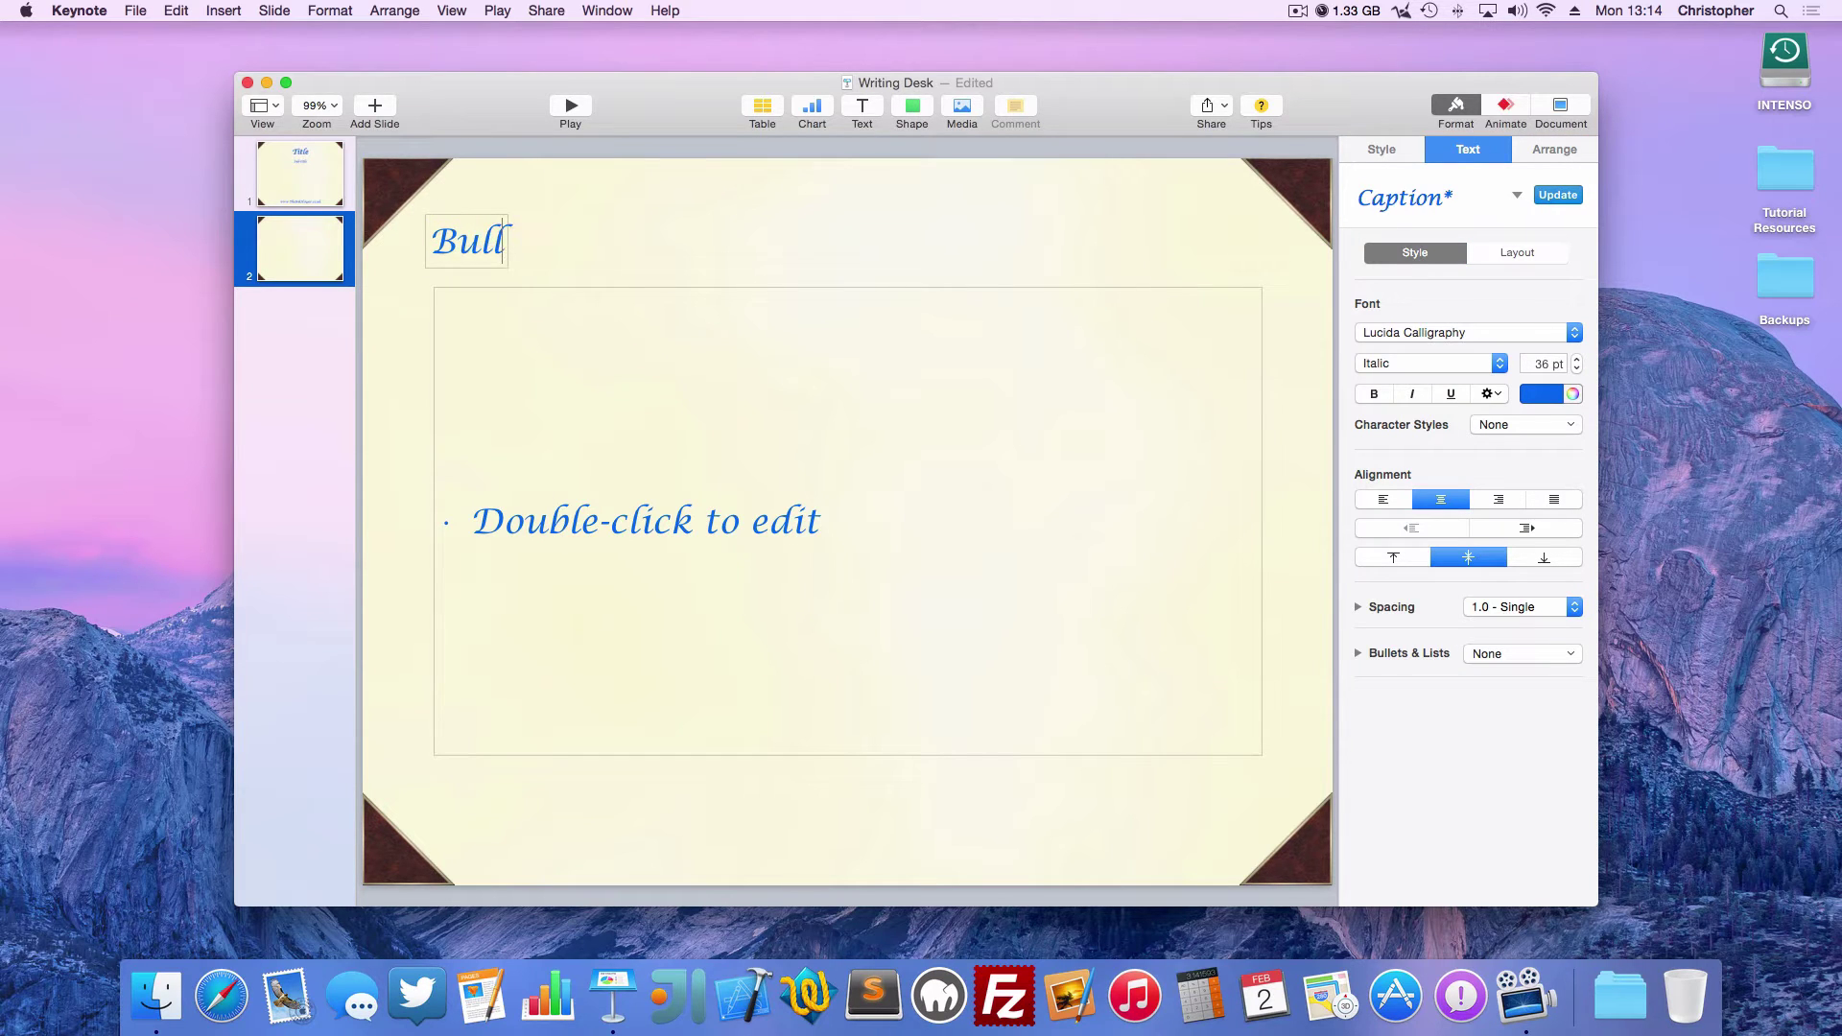
double_click(540, 518)
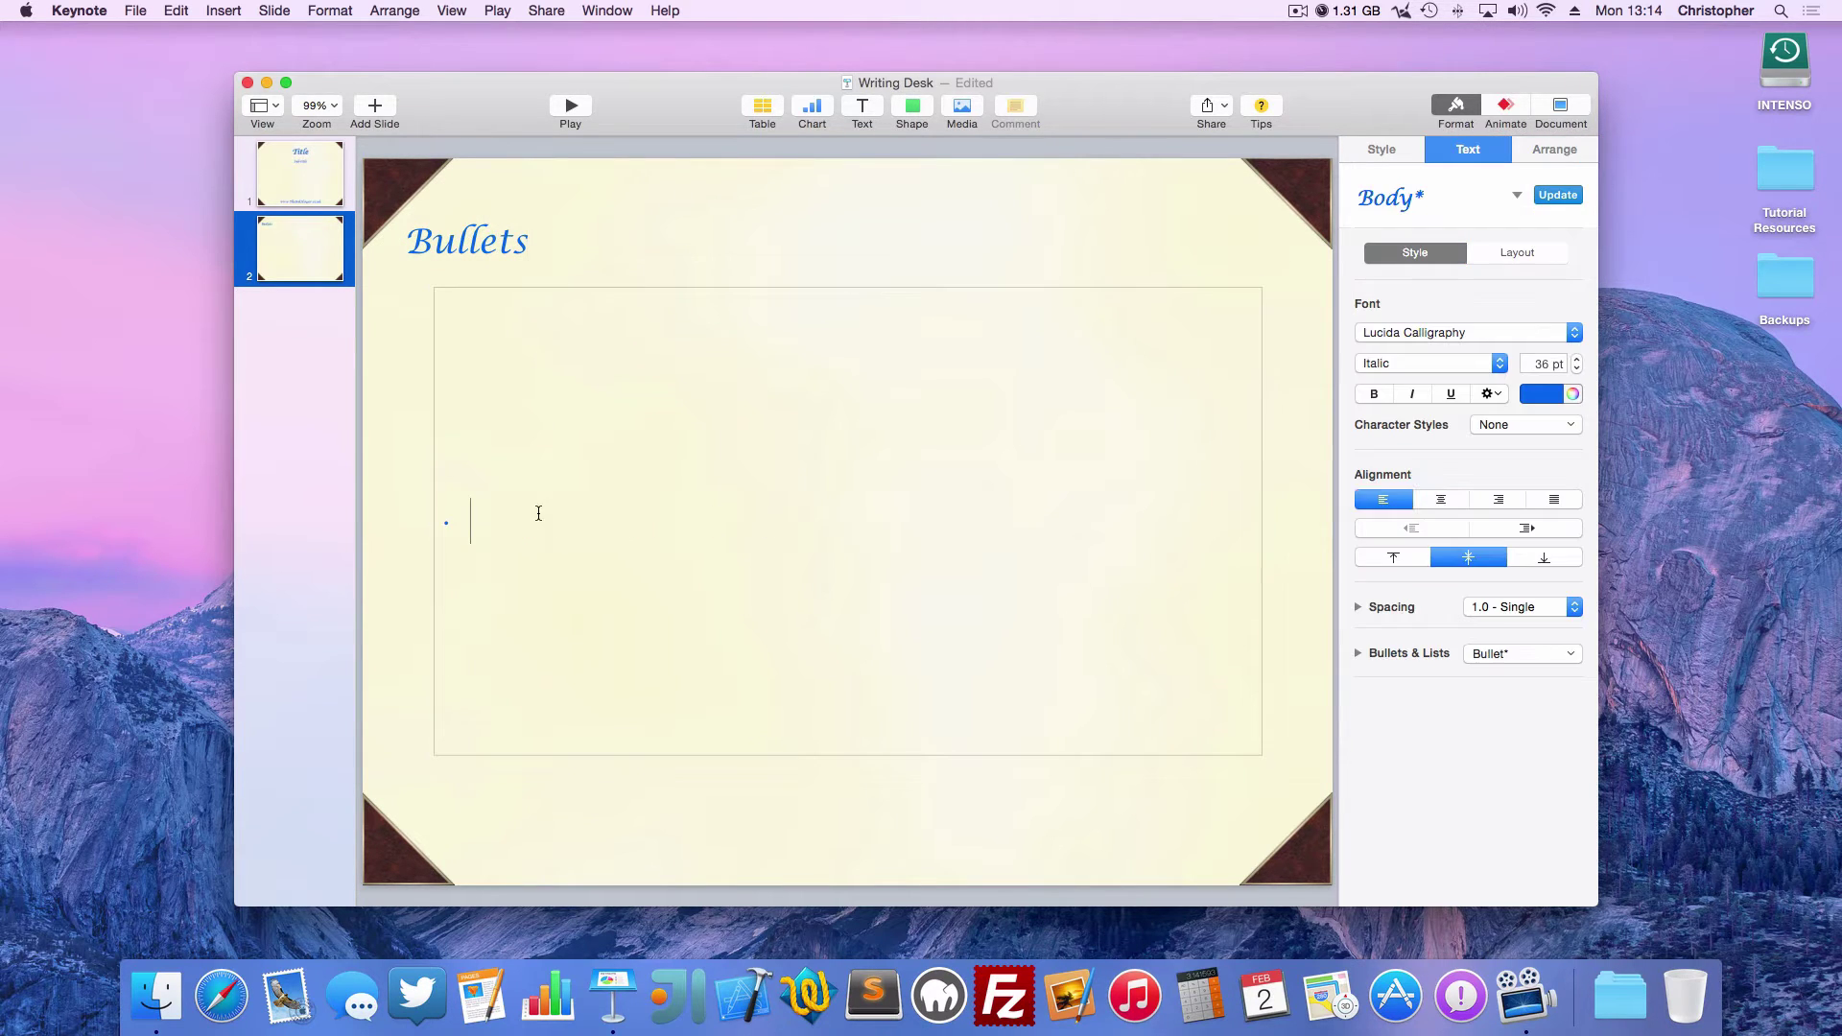
type("One")
key("Return")
type("Two")
key("Return")
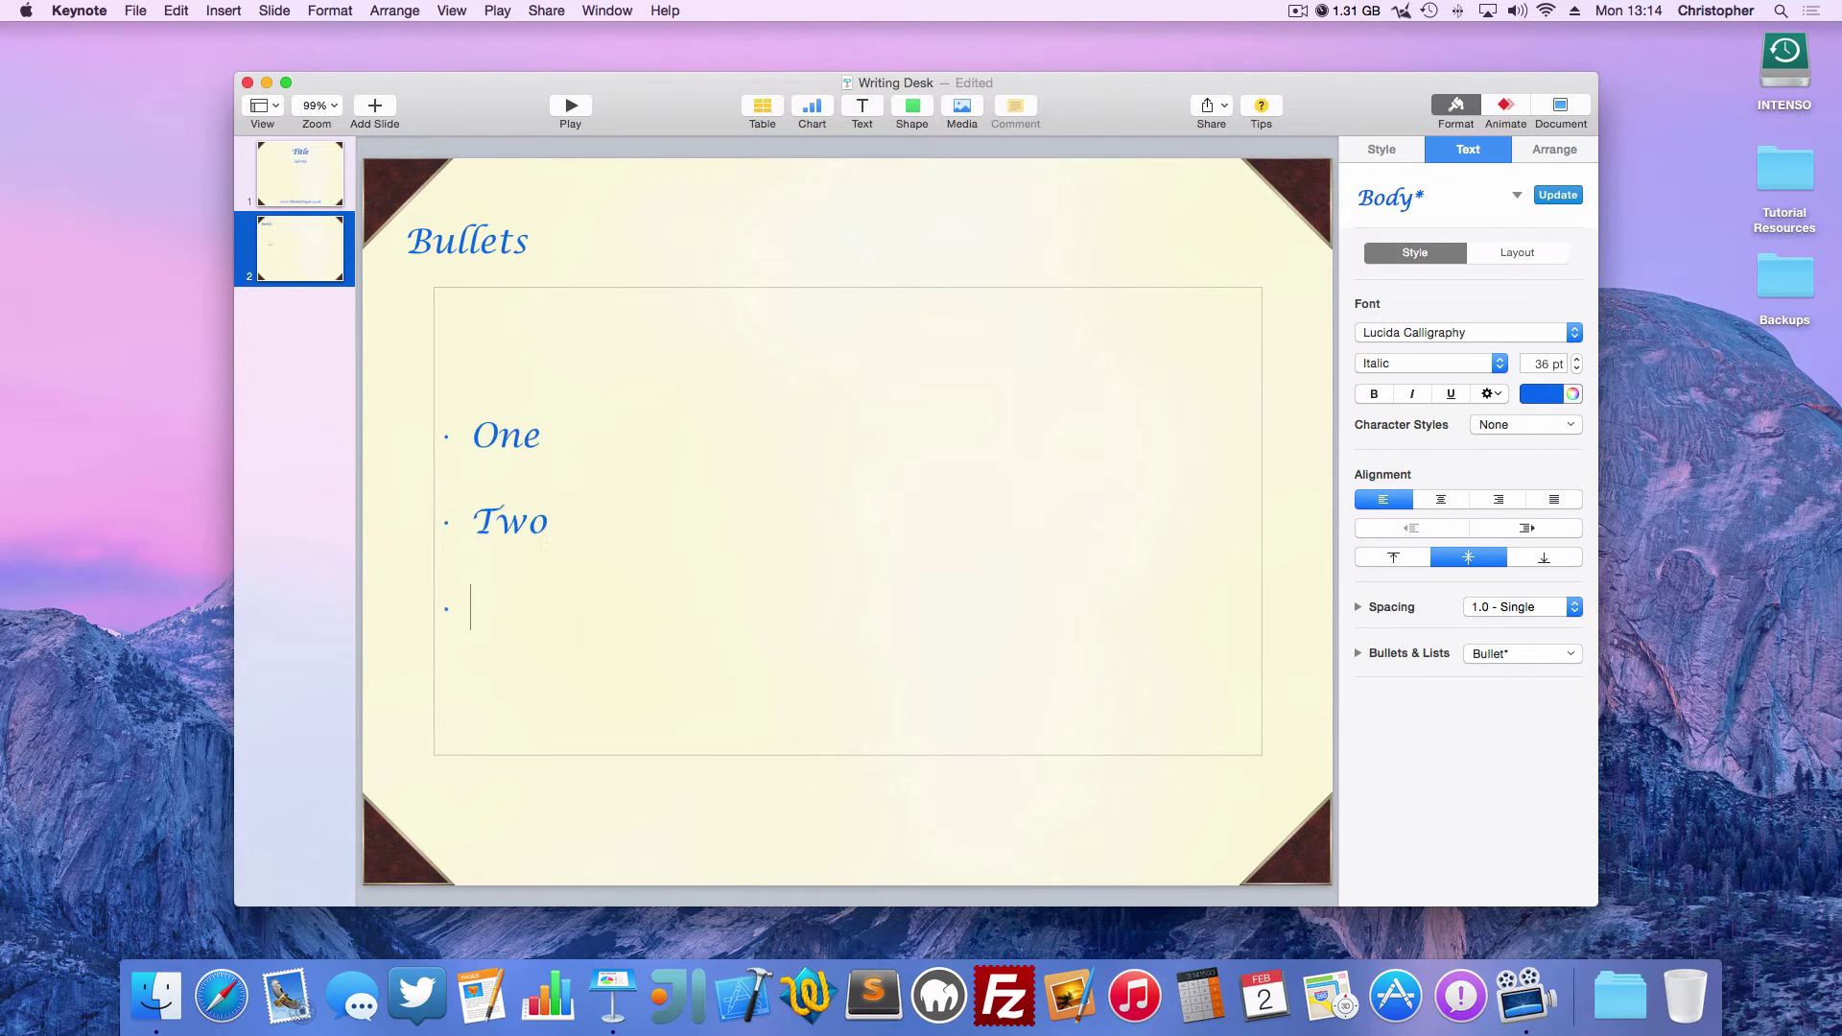
type("Three")
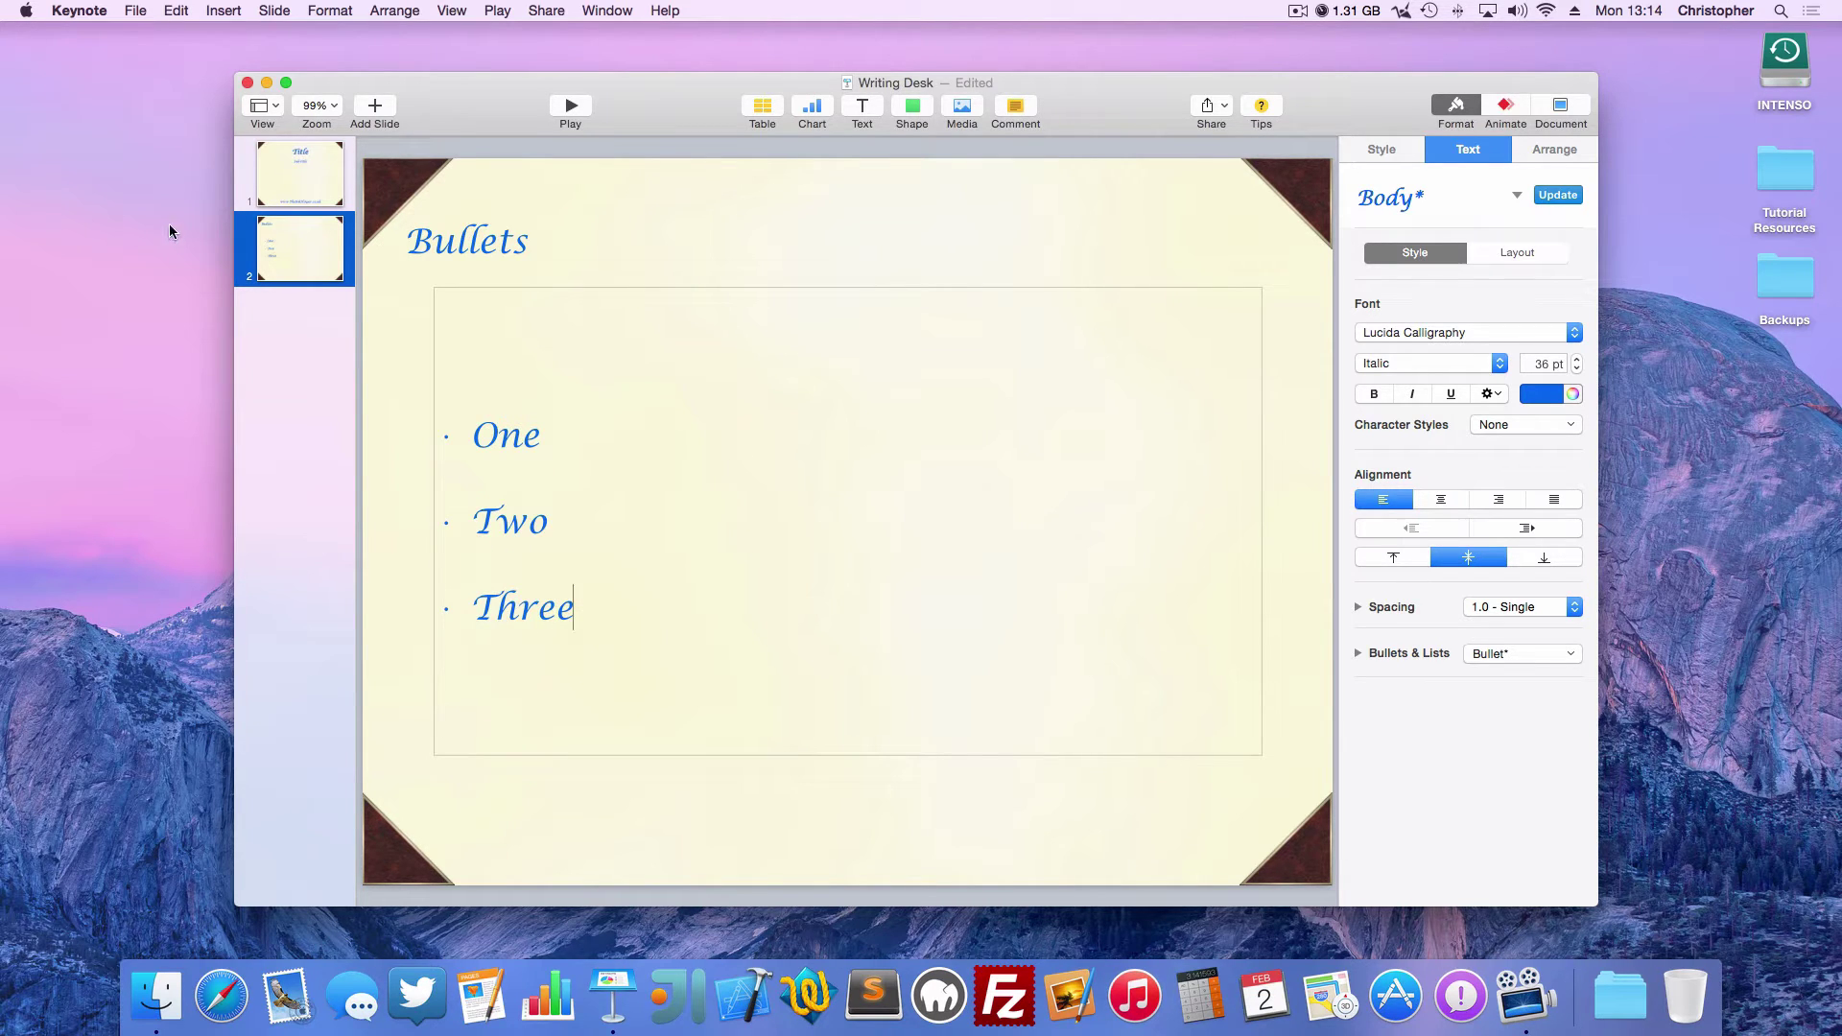
Add two more slides using the Notes and Notes 2 layouts
left_click(374, 115)
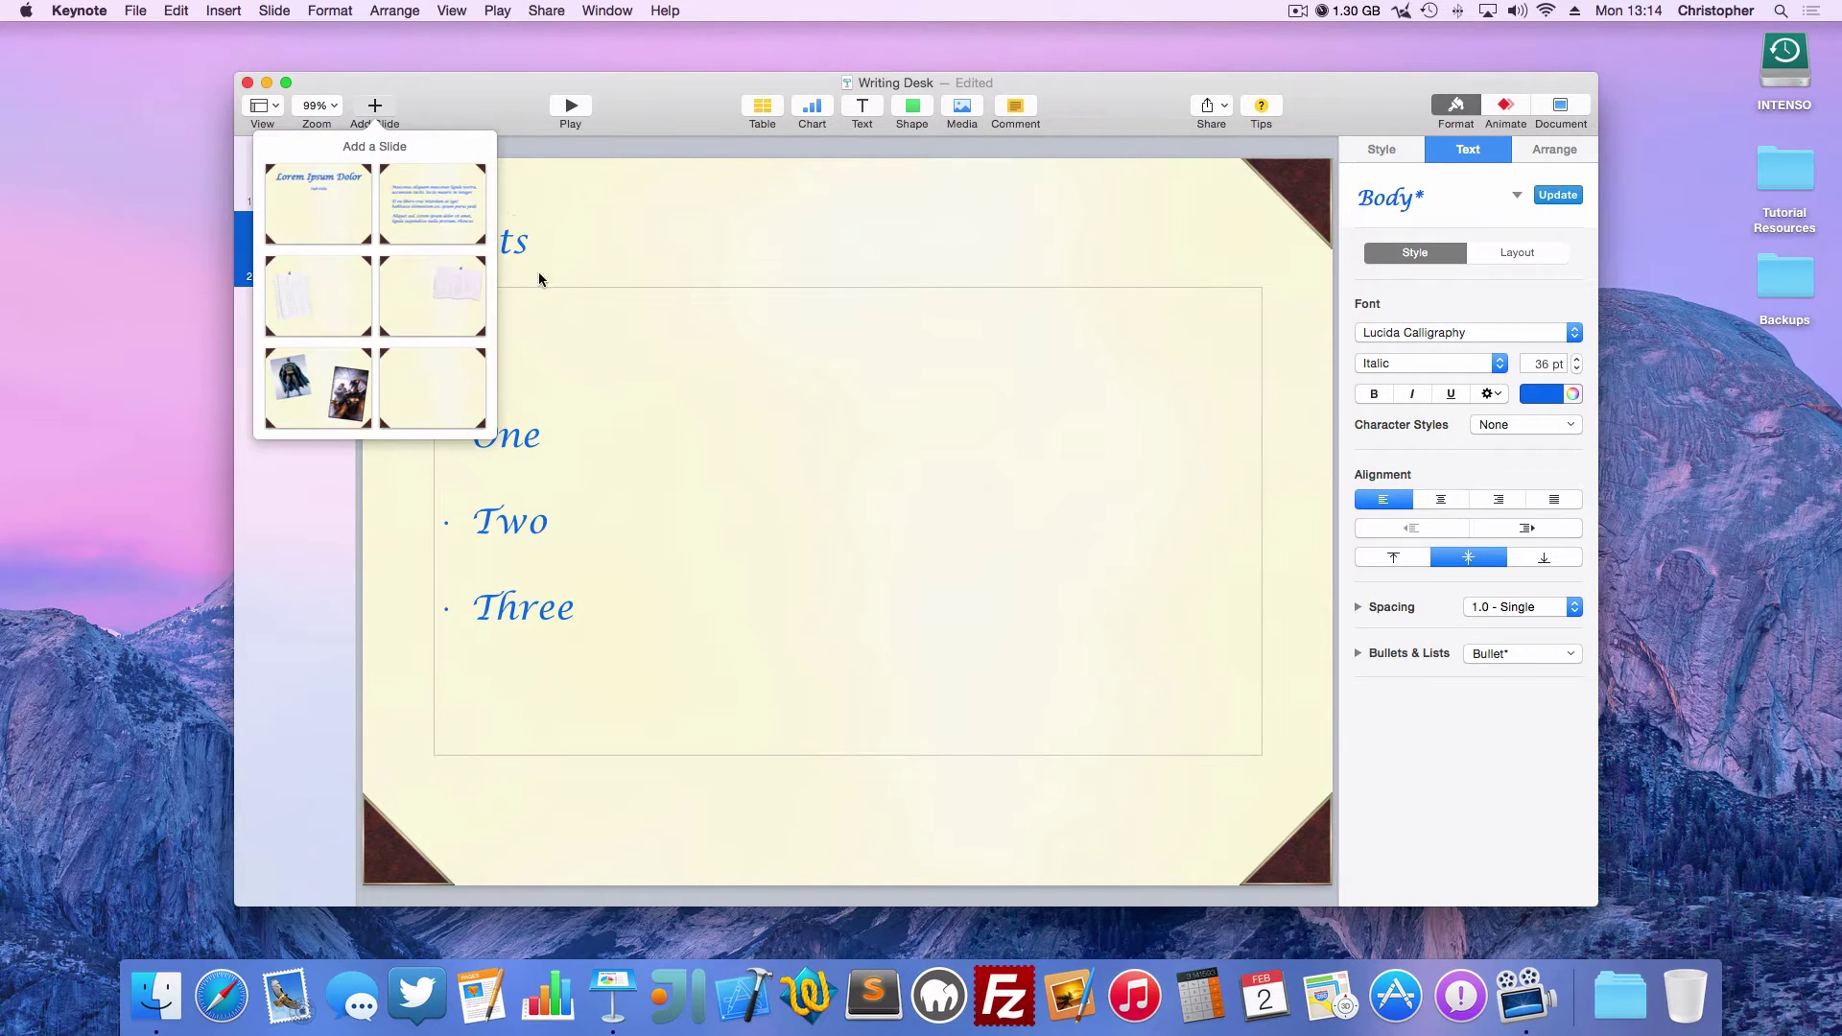
left_click(308, 314)
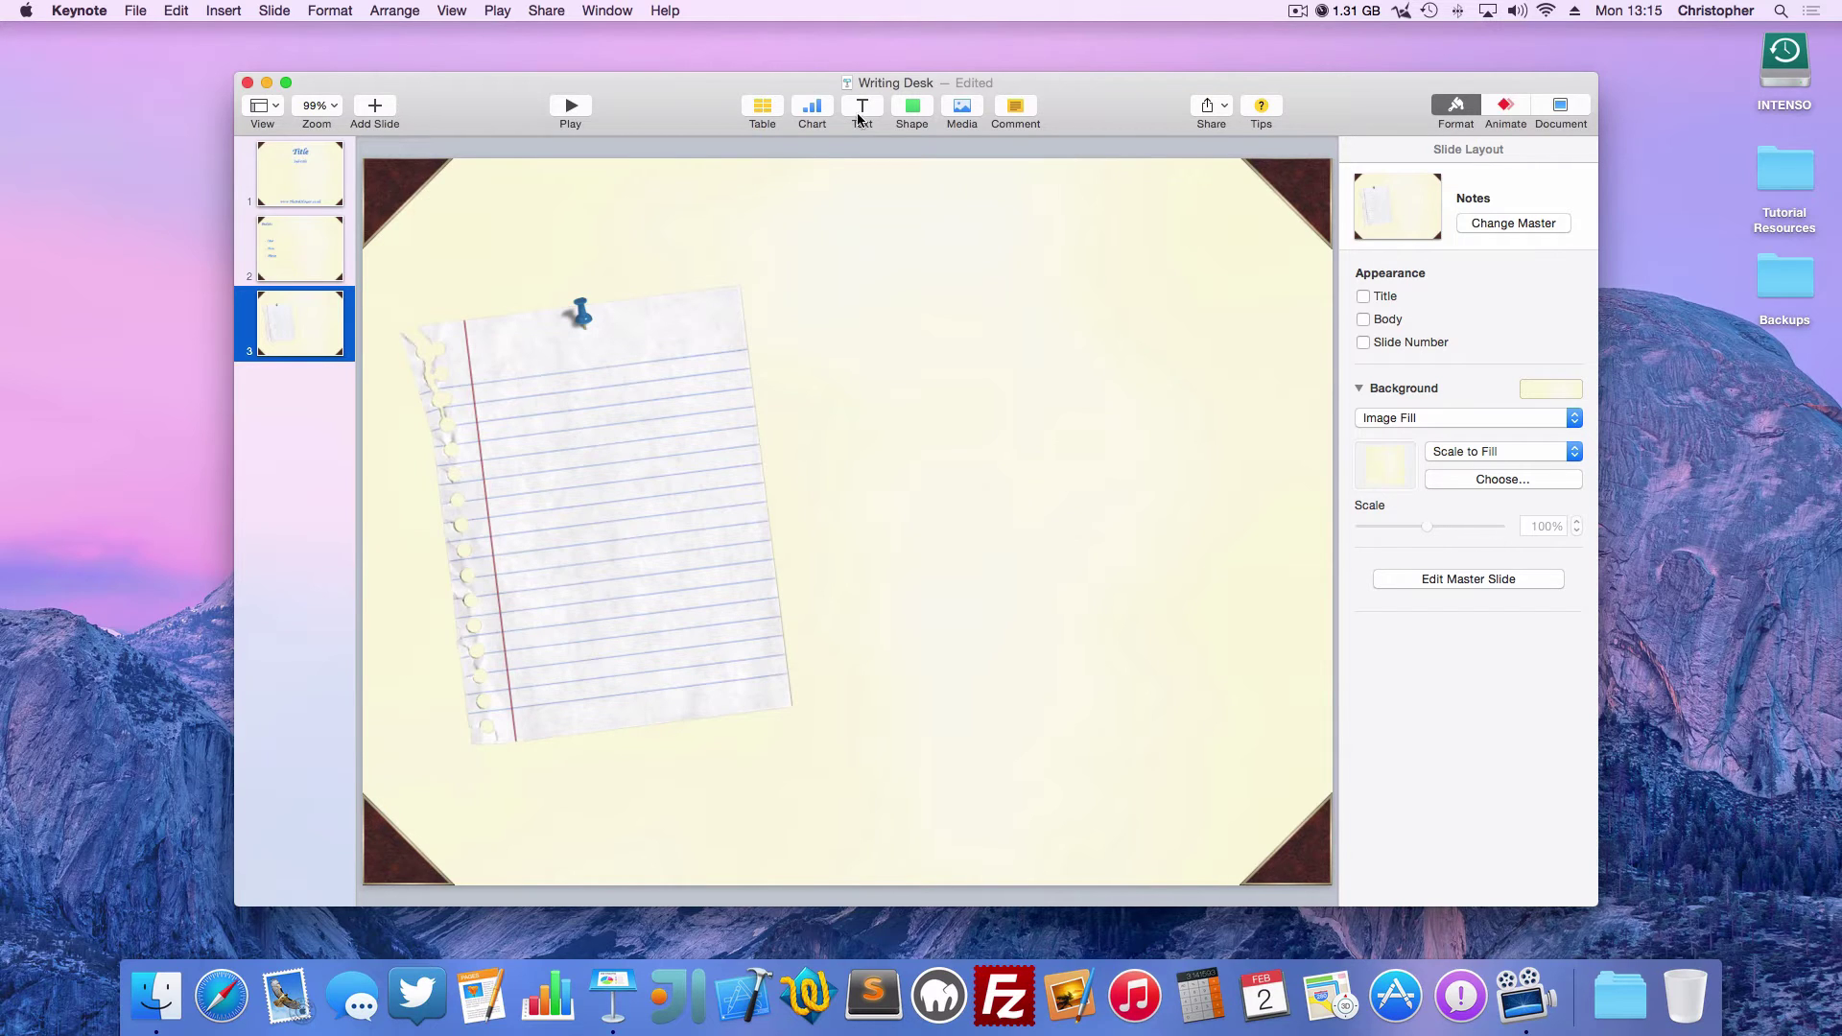
left_click(375, 108)
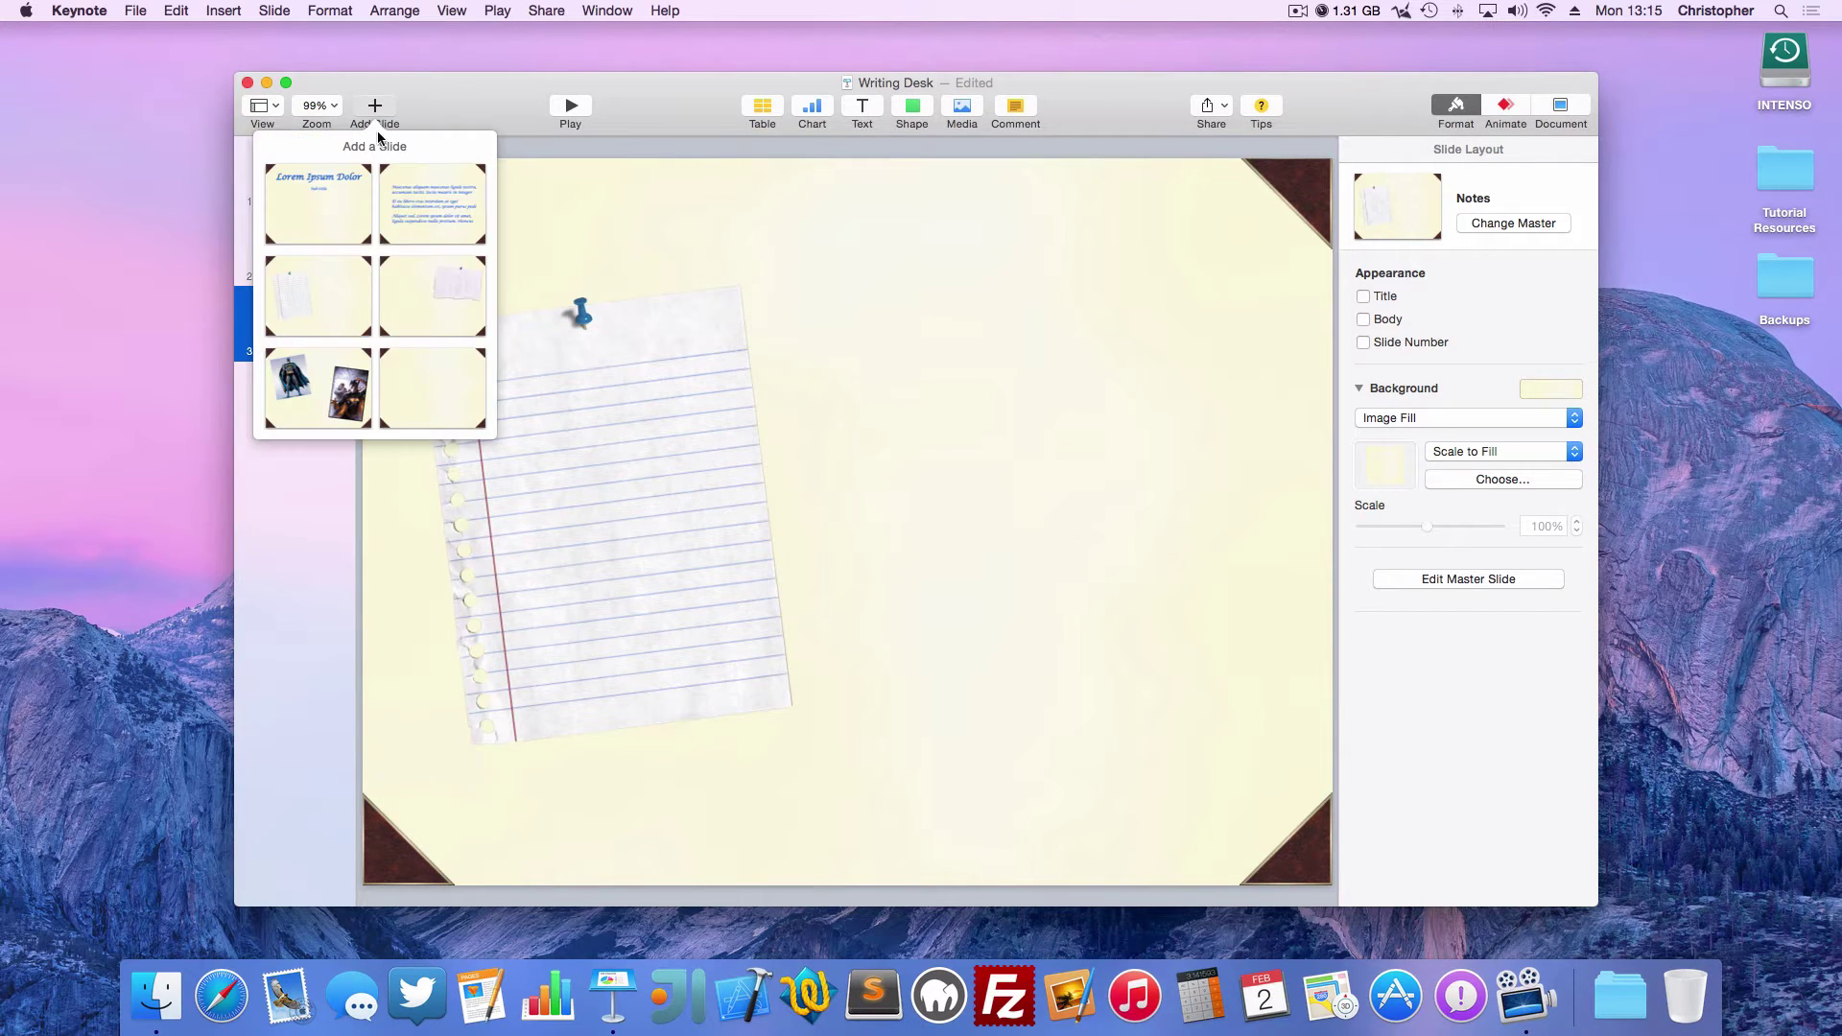
left_click(432, 295)
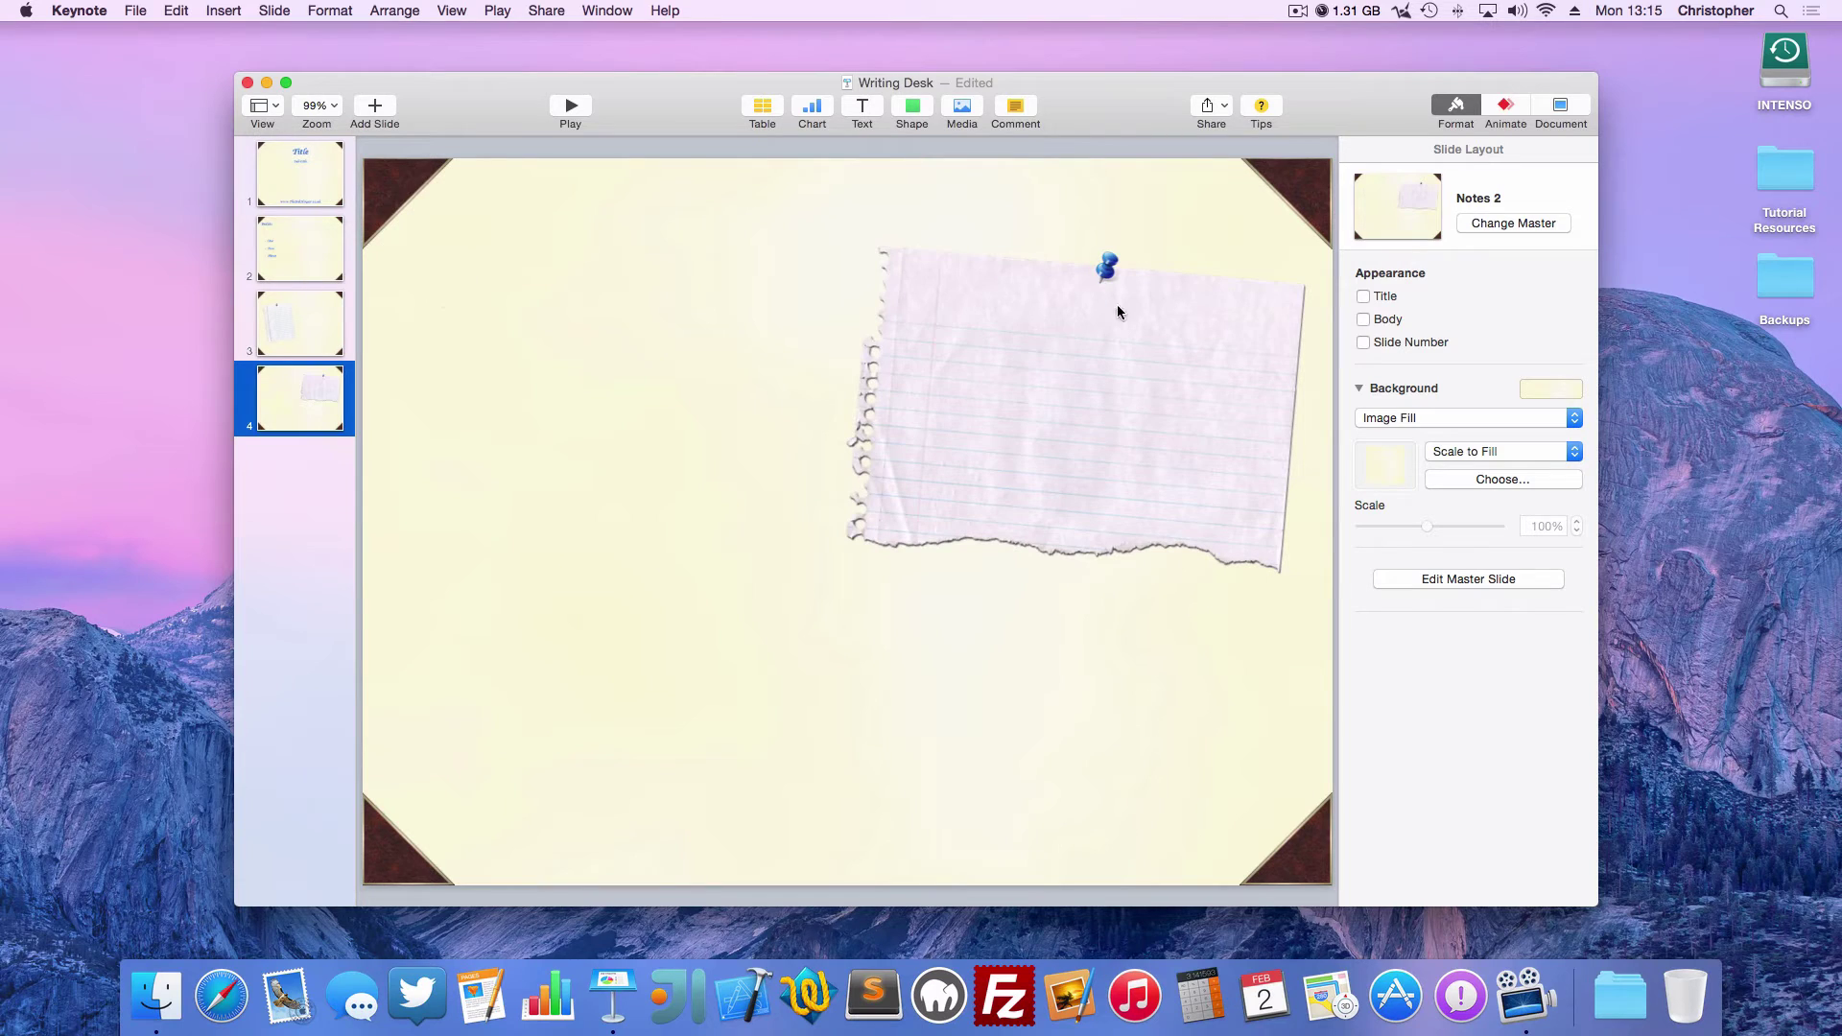
left_click(373, 110)
Add a Photo slide and replace its Batman picture with the IMG_6525 seagull photo
left_click(315, 411)
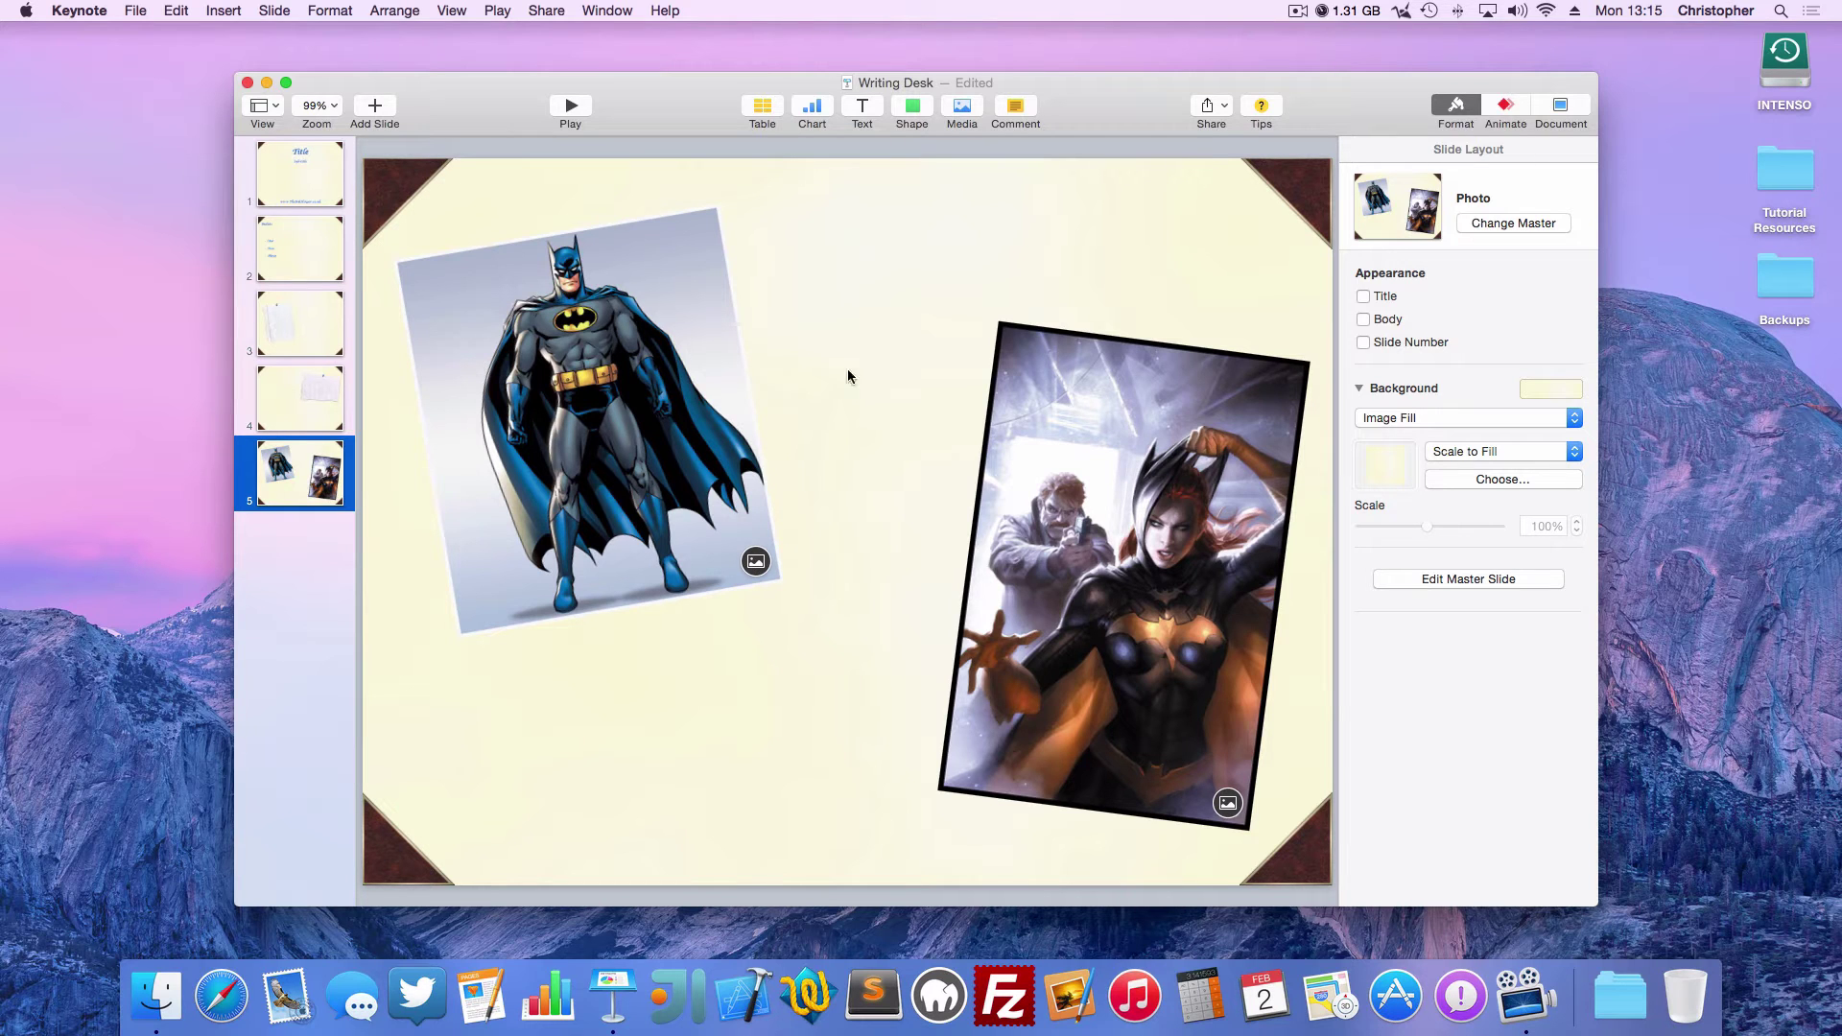
right_click(626, 437)
left_click(722, 712)
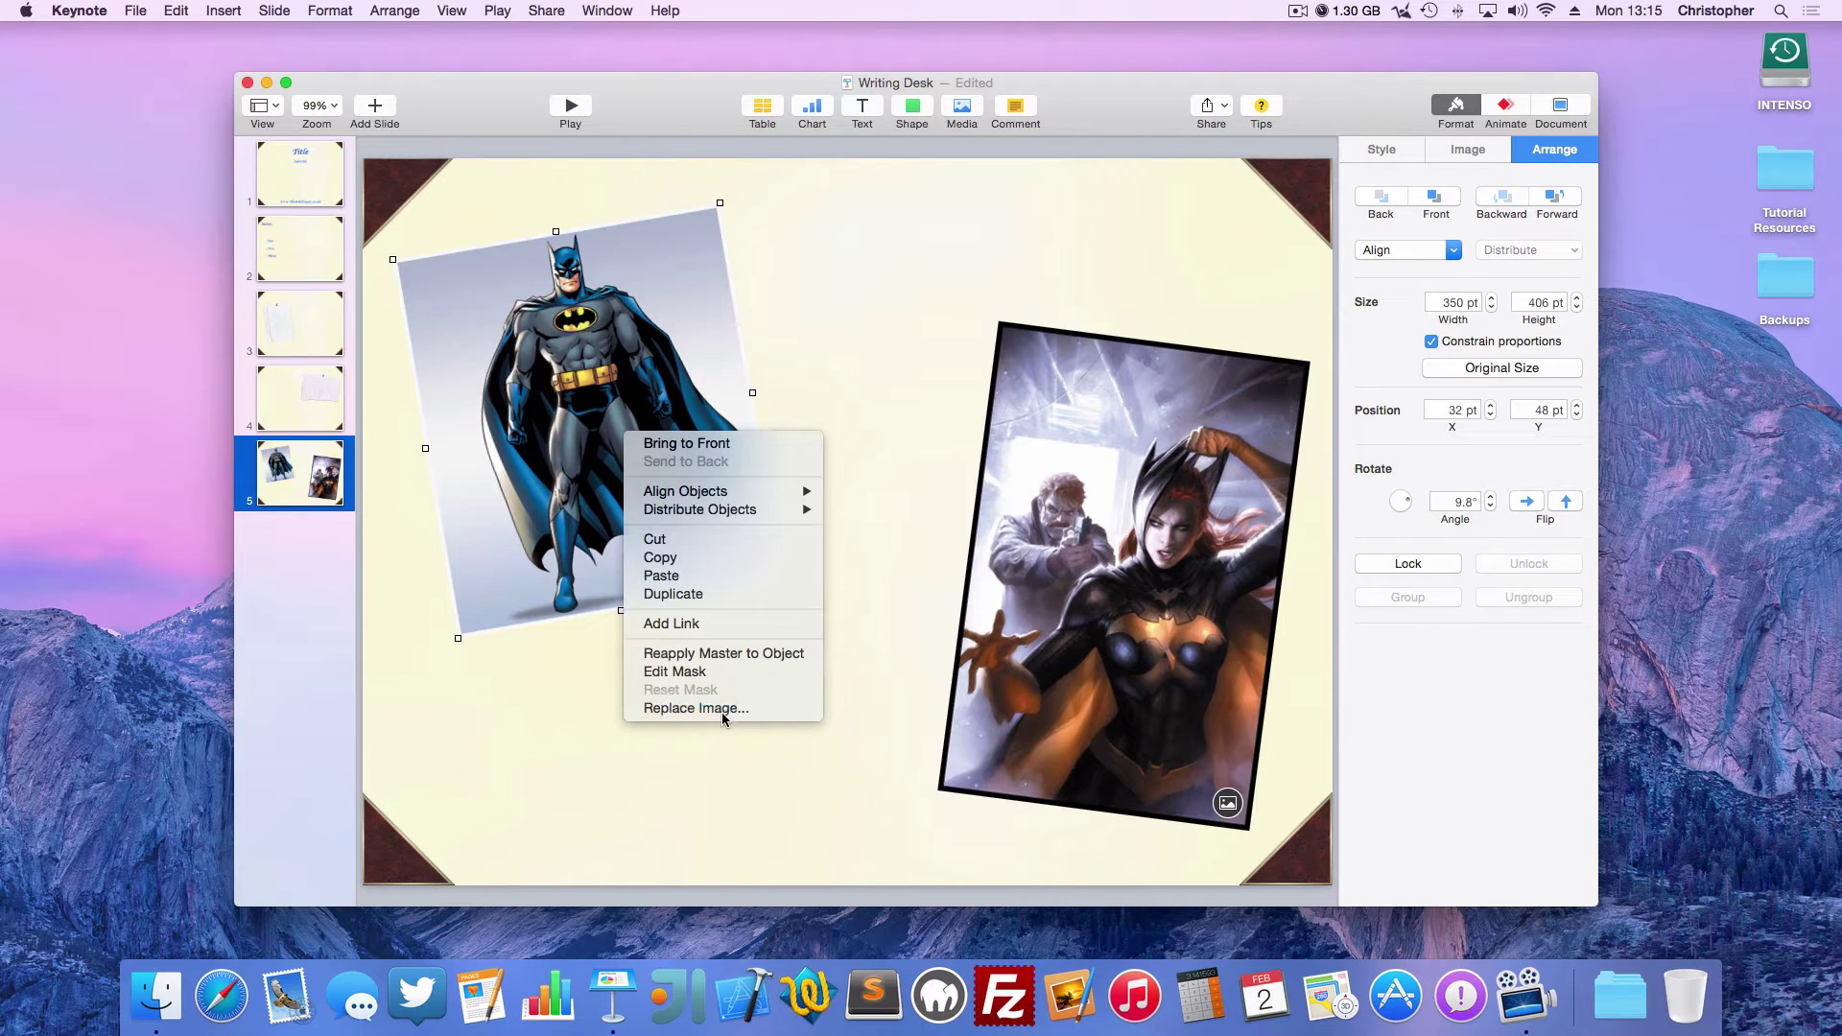
left_click(1023, 279)
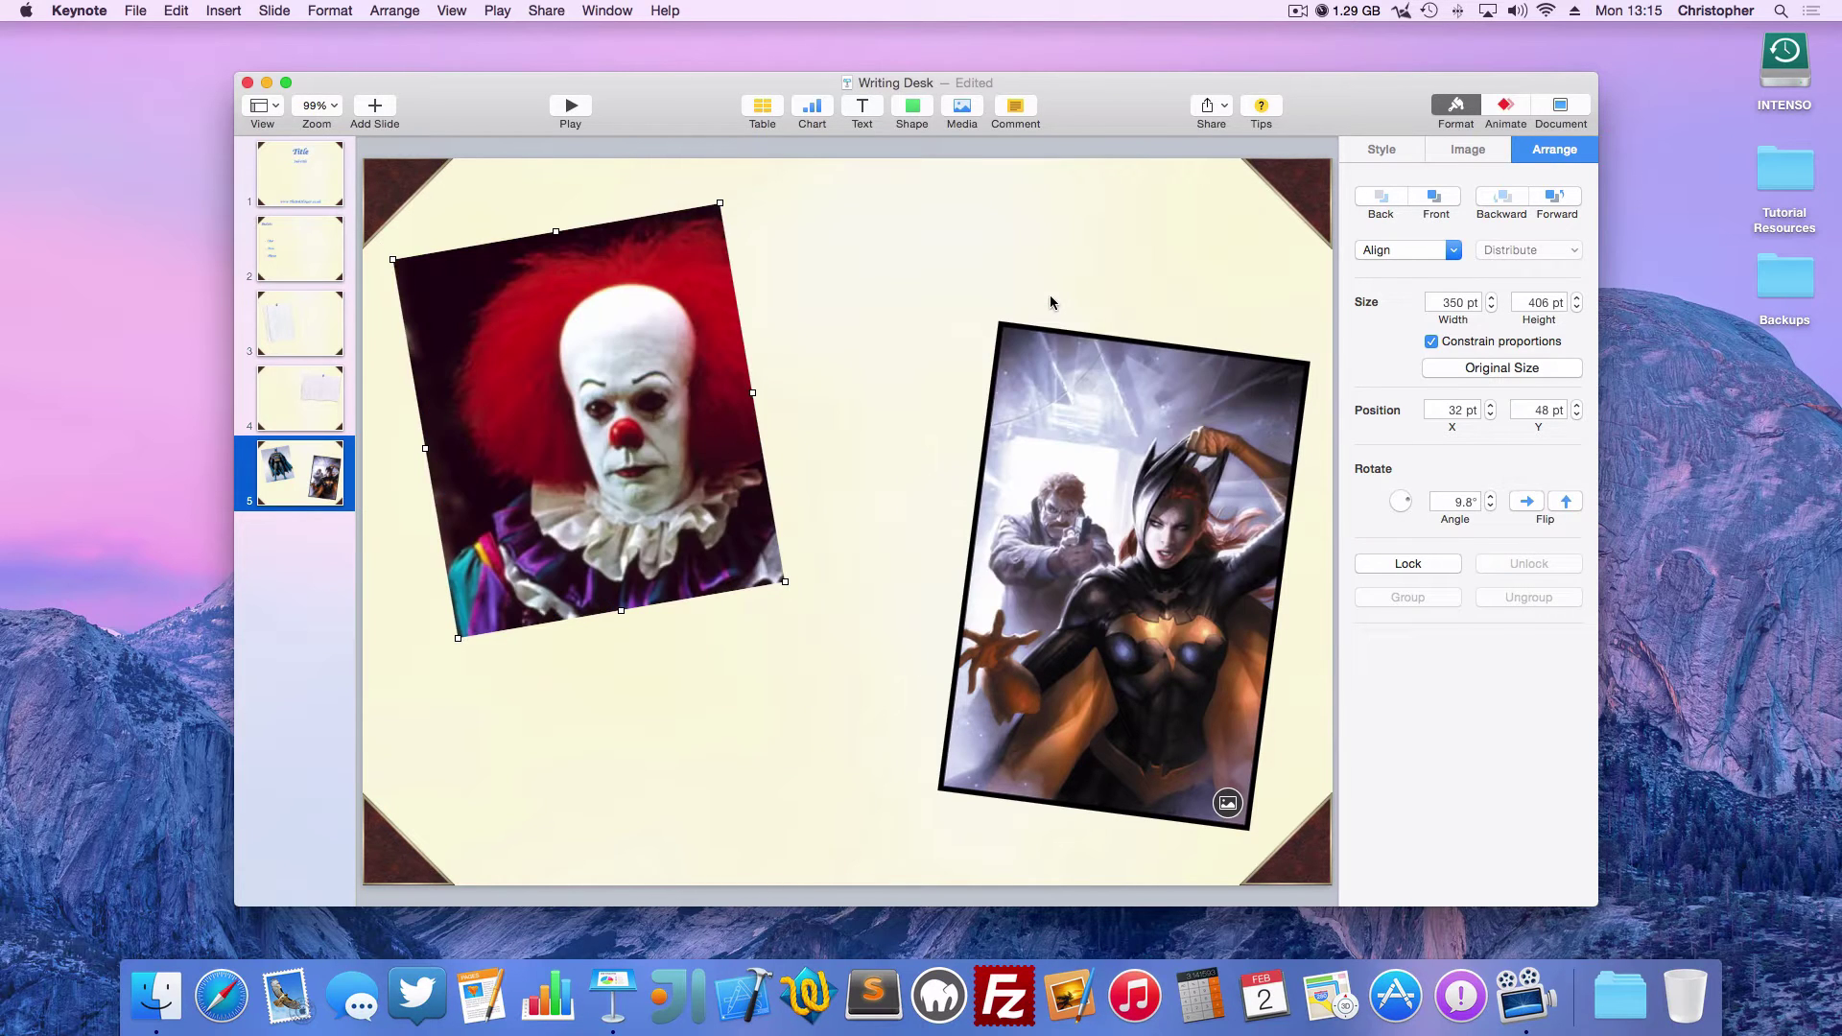
right_click(577, 456)
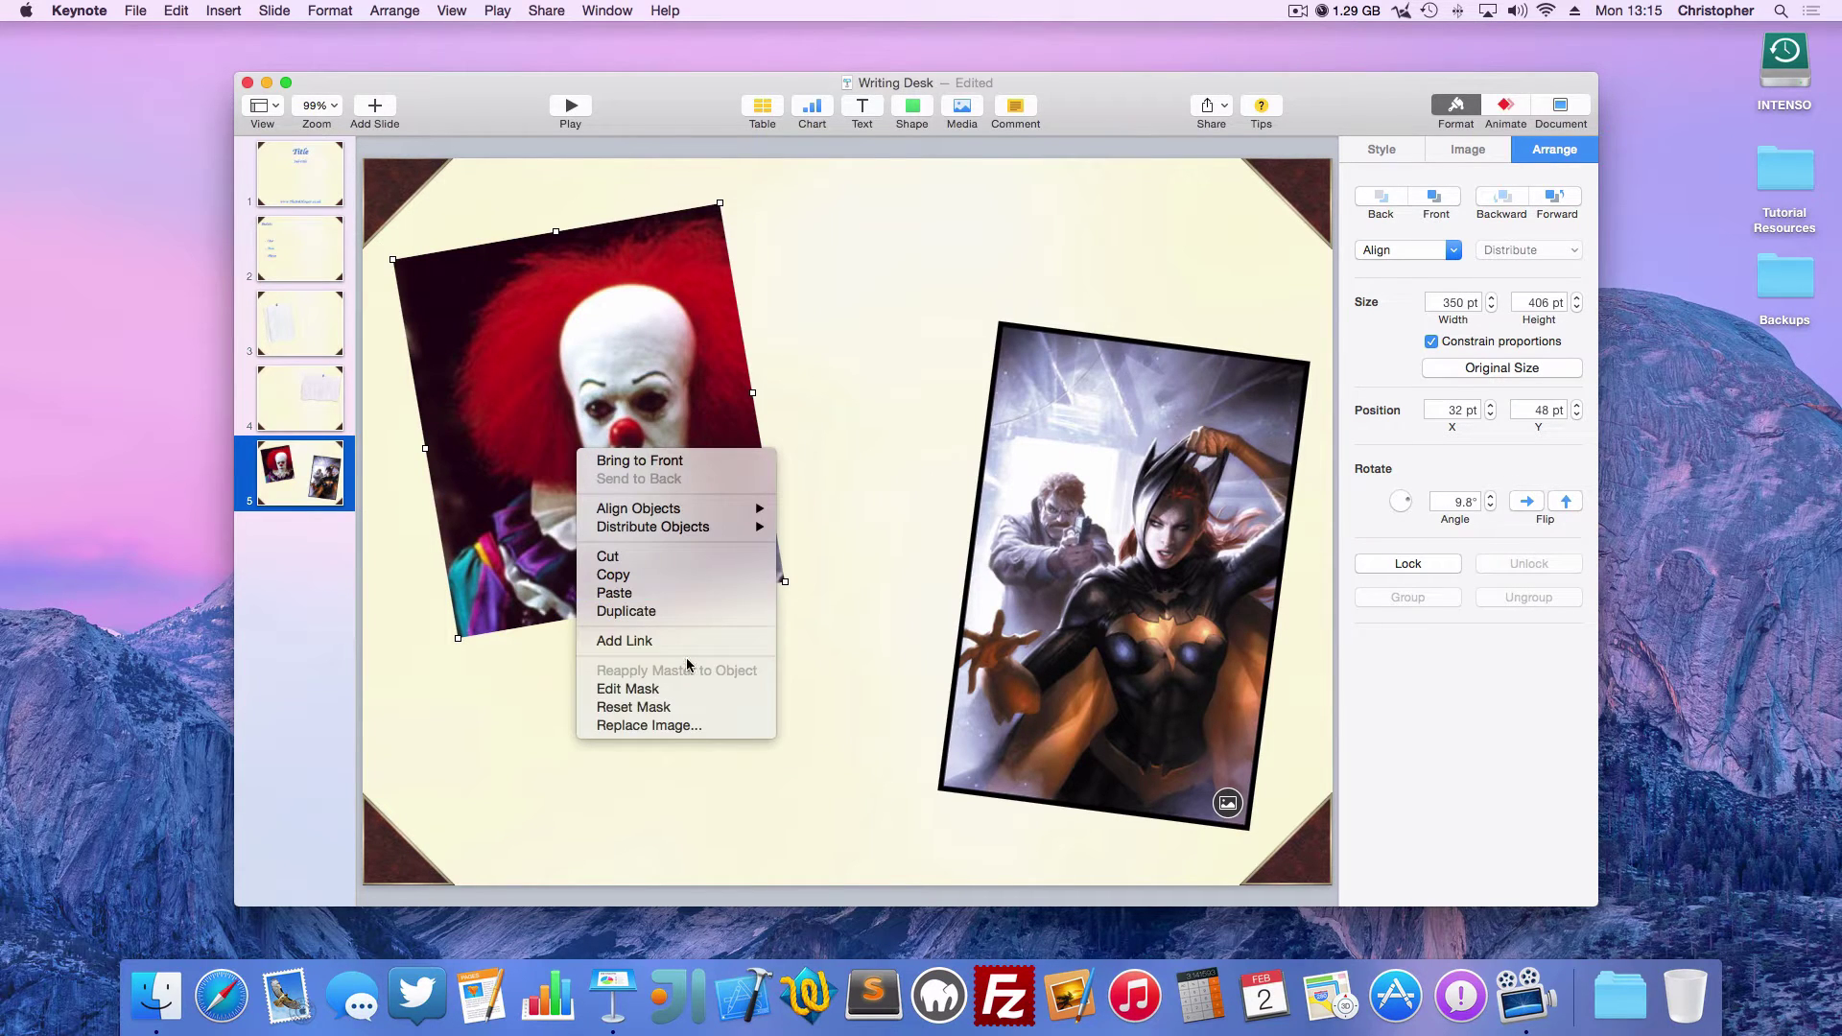
left_click(684, 729)
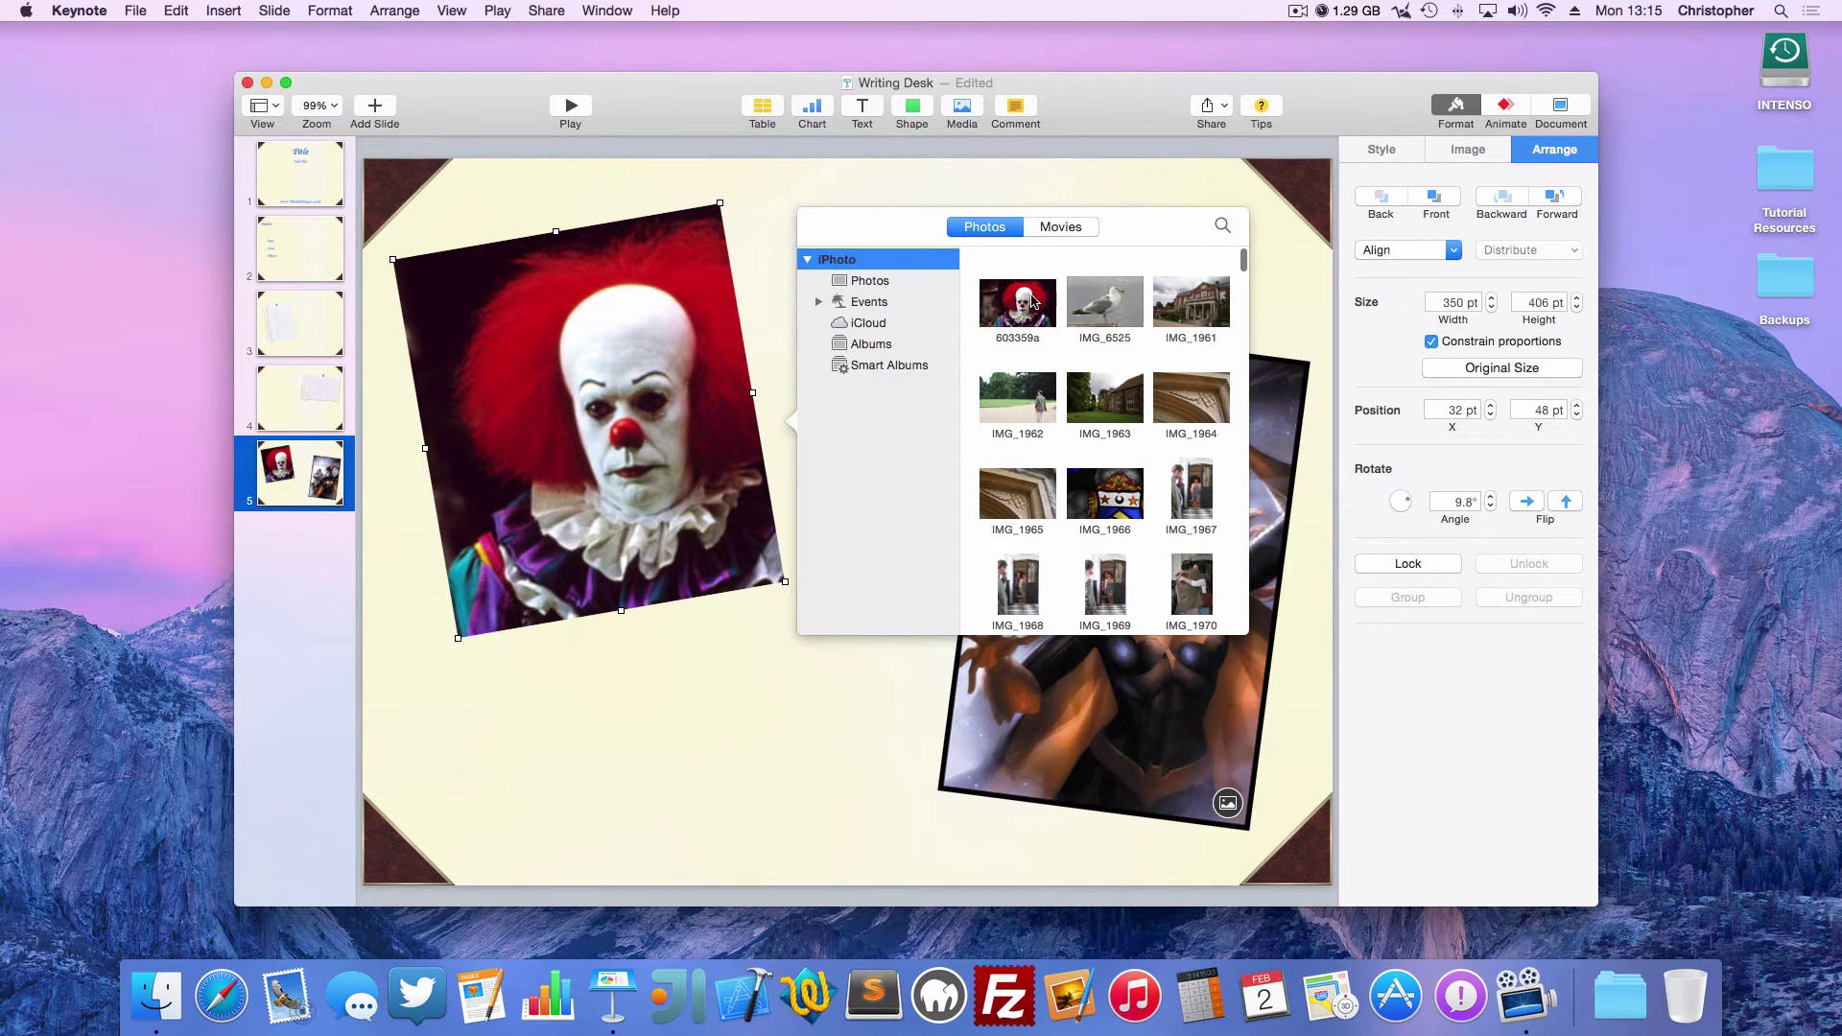
left_click(1105, 309)
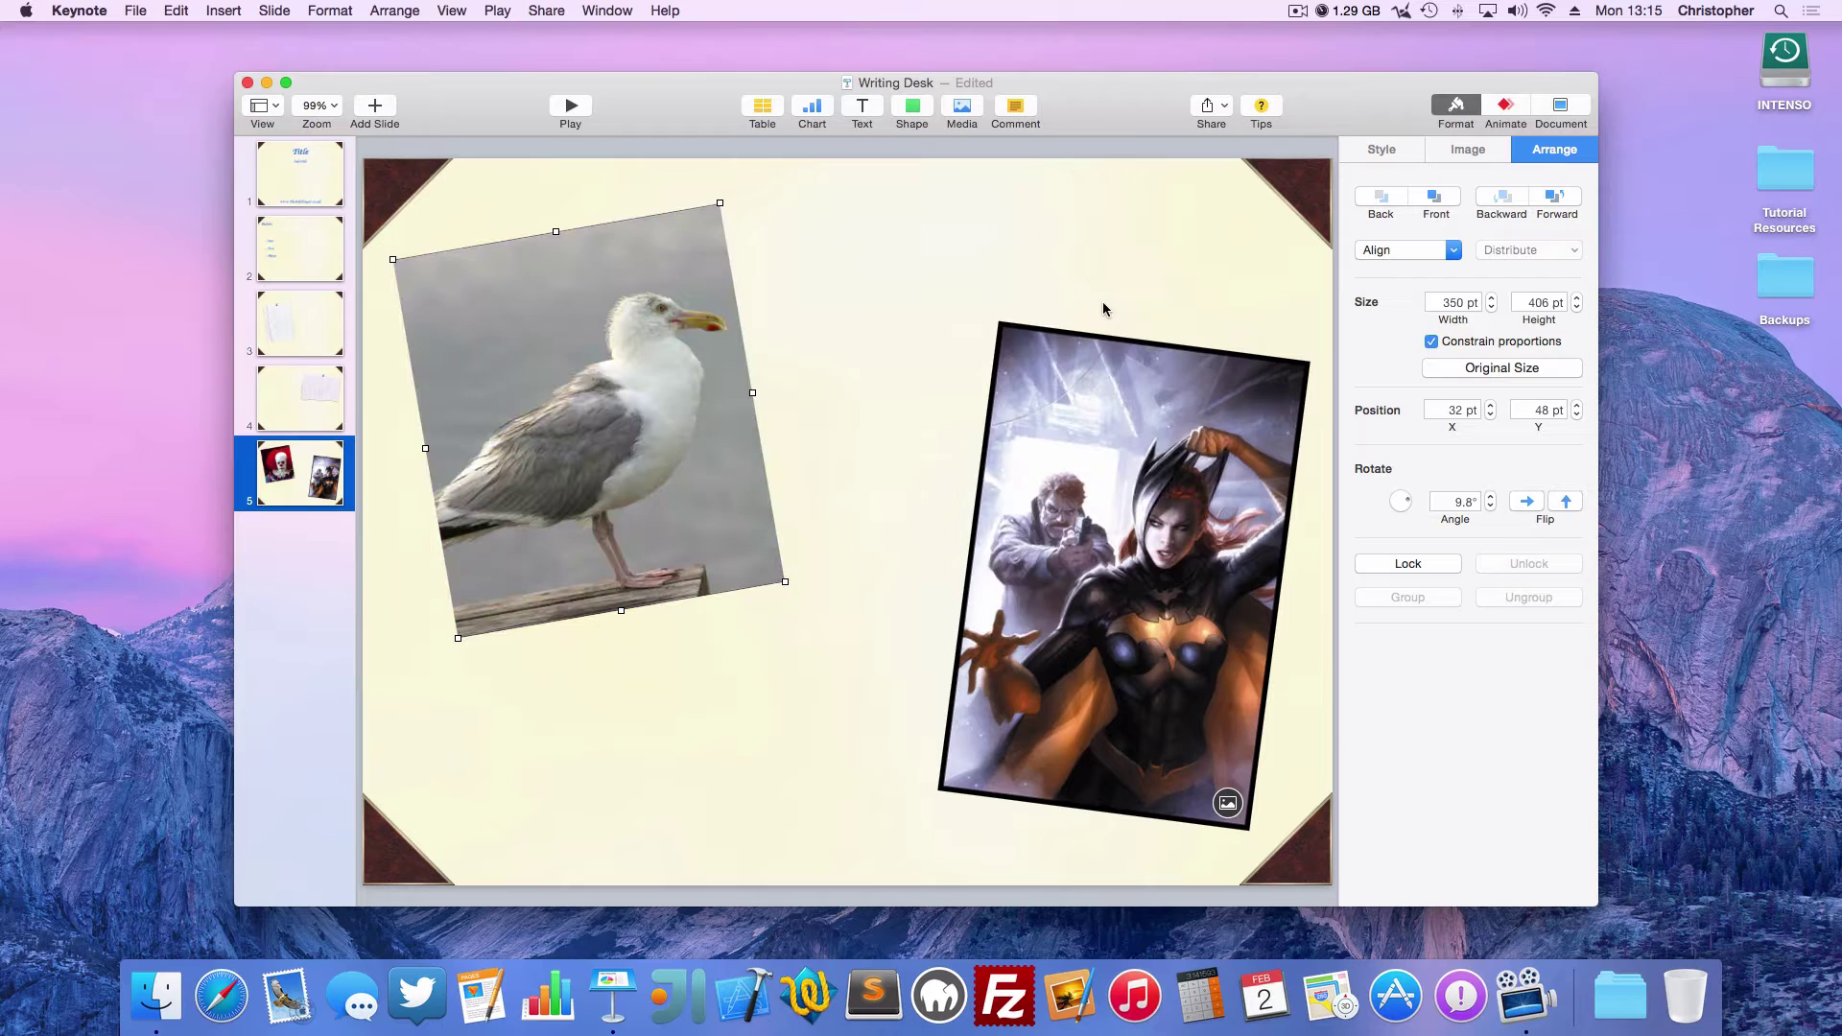
Add a sixth slide with the Blank layout
left_click(857, 566)
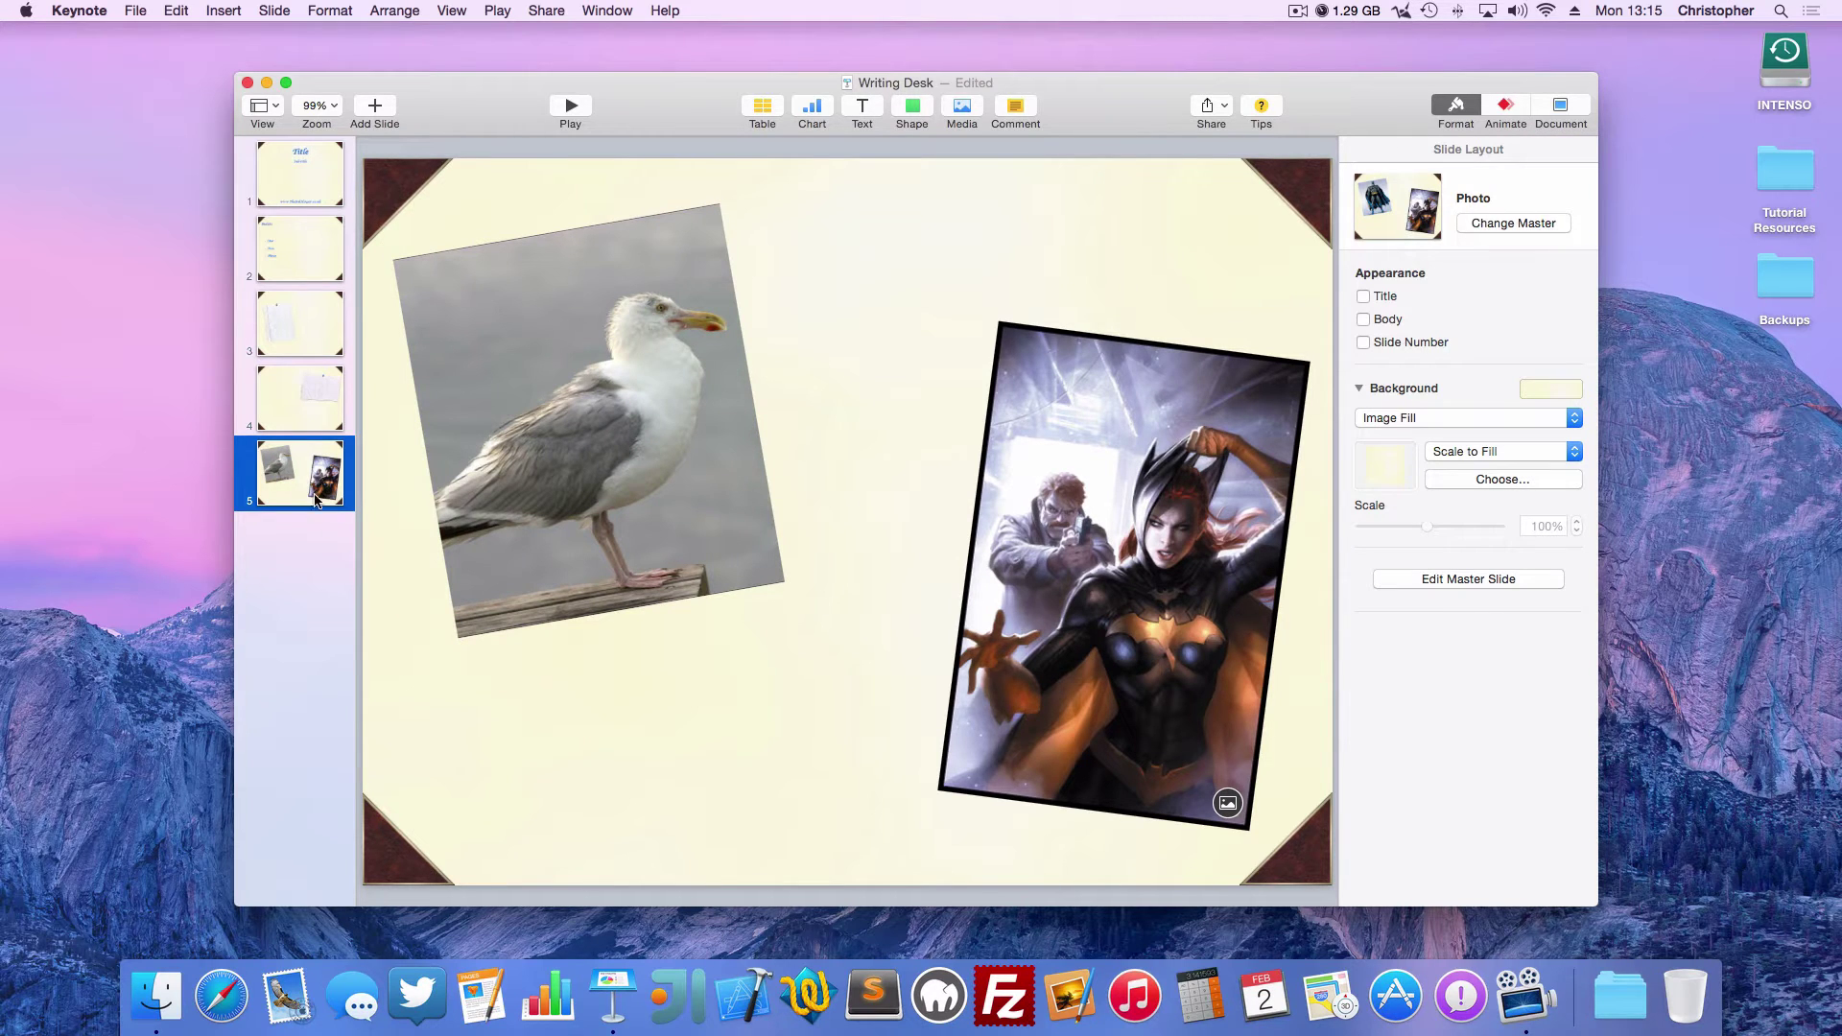
left_click(375, 113)
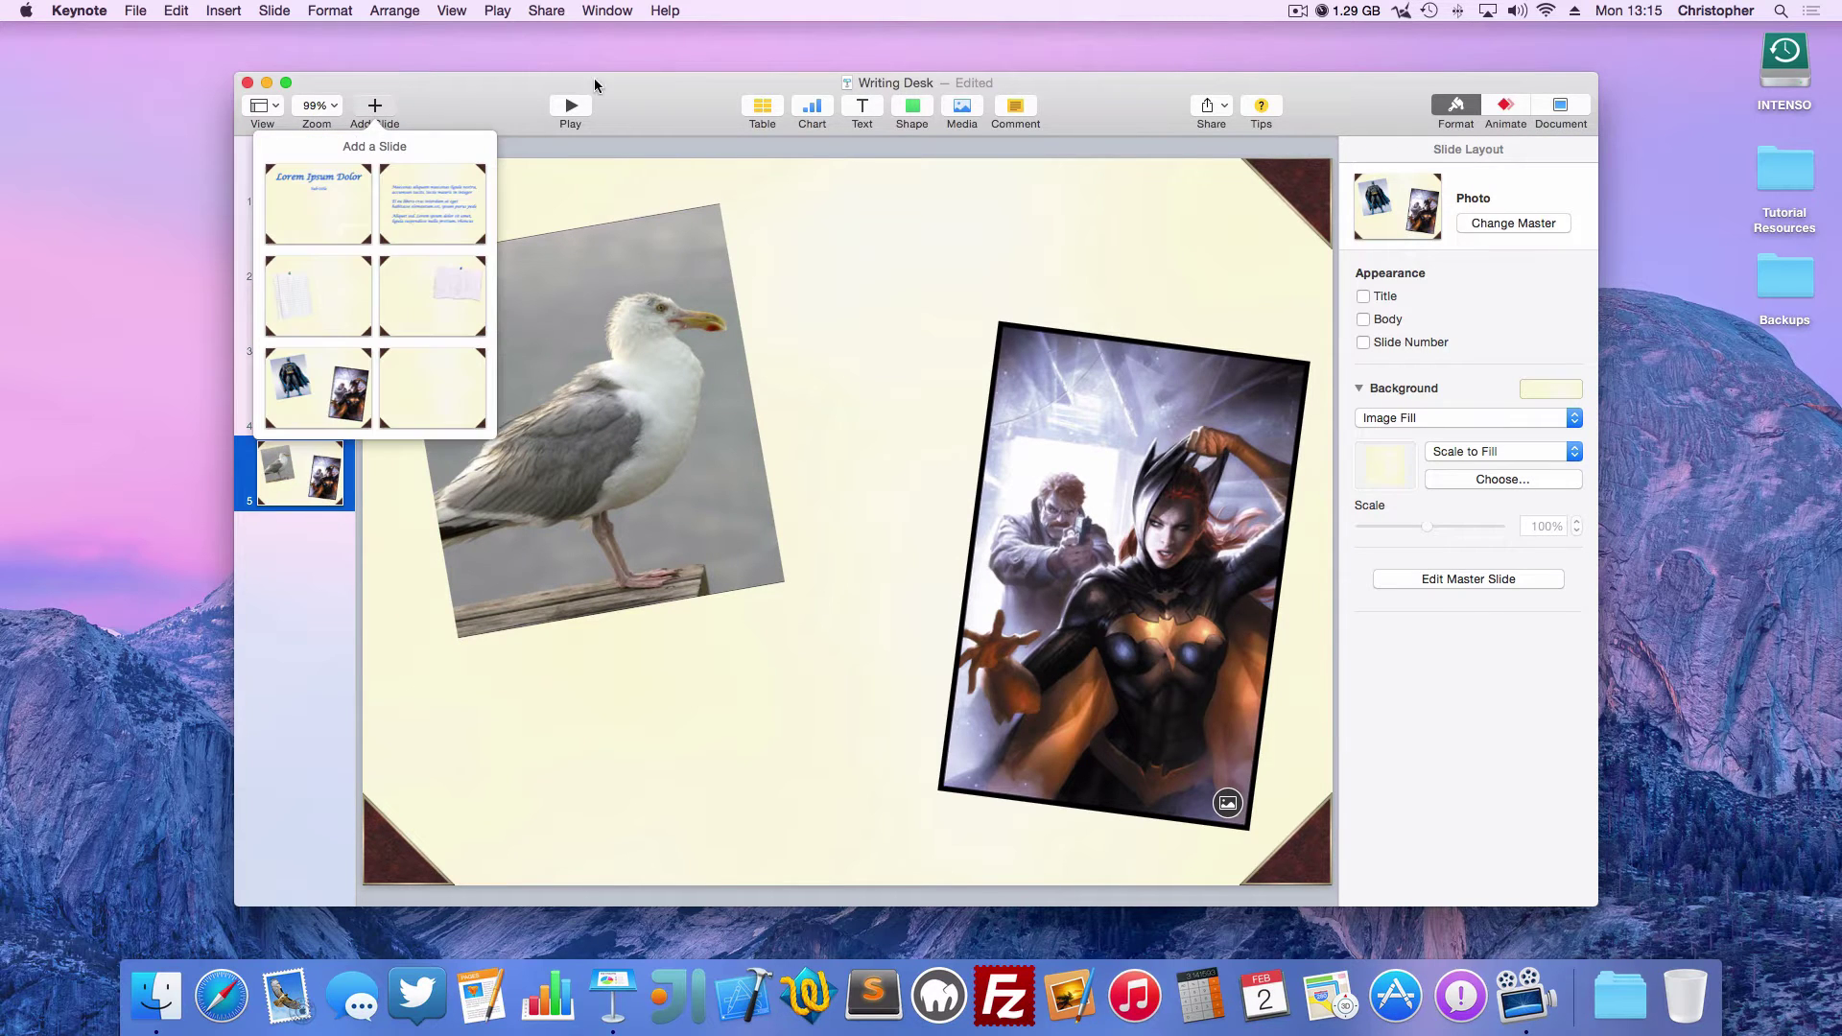
left_click(470, 414)
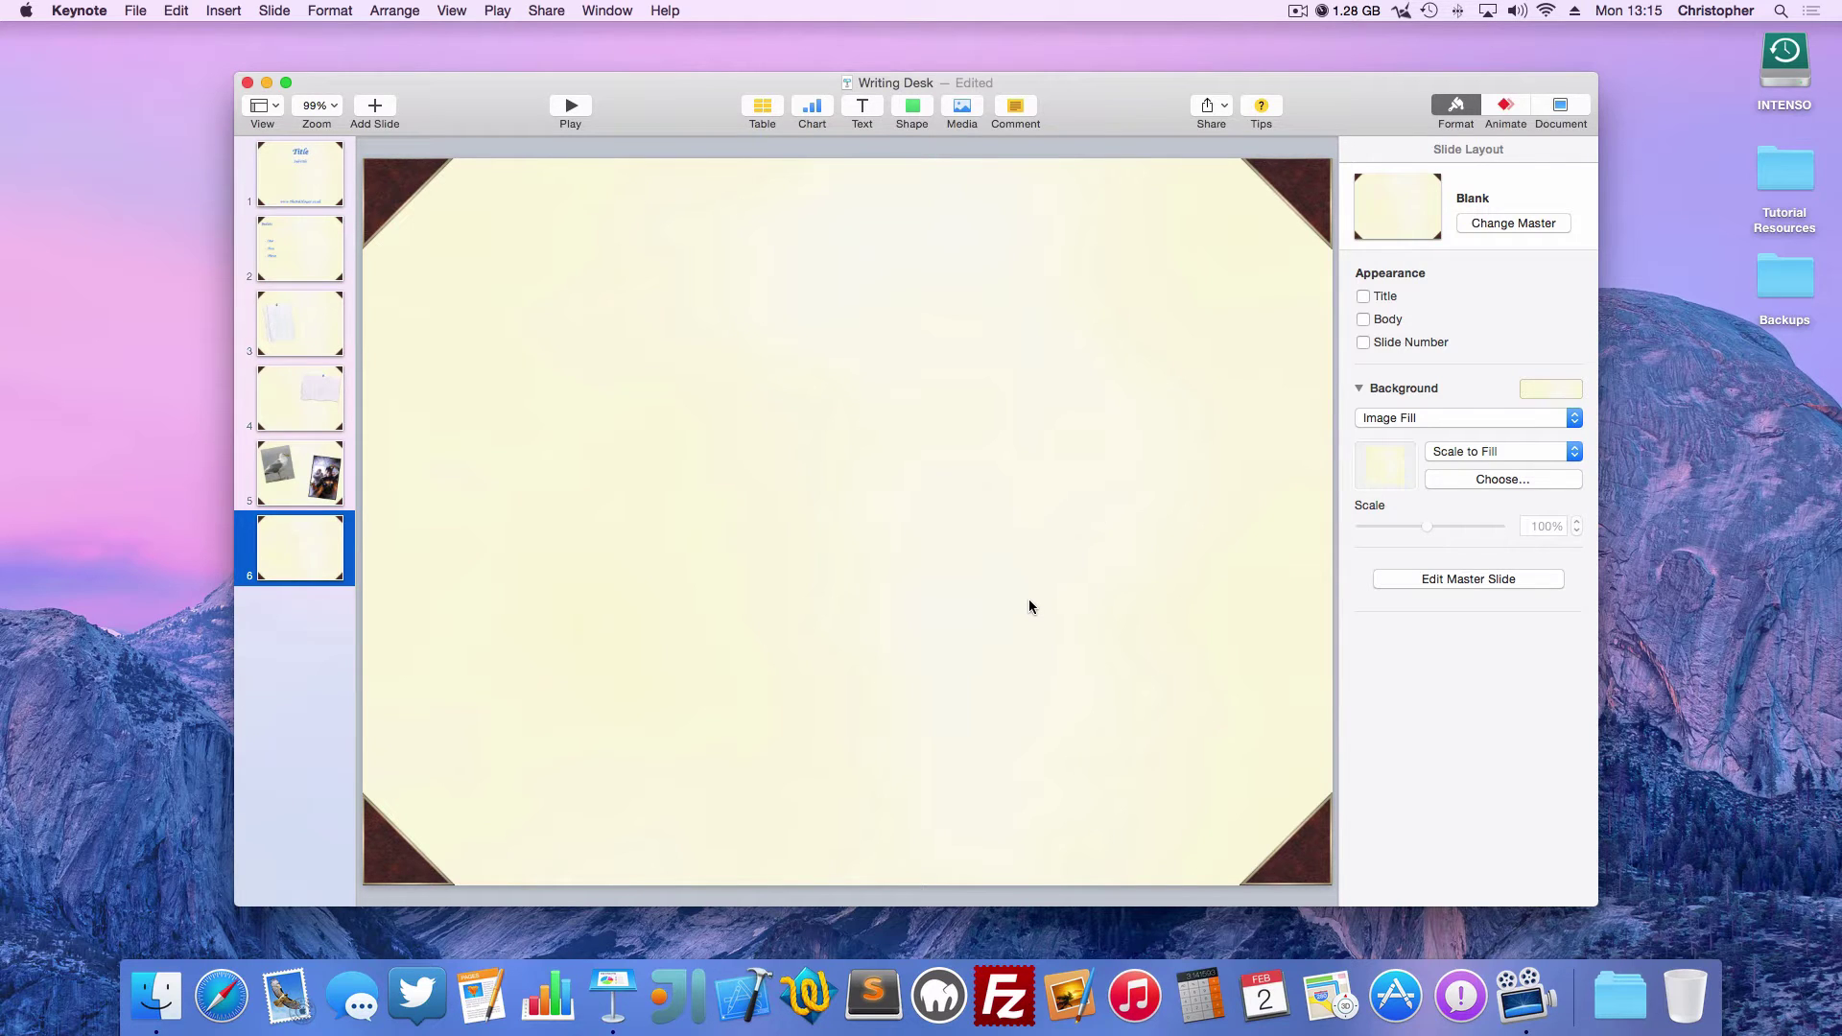
Close the Writing Desk document window
left_click(135, 13)
left_click(447, 83)
key("super+w")
Start a new presentation and select the White theme among the Standard themes
left_click(135, 11)
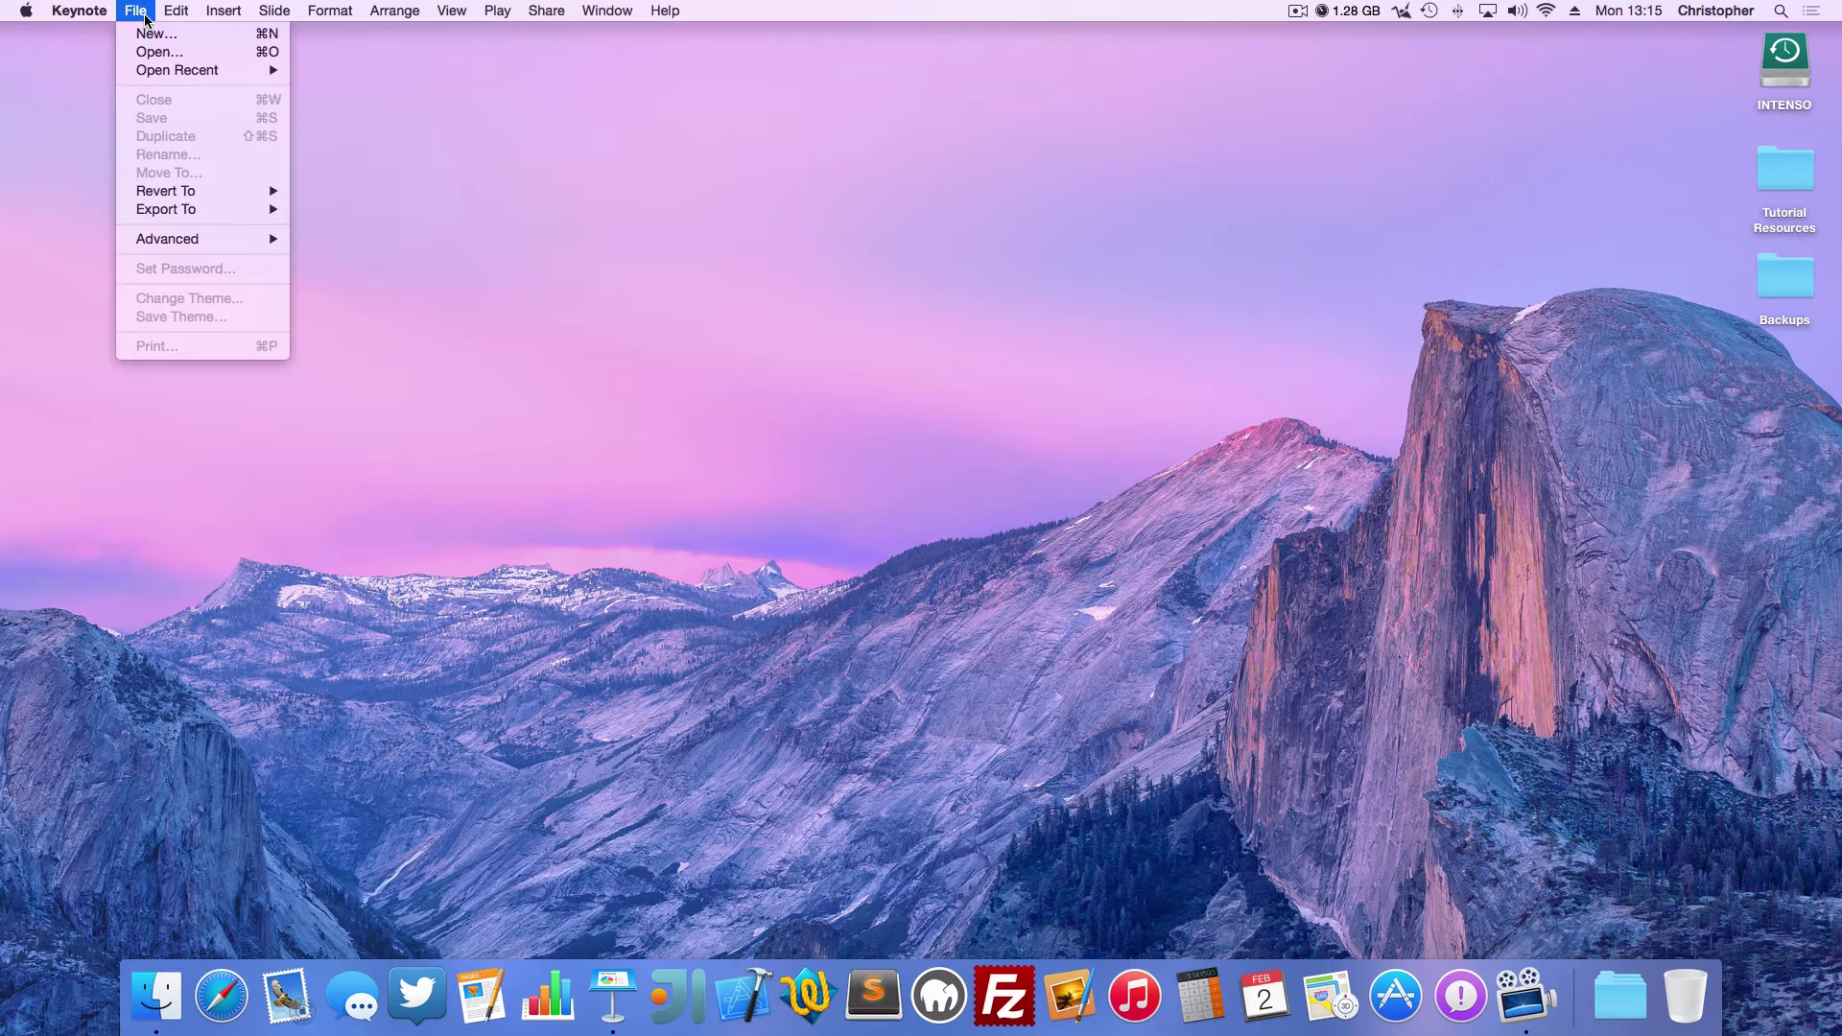
left_click(152, 37)
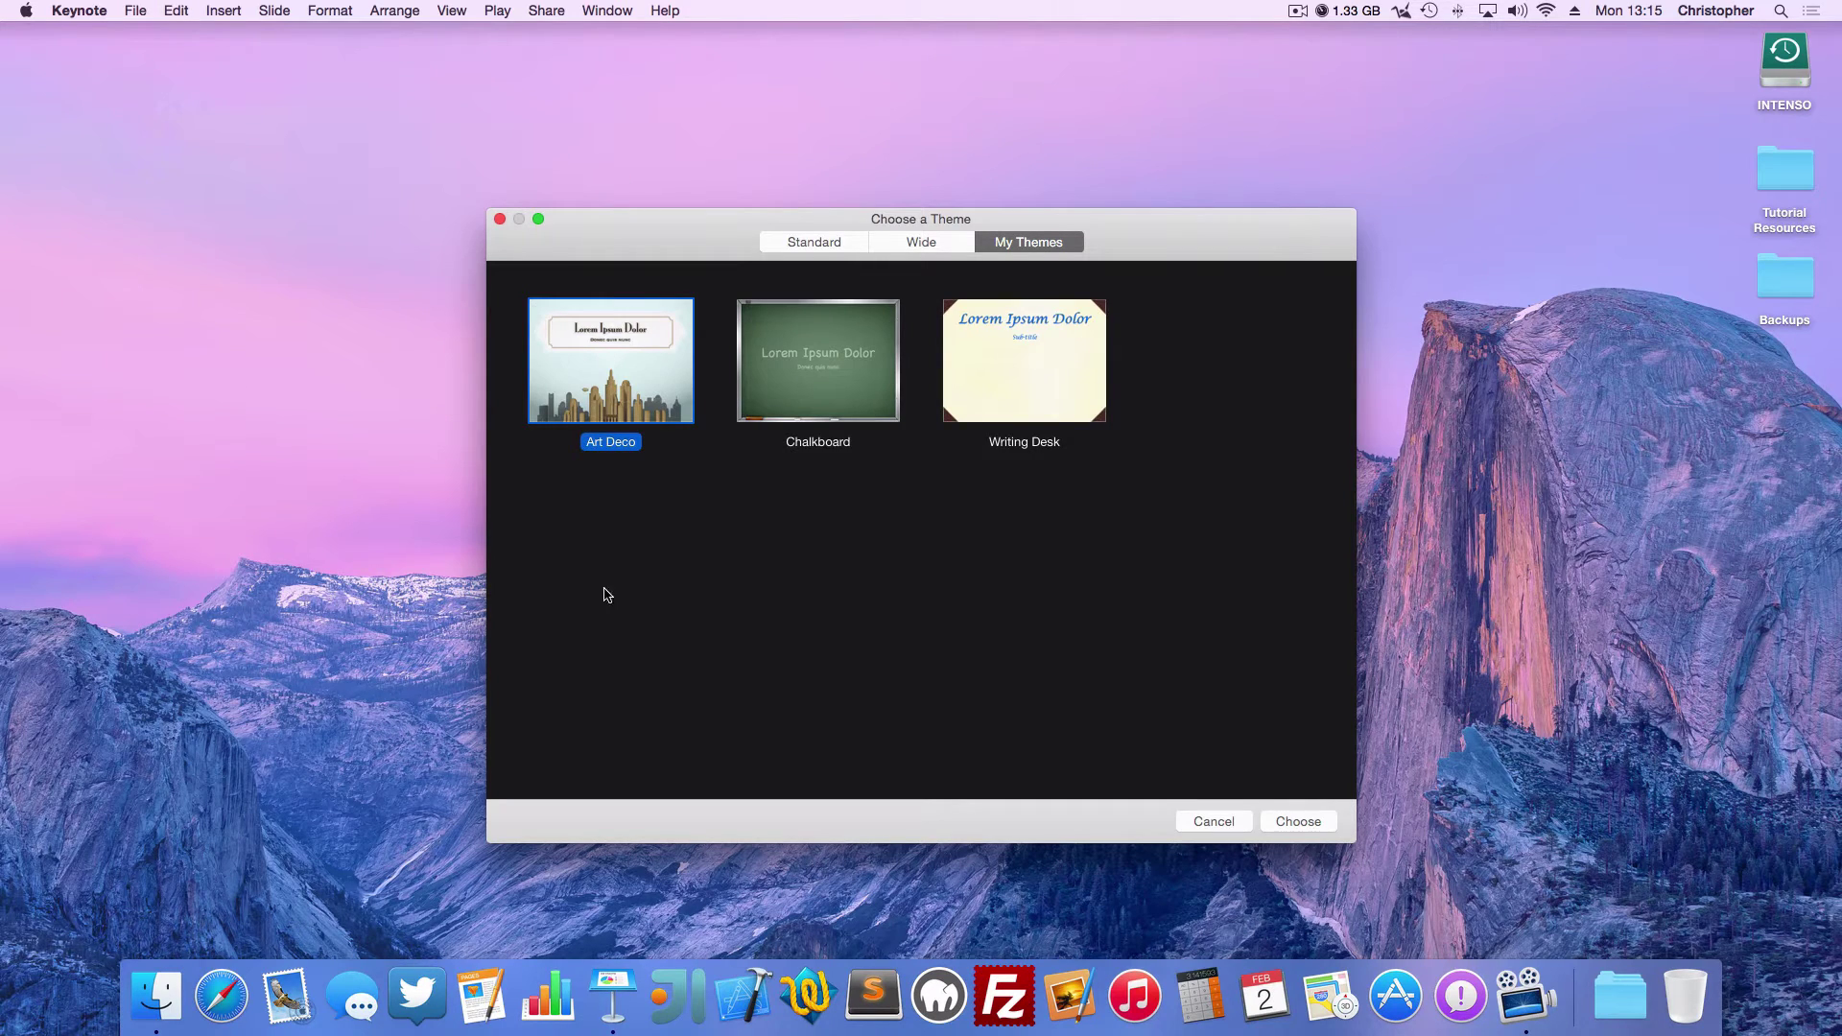
left_click(838, 245)
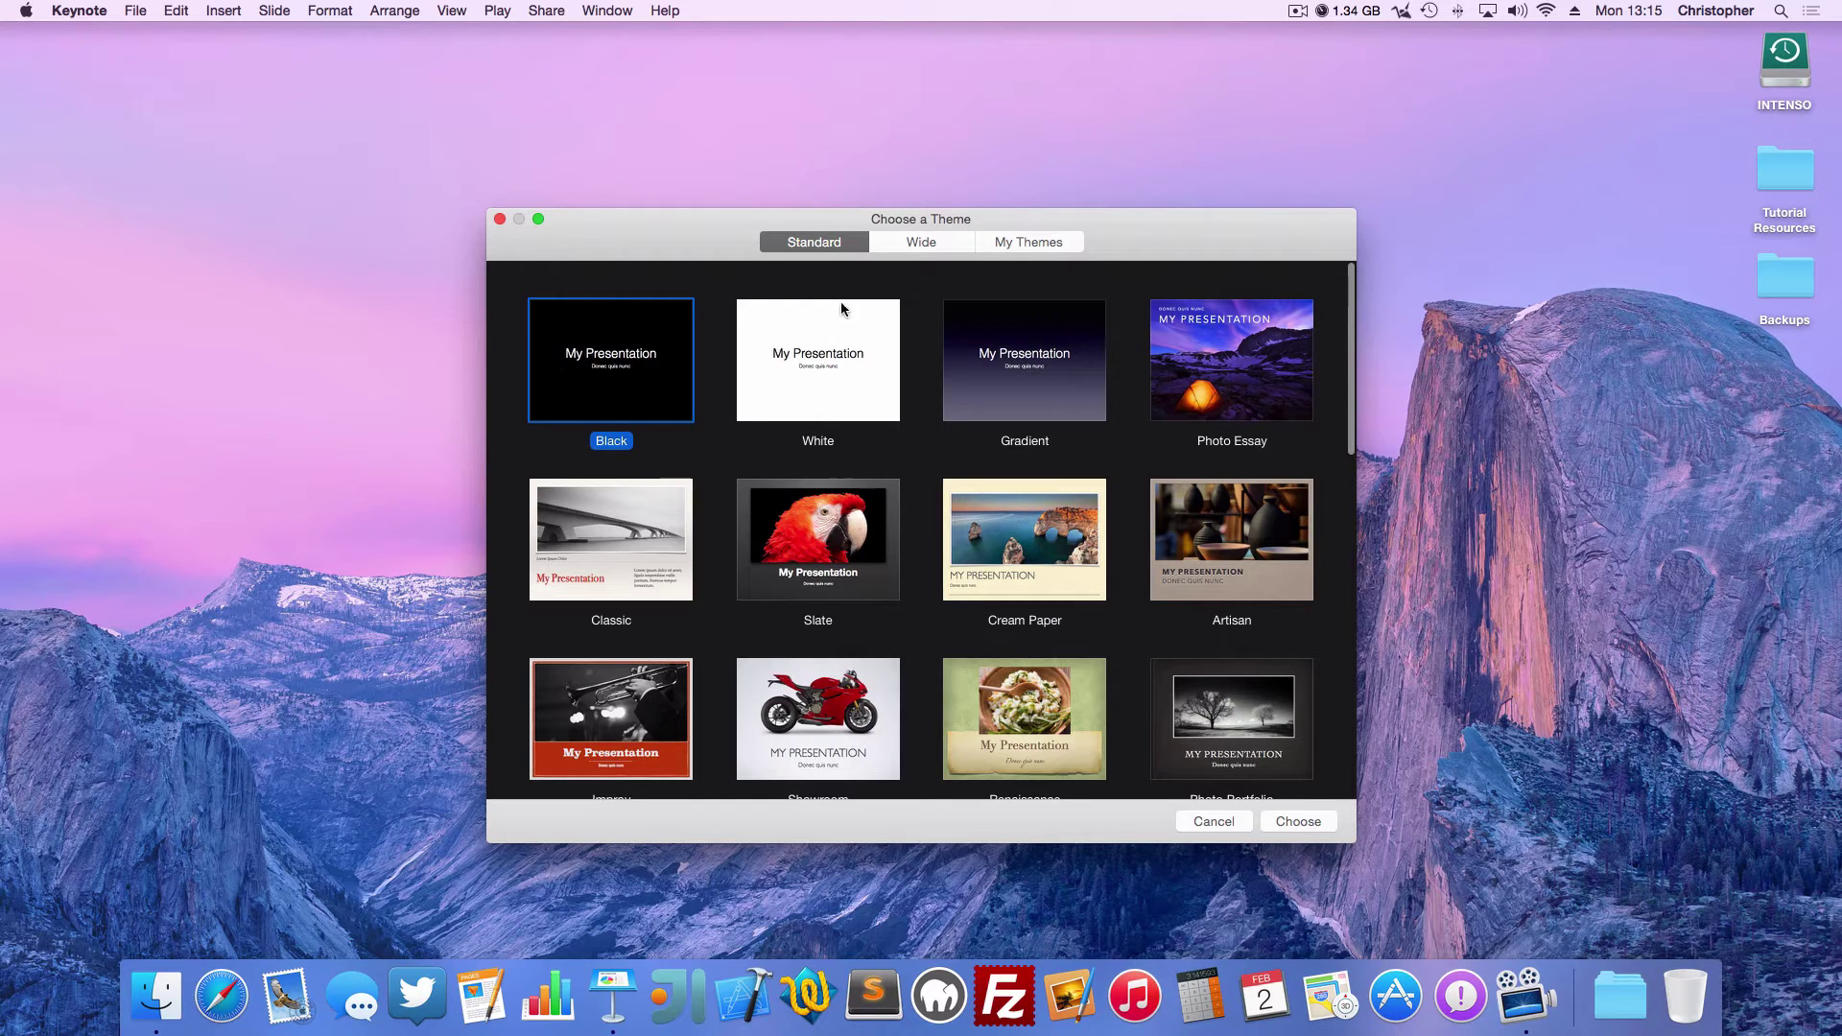
left_click(924, 245)
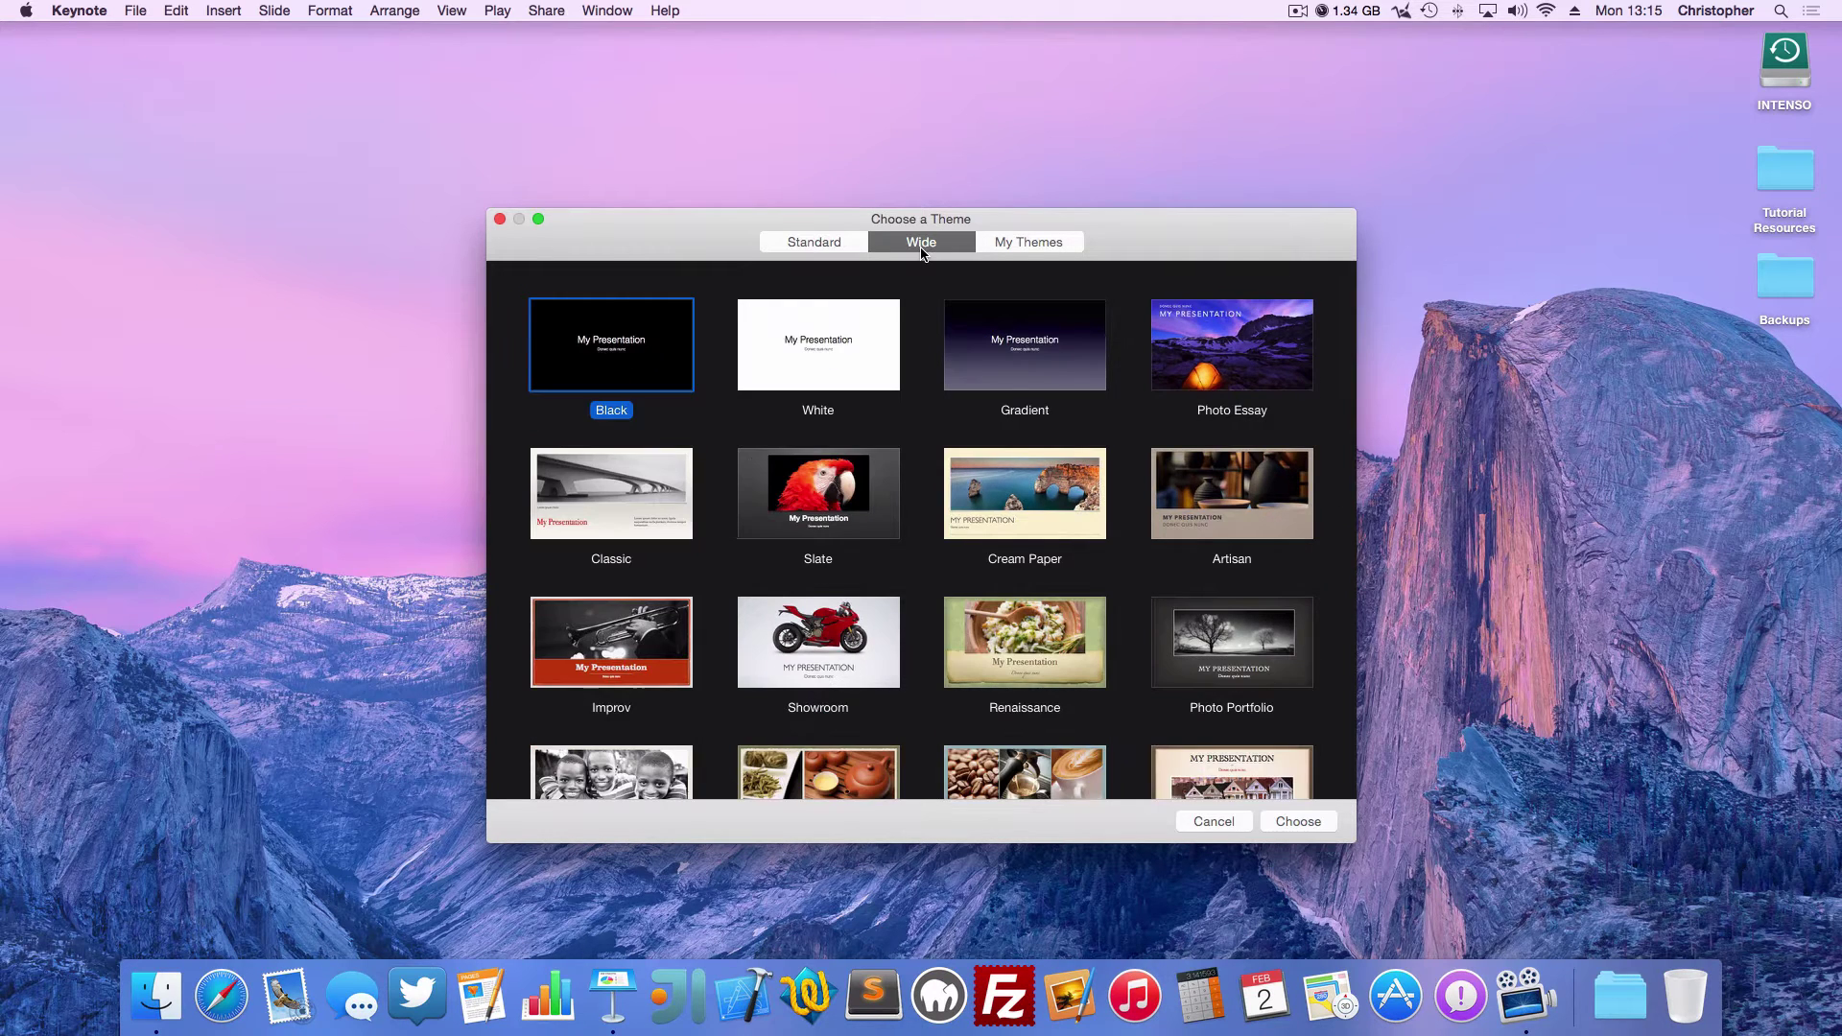
left_click(820, 247)
left_click(841, 378)
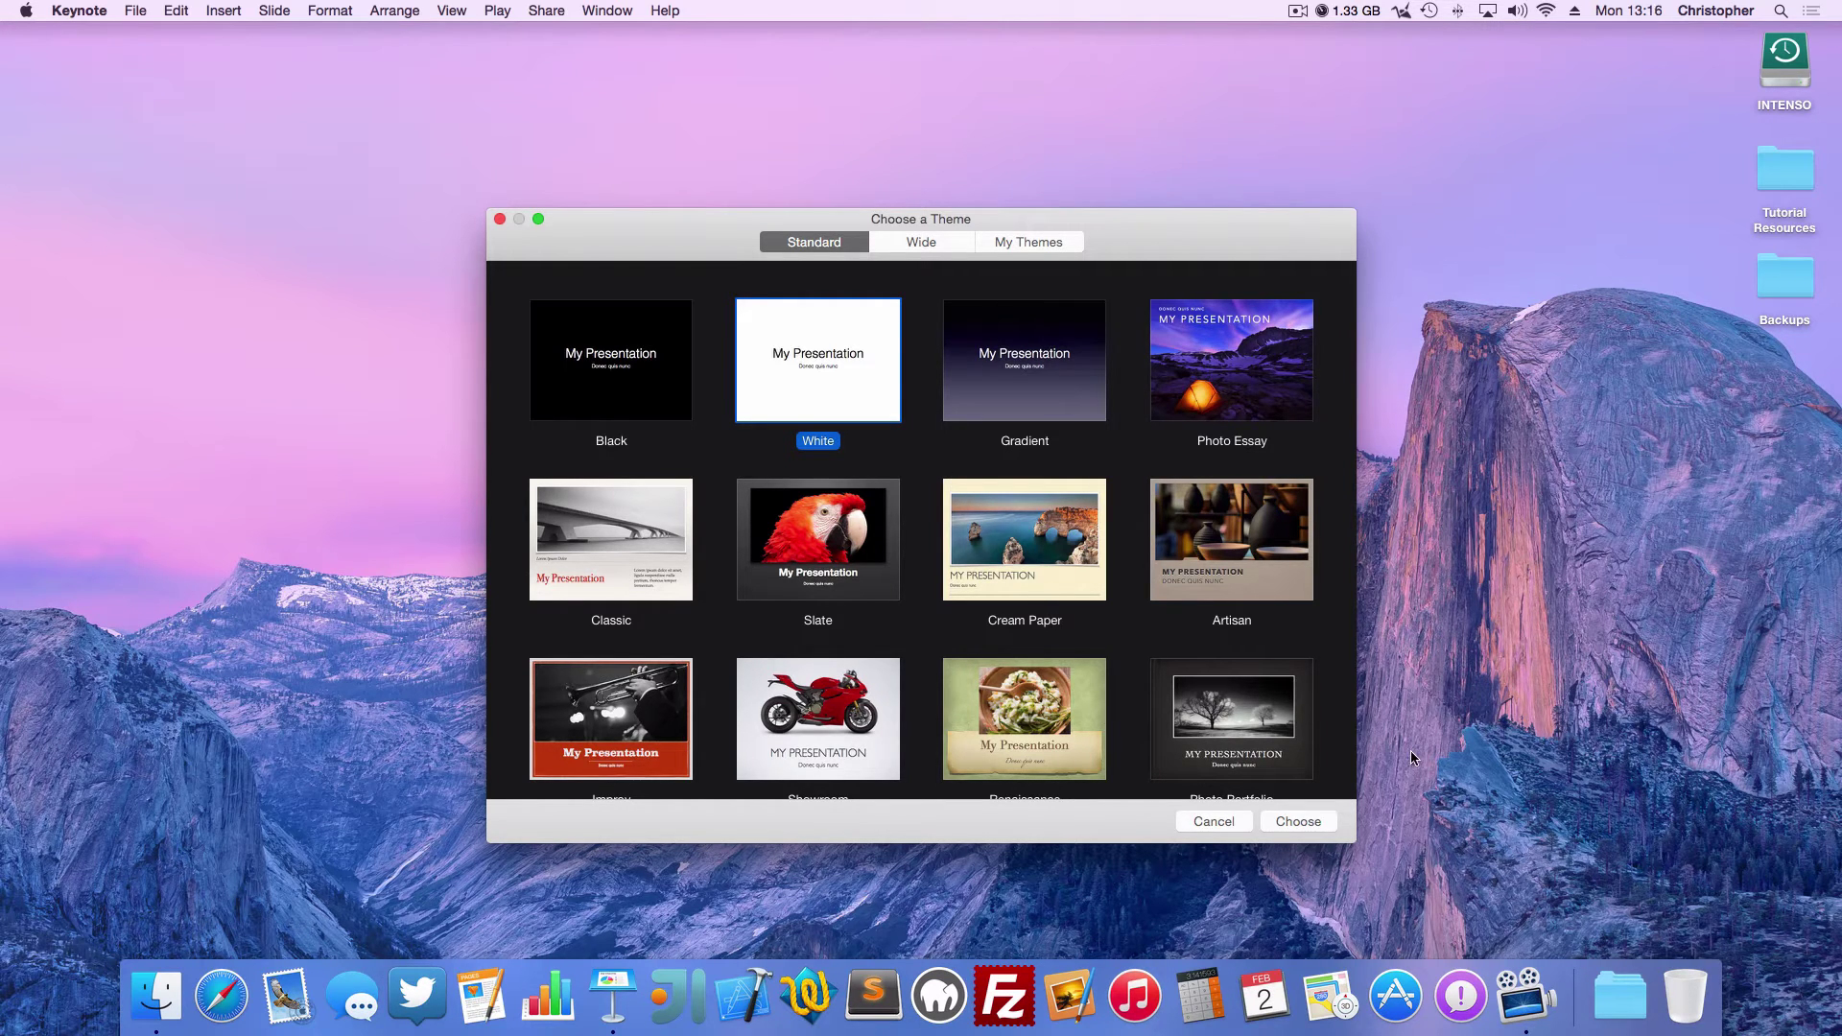
Create the White-theme presentation and switch to editing its master slides
left_click(1302, 825)
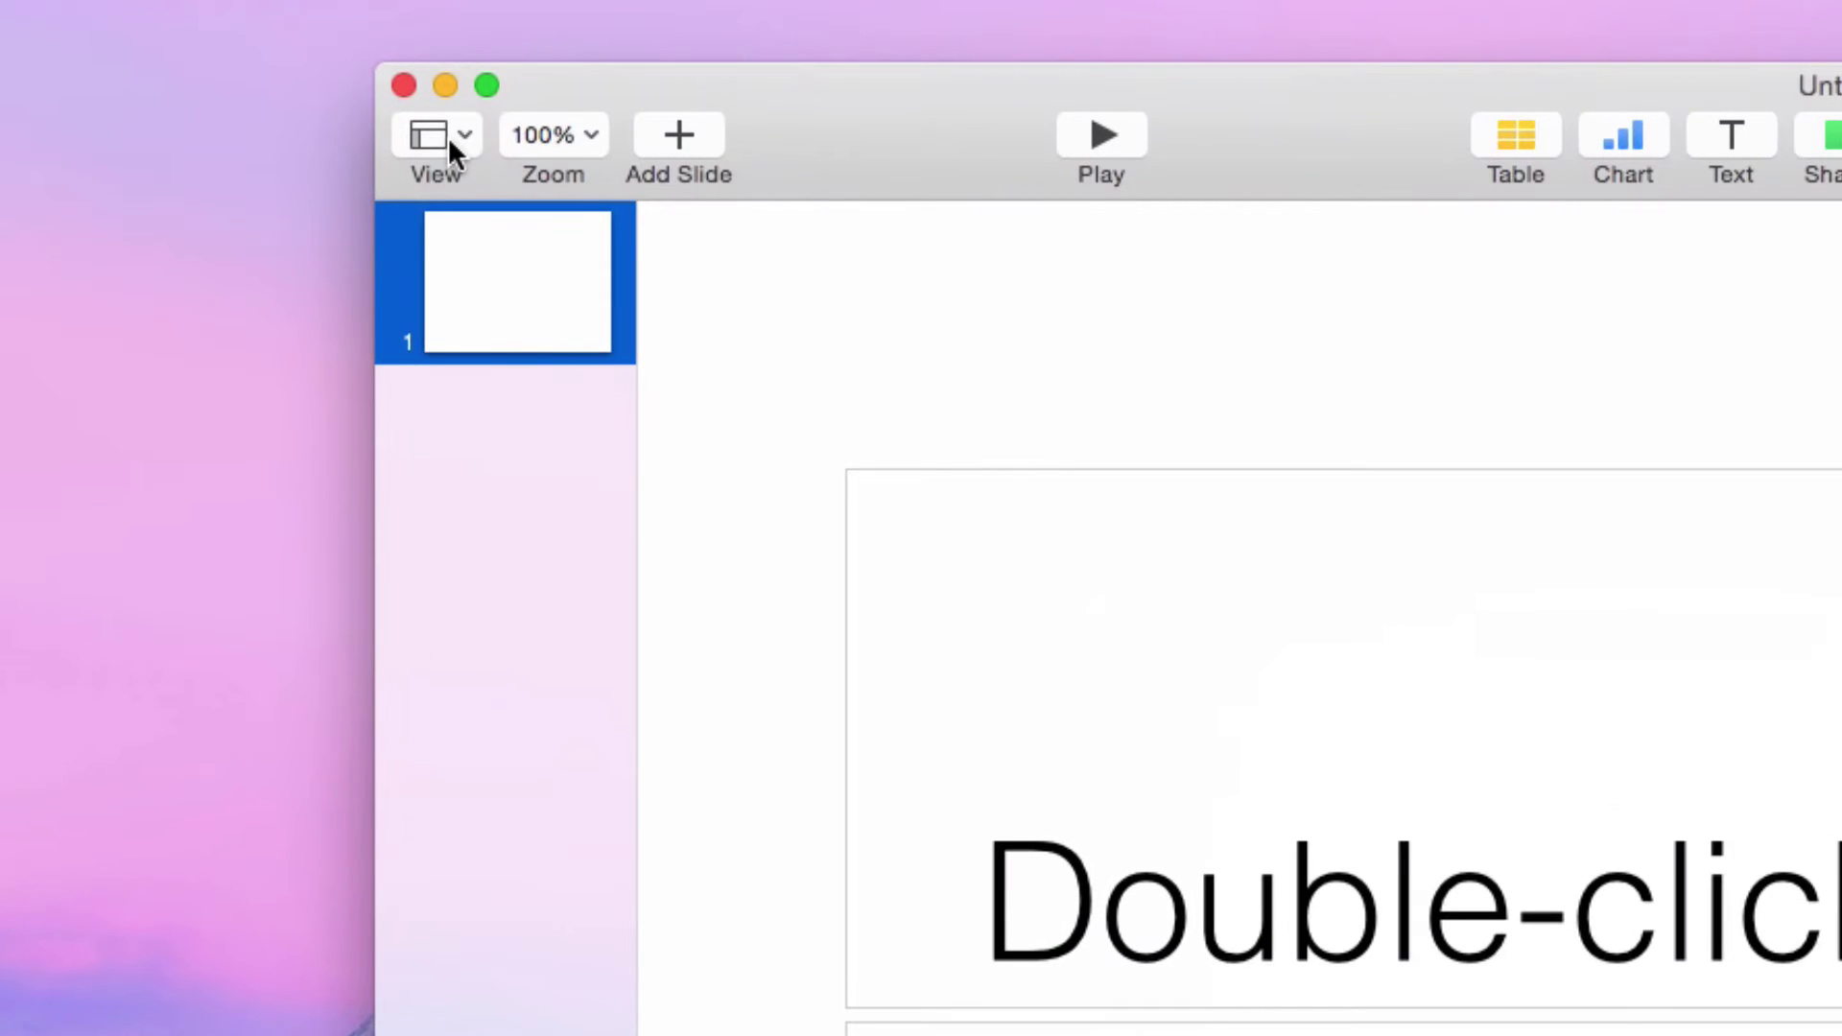
left_click(447, 137)
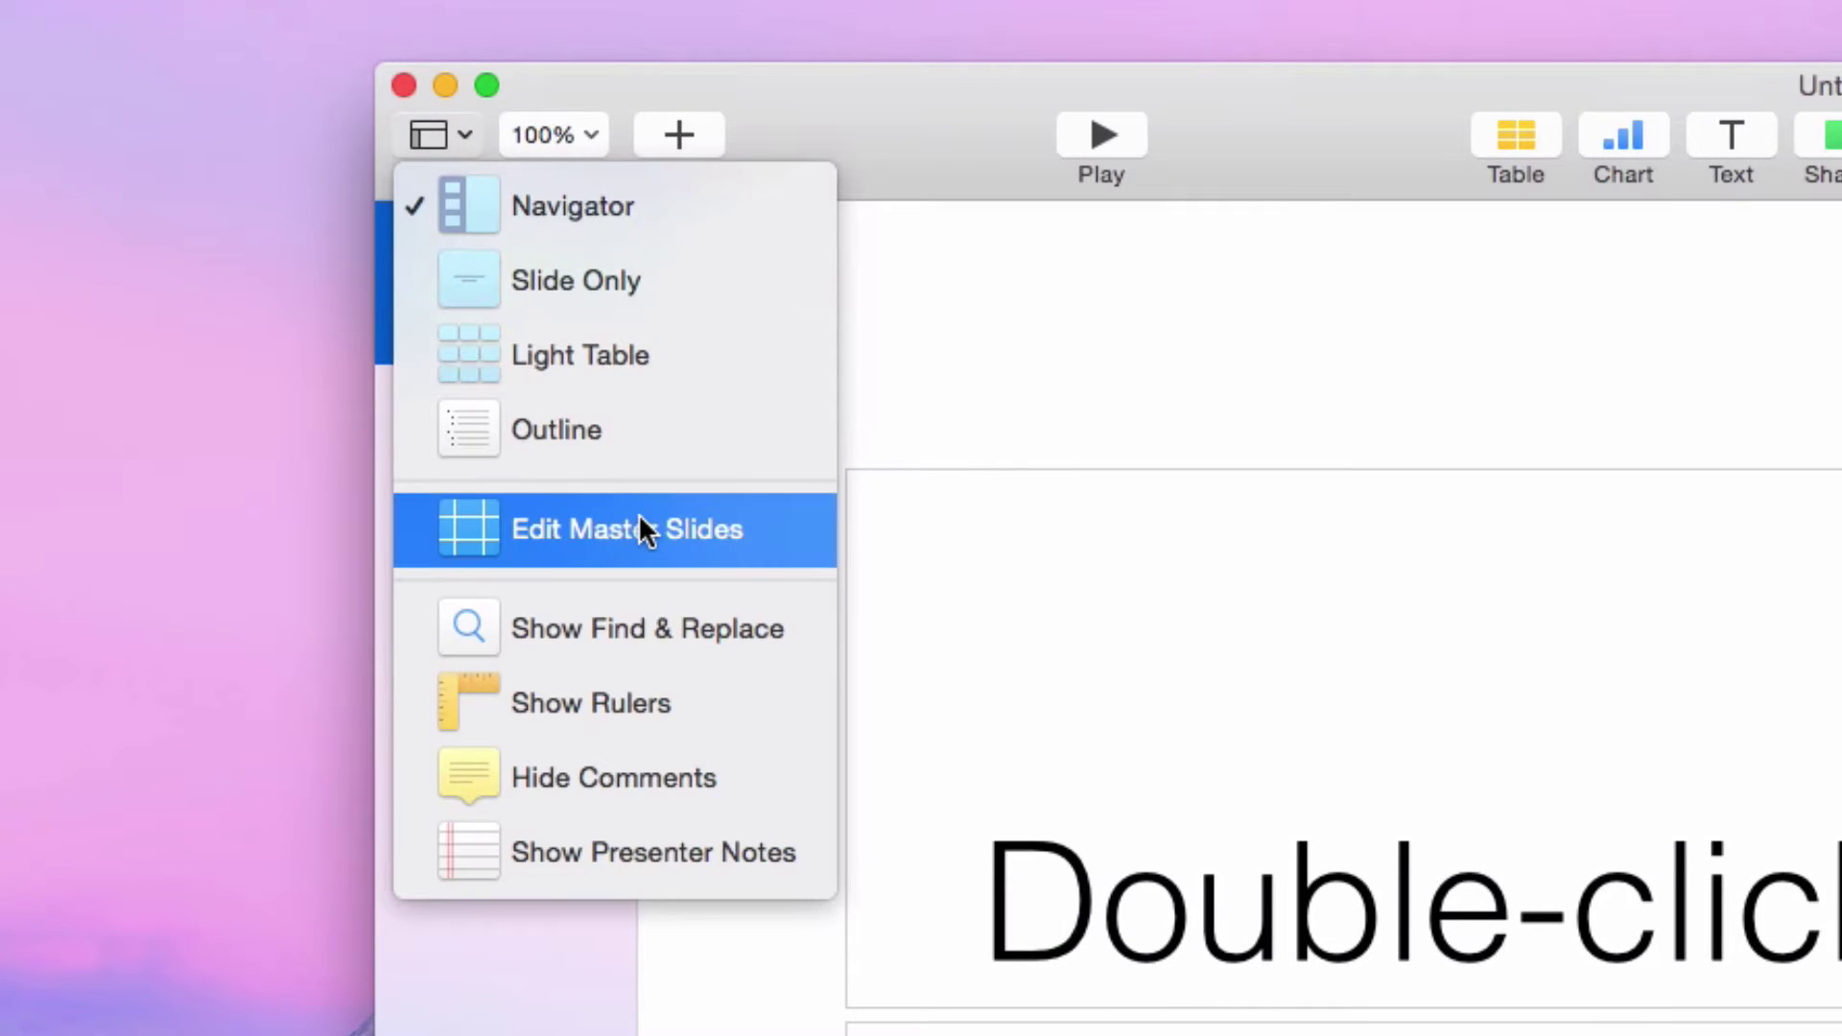
left_click(754, 518)
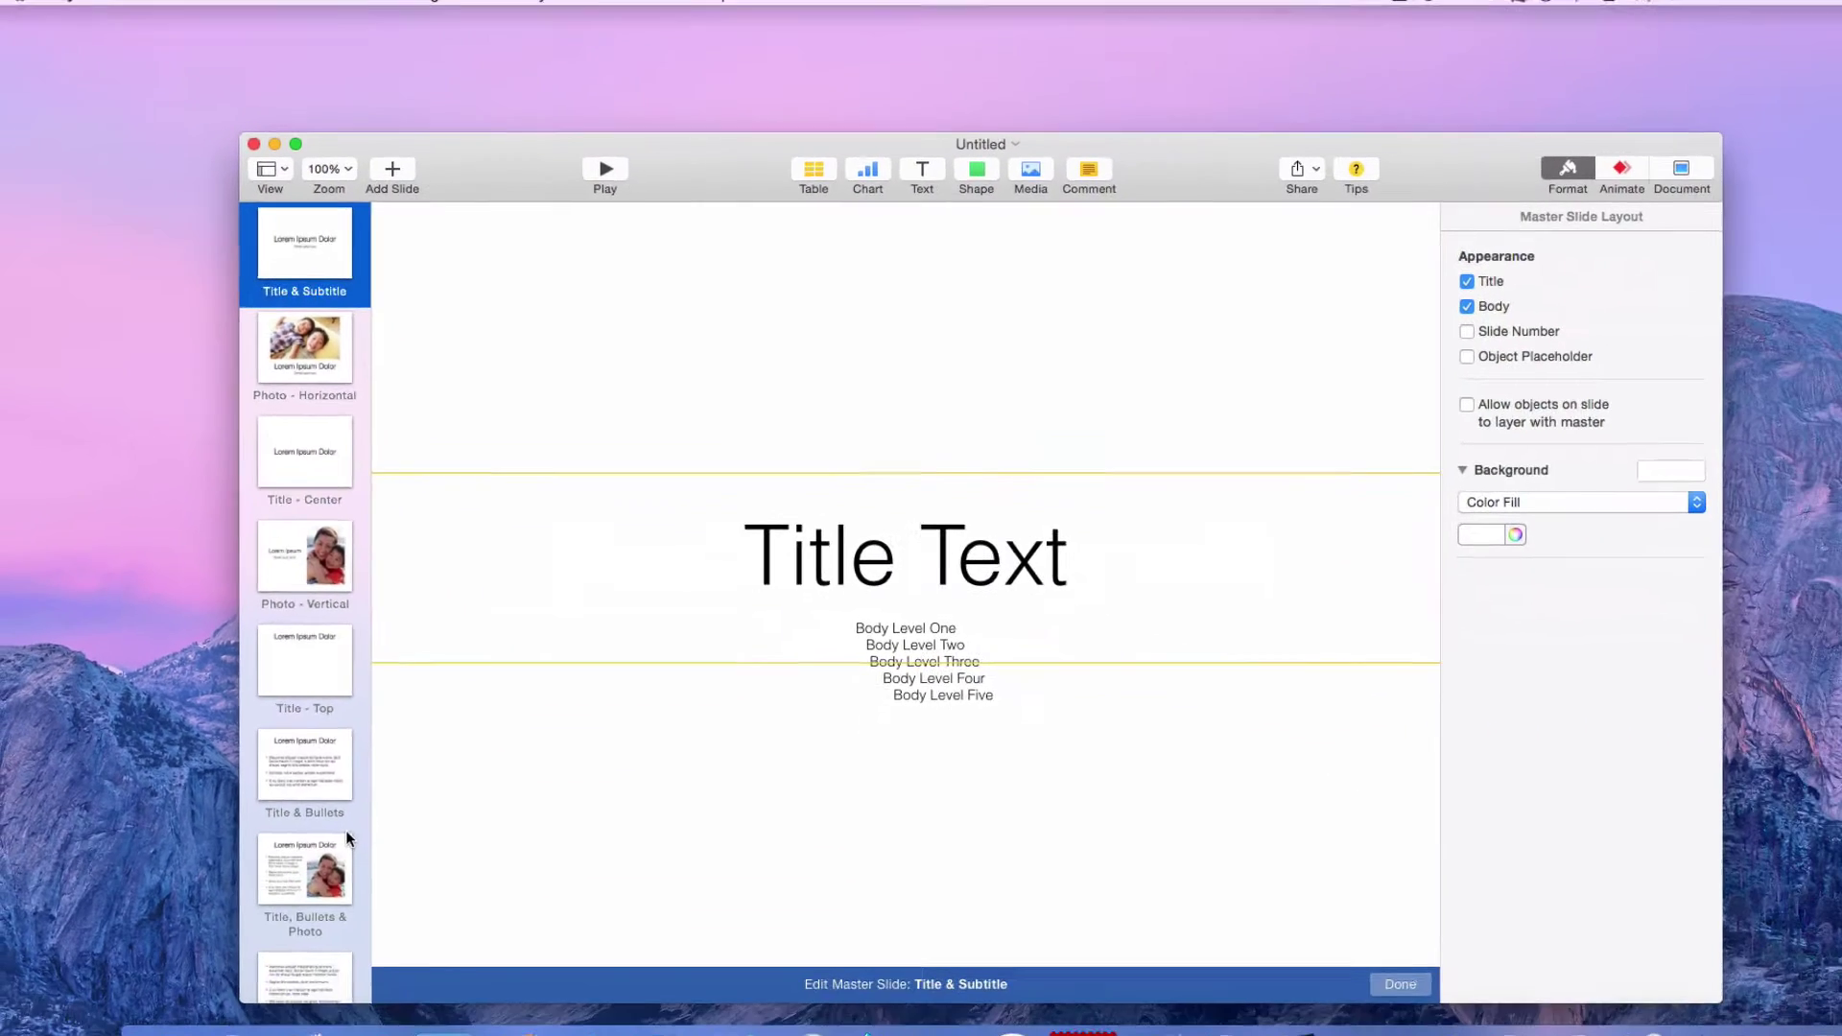
scroll(346, 837, "down", 10)
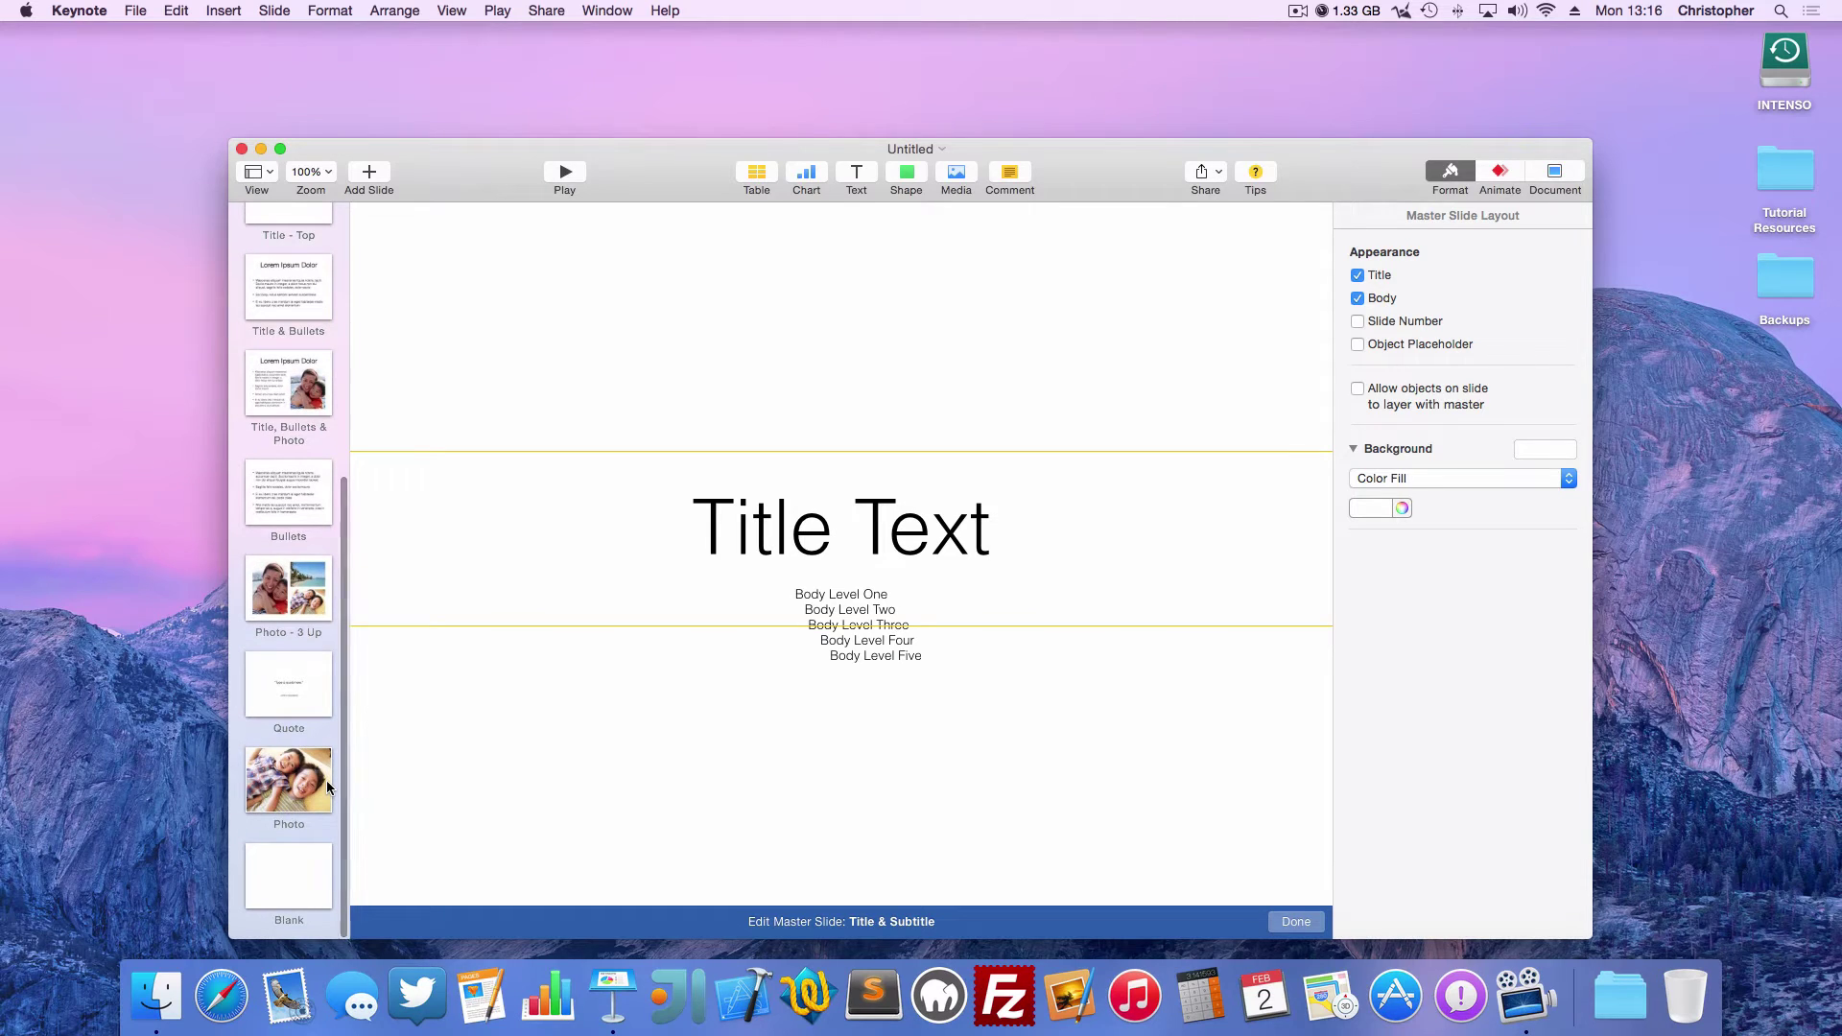
scroll(326, 780, "up", 10)
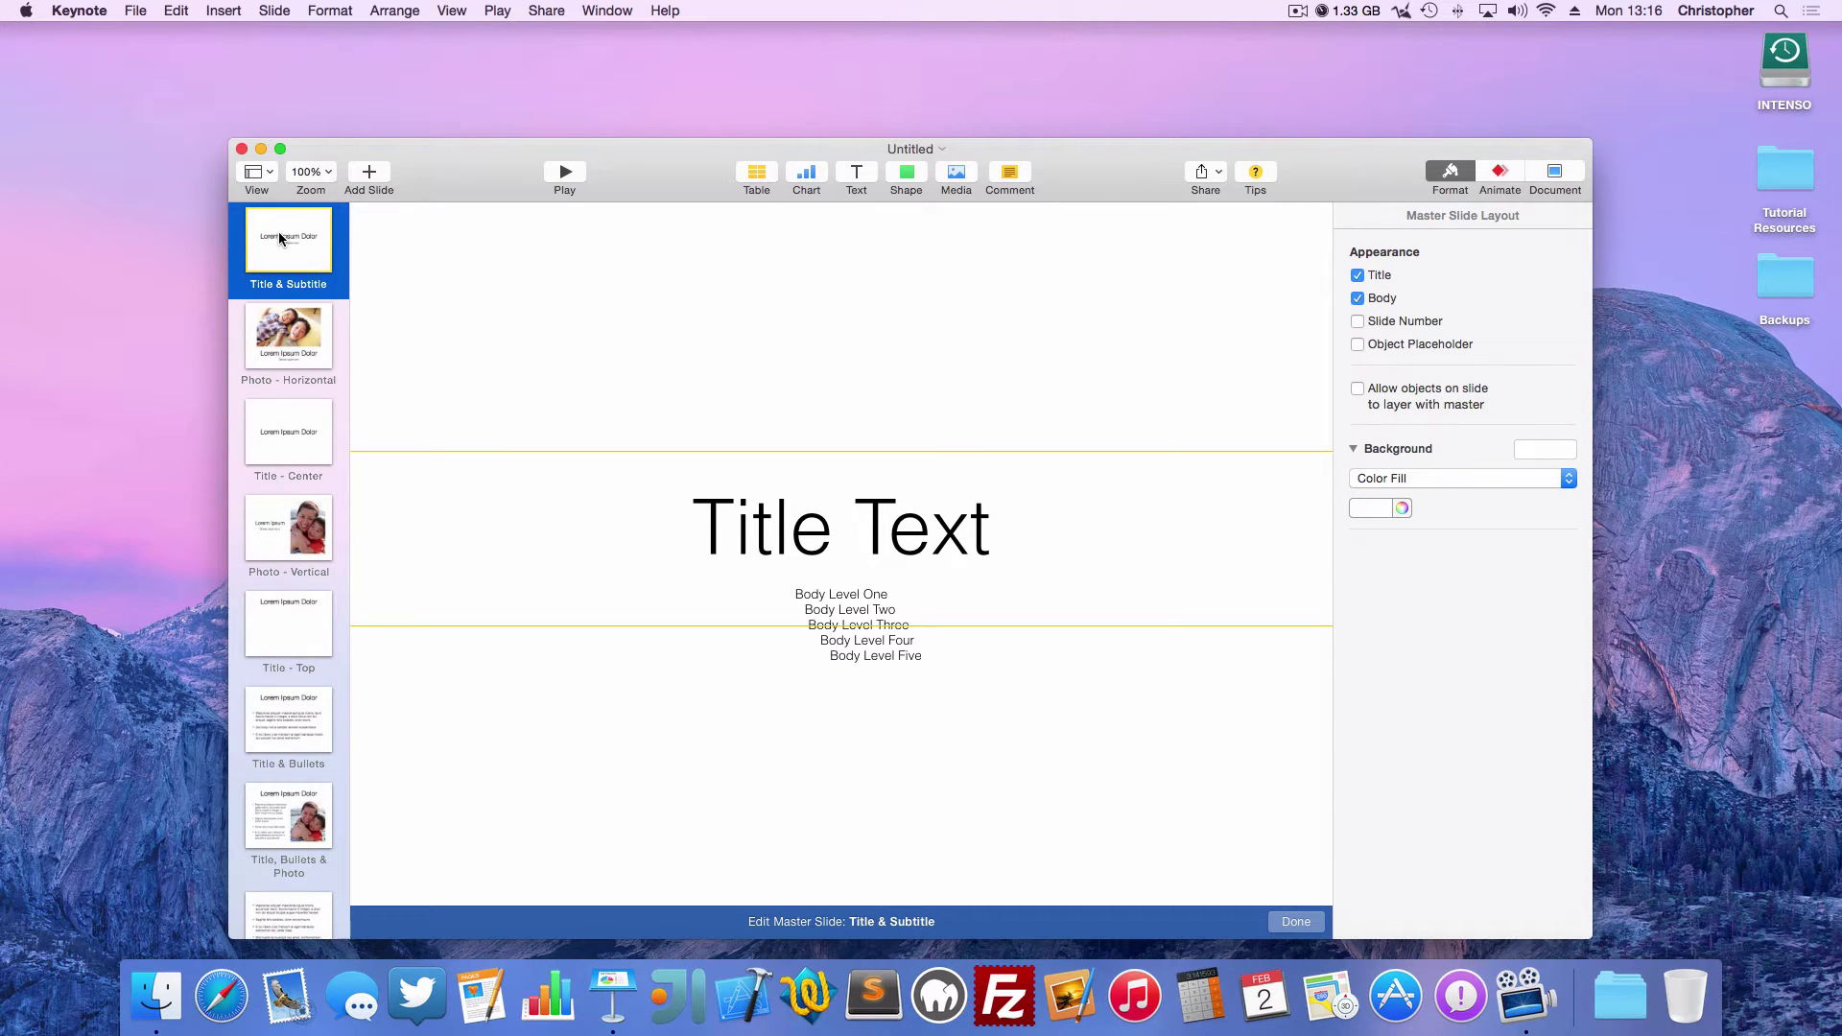
Delete the Title & Subtitle master with Blank as replacement, then every other master except Blank
key("BackSpace")
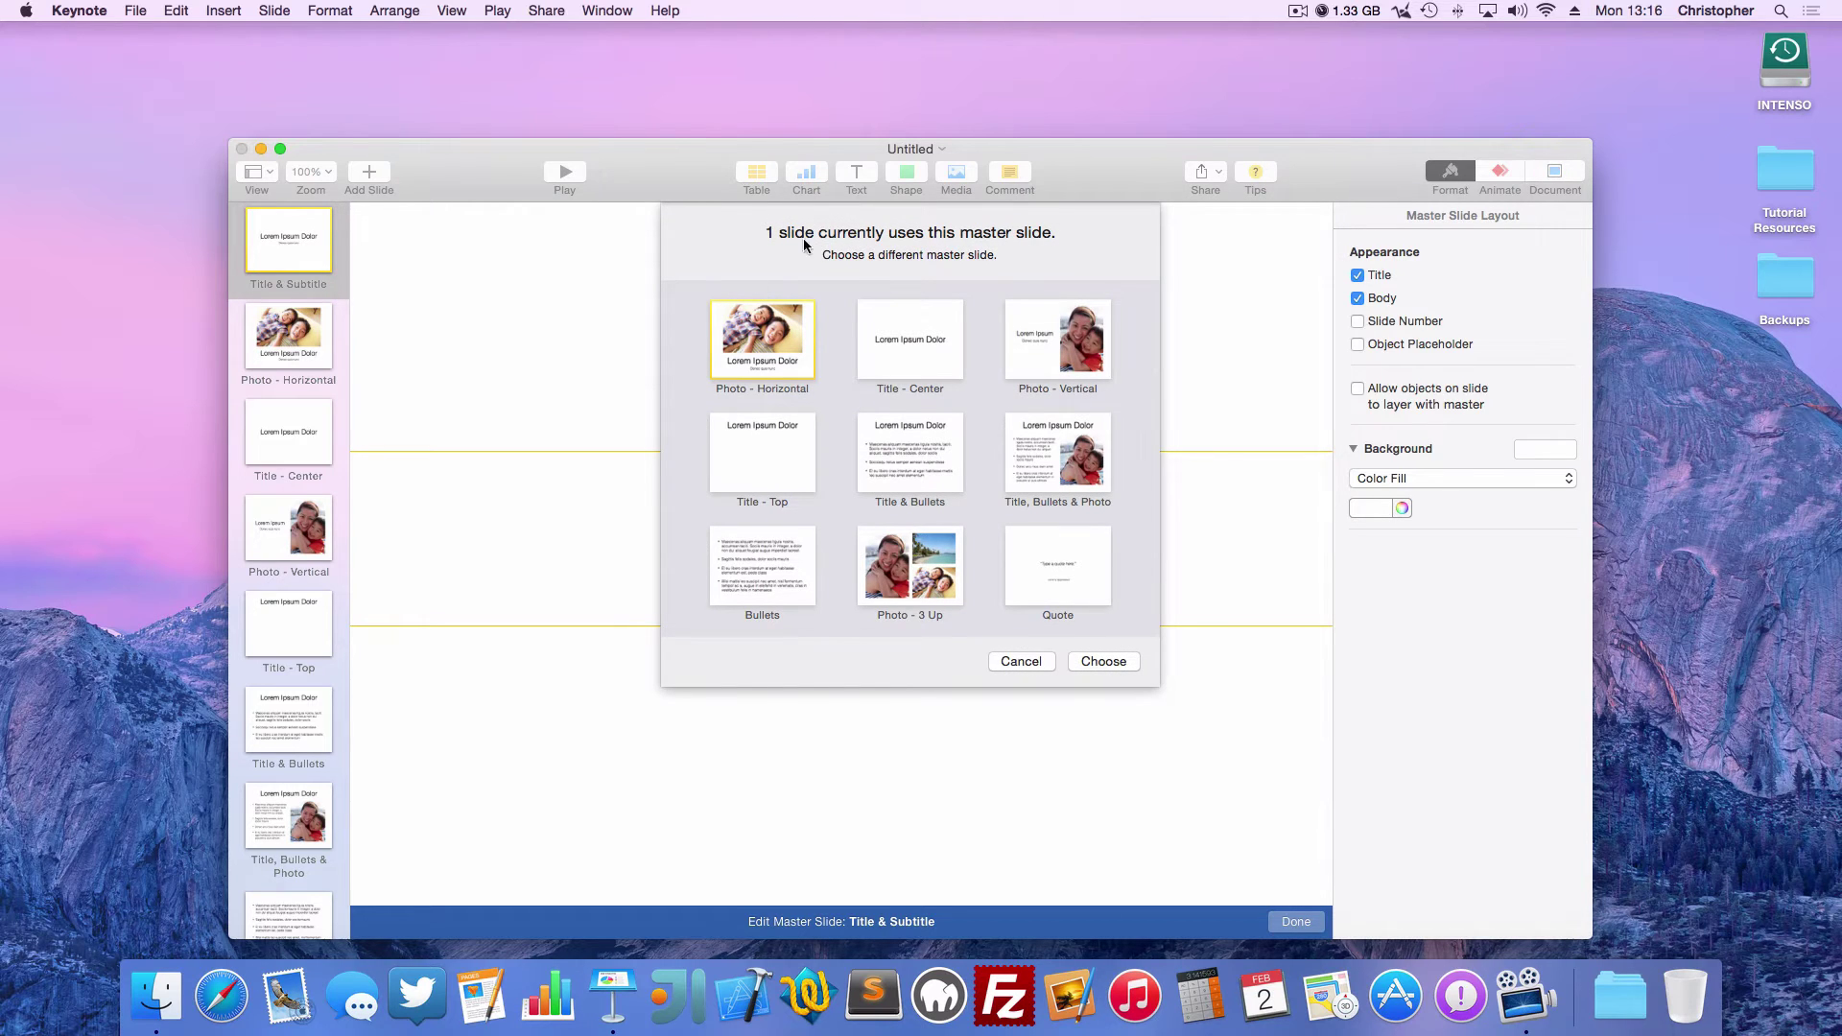
scroll(913, 468, "down", 3)
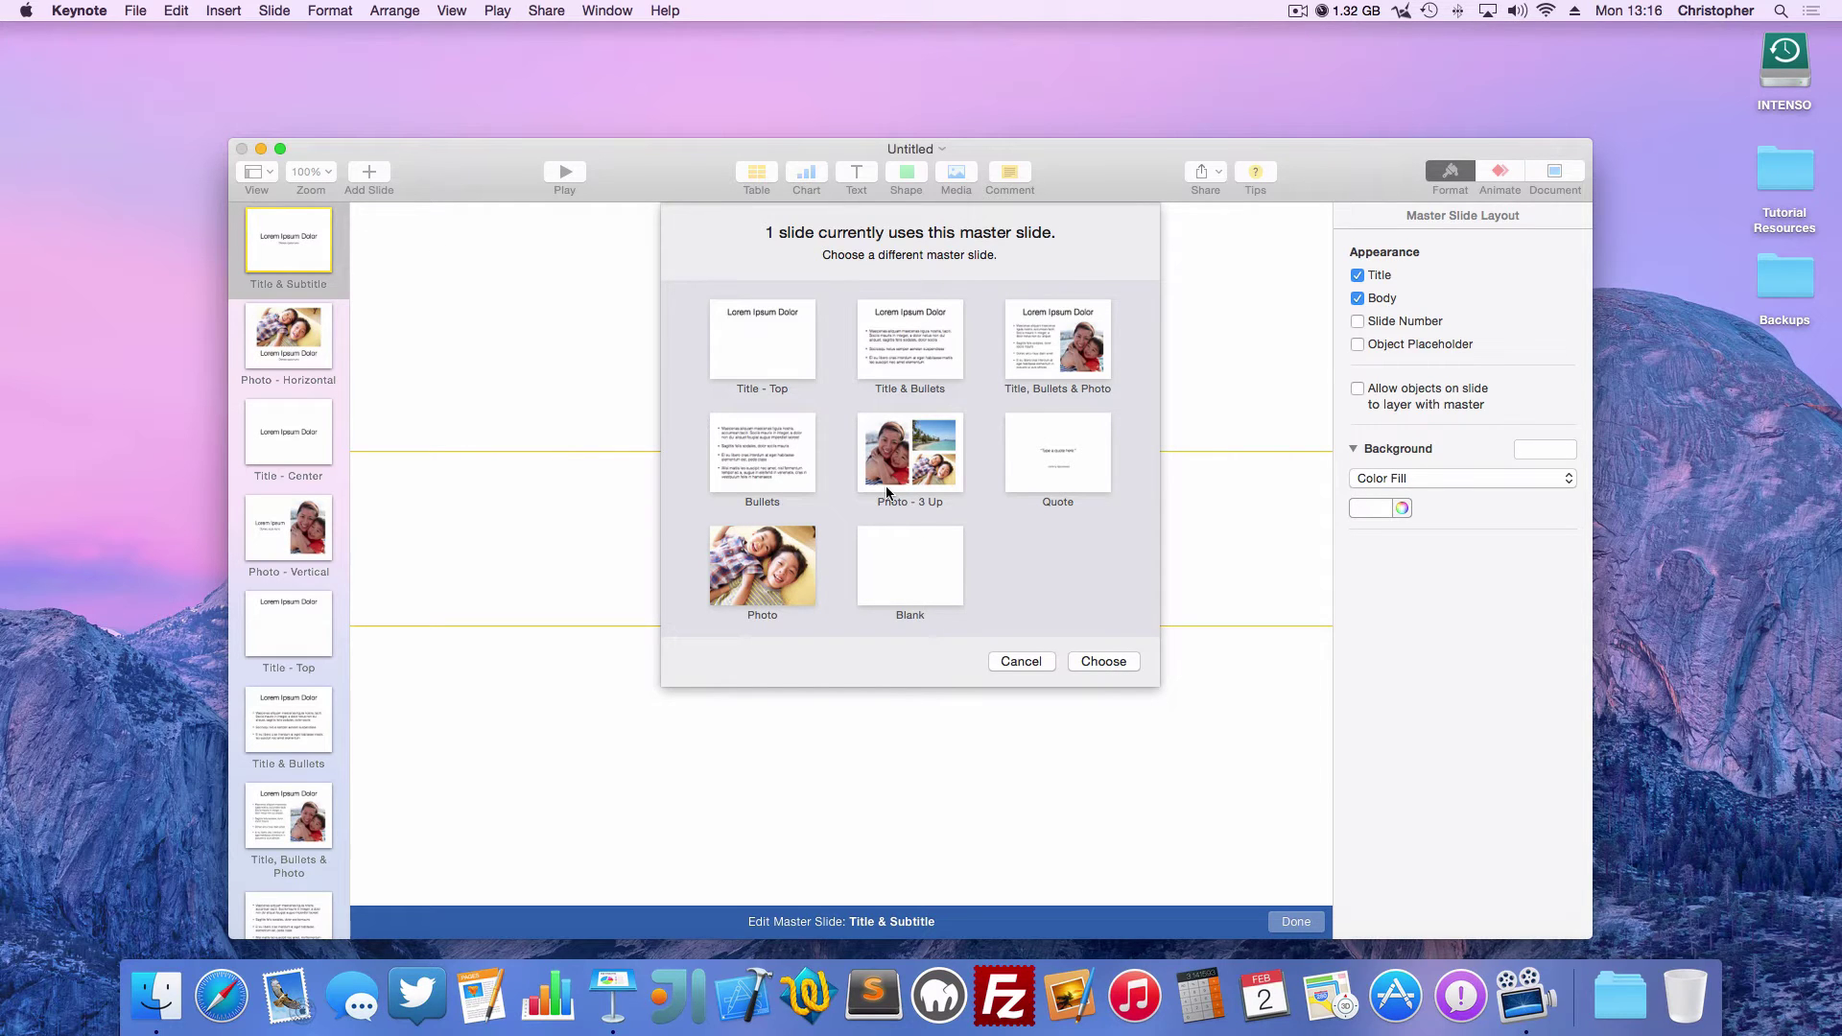
left_click(926, 589)
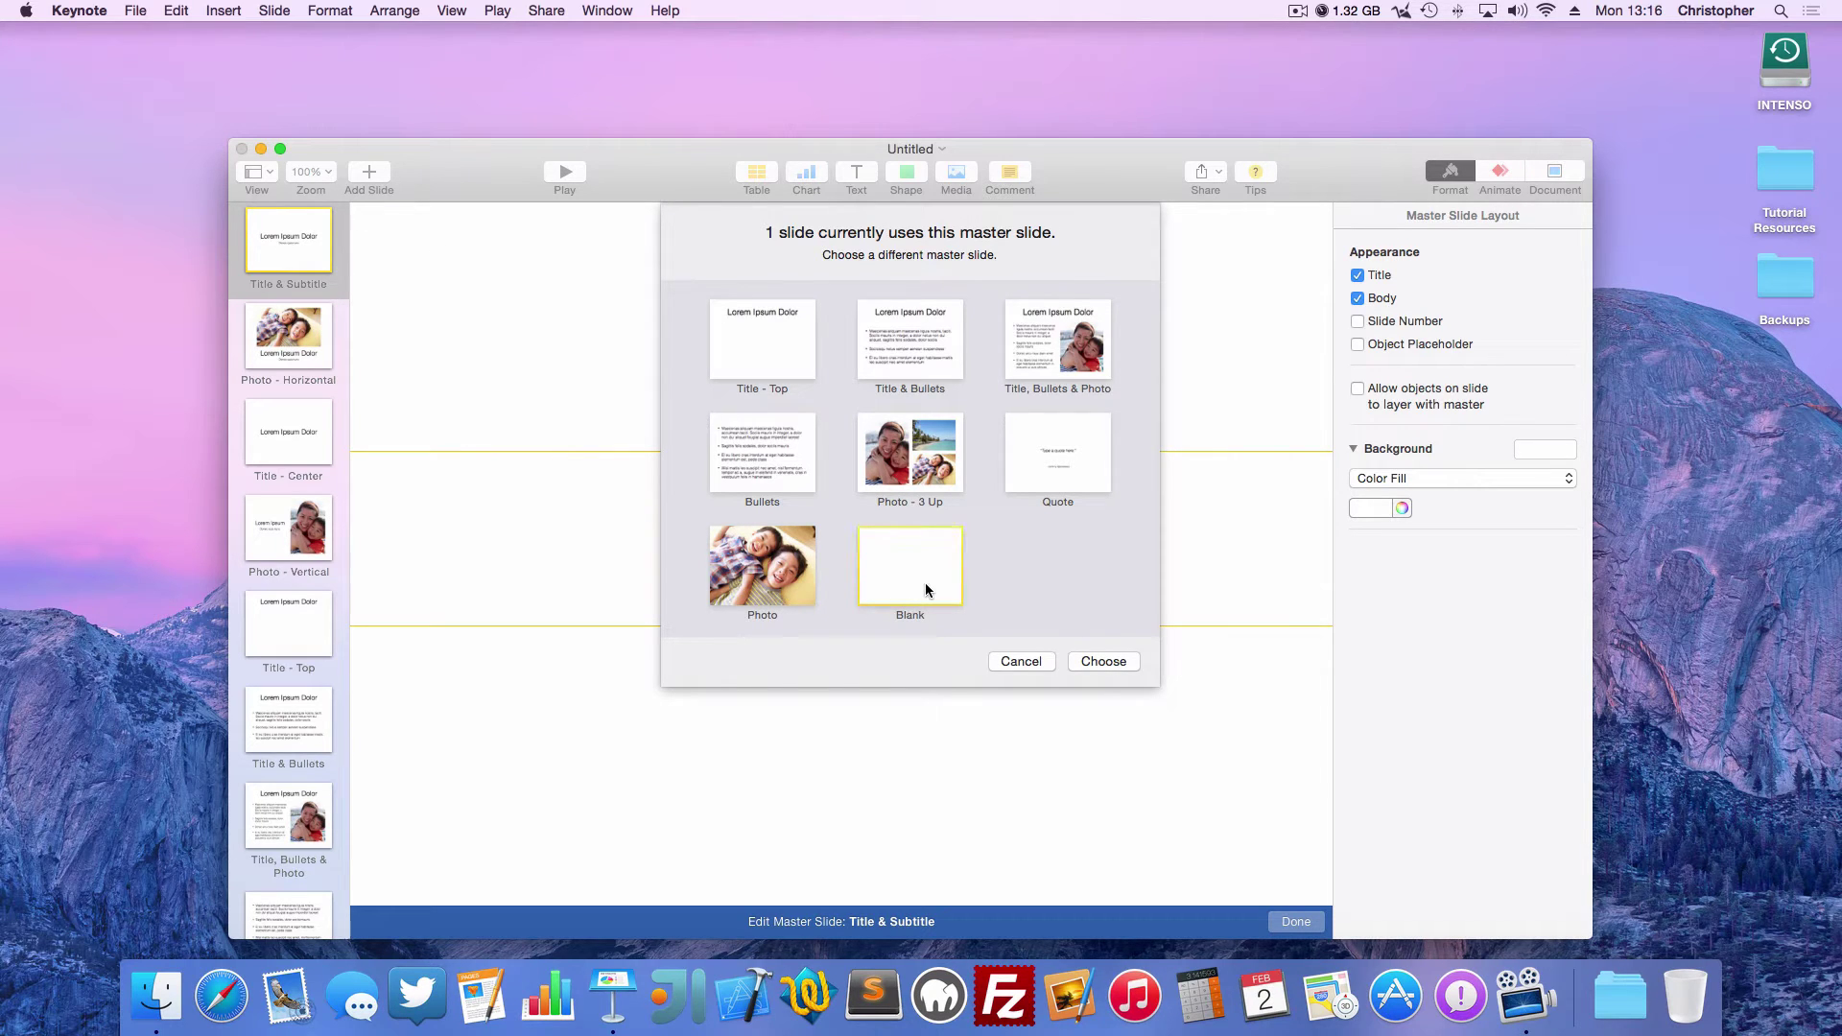
left_click(1095, 660)
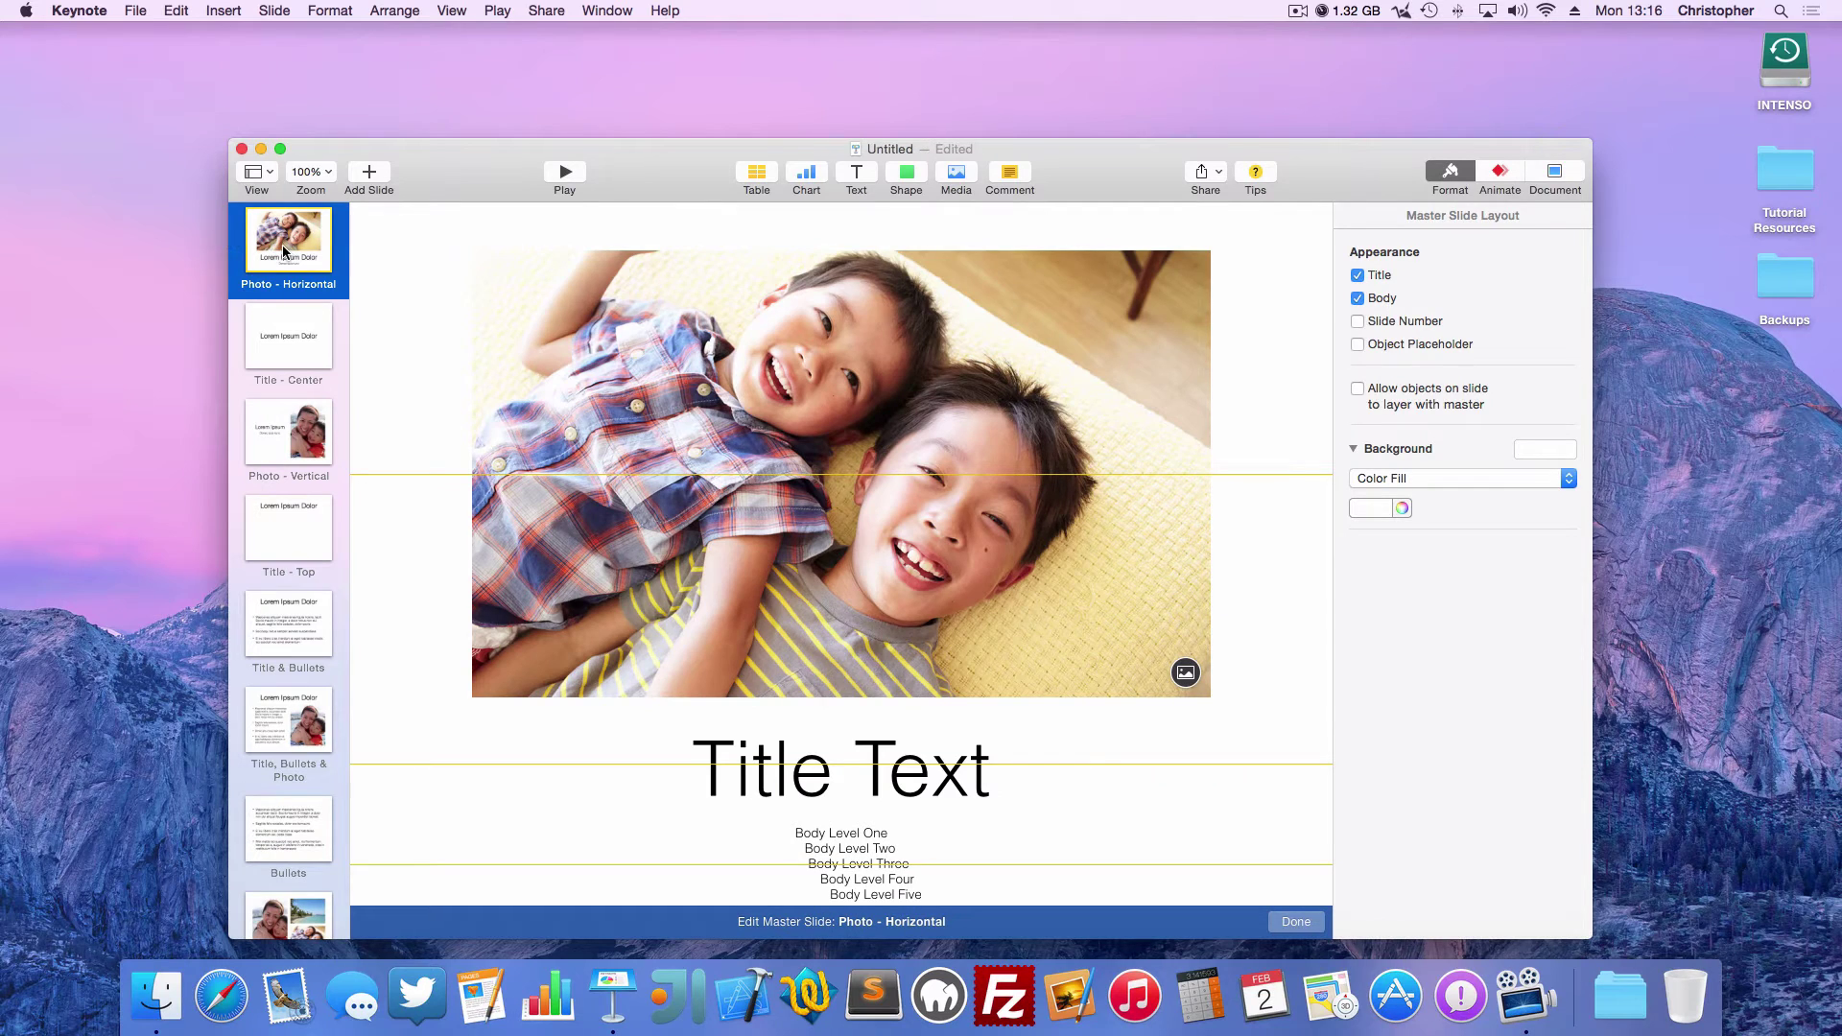
key("BackSpace")
key("BackSpace")
key("BackSpace")
key("BackSpace")
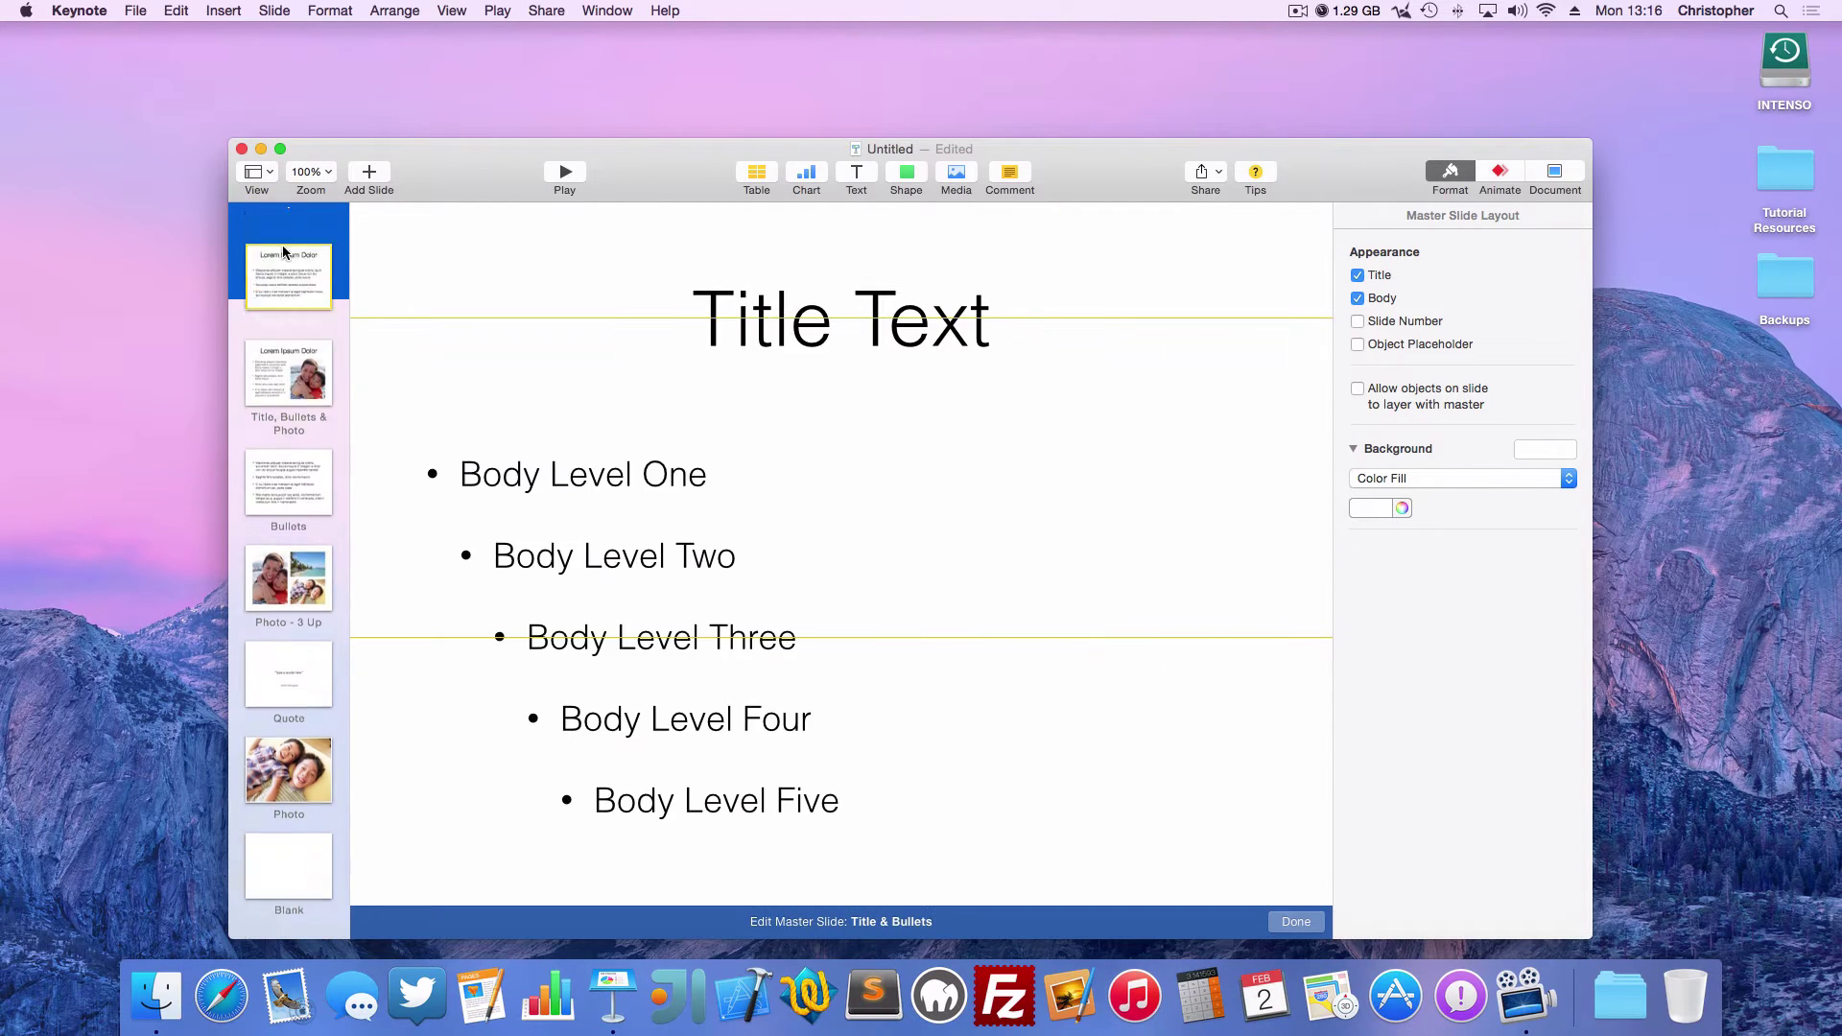
key("BackSpace")
key("BackSpace")
key("BackSpace")
key("BackSpace")
key("BackSpace")
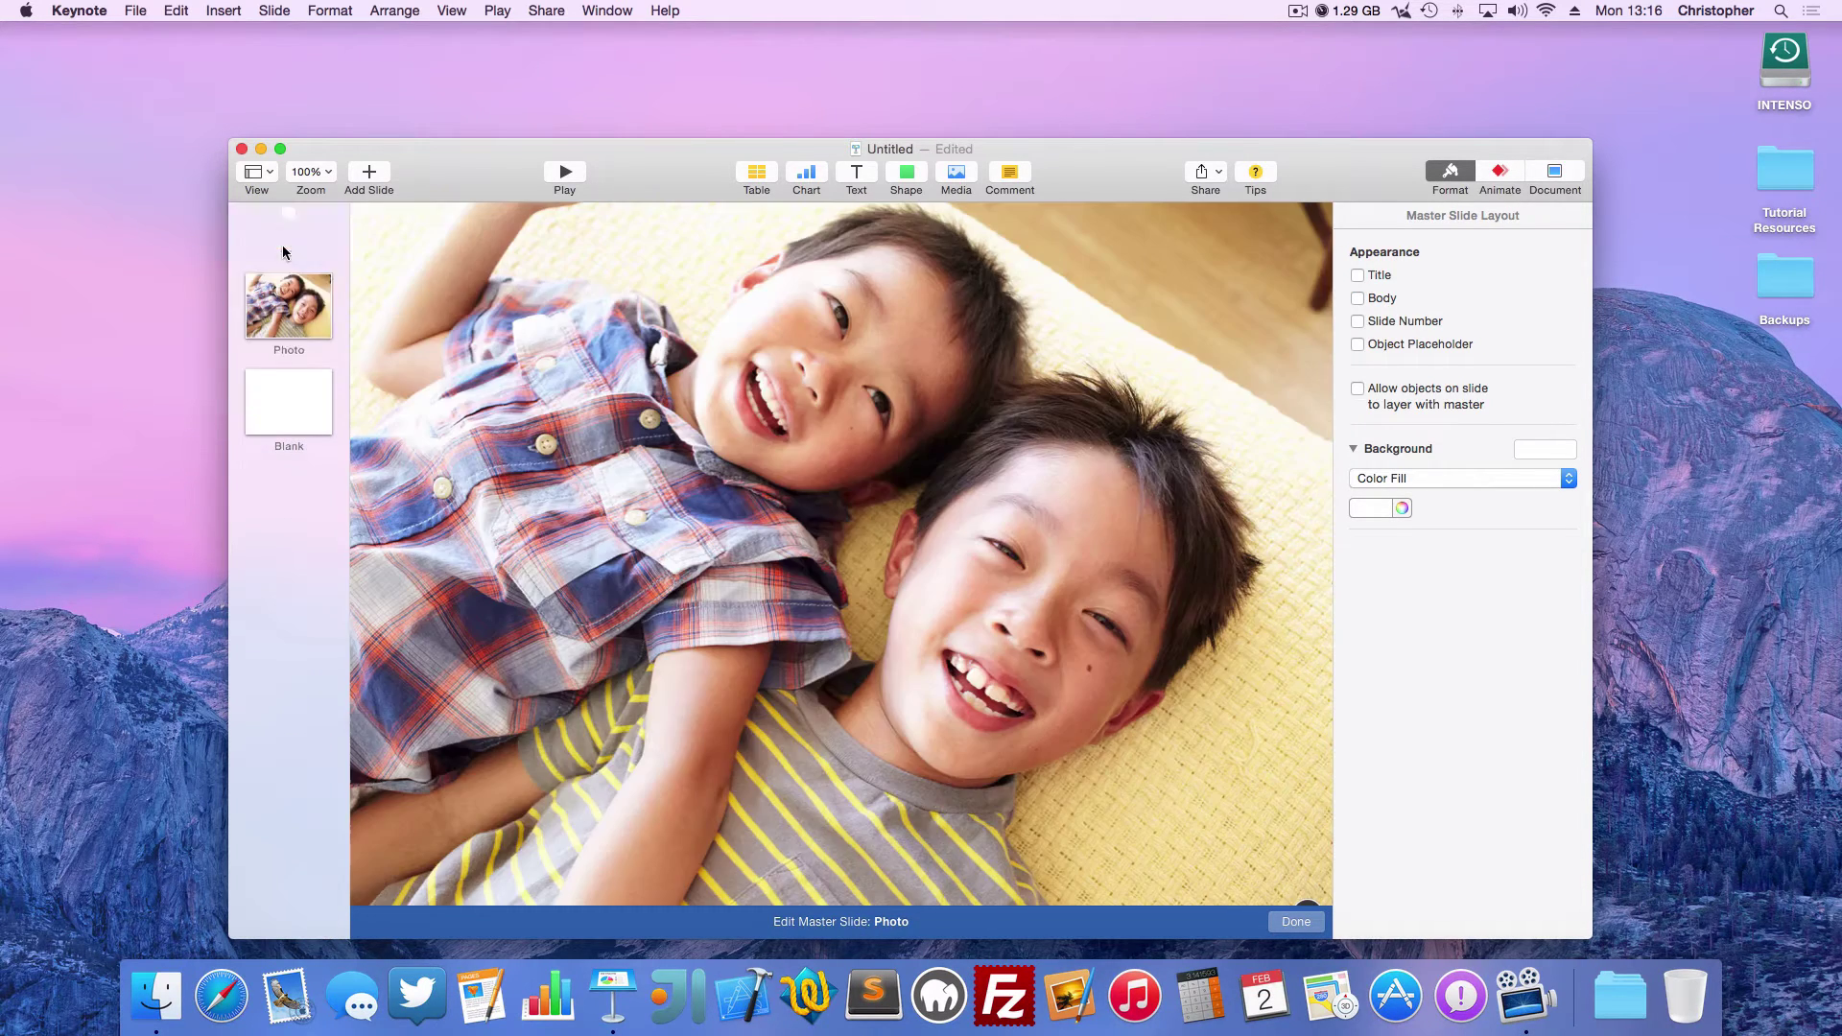
key("BackSpace")
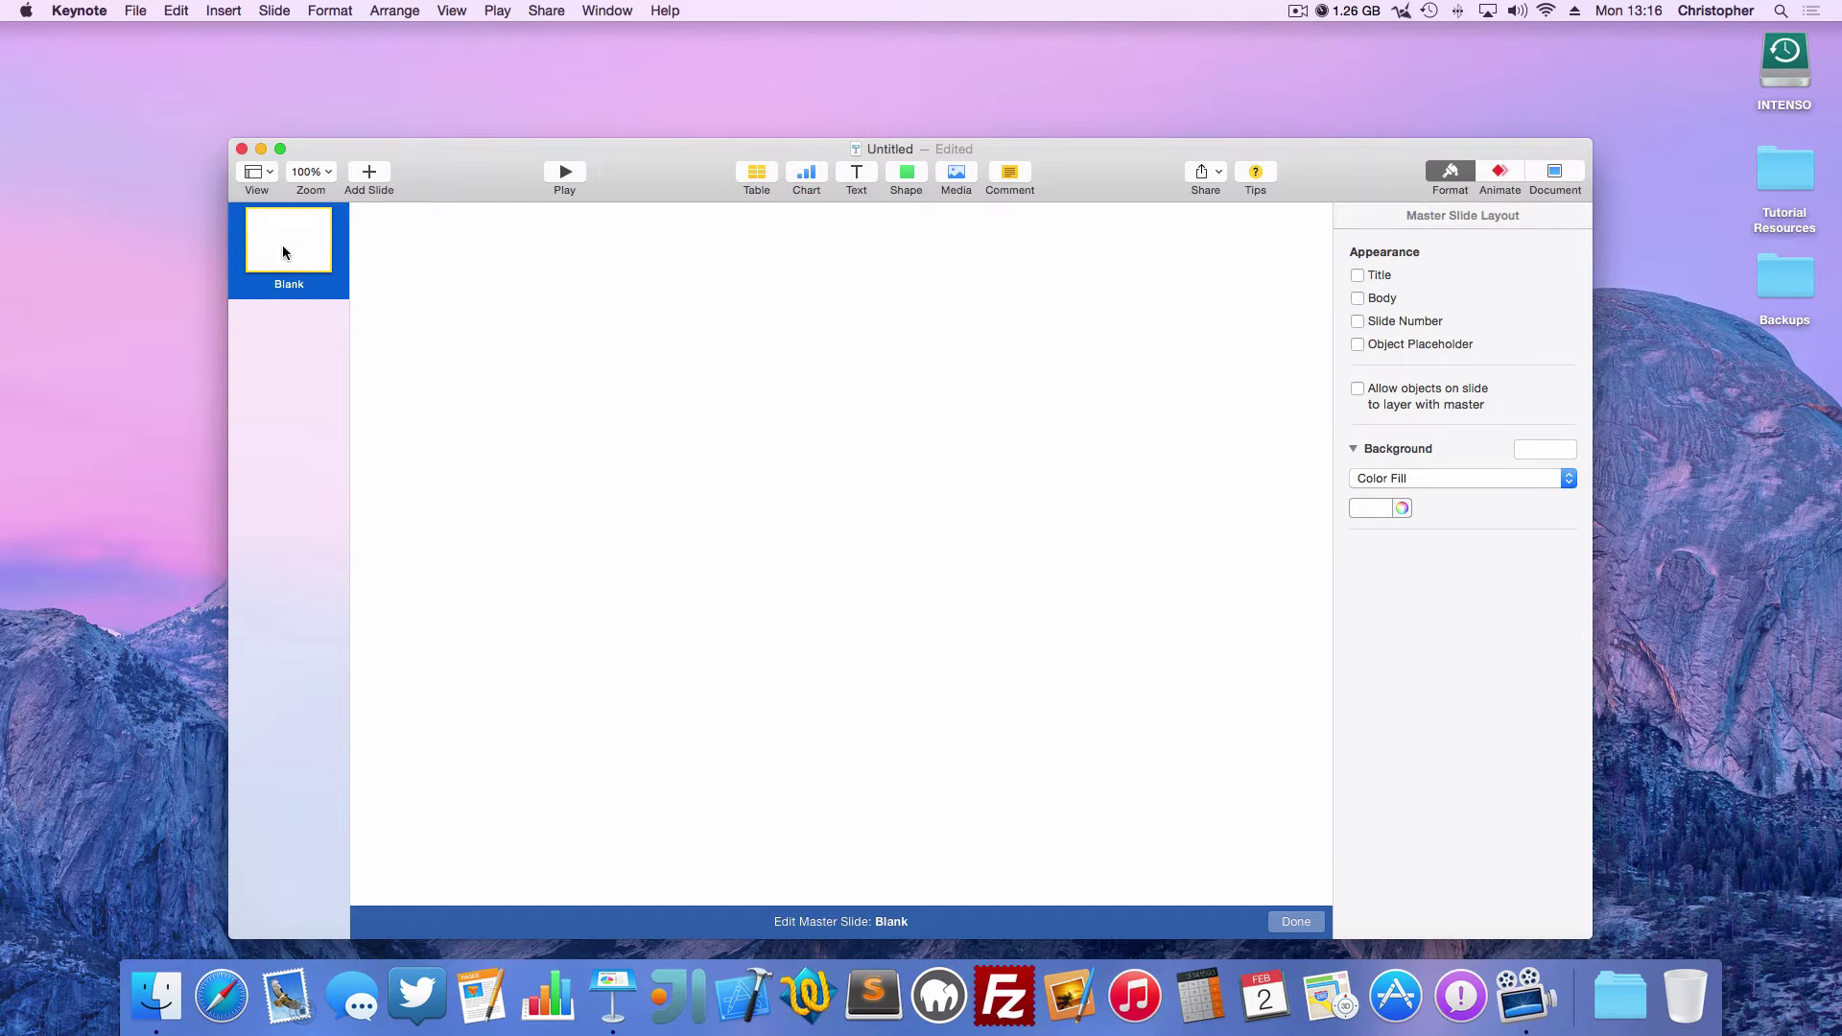
Change the document name from 'Untitled' to 'Writing Desk The Return'
left_click(881, 147)
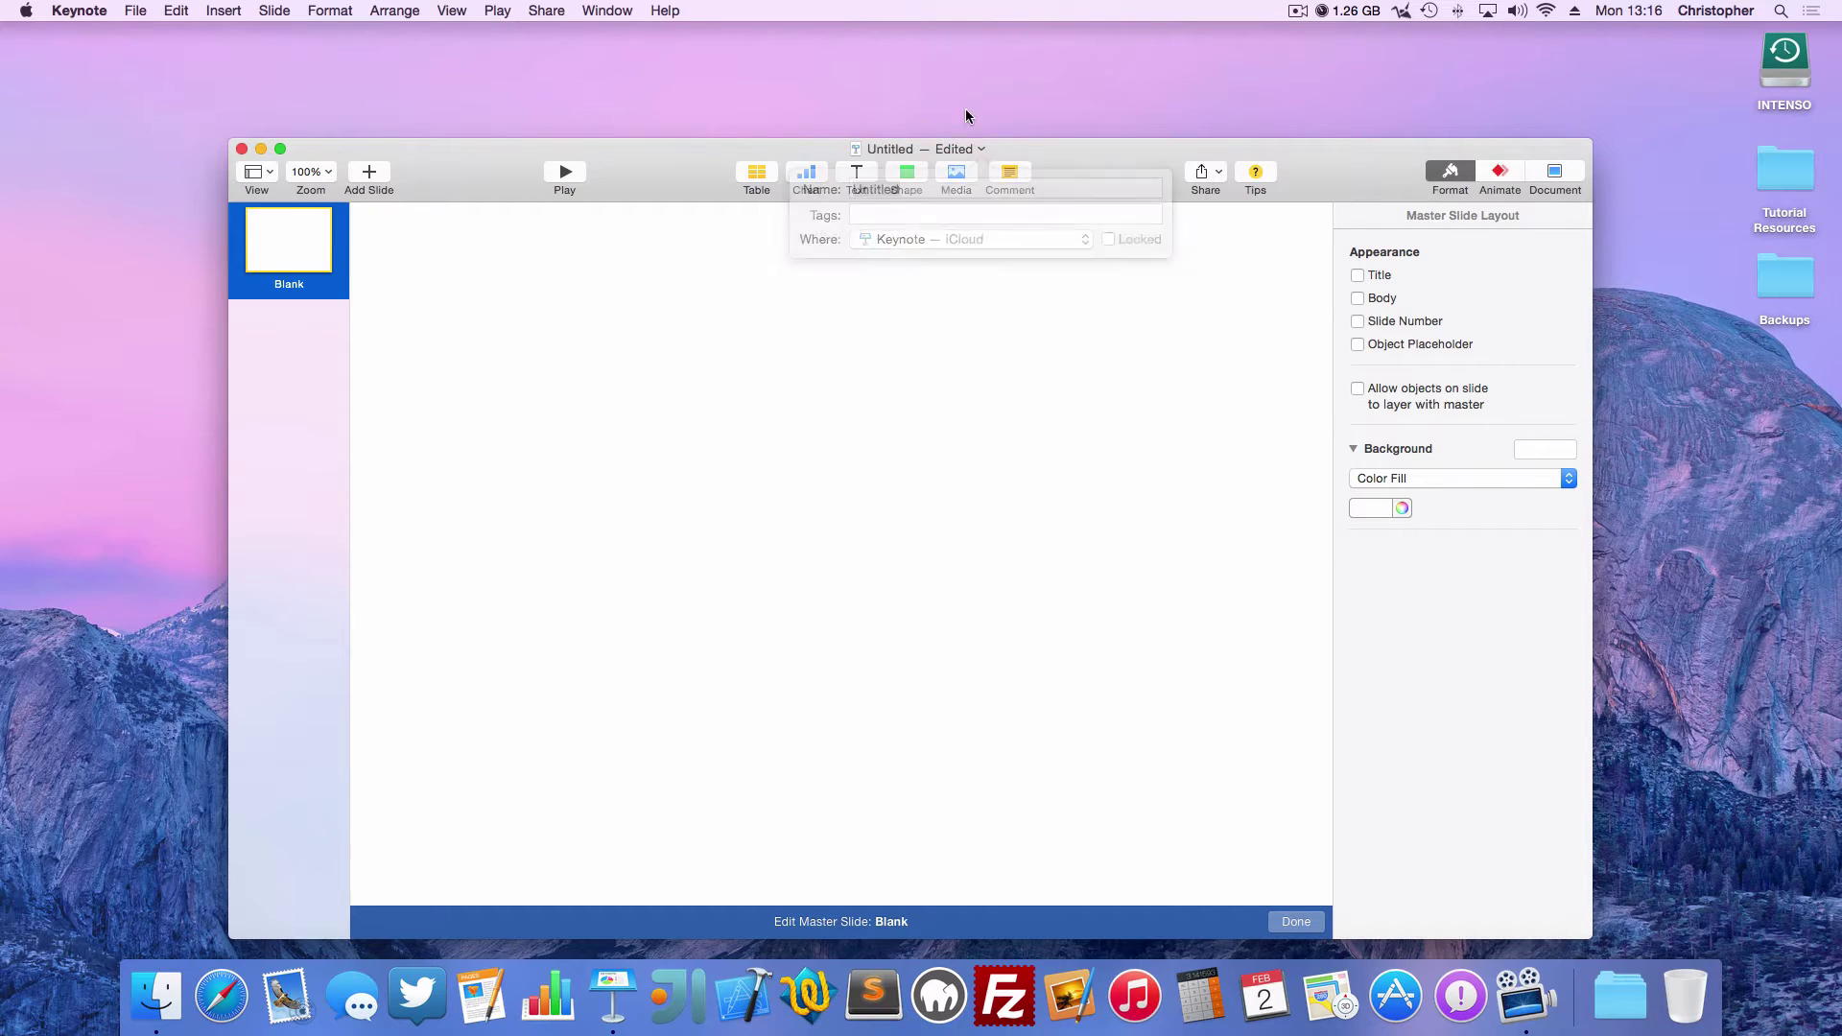
left_click(906, 142)
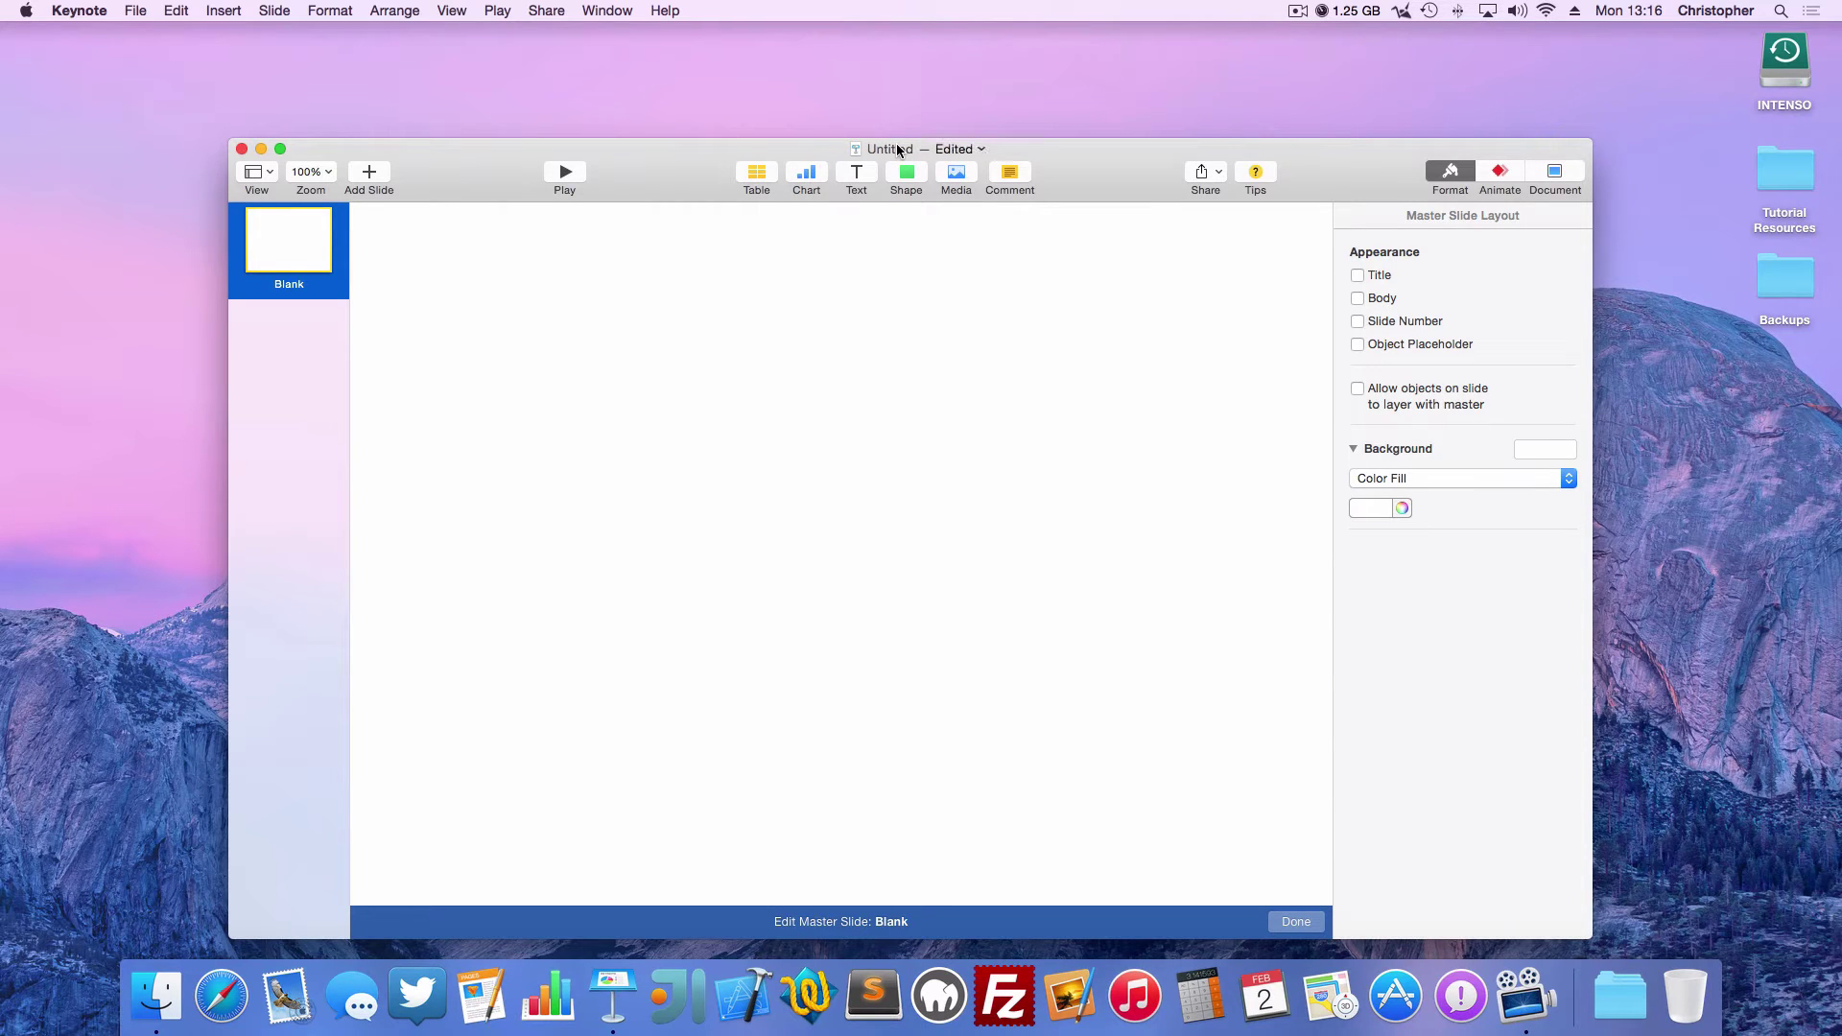
left_click(899, 150)
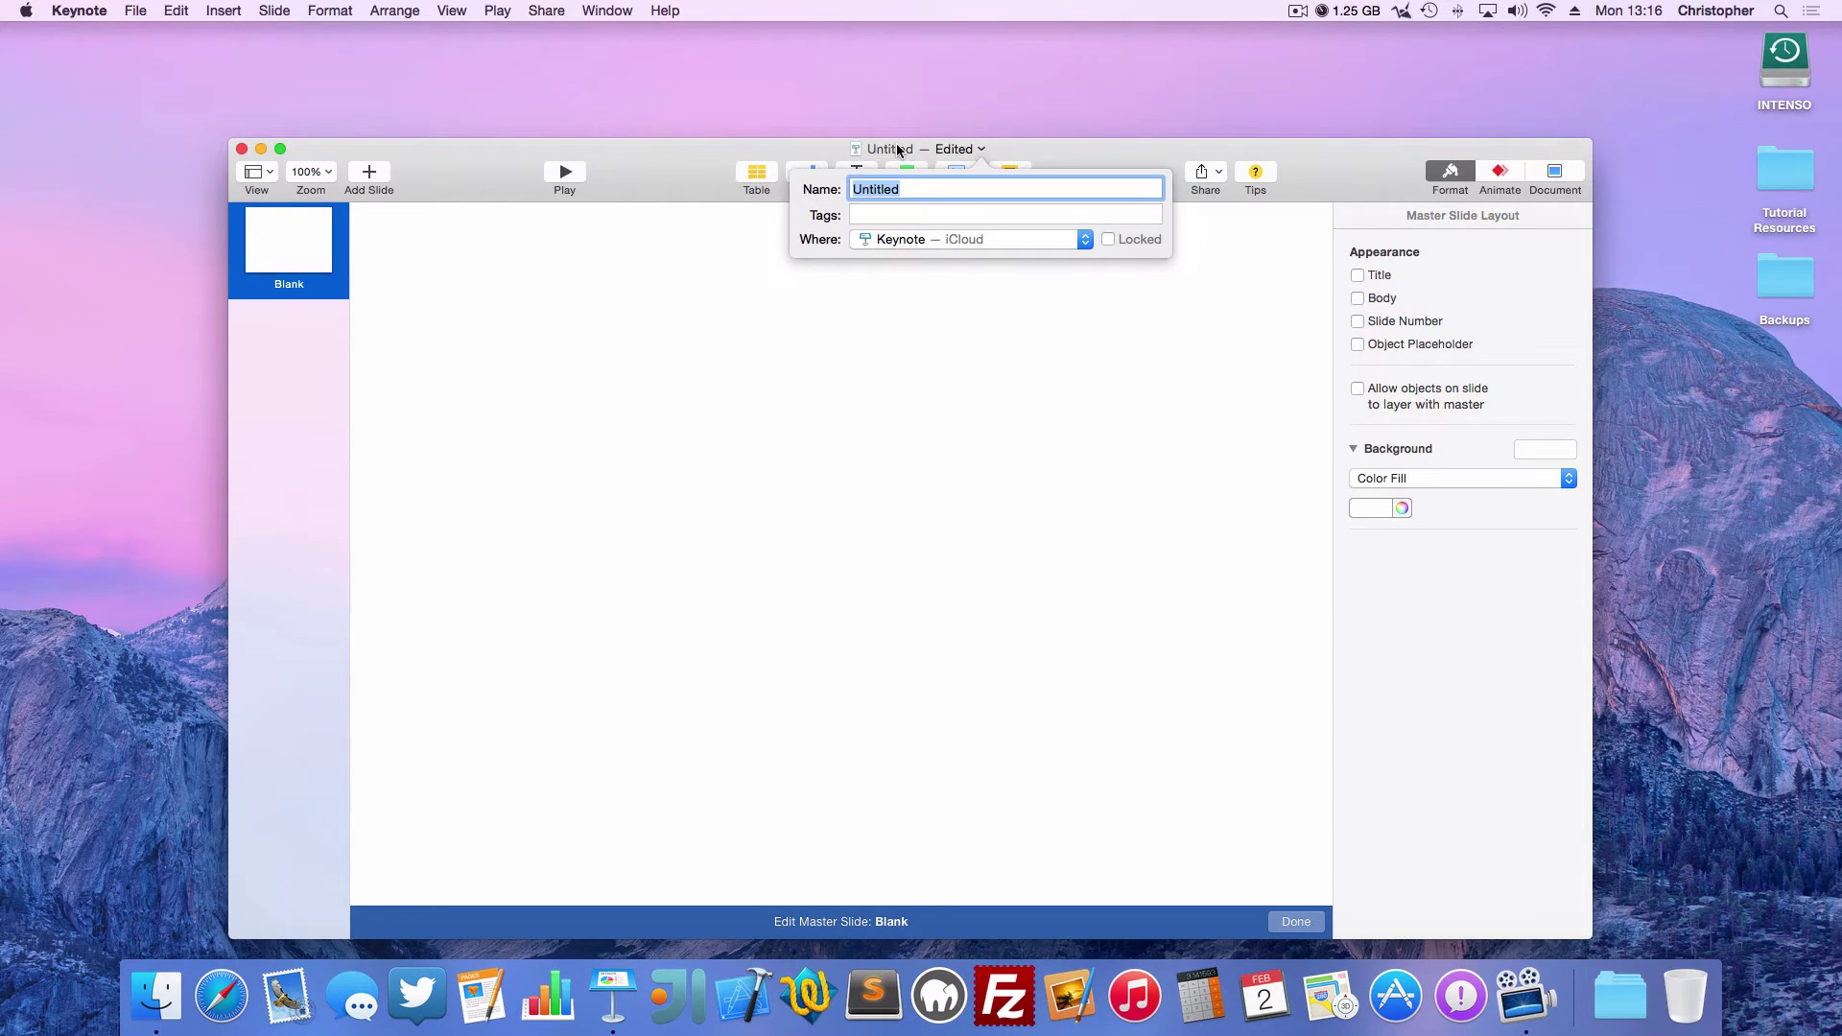
type("Writing Desk The Return")
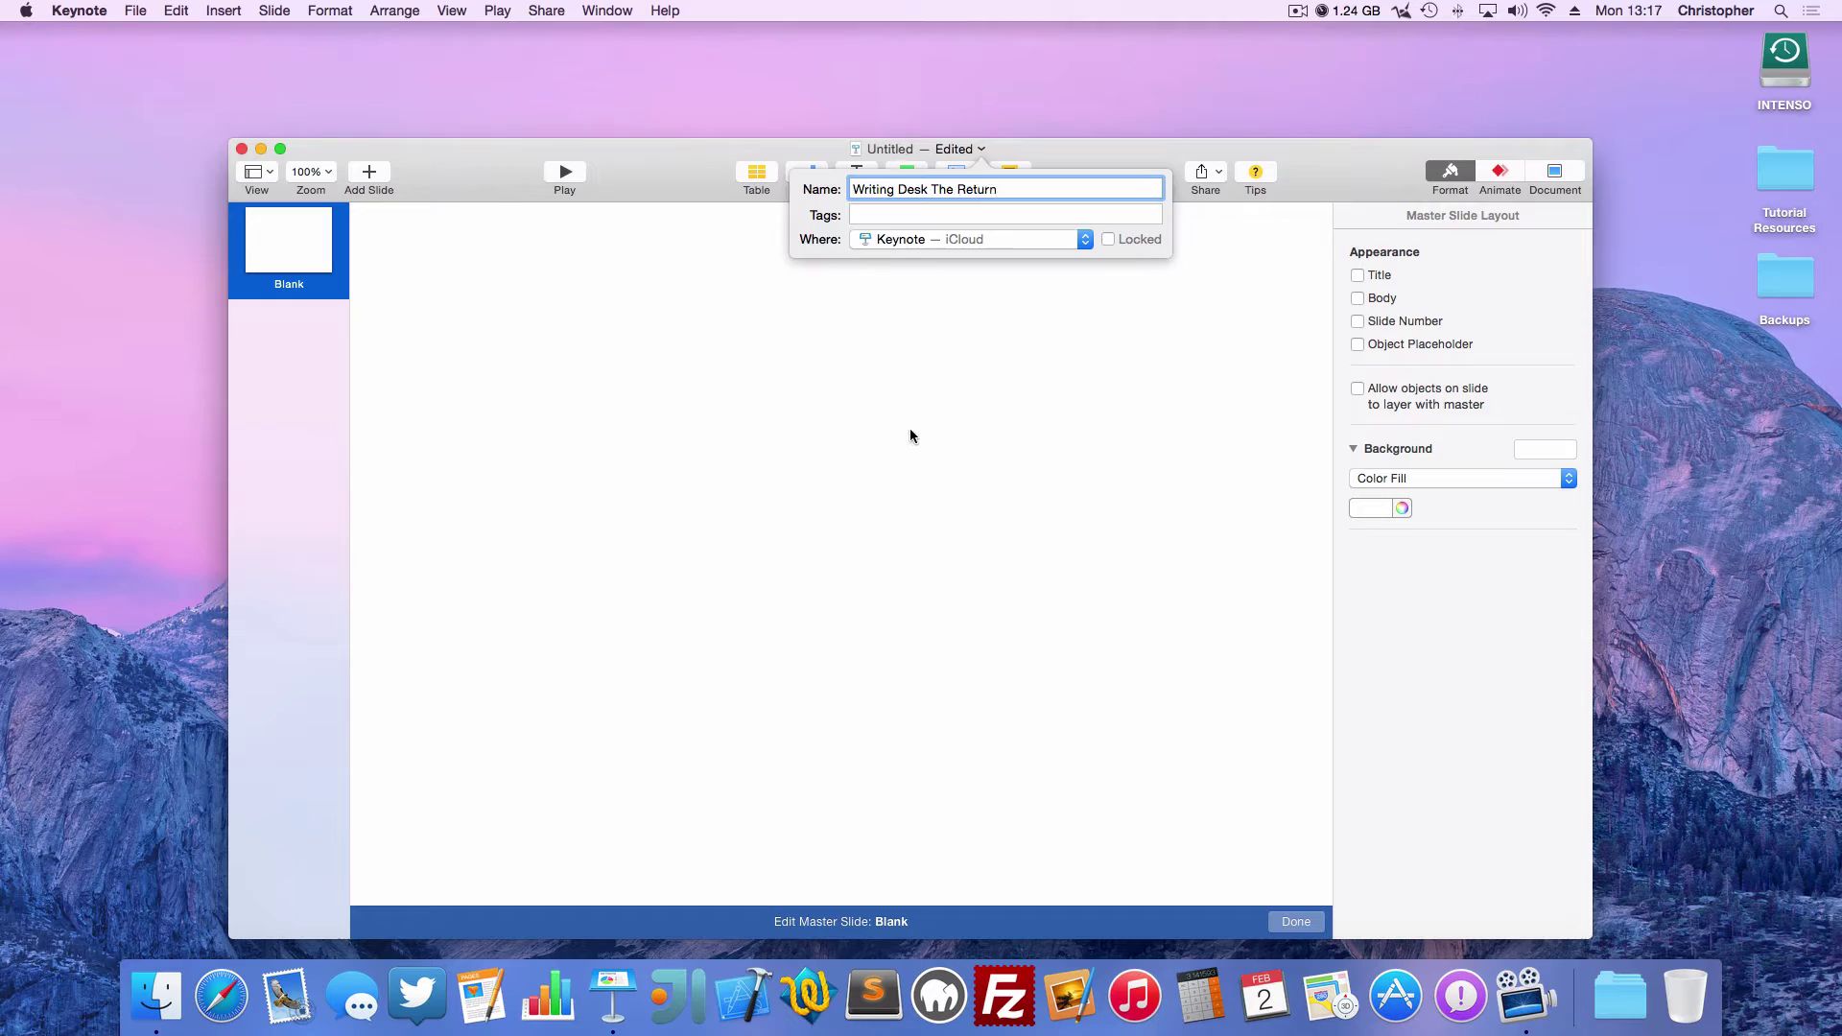
key("Return")
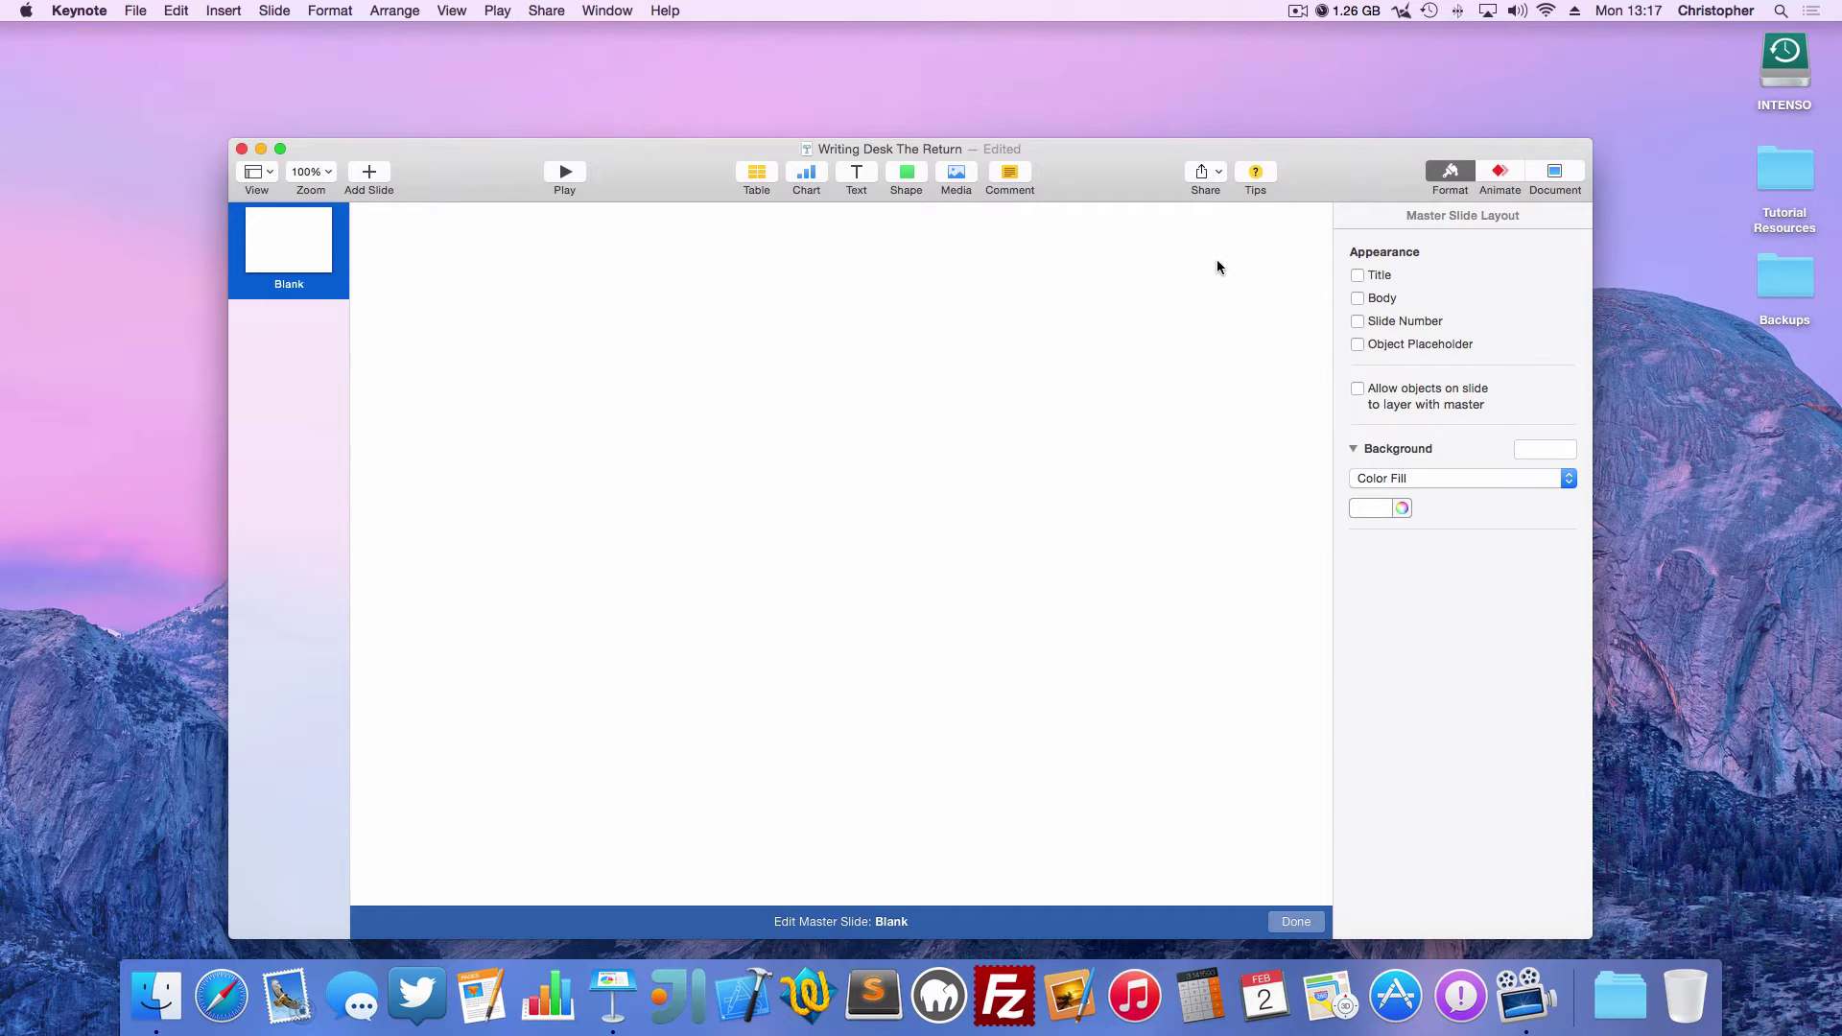
Open the Tutorial Resources folder in a larger Finder window, browse its images, then return to Keynote
double_click(1783, 169)
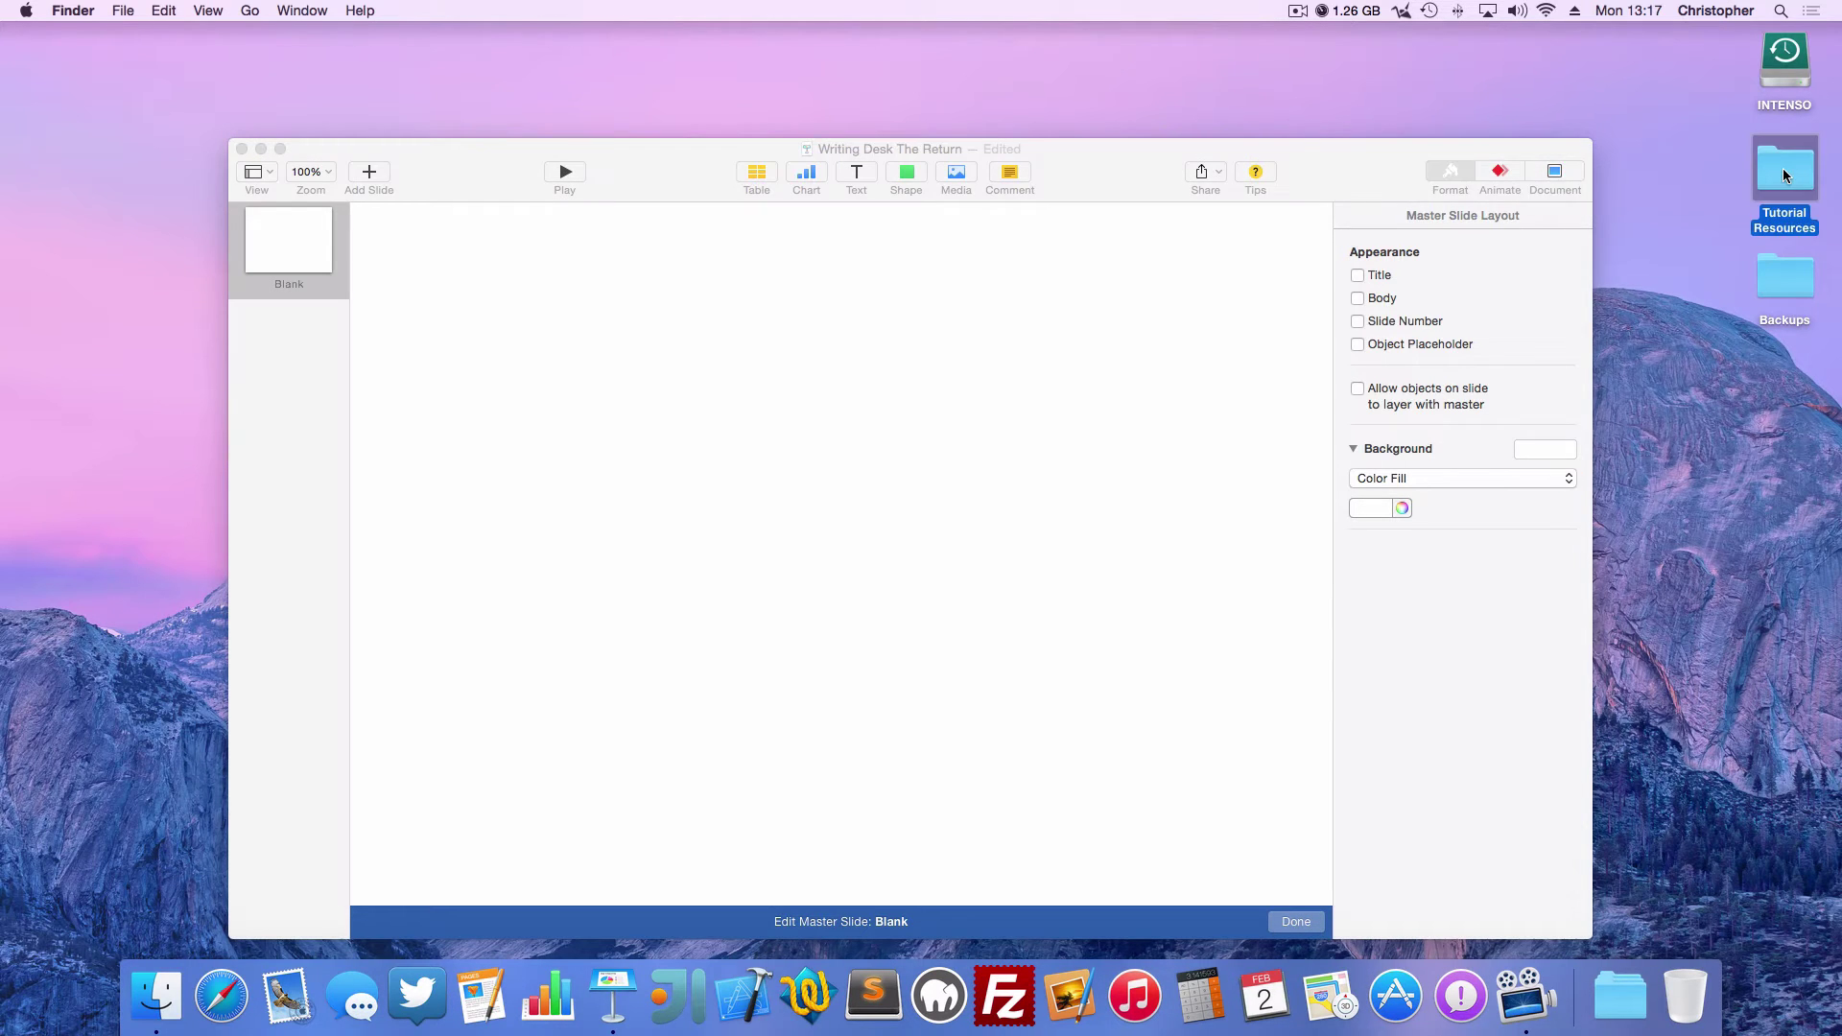
left_click_drag(1529, 136, 694, 144)
left_click_drag(945, 536, 1126, 649)
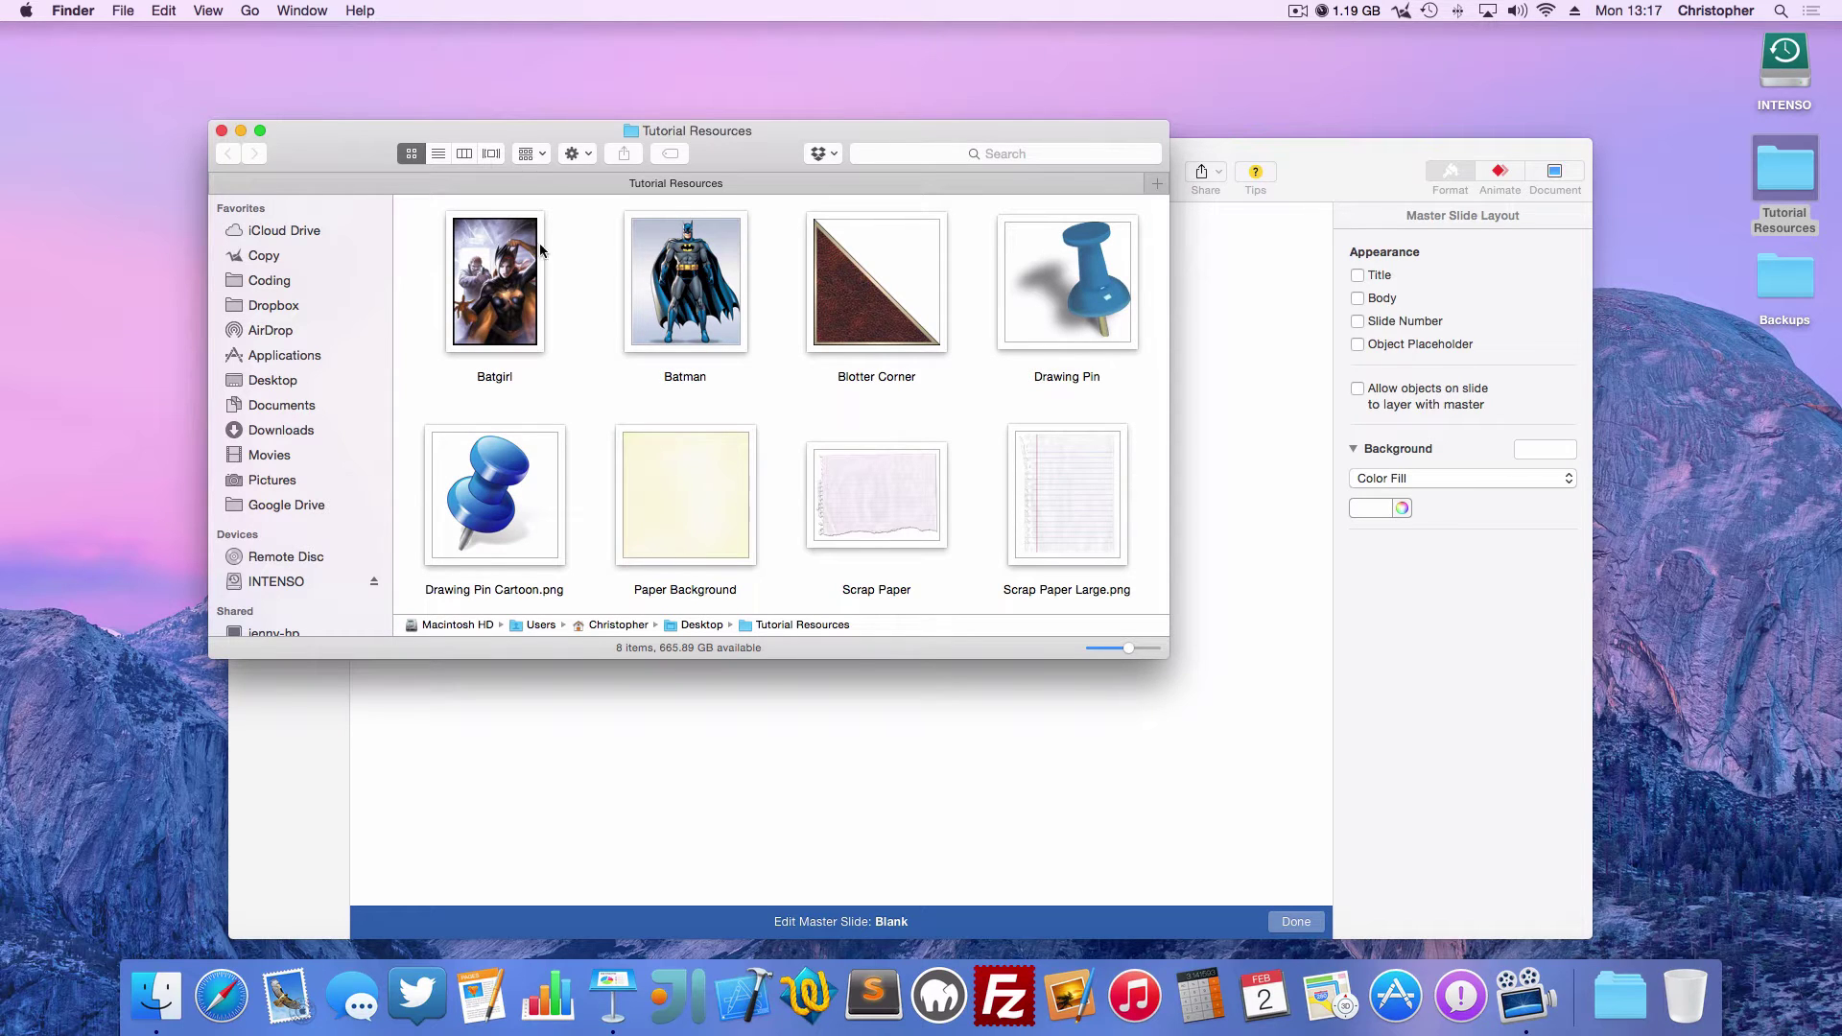
scroll(602, 505, "down", 1)
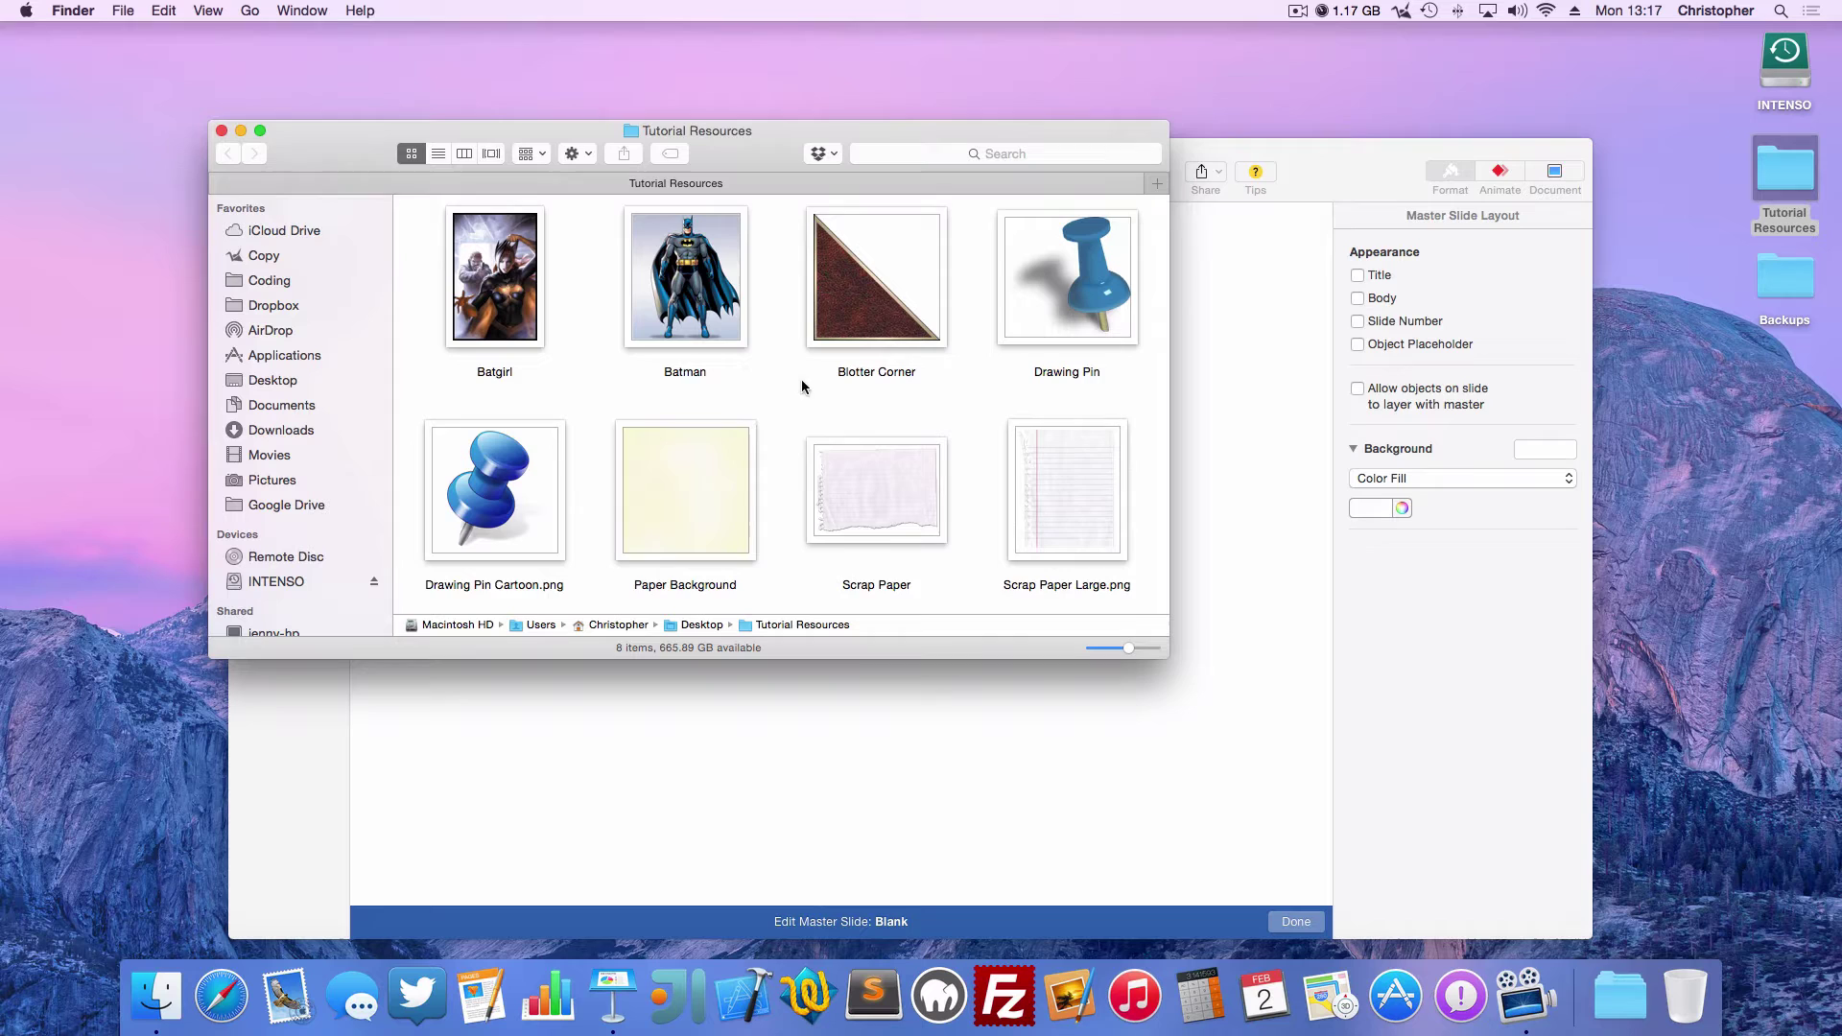
scroll(767, 461, "up", 1)
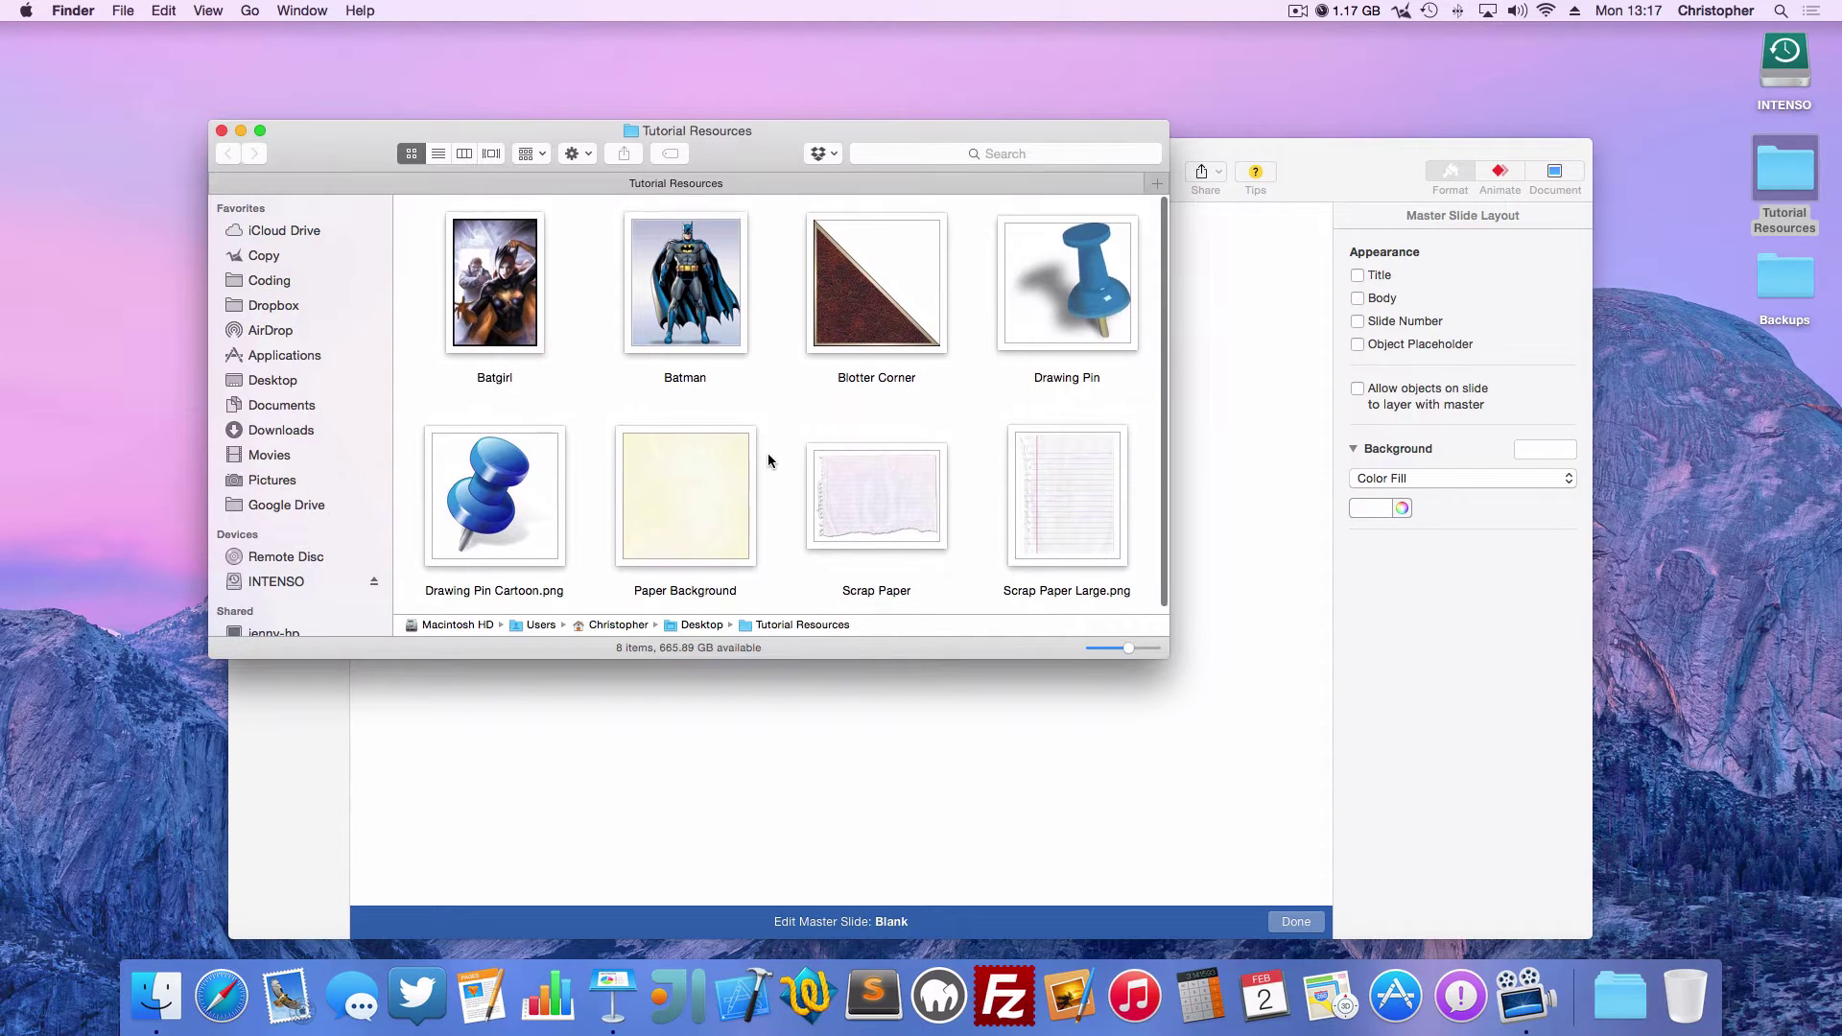
scroll(768, 461, "down", 1)
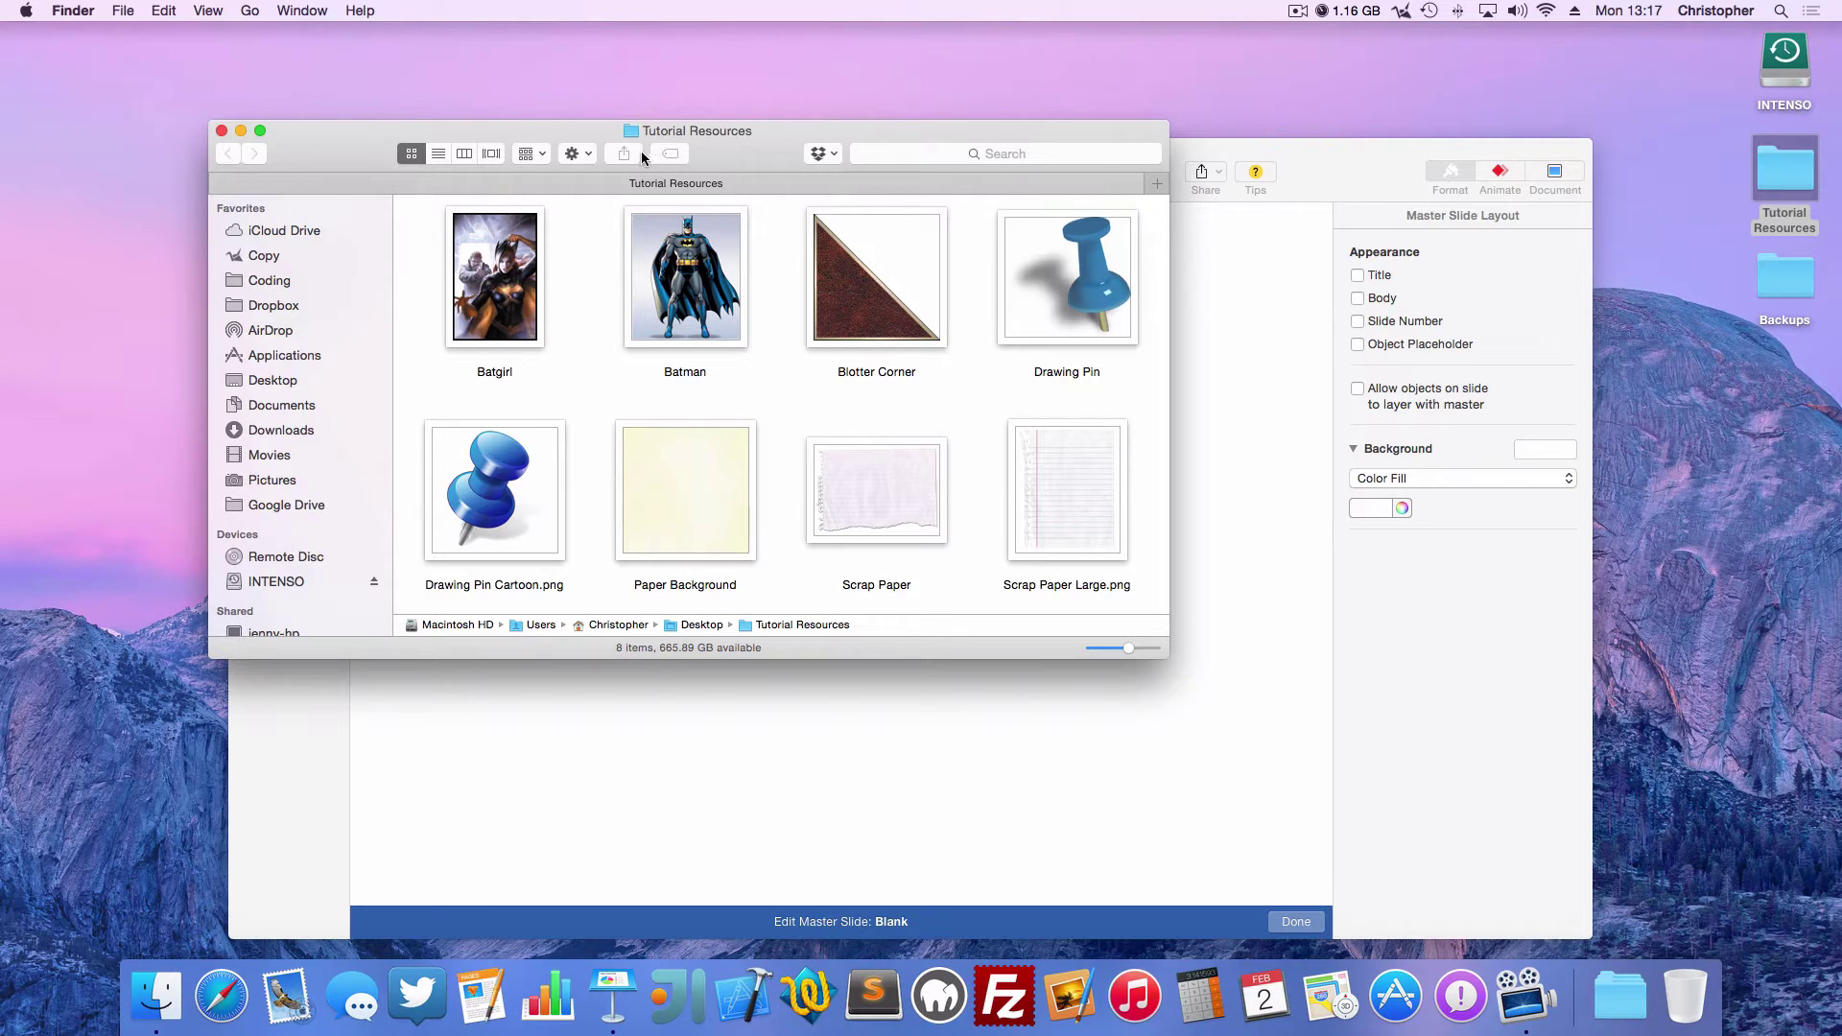
left_click(1247, 598)
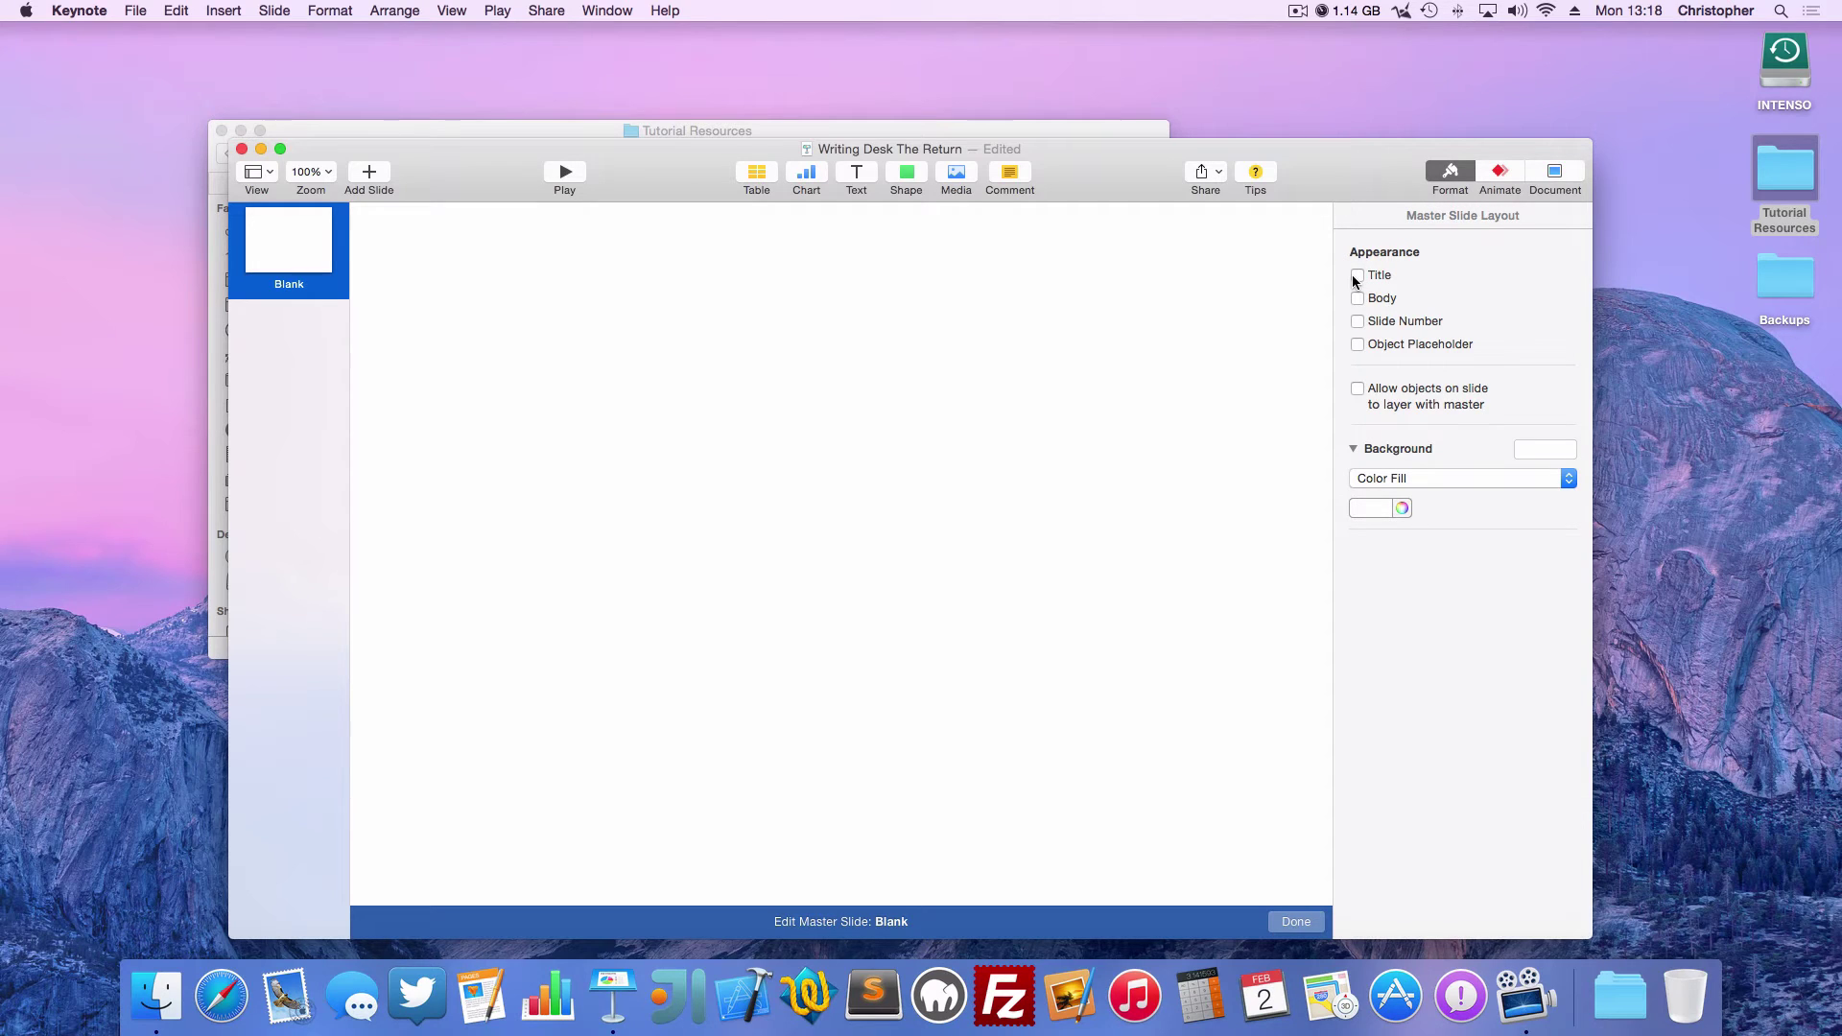
left_click(1356, 276)
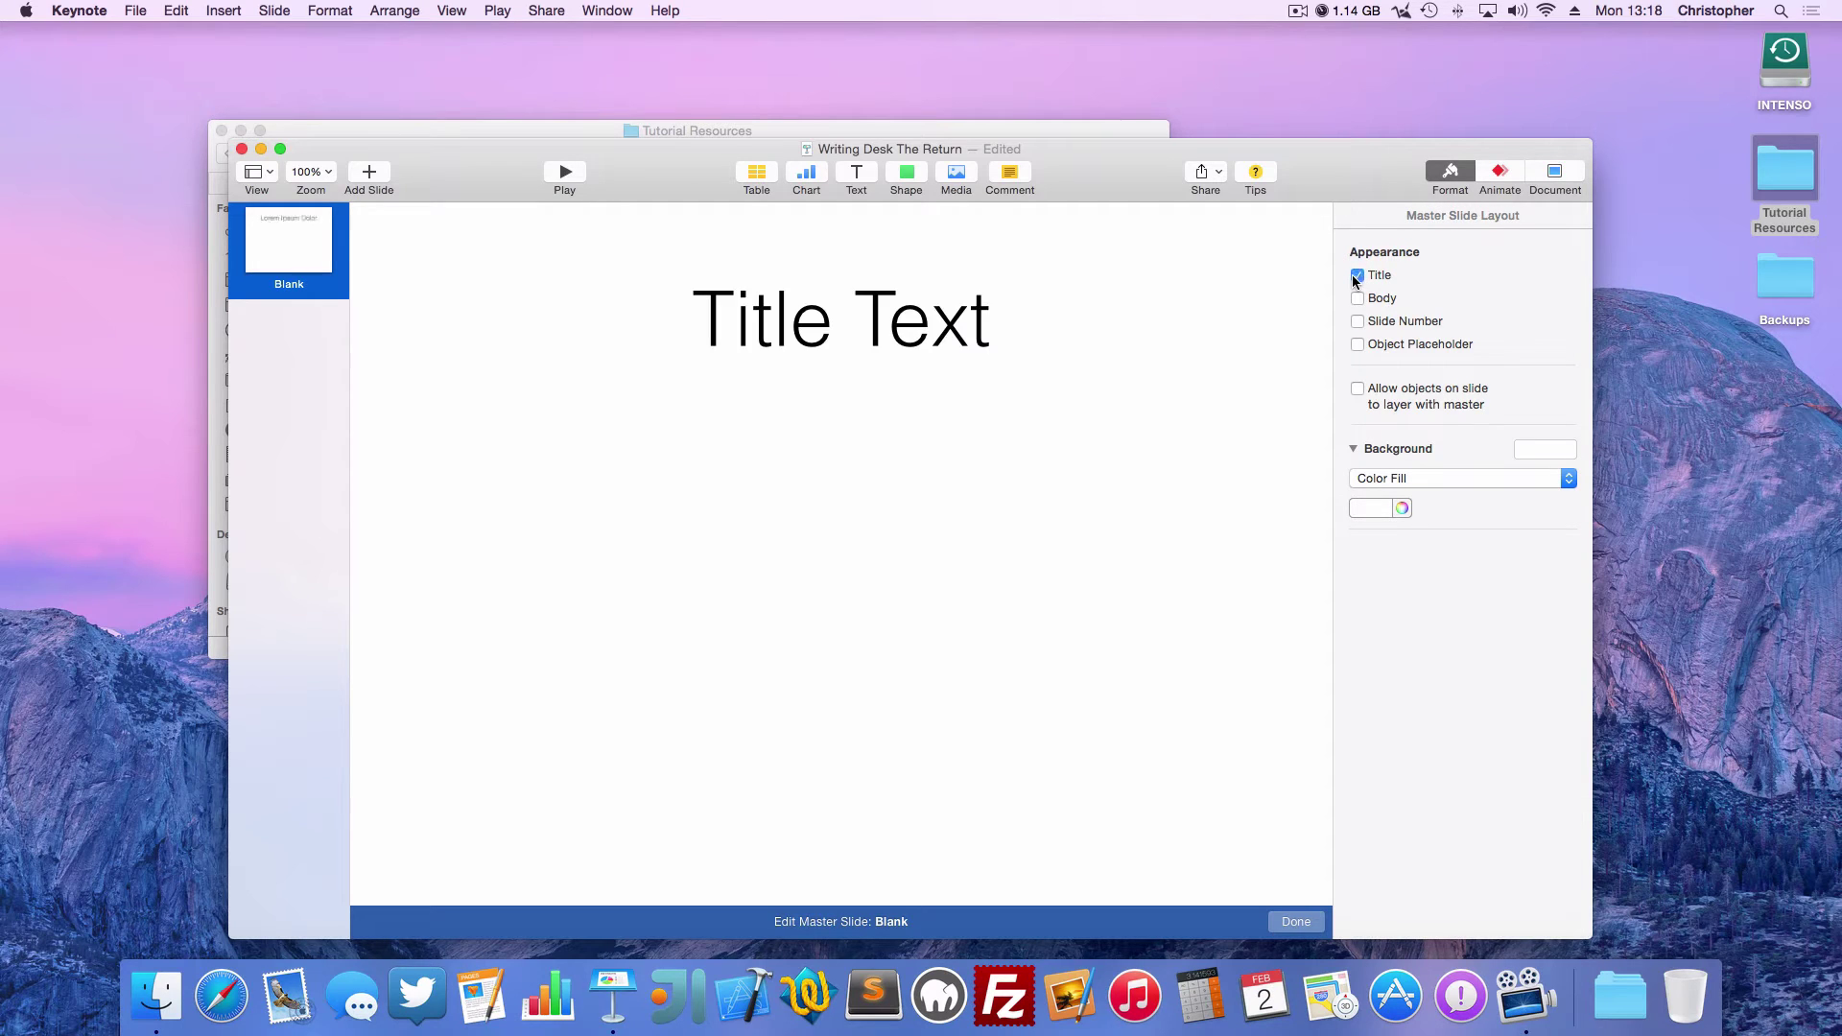
left_click(1356, 276)
left_click(1357, 298)
left_click(1357, 298)
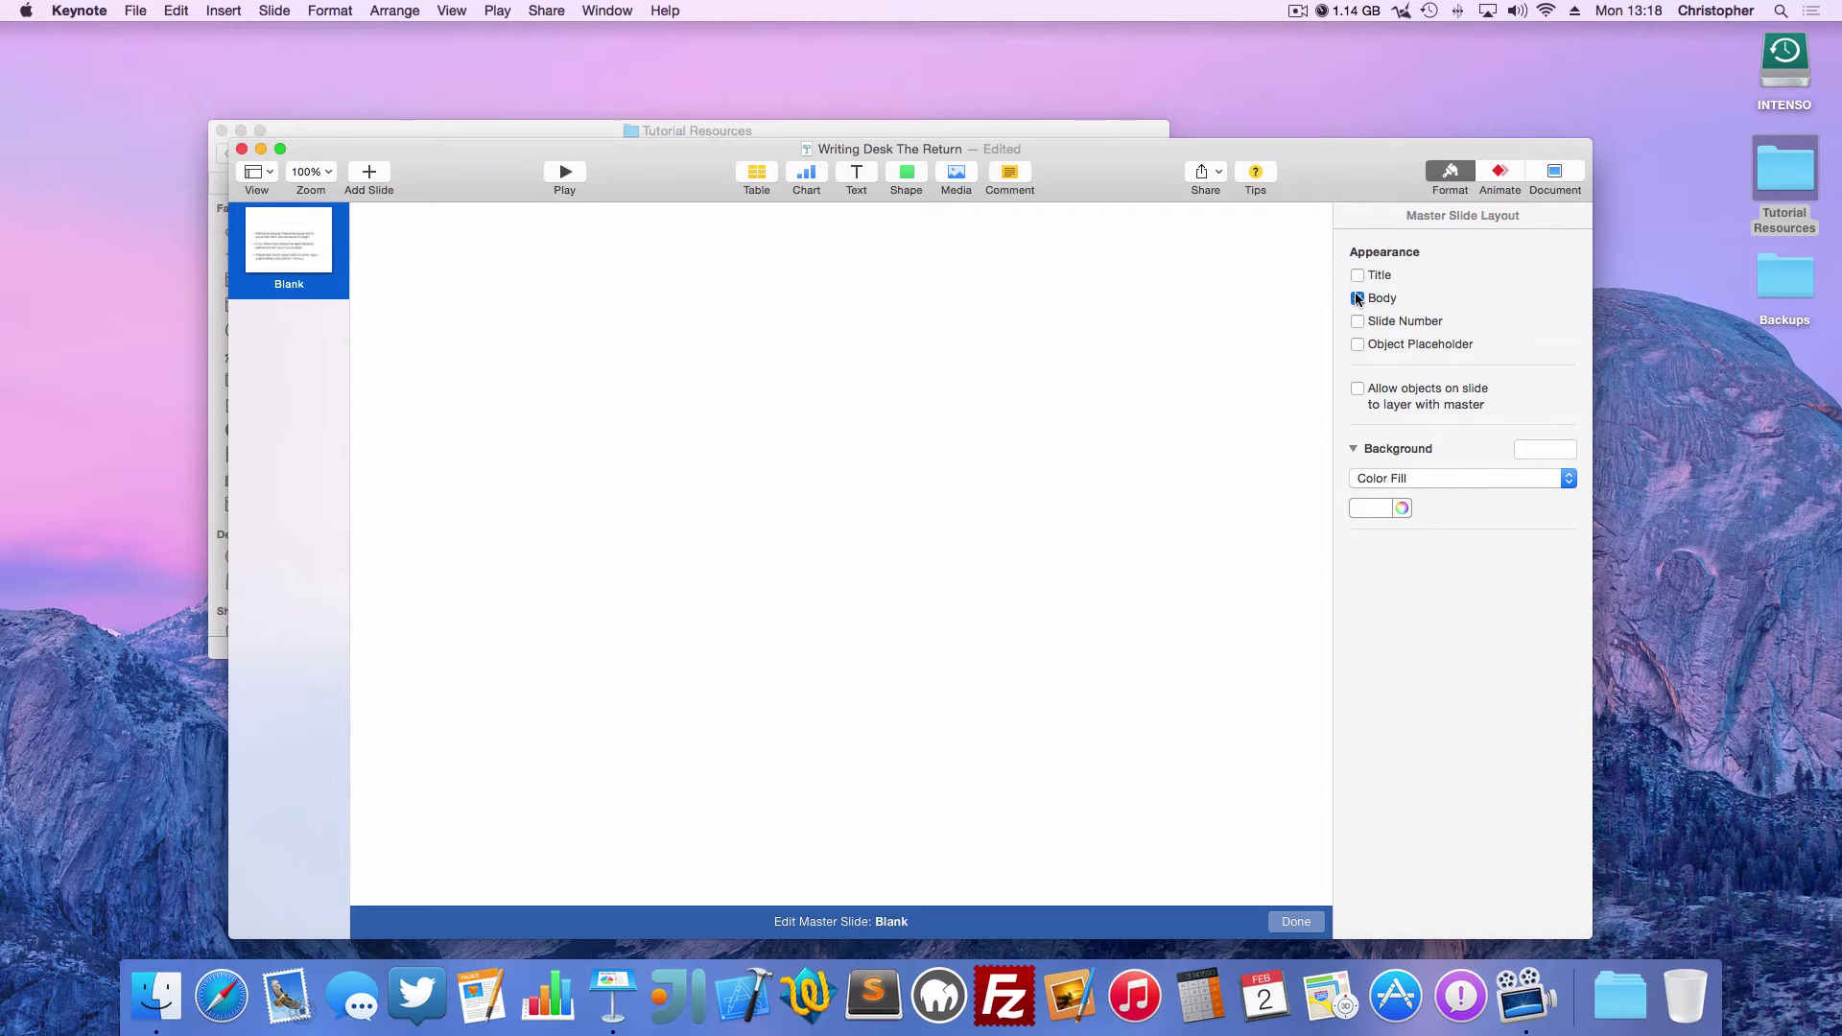
left_click(1357, 322)
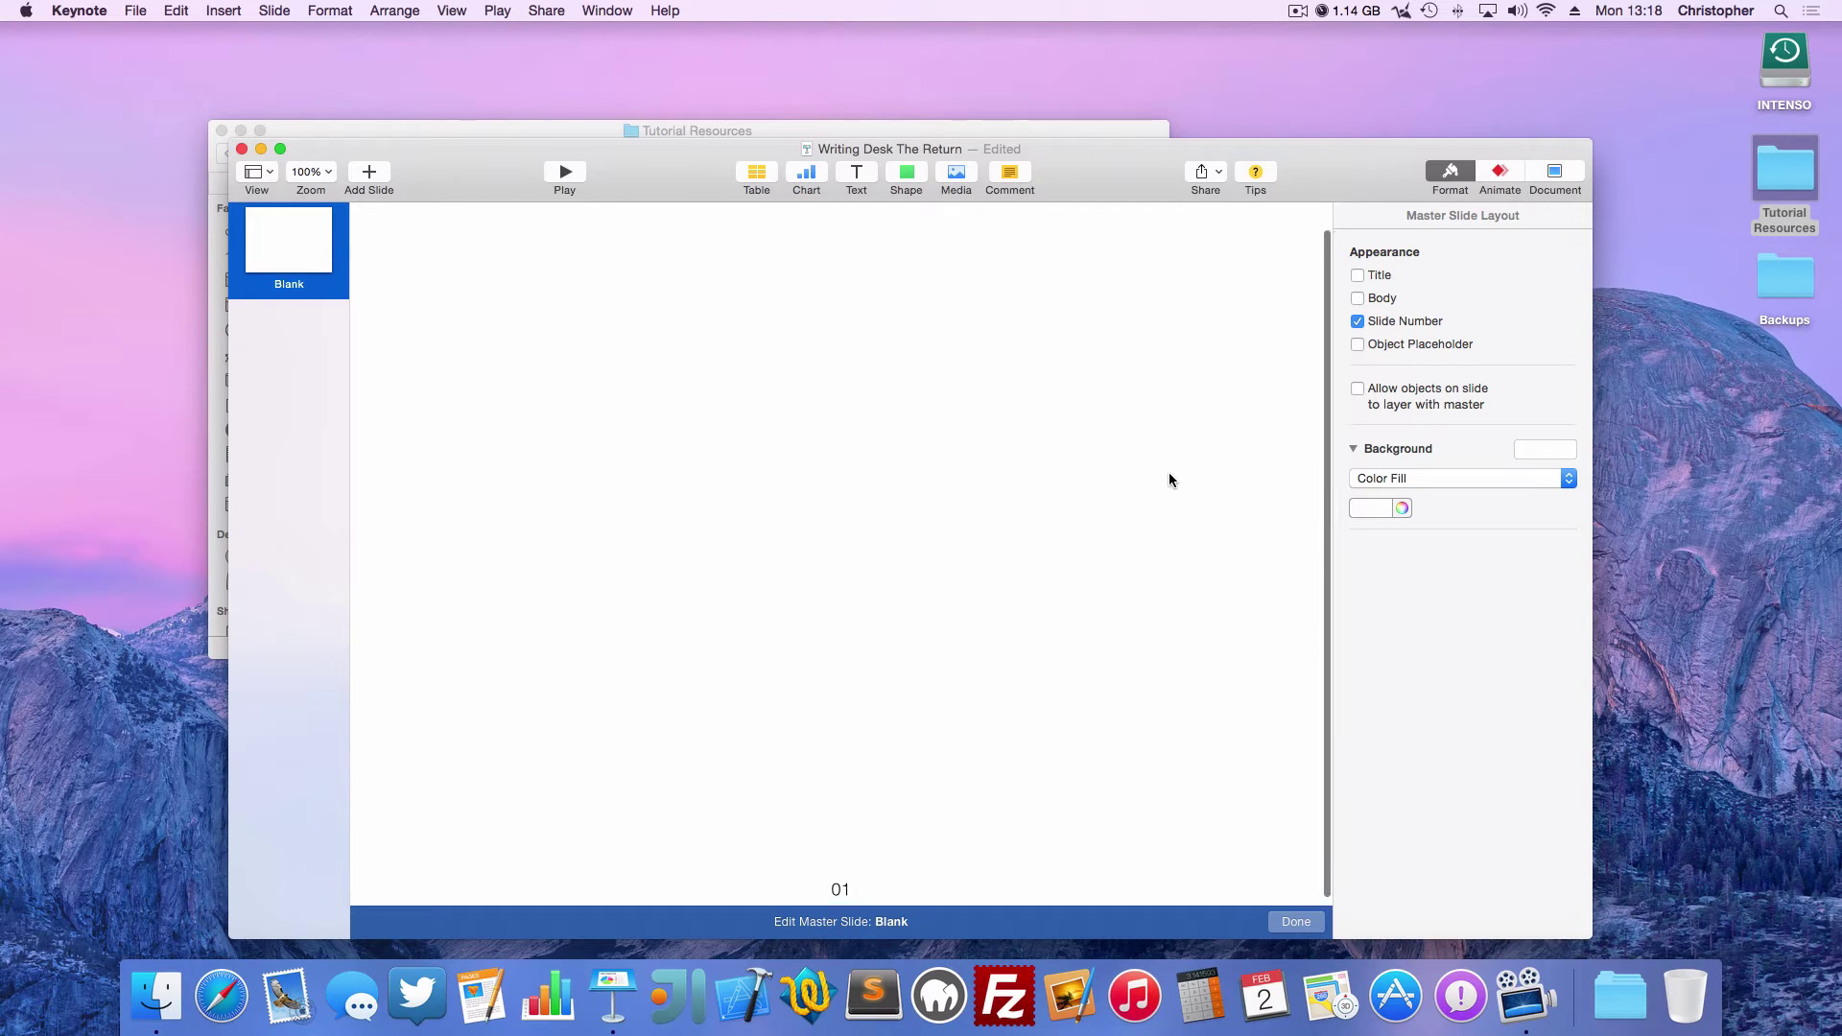
left_click(1356, 321)
left_click(1358, 344)
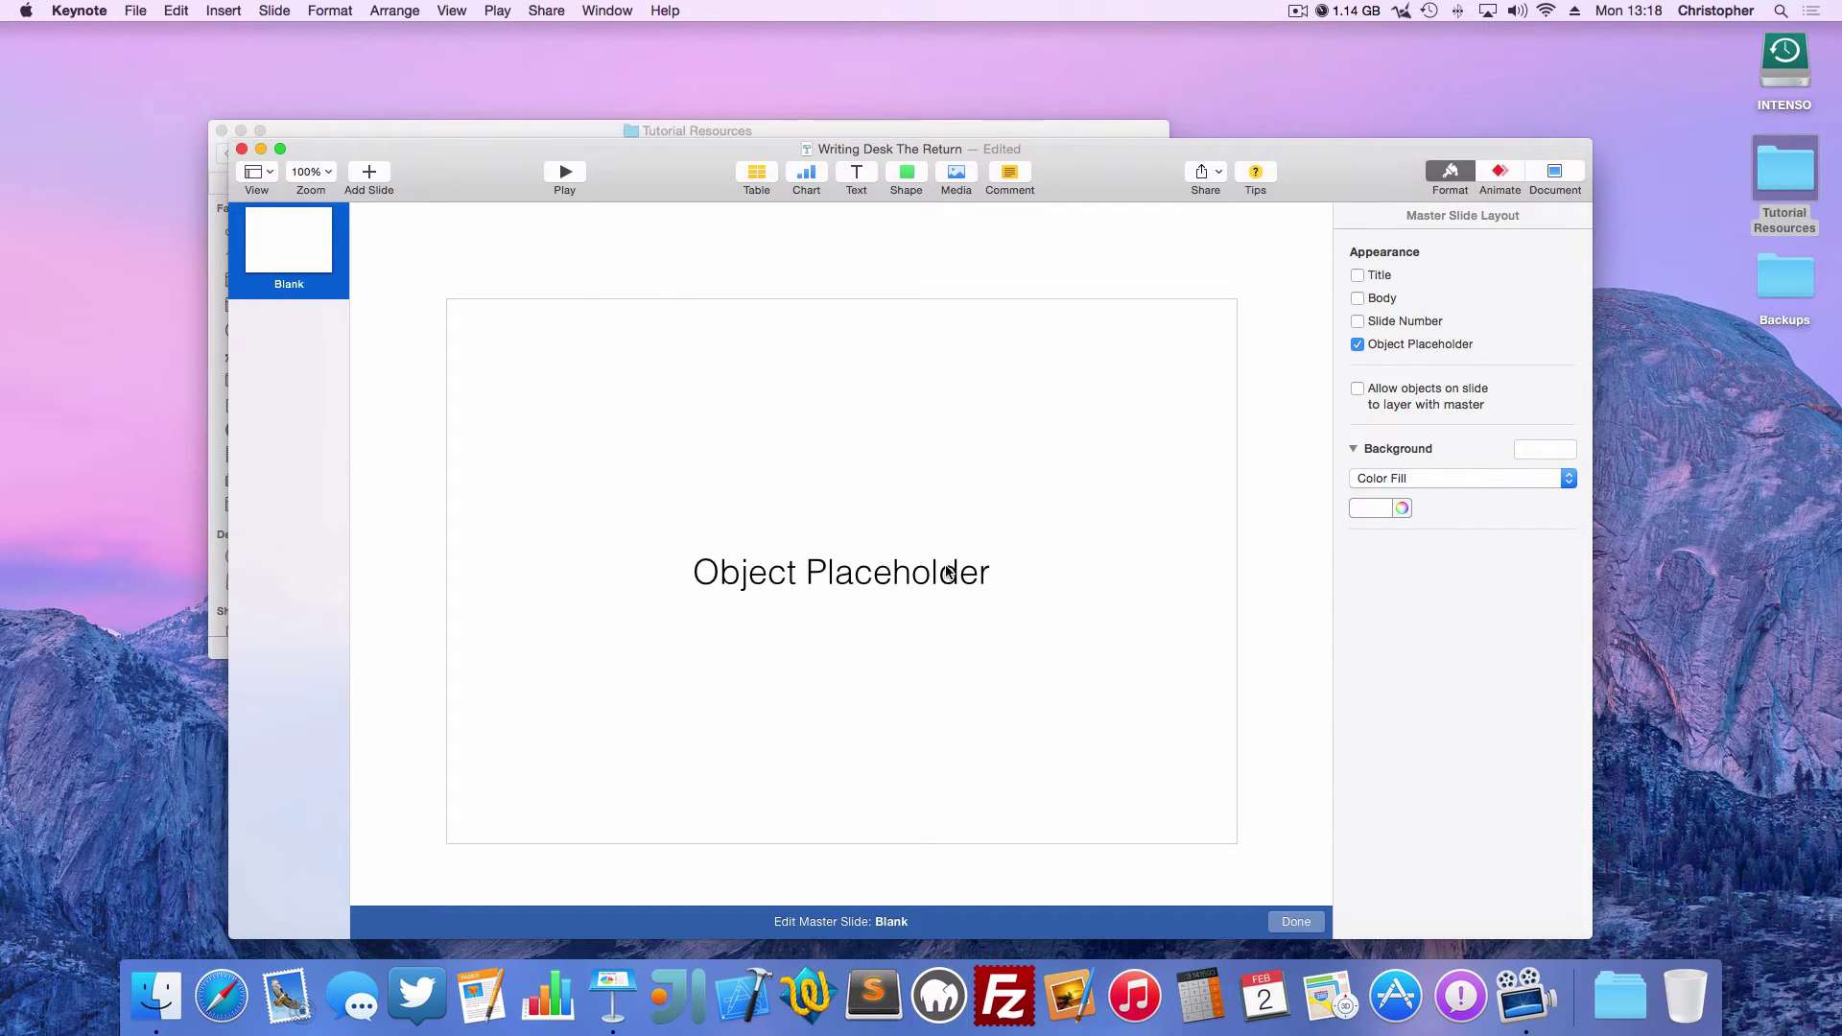
left_click(1357, 344)
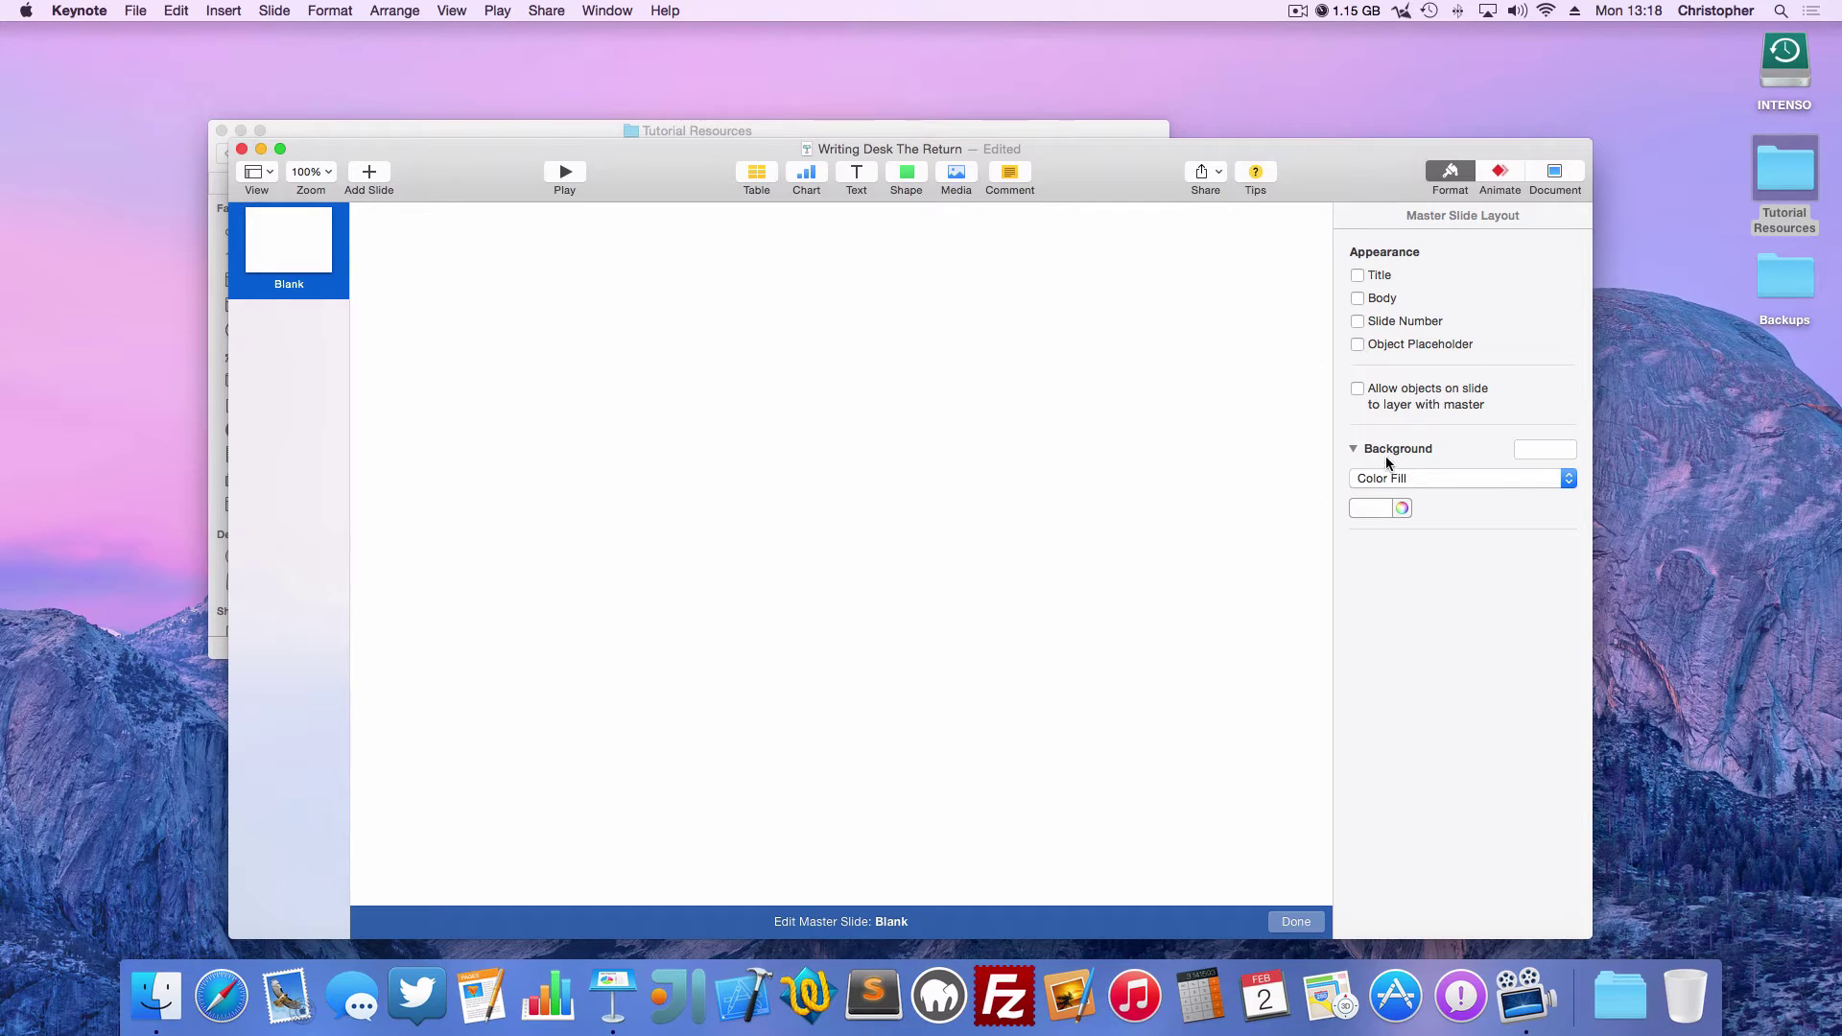
Give the Blank master a Paper Background image fill scaled with Scale to Fill
left_click(1494, 486)
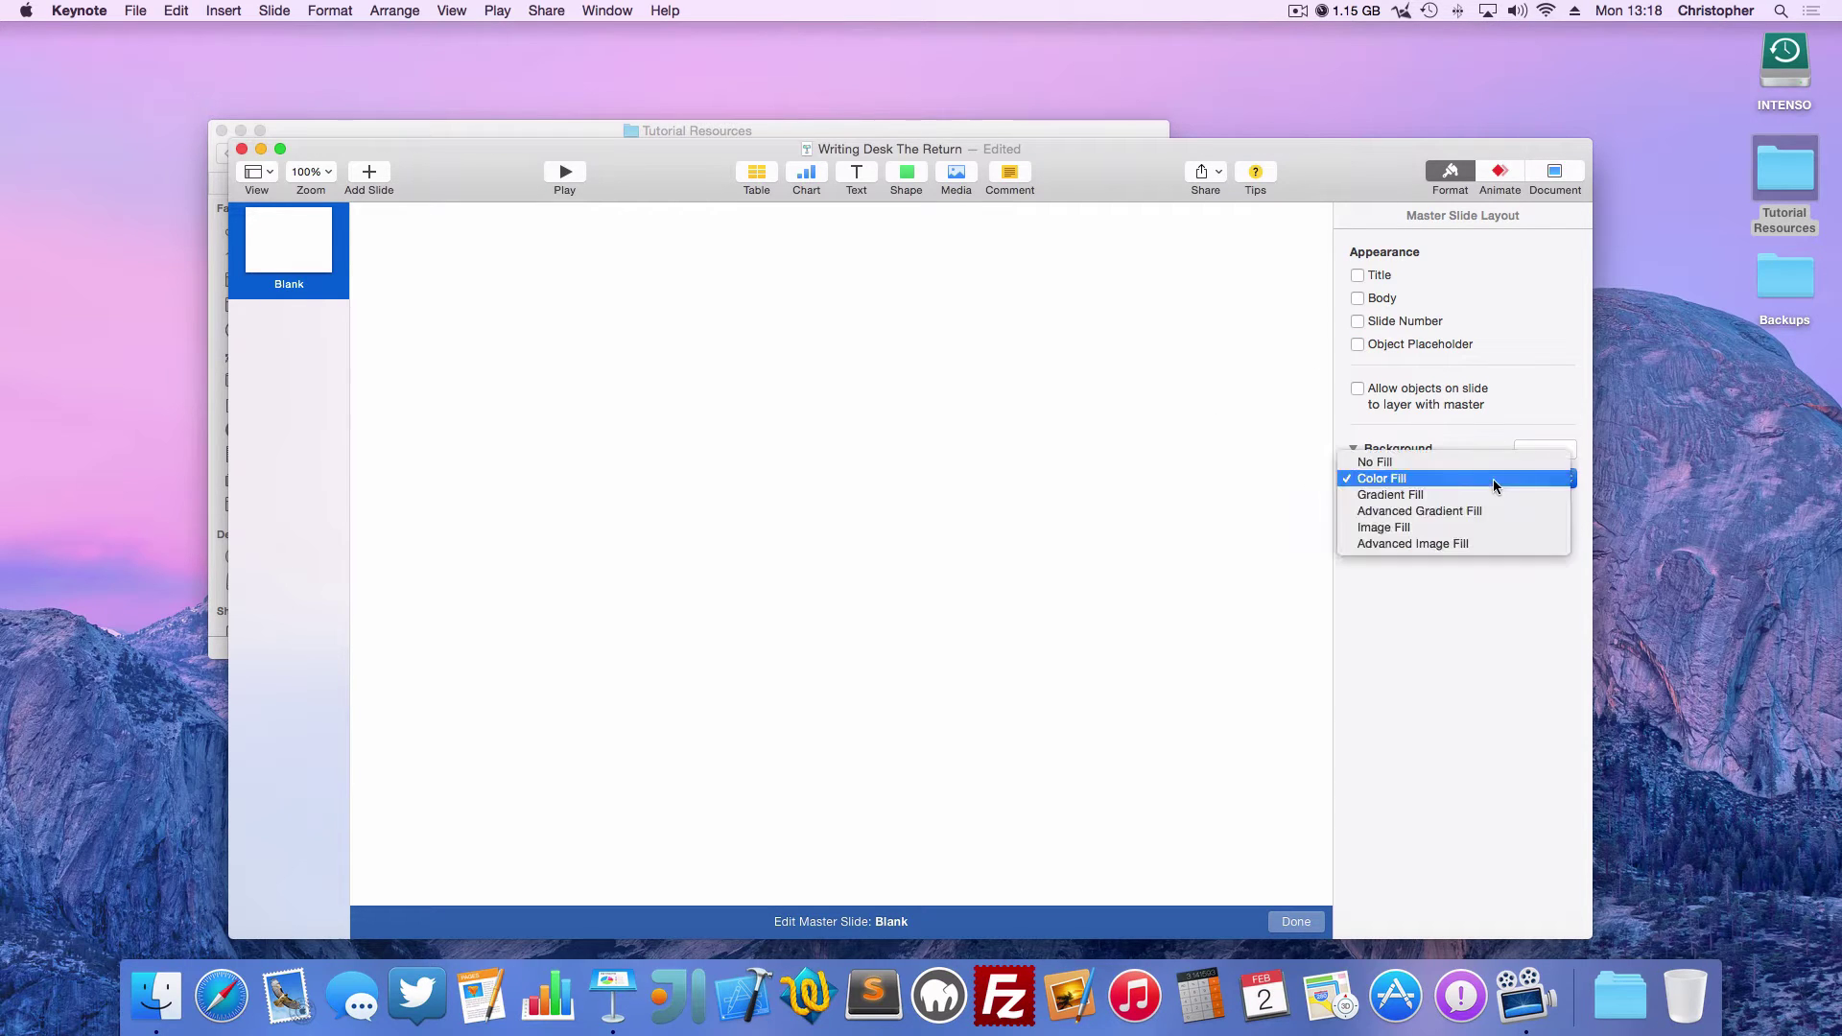
left_click(1393, 535)
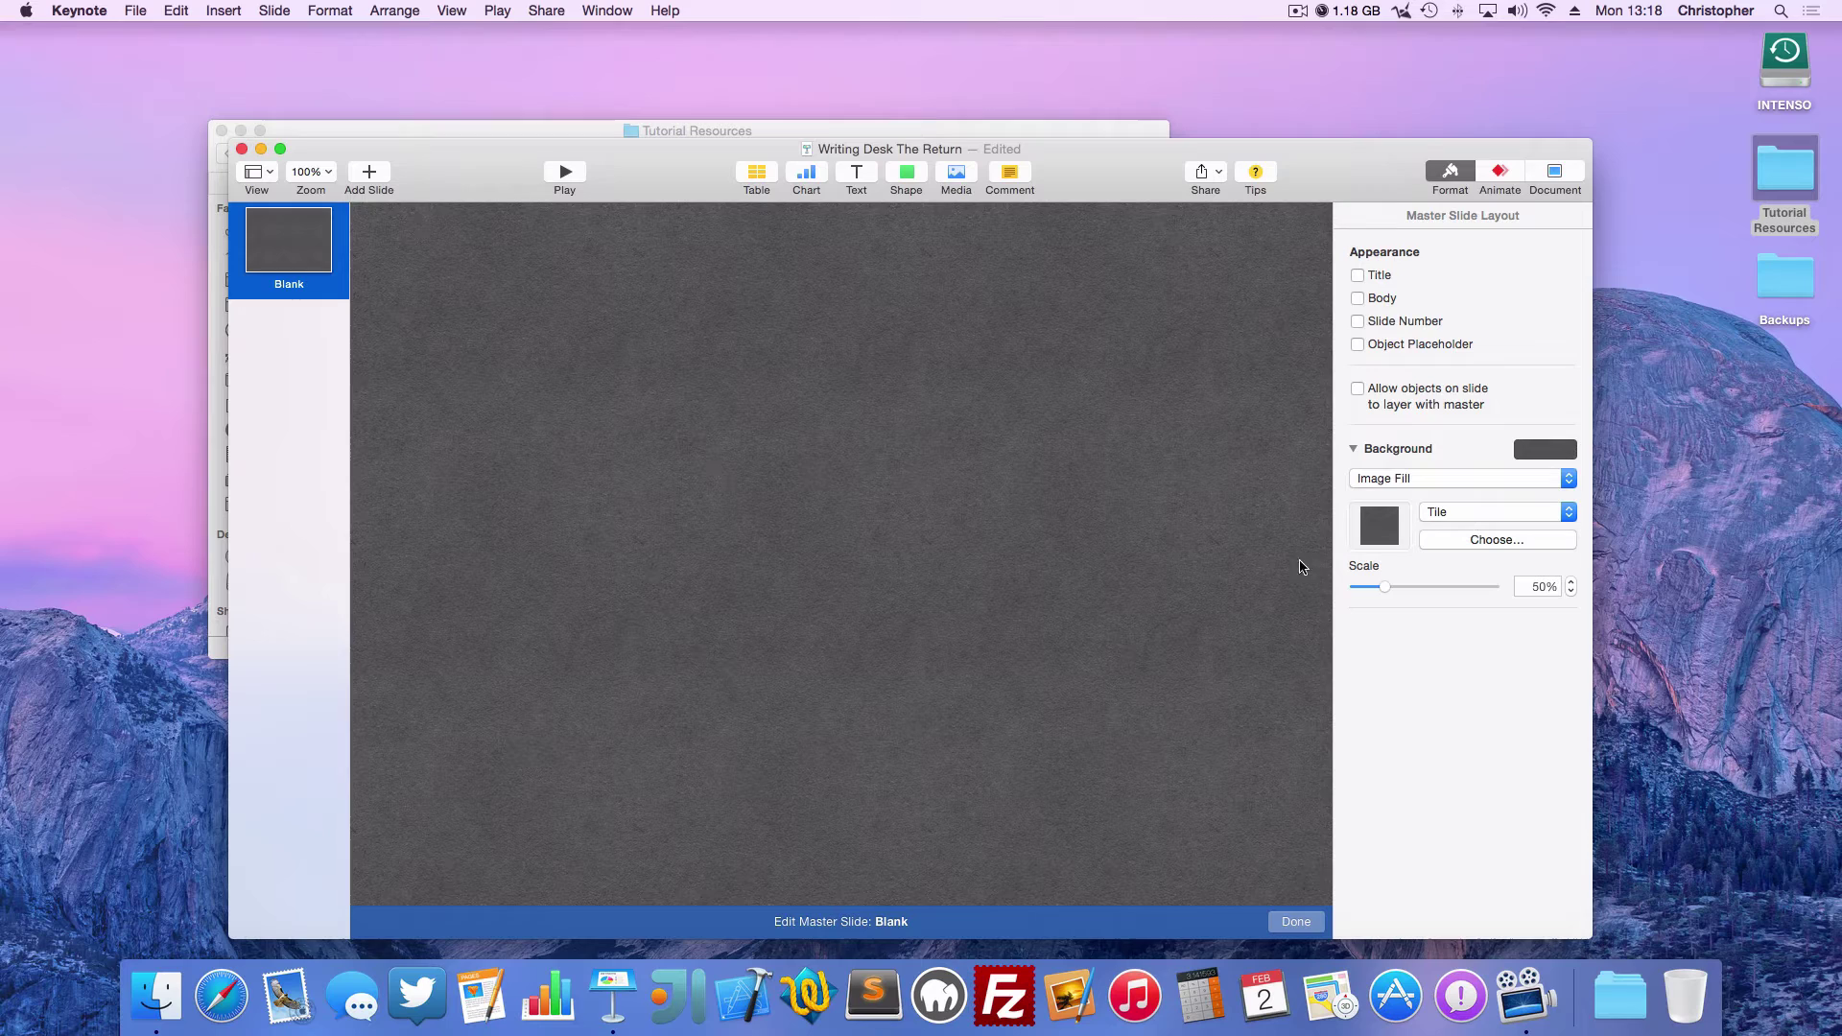
left_click(1482, 540)
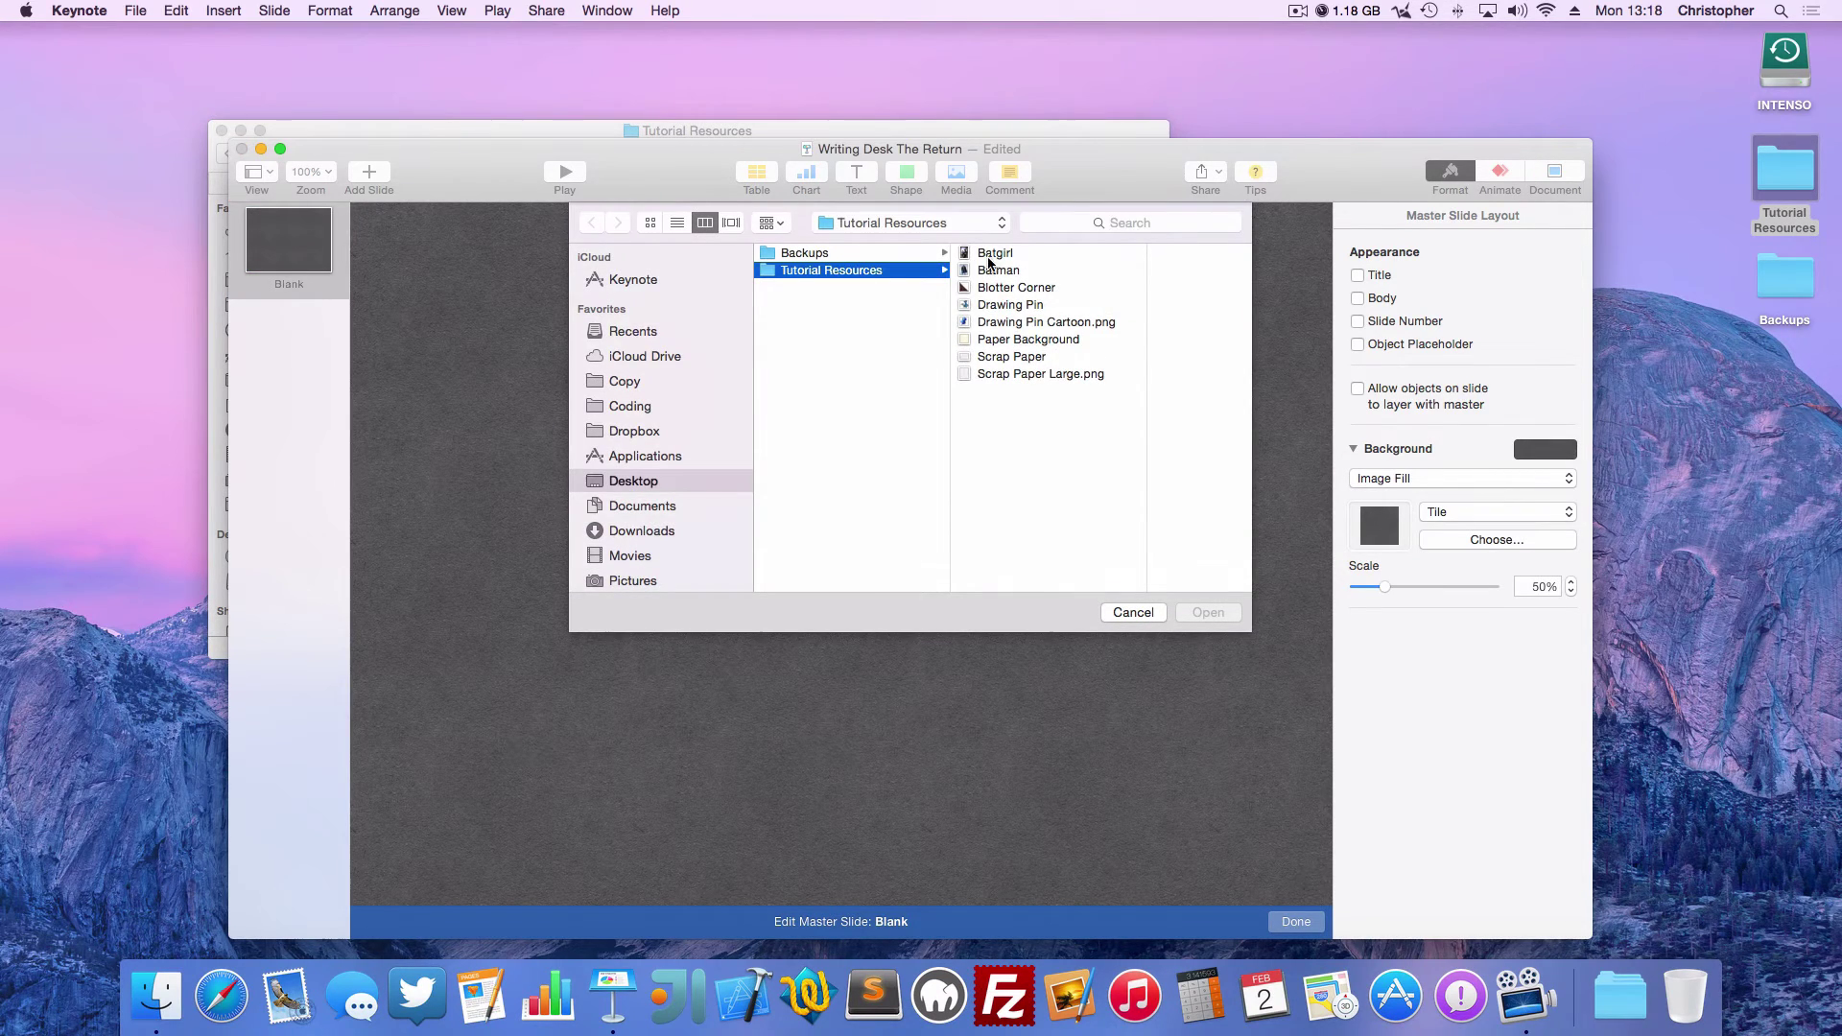
left_click(1019, 341)
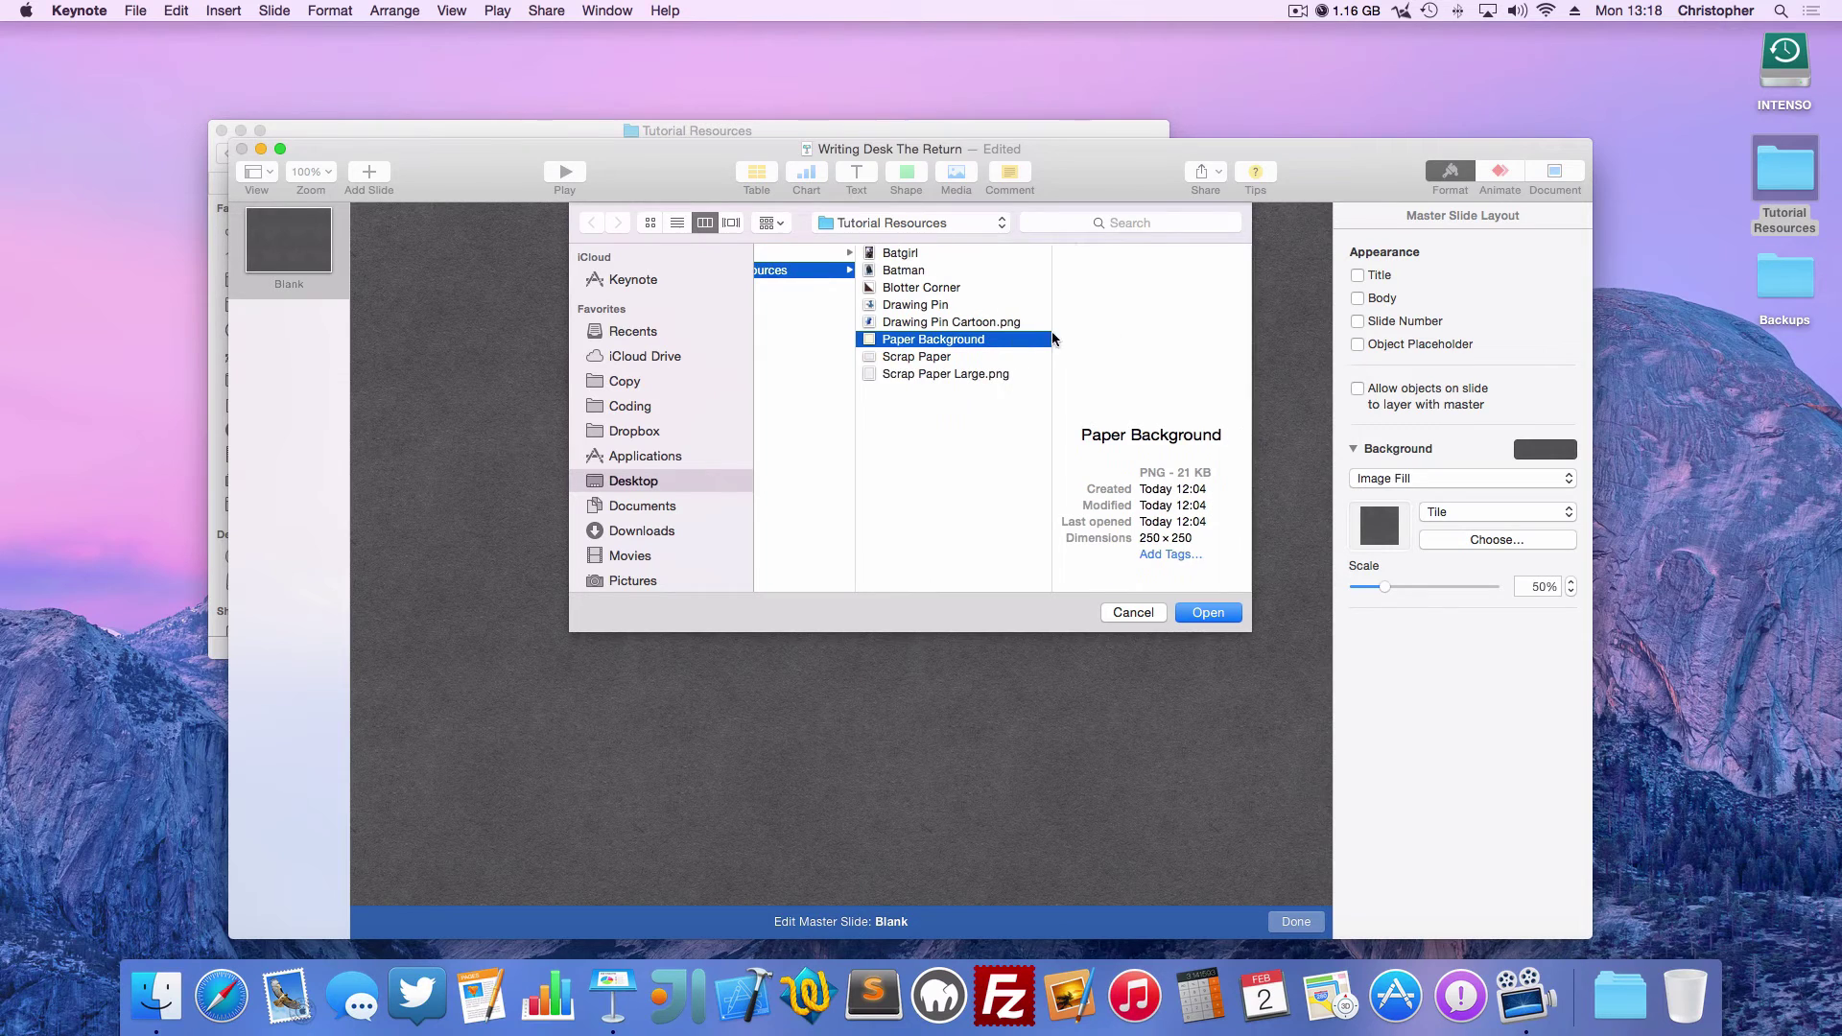
left_click(1218, 612)
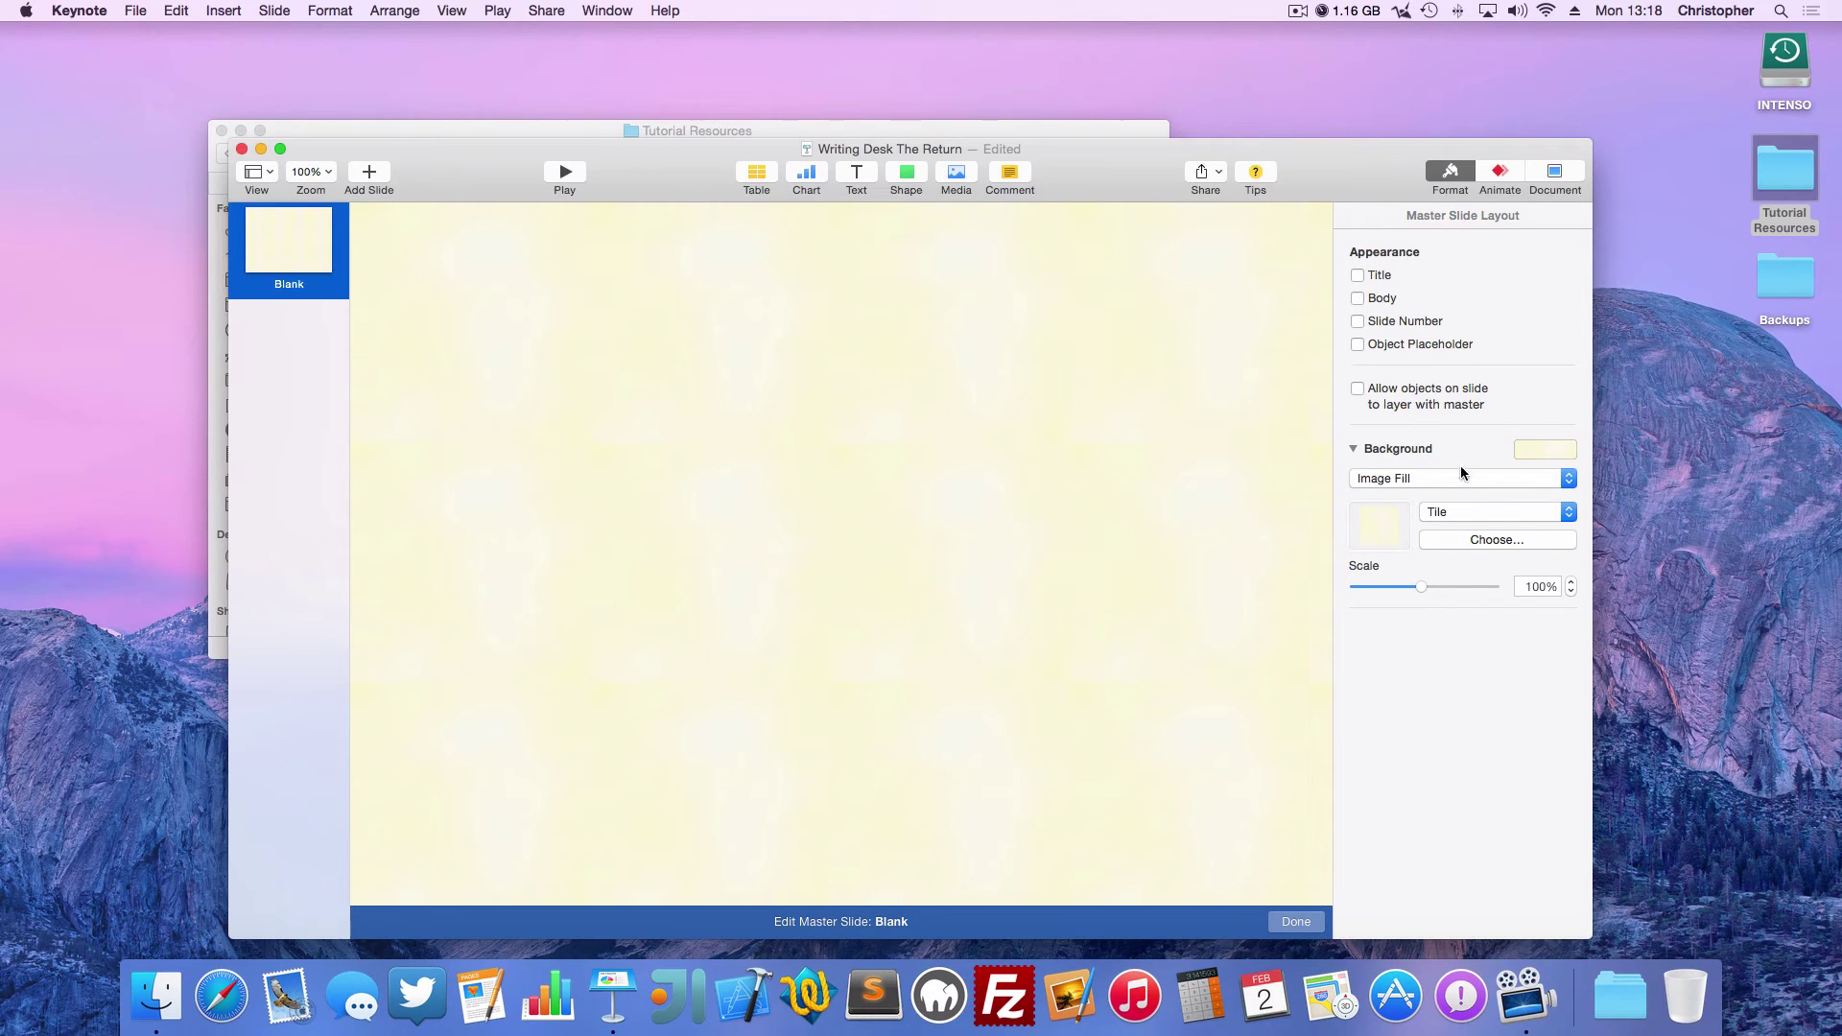
left_click(1472, 515)
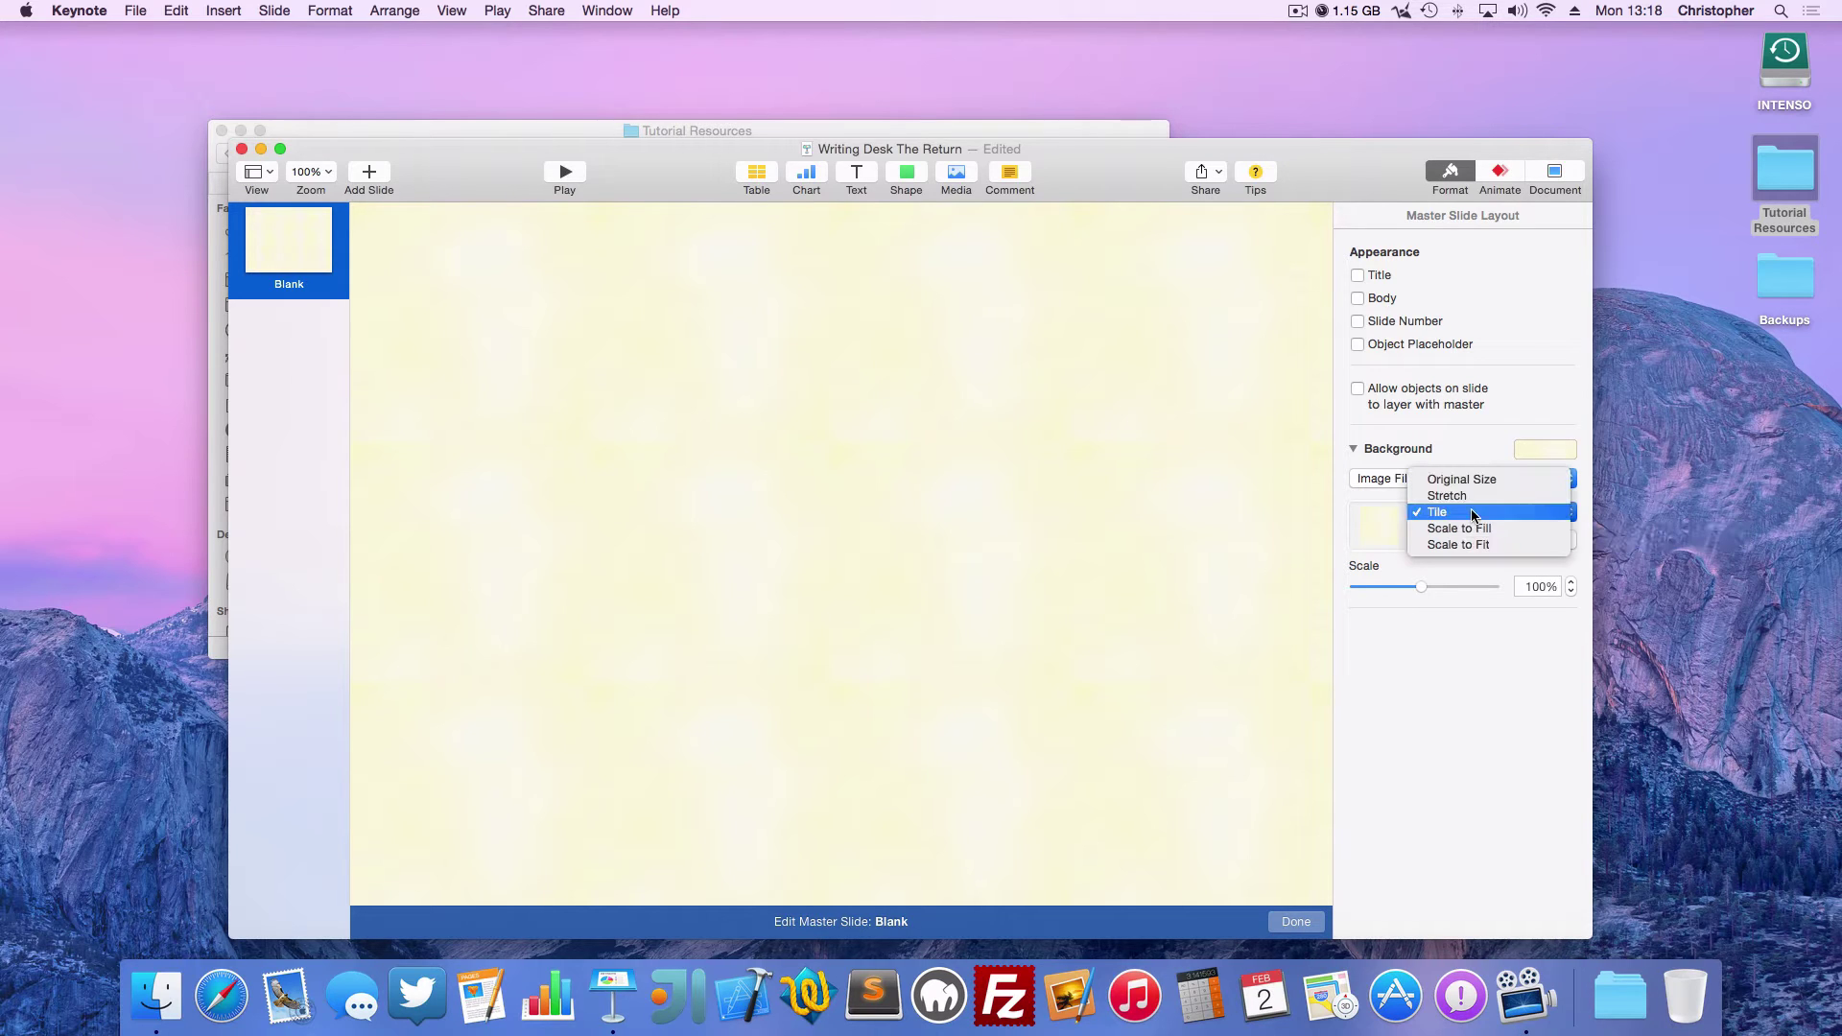
left_click(1486, 535)
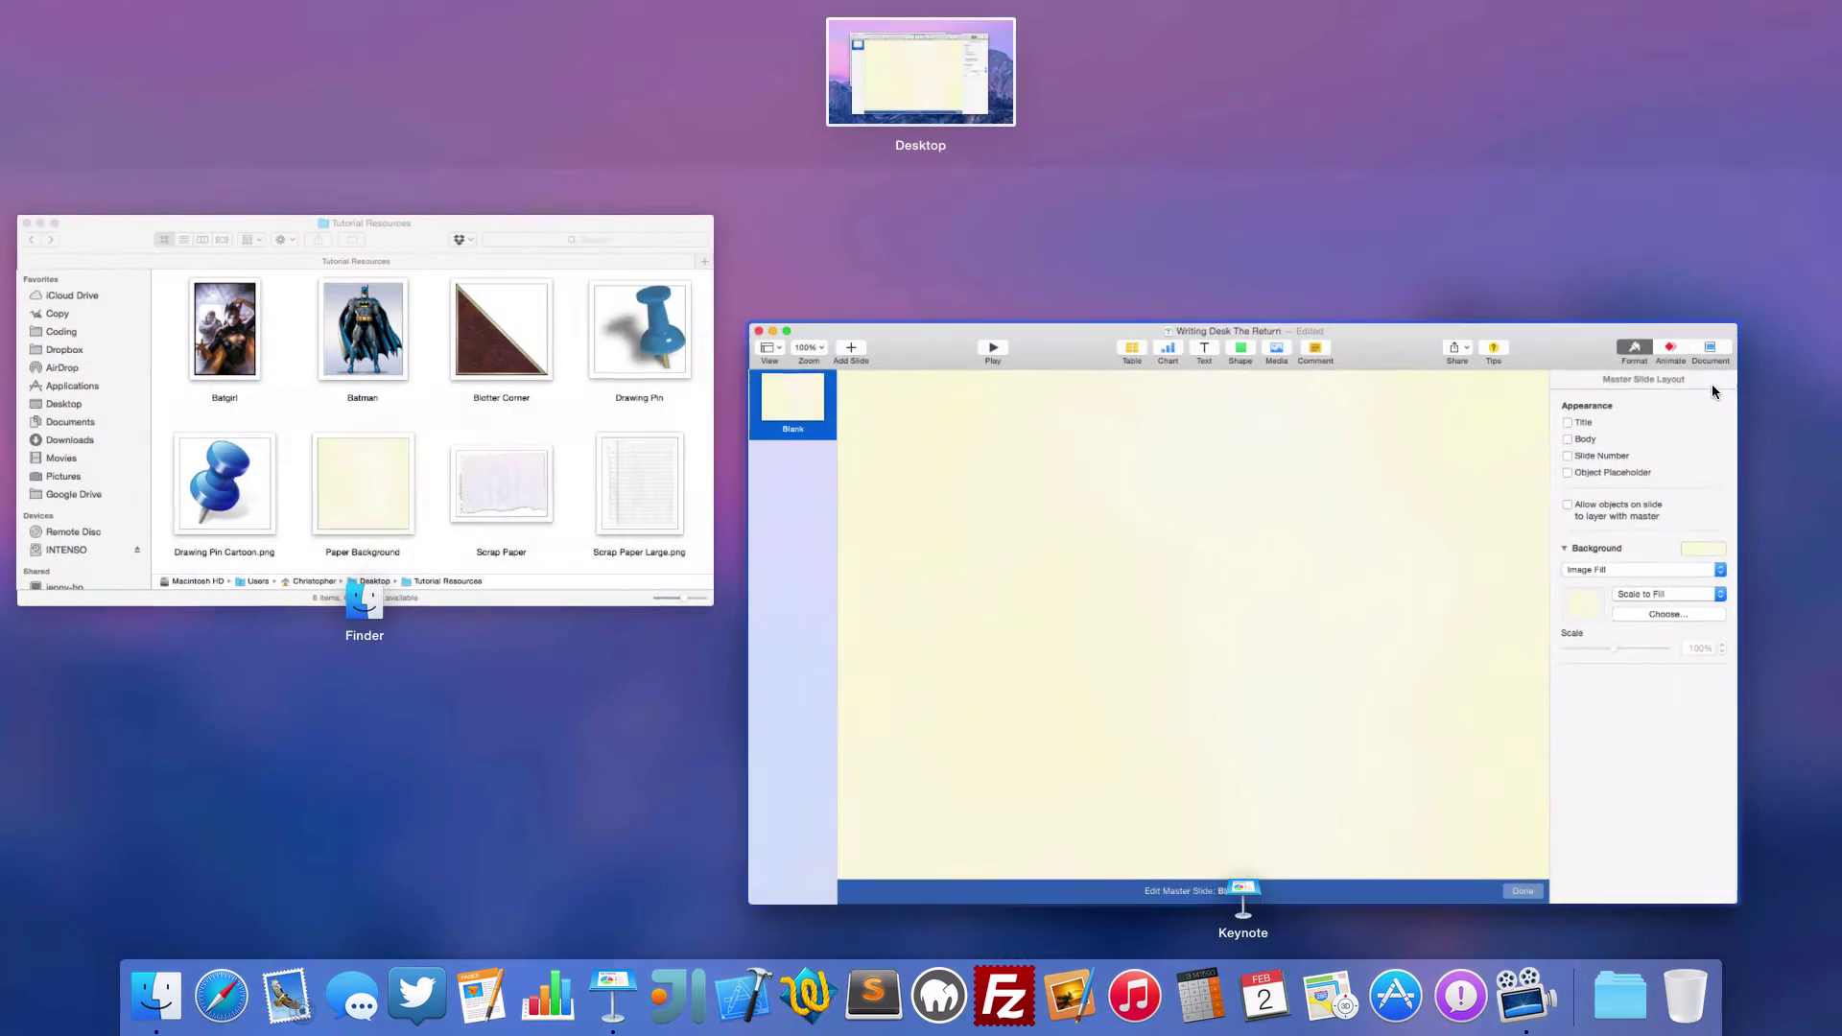
Drag Blotter Corner from Tutorial Resources onto the master and shrink it into the bottom-left corner
key("ctrl+Up")
left_click(514, 393)
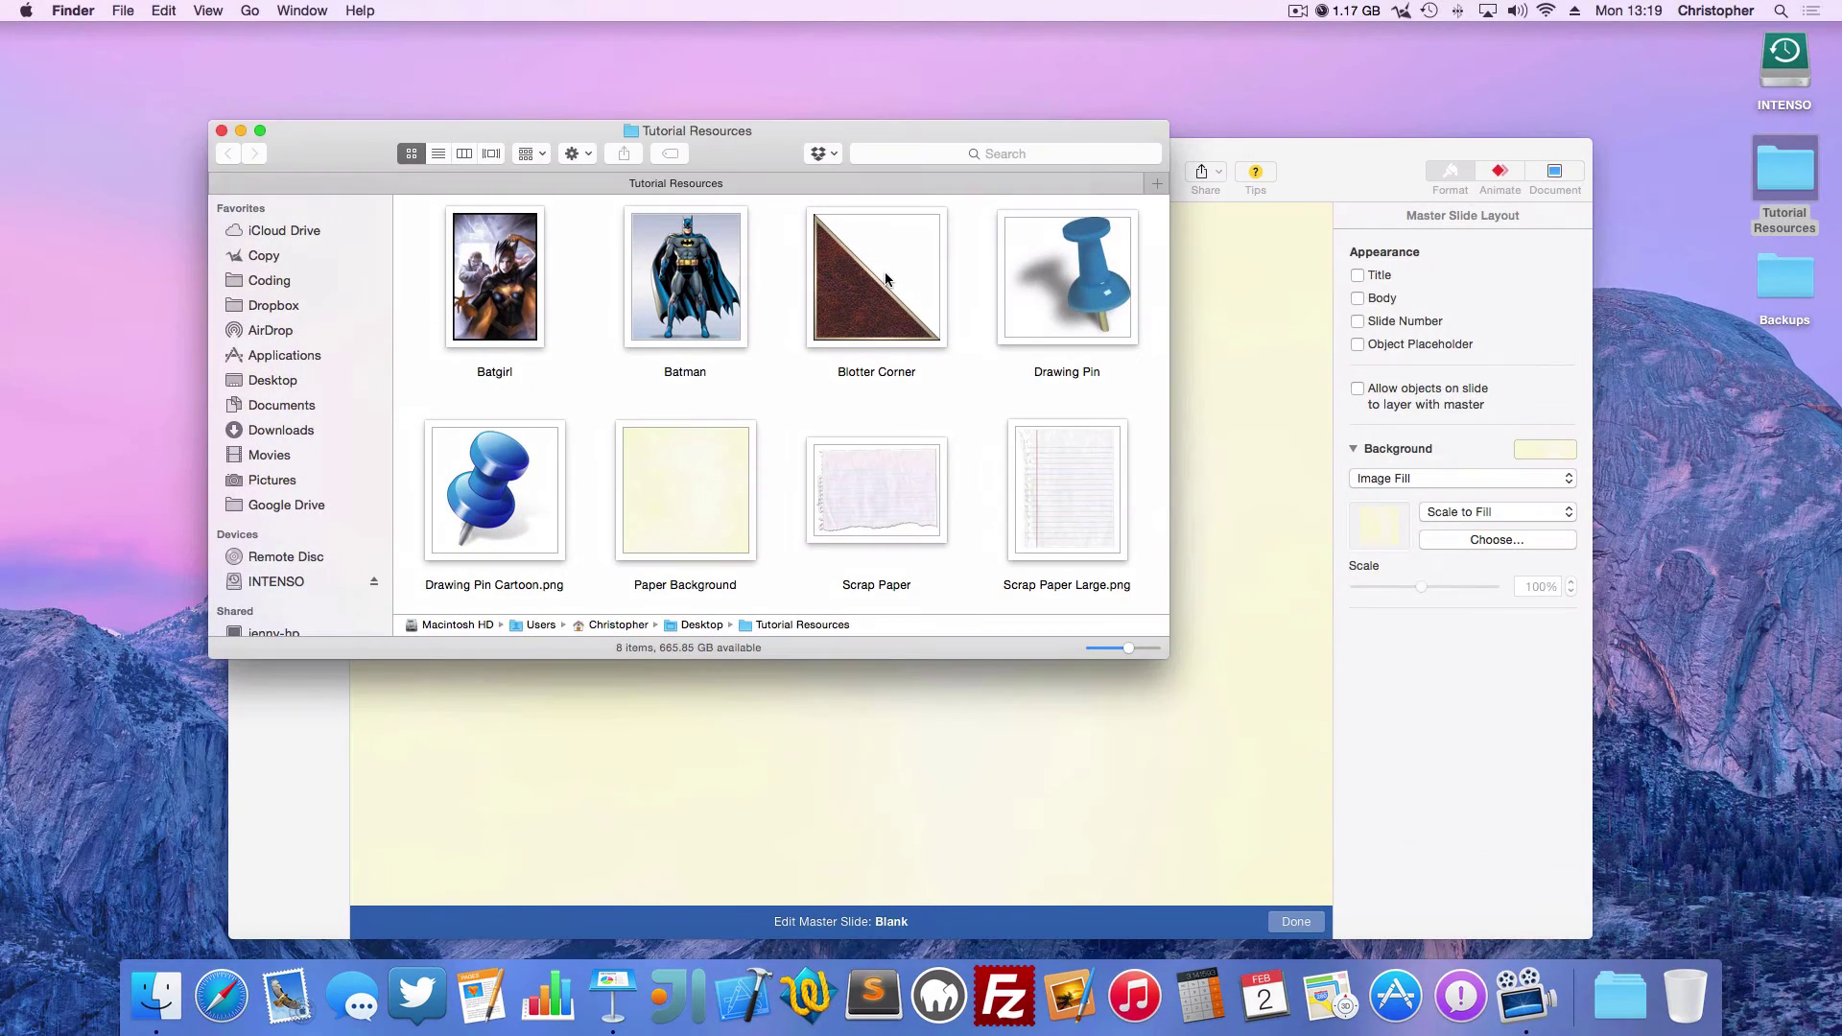
left_click_drag(884, 272, 797, 741)
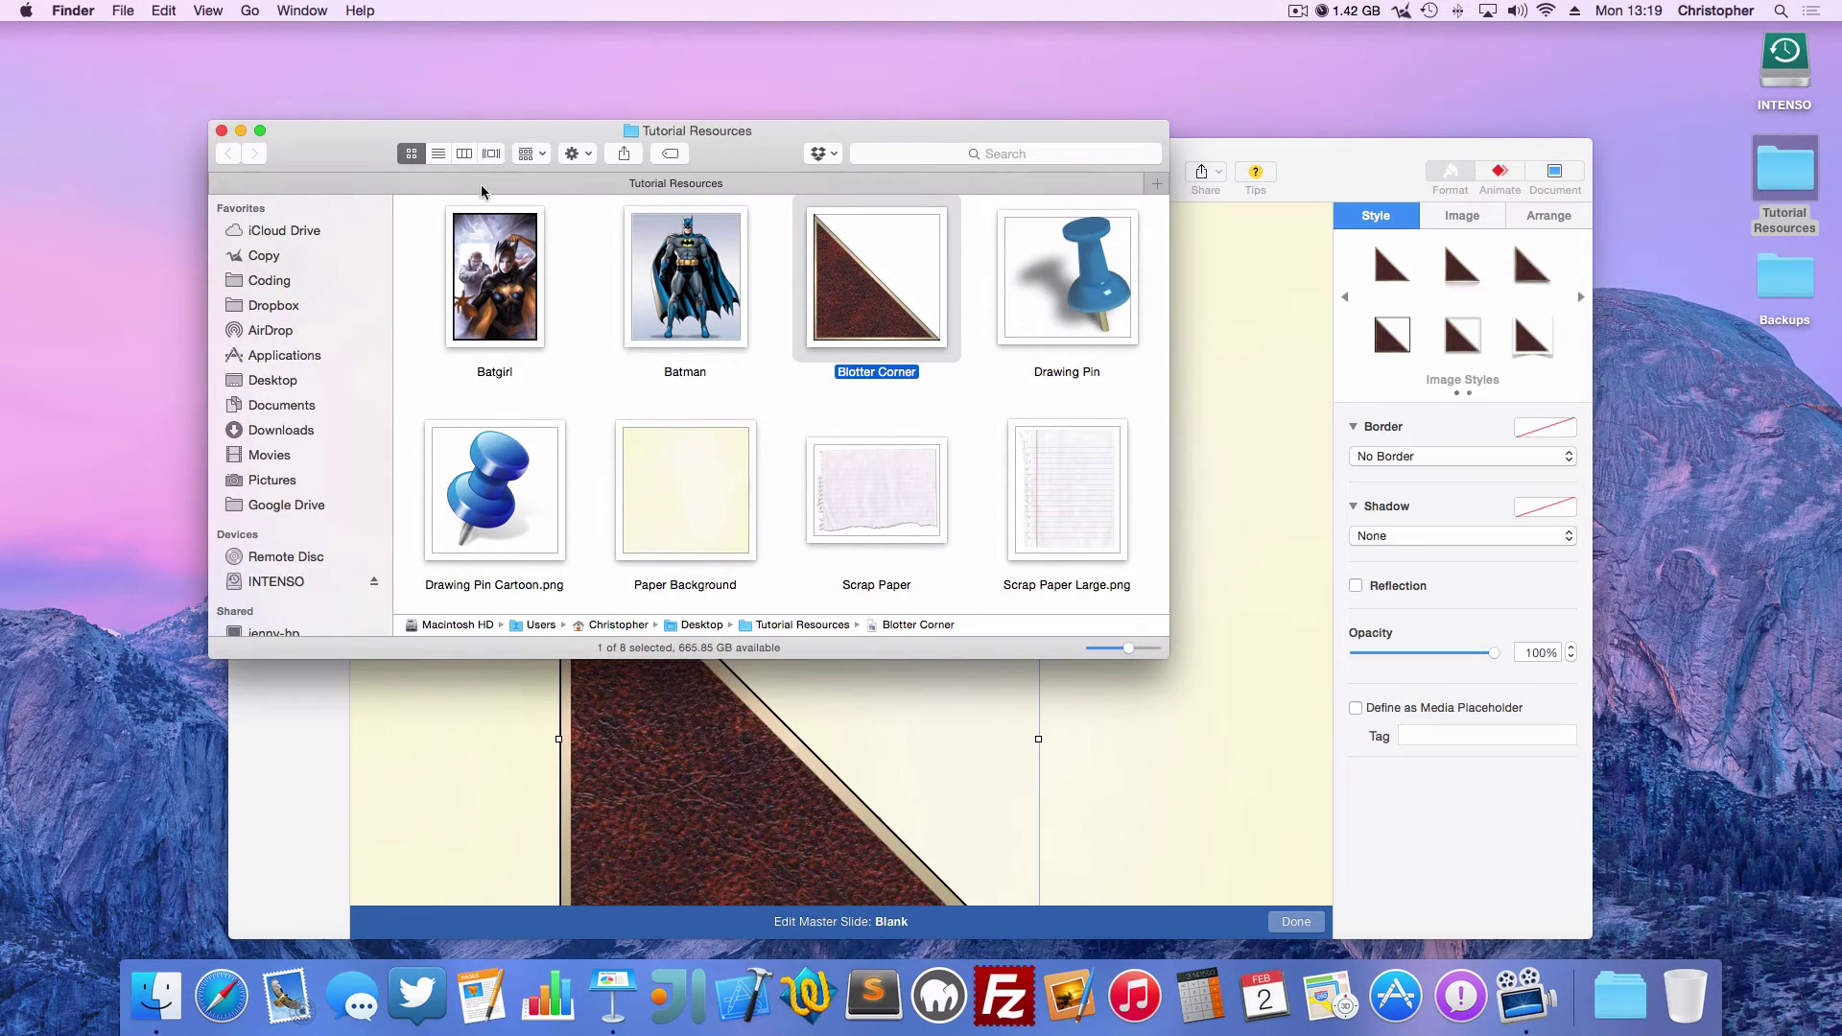
left_click(241, 130)
left_click_drag(633, 672, 576, 462)
key("shift+super+0")
left_click(1025, 558)
left_click(988, 558)
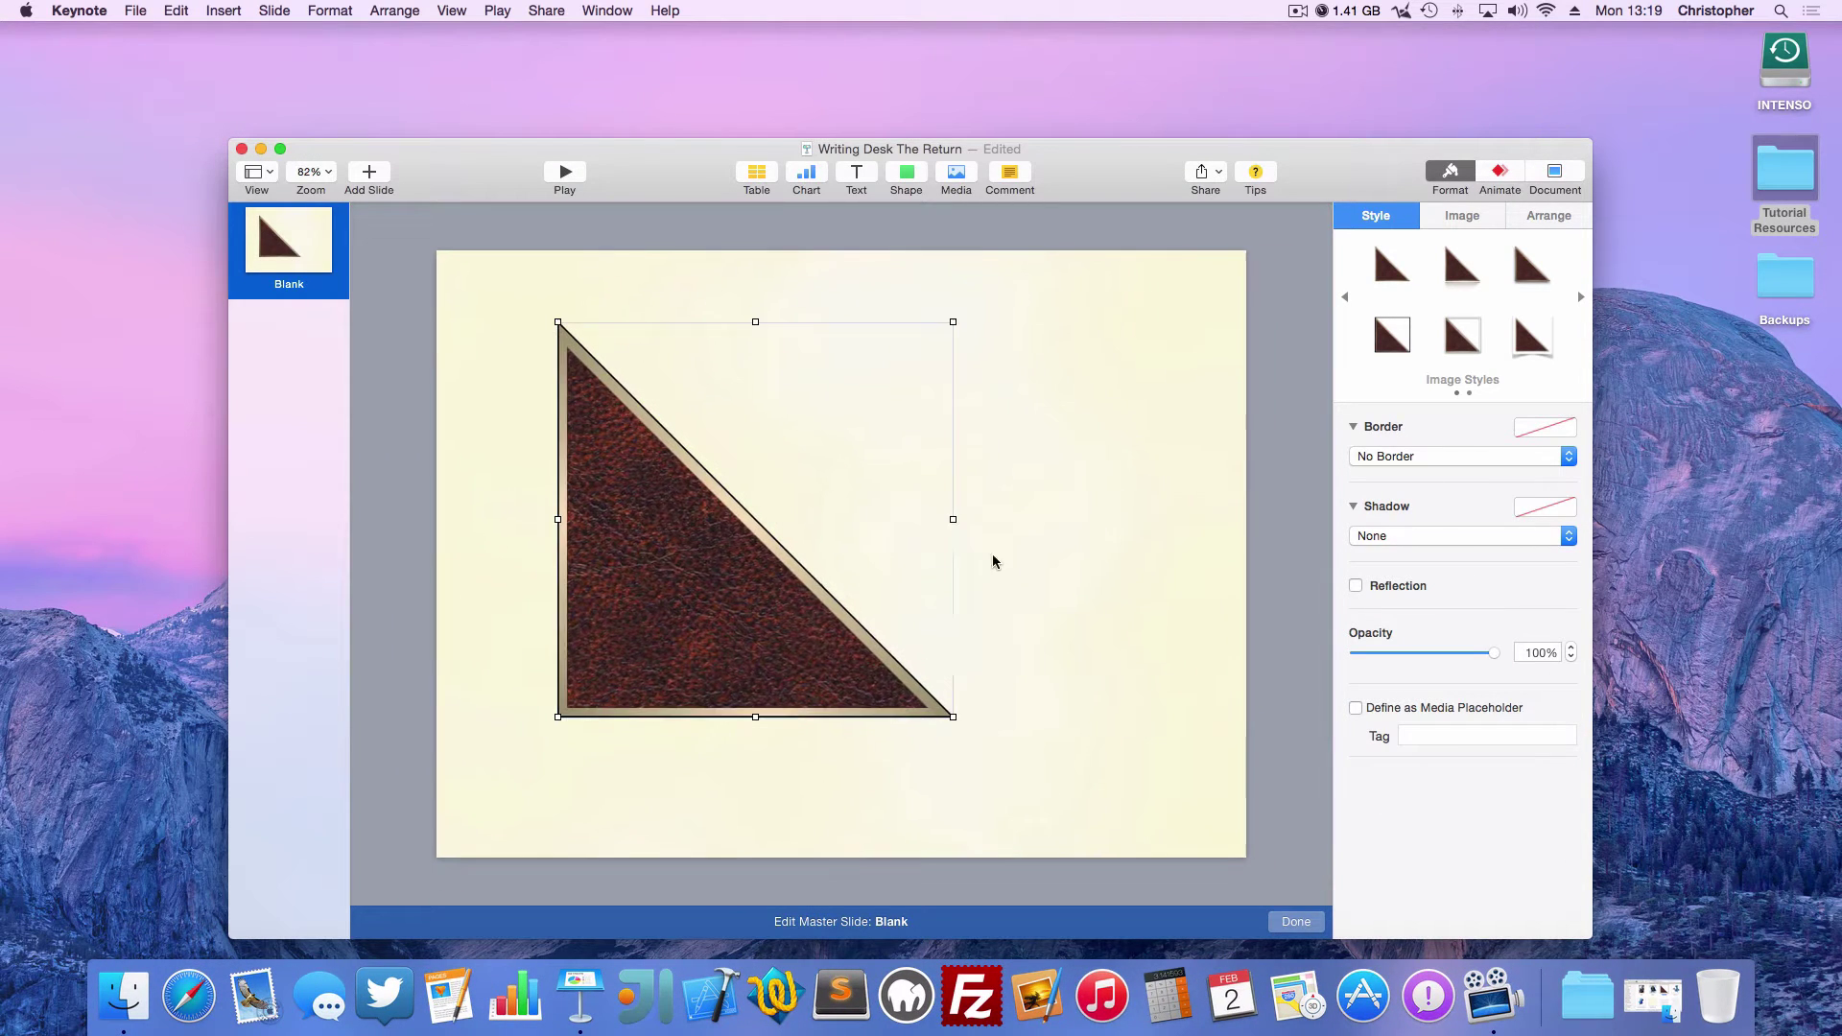
left_click_drag(951, 716, 474, 815)
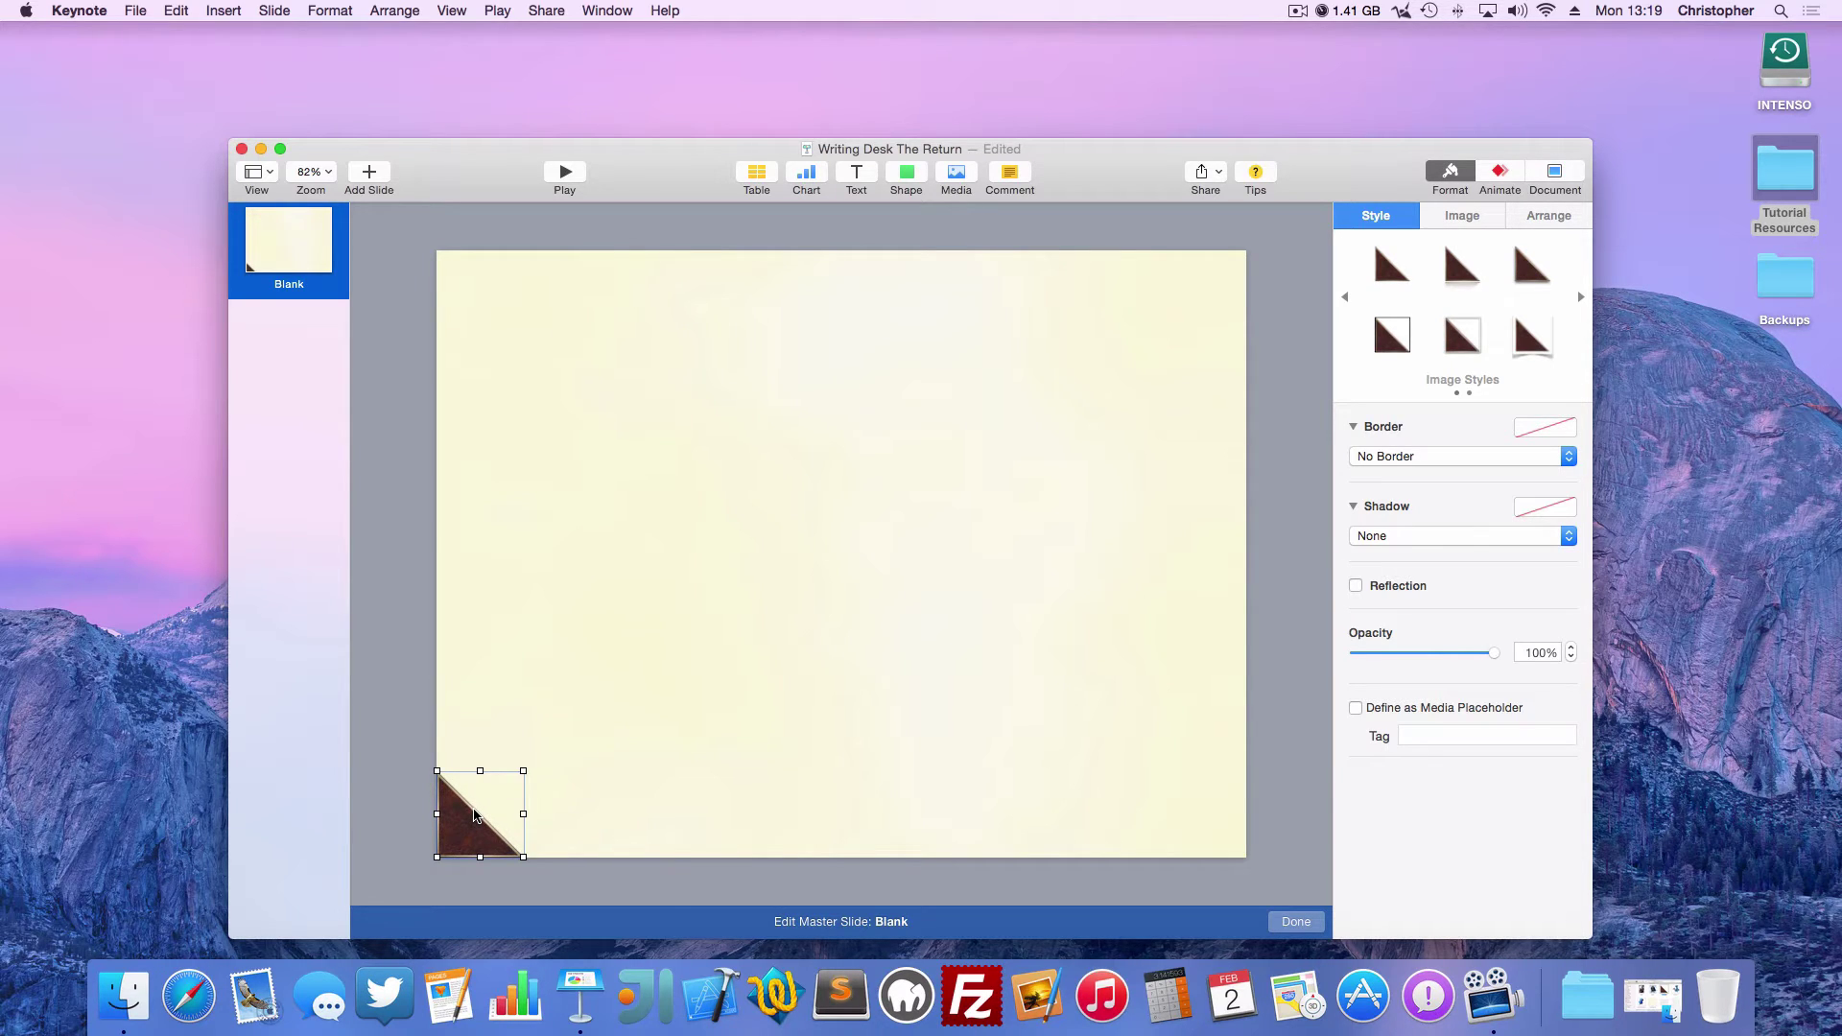
Duplicate the corner triangle, flip it horizontally, and place it in the bottom-right corner
right_click(474, 815)
left_click(526, 827)
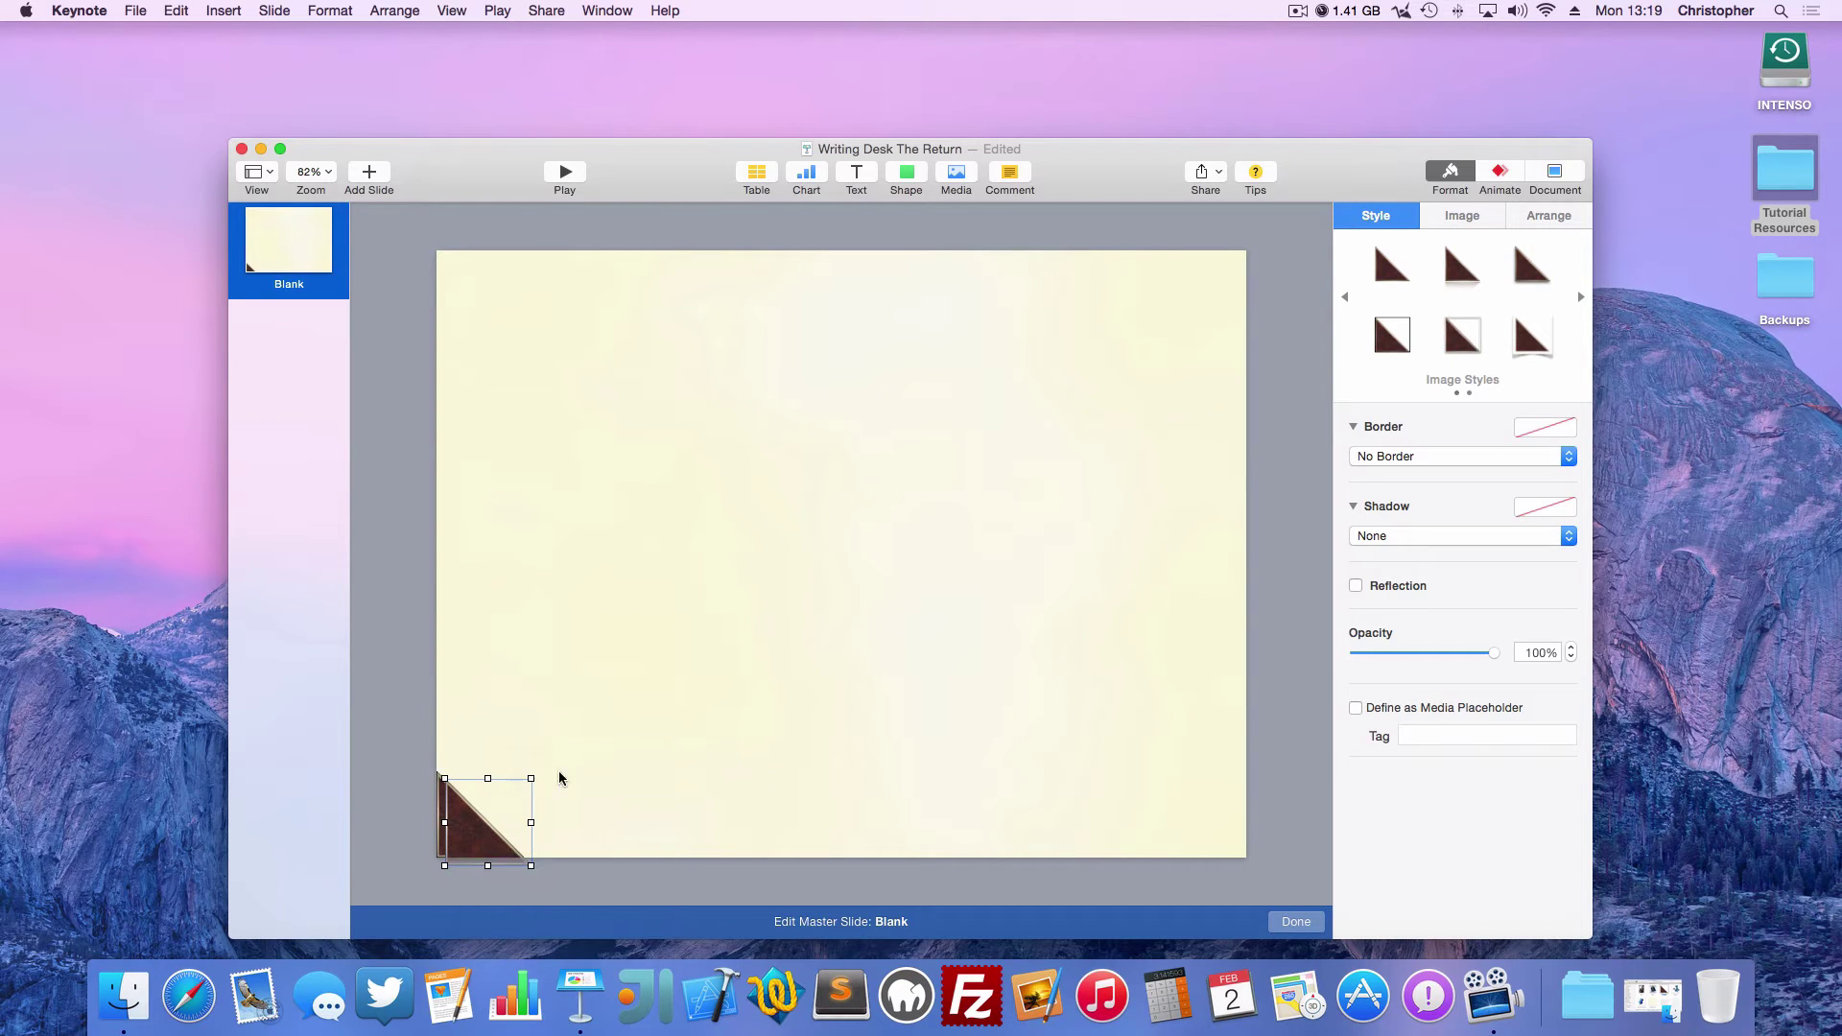
left_click_drag(480, 837, 705, 726)
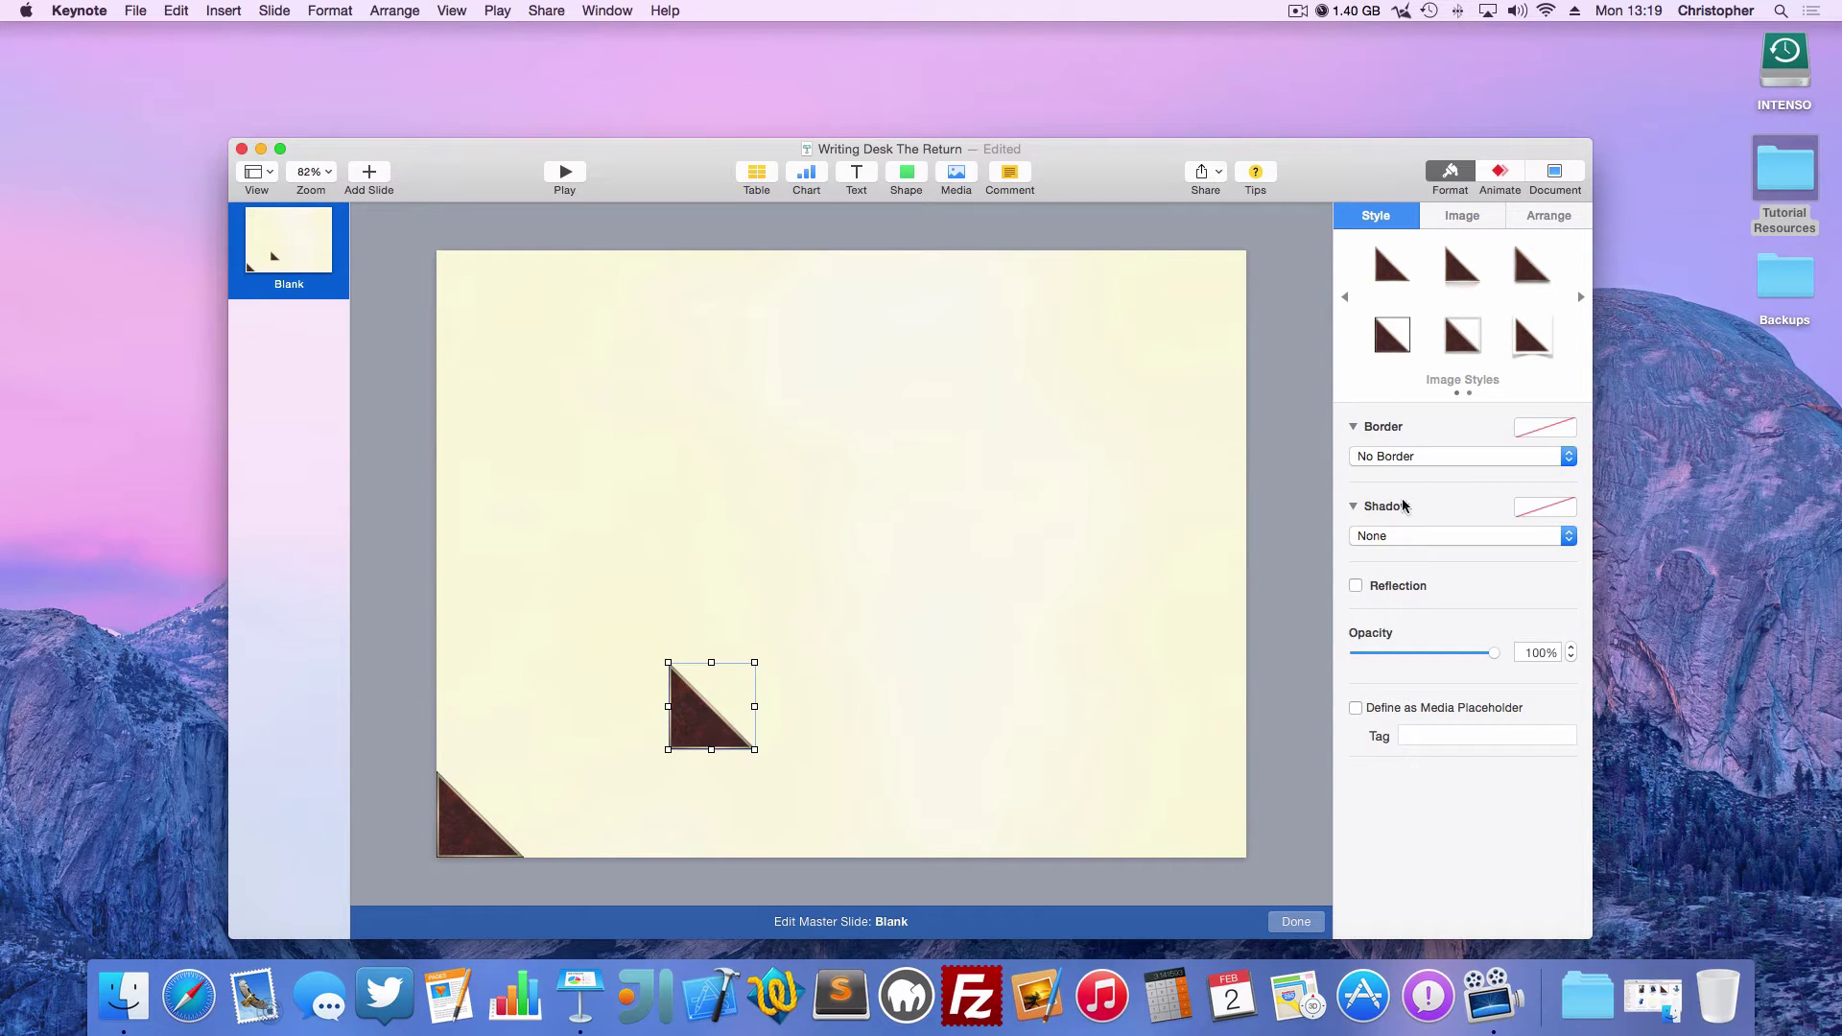
left_click(1539, 219)
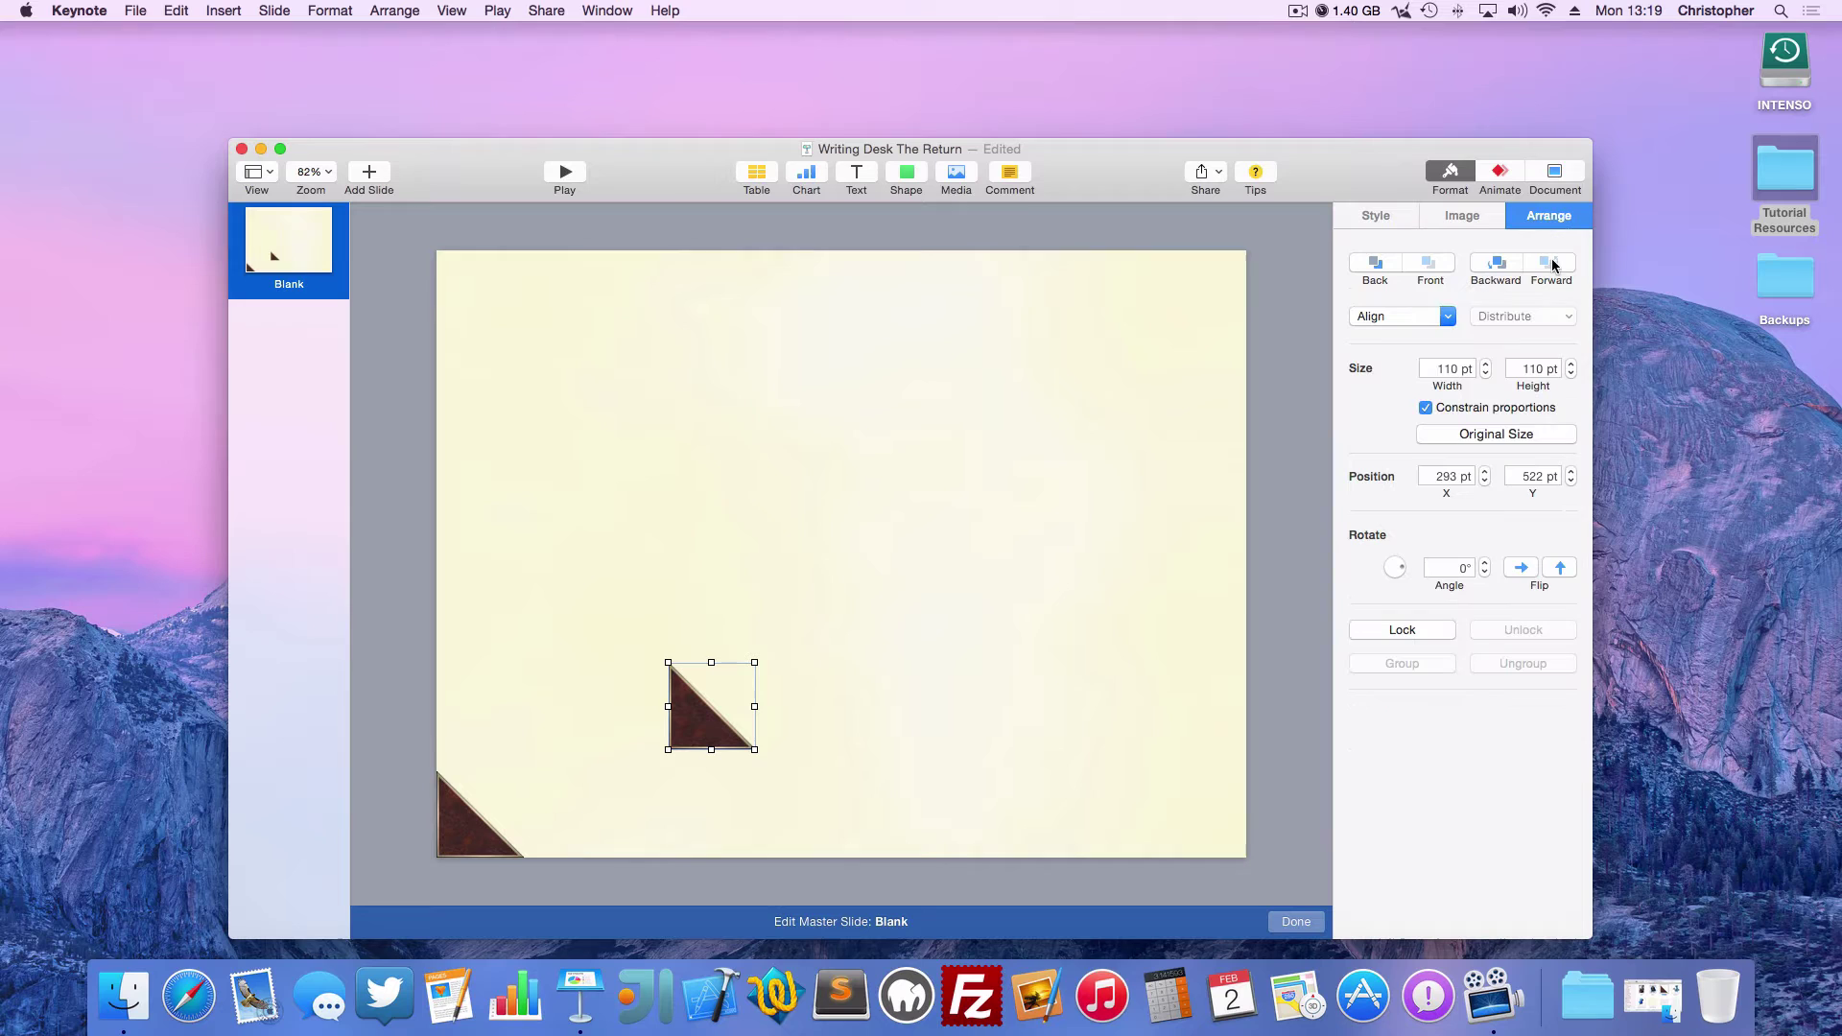
left_click(1521, 568)
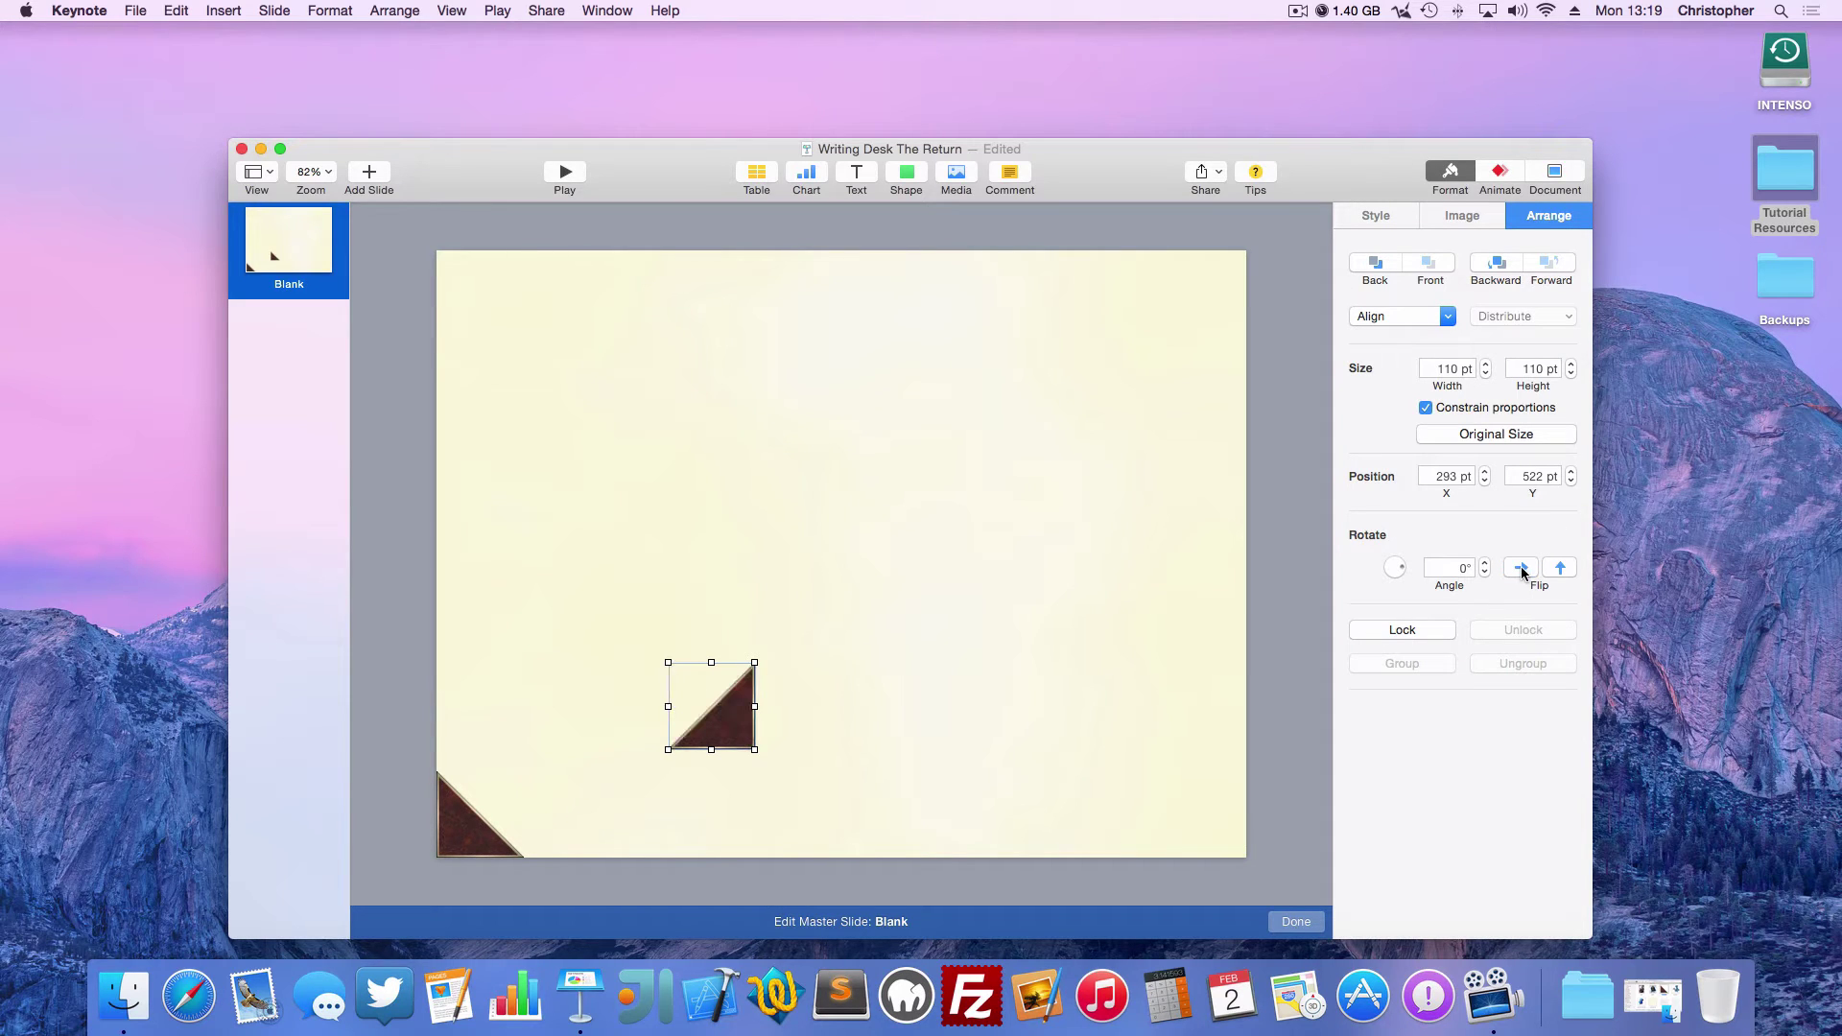
left_click_drag(729, 721, 1222, 828)
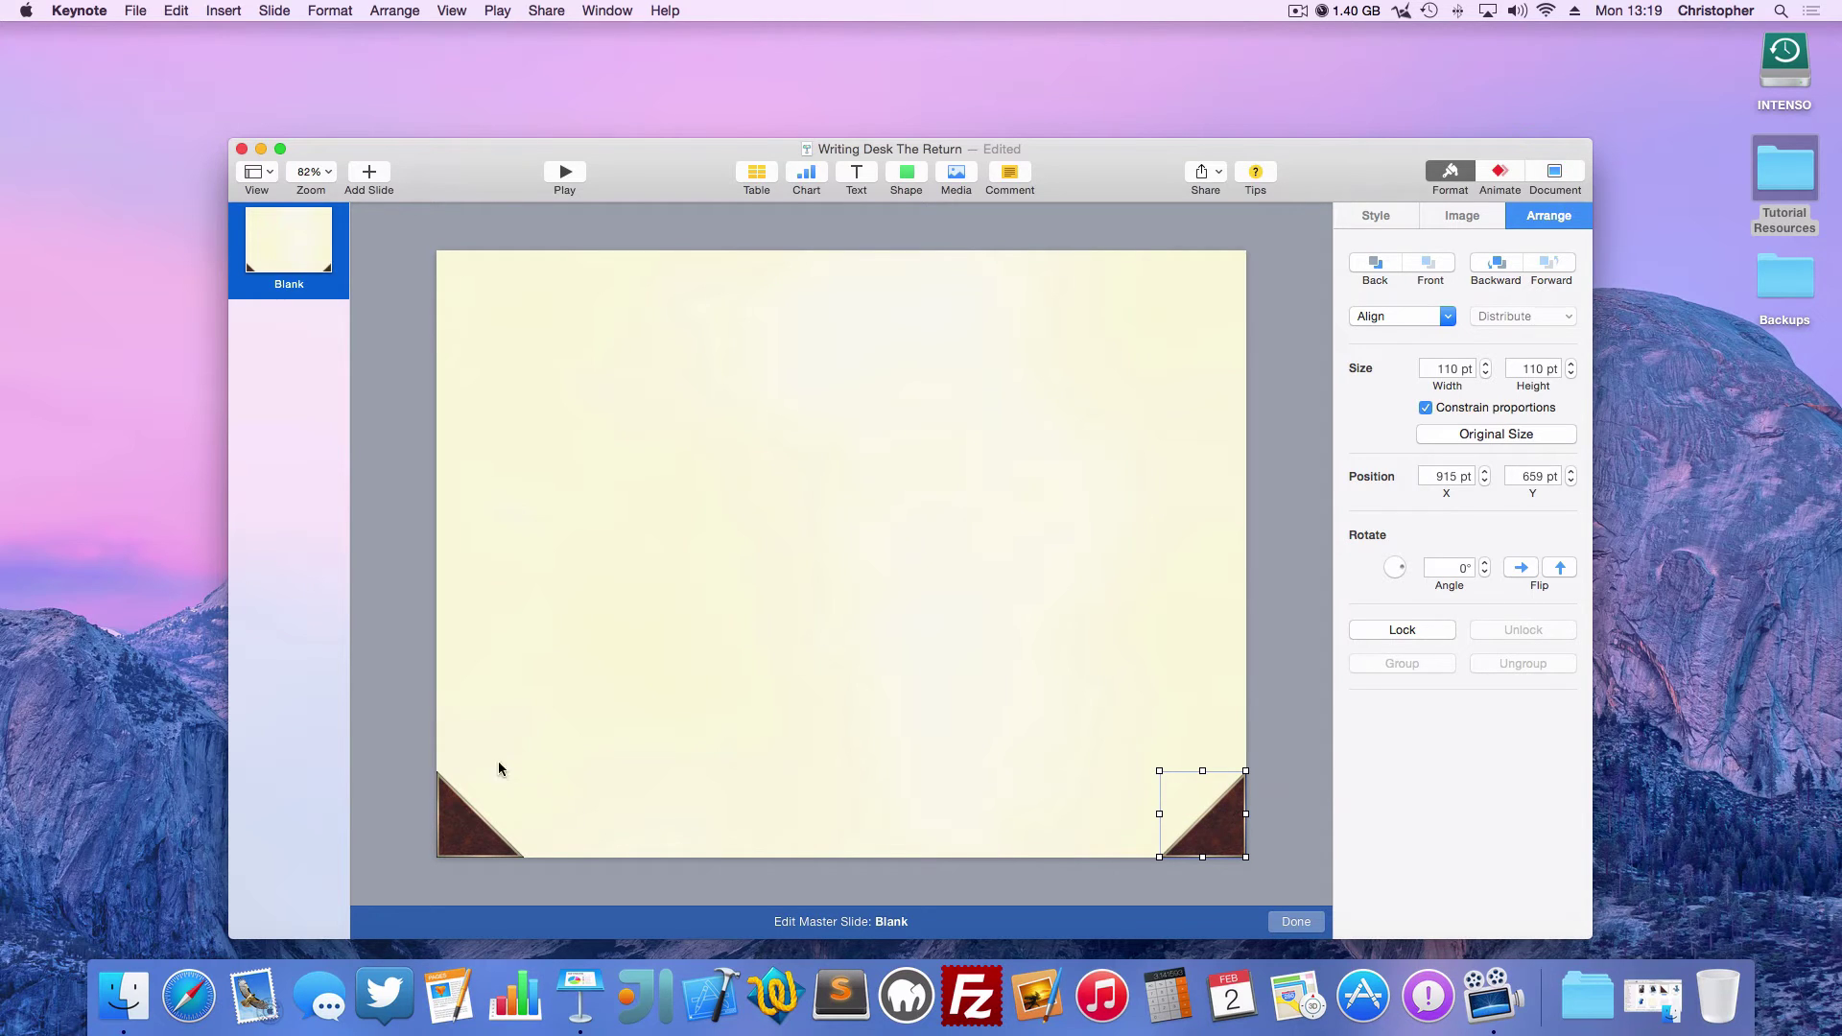
Duplicate both bottom triangles, flip them vertically, and fit them into the top corners
left_click(460, 810, "shift")
right_click(457, 813)
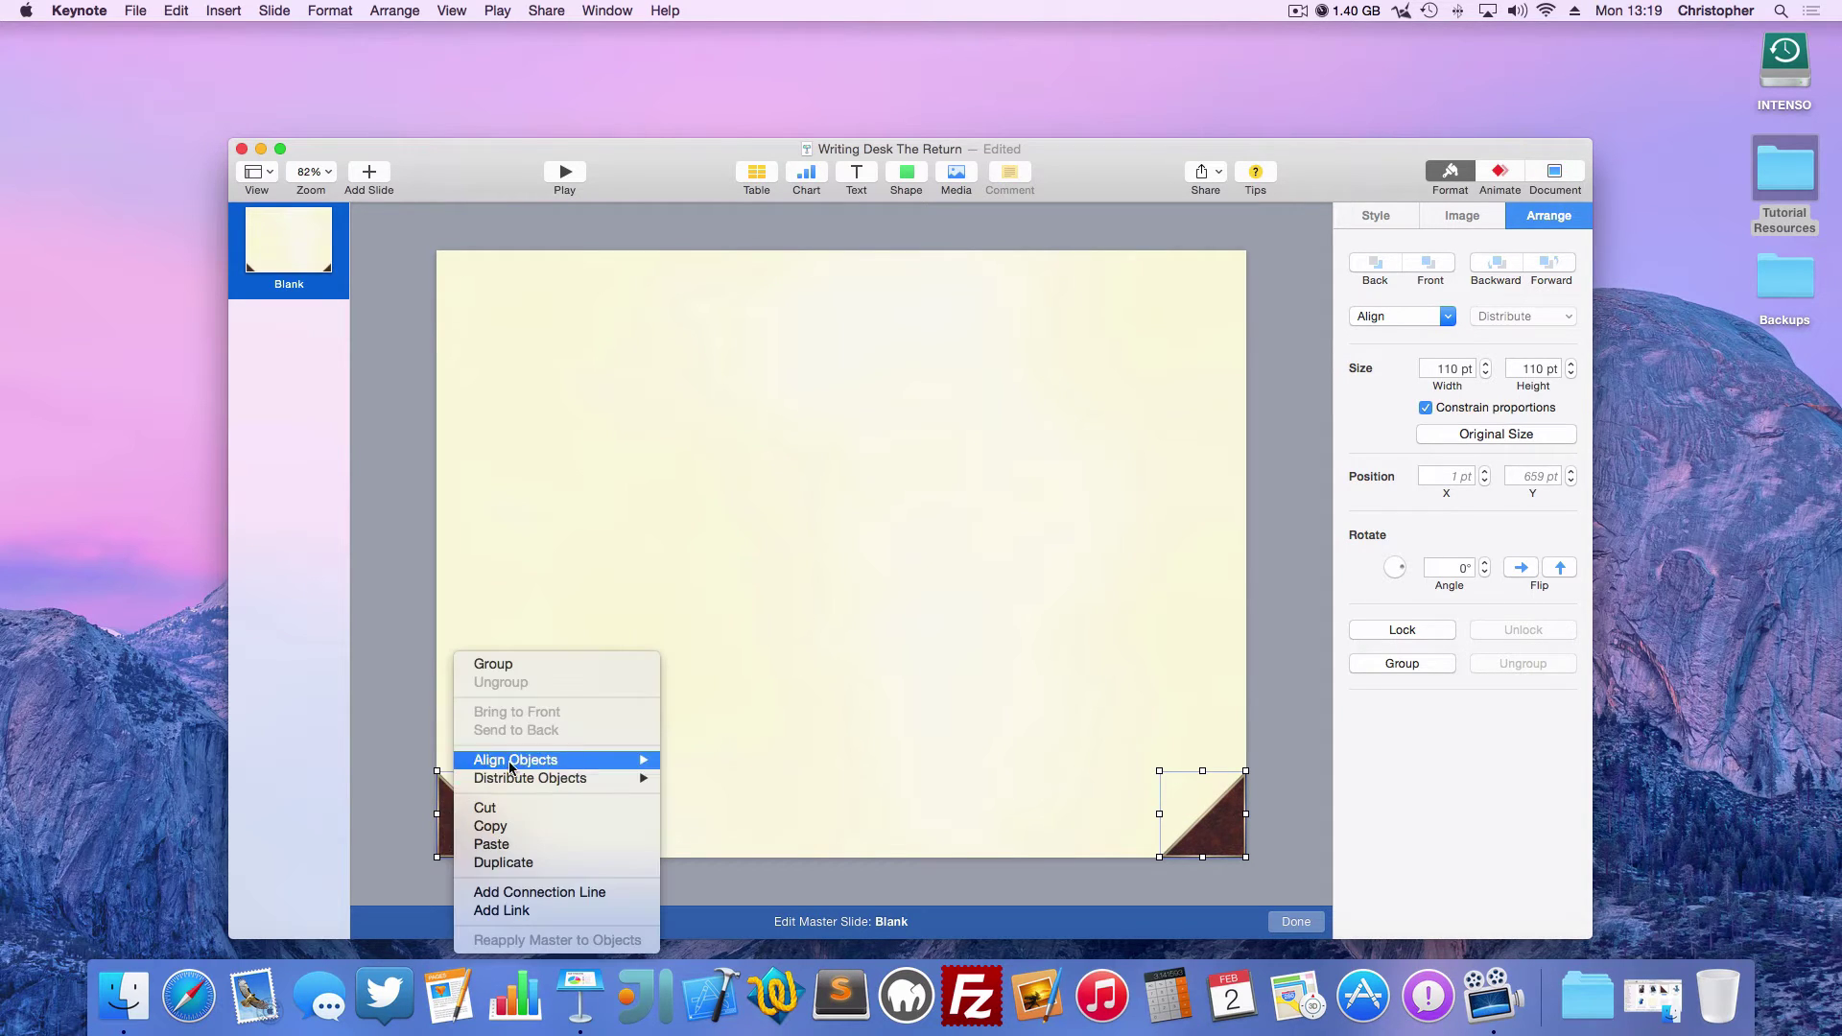
left_click(560, 864)
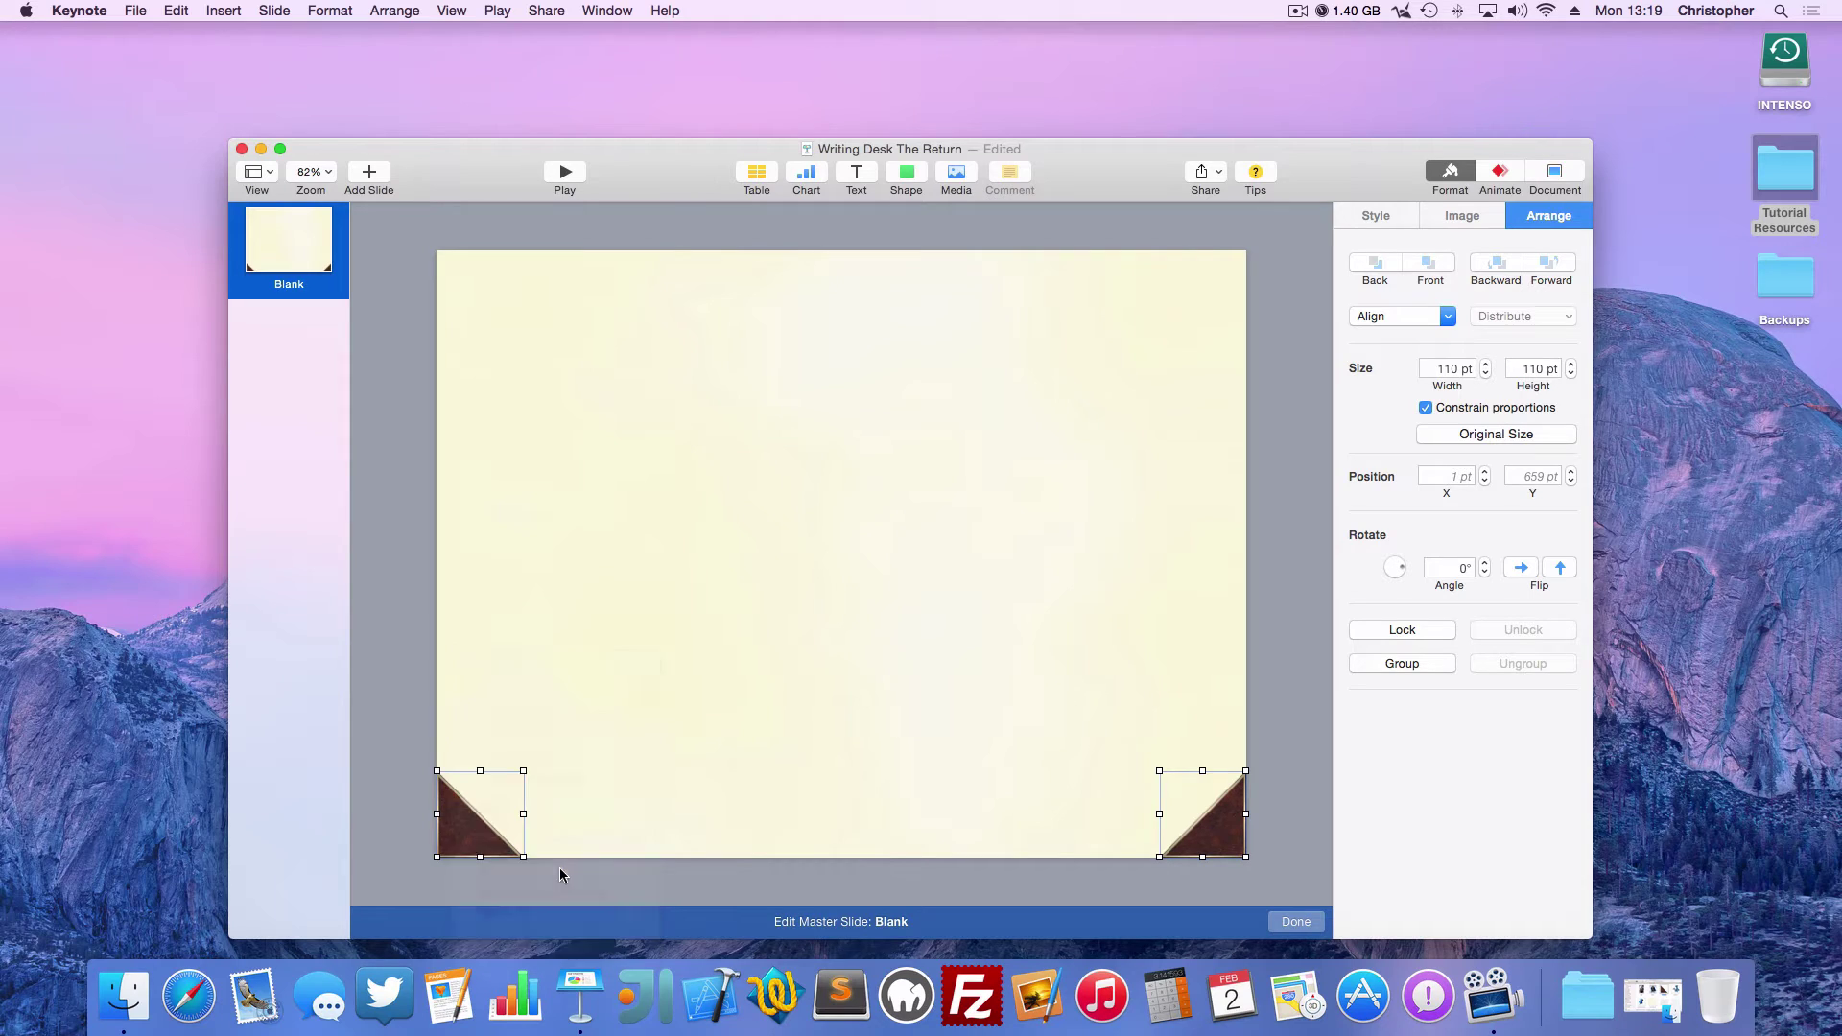
left_click(1556, 569)
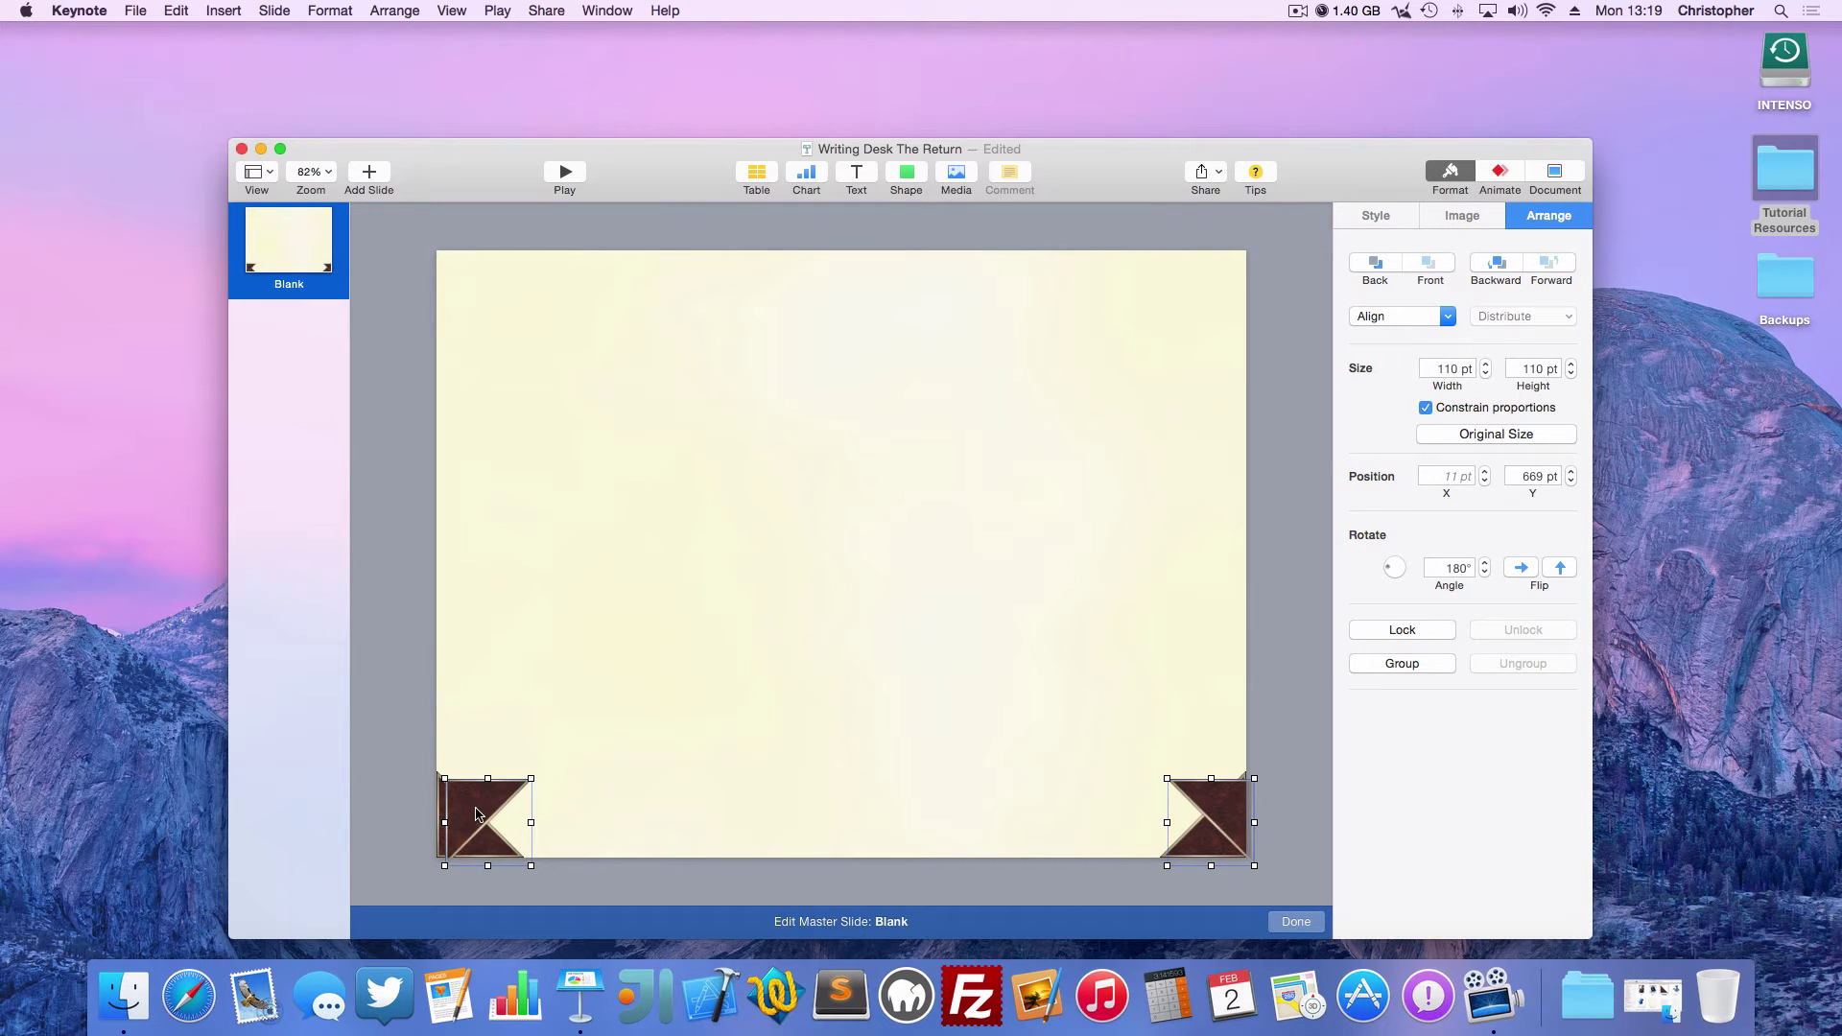
left_click_drag(475, 814, 461, 284)
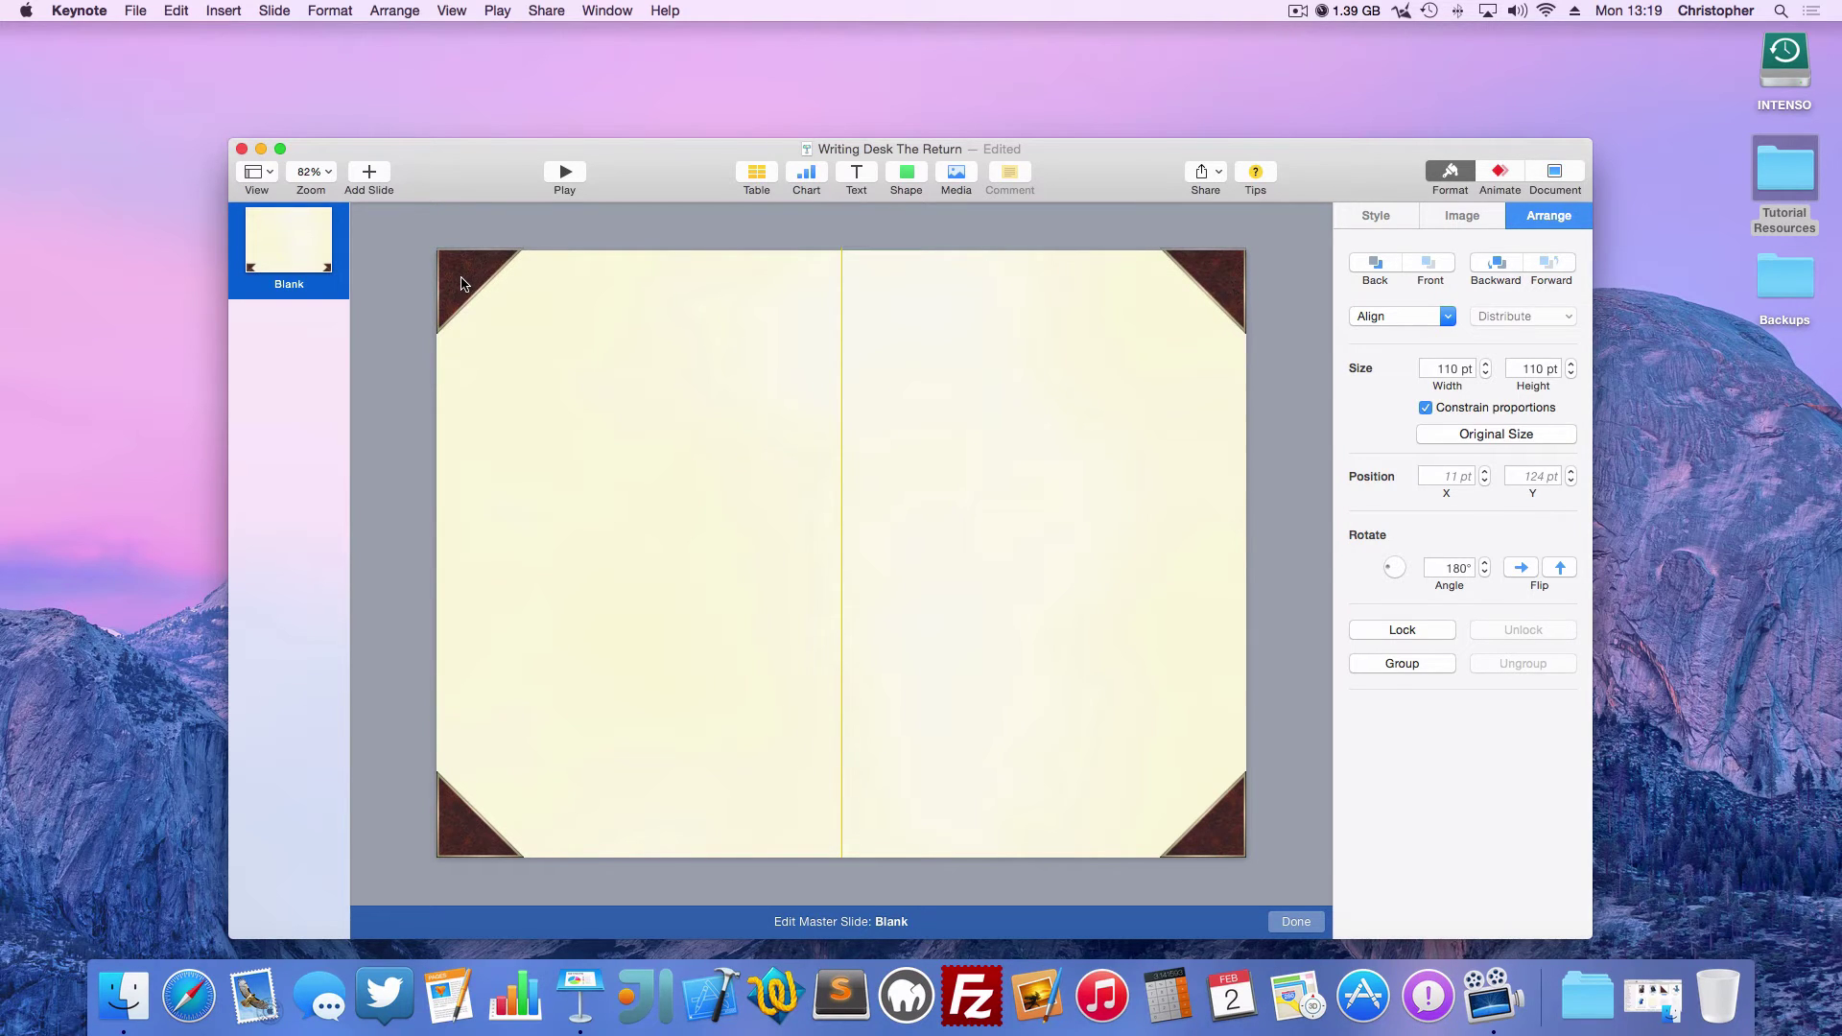
left_click_drag(461, 284, 465, 286)
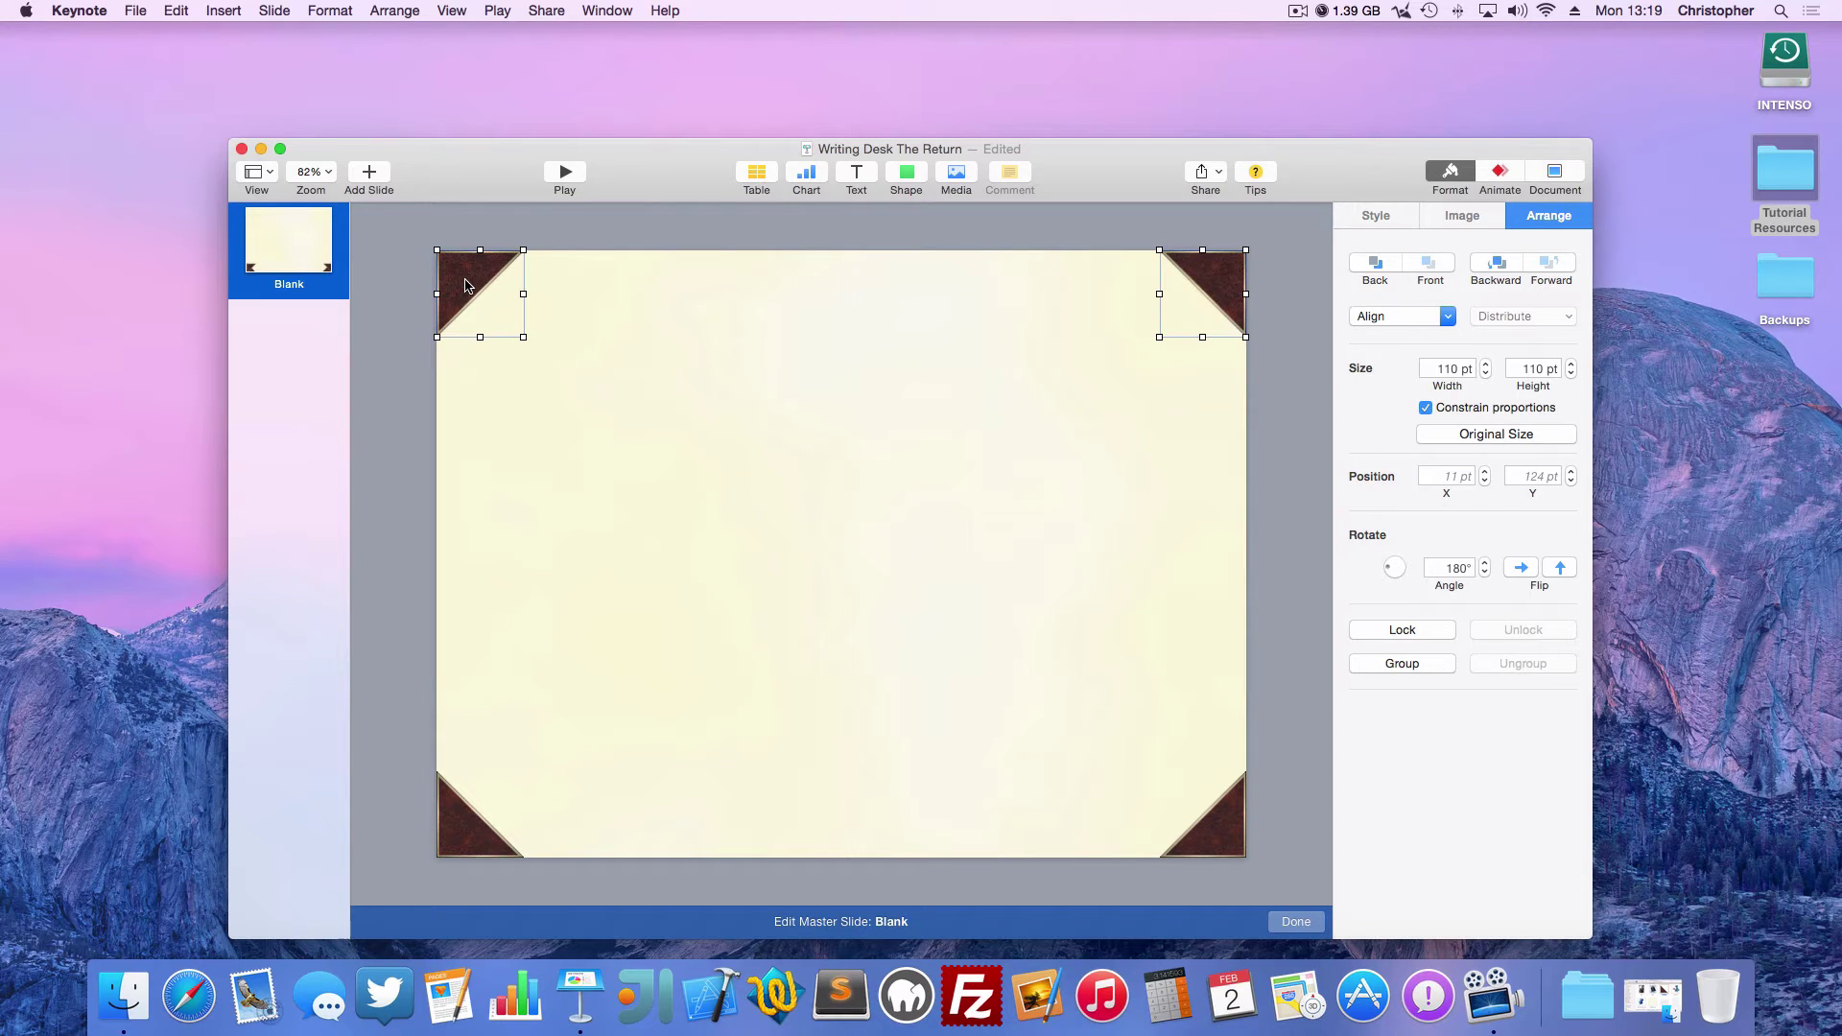
left_click(803, 398)
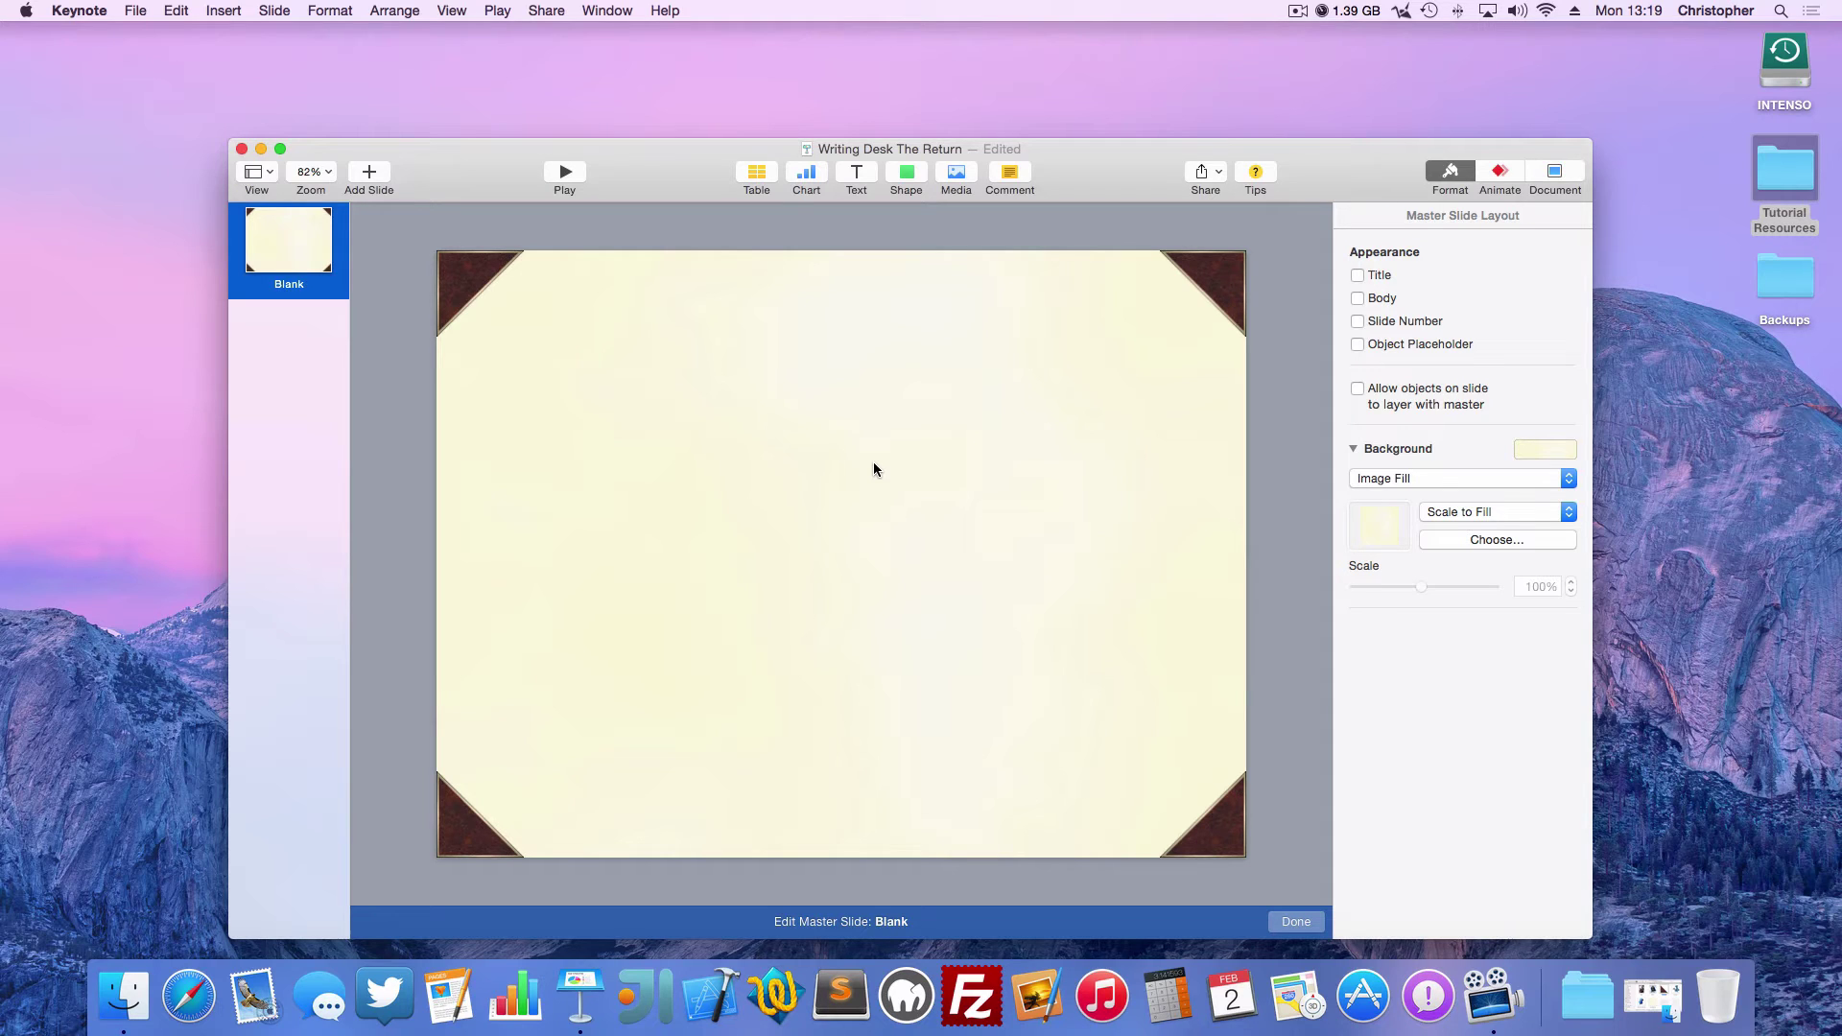
left_click(852, 176)
double_click(830, 571)
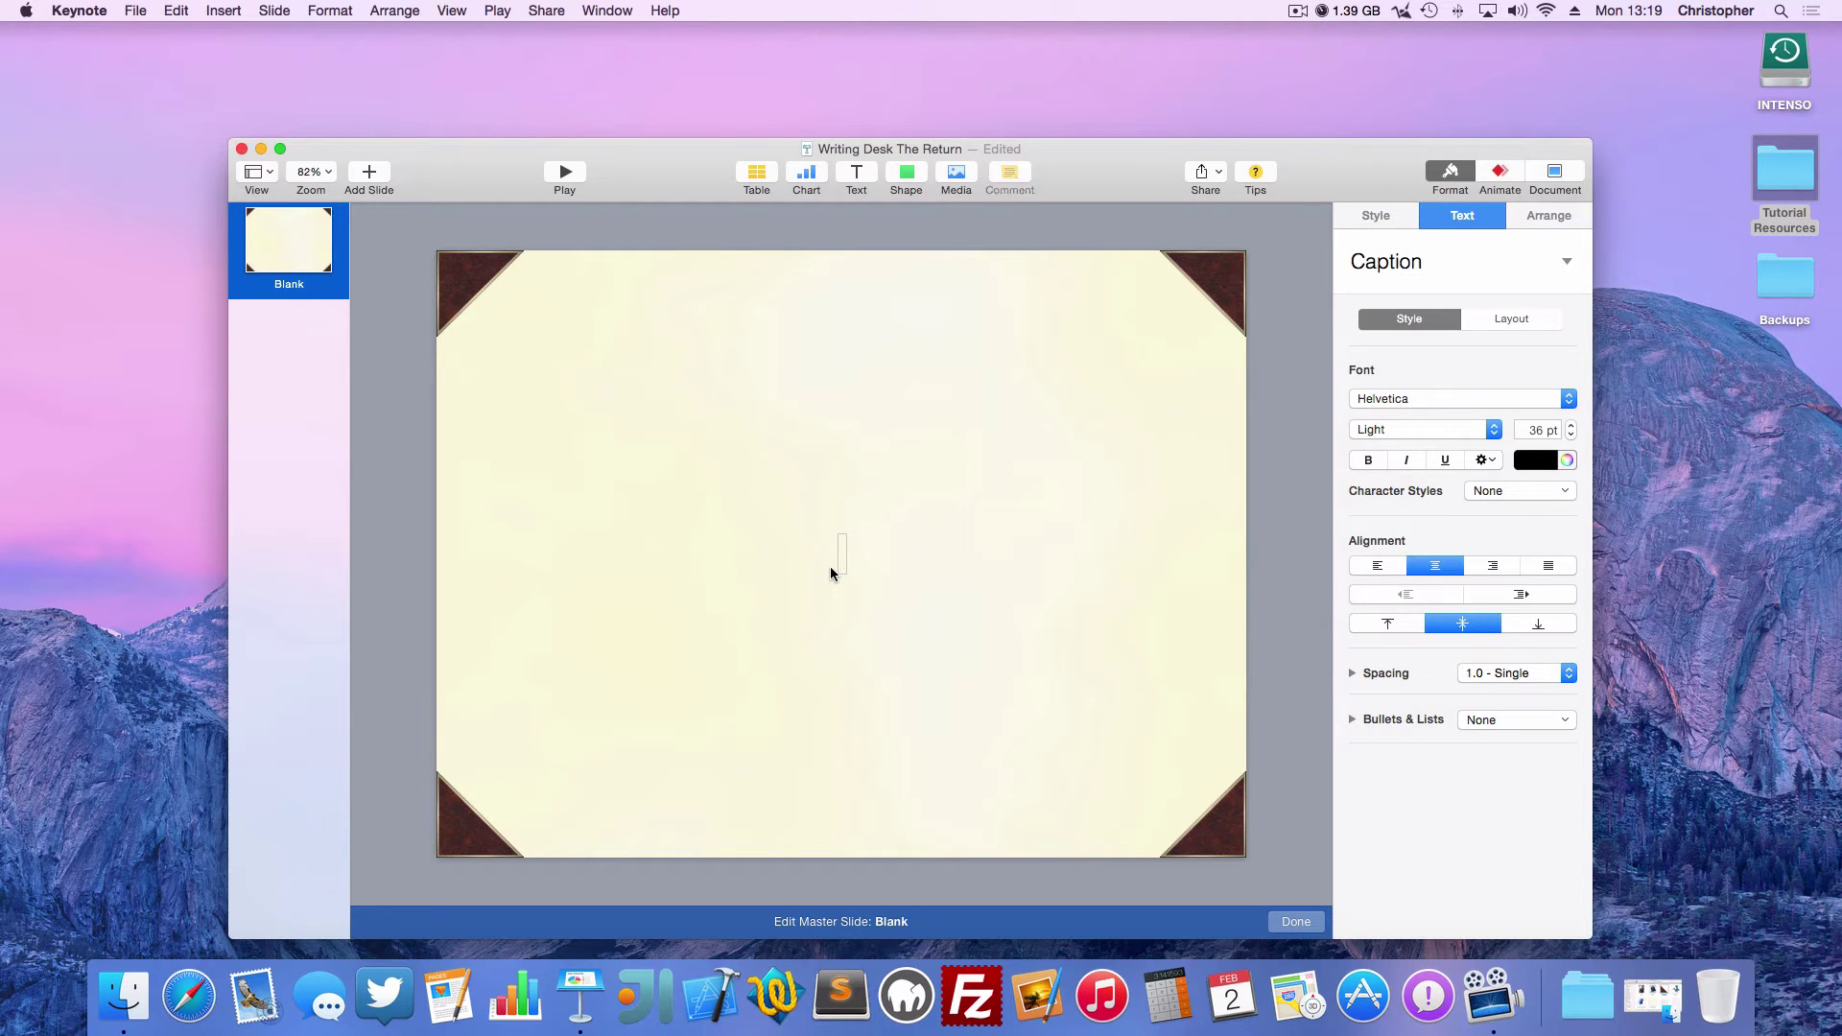
type("www.TheInk")
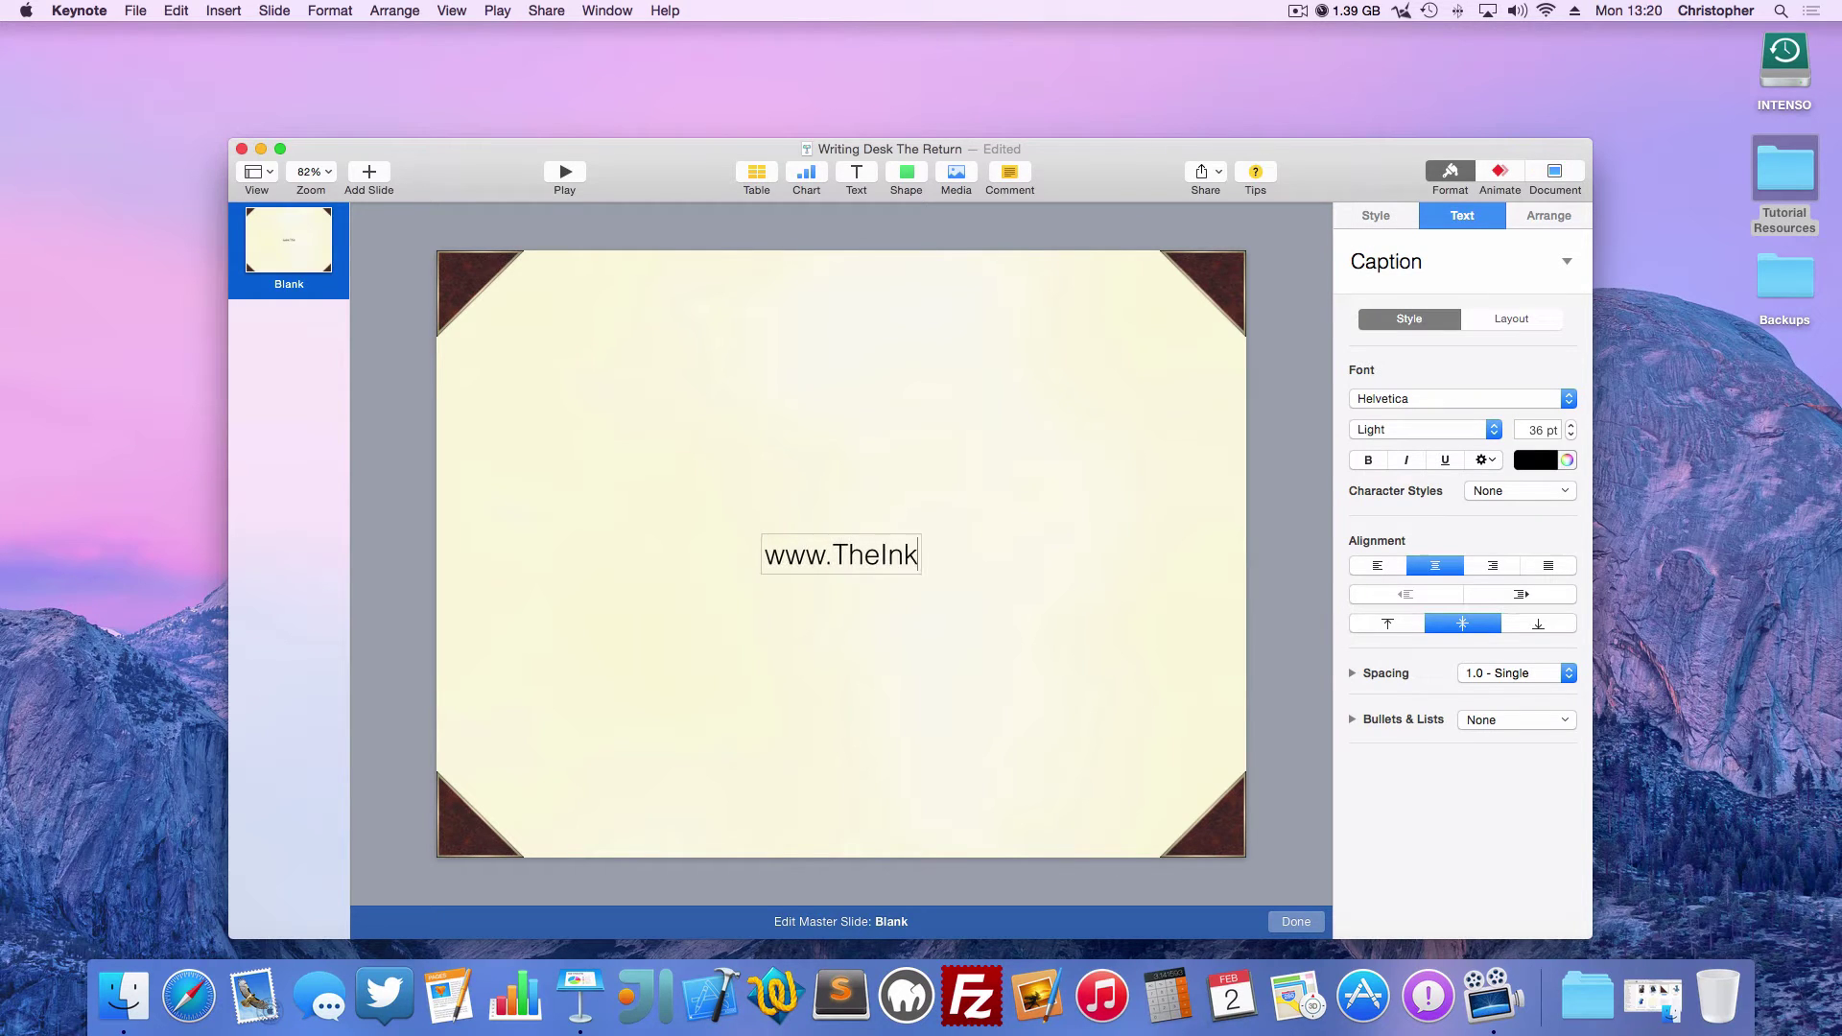
type("Slinger.co.uk")
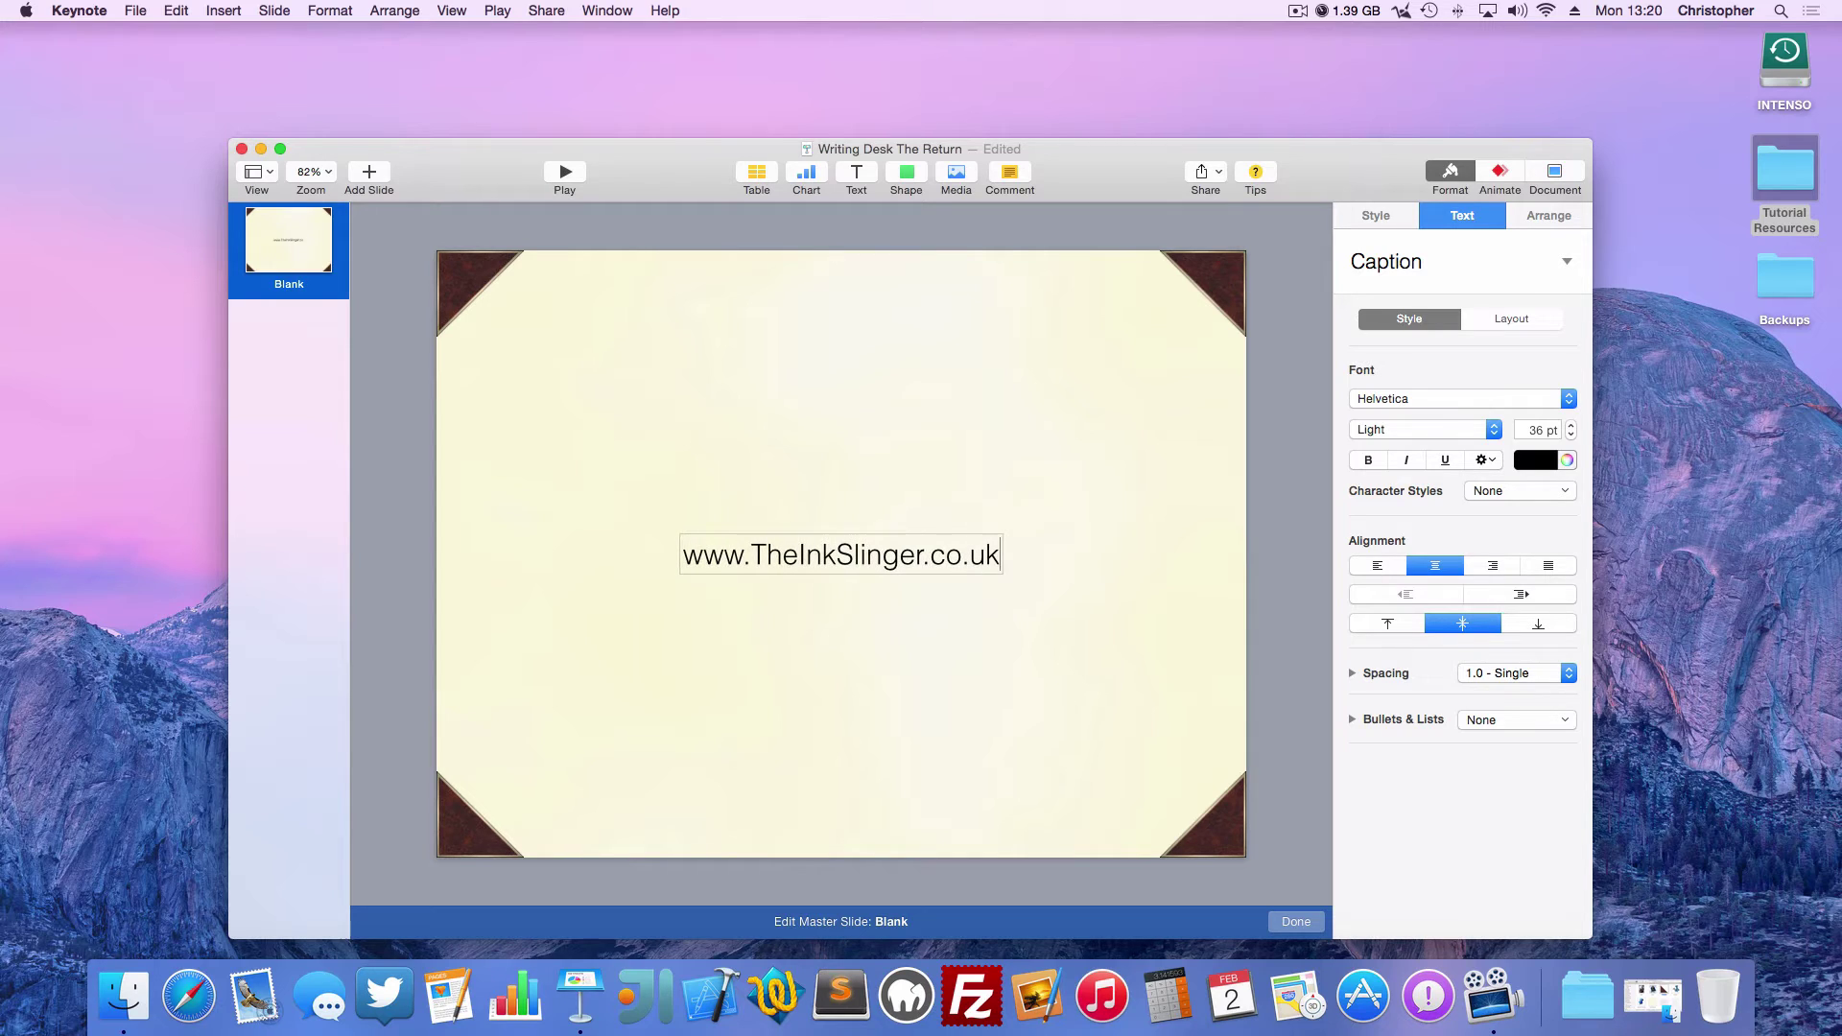
Format the URL text in blue Lucida Calligraphy
left_click_drag(682, 553, 1013, 553)
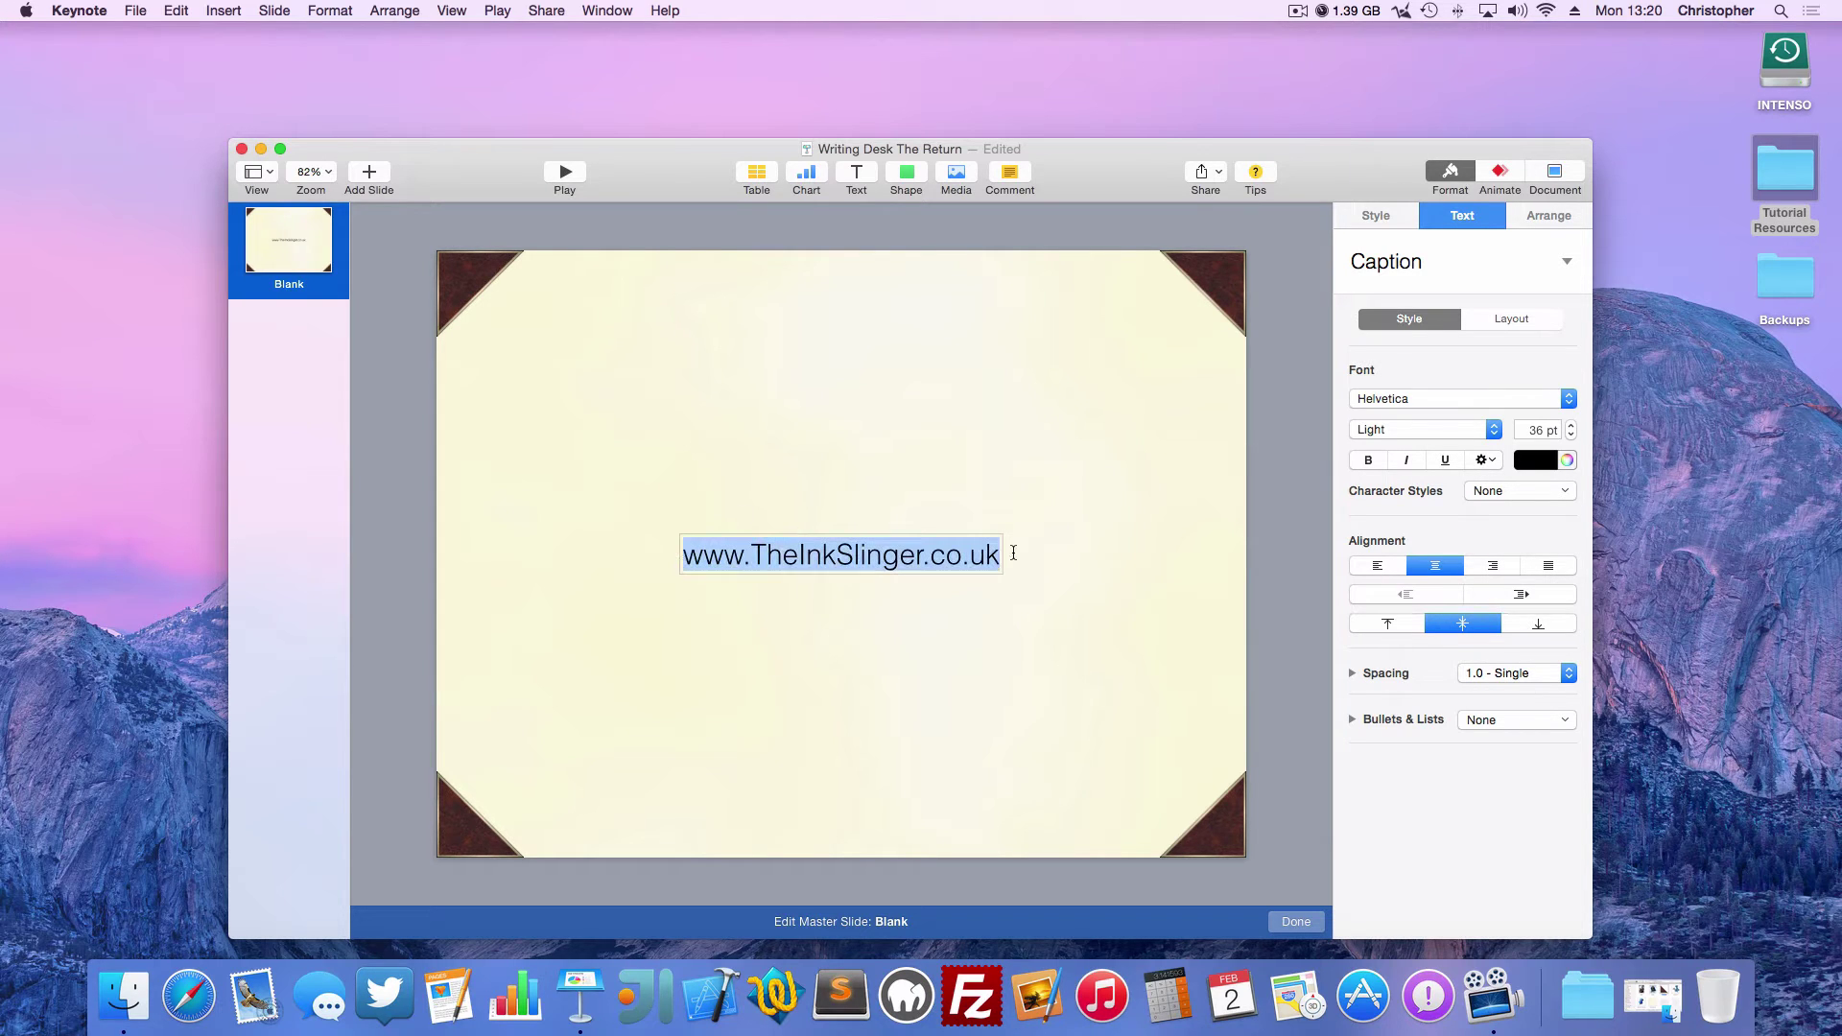
left_click(1454, 398)
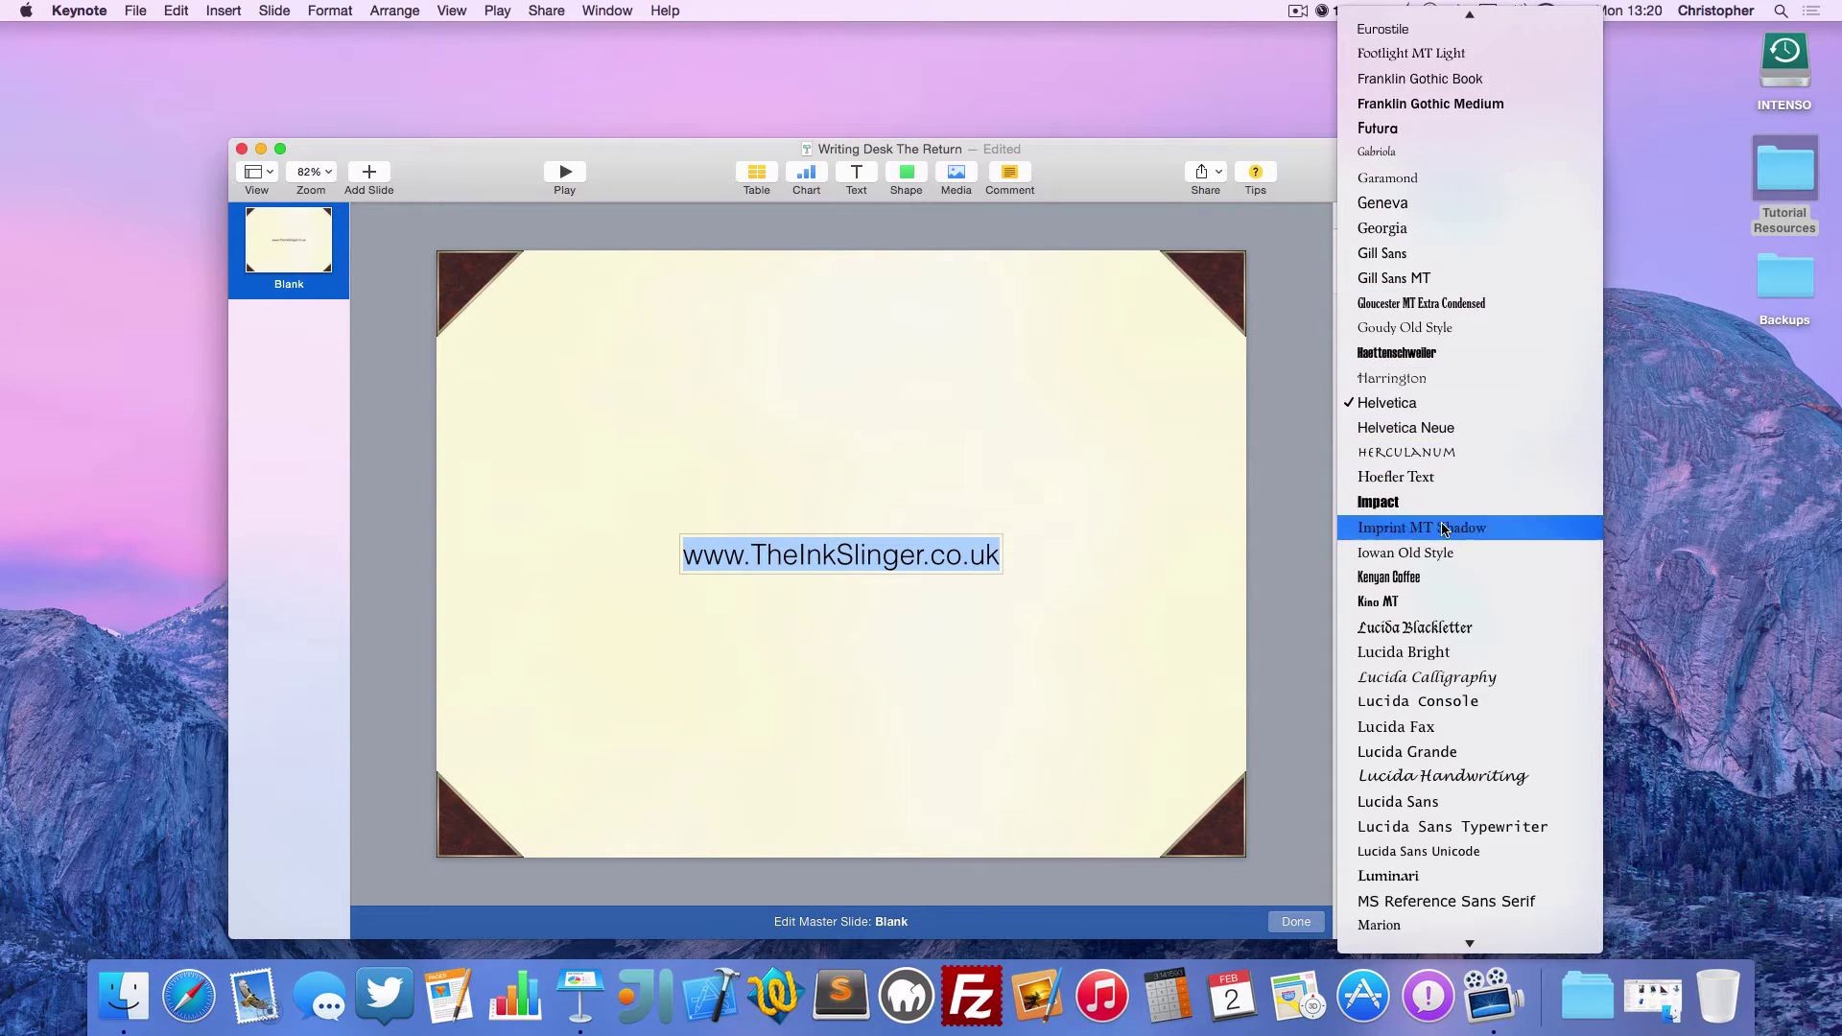
left_click(1446, 676)
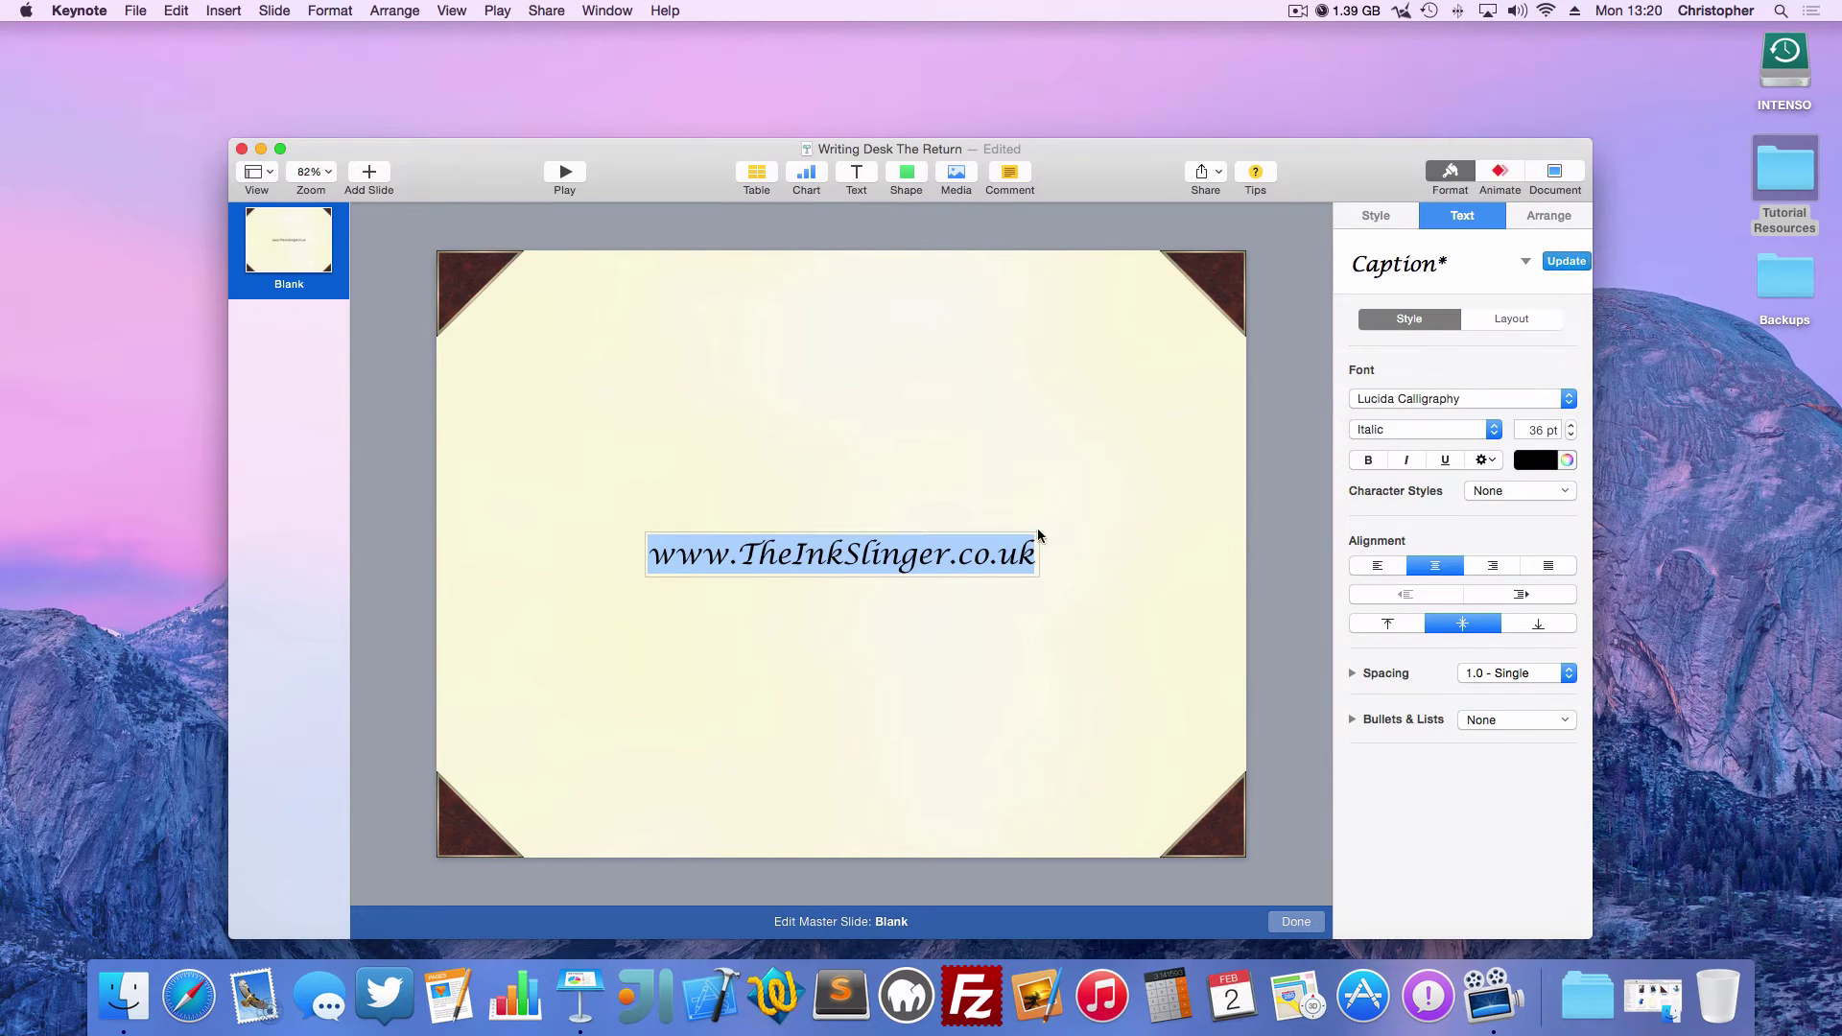
left_click(1566, 459)
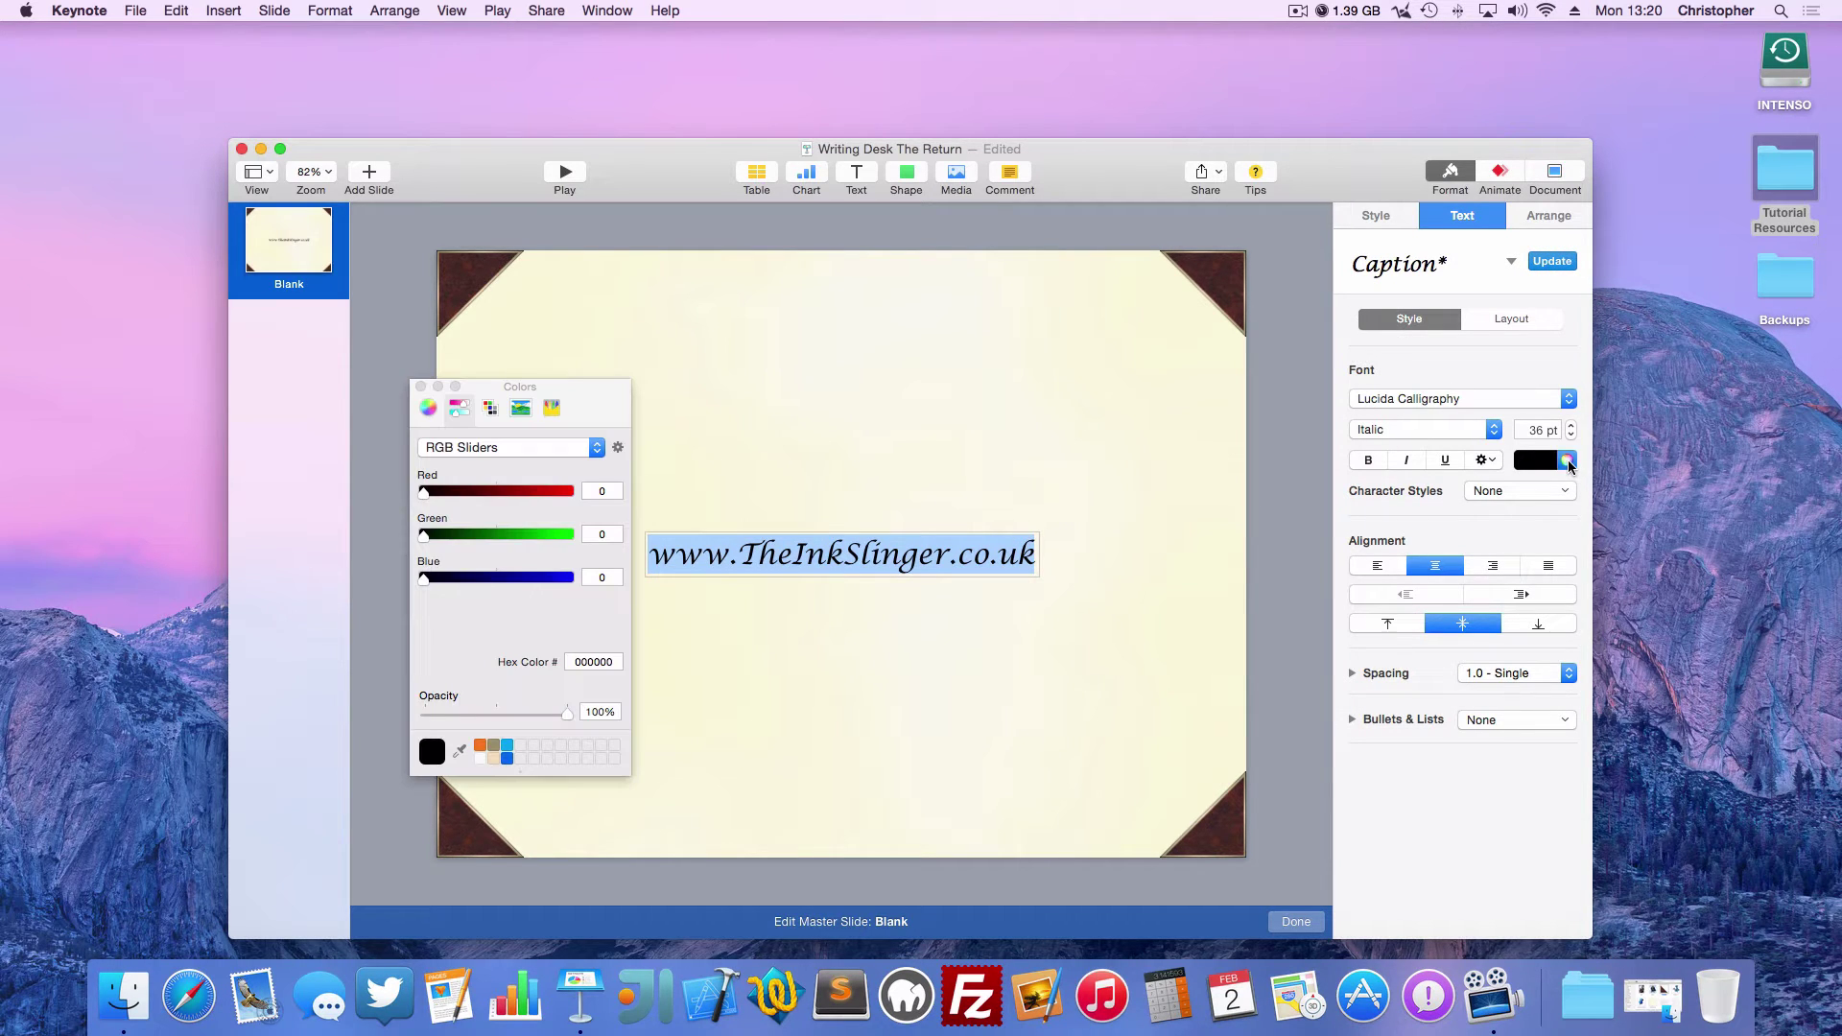
left_click(508, 758)
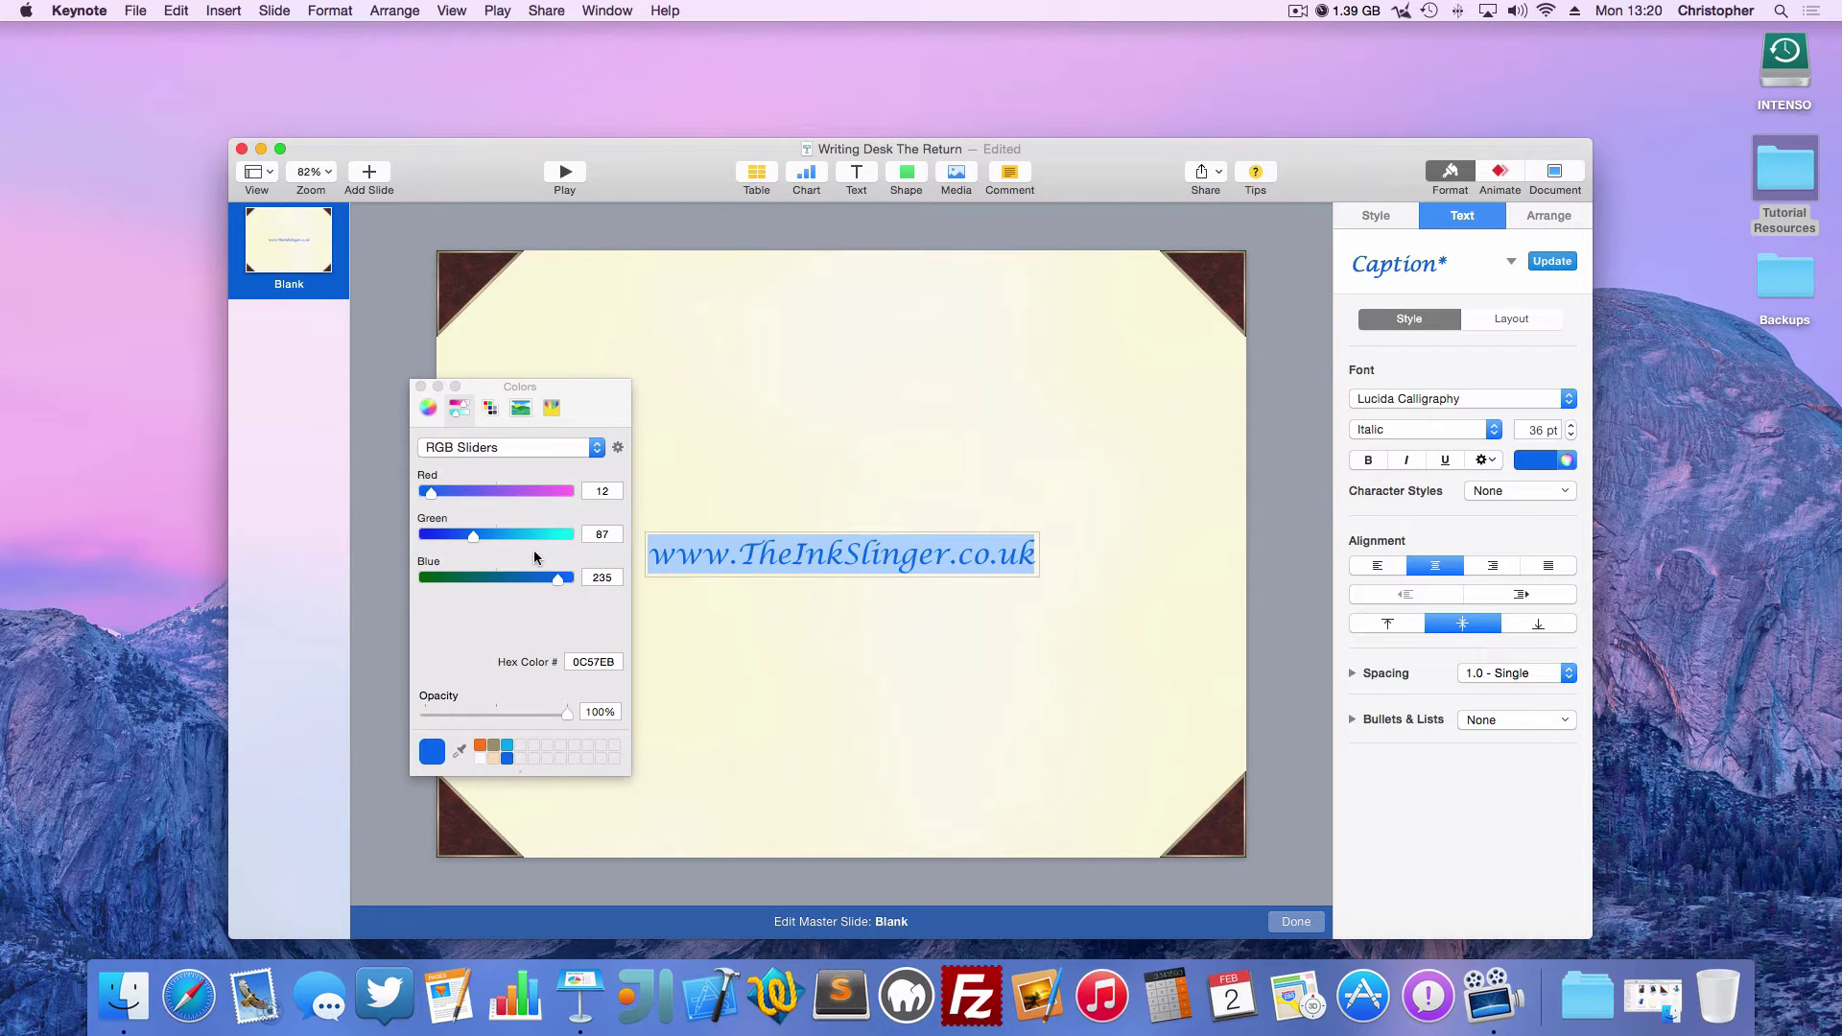
left_click(420, 387)
left_click(758, 408)
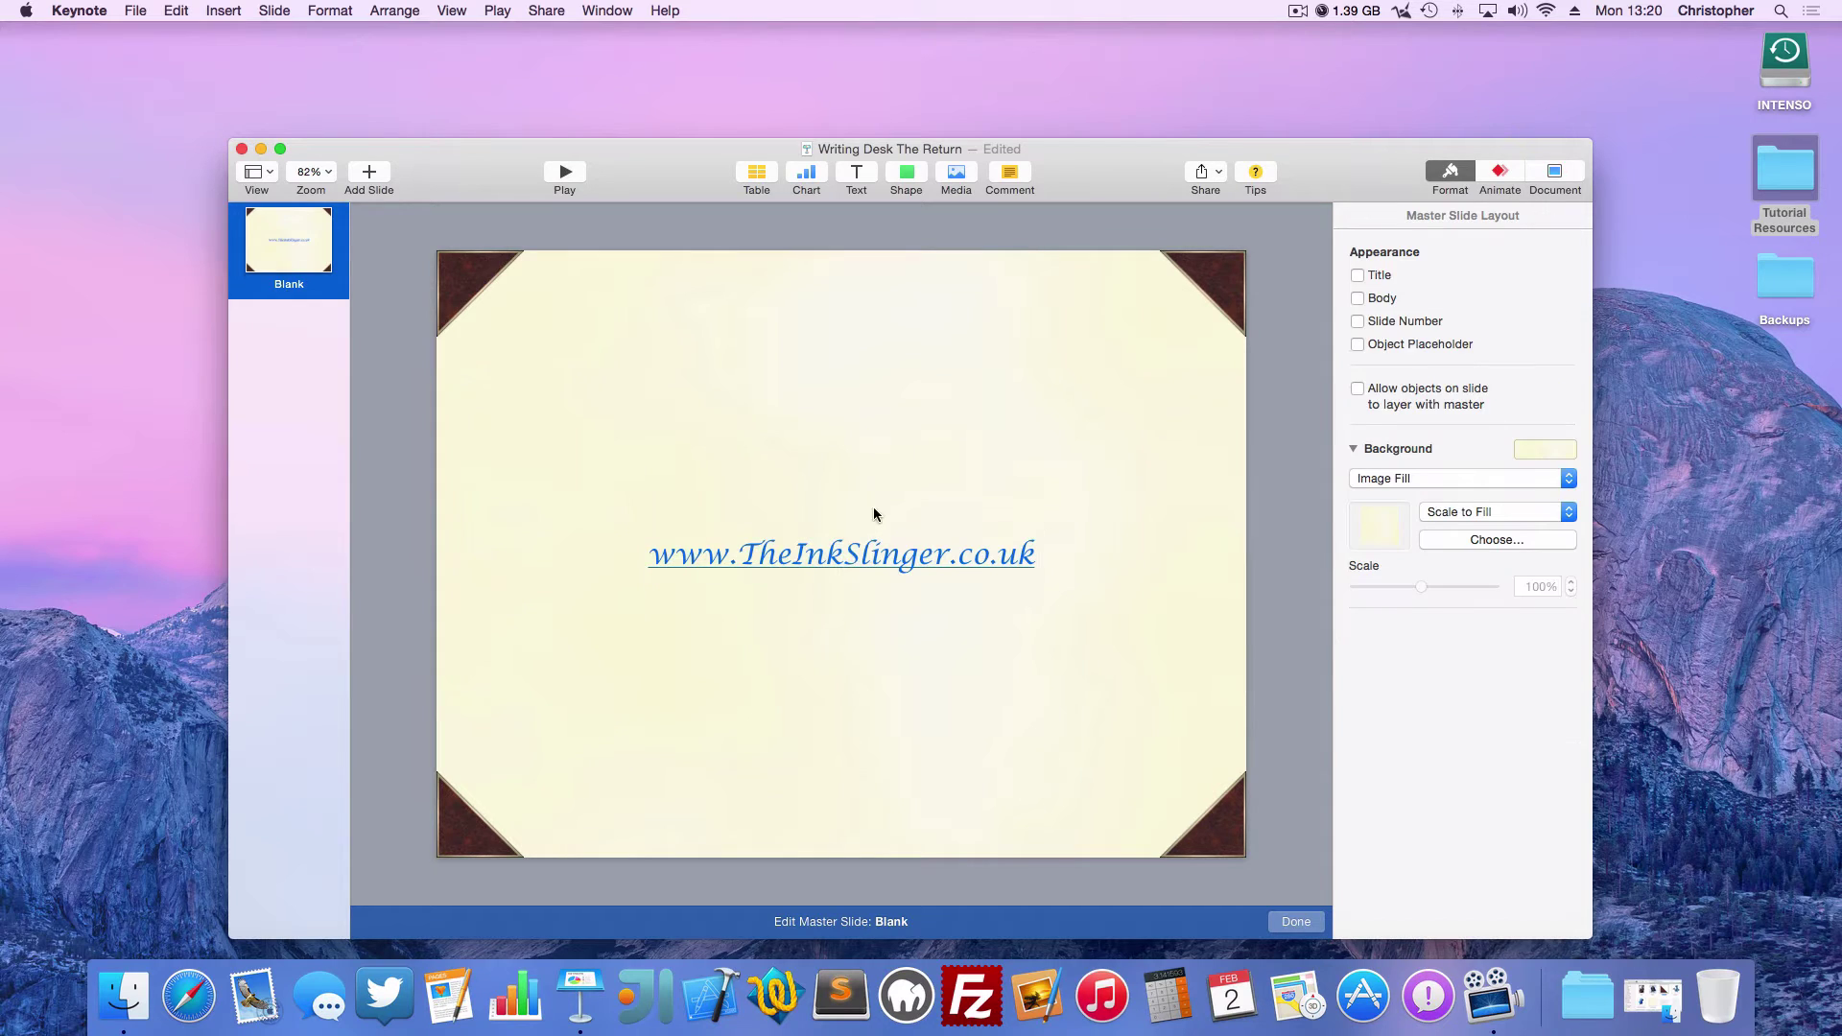
left_click(831, 572)
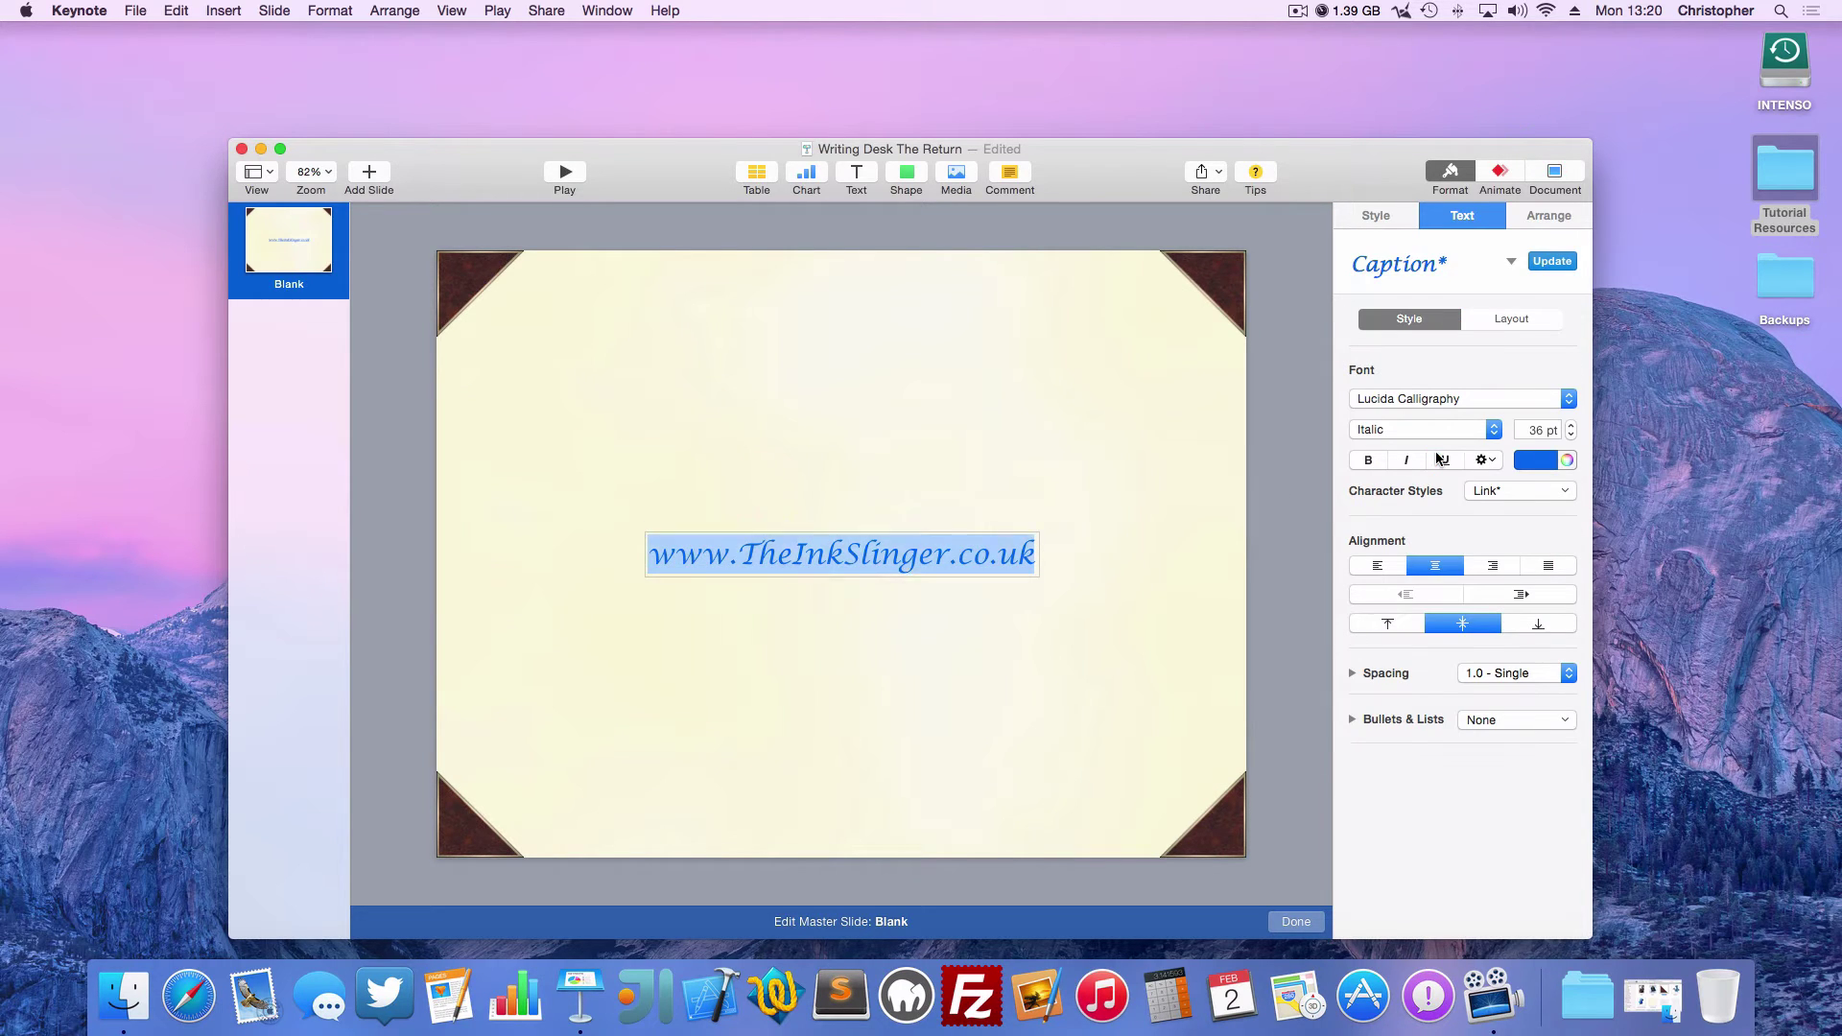
key("Escape")
left_click(840, 488)
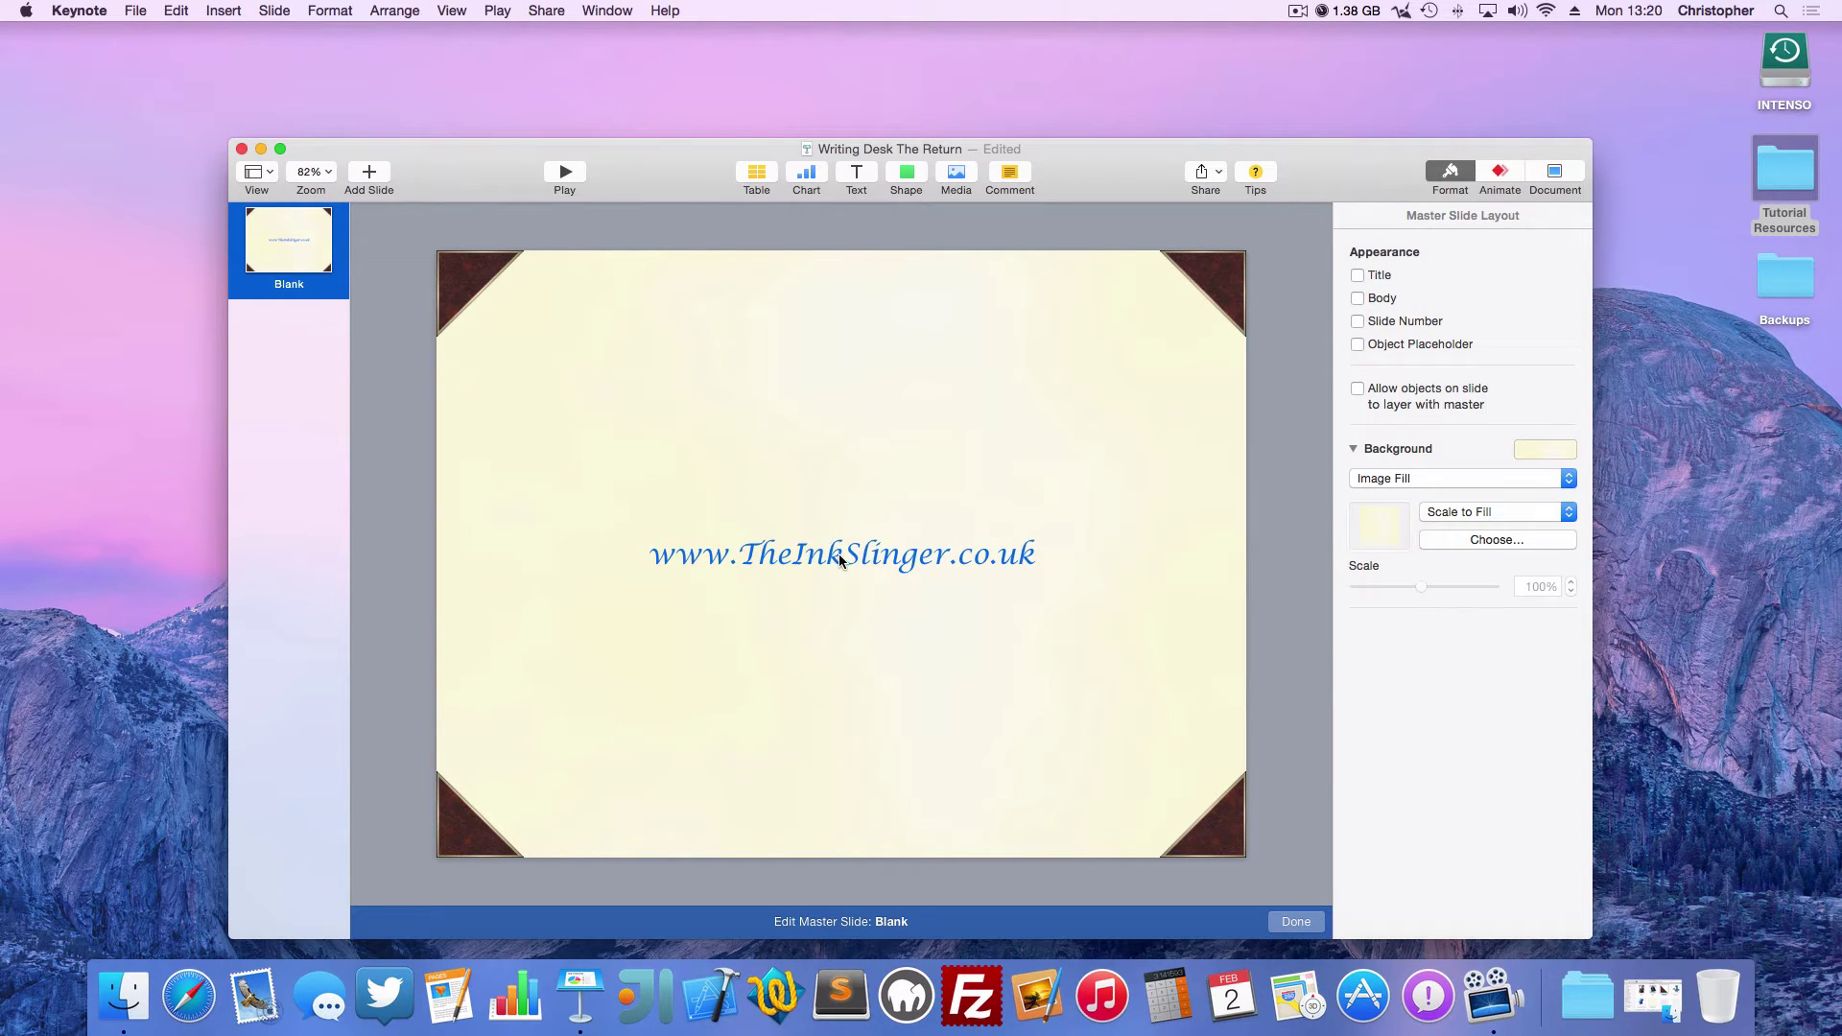
Move the URL box to the slide's bottom edge and shrink its text to 32 pt
left_click_drag(838, 554, 843, 831)
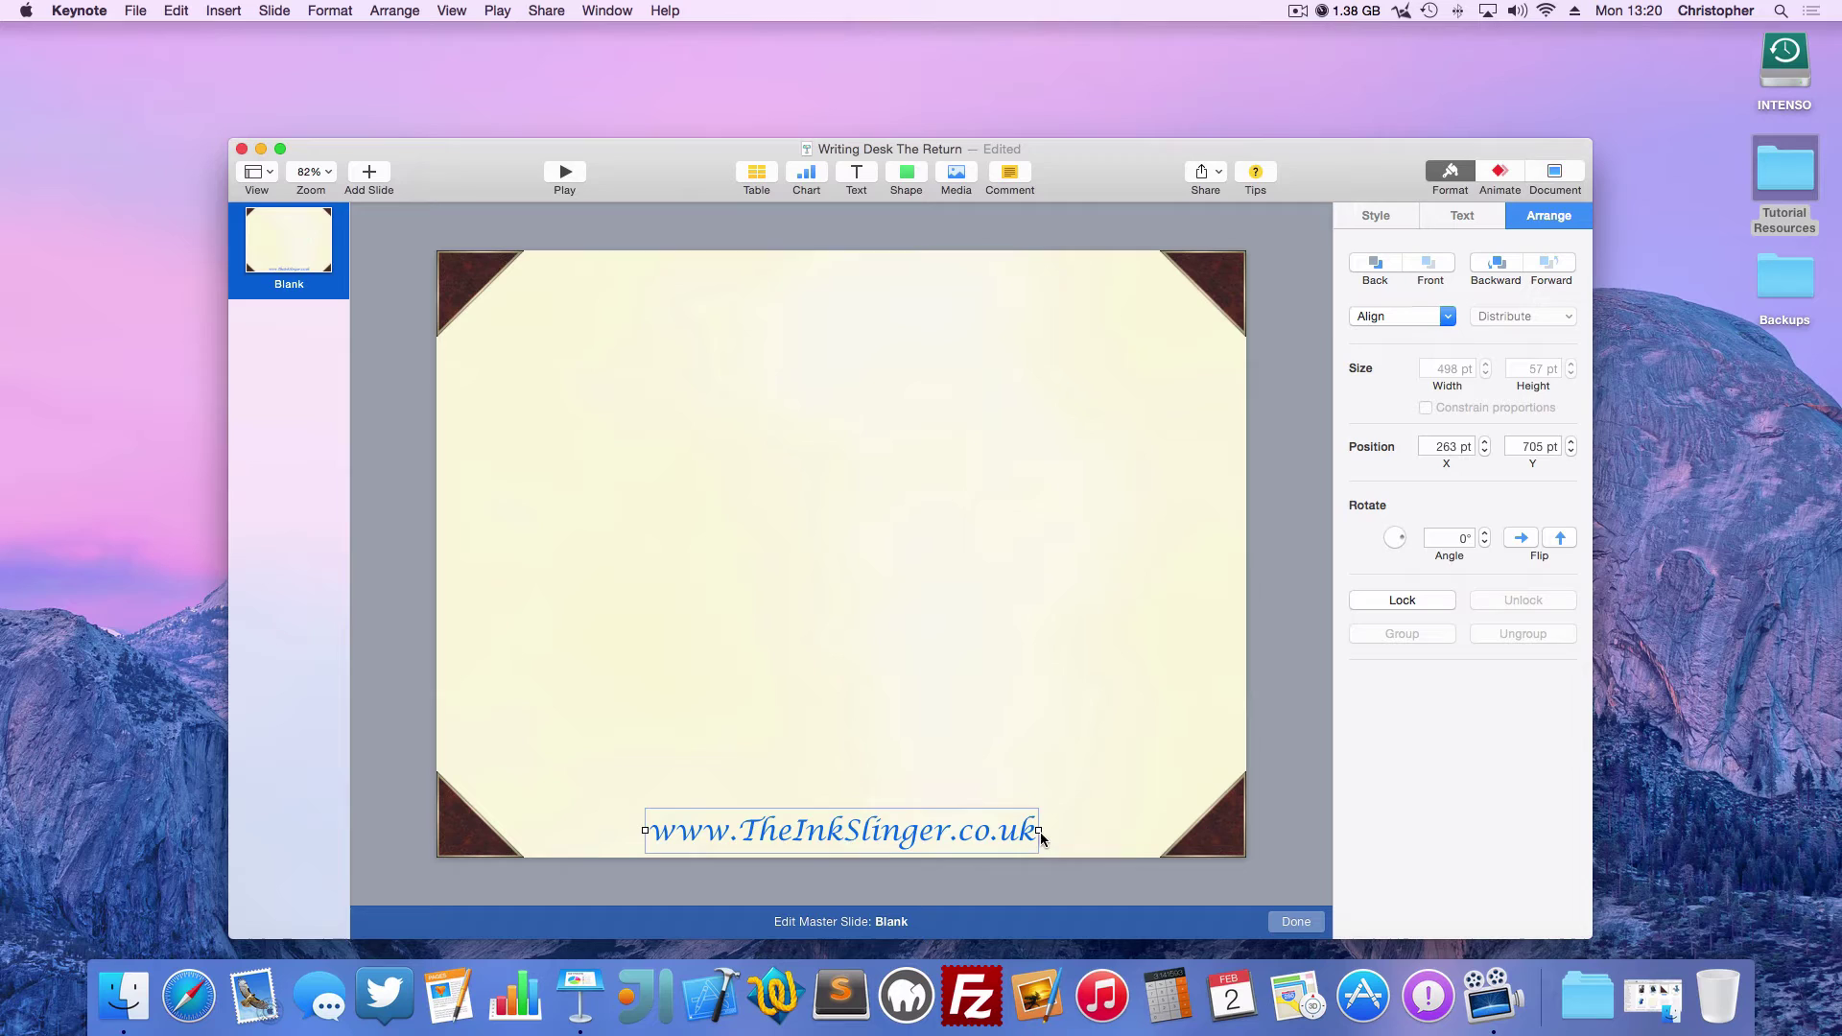
mouse_move(1040, 831)
left_mouse_down()
mouse_move(1005, 826)
mouse_move(1038, 826)
left_mouse_up()
left_click(856, 827)
key("super+a")
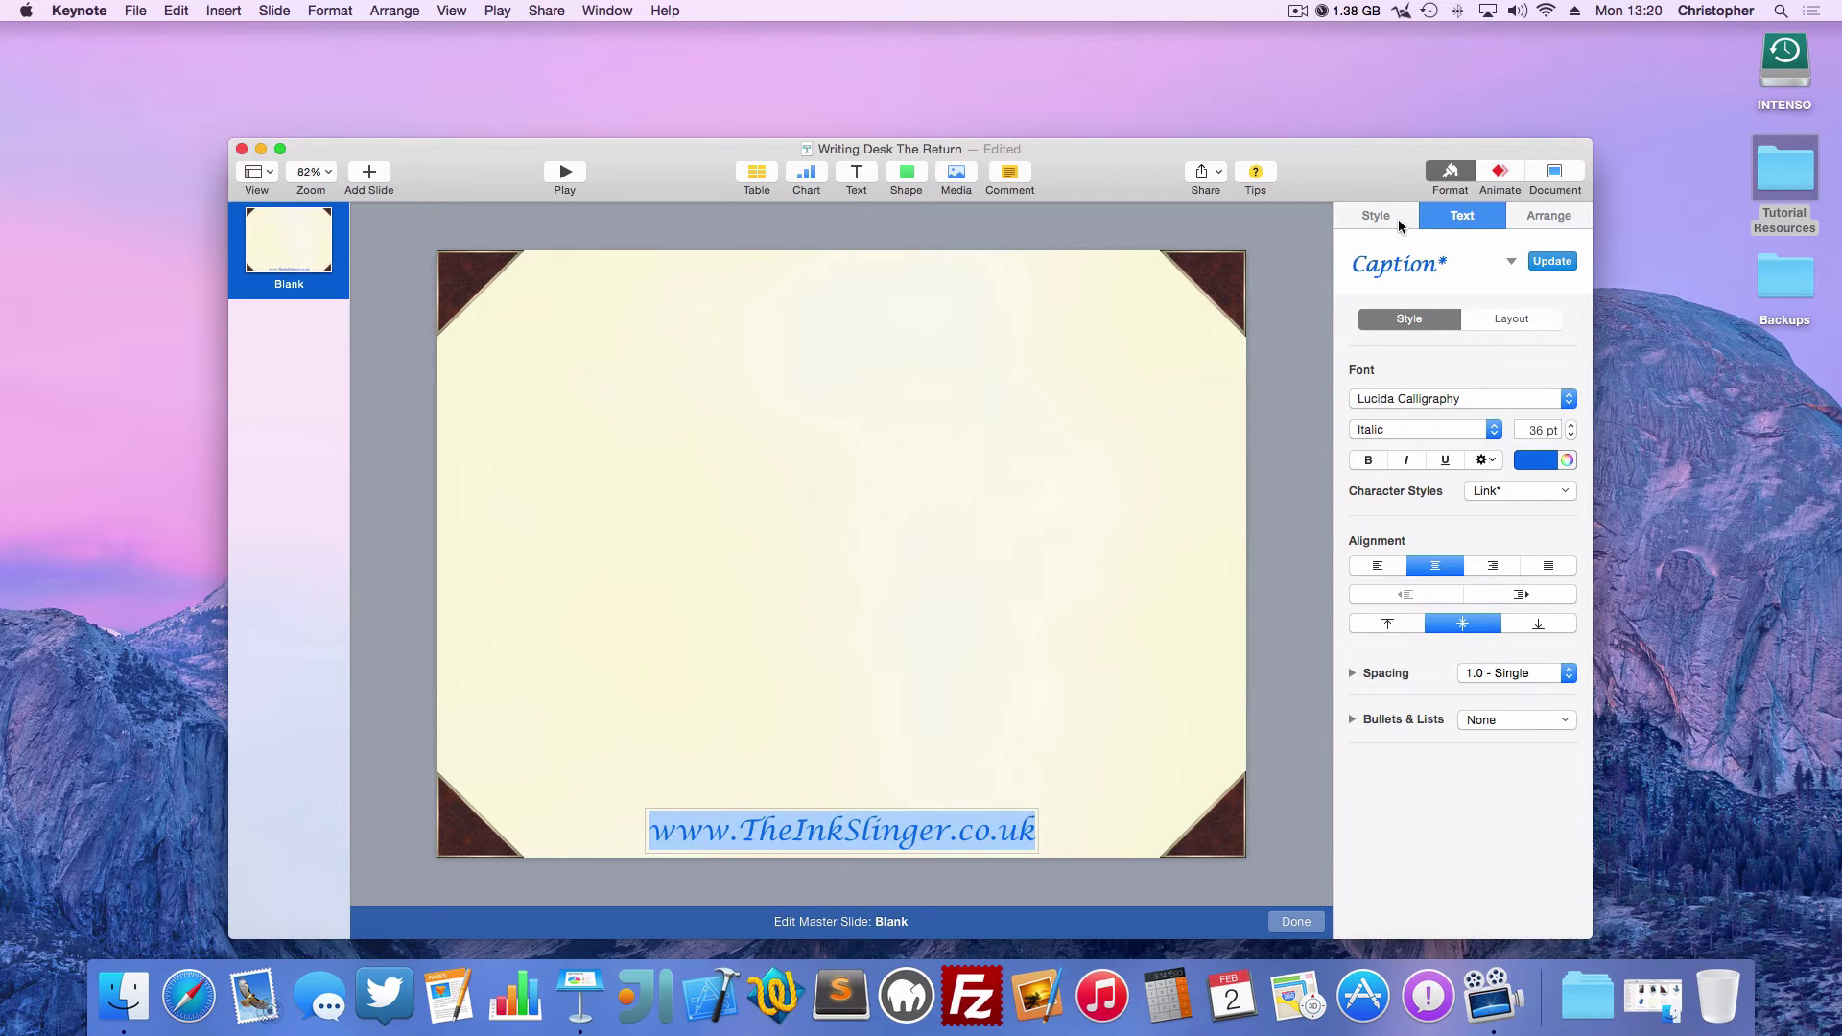
left_click(1570, 436)
left_click(1570, 436)
left_click(1570, 436)
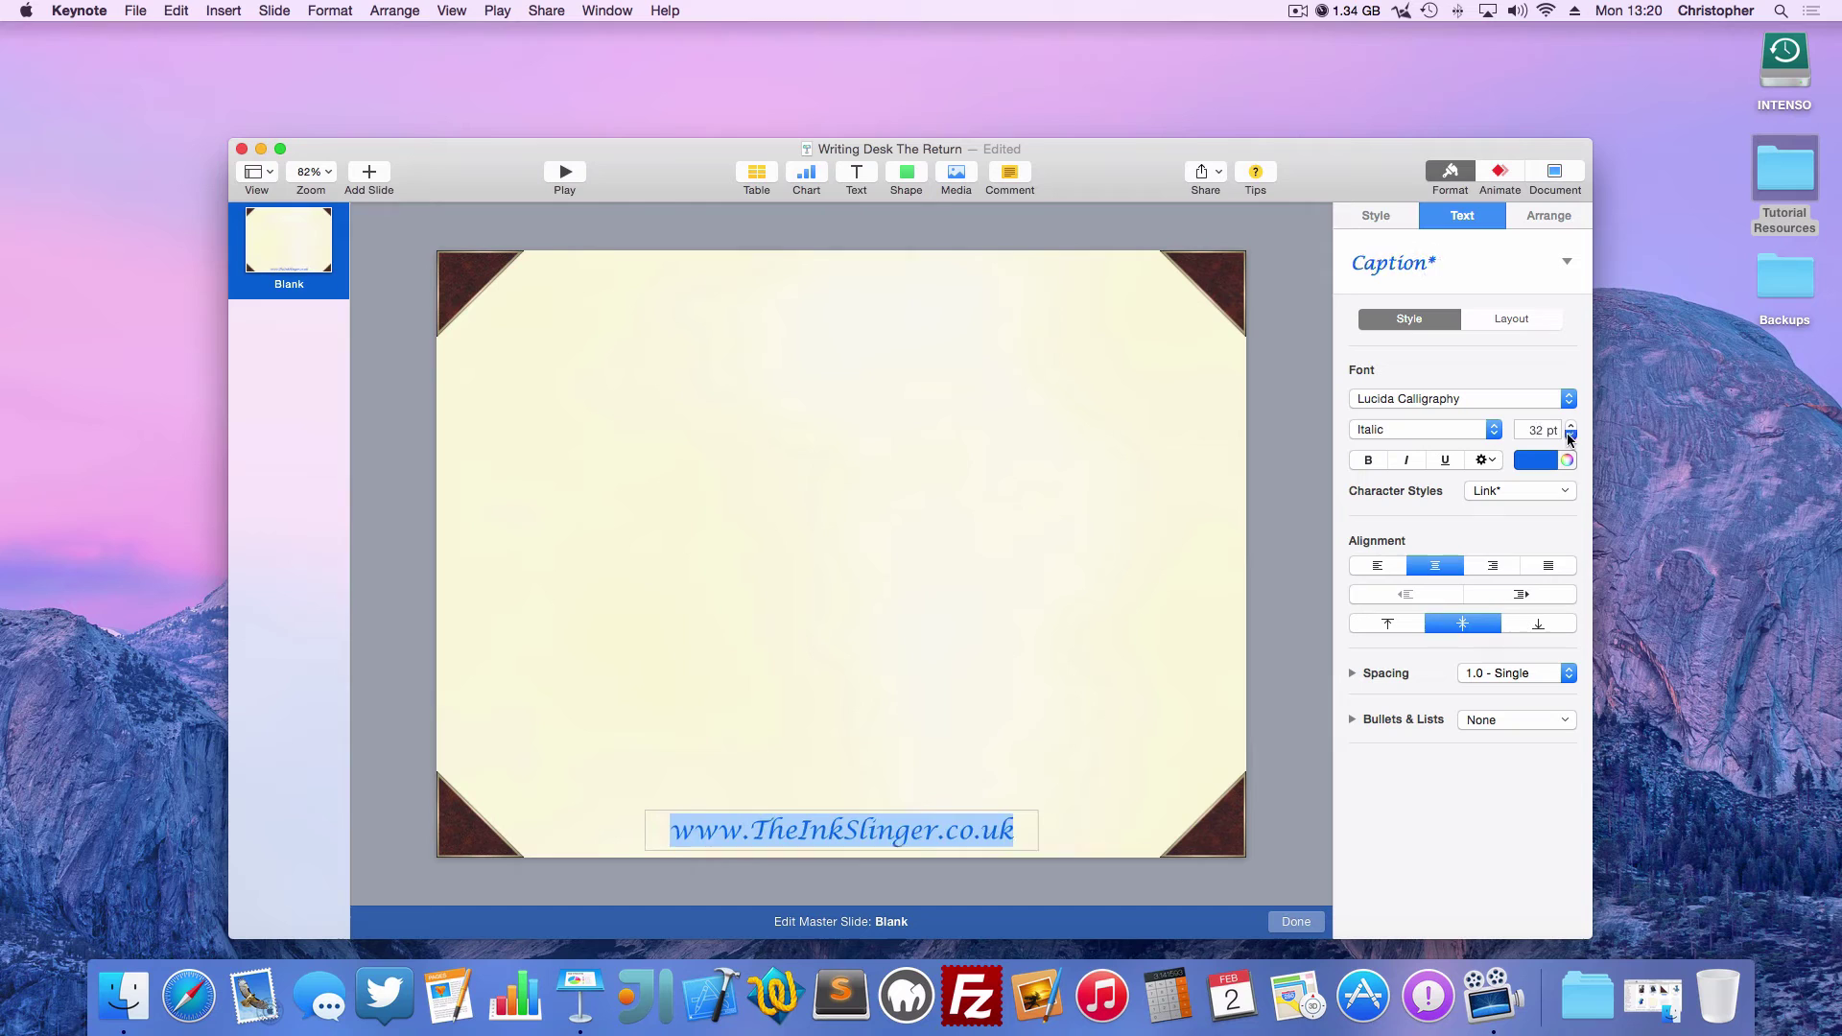
left_click(1567, 434)
left_click(1568, 434)
Nudge the URL box into the bottom centre of the slide
left_click(872, 796)
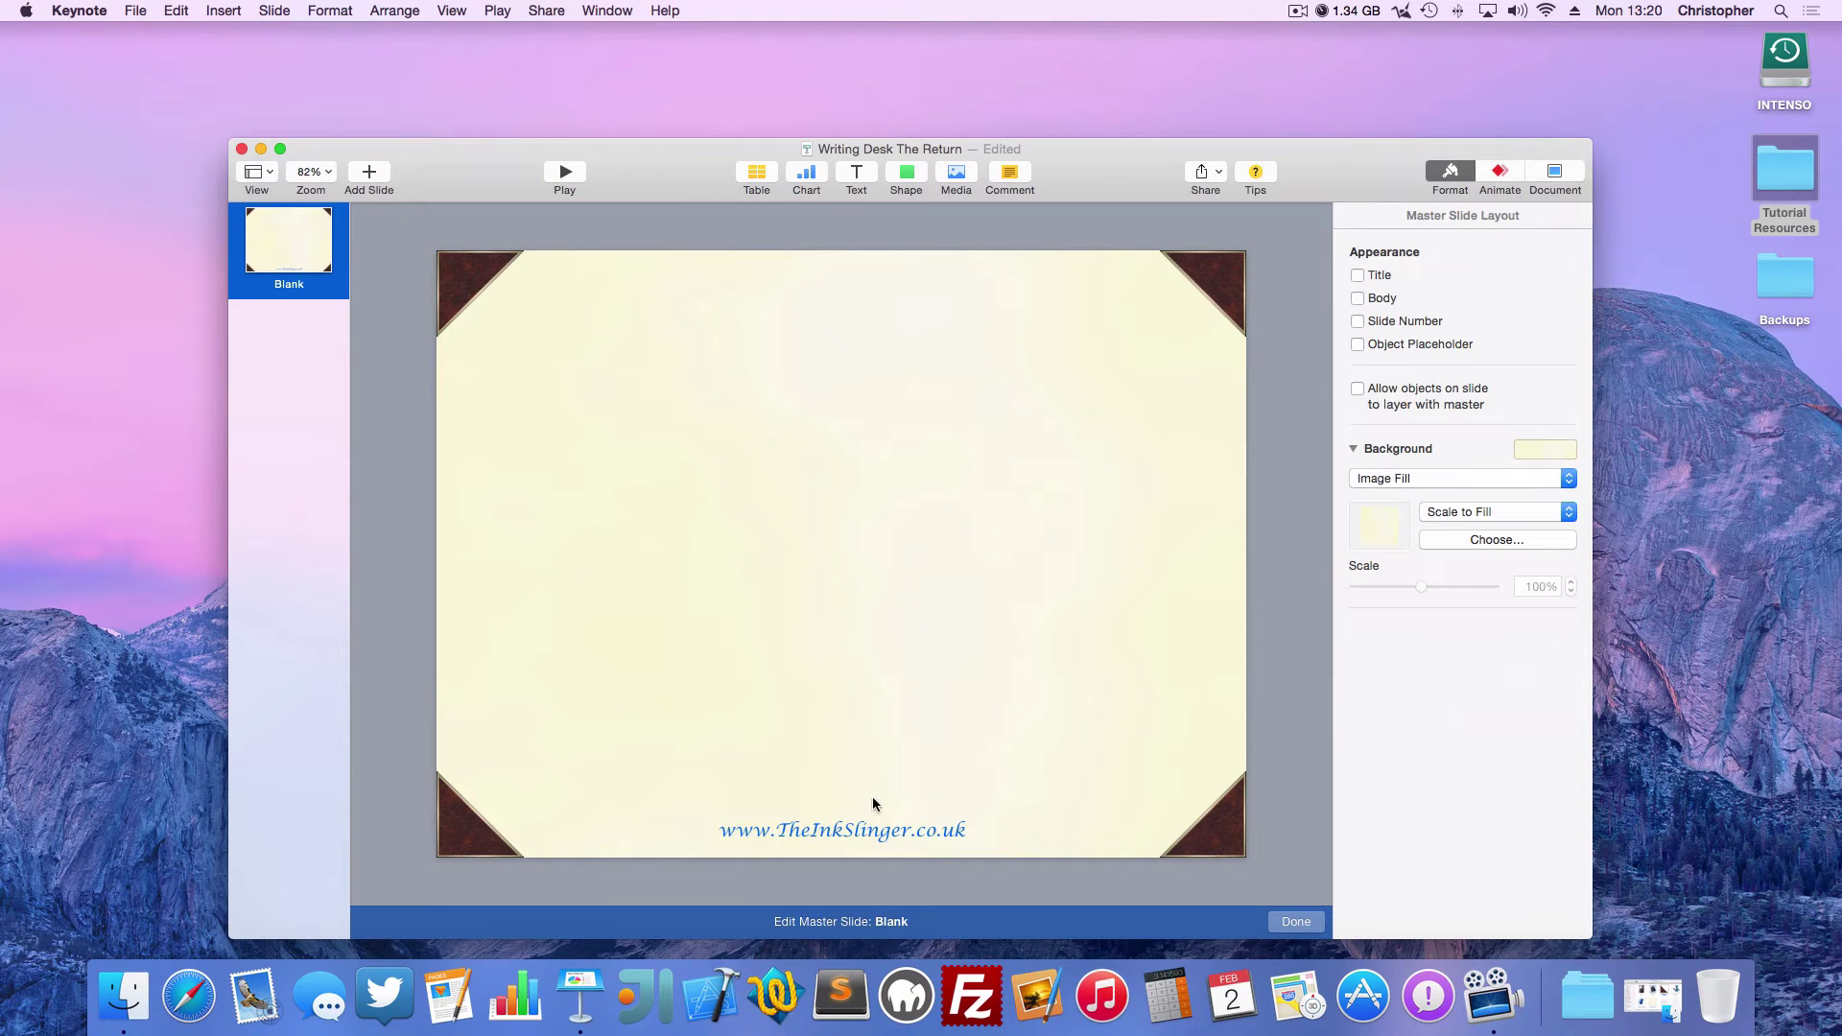
left_click(888, 832)
left_click_drag(888, 833, 884, 842)
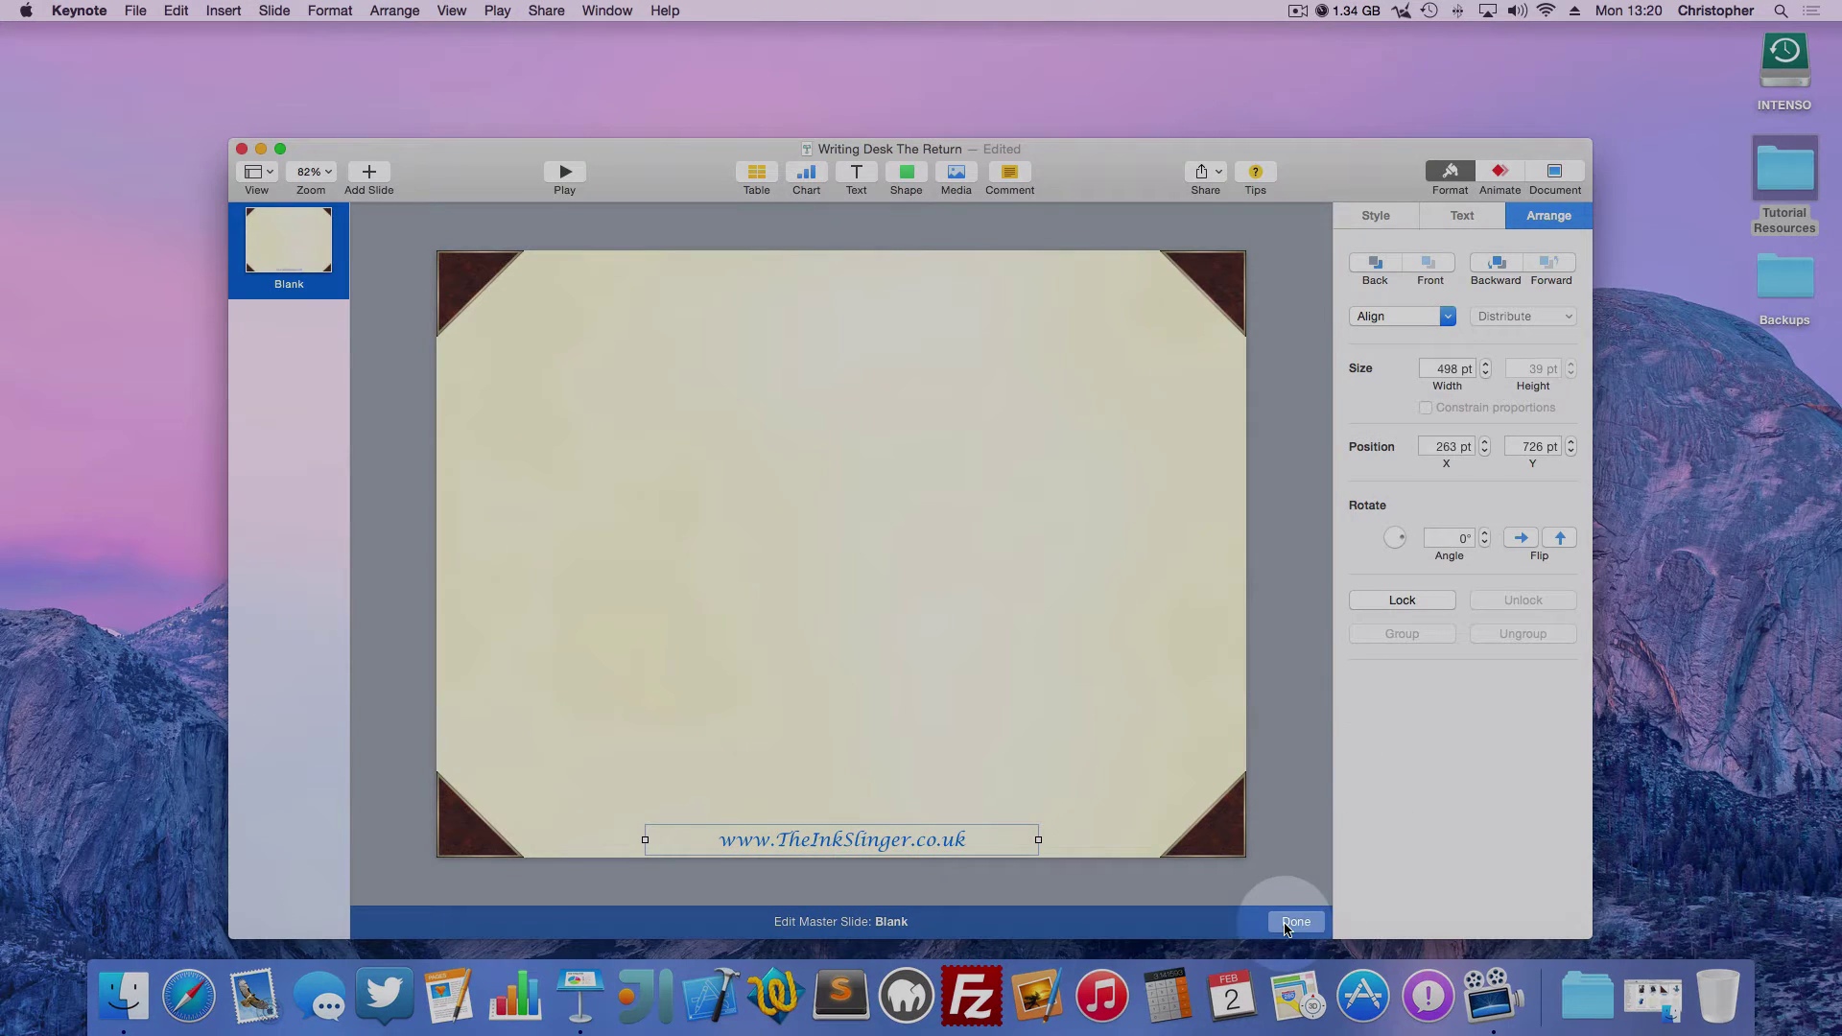
Leave master editing and add two new slides based on the Blank master
left_click(1290, 922)
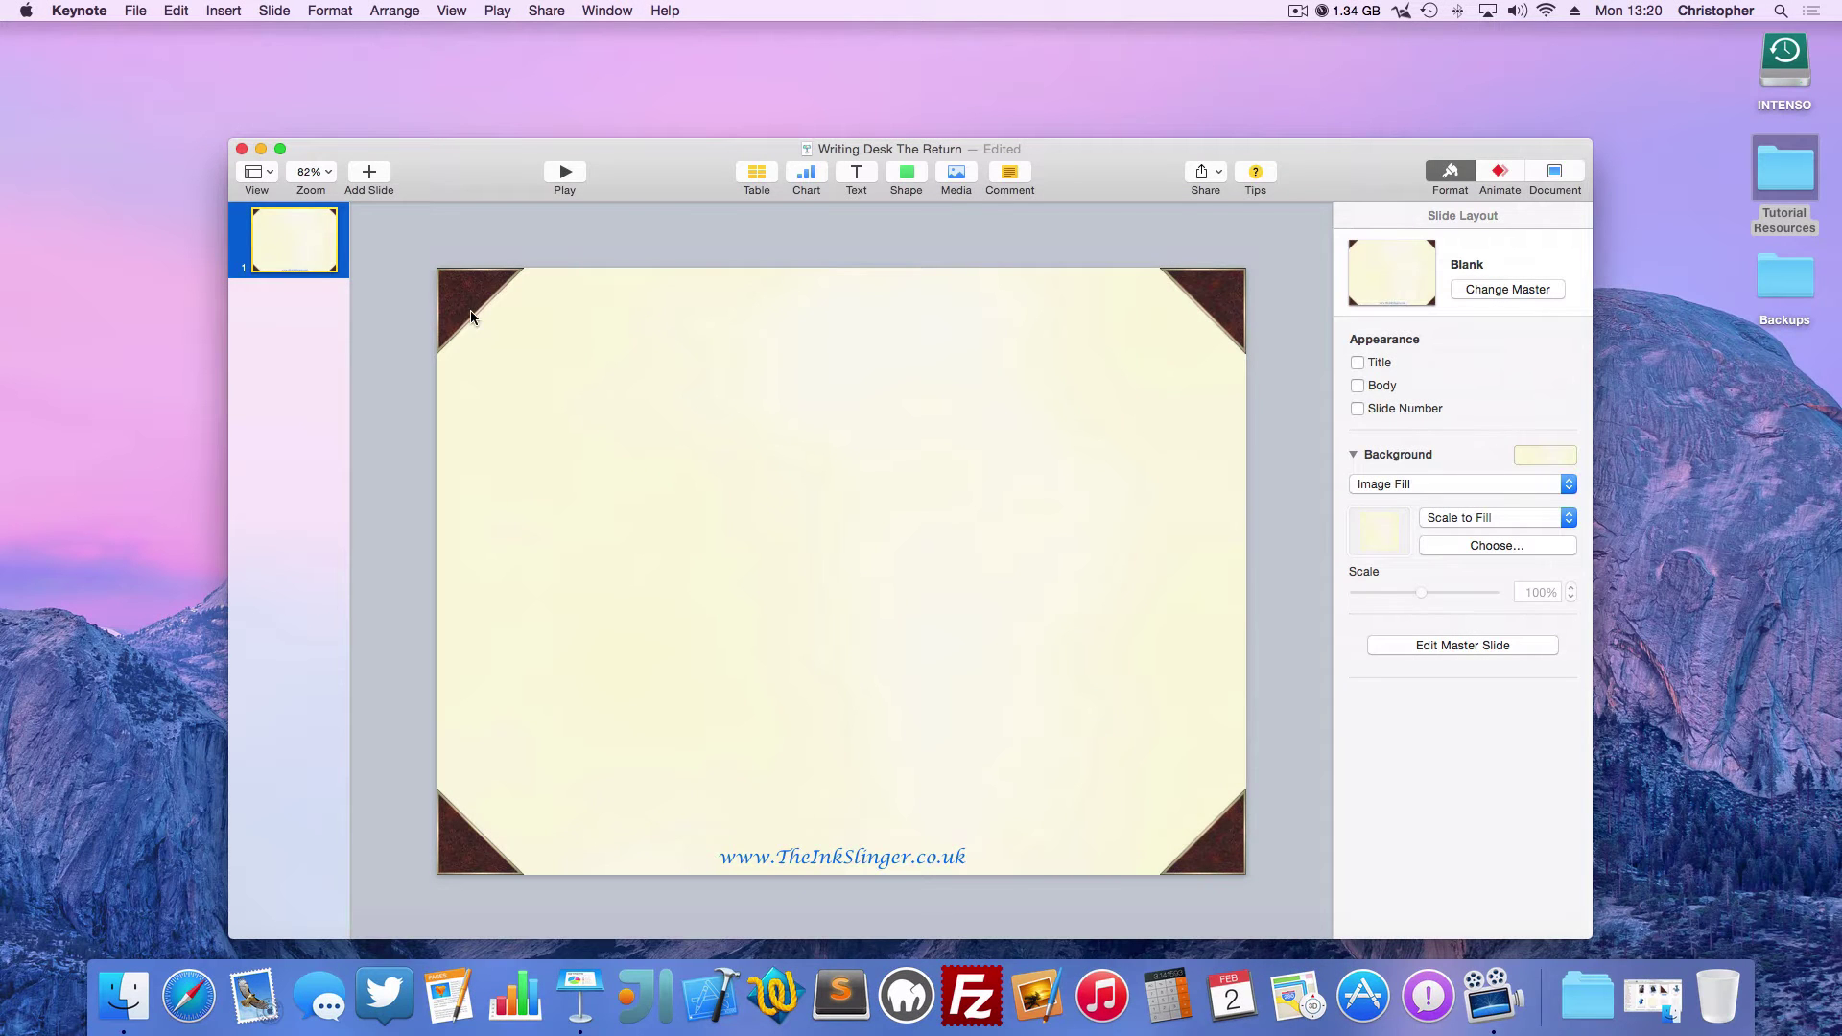
left_click(371, 178)
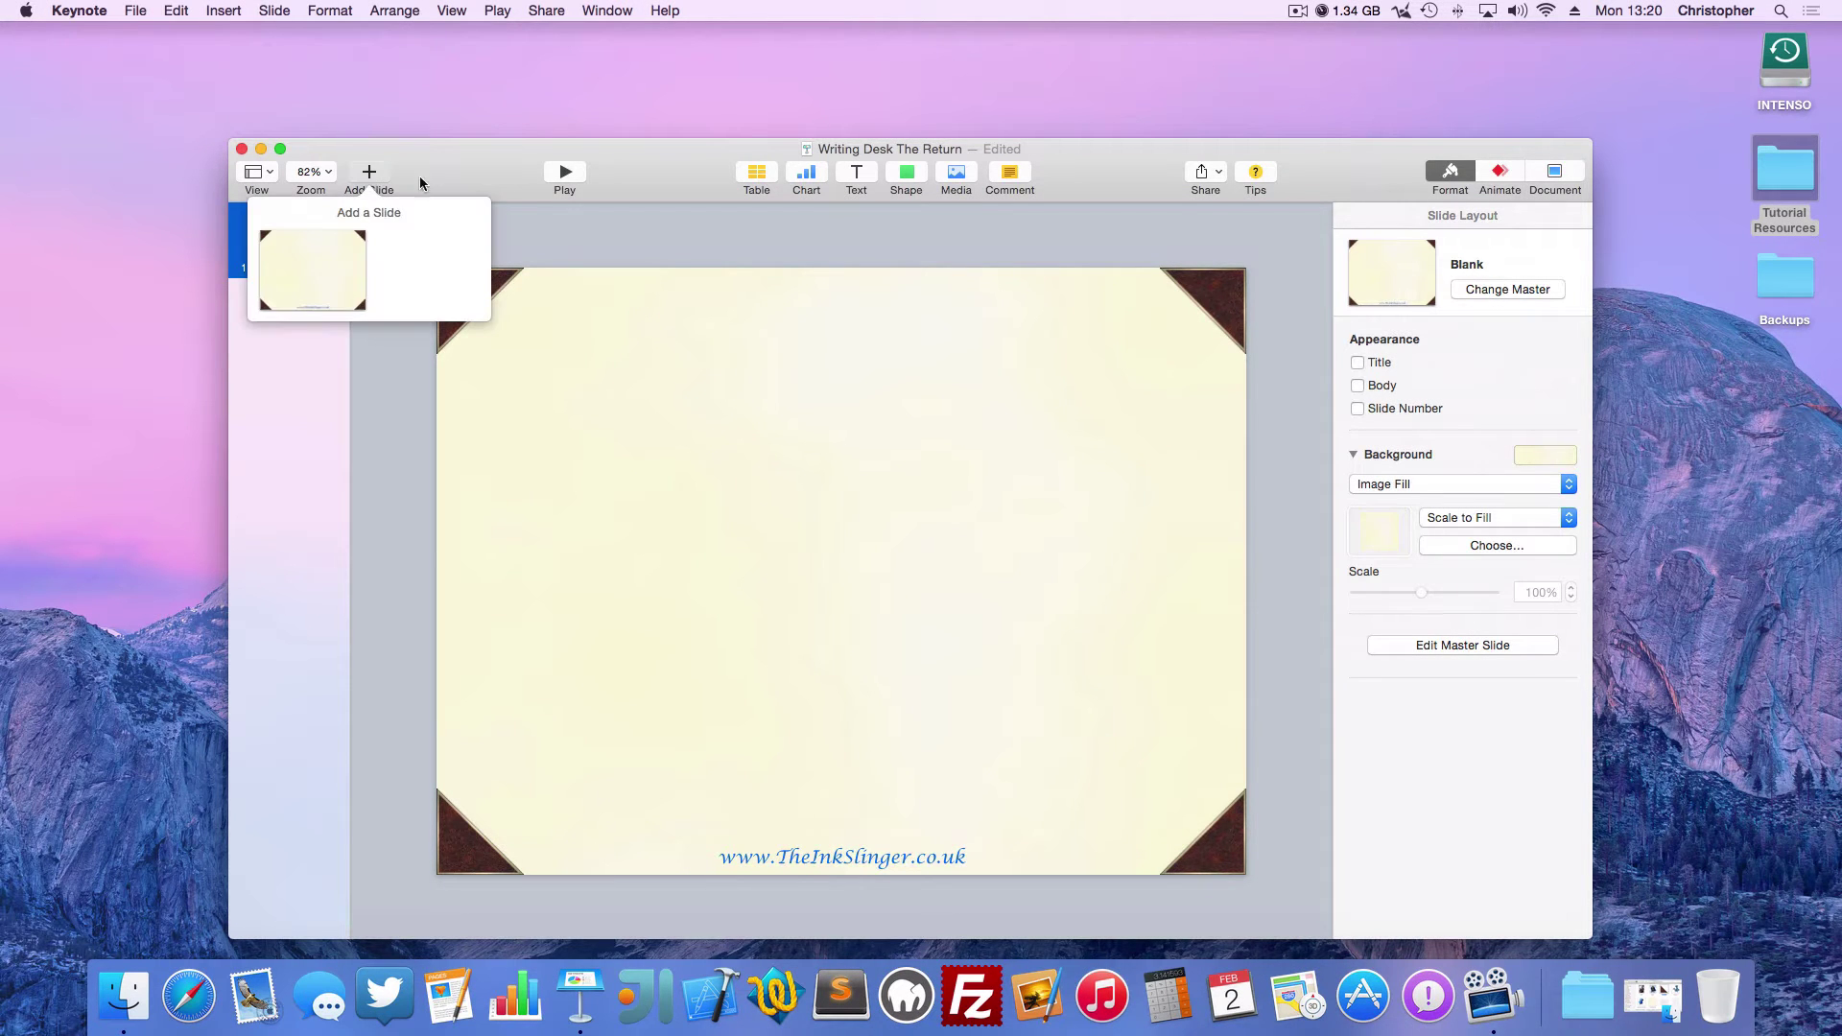
left_click(333, 285)
left_click(368, 183)
left_click(330, 254)
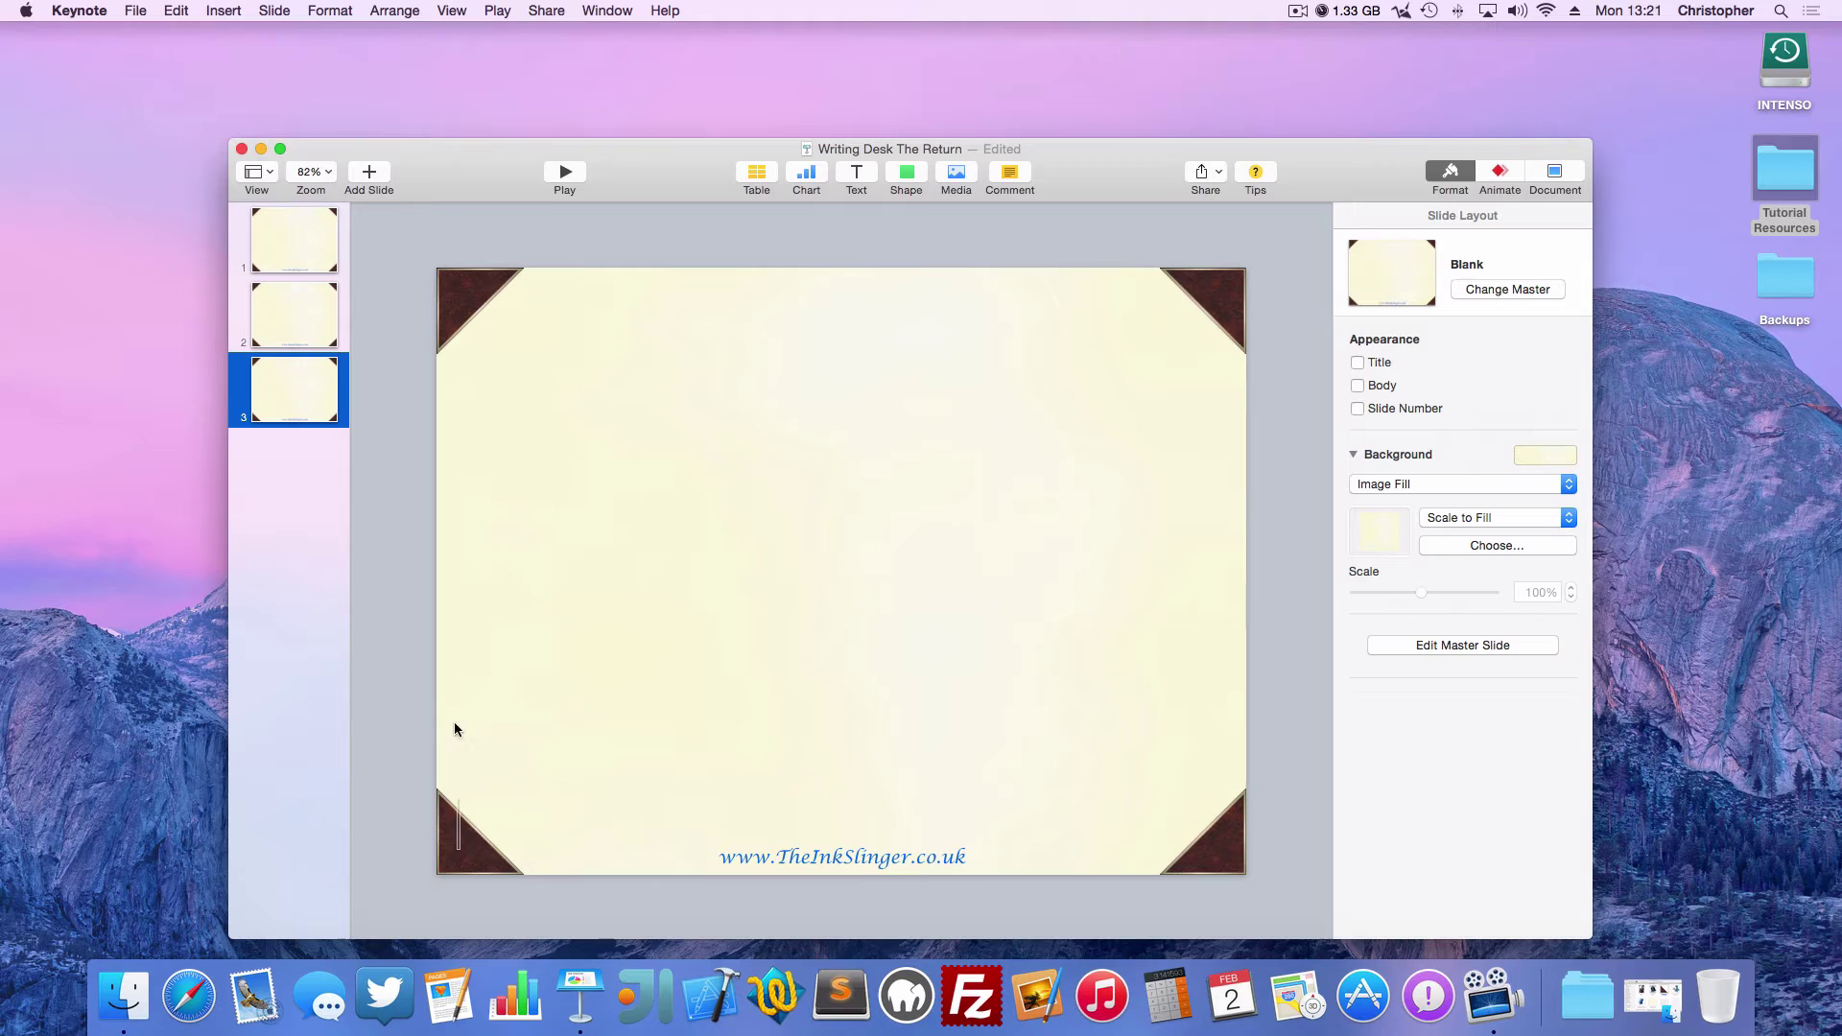
Dismiss the master-only warning and delete the two extra slides
left_click(830, 853)
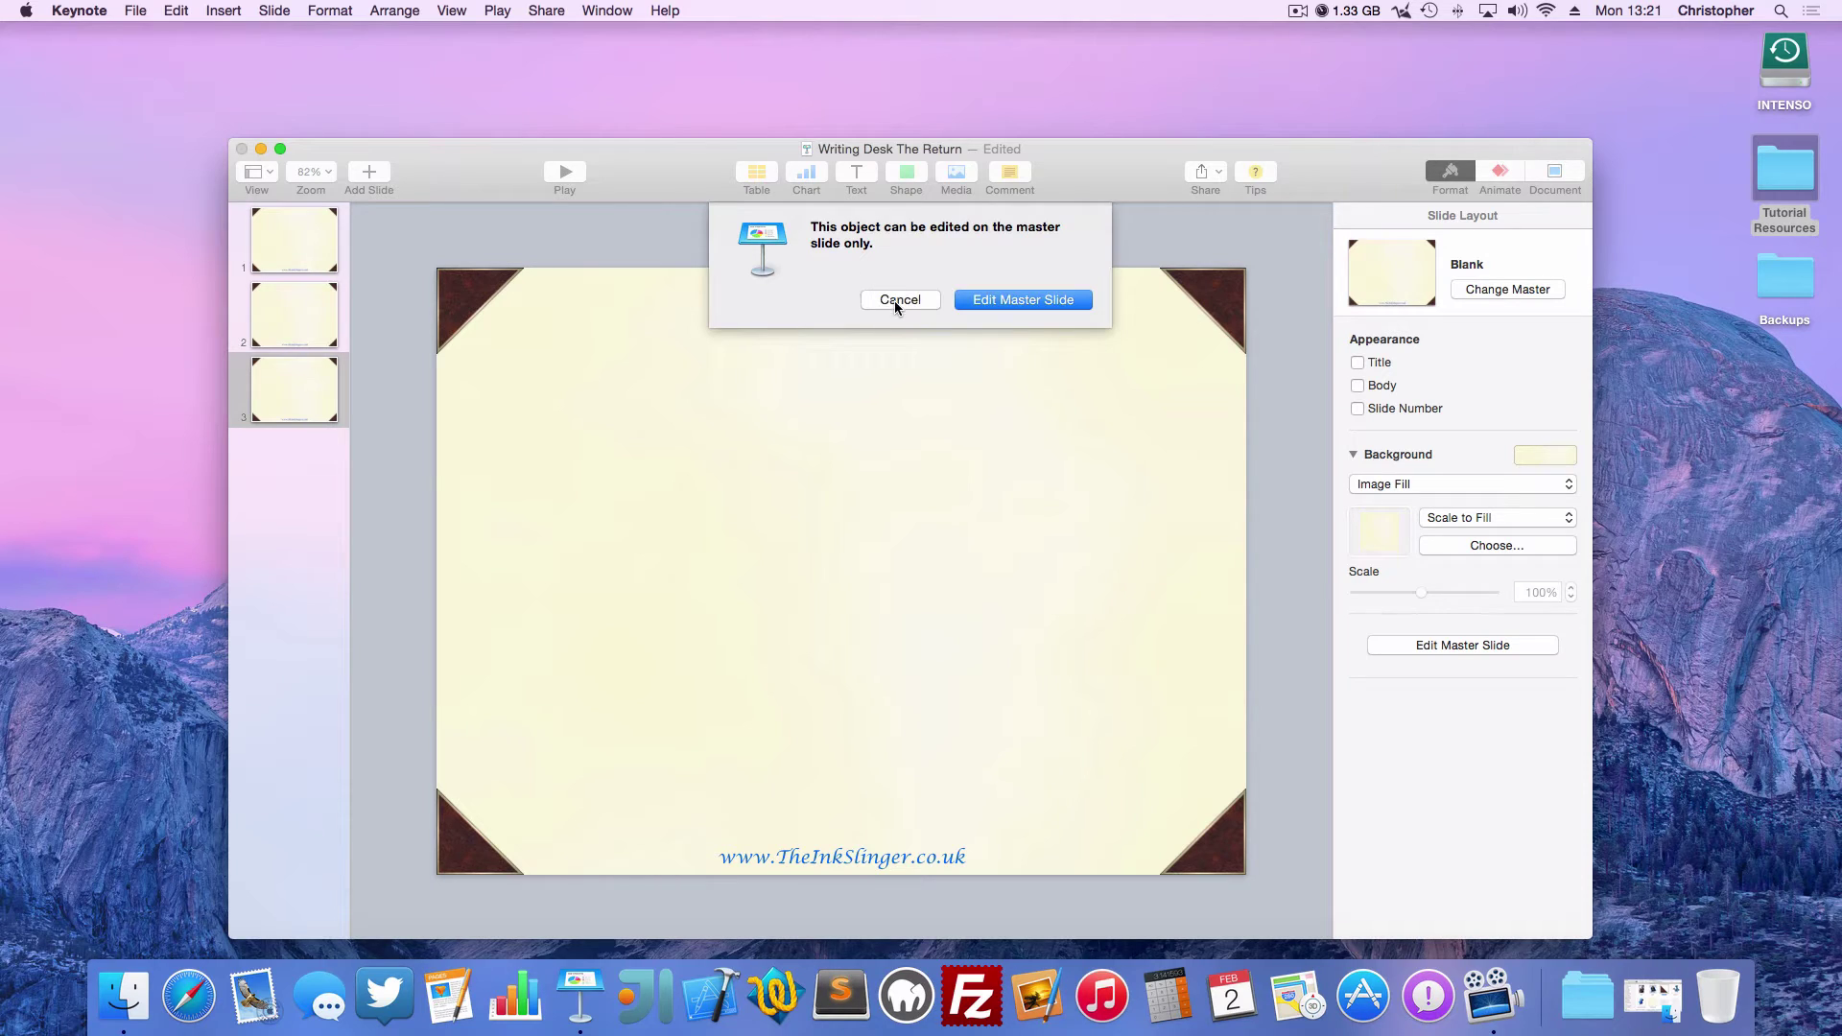
left_click(894, 301)
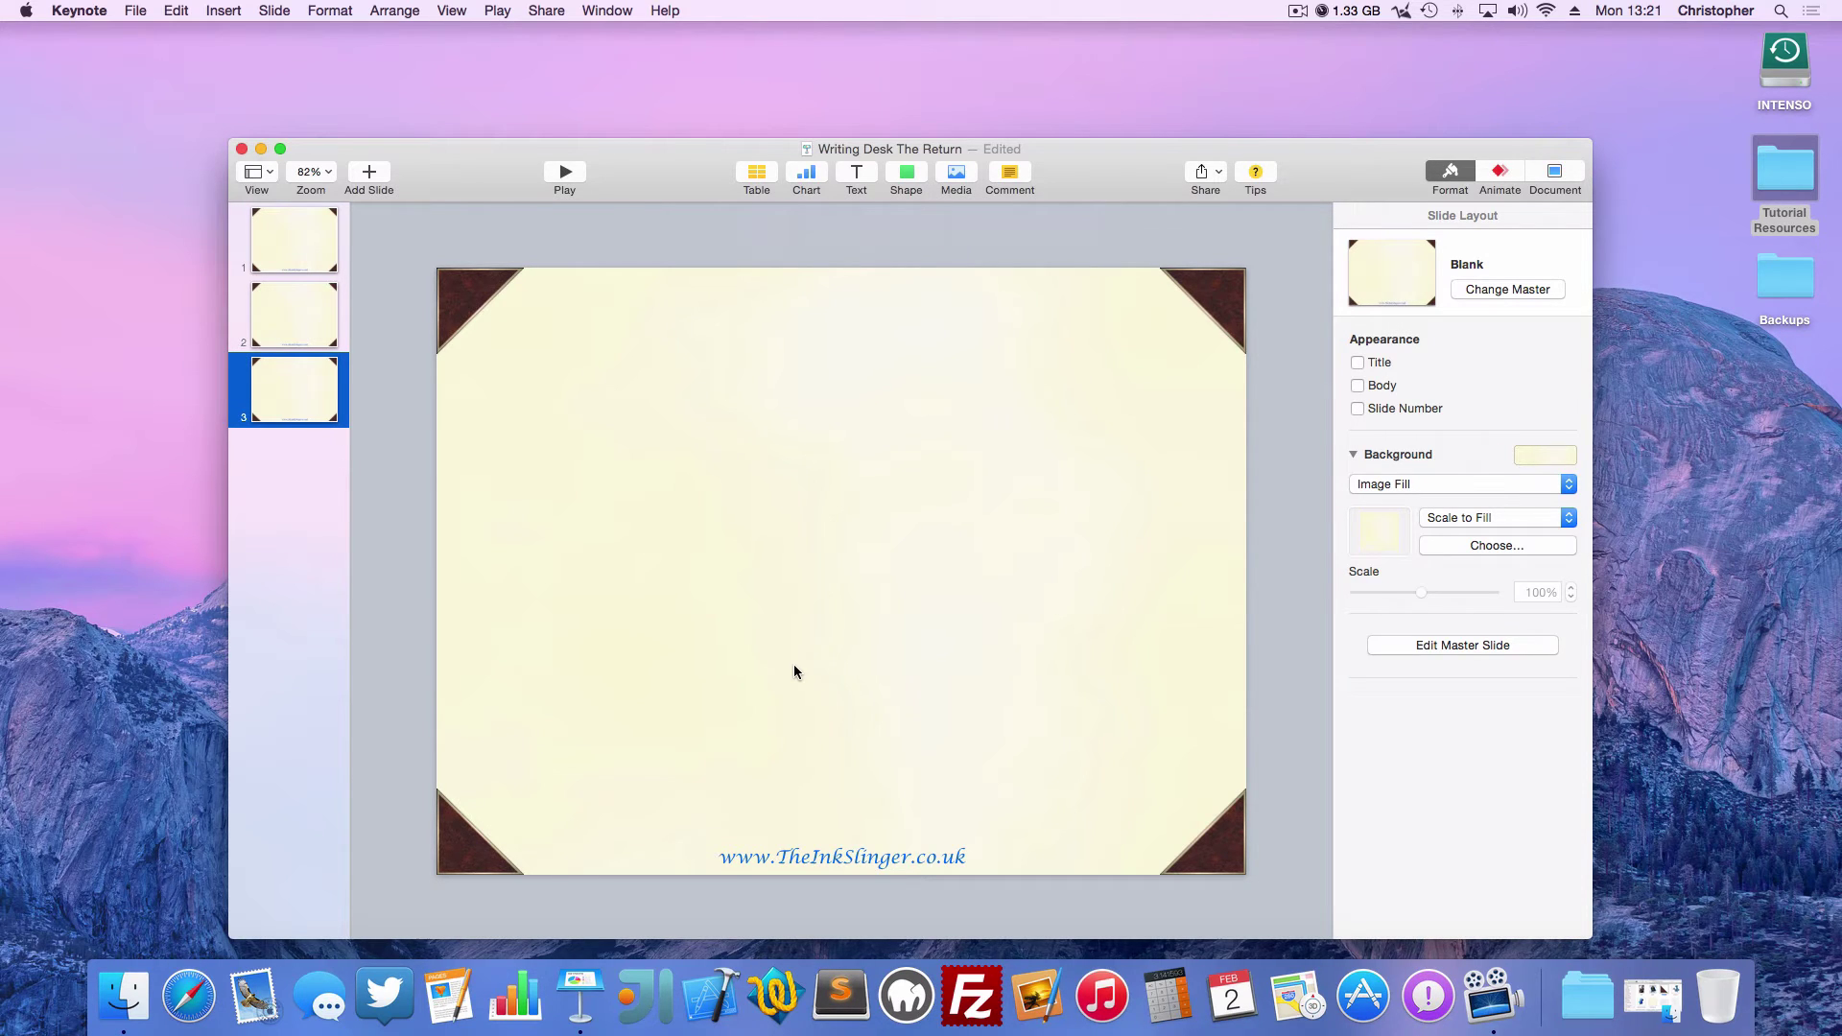
left_click(318, 315)
key("Delete")
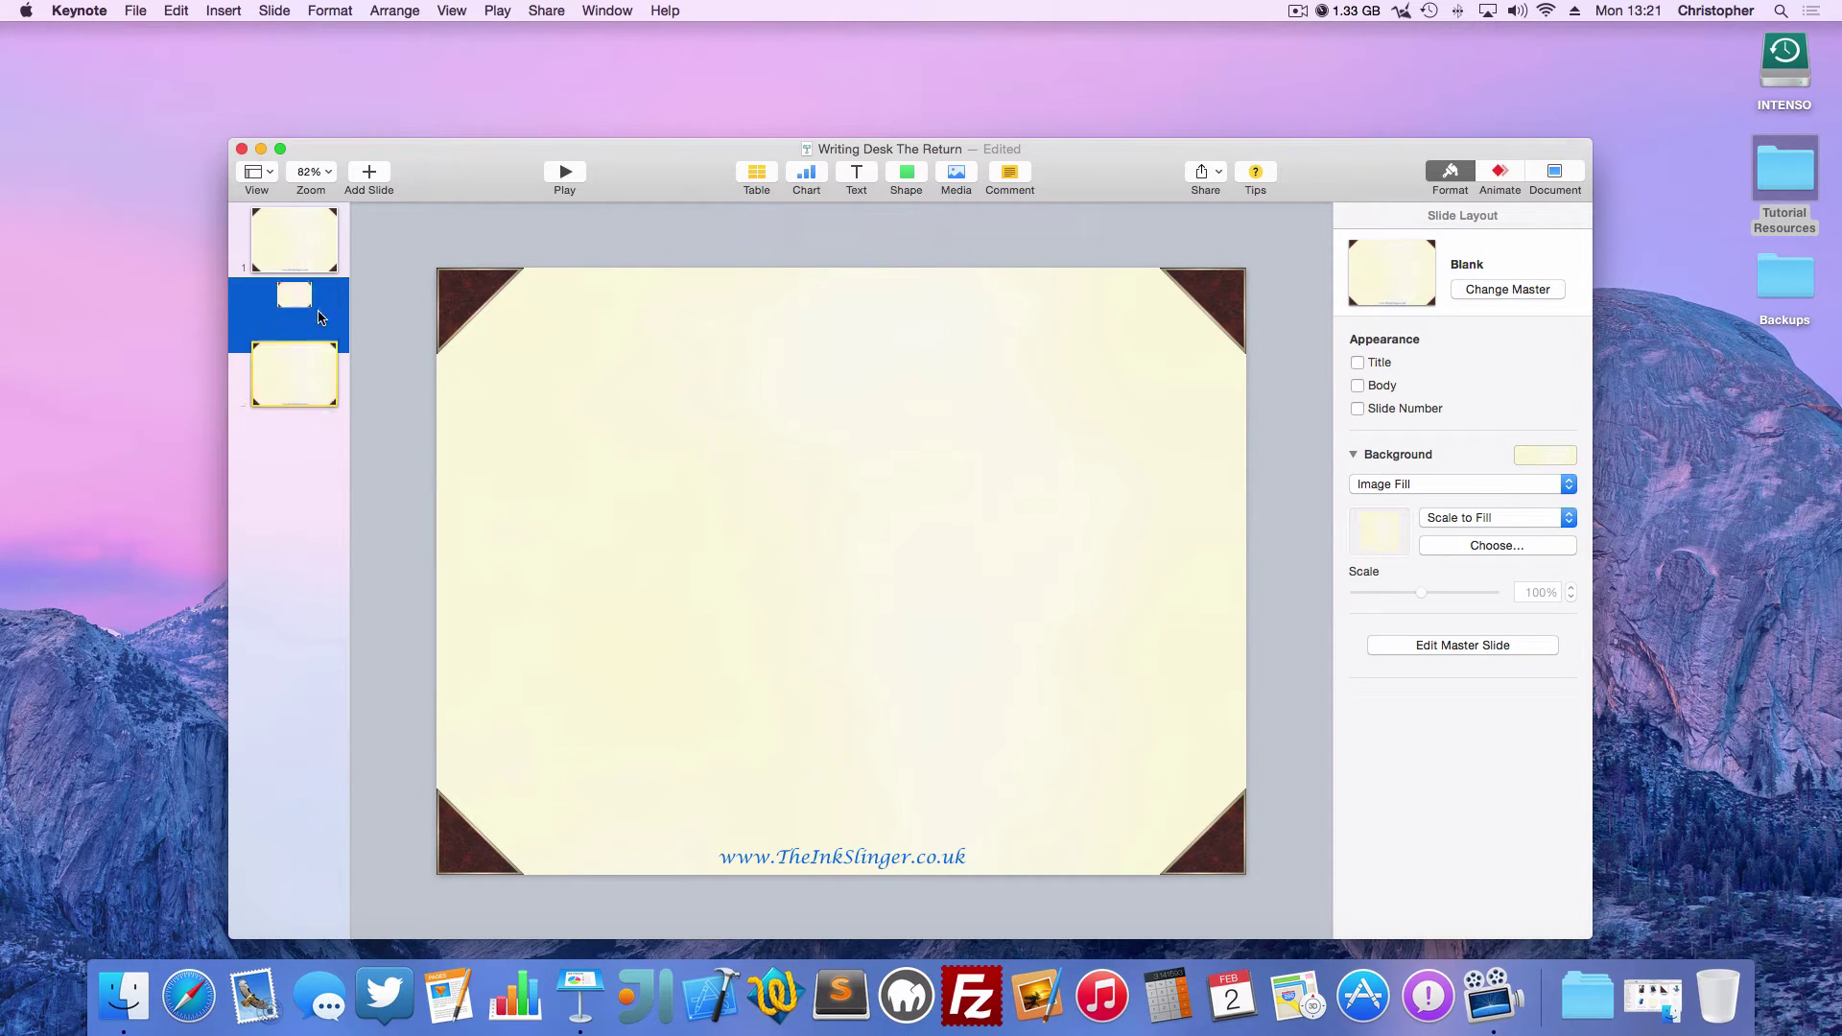
key("Delete")
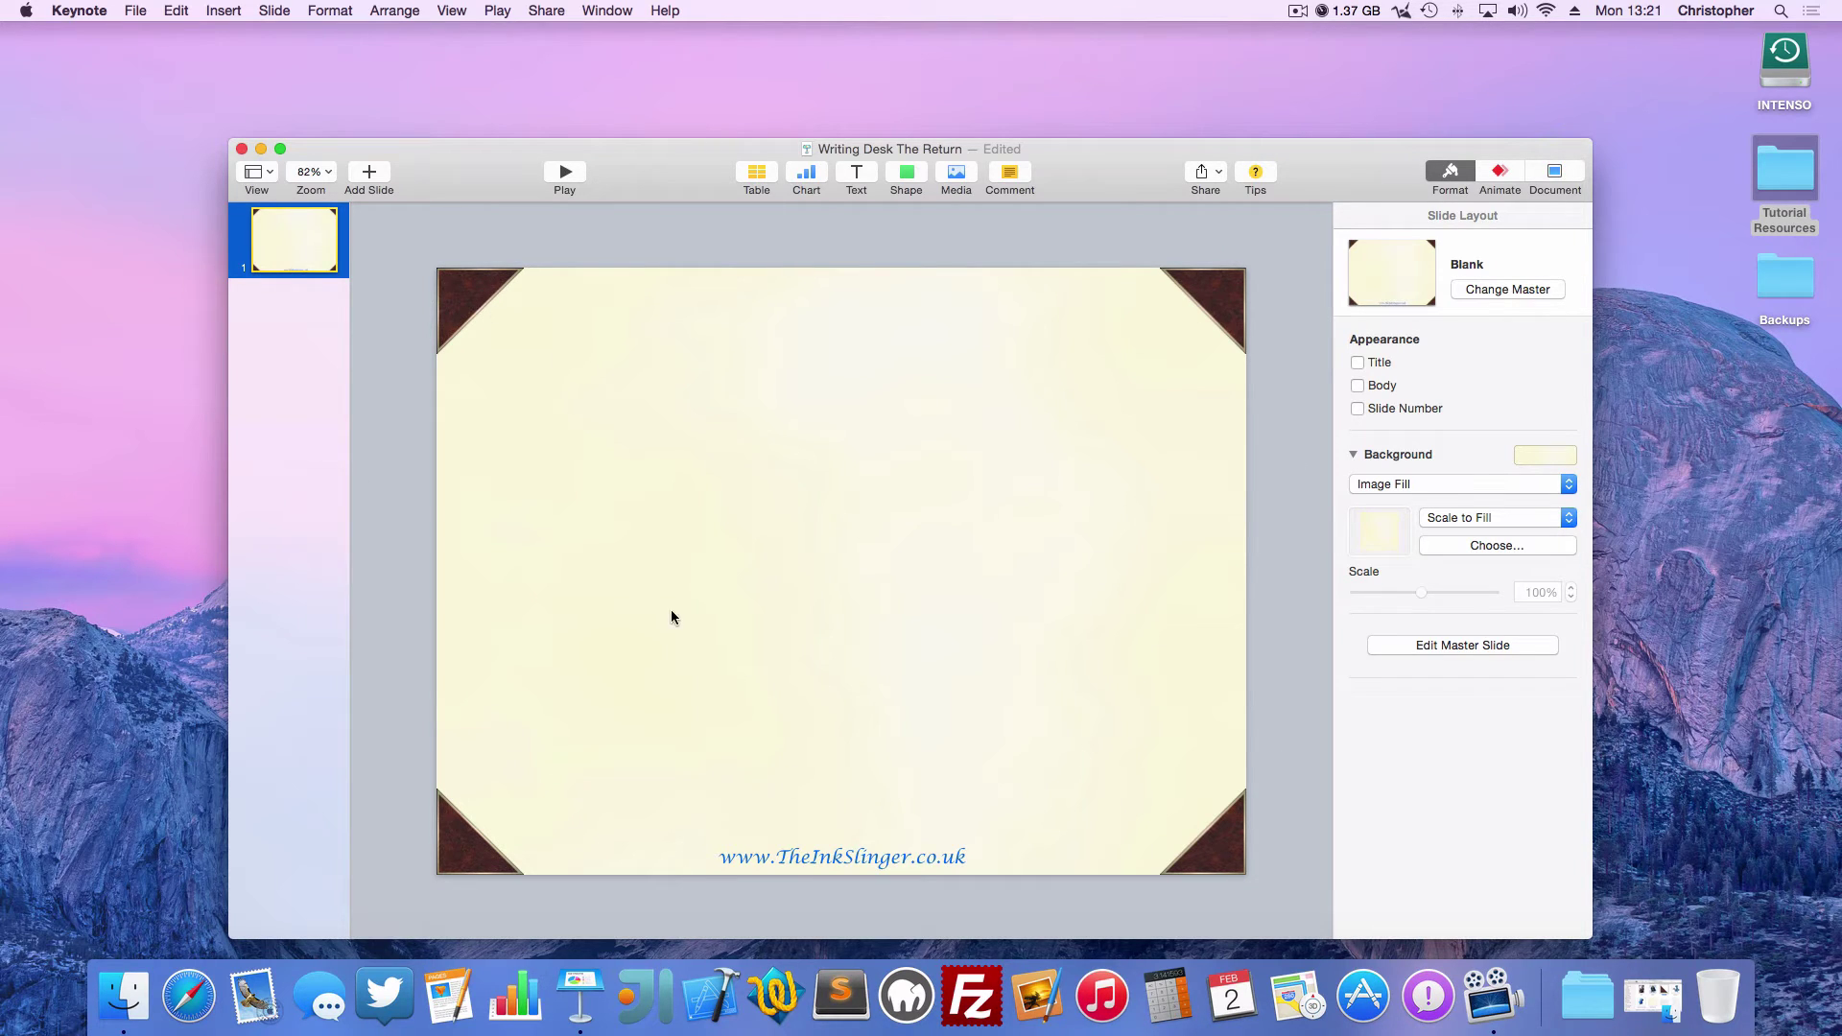
Preview Drawing Pin Cartoon.png as a slide background, then cancel the change
left_click(1447, 555)
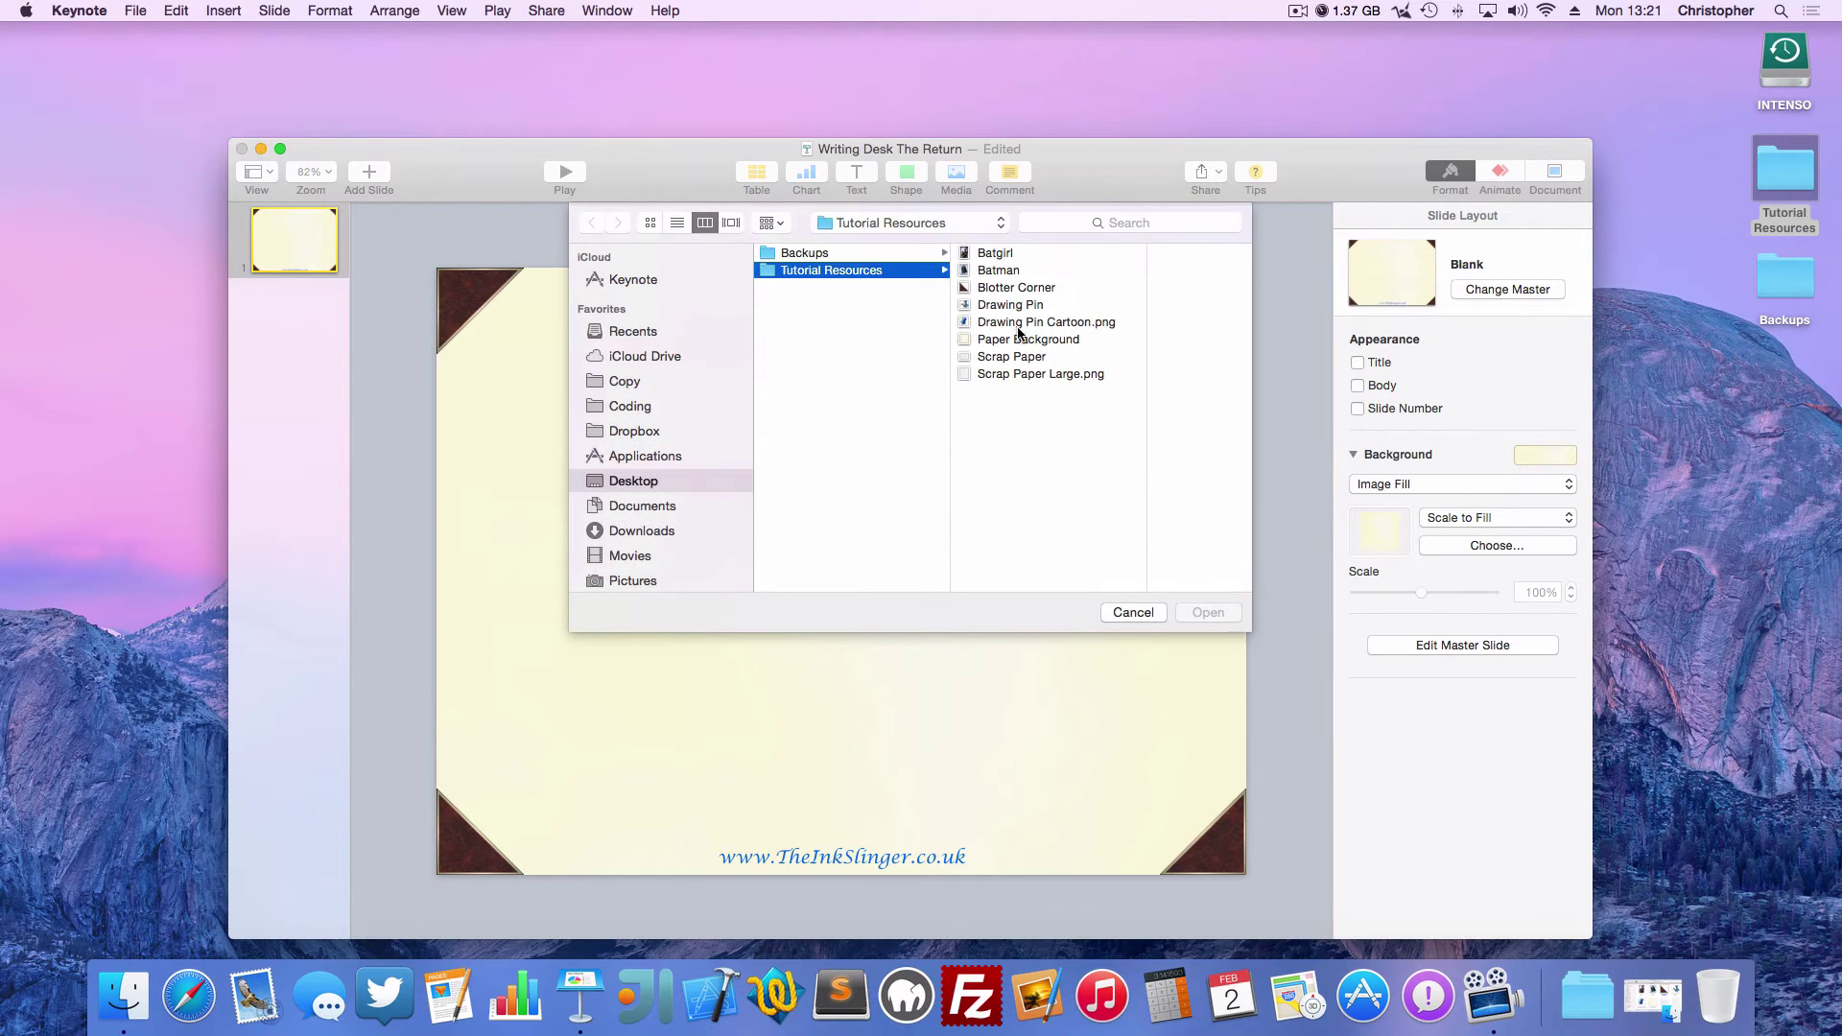
left_click(1035, 326)
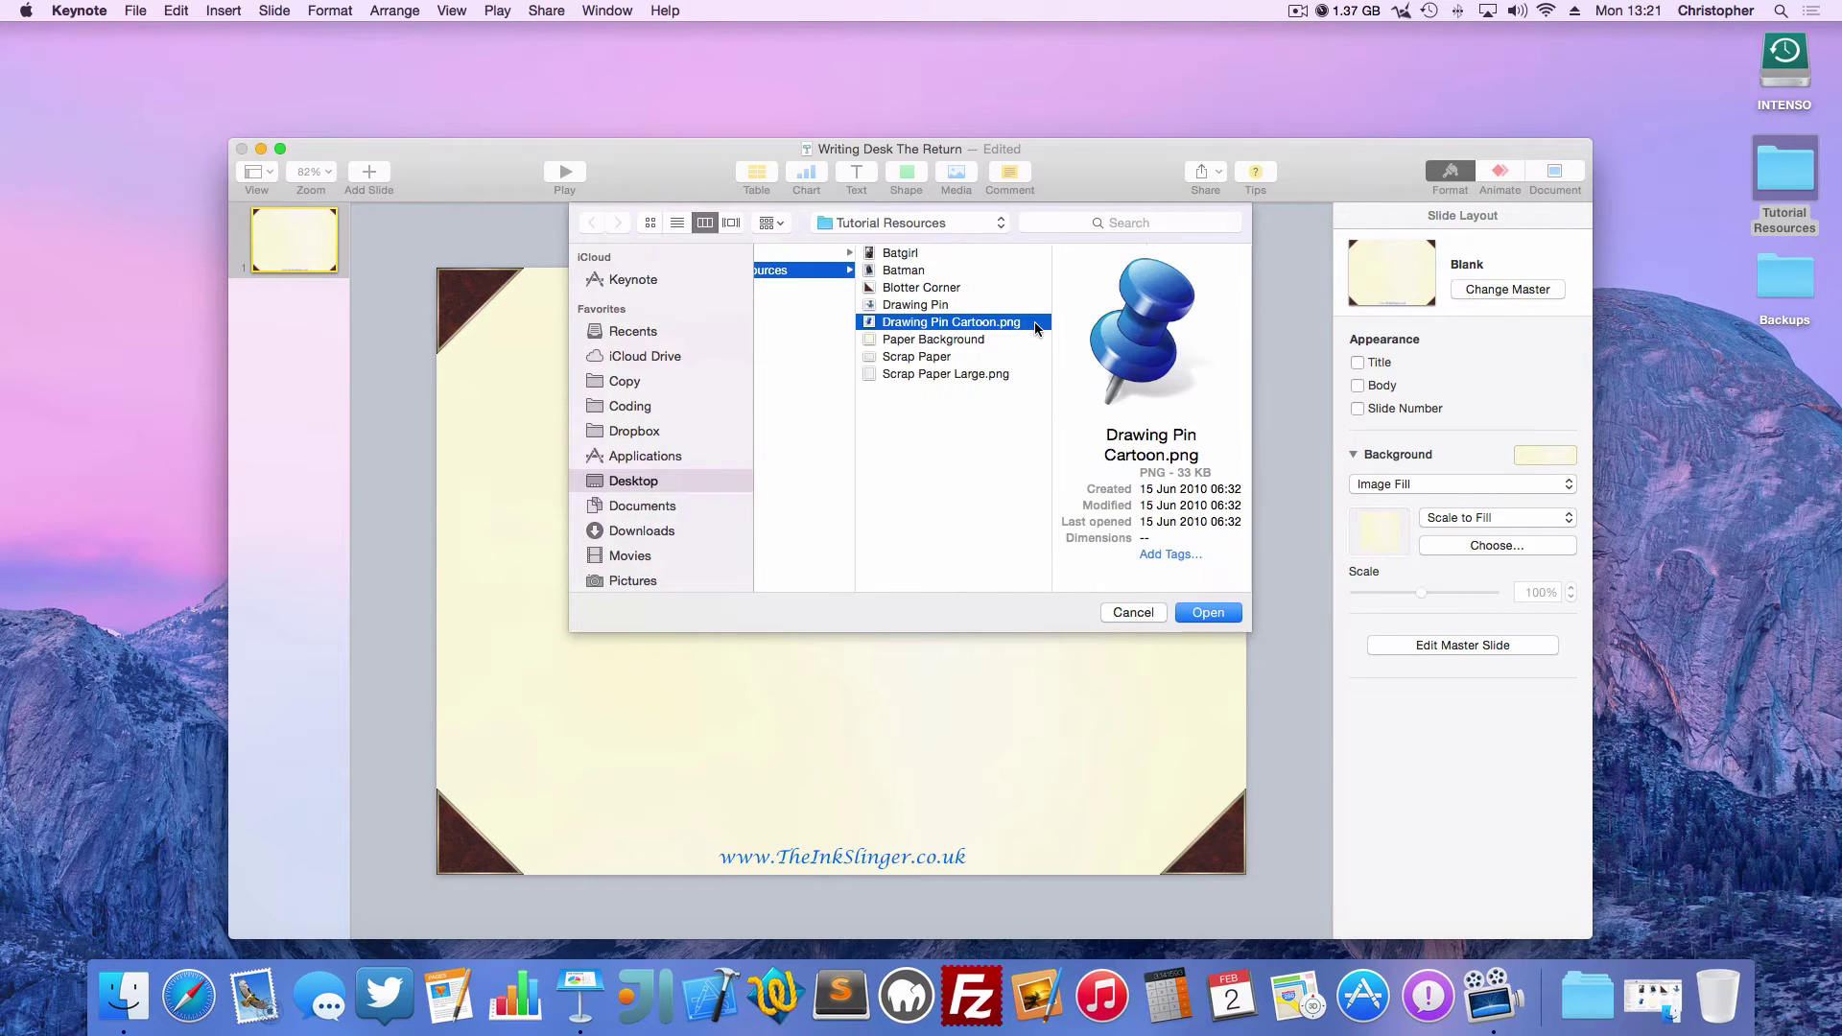
left_click(1151, 615)
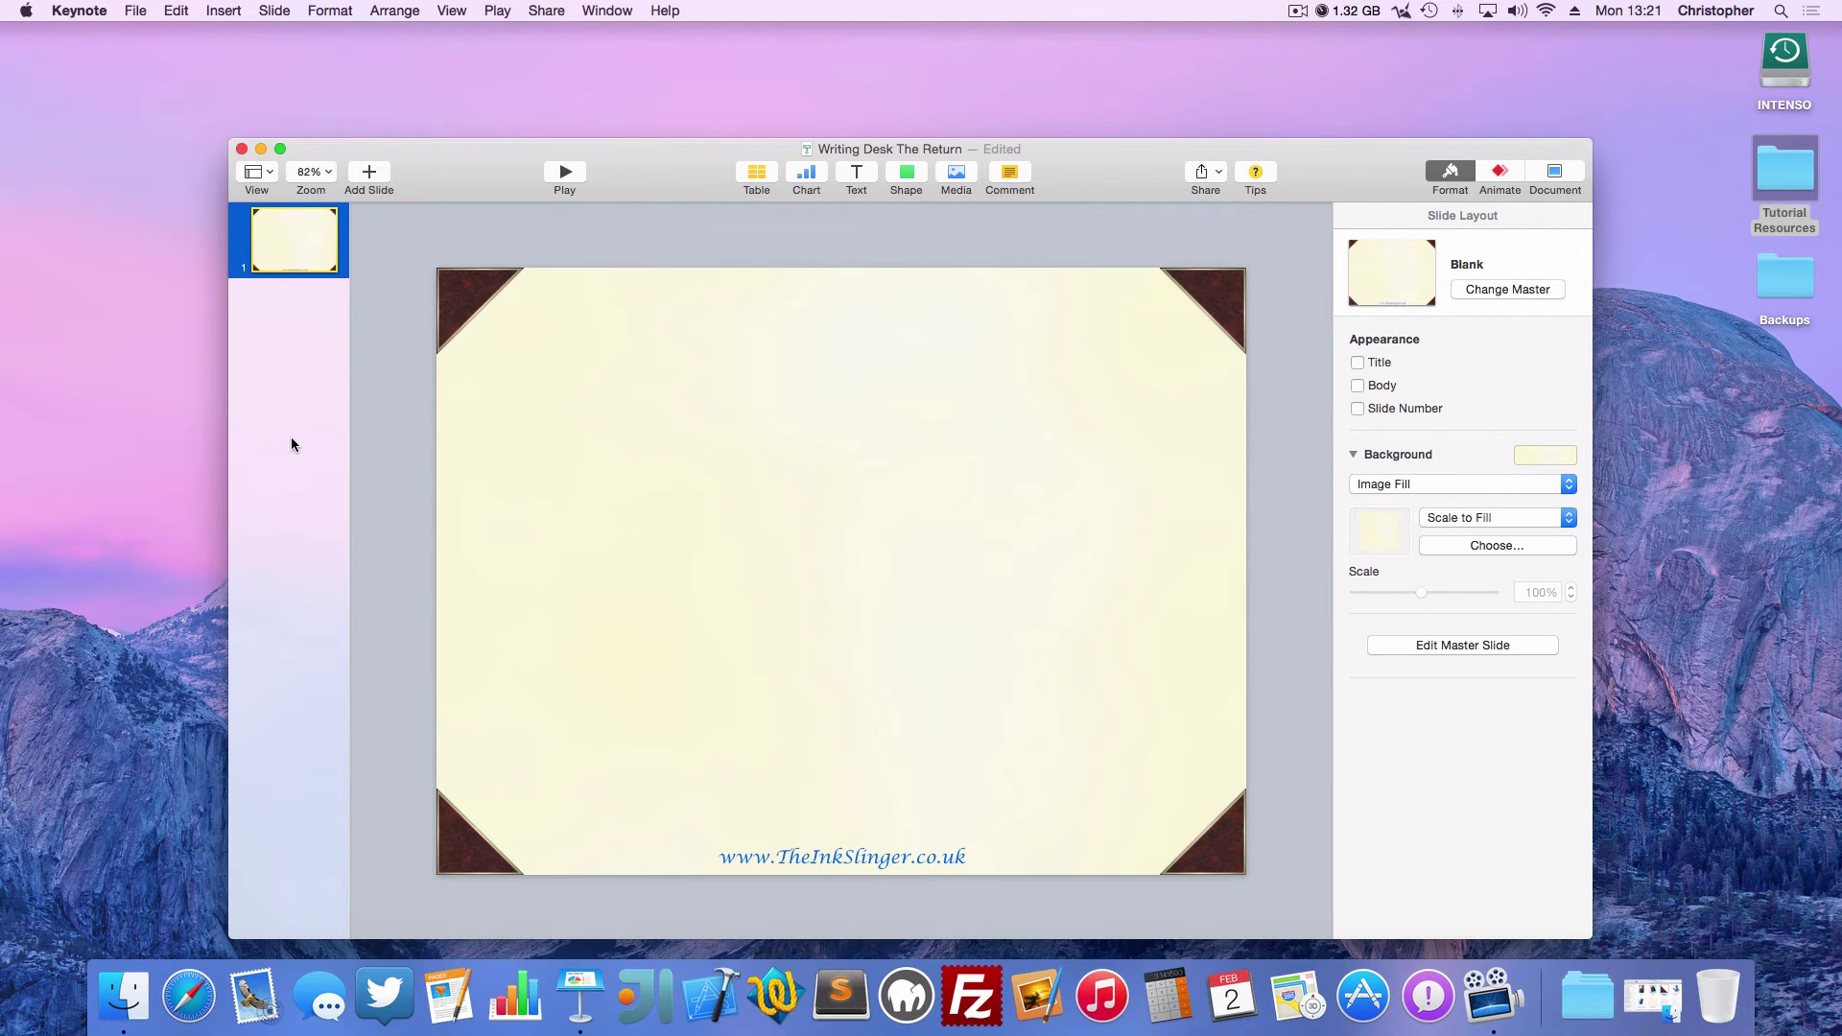
Duplicate the Blank master and move the original below its copy
left_click(264, 177)
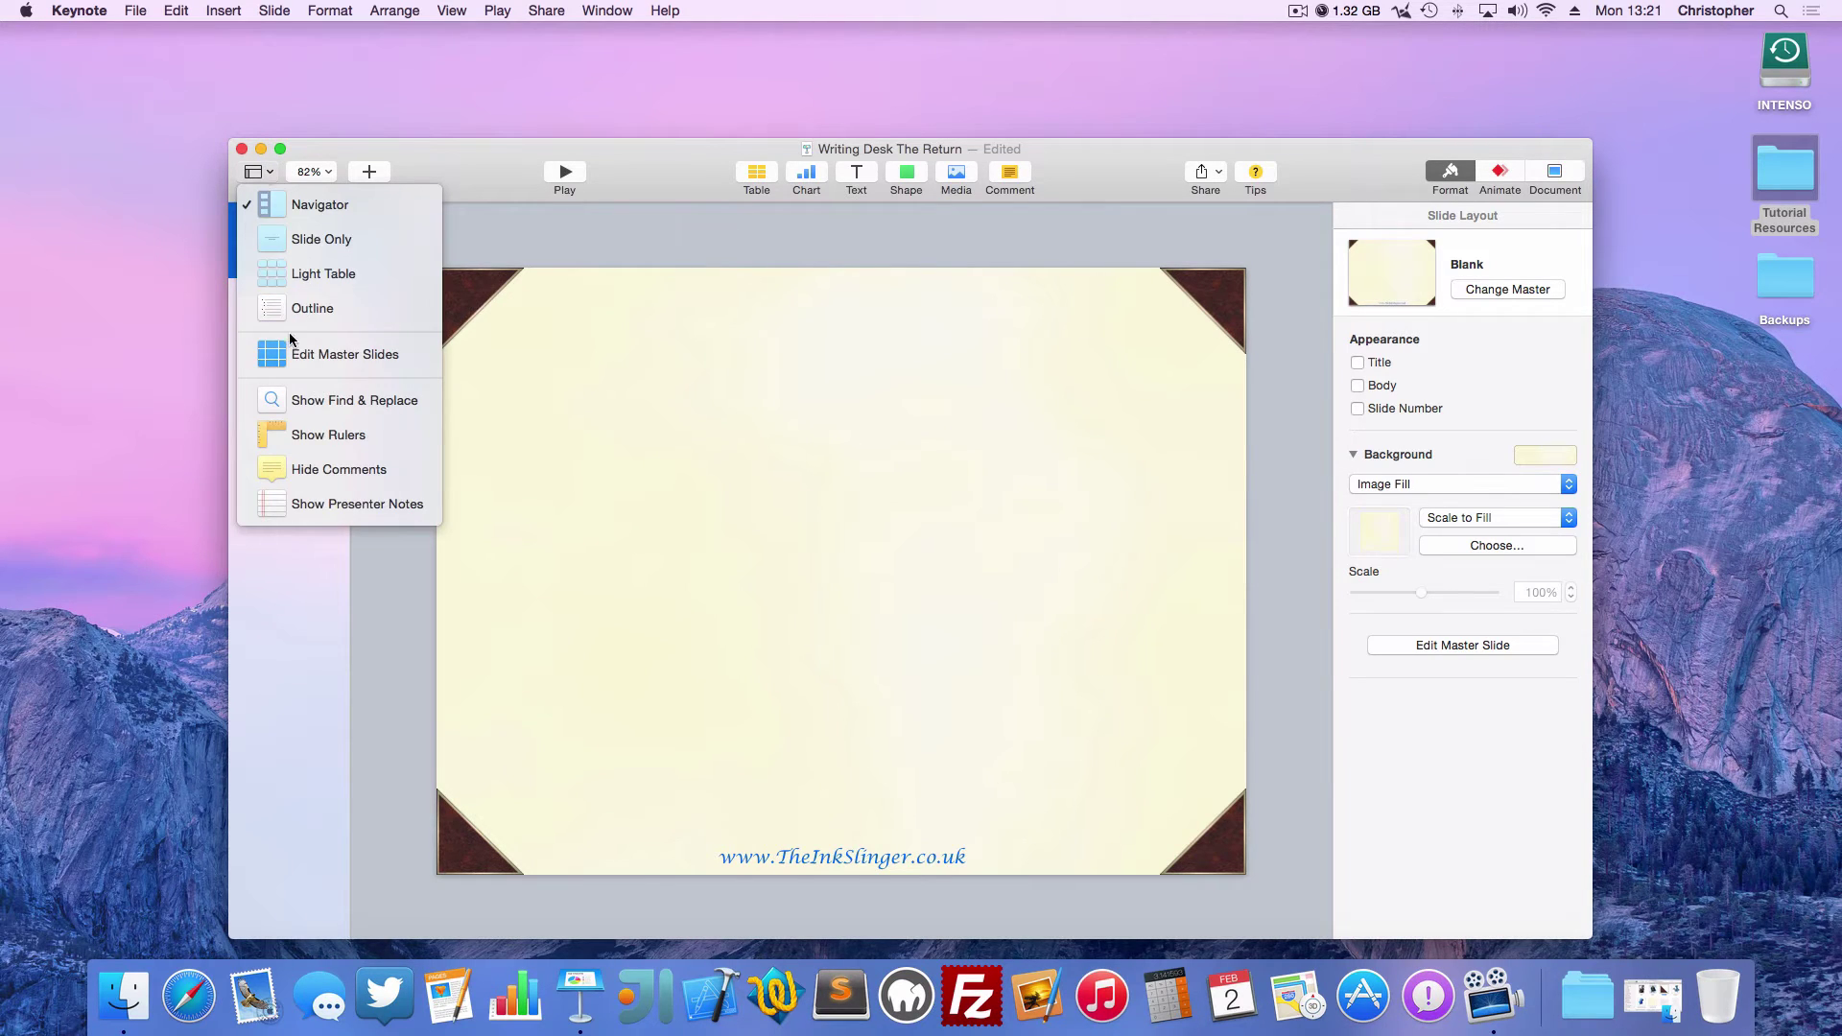
left_click(317, 357)
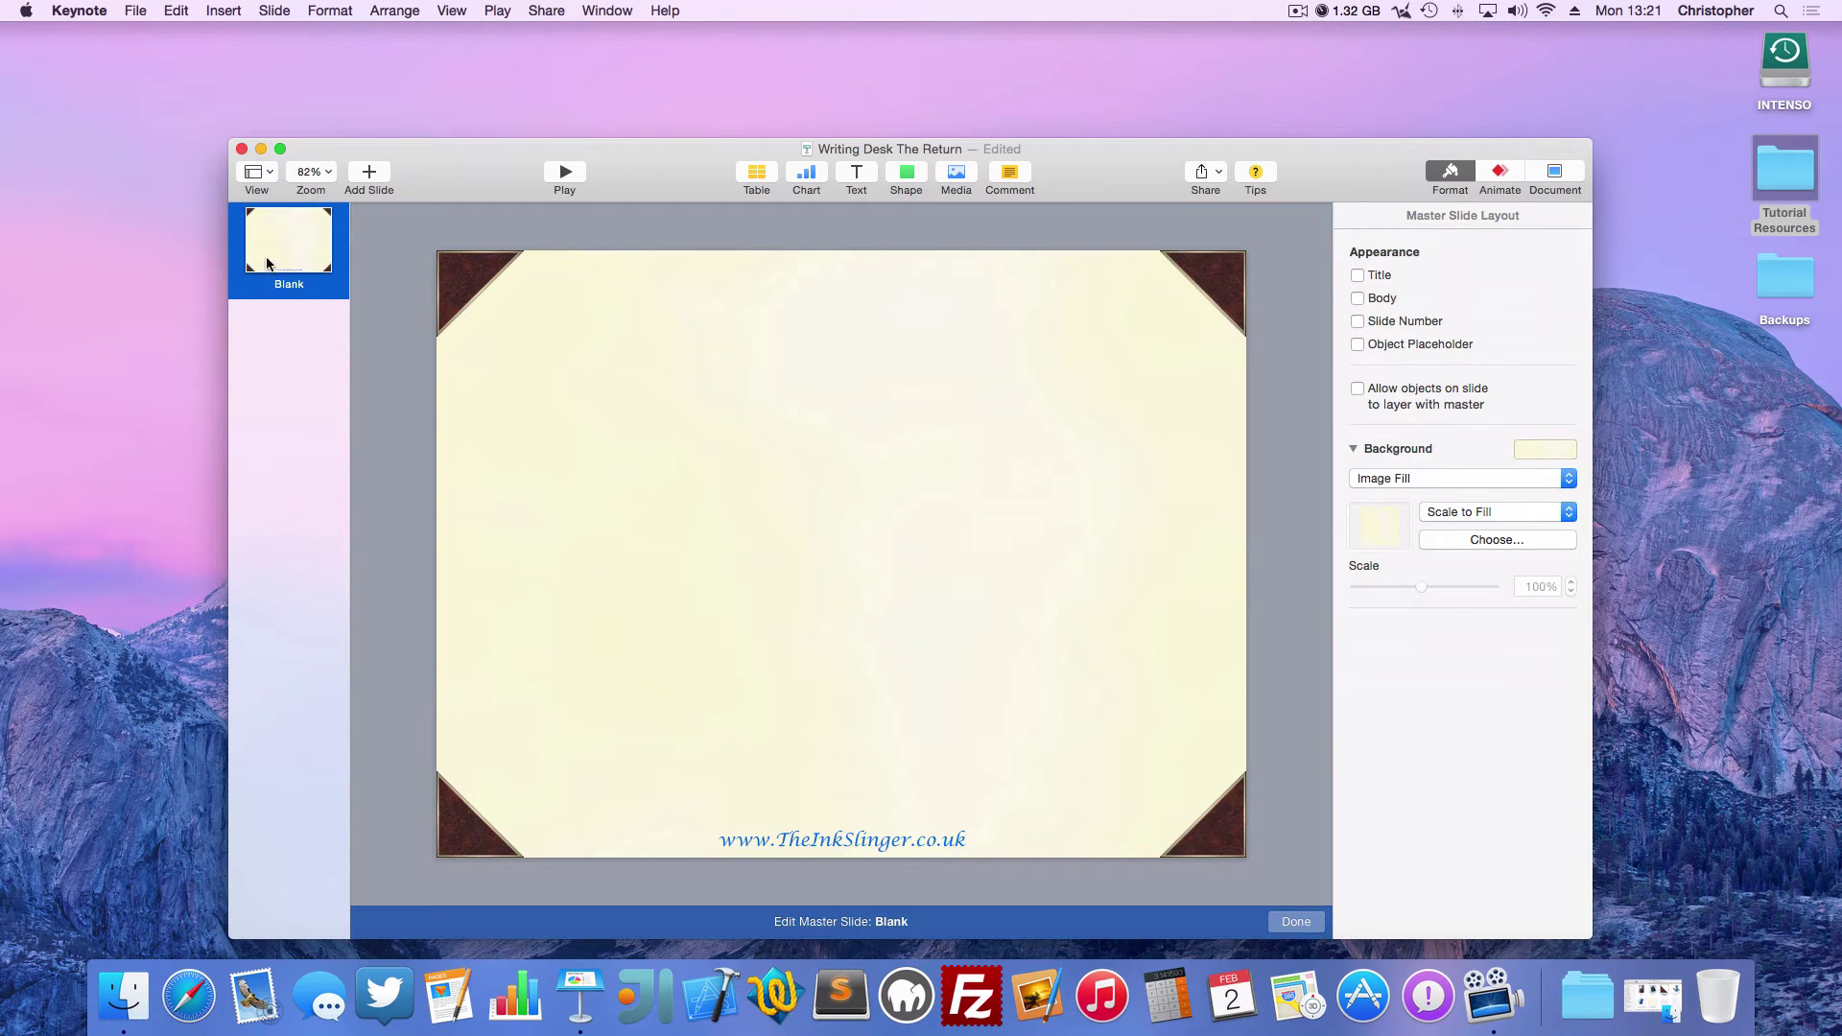
right_click(295, 242)
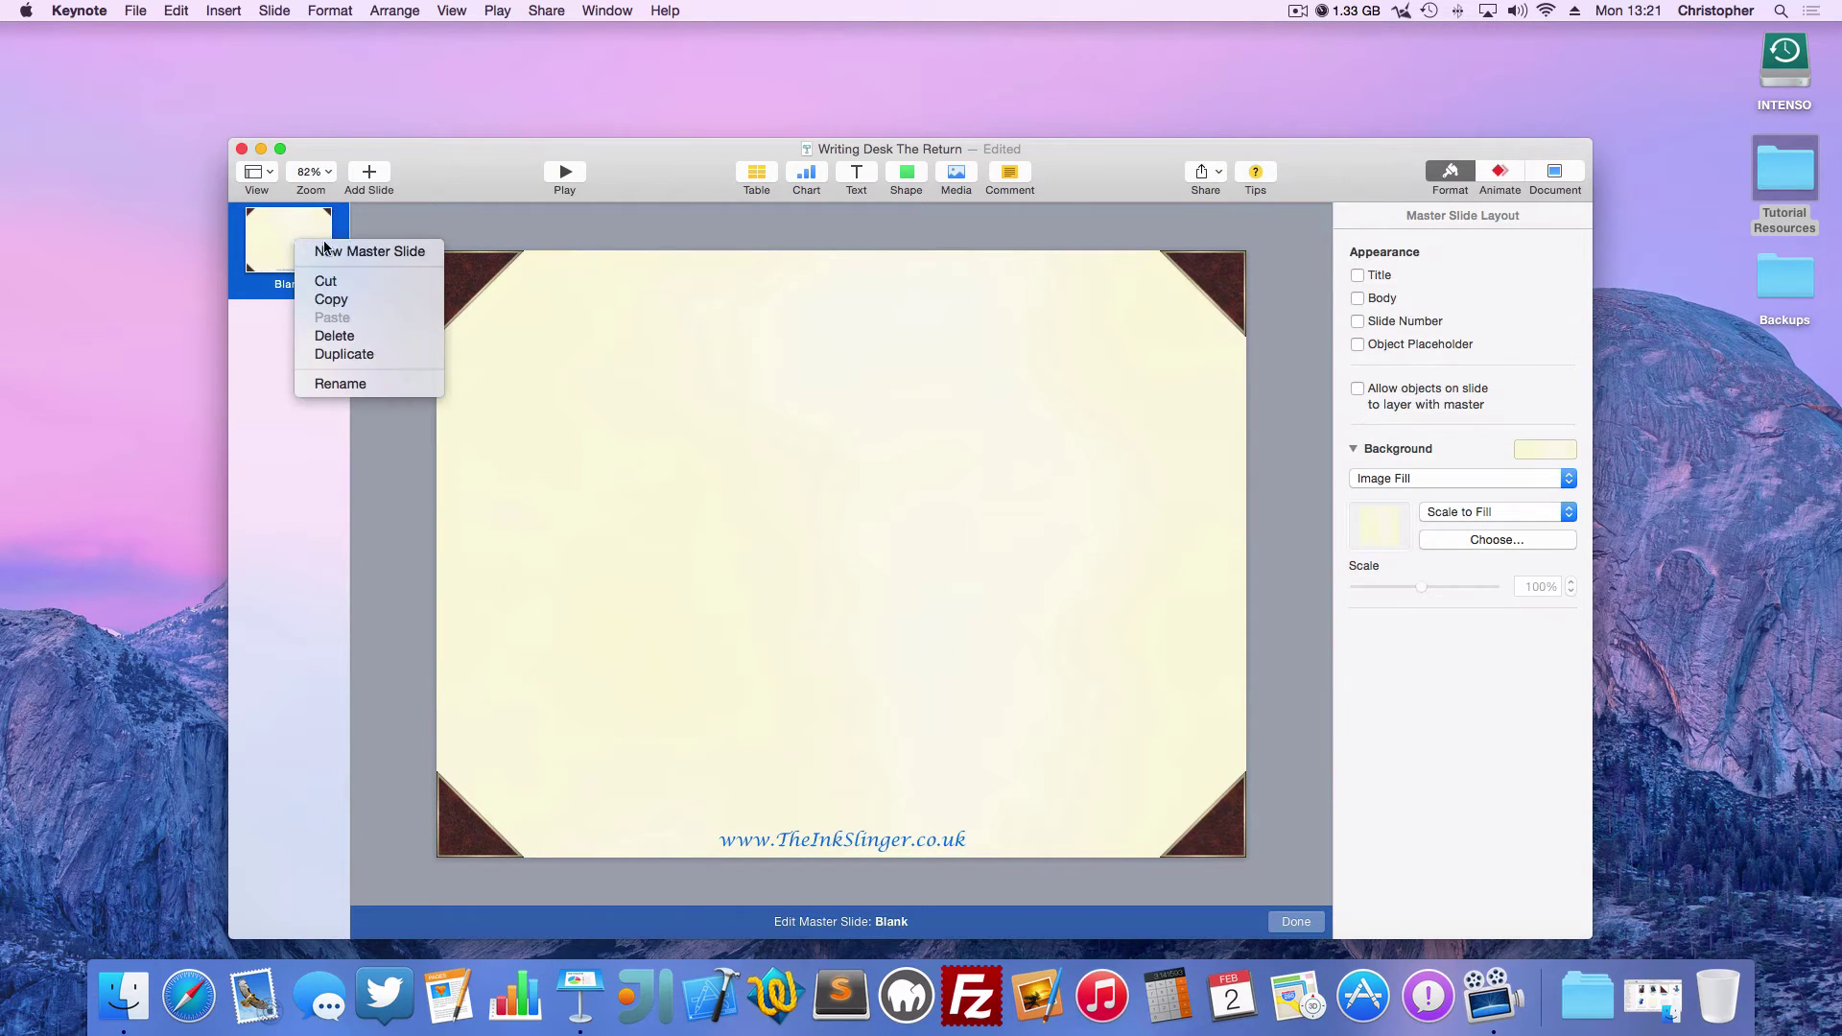
left_click(357, 354)
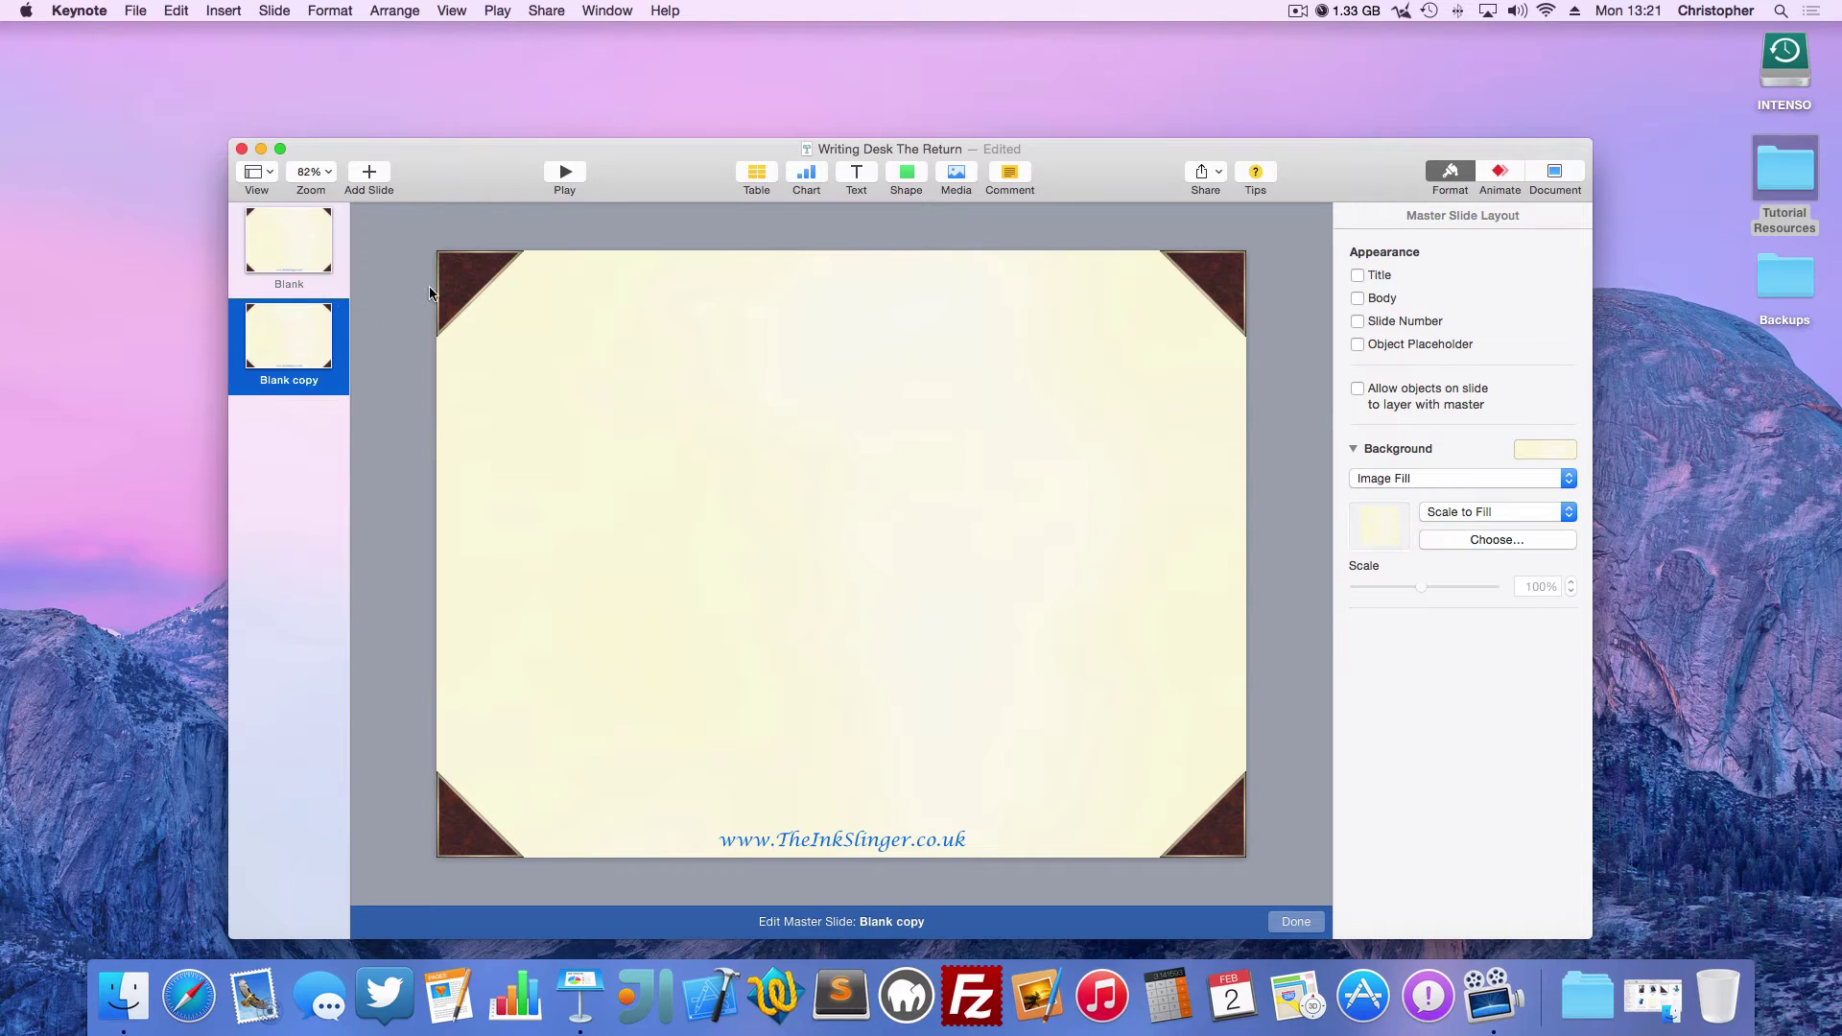
left_click_drag(285, 249, 303, 395)
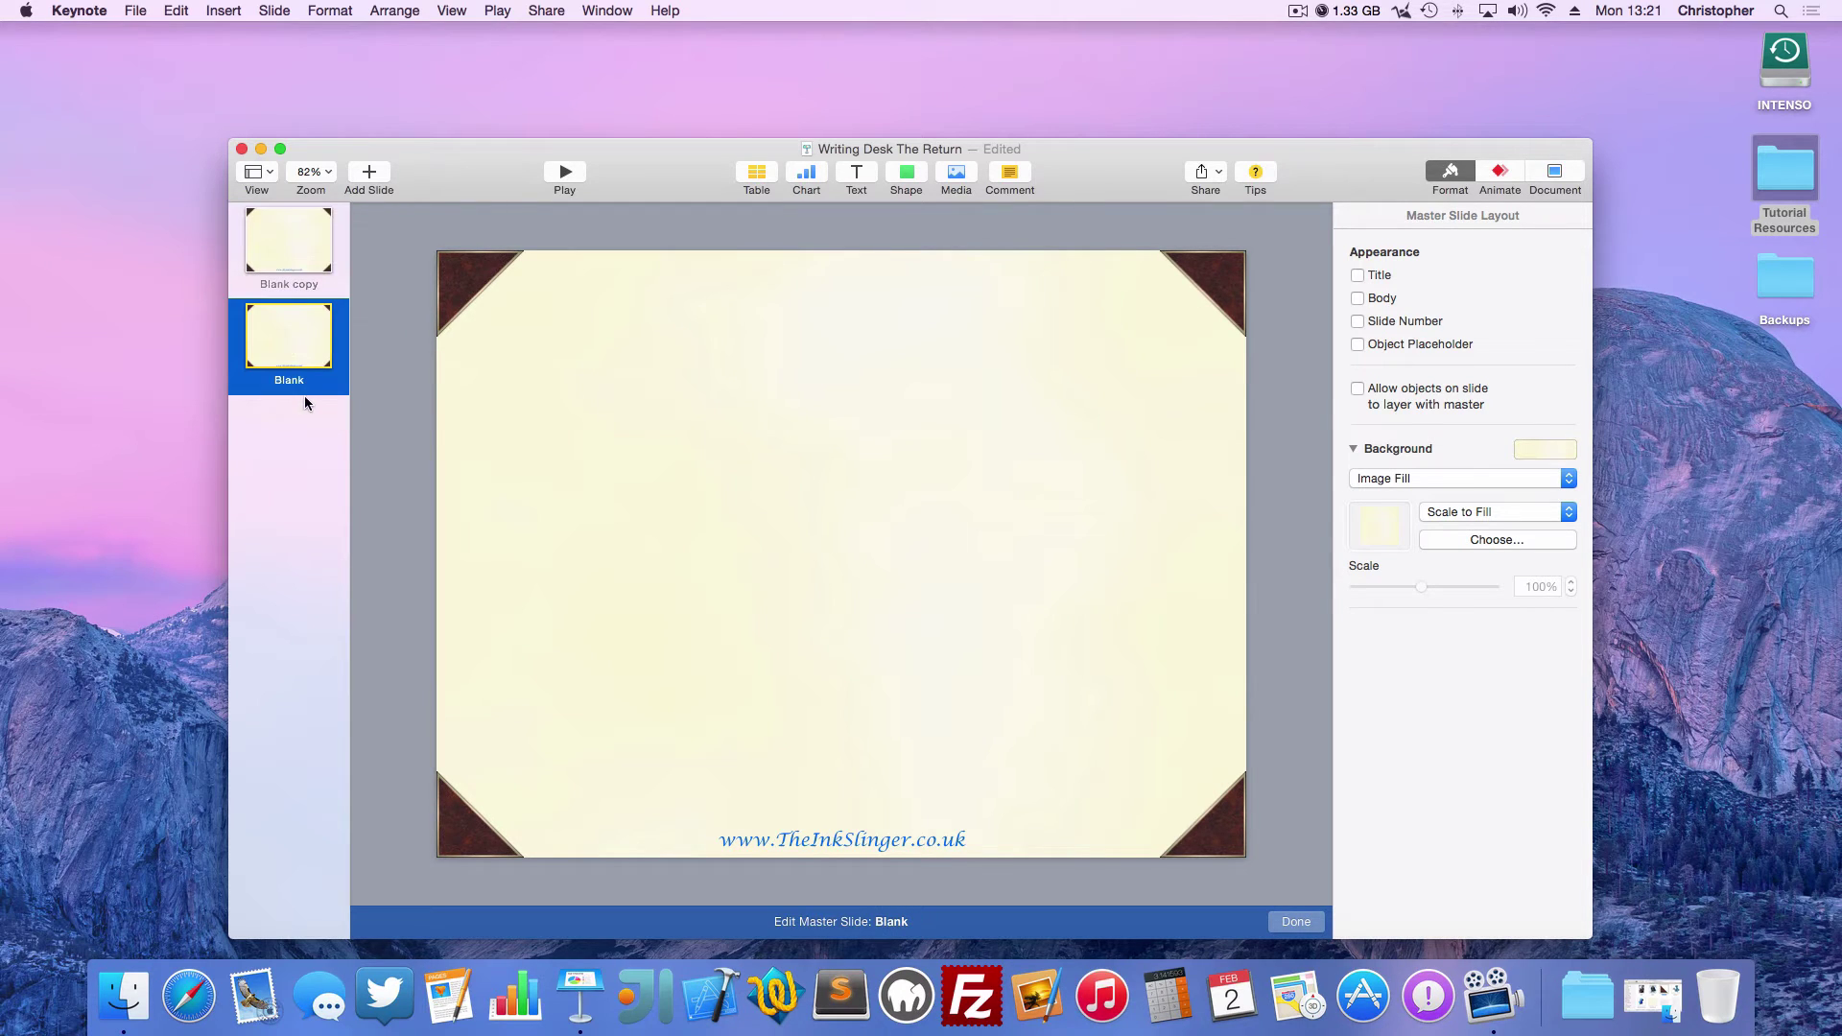
Rename the copied master 'Title & Subtitle'
left_click(297, 267)
double_click(299, 286)
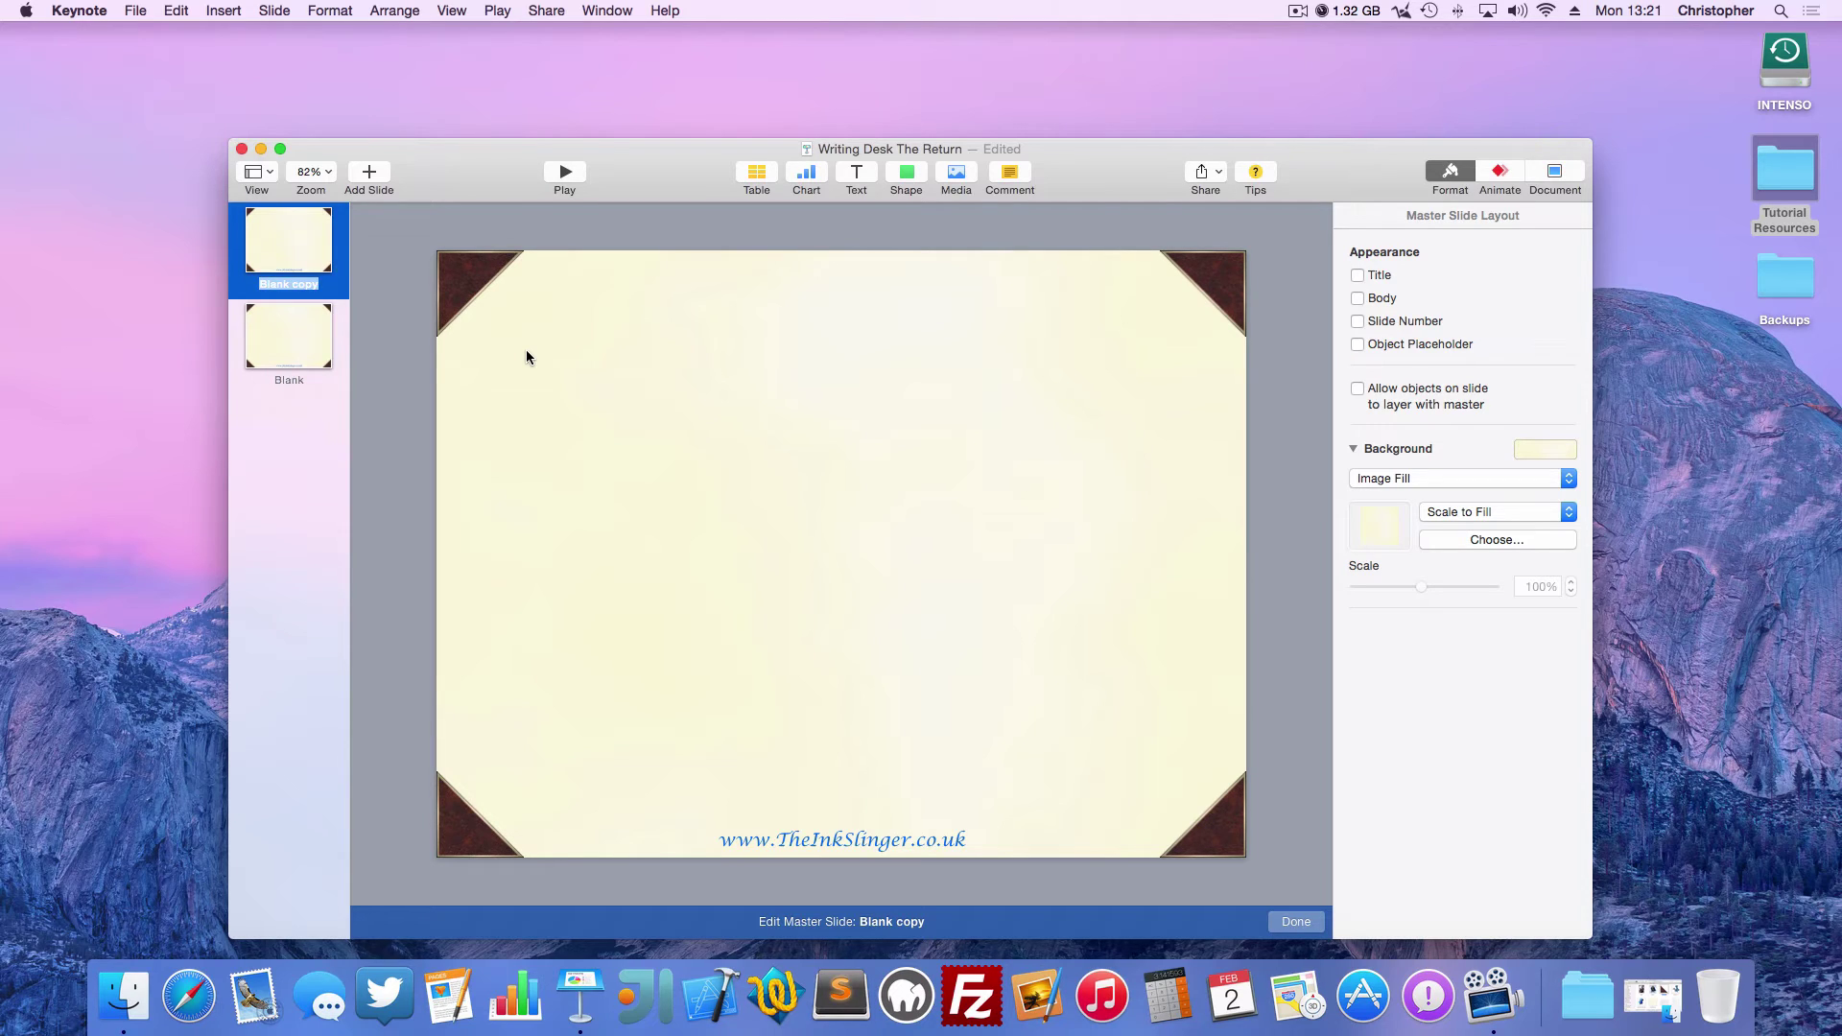
type("Title & Subtitle")
key("Return")
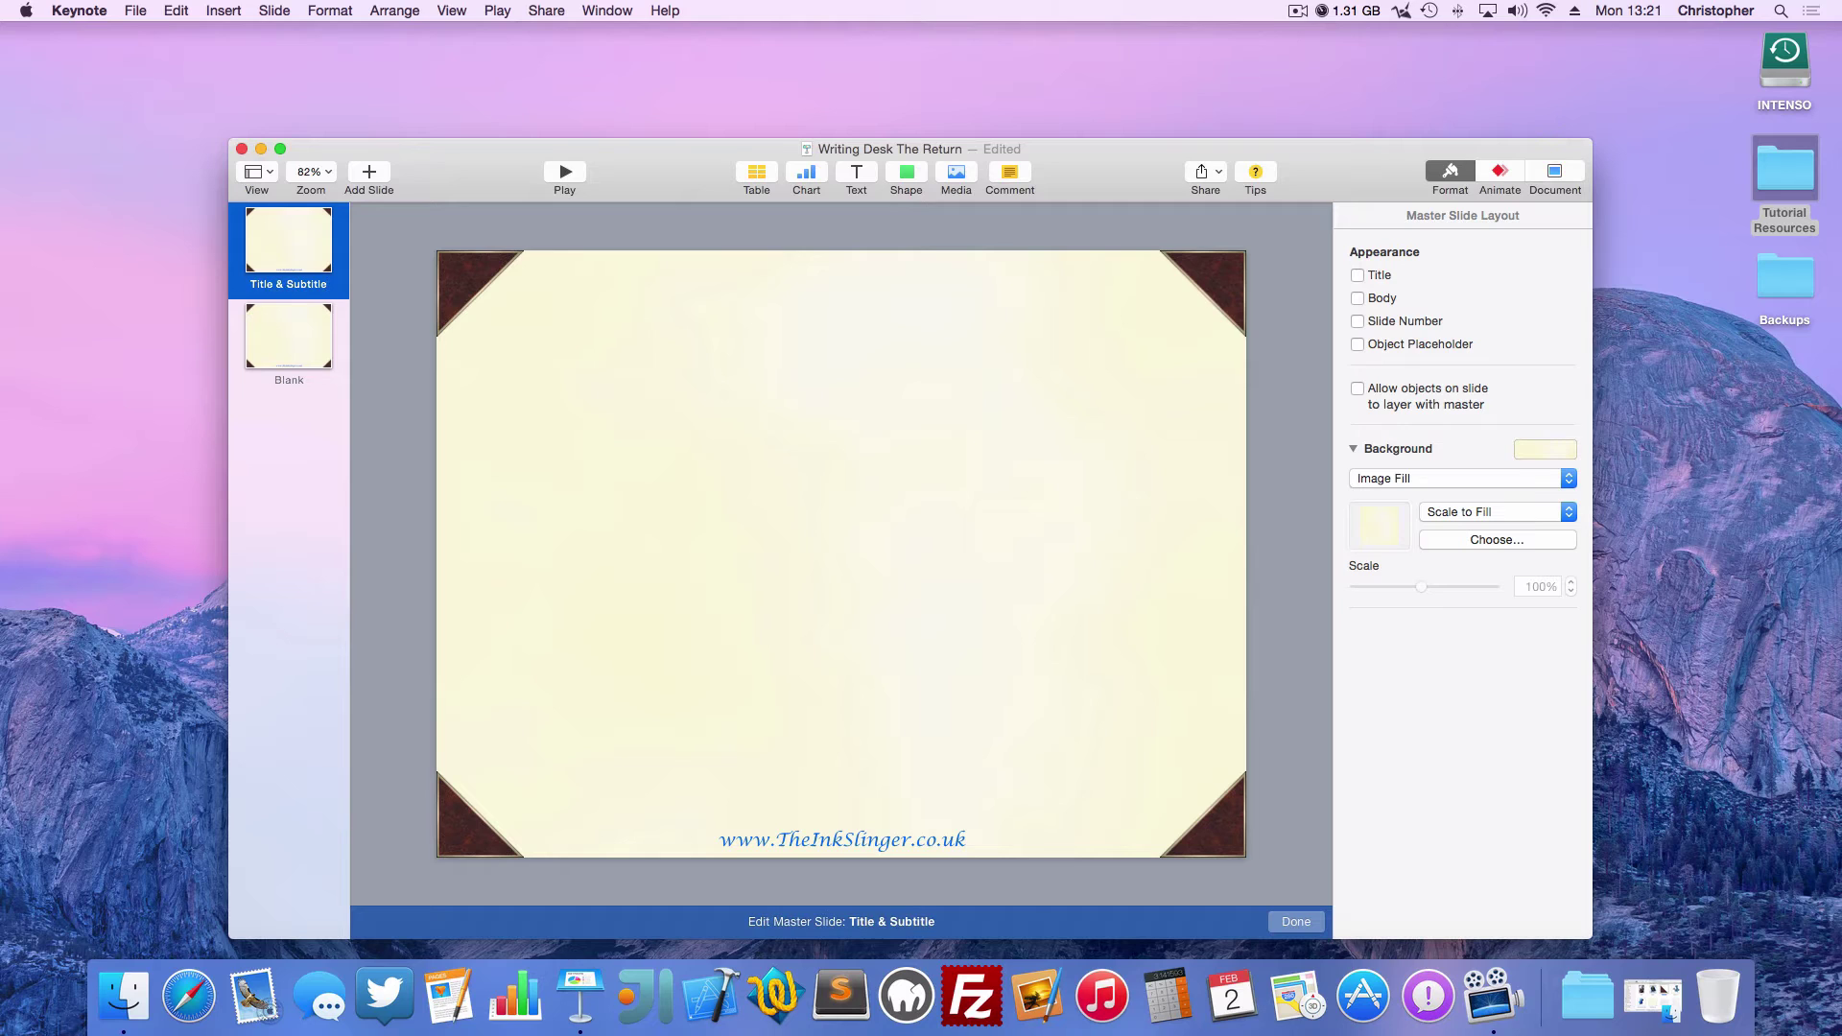
Add a title to the master and set it in blue Lucida Calligraphy
left_click(1357, 277)
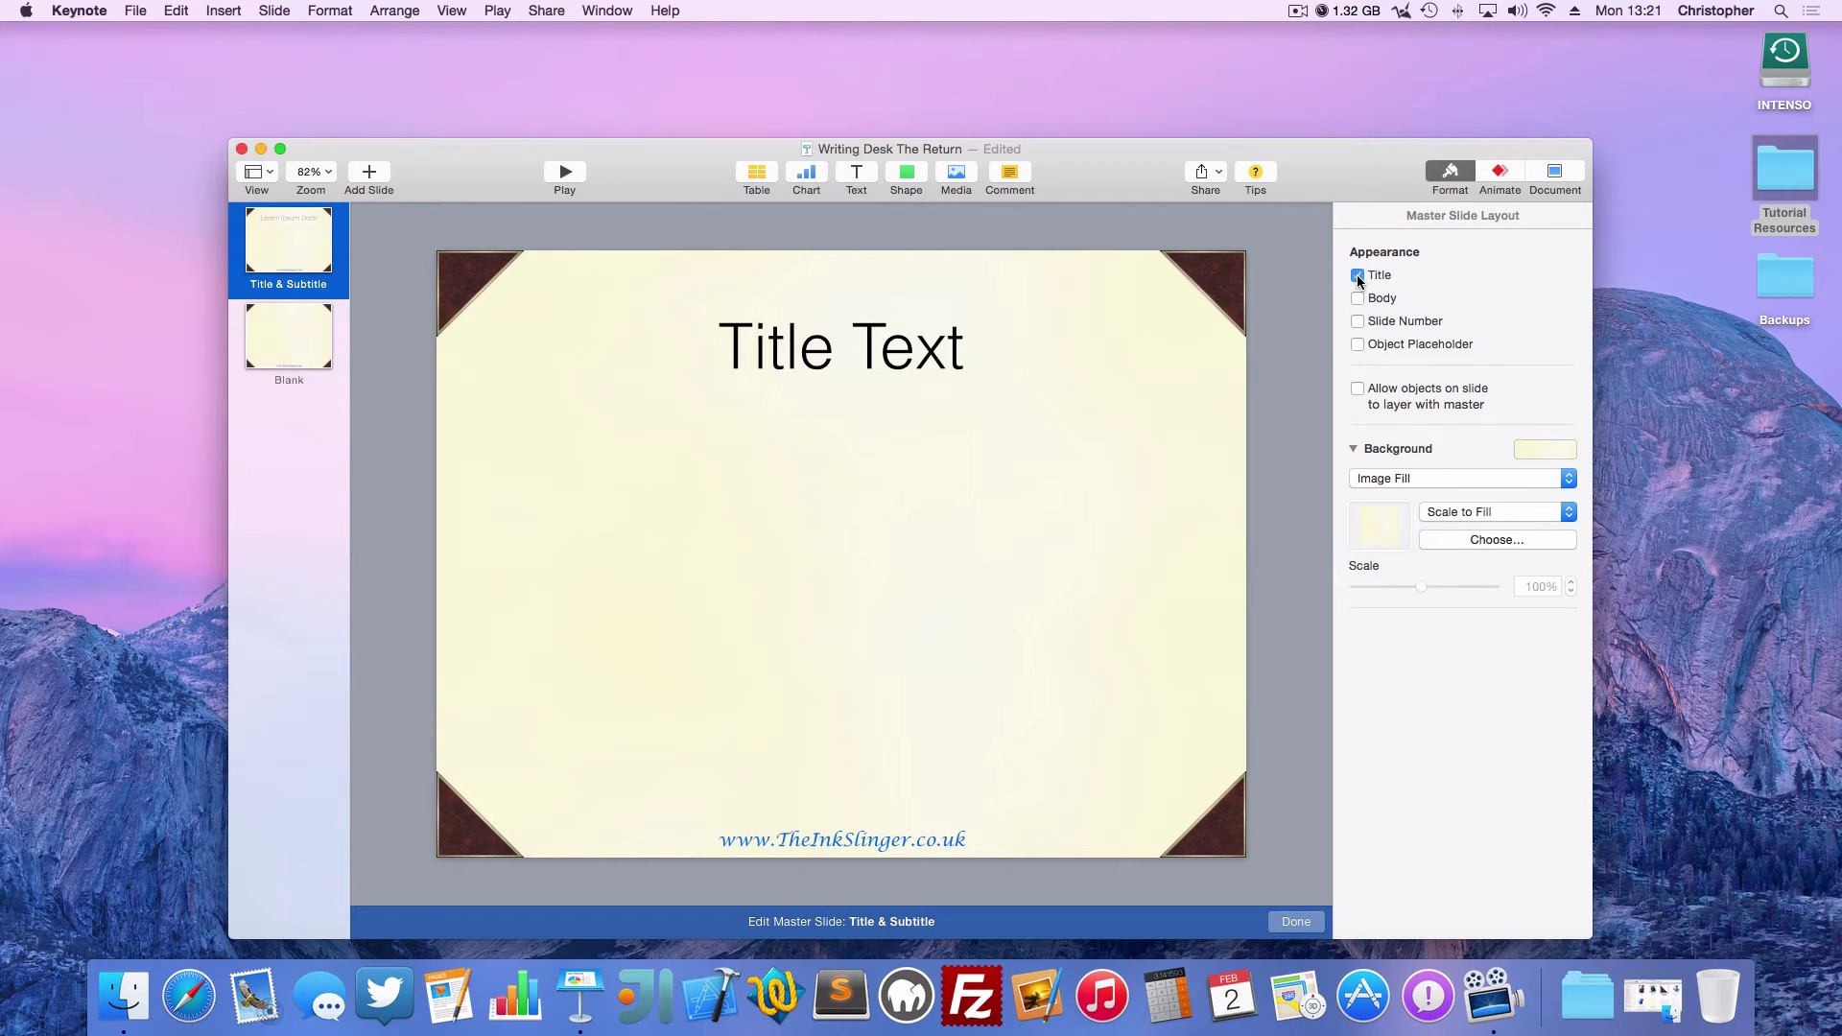
left_click(875, 366)
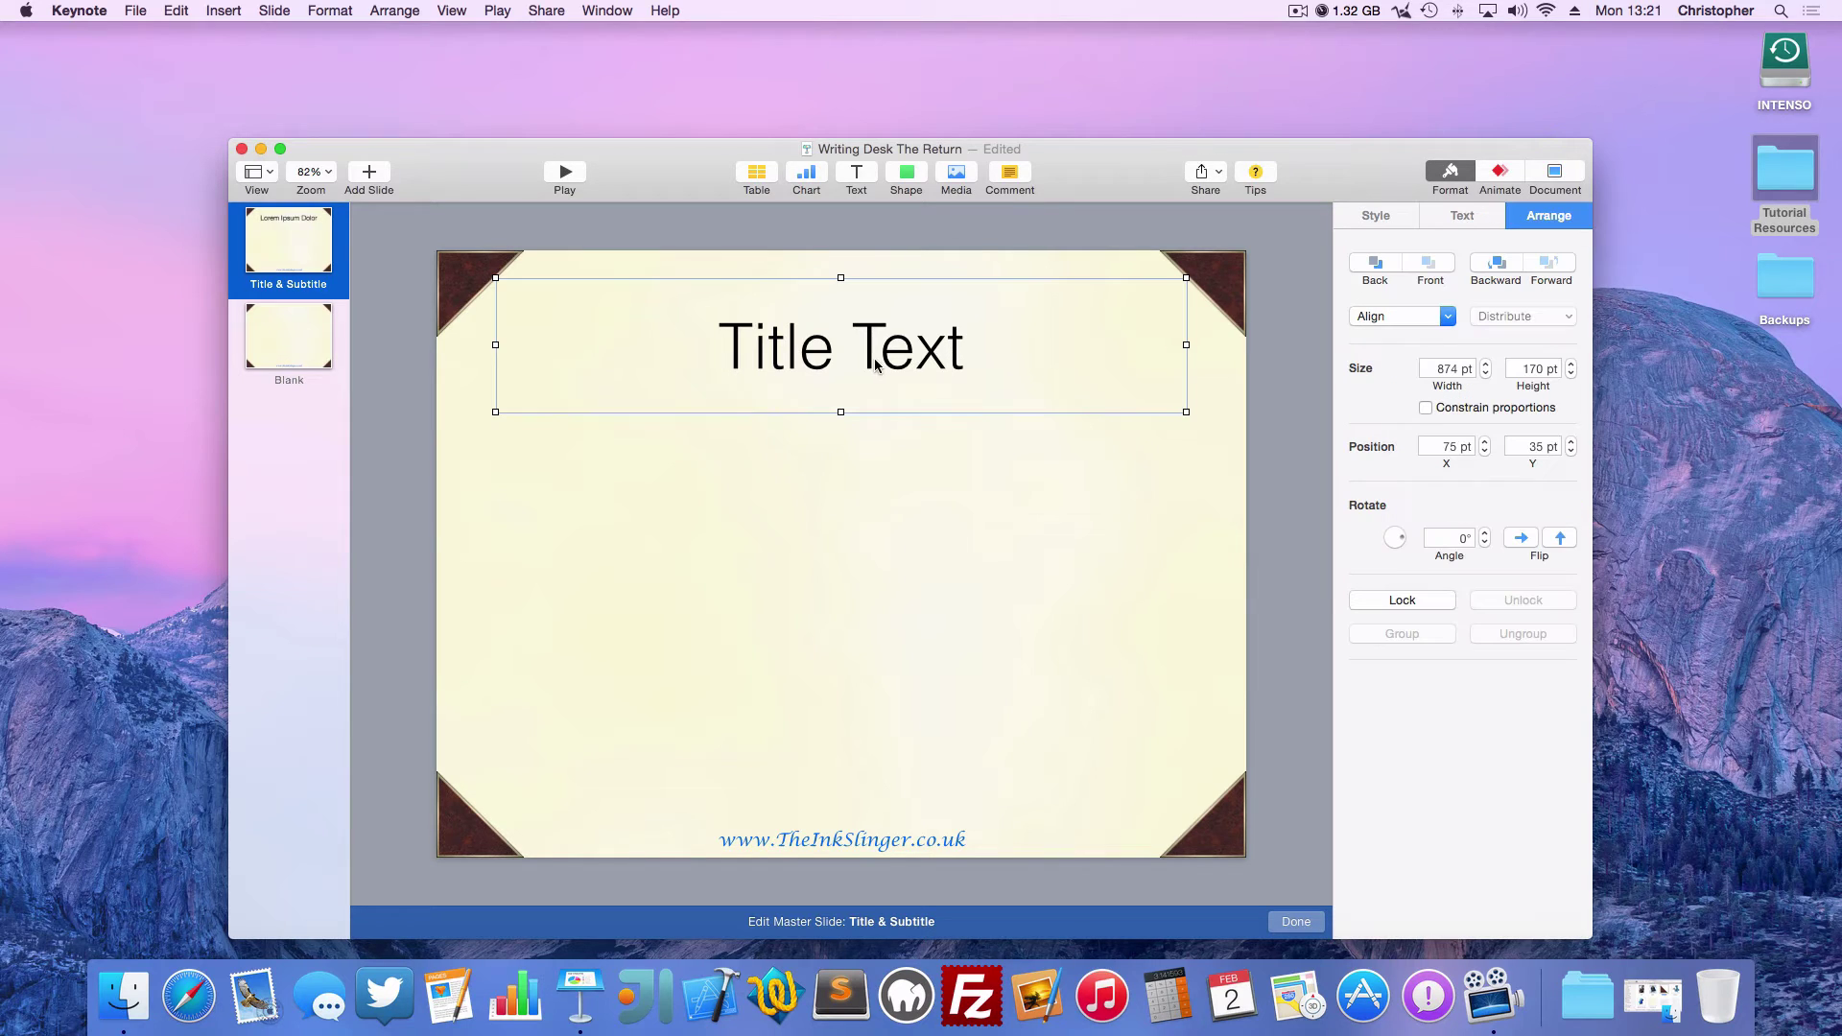
left_click(1454, 222)
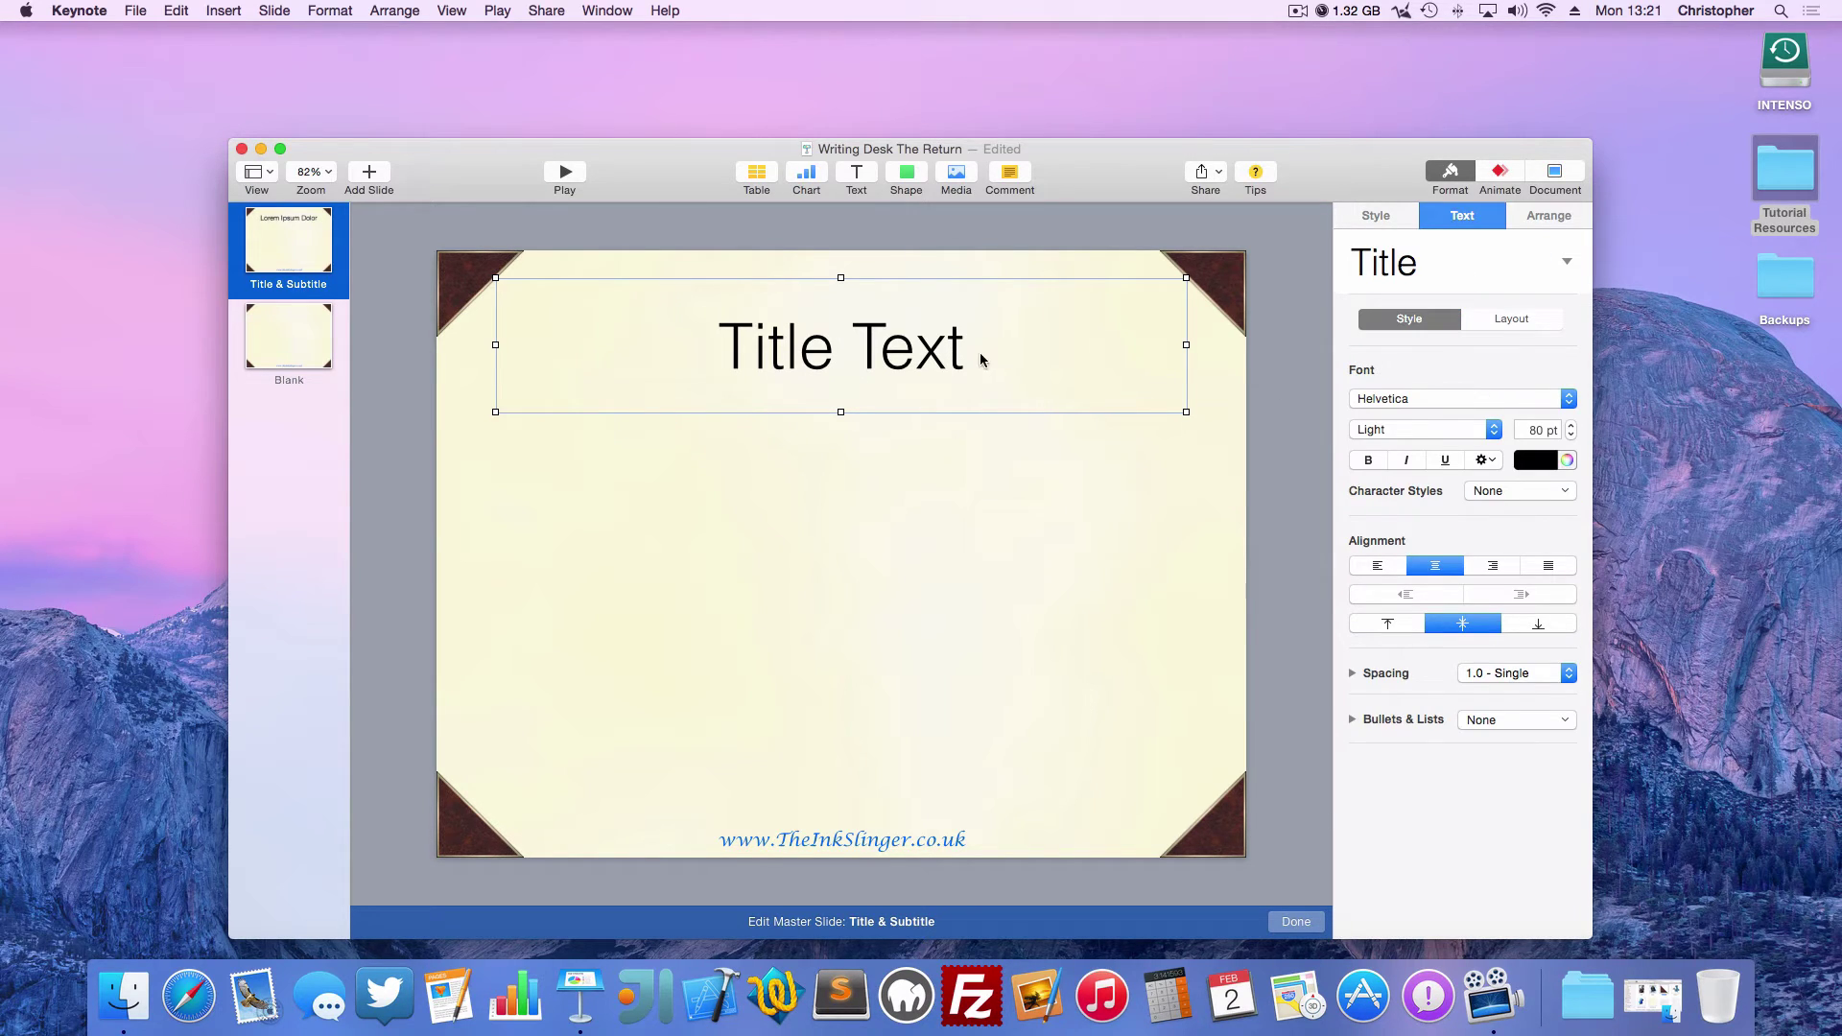
left_click(1416, 396)
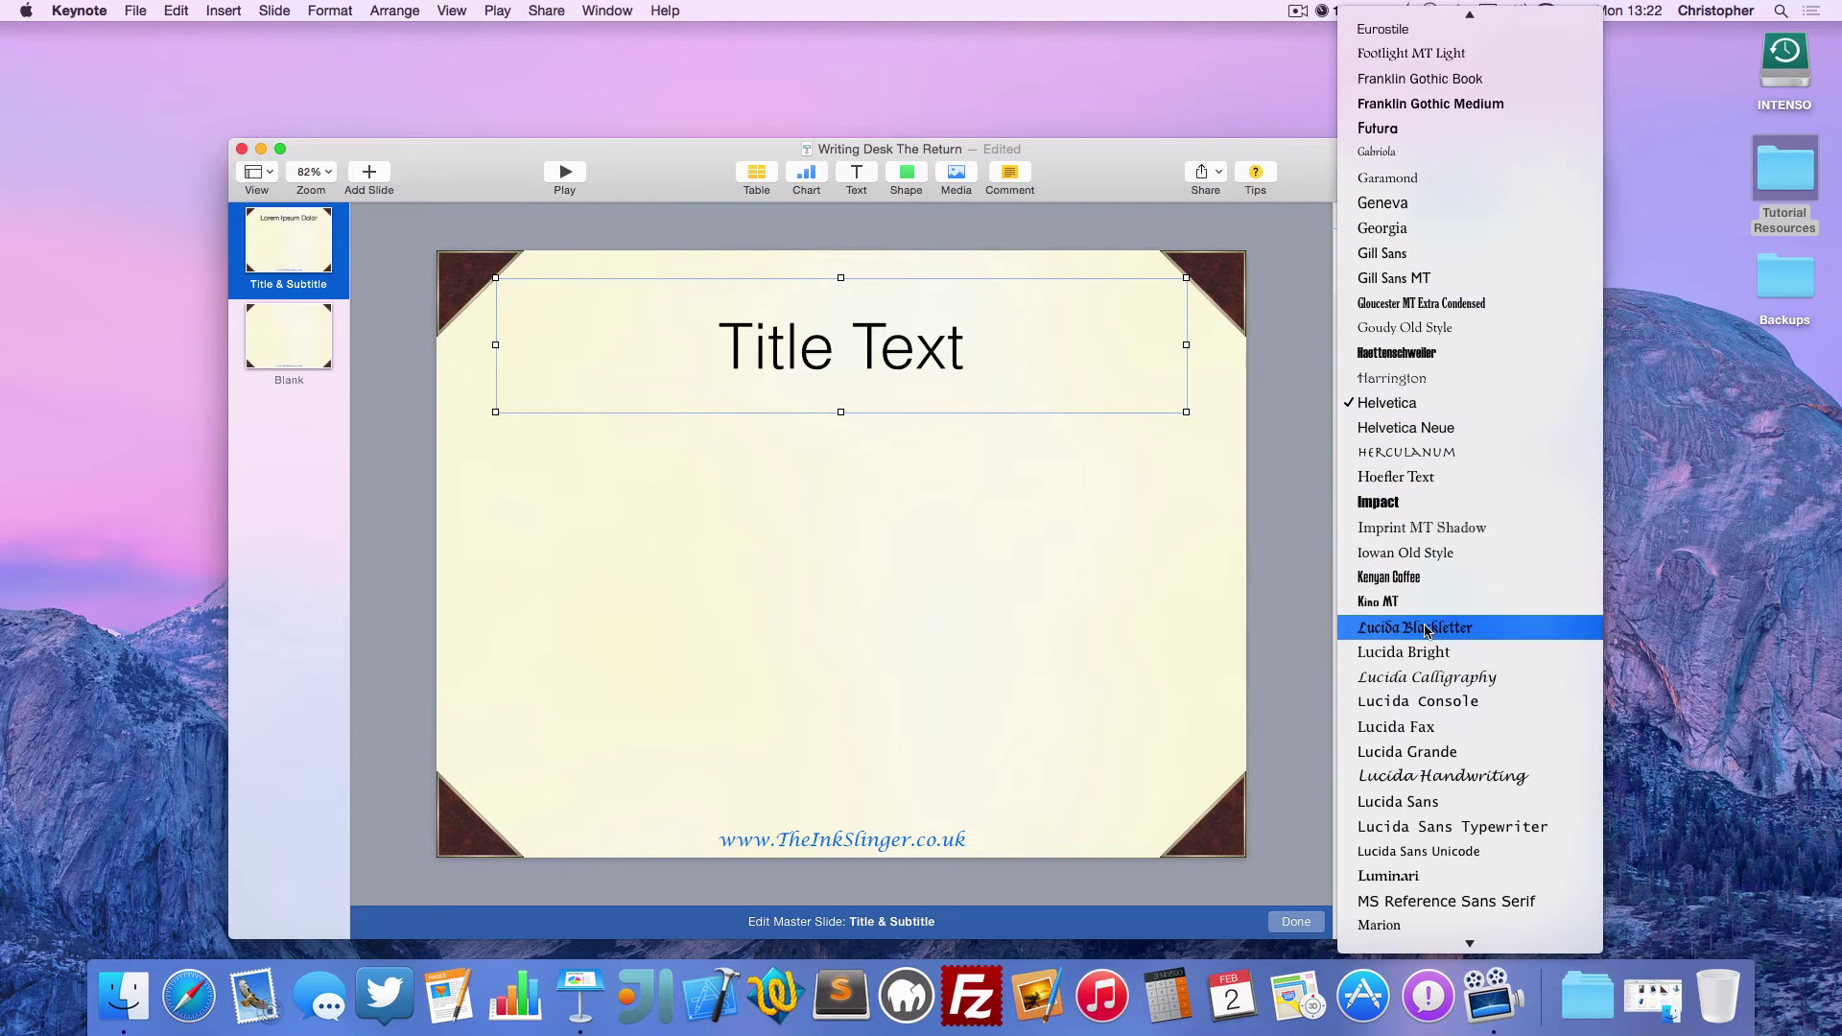
left_click(1427, 679)
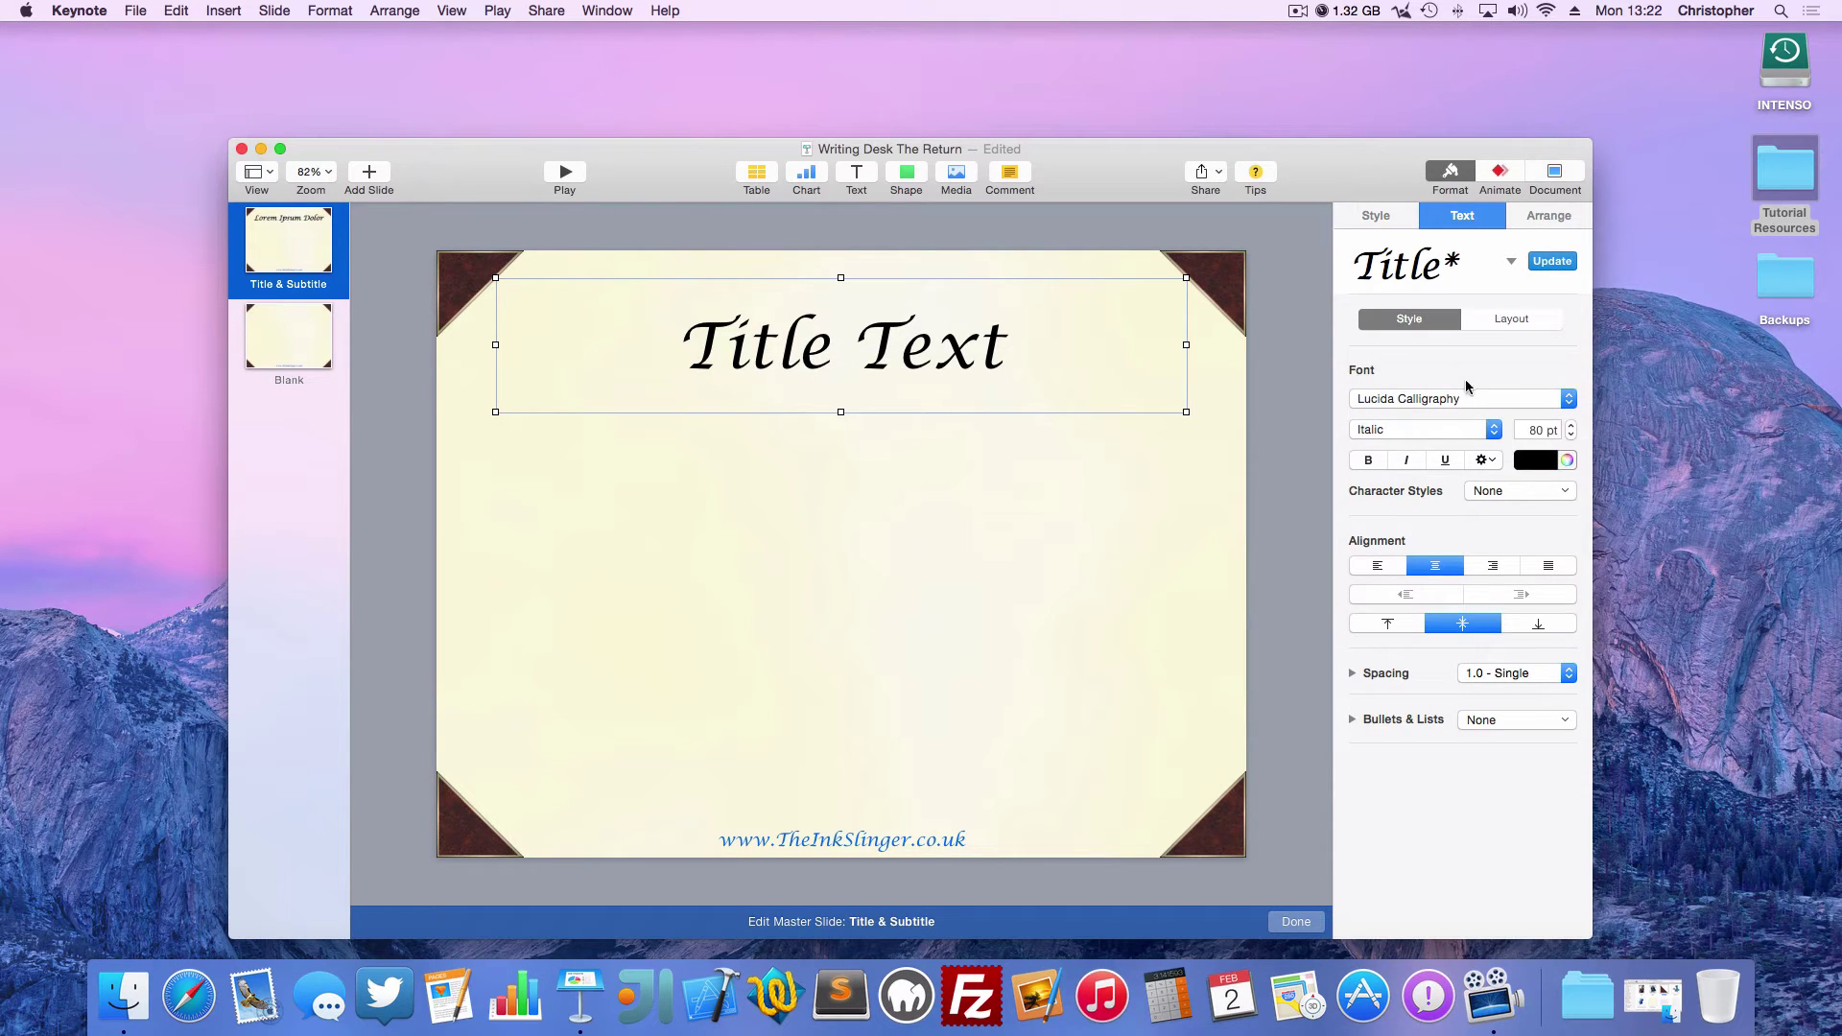
left_click(1566, 459)
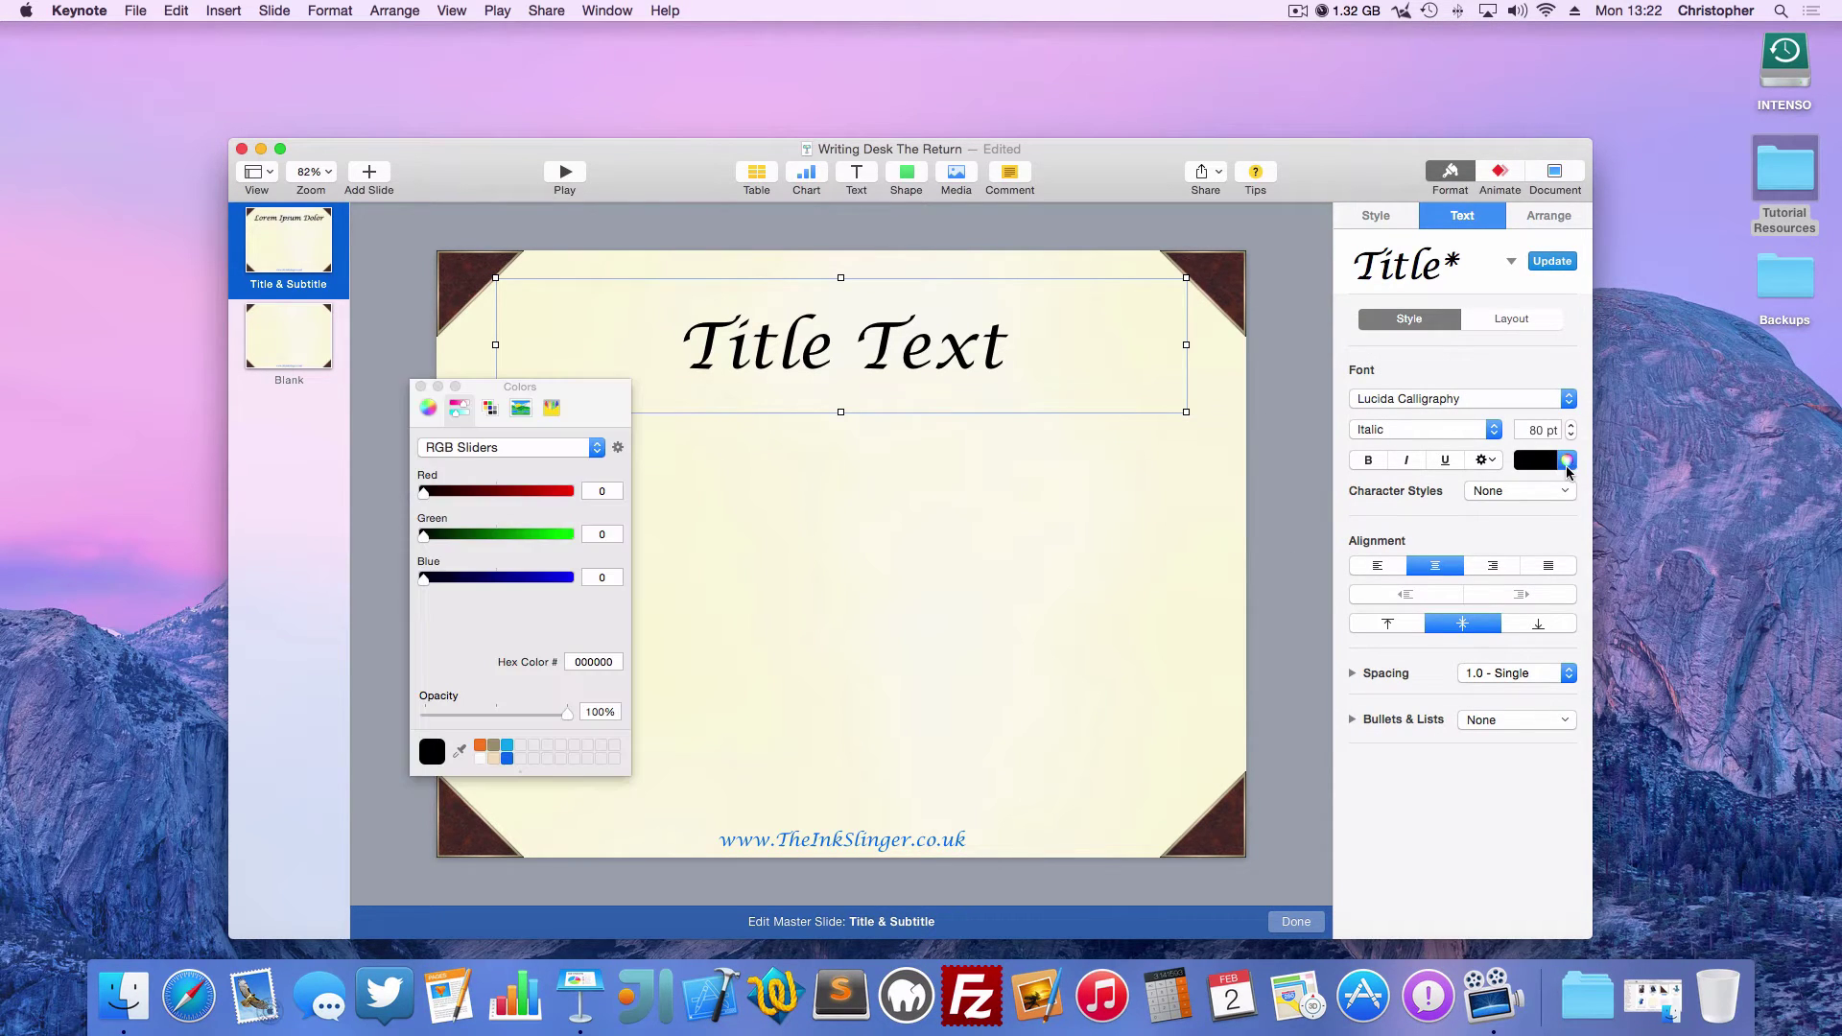
left_click(507, 758)
left_click(420, 387)
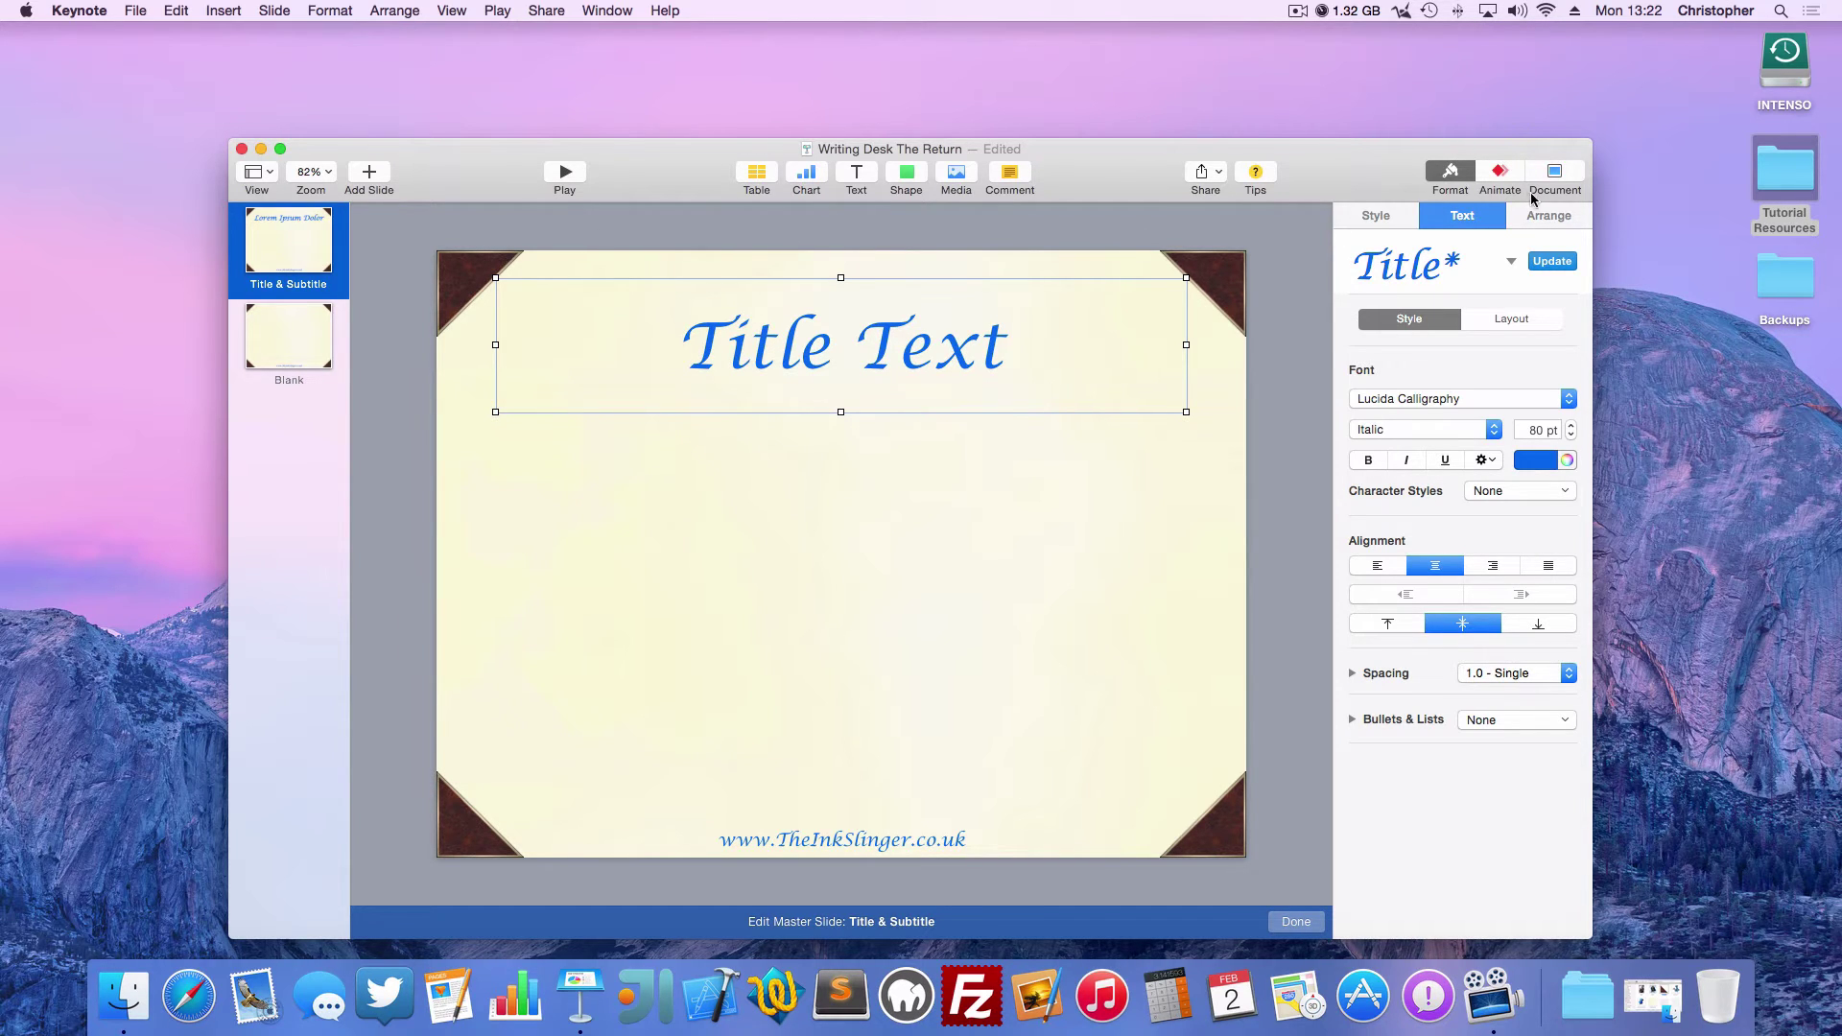
Give the title a drop shadow and raise it near the slide's top edge
left_click(1377, 215)
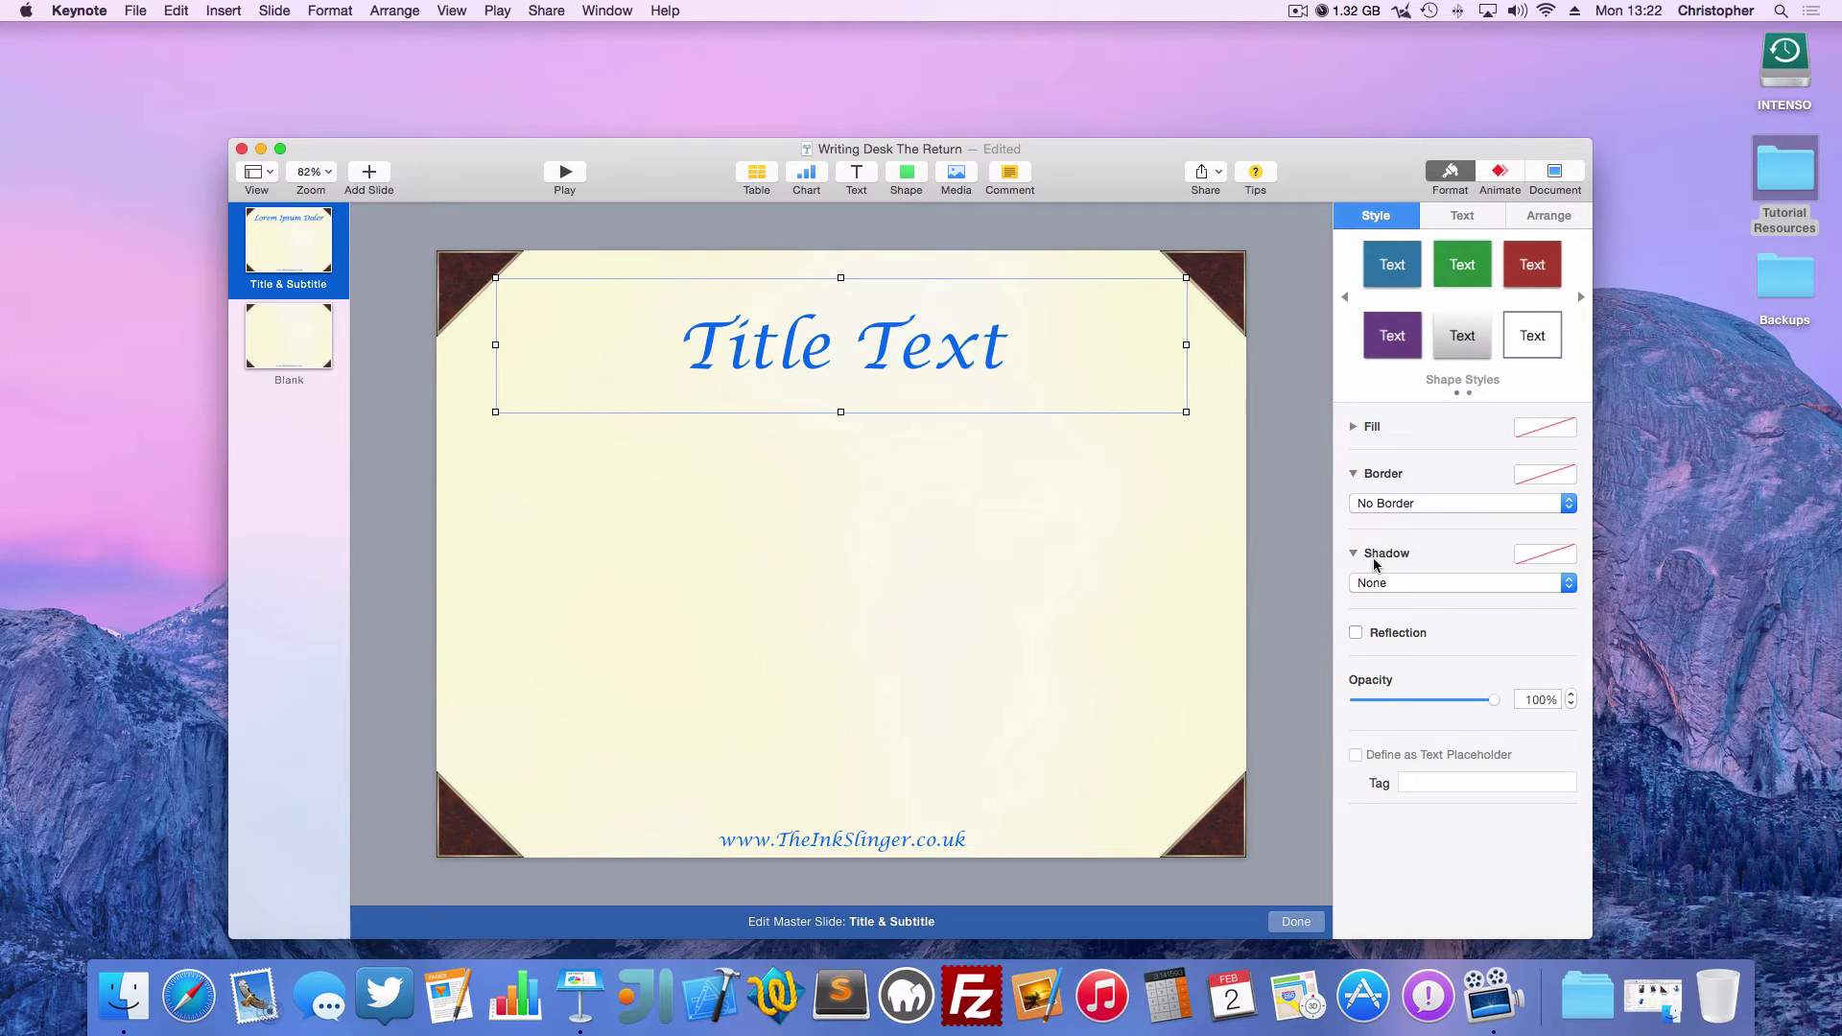
left_click(1385, 583)
left_click(1413, 606)
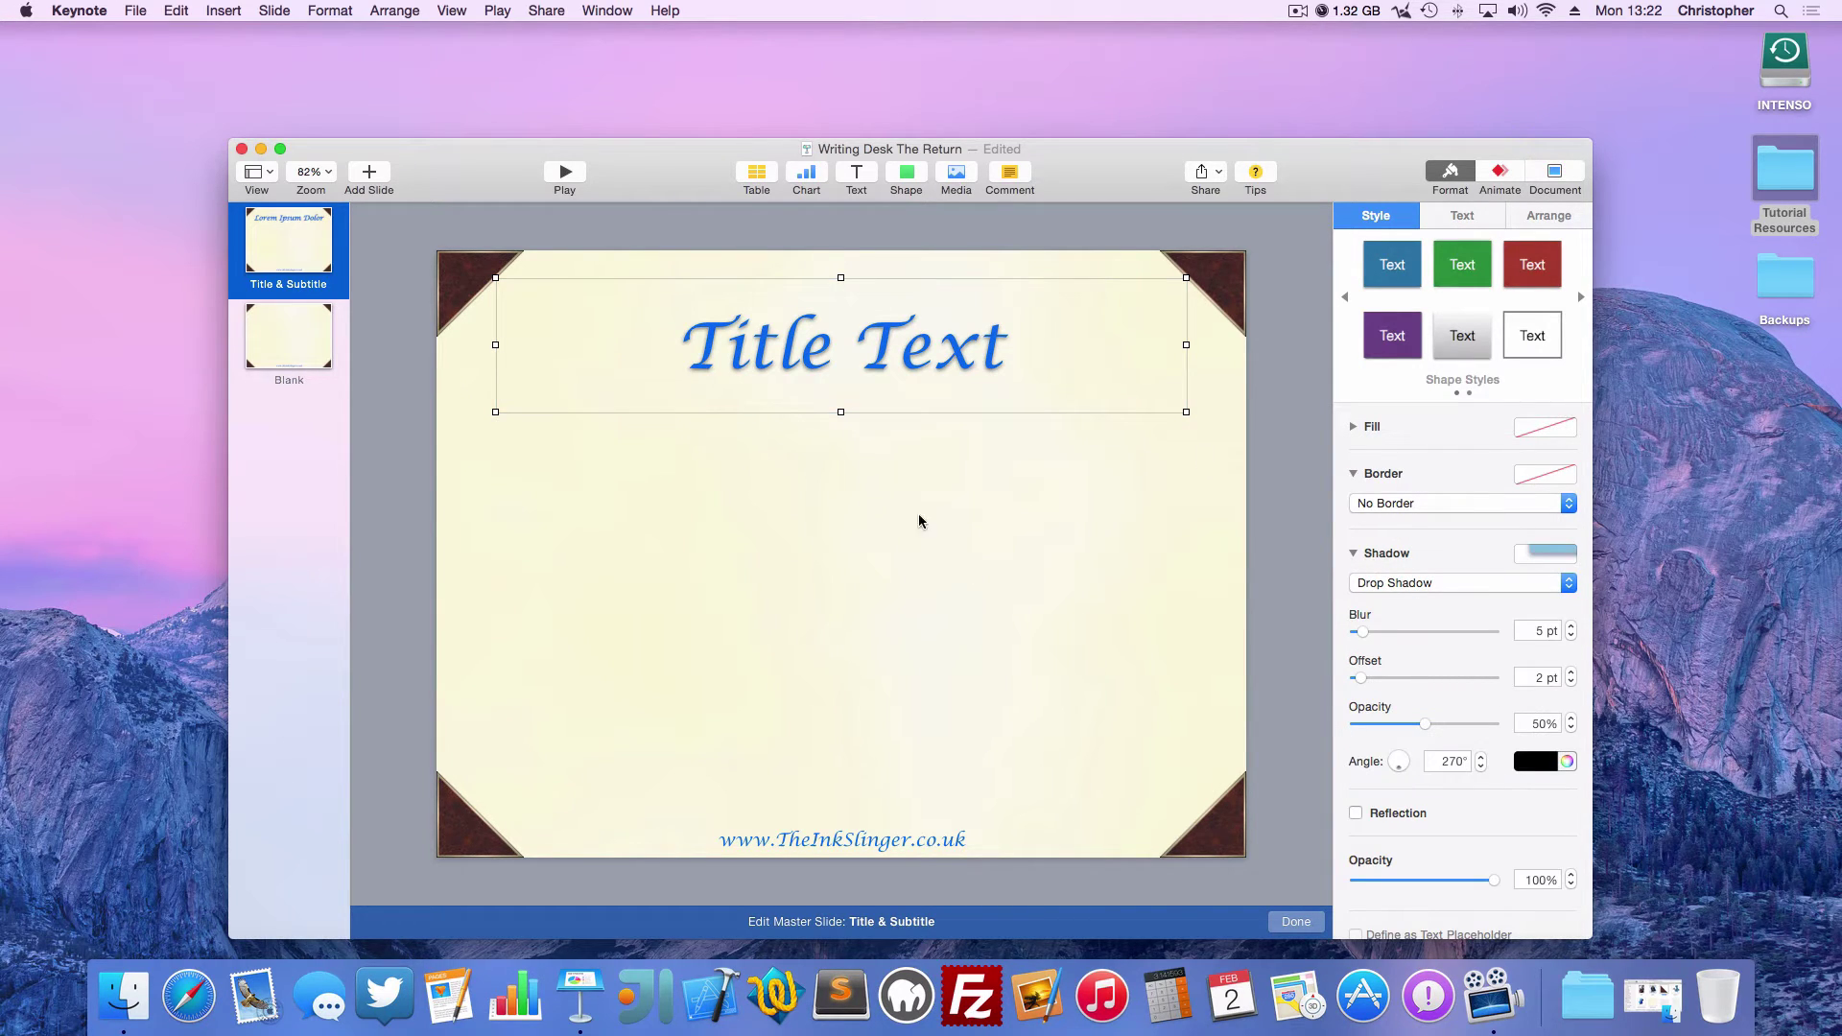
left_click_drag(832, 368, 831, 340)
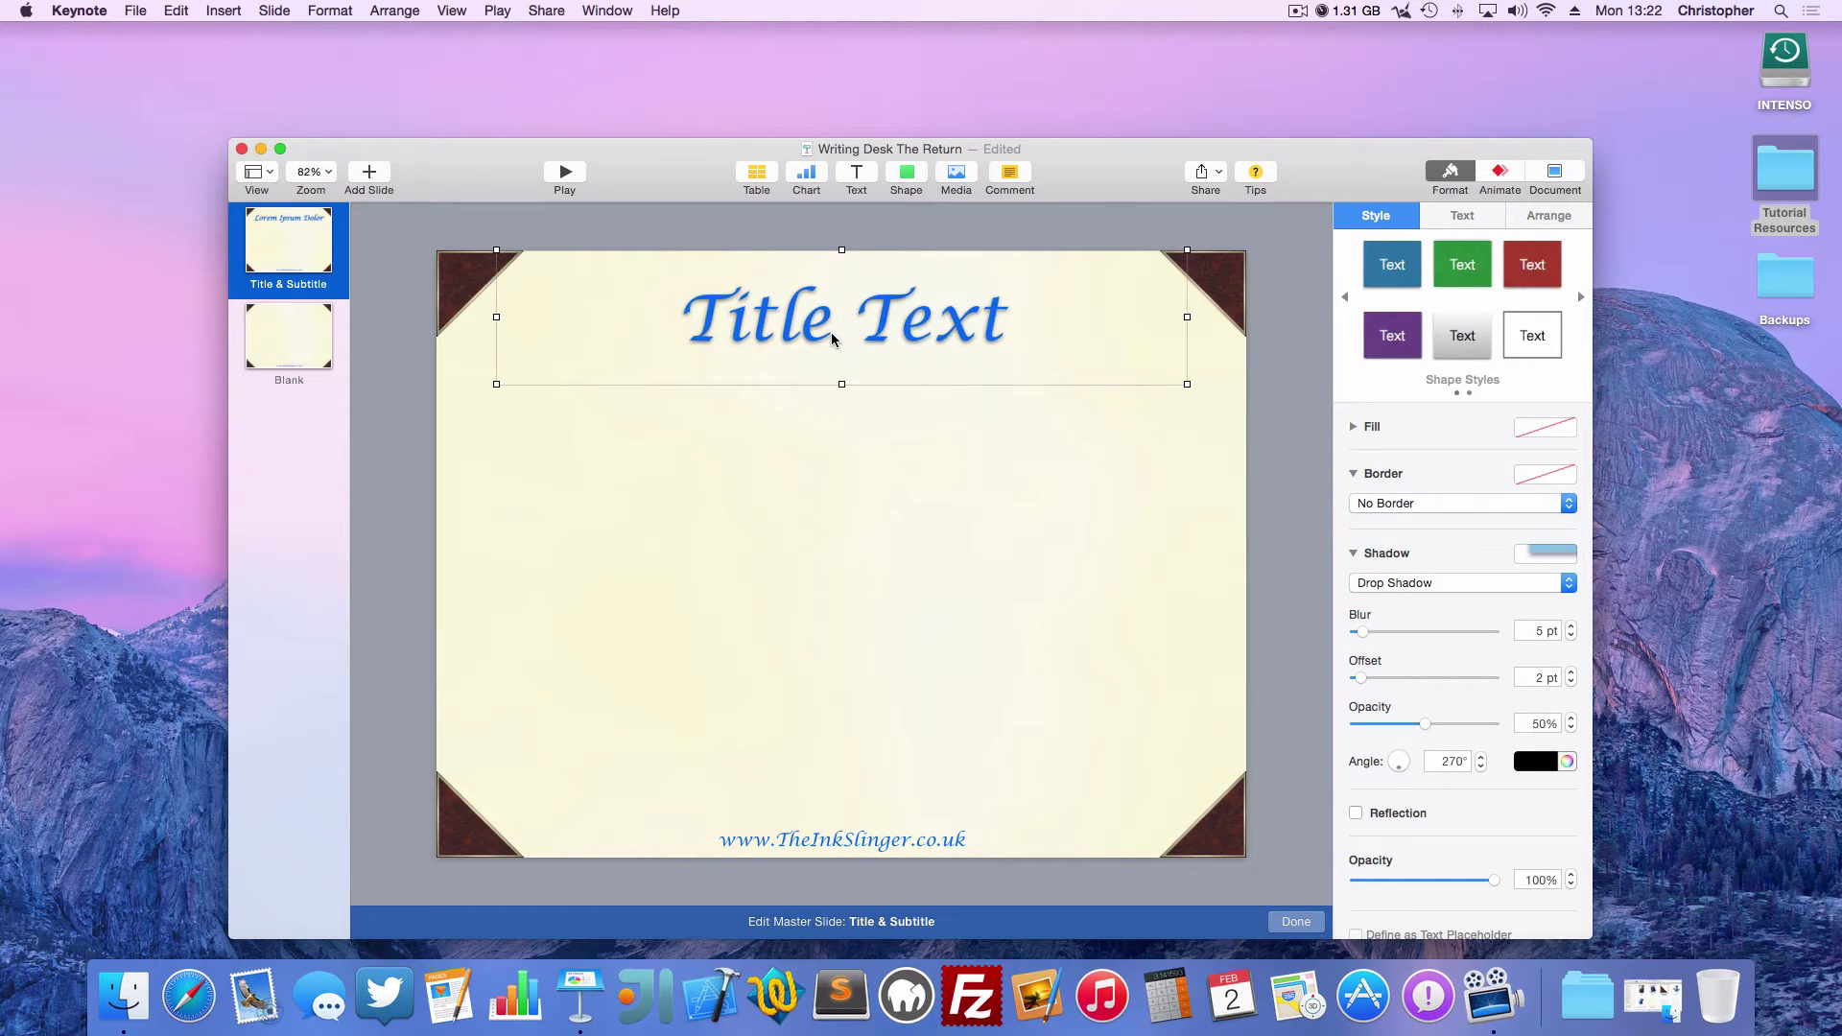
left_click(880, 425)
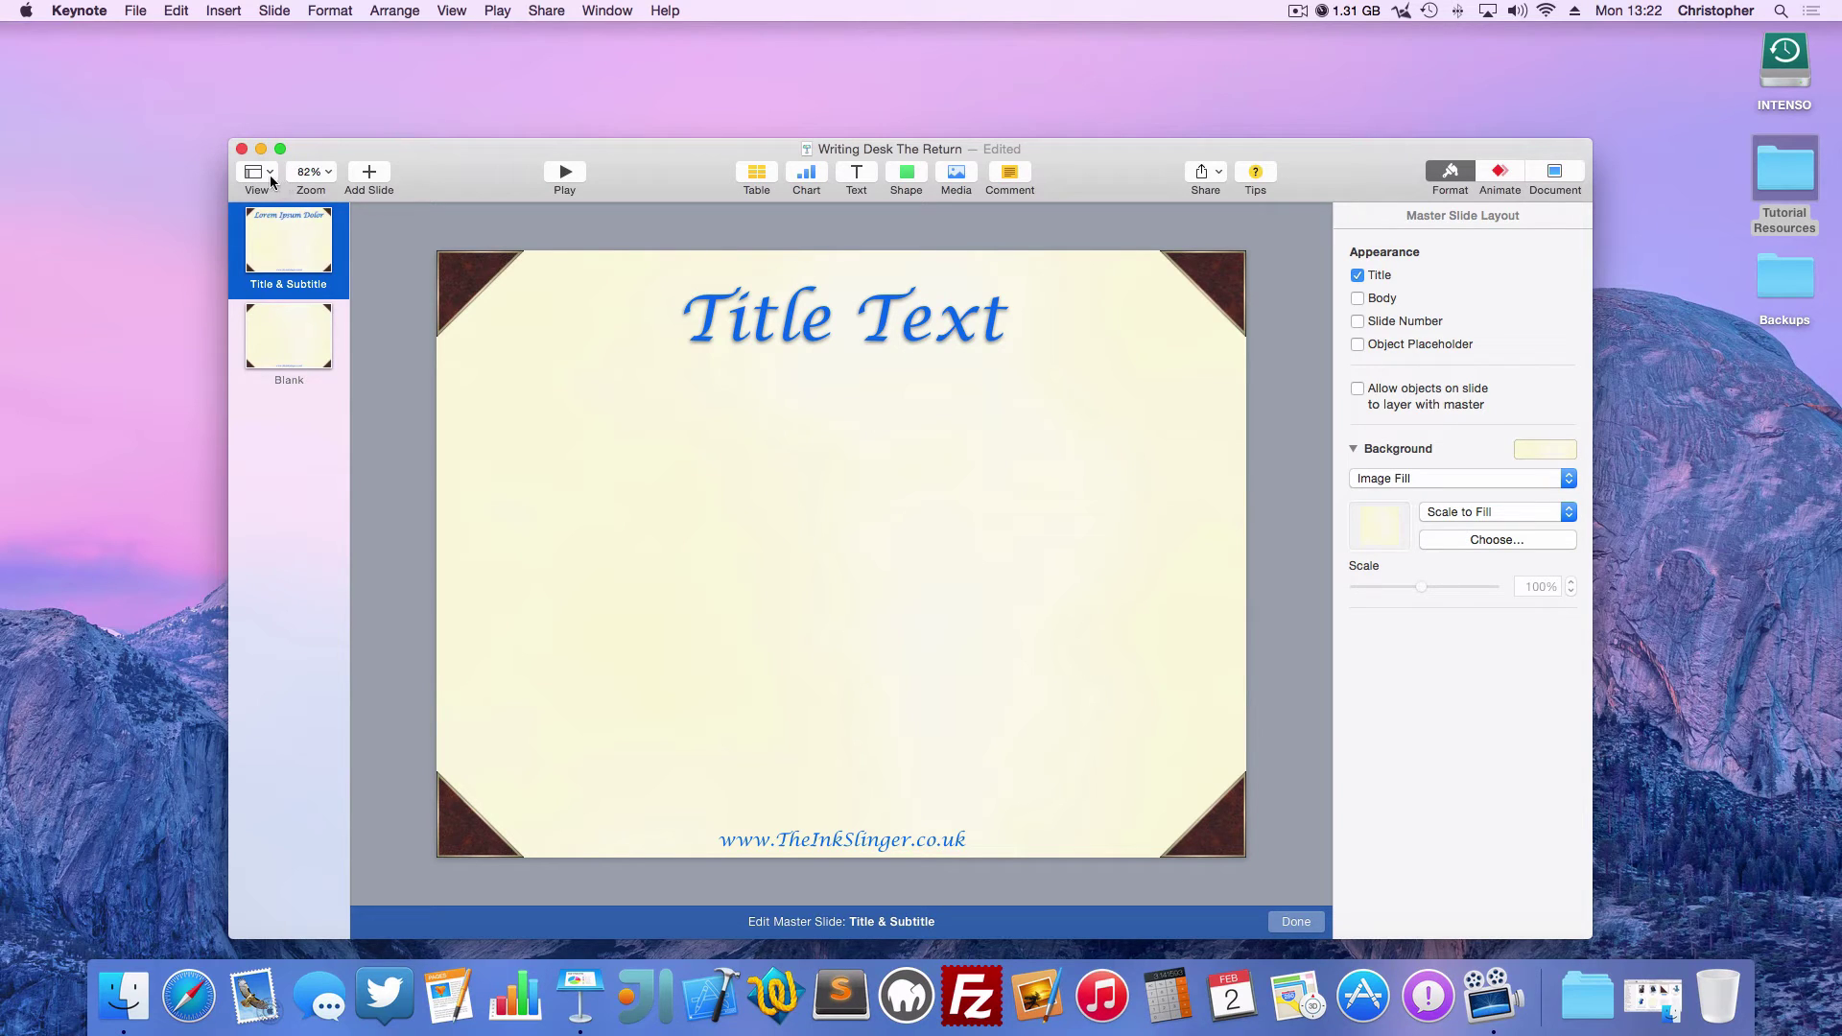
Add a slide on the Title & Subtitle master with its title reading 'Title'
left_click(1295, 921)
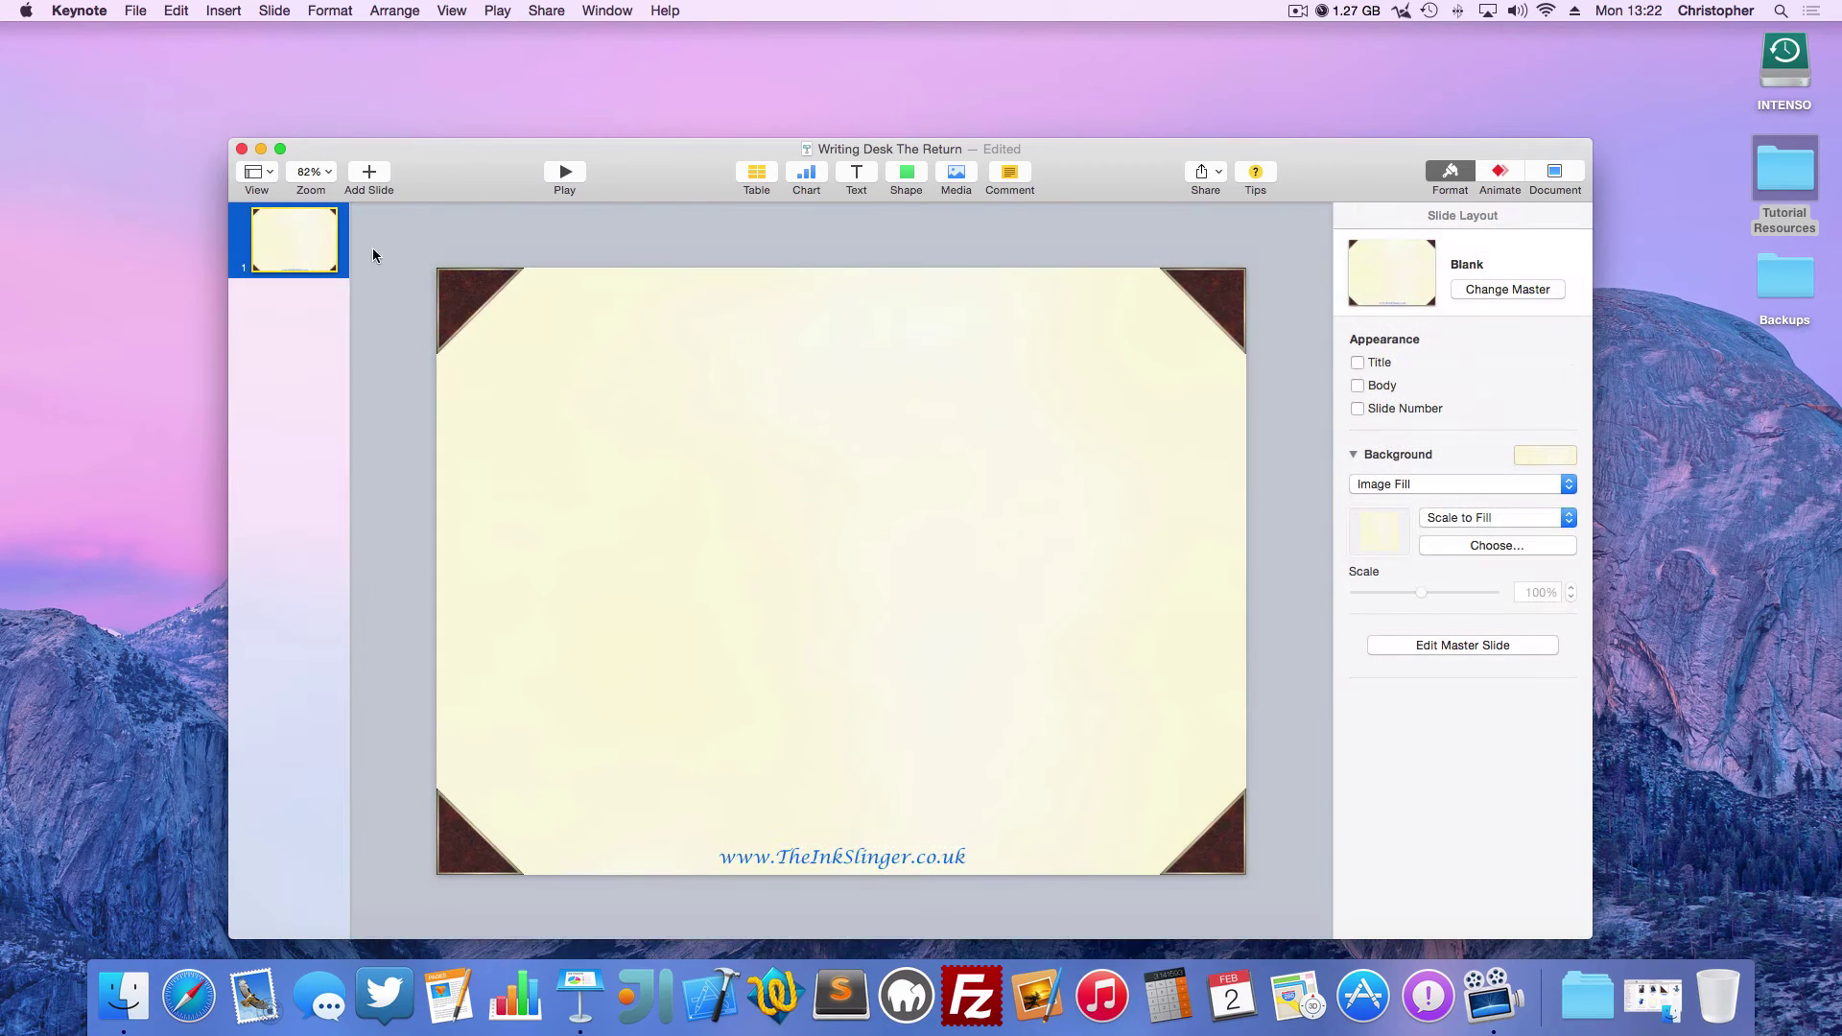
left_click(384, 178)
left_click(307, 269)
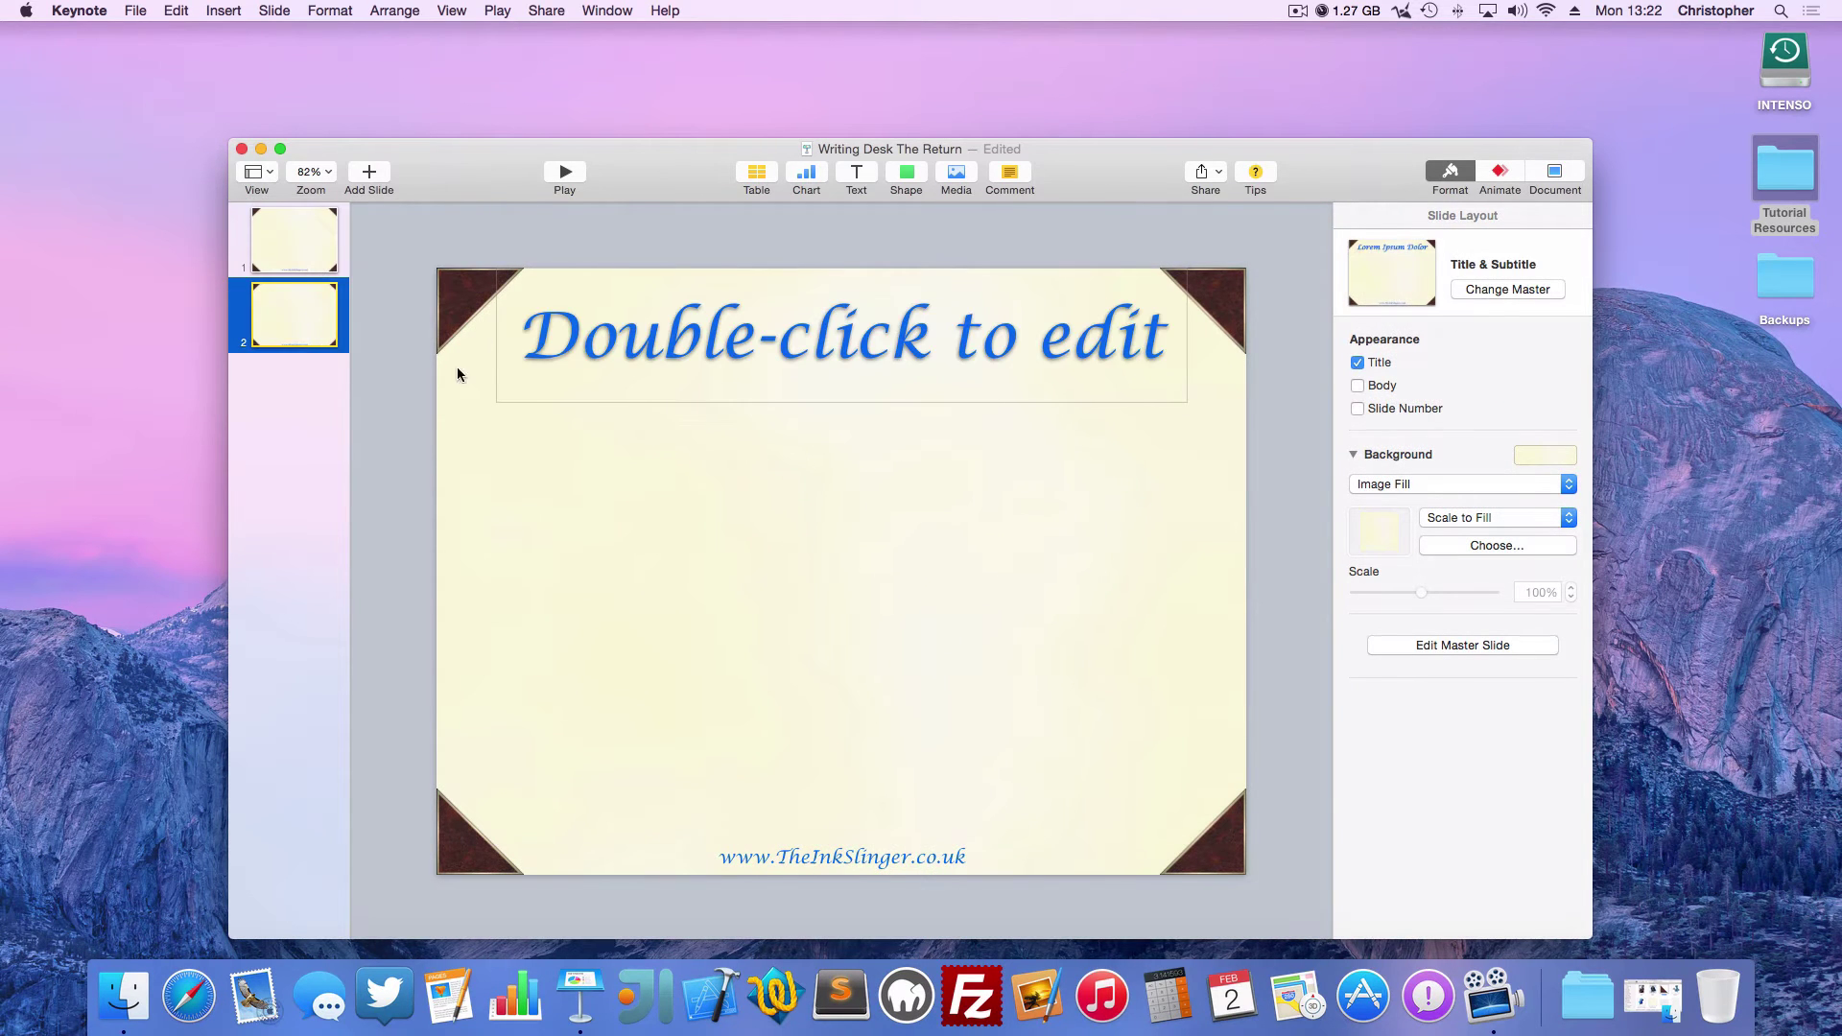
double_click(900, 335)
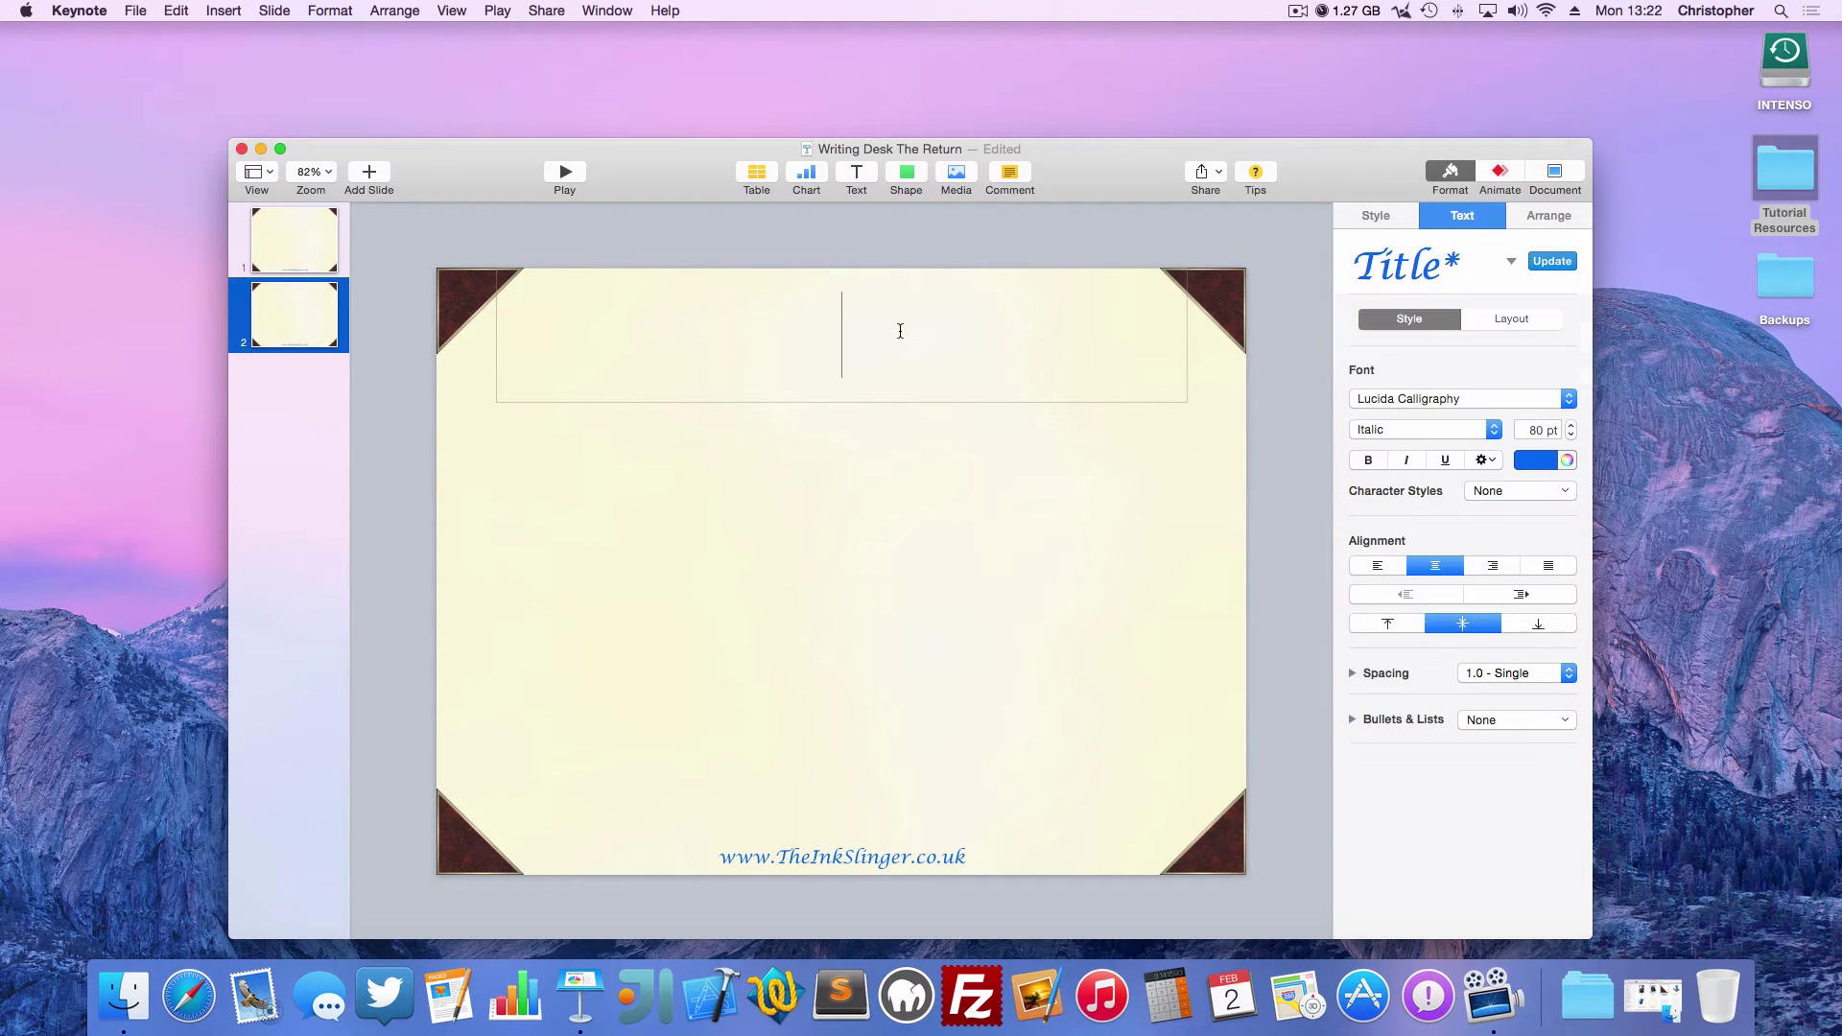
type("Title")
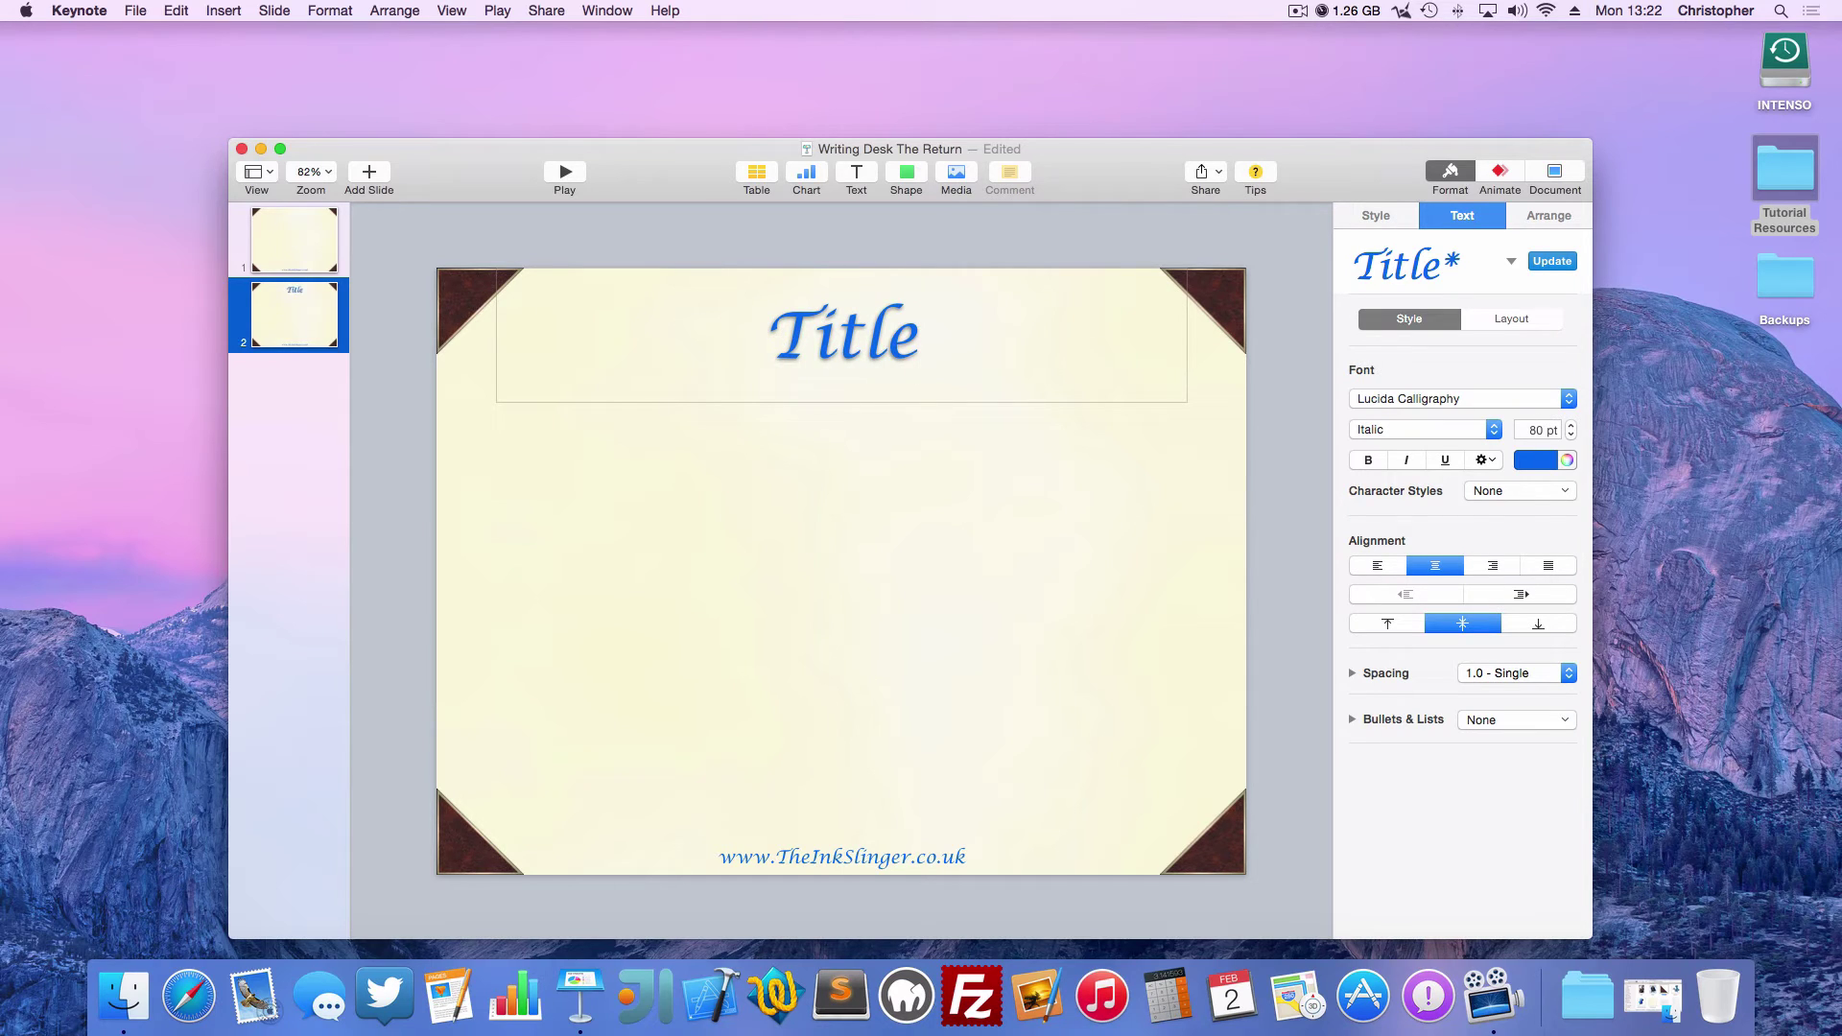
left_click(754, 517)
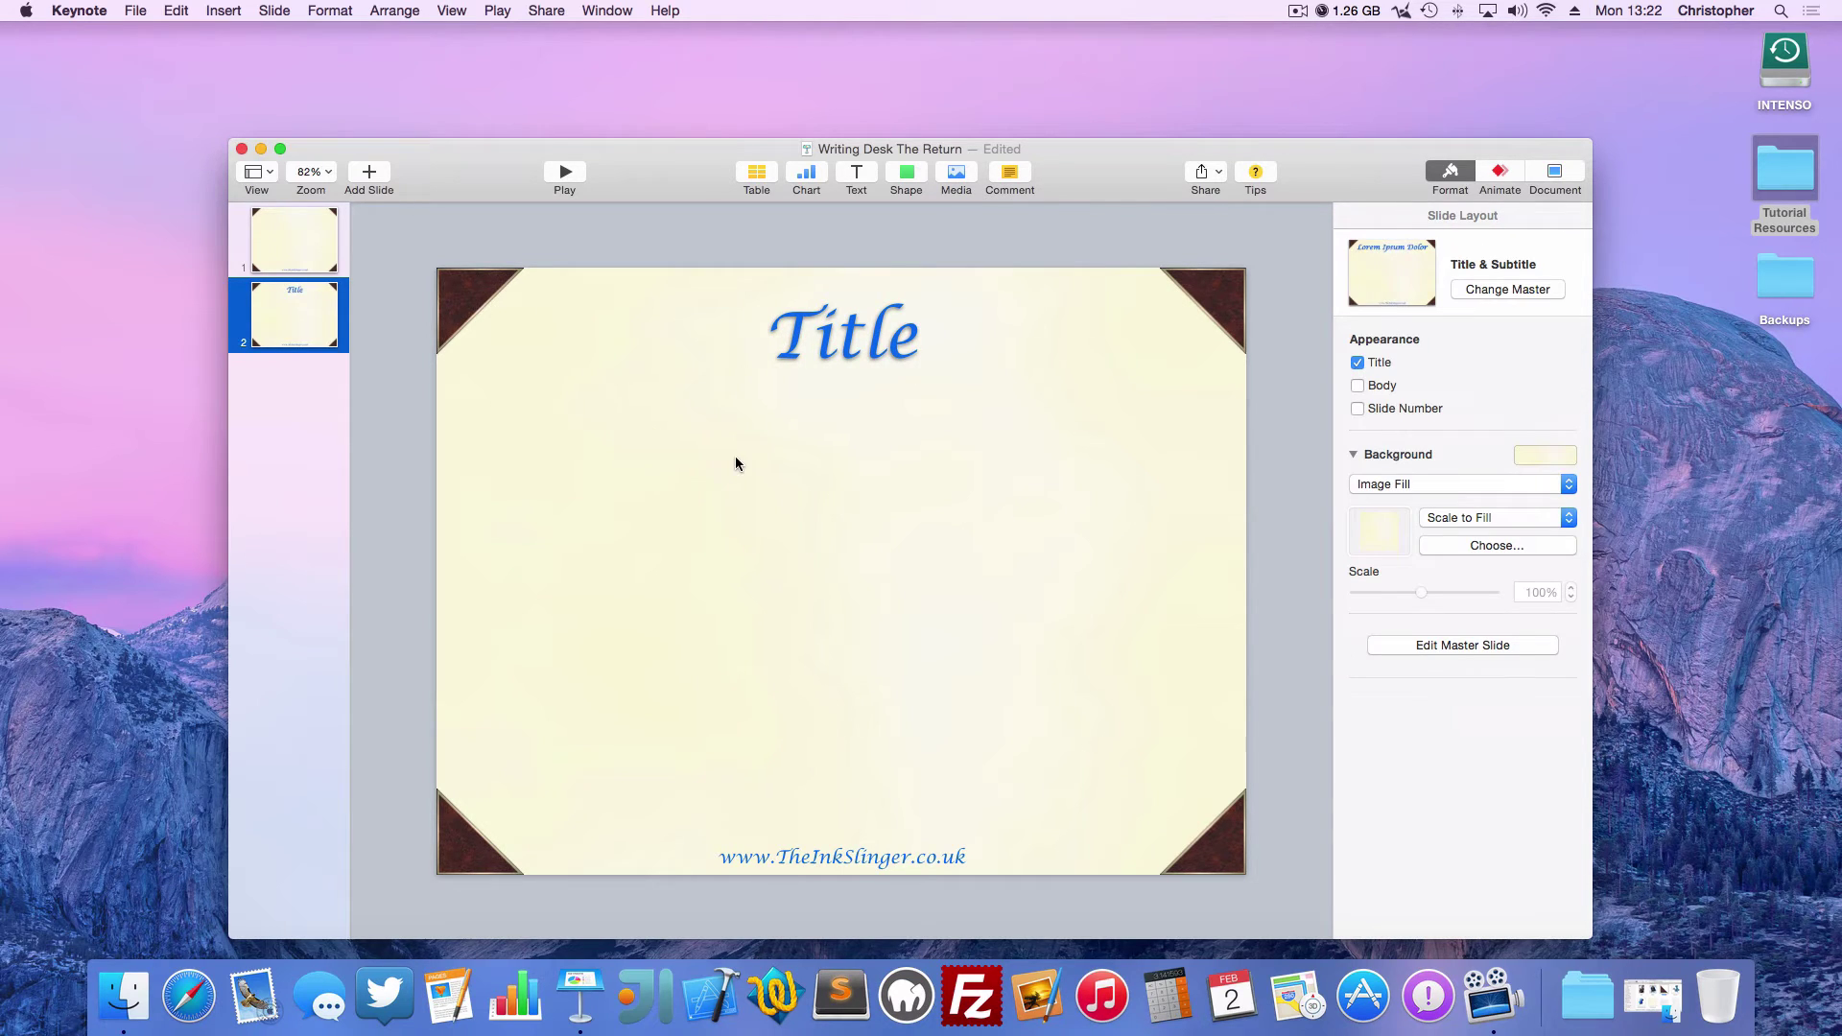
left_click(315, 233)
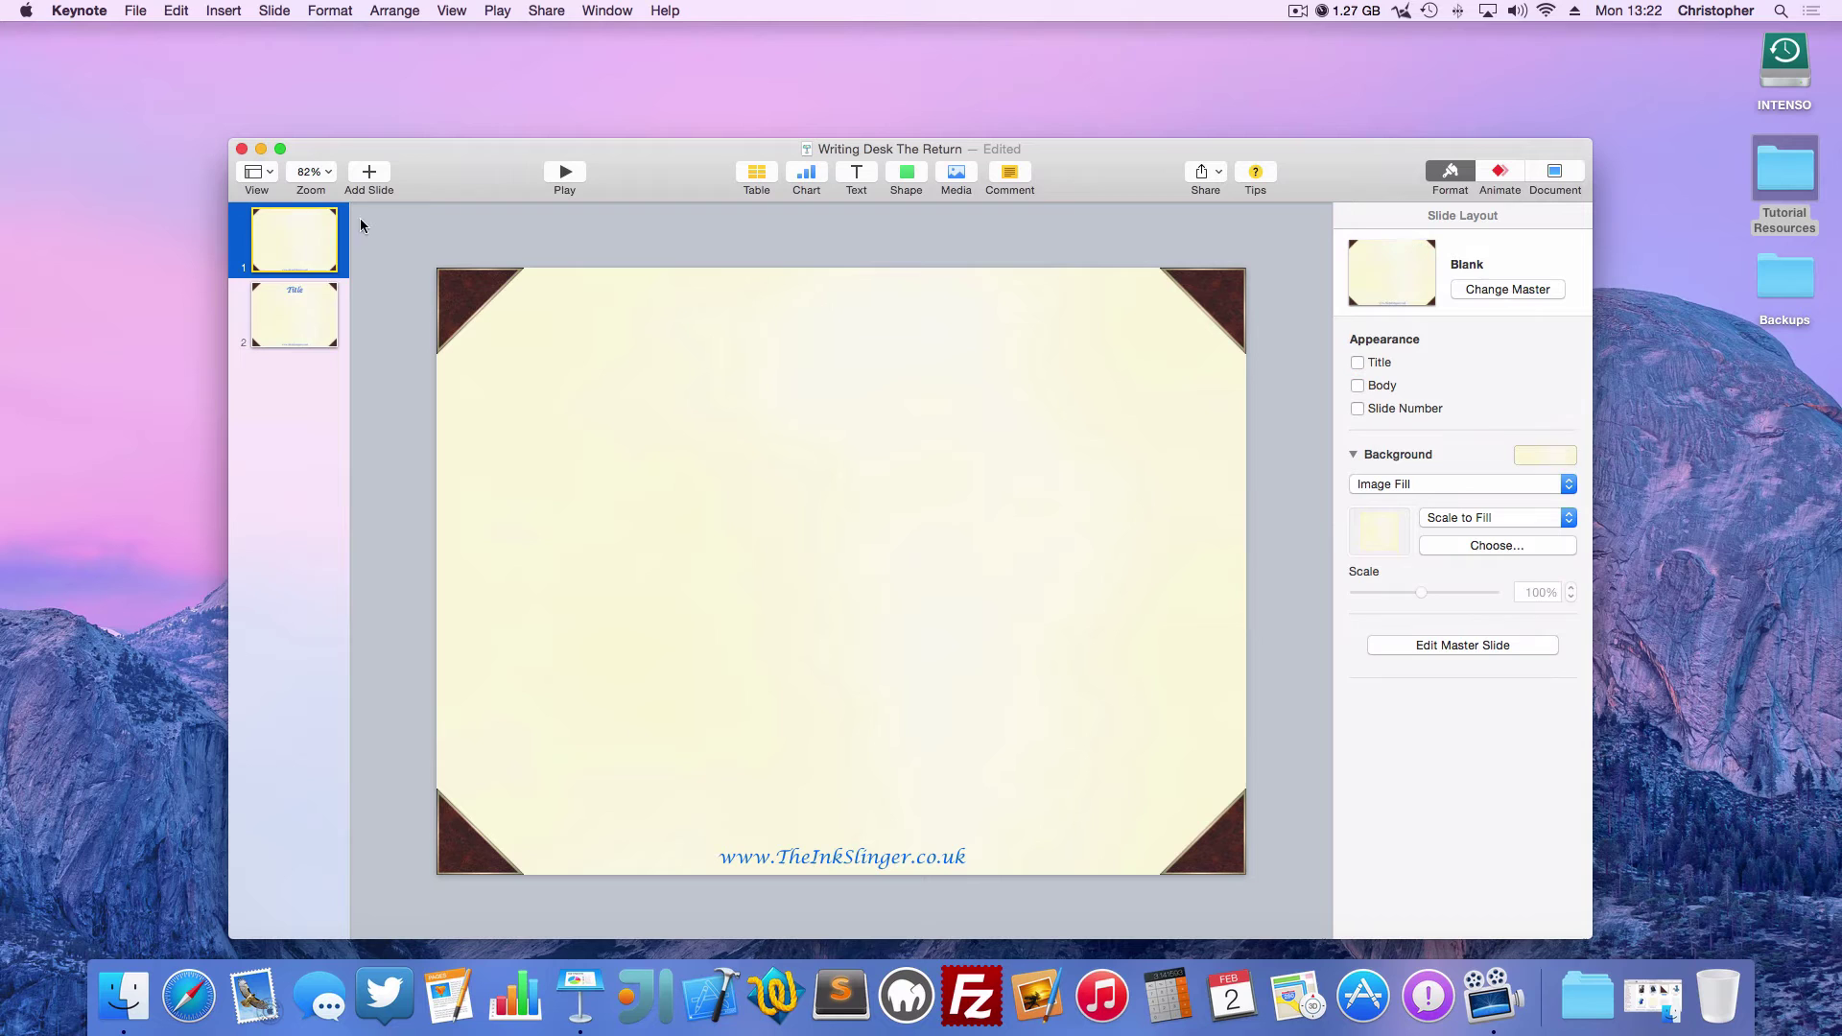
Open the Title & Subtitle master, briefly toggling its body placeholder on and off
left_click(264, 182)
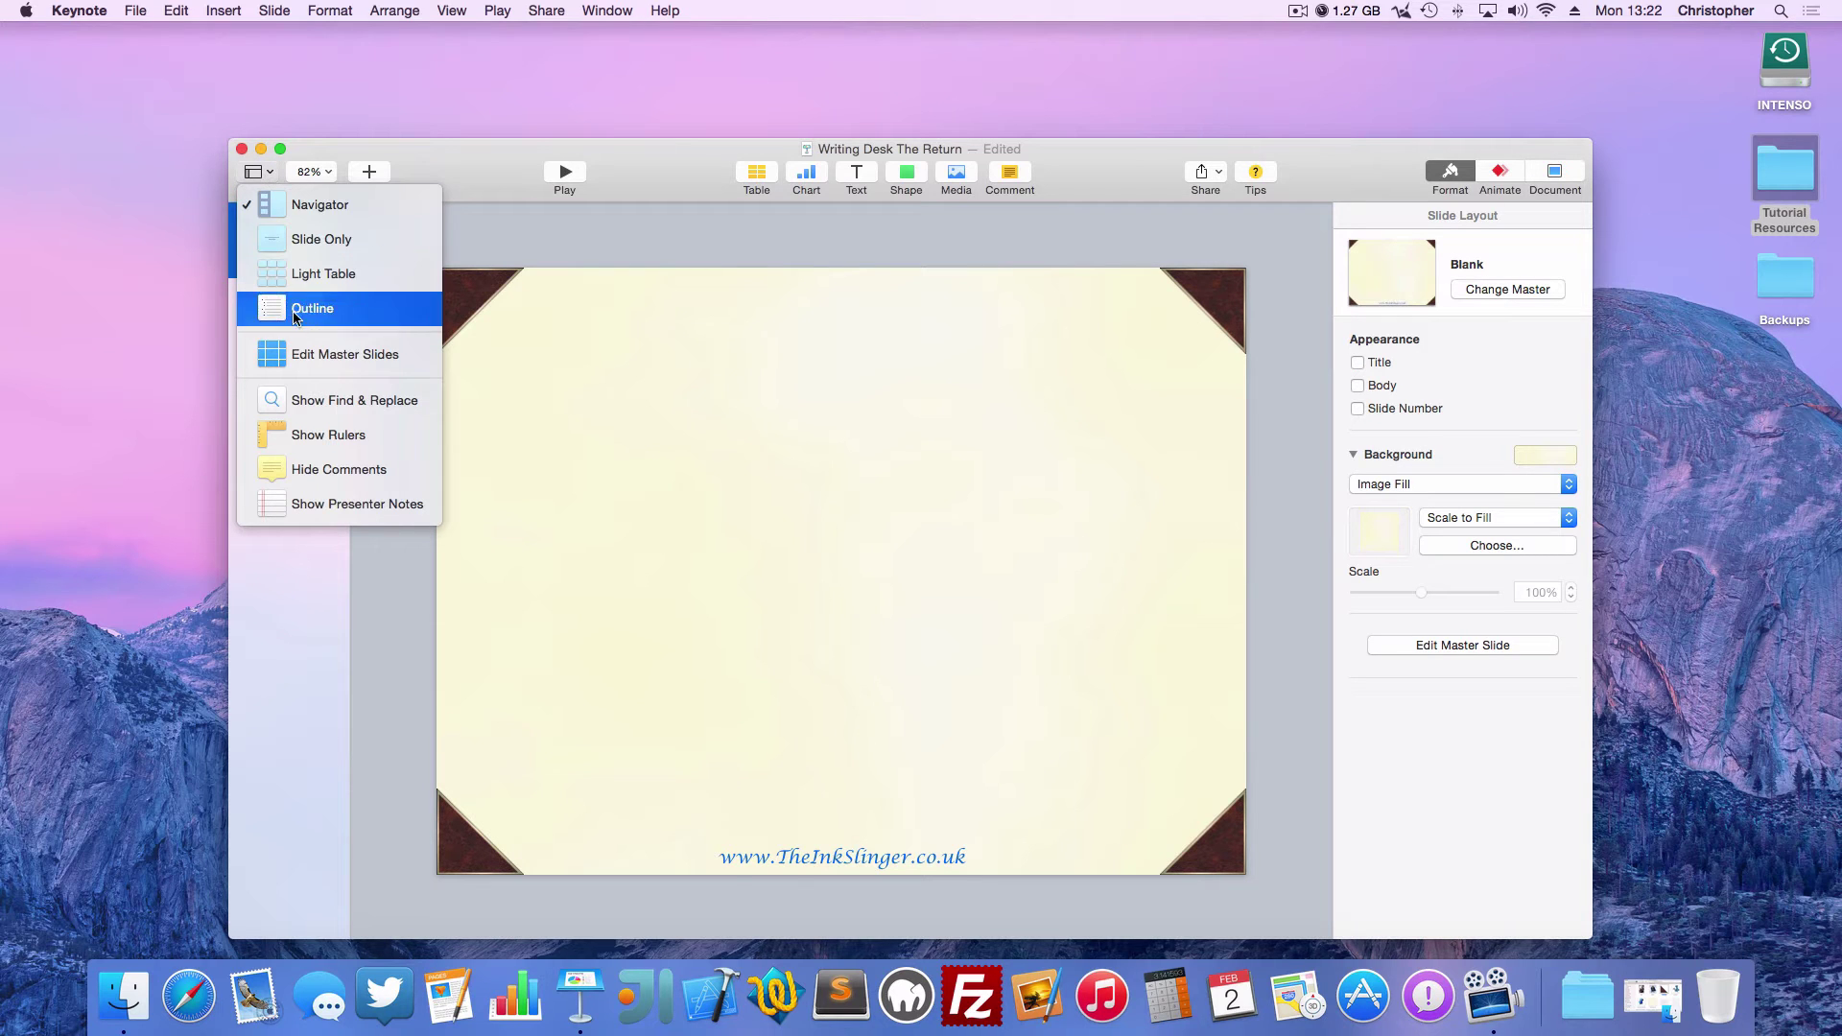
left_click(326, 354)
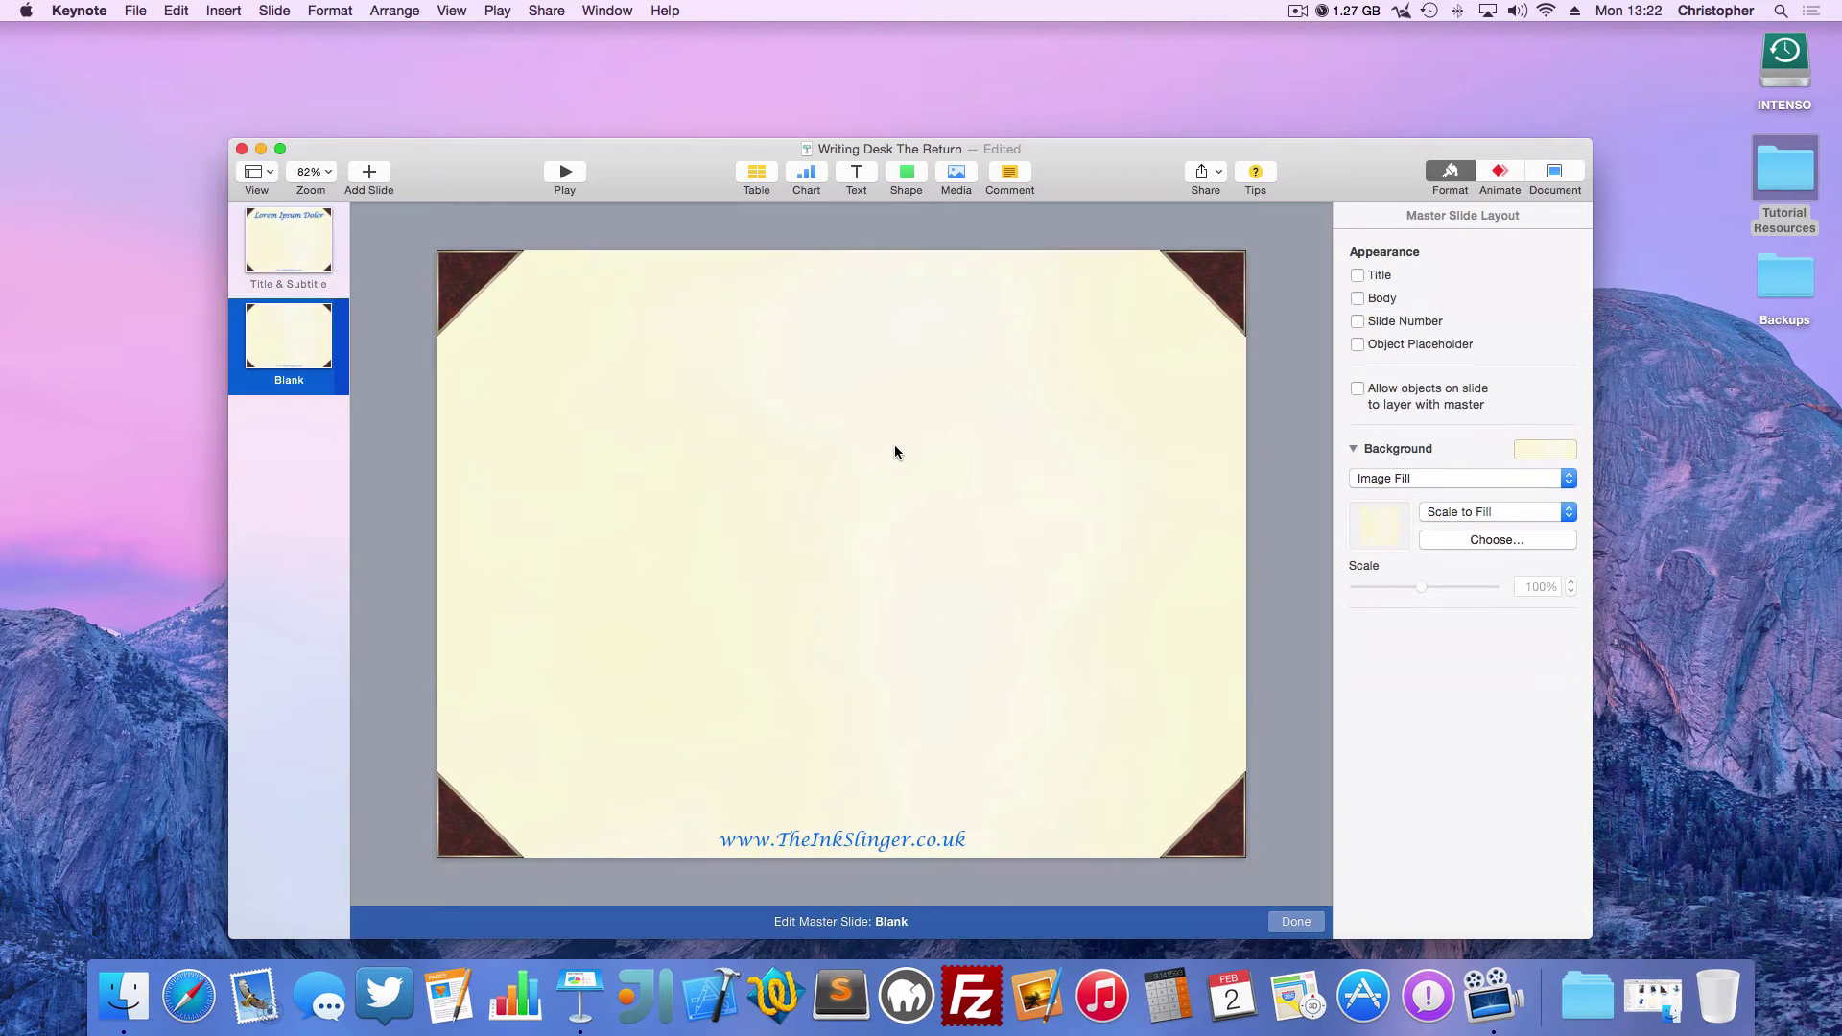
left_click(261, 244)
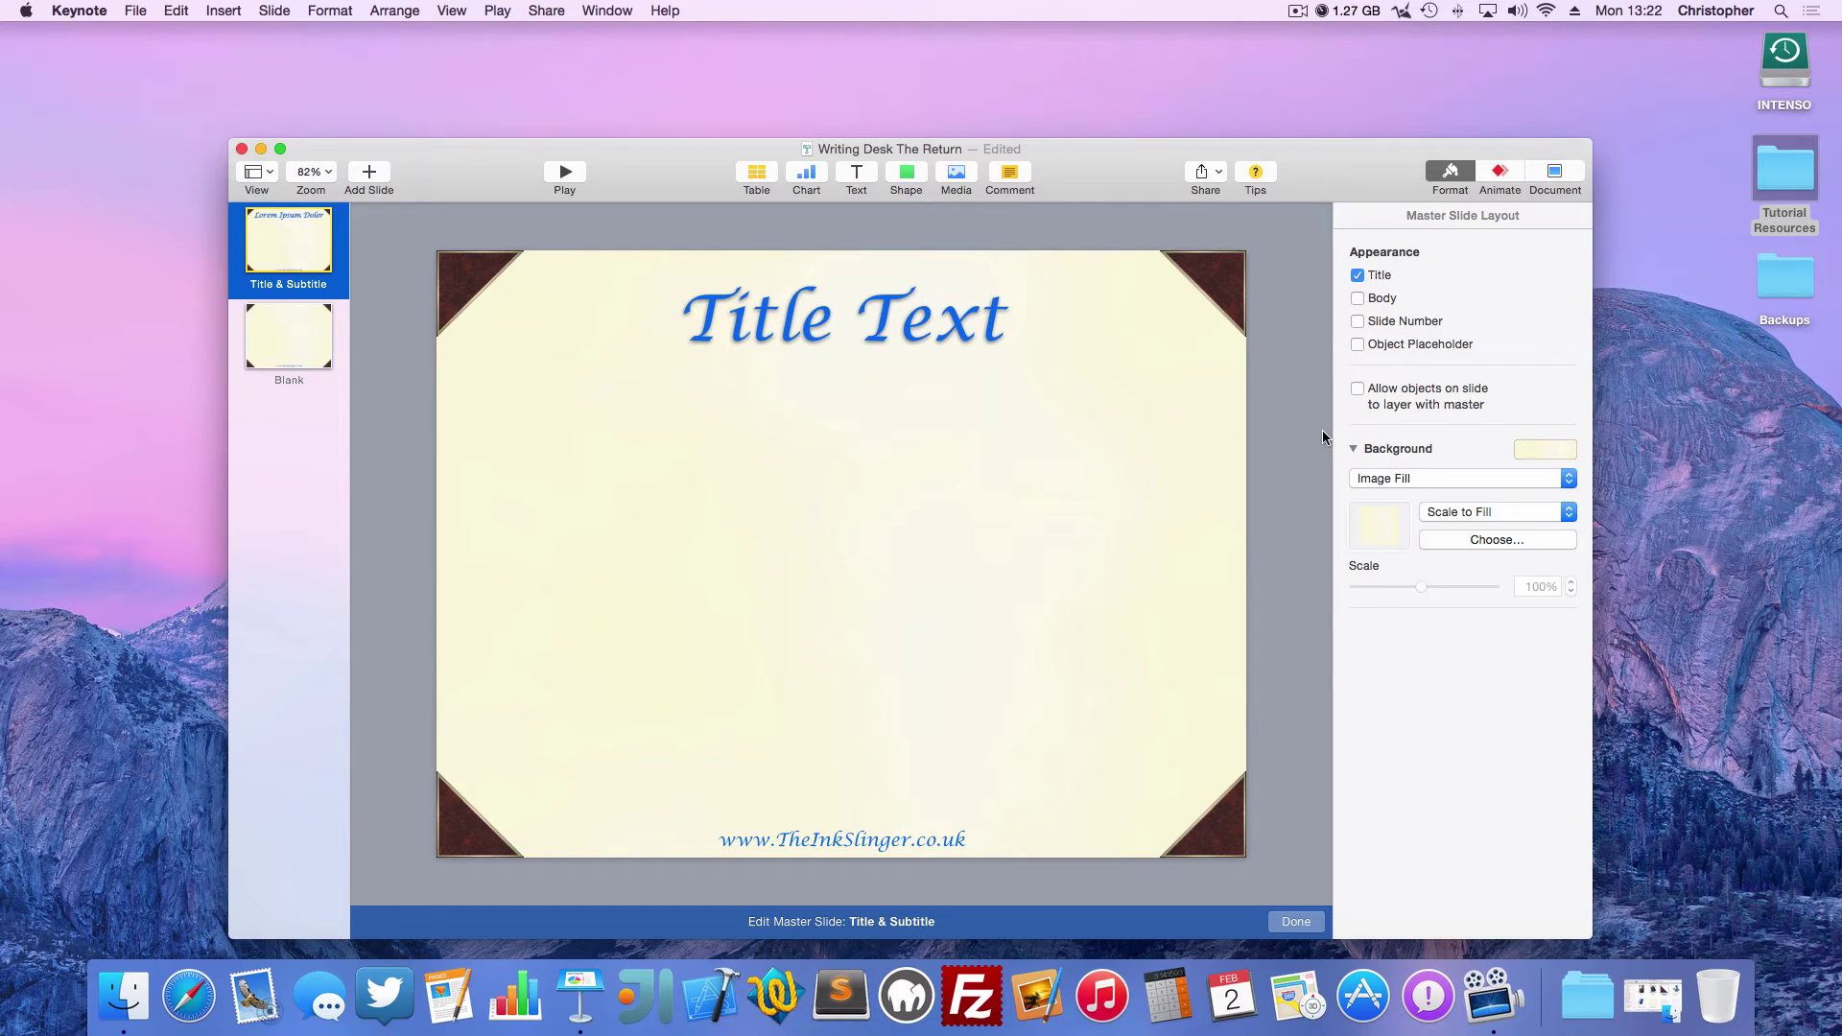
left_click(1357, 298)
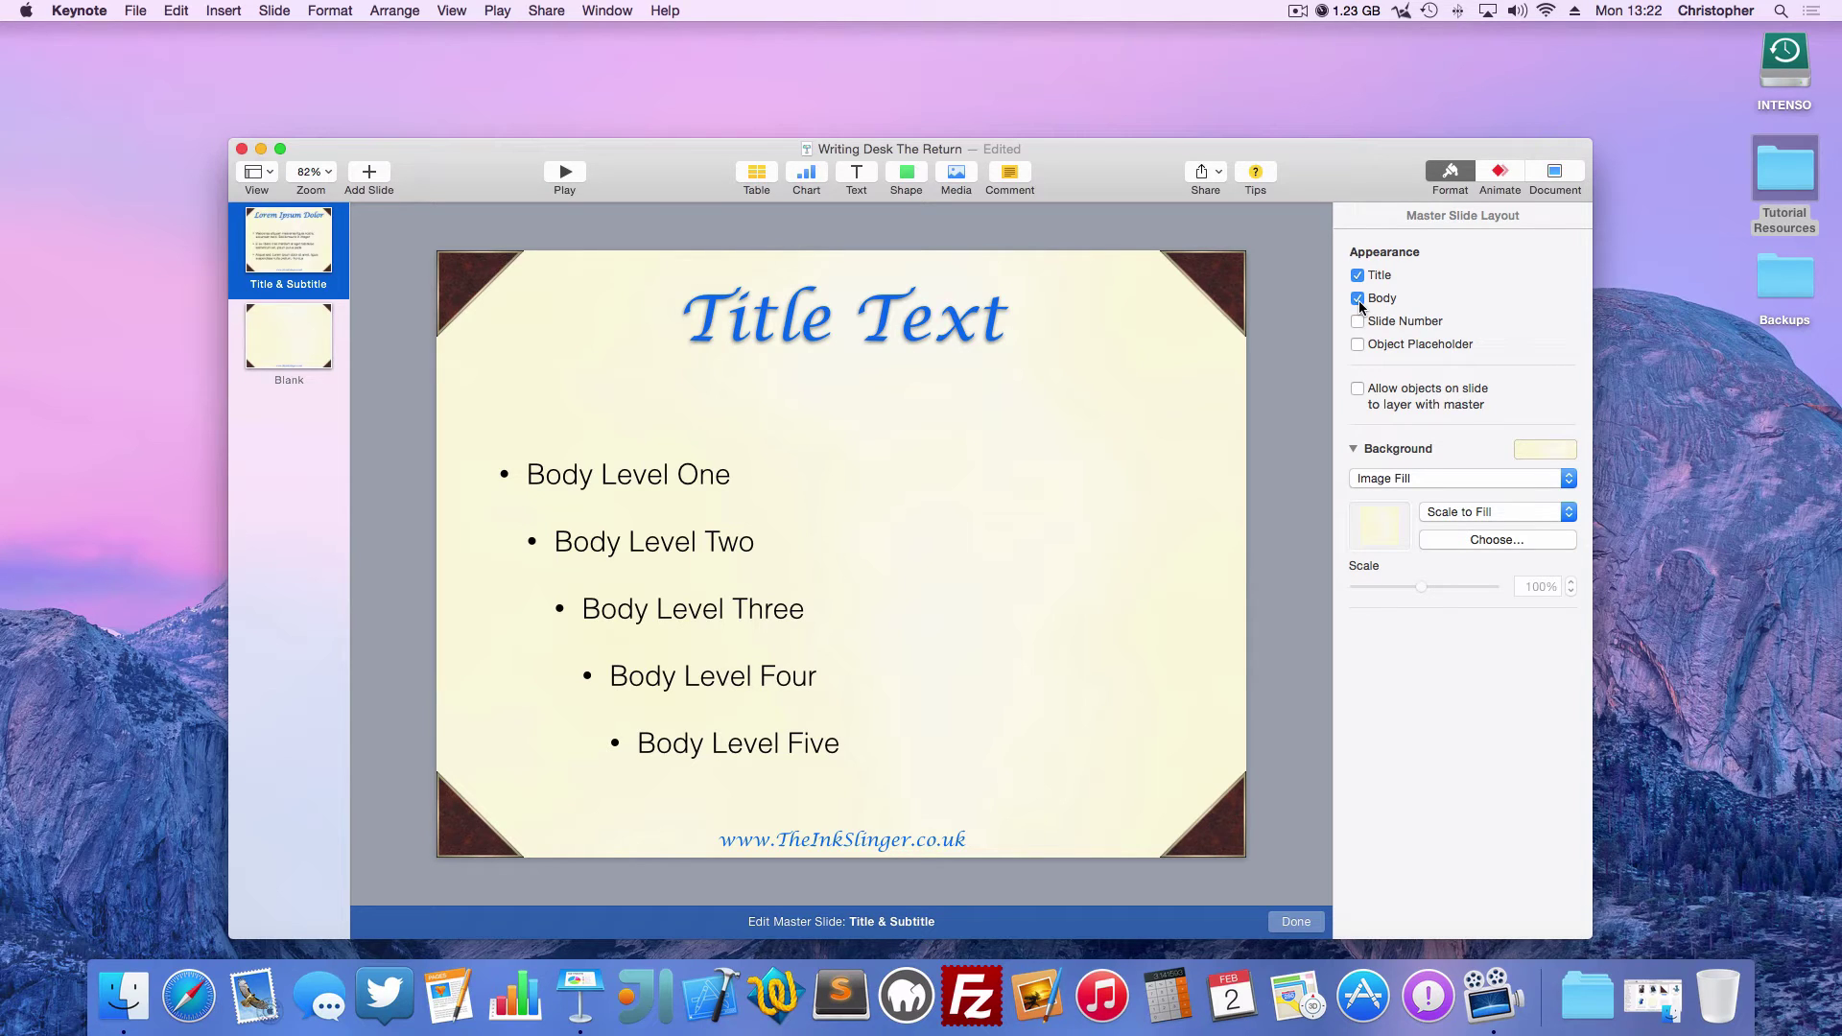
left_click(1357, 300)
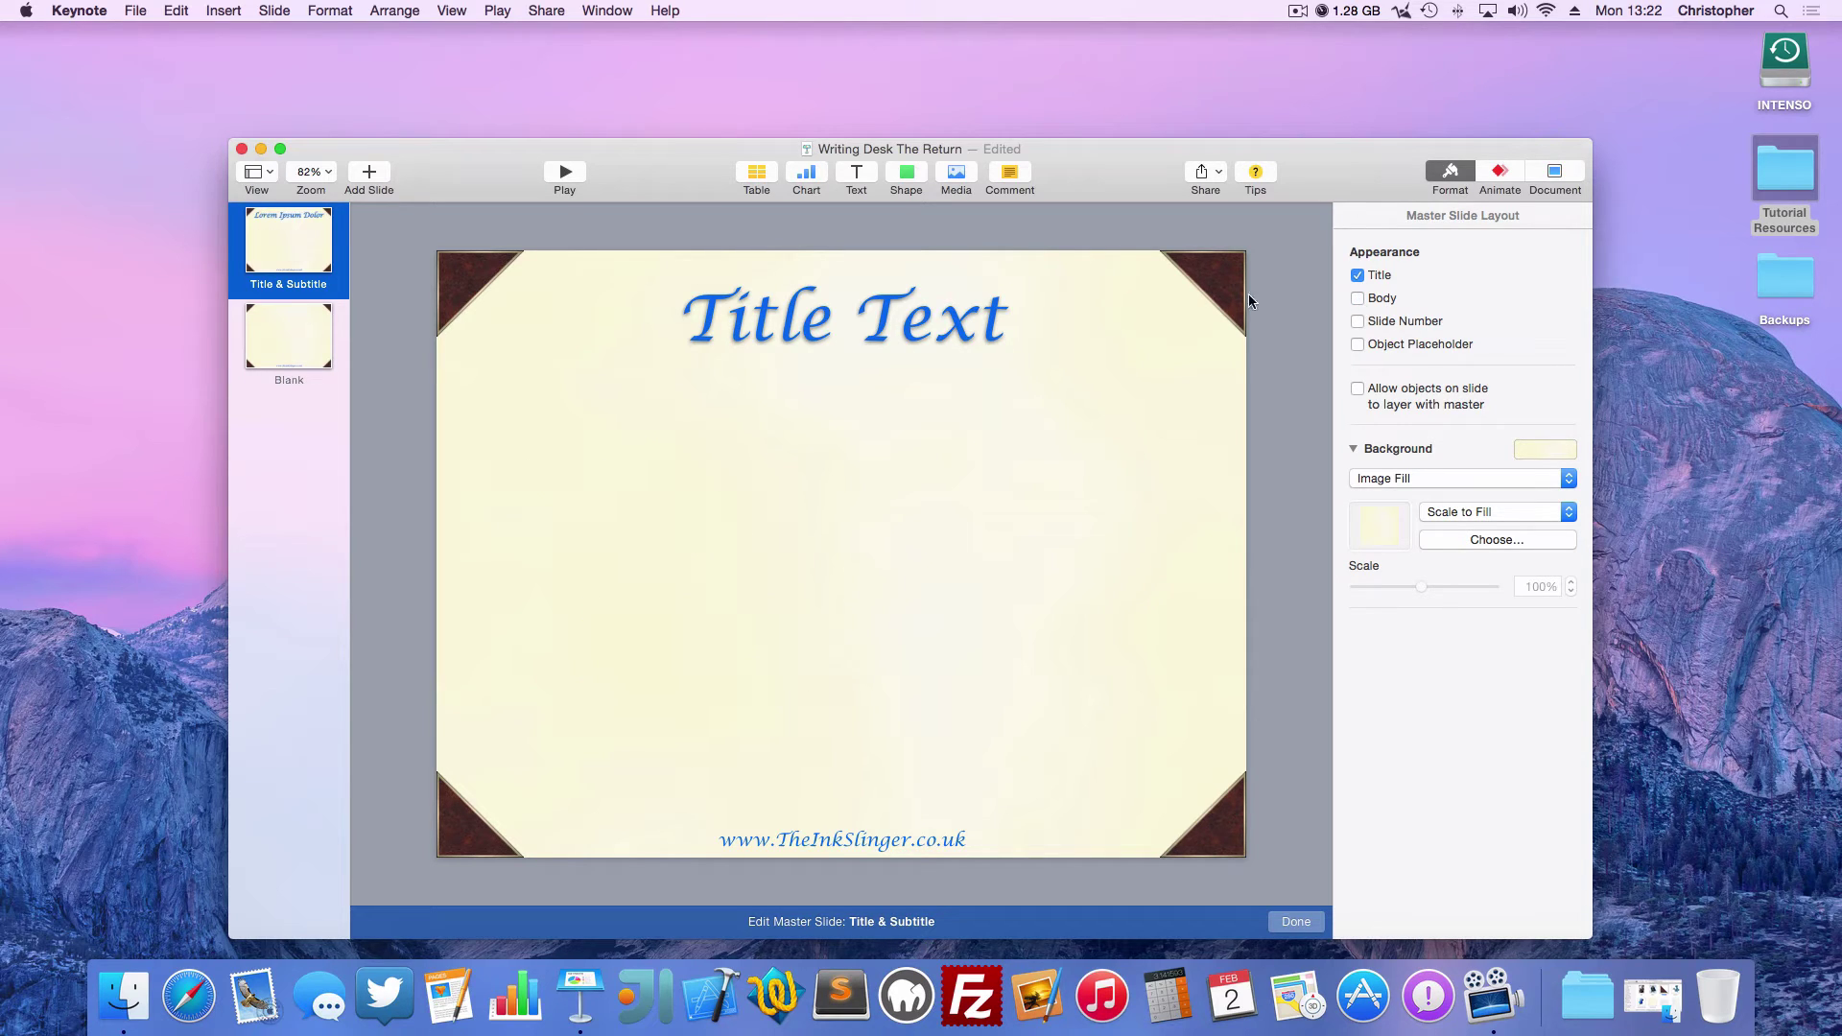
Add a text box reading 'Sub-Title' to the master
left_click(871, 170)
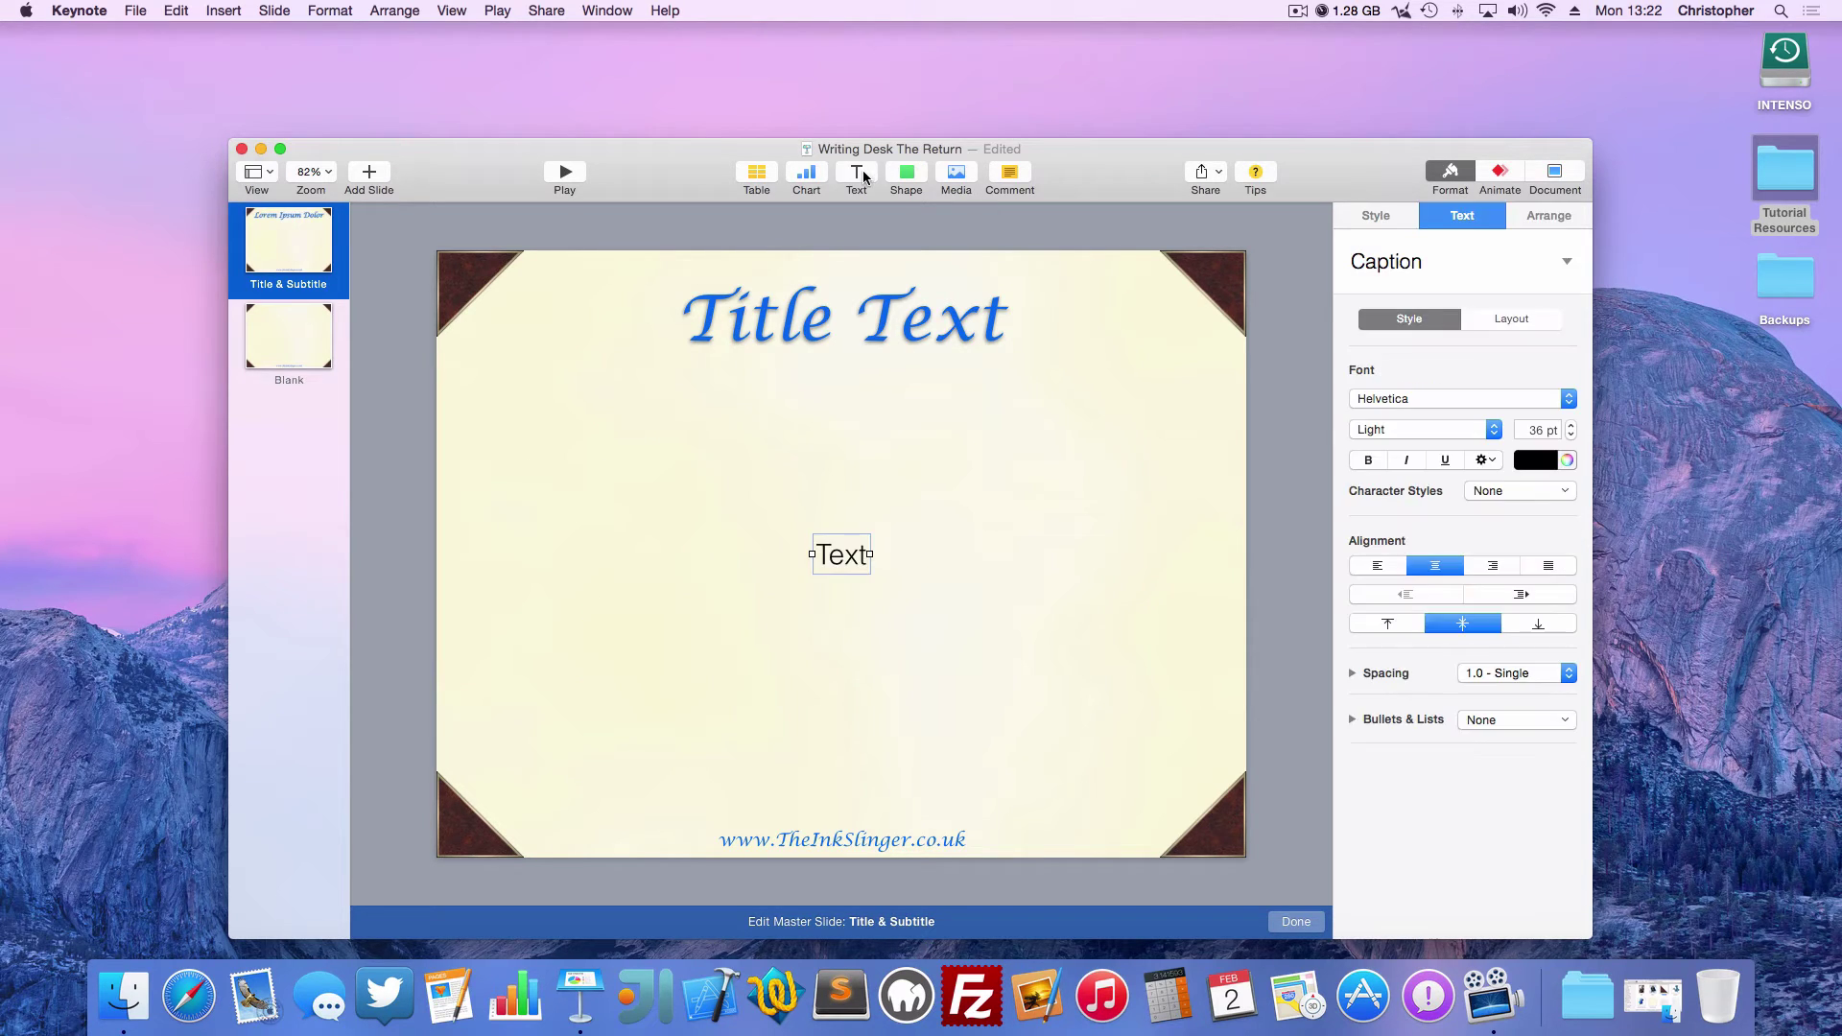
left_click_drag(818, 554, 822, 547)
double_click(822, 548)
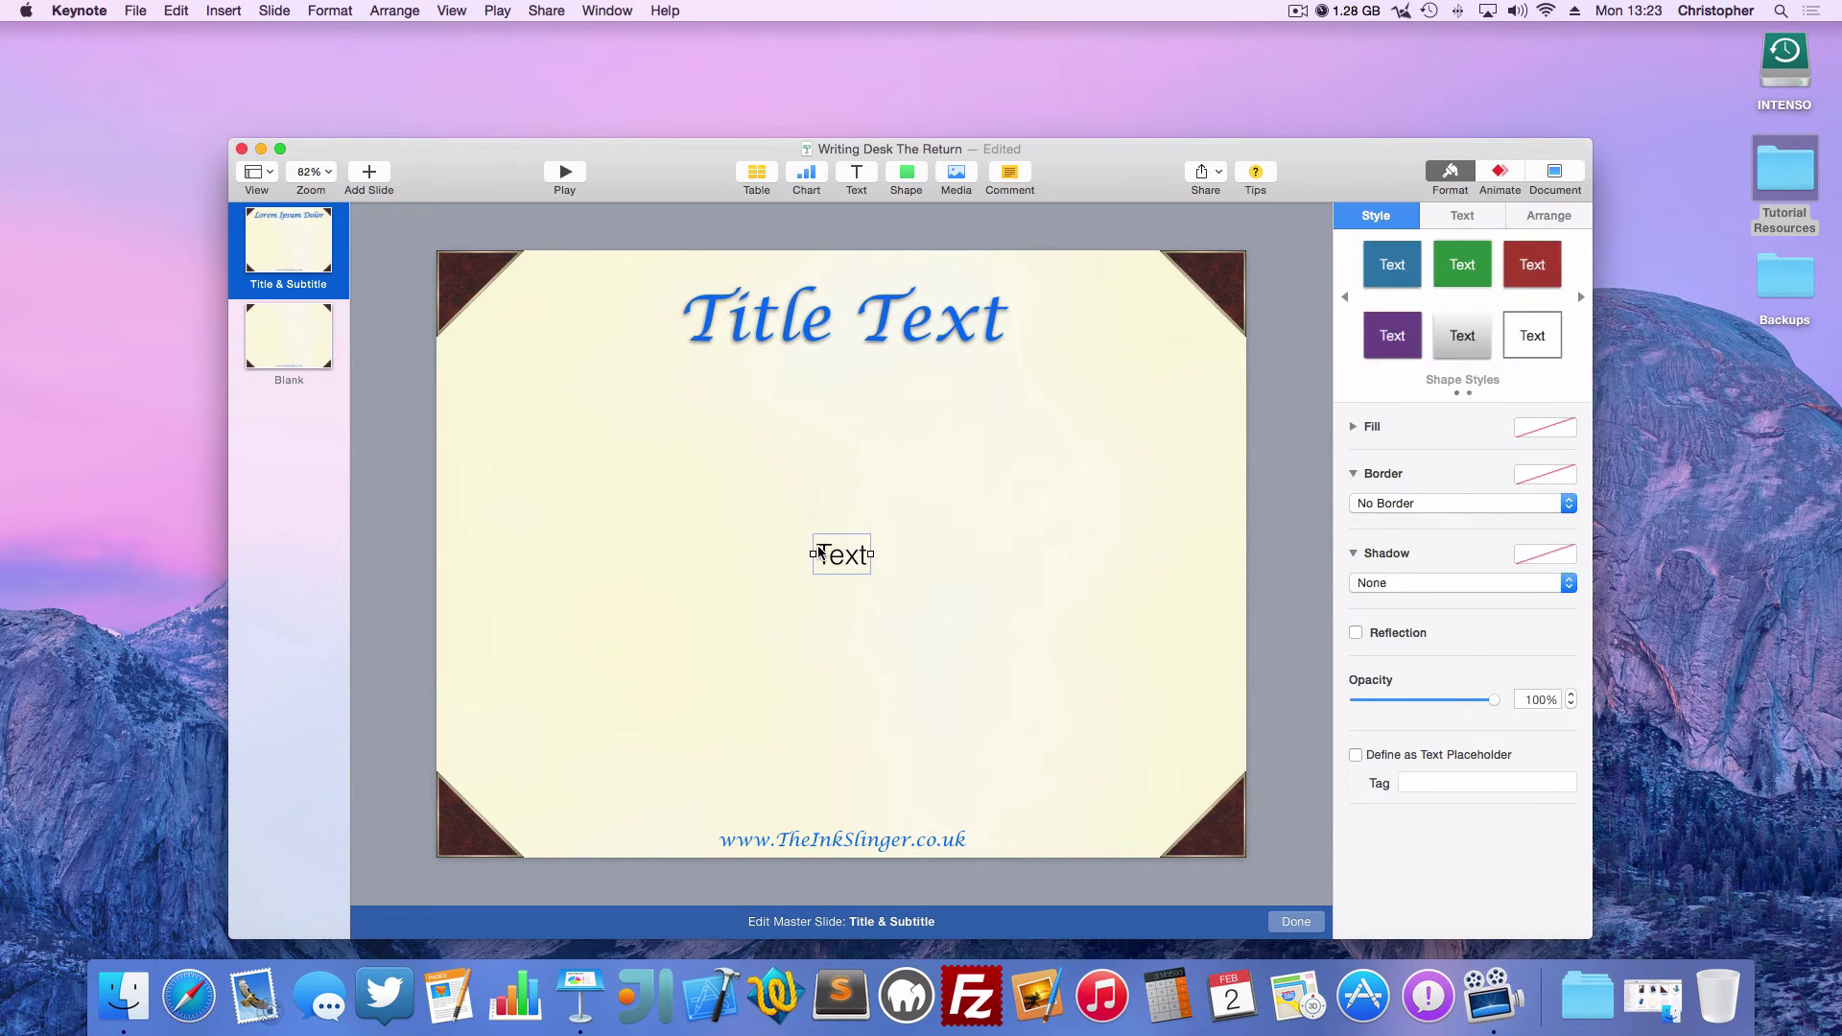
type("Suib")
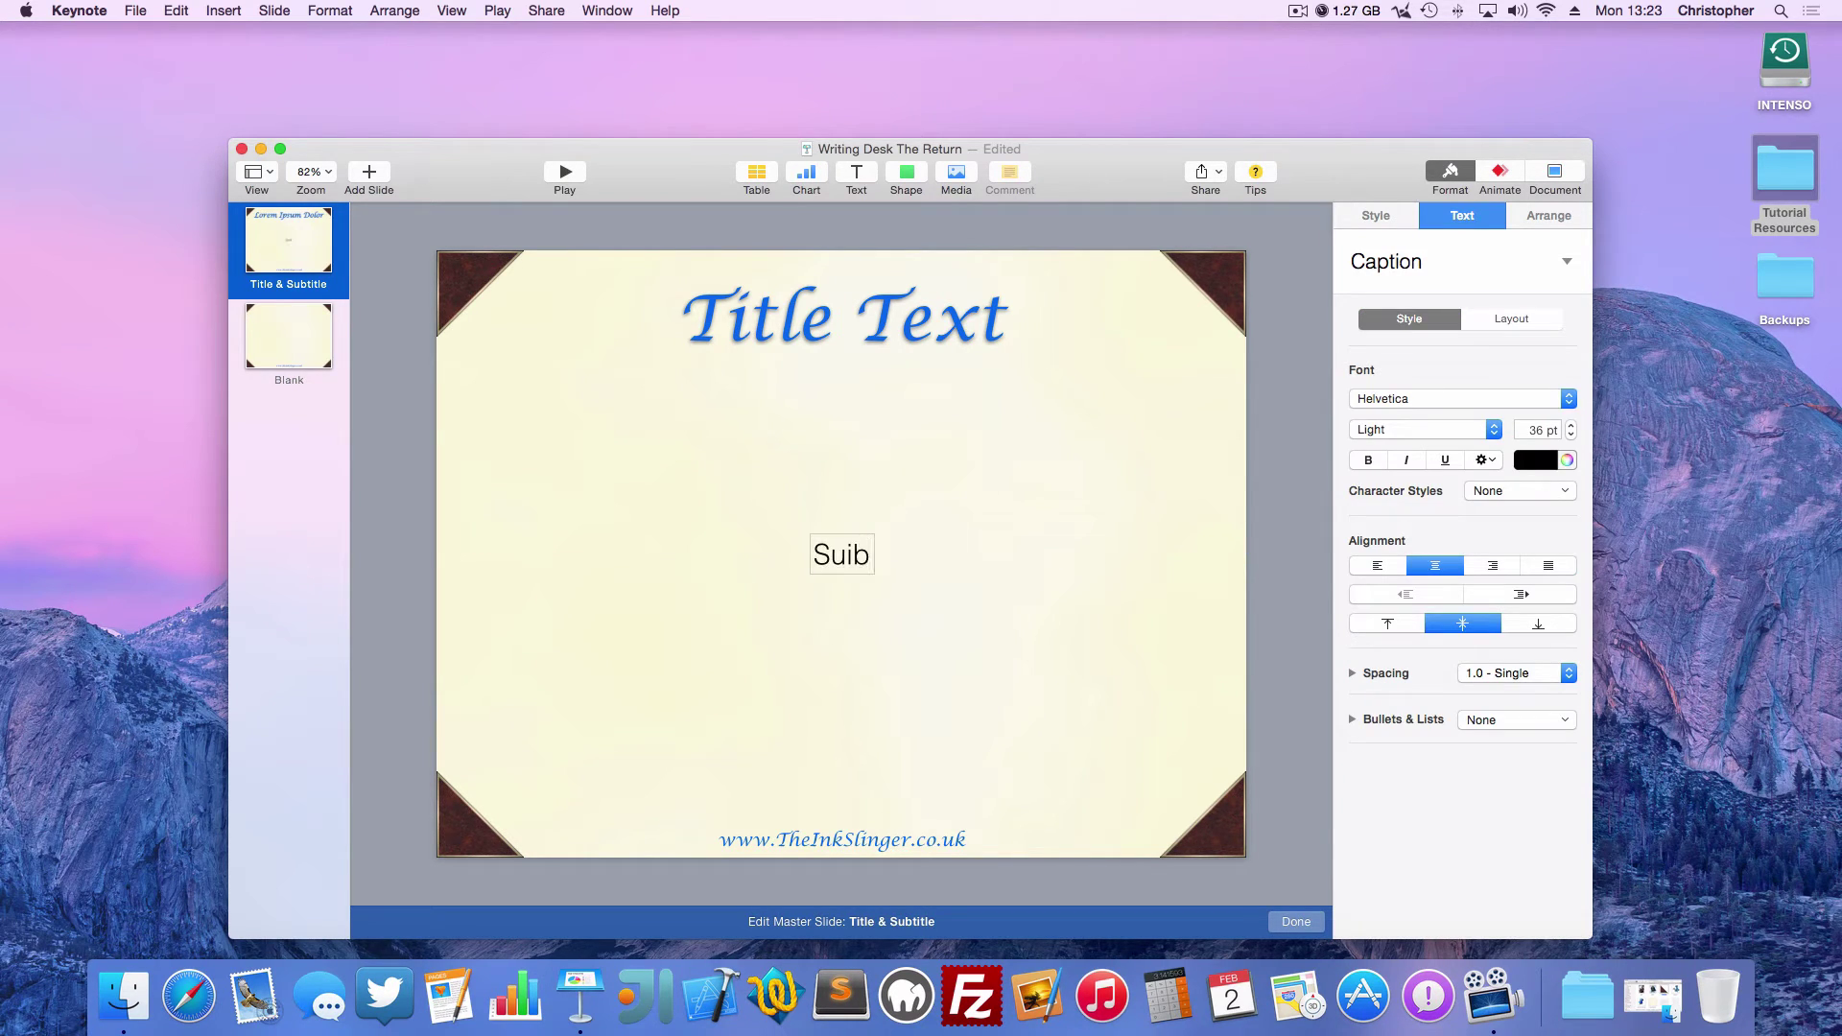
key("BackSpace")
key("BackSpace")
type("b-T")
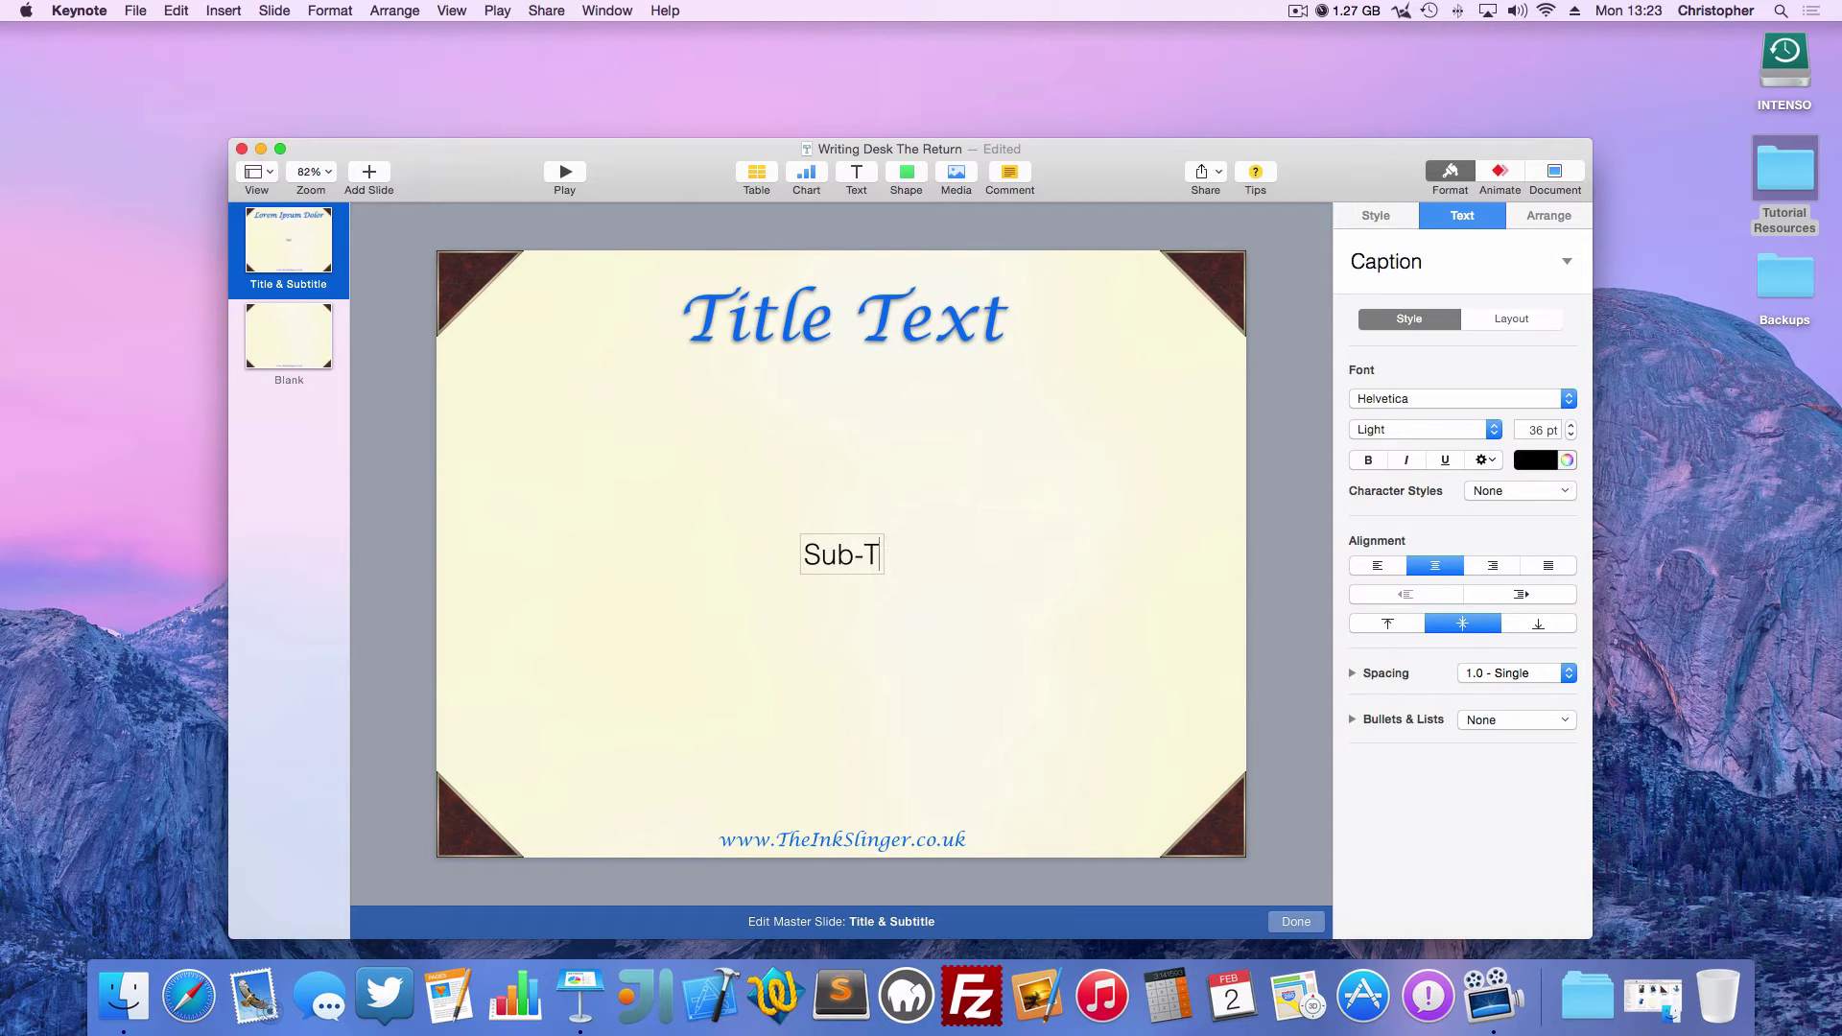
type("itle")
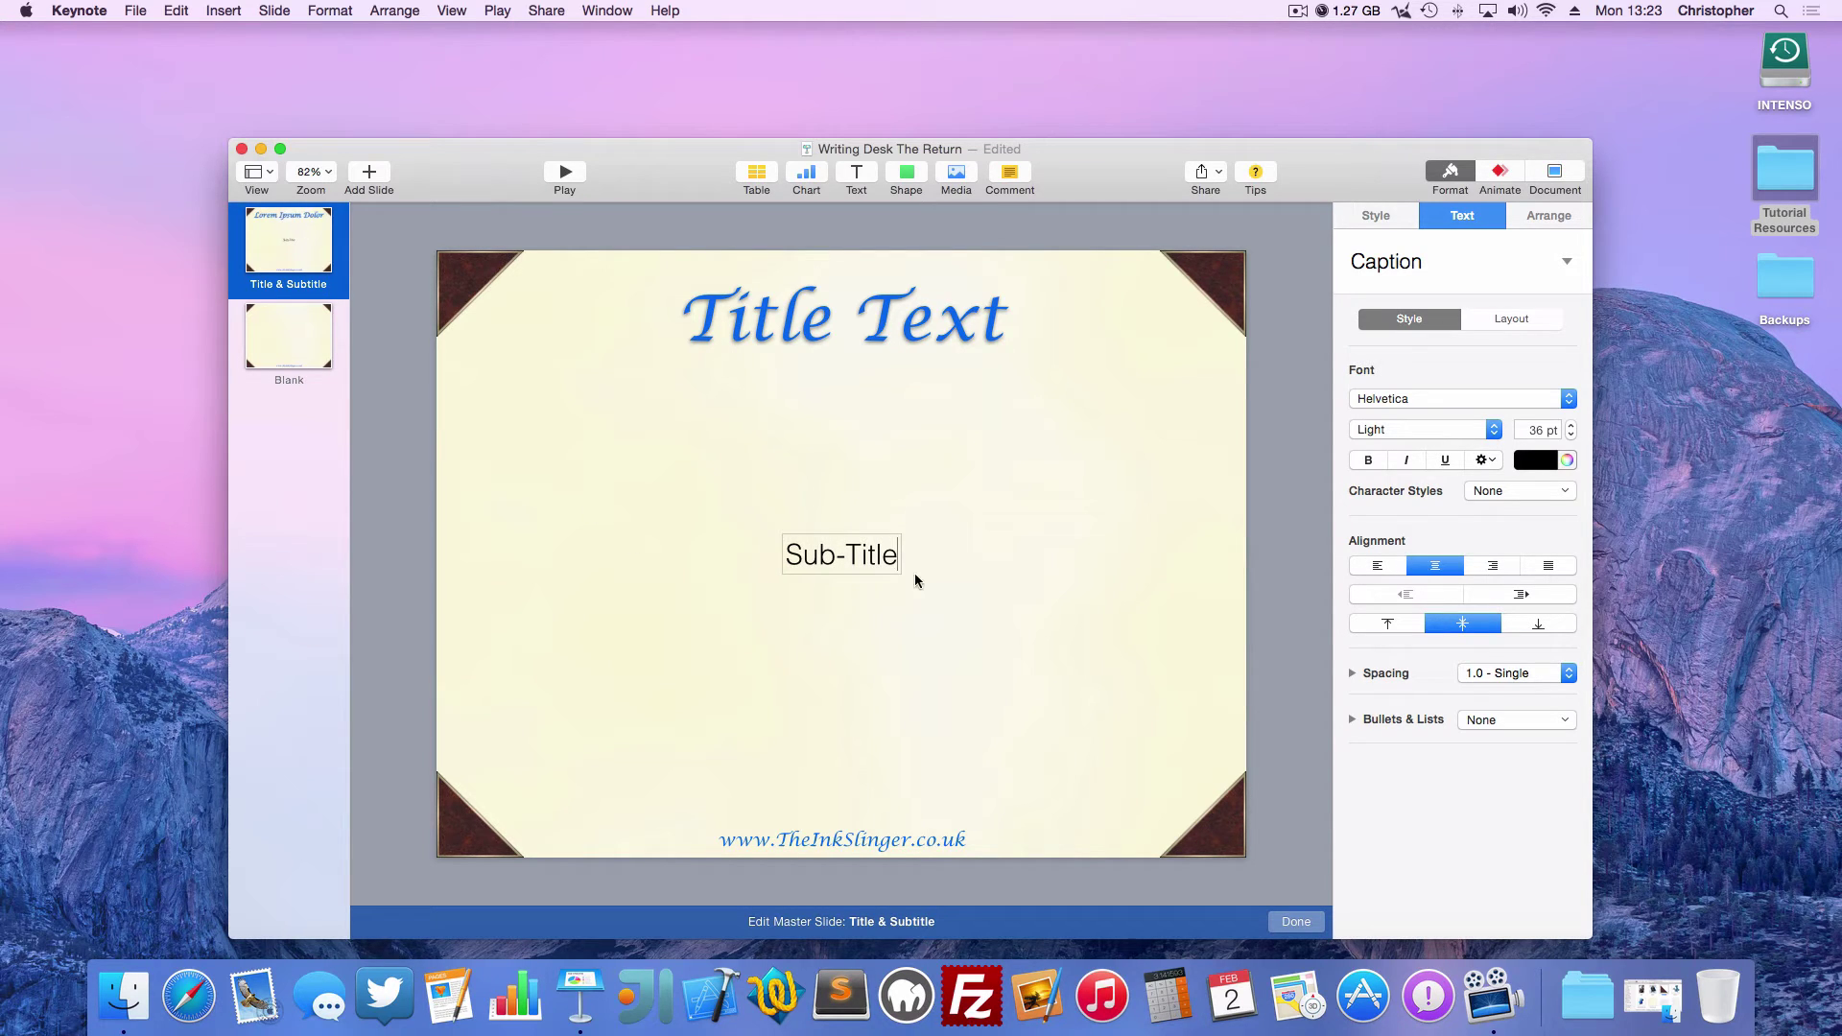
key("shift+Left")
key("shift+Left")
key("shift+Left")
key("shift+Left")
key("shift+Left")
key("shift+Left")
key("shift+Left")
key("shift+Left")
key("shift+Left")
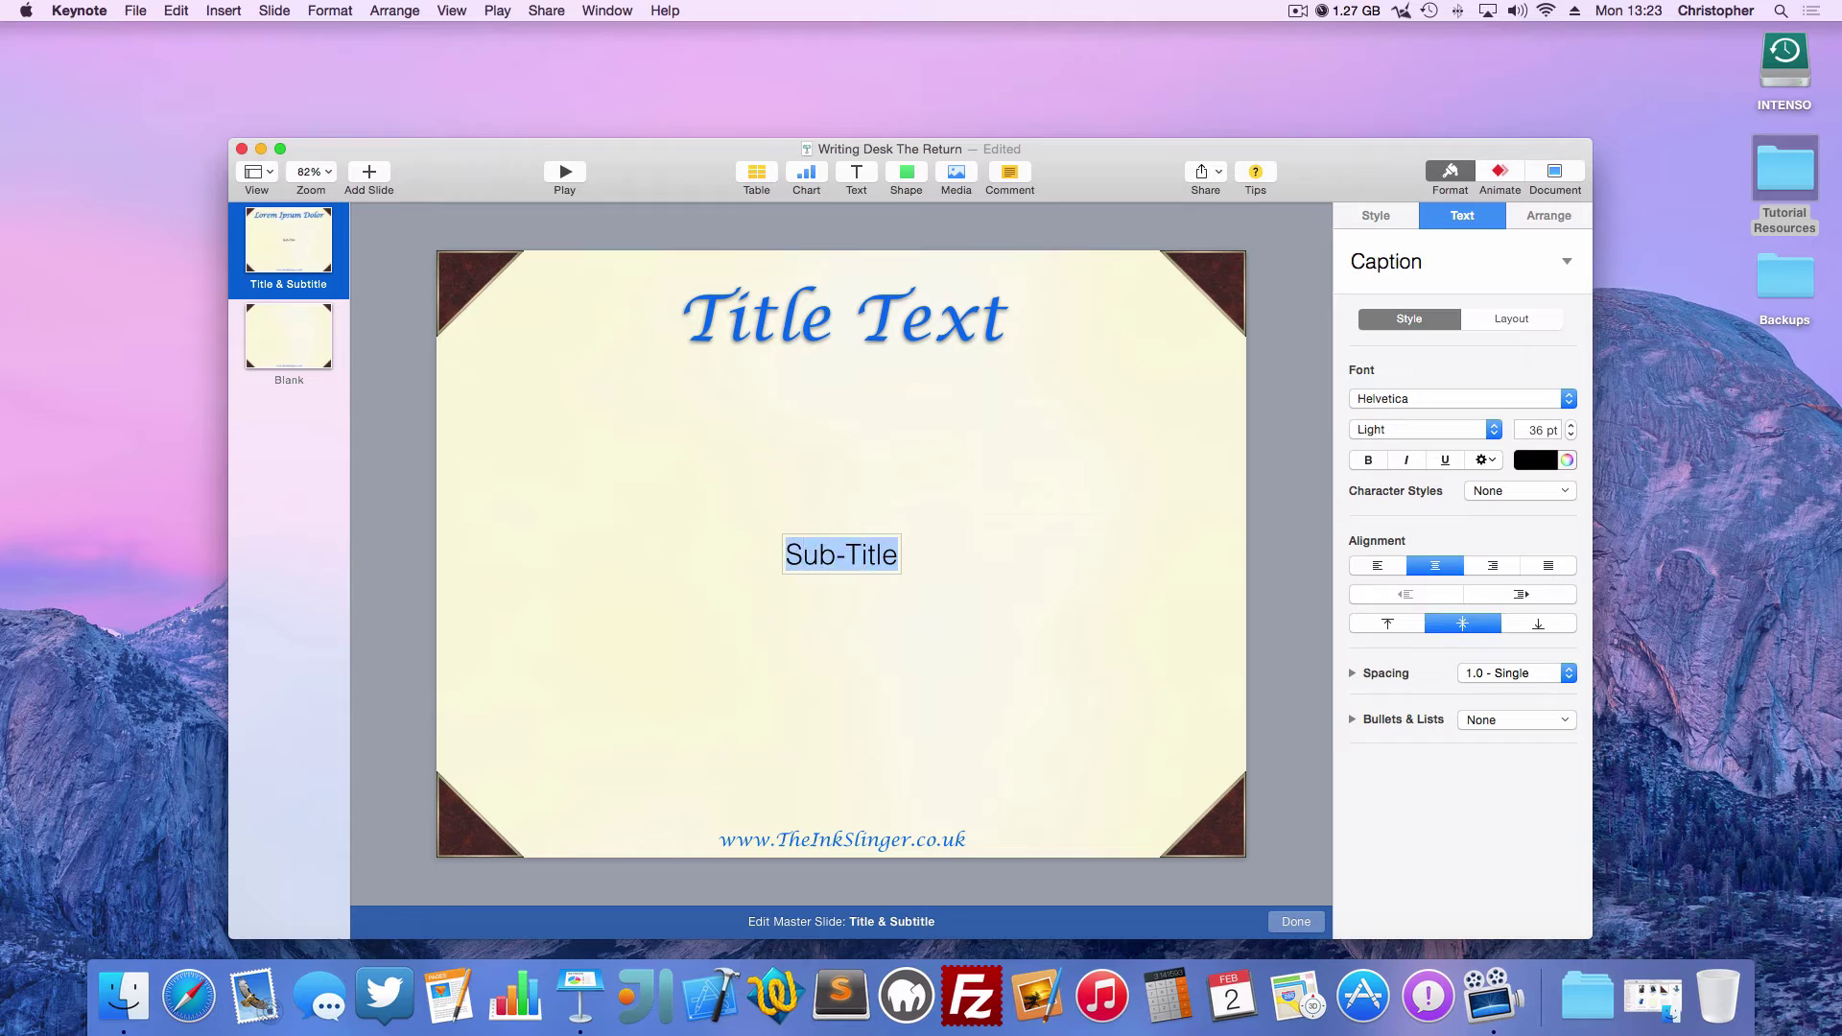
Set the Sub-Title text in blue Lucida Calligraphy
left_click(1487, 401)
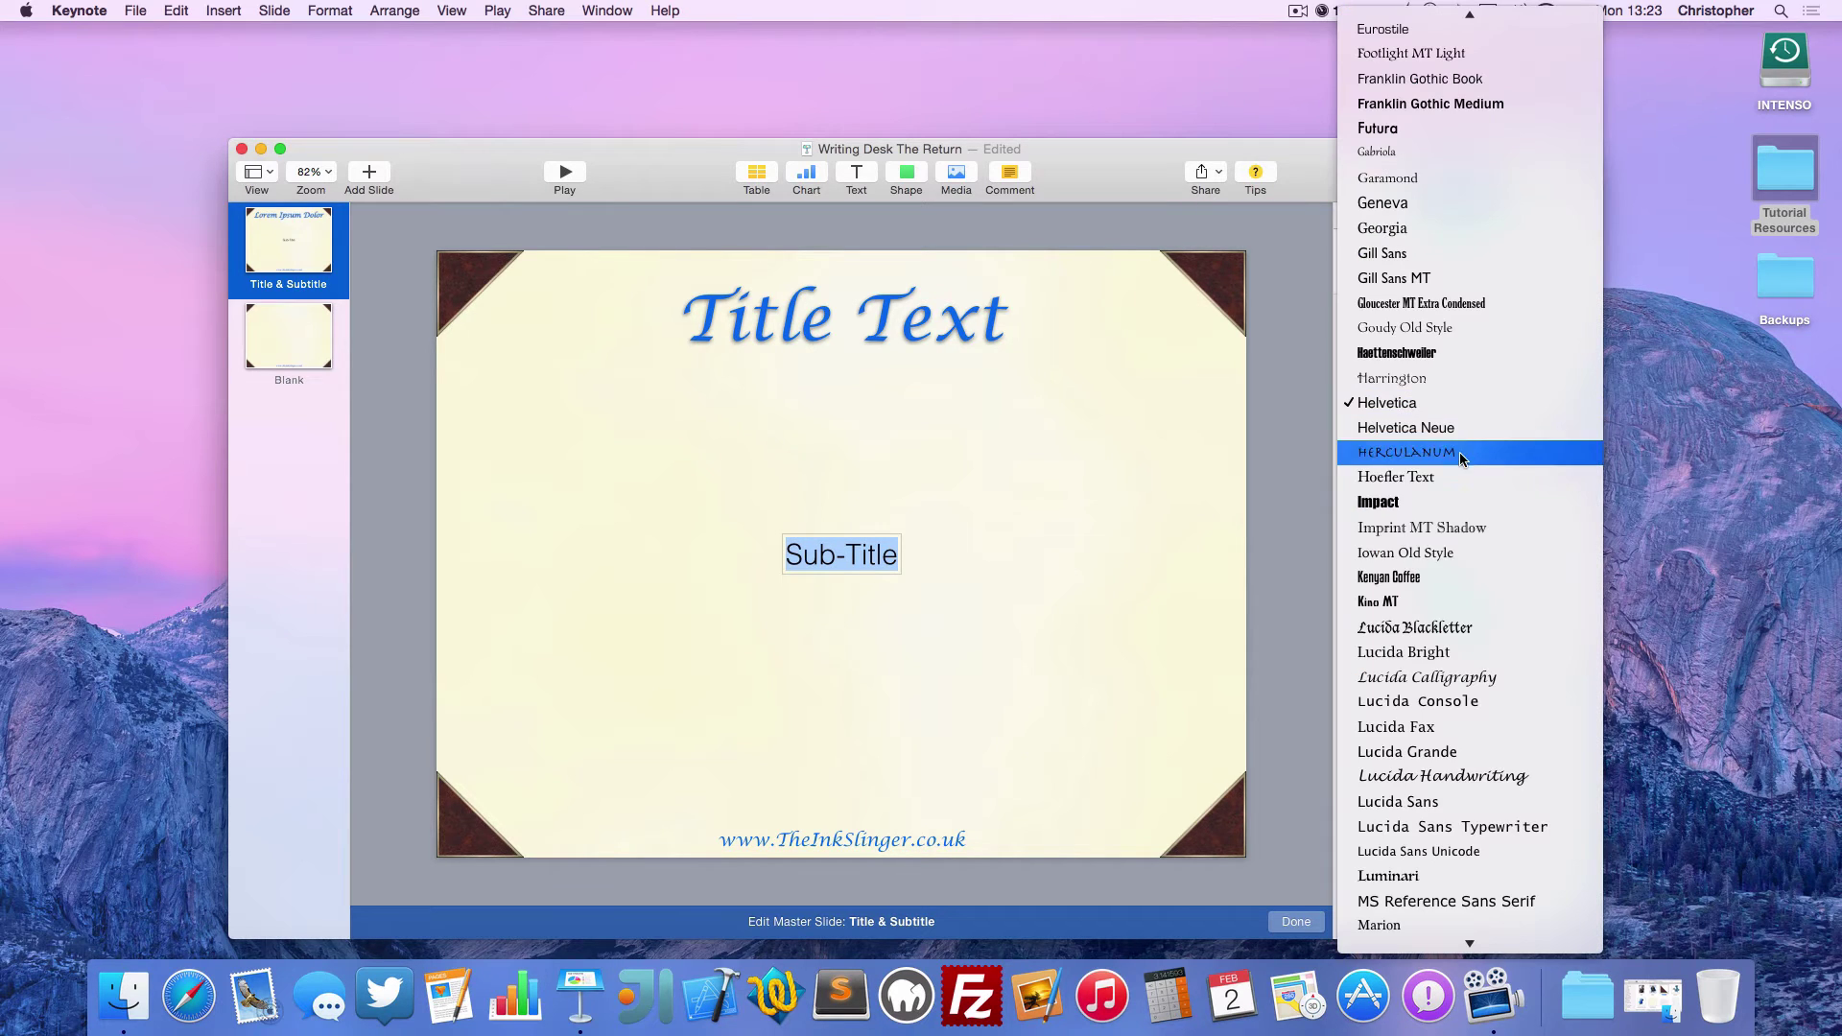
left_click(1427, 676)
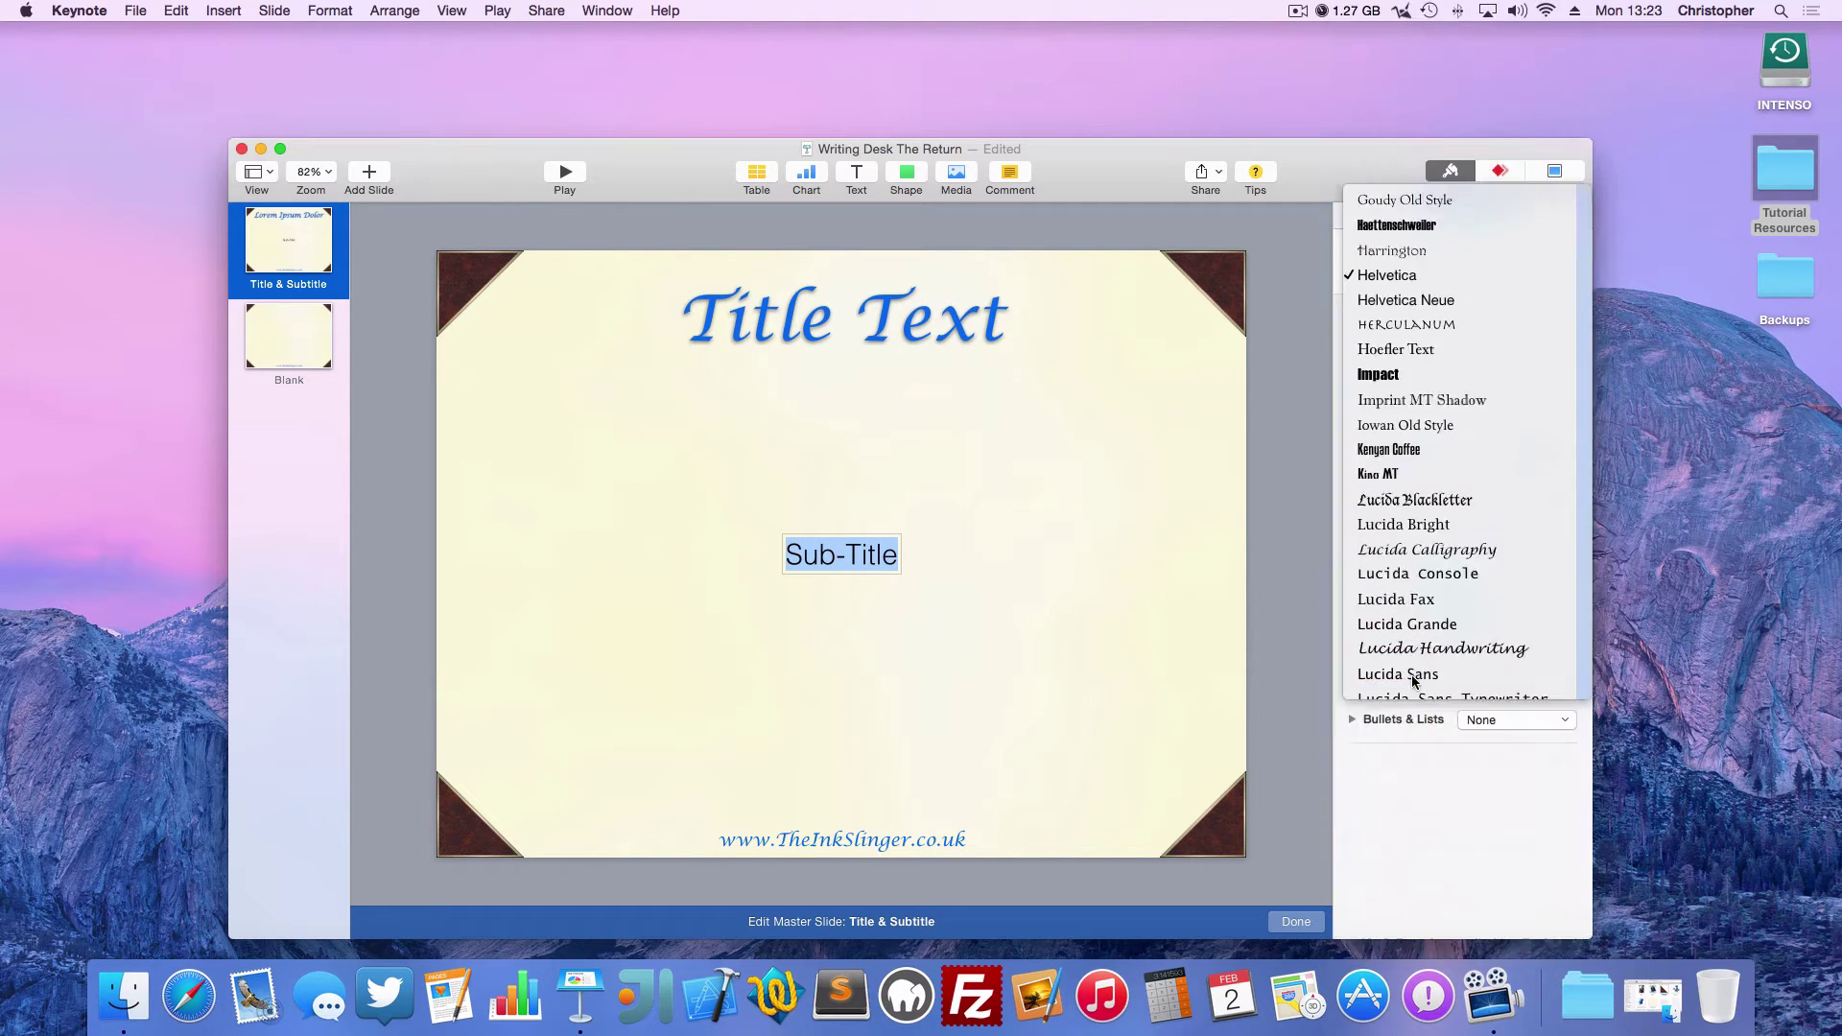
left_click(1549, 462)
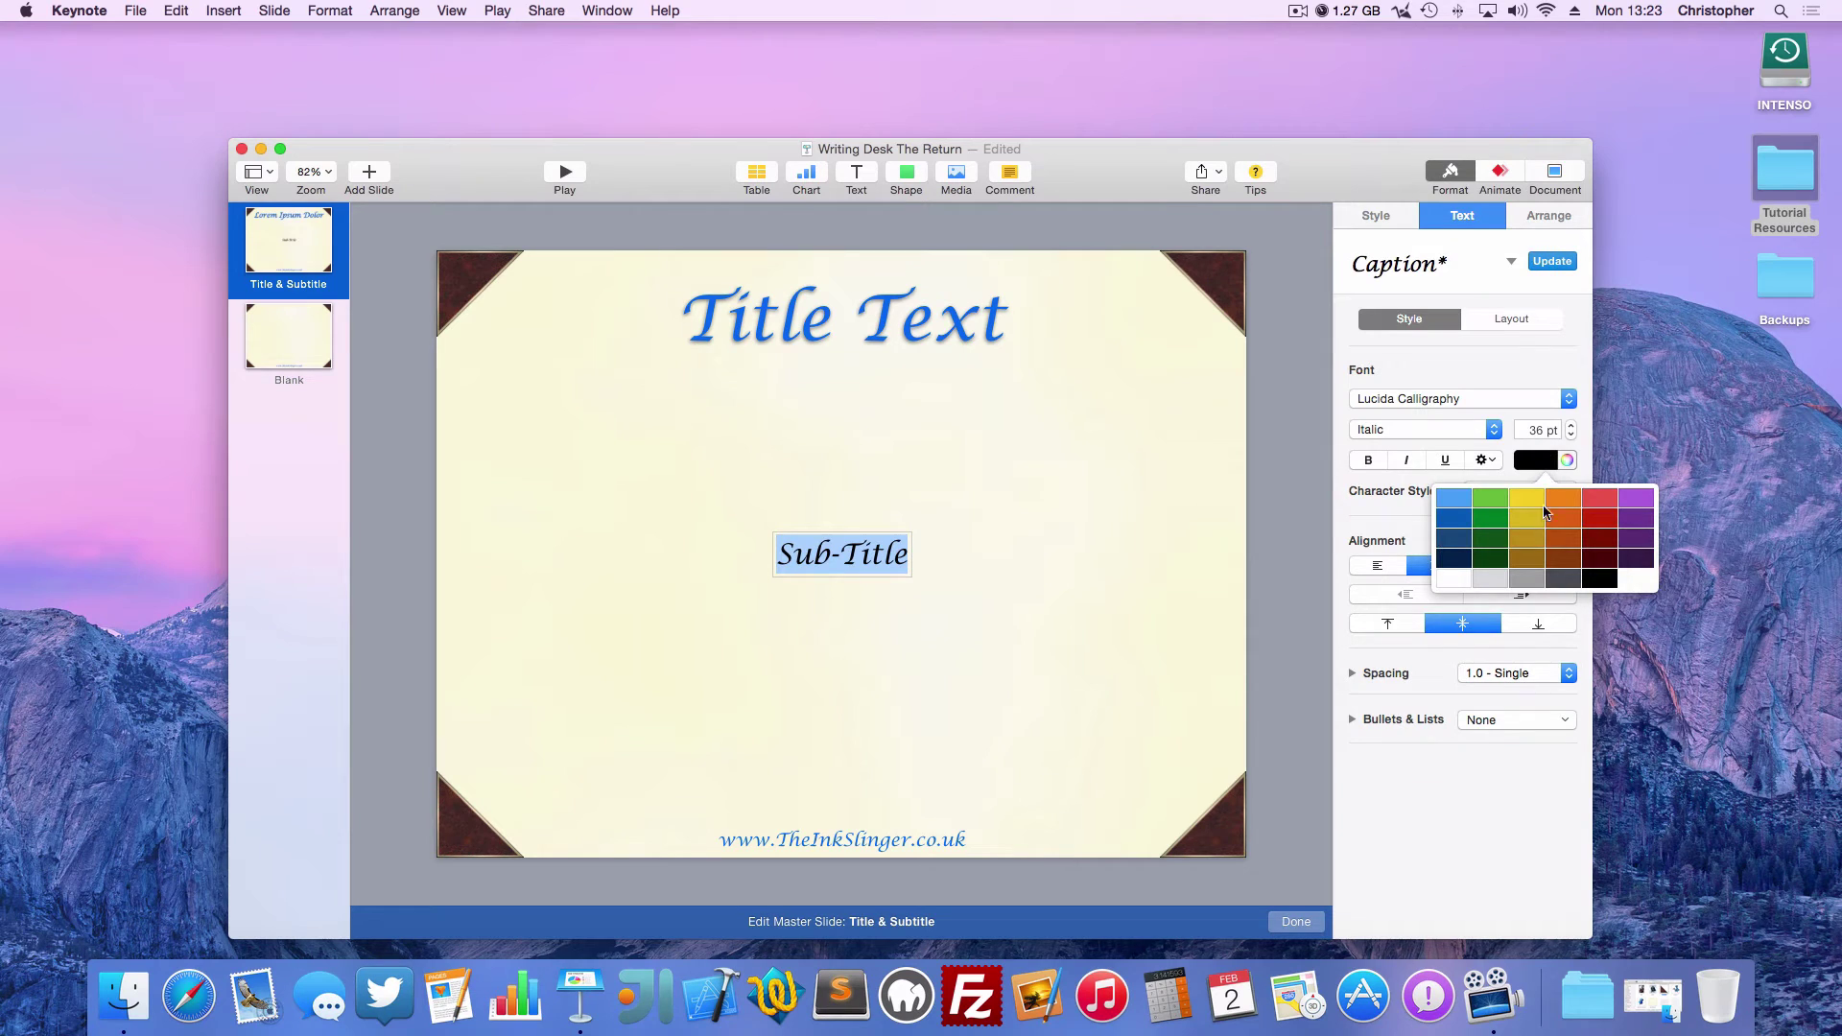
left_click(1584, 451)
left_click(1566, 459)
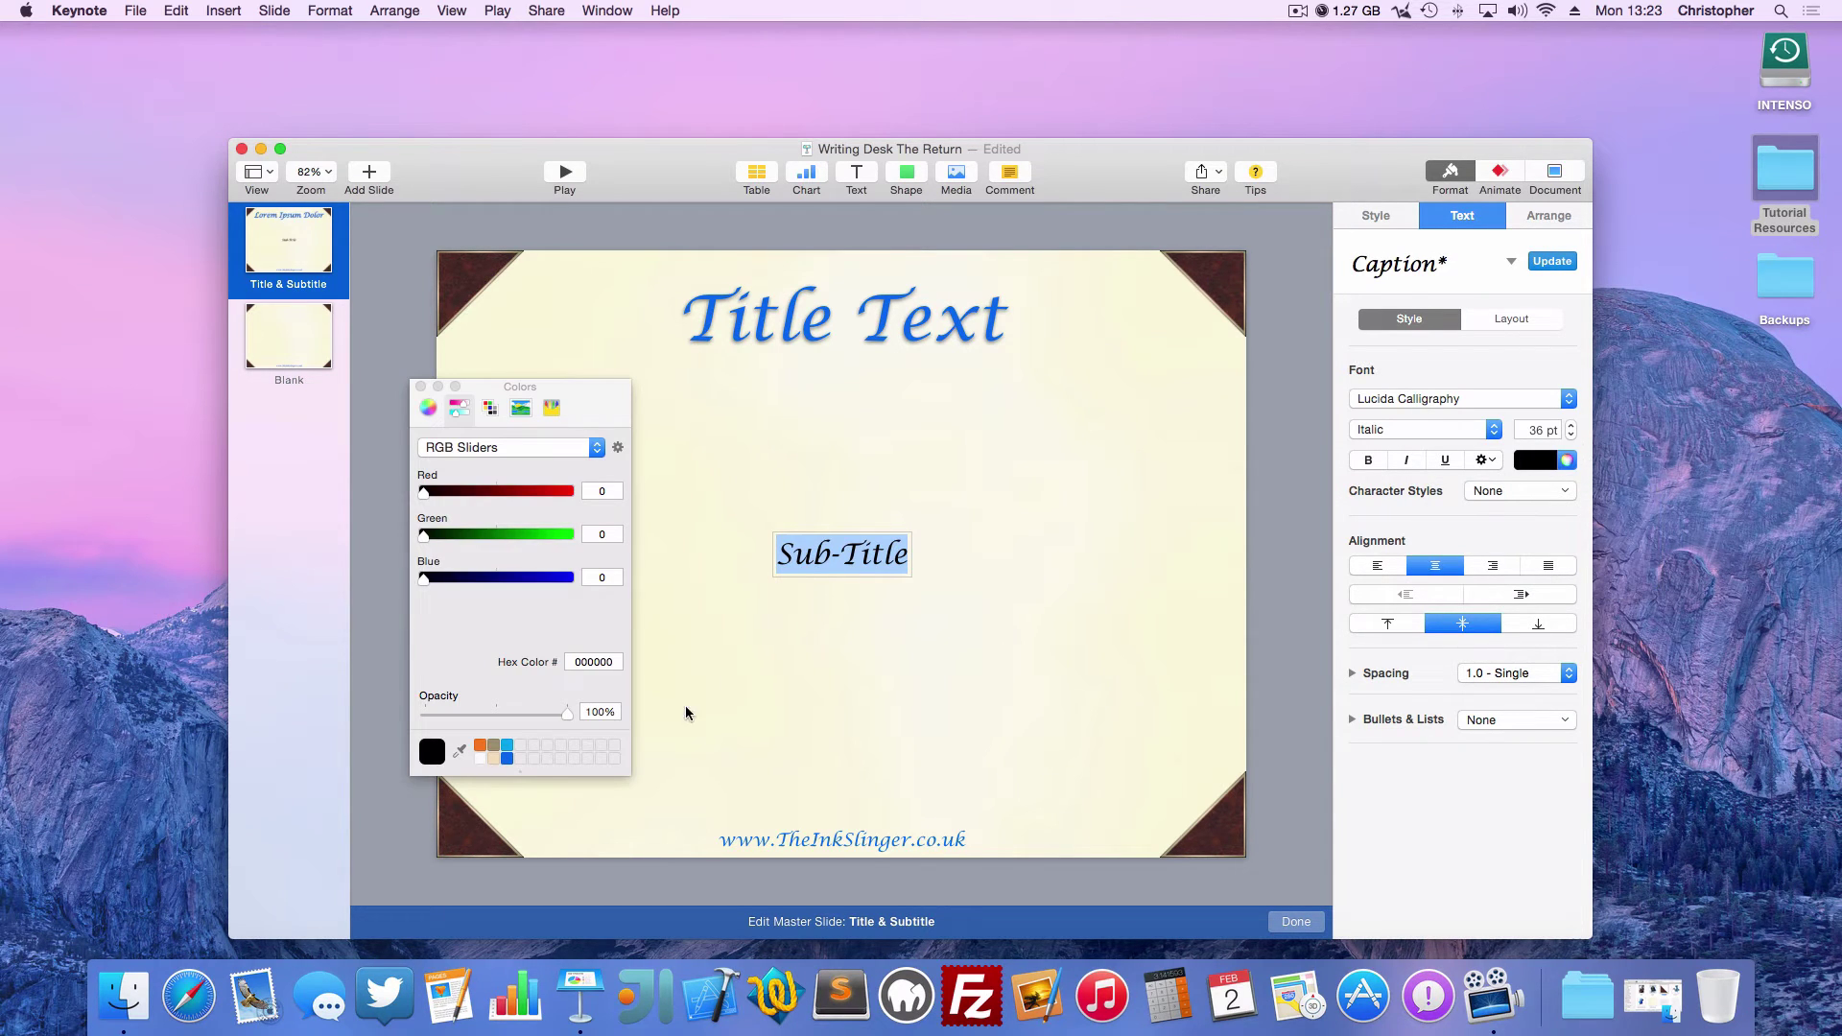
left_click(507, 758)
left_click(807, 658)
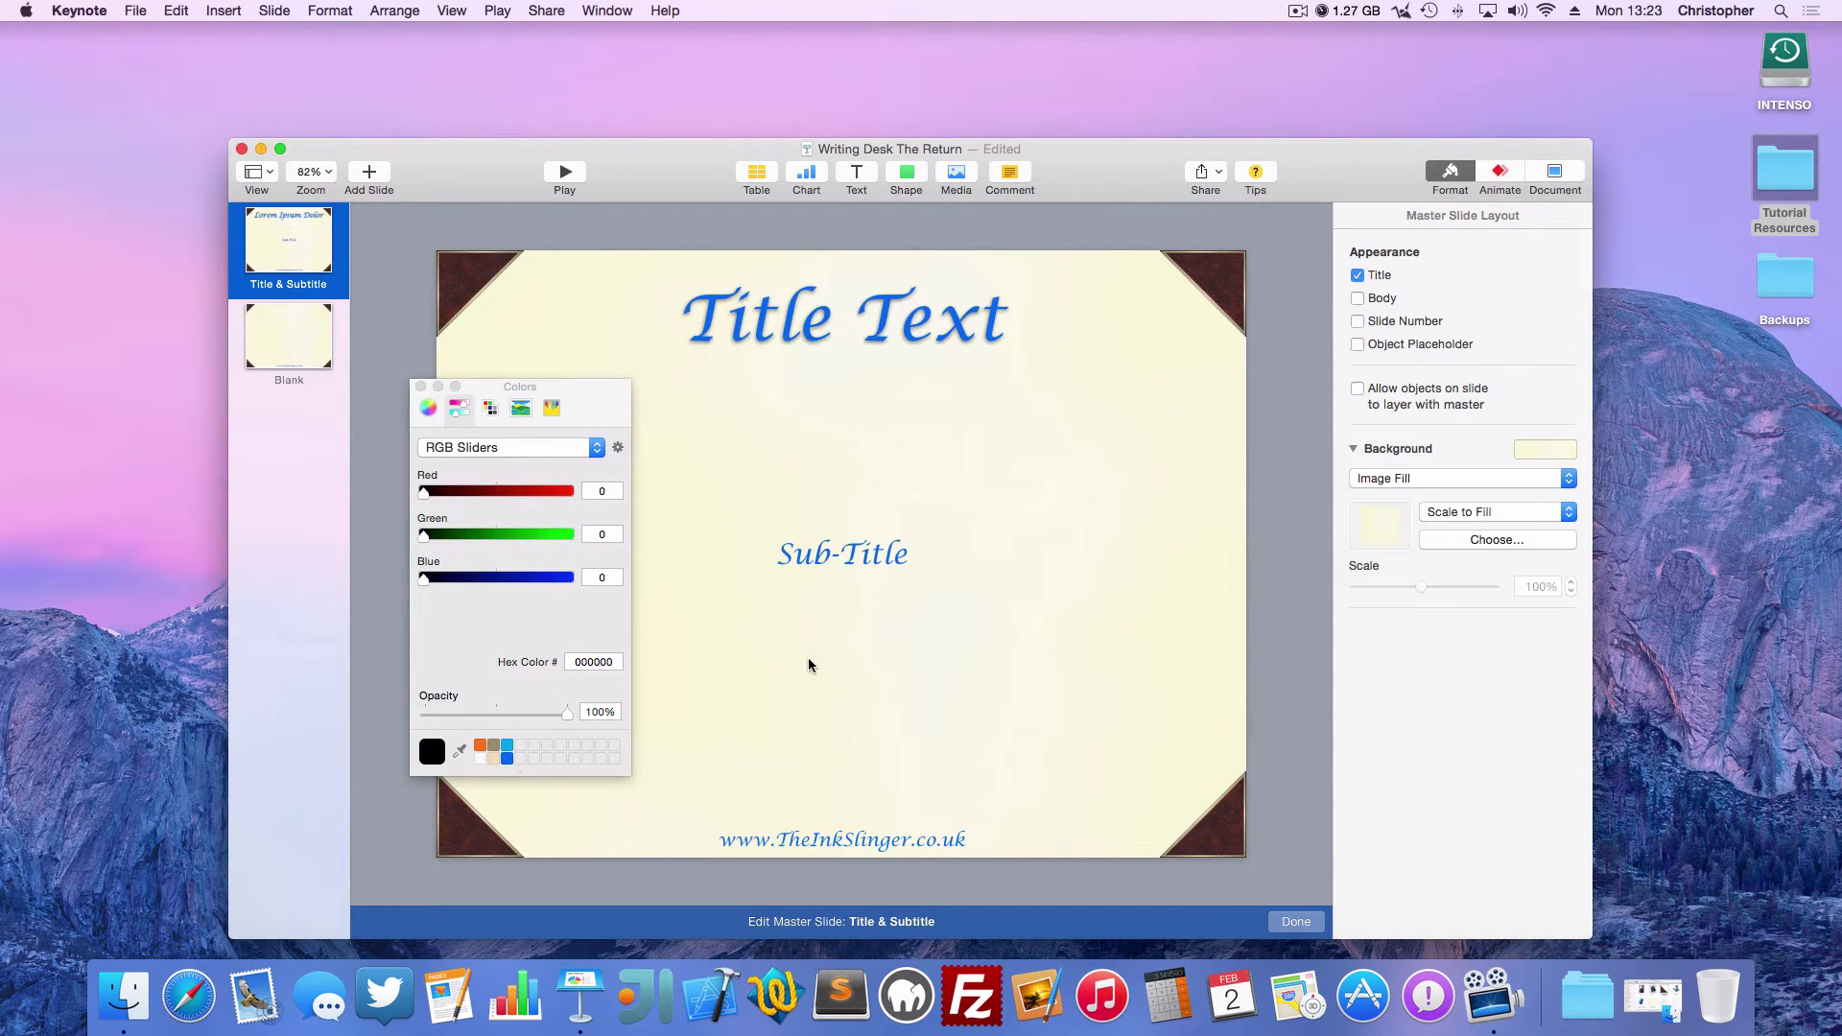
left_click(421, 386)
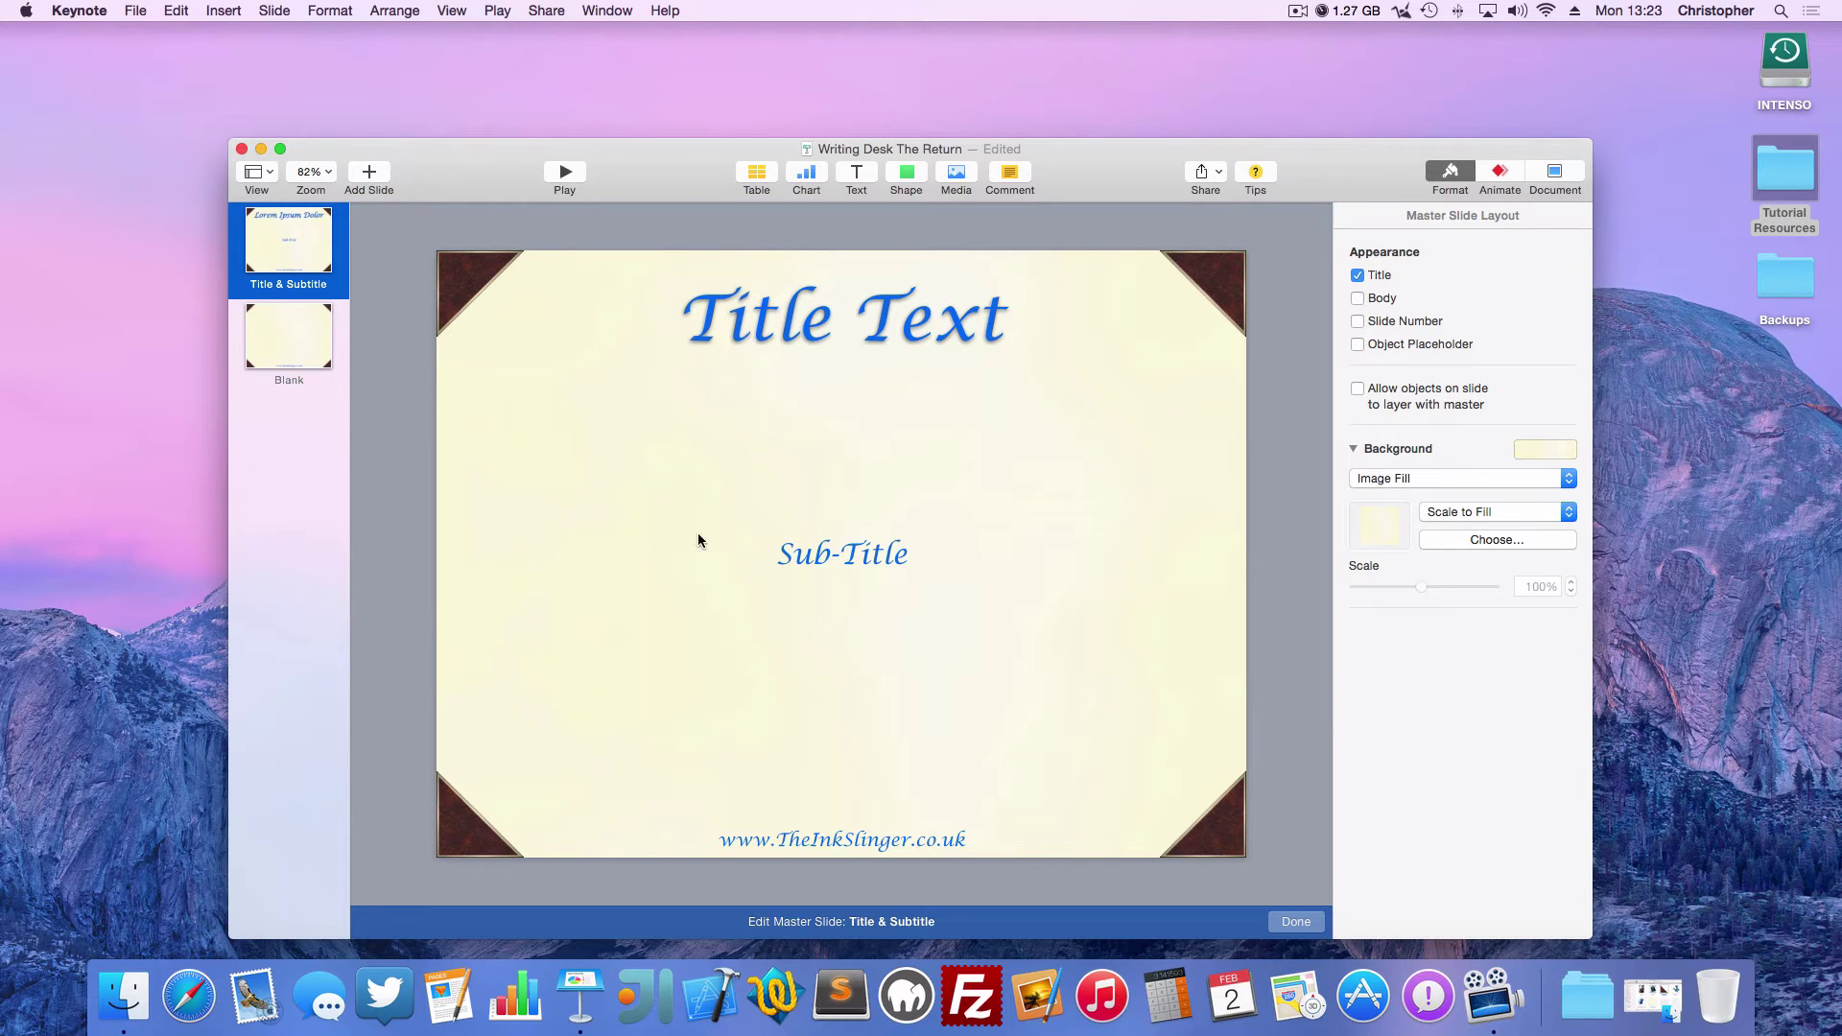
Move the Sub-Title box just below the title and leave master editing
left_click_drag(880, 556, 876, 424)
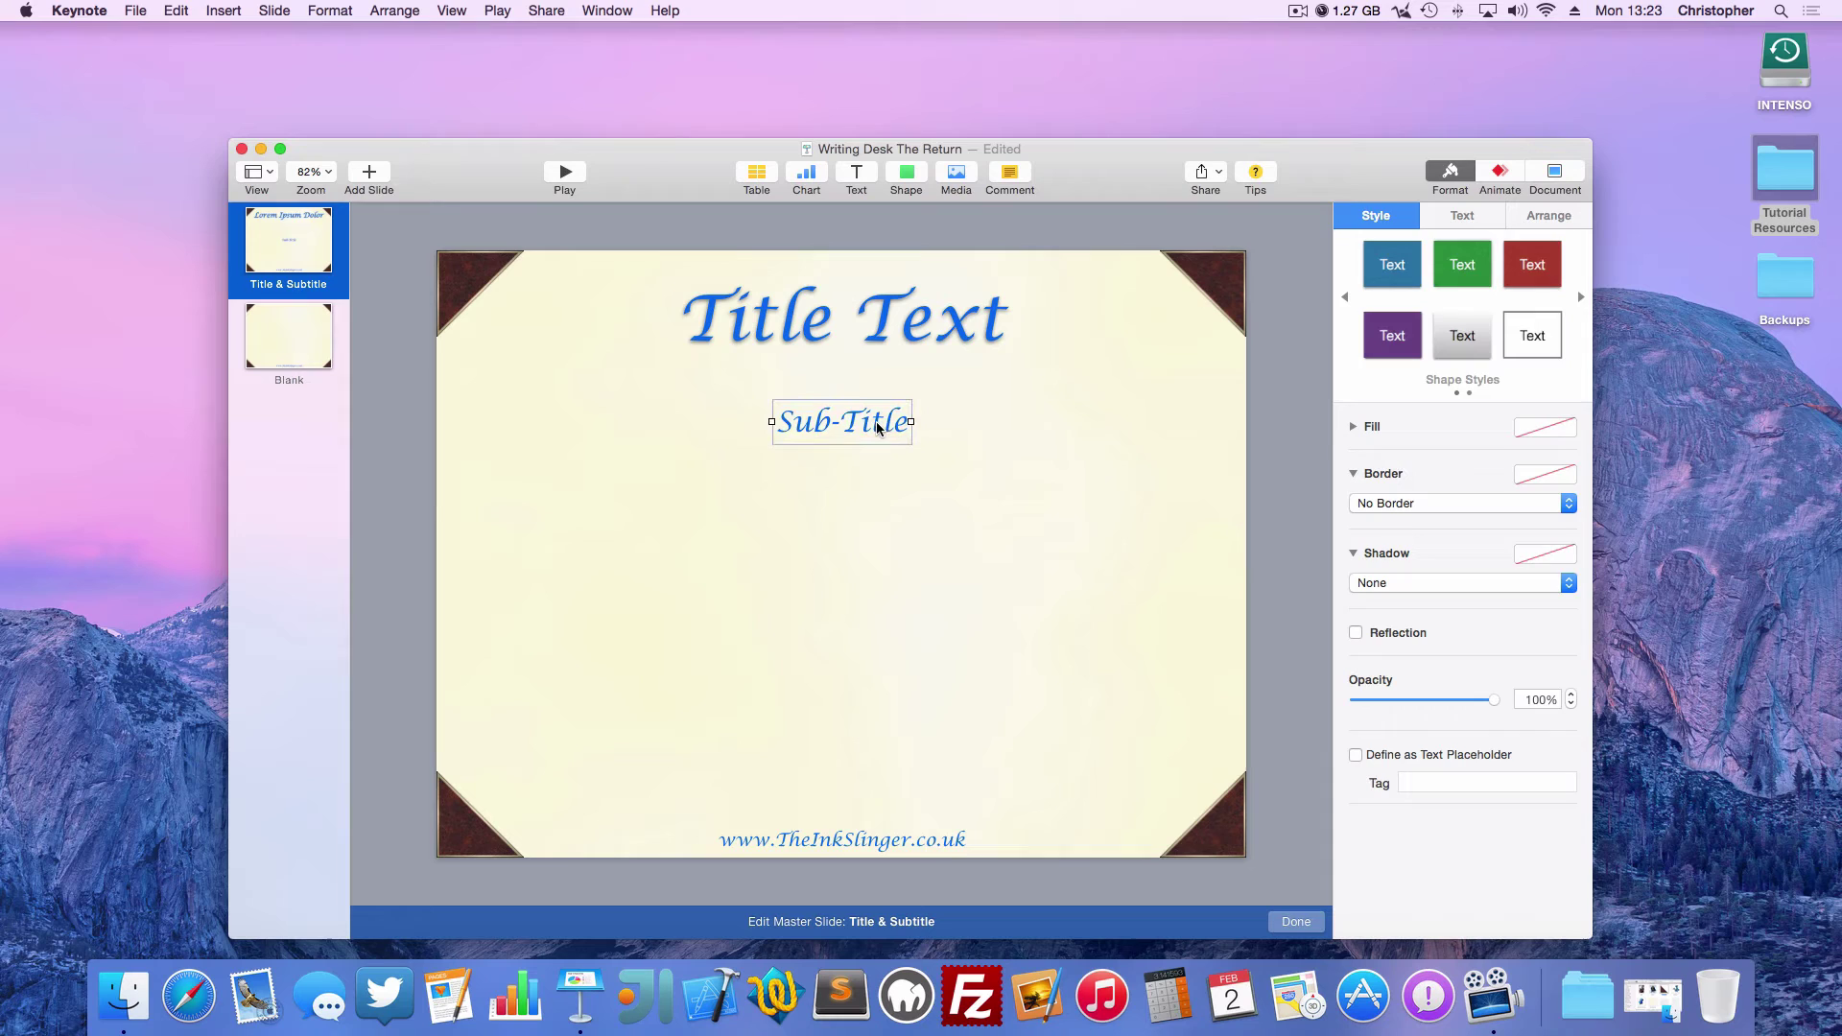
left_click(647, 449)
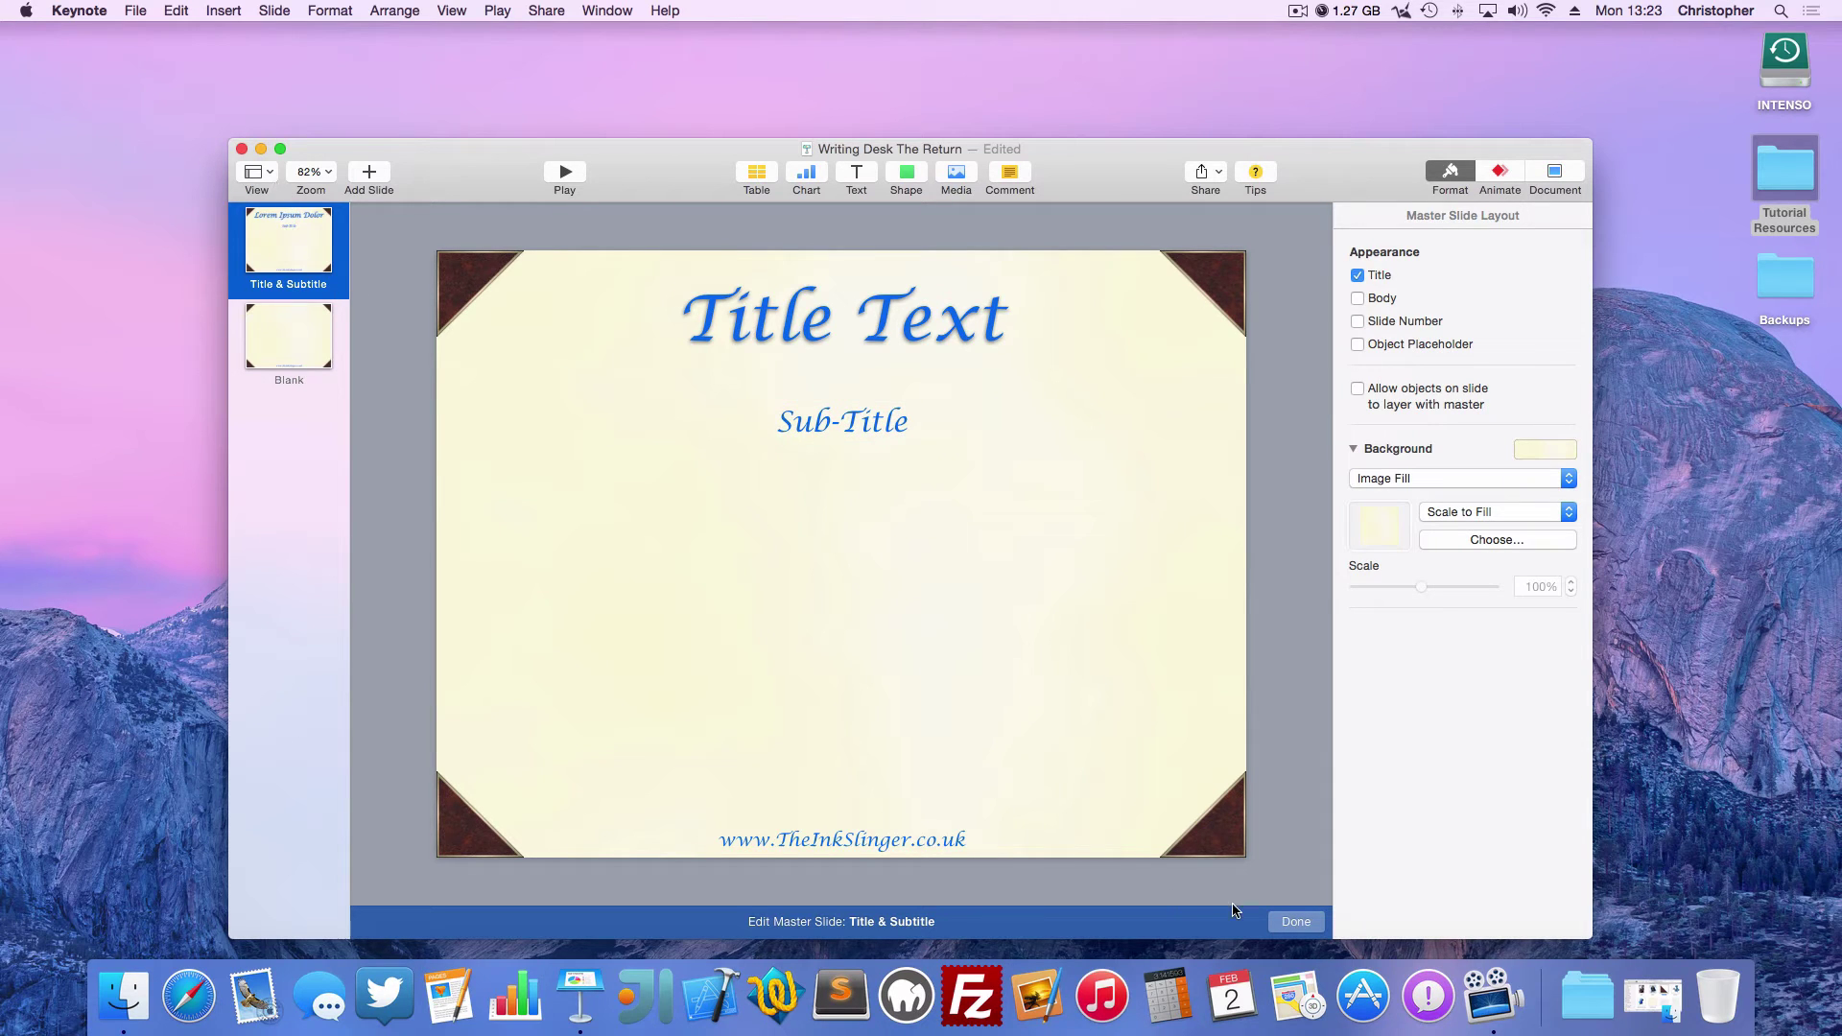
left_click(1293, 921)
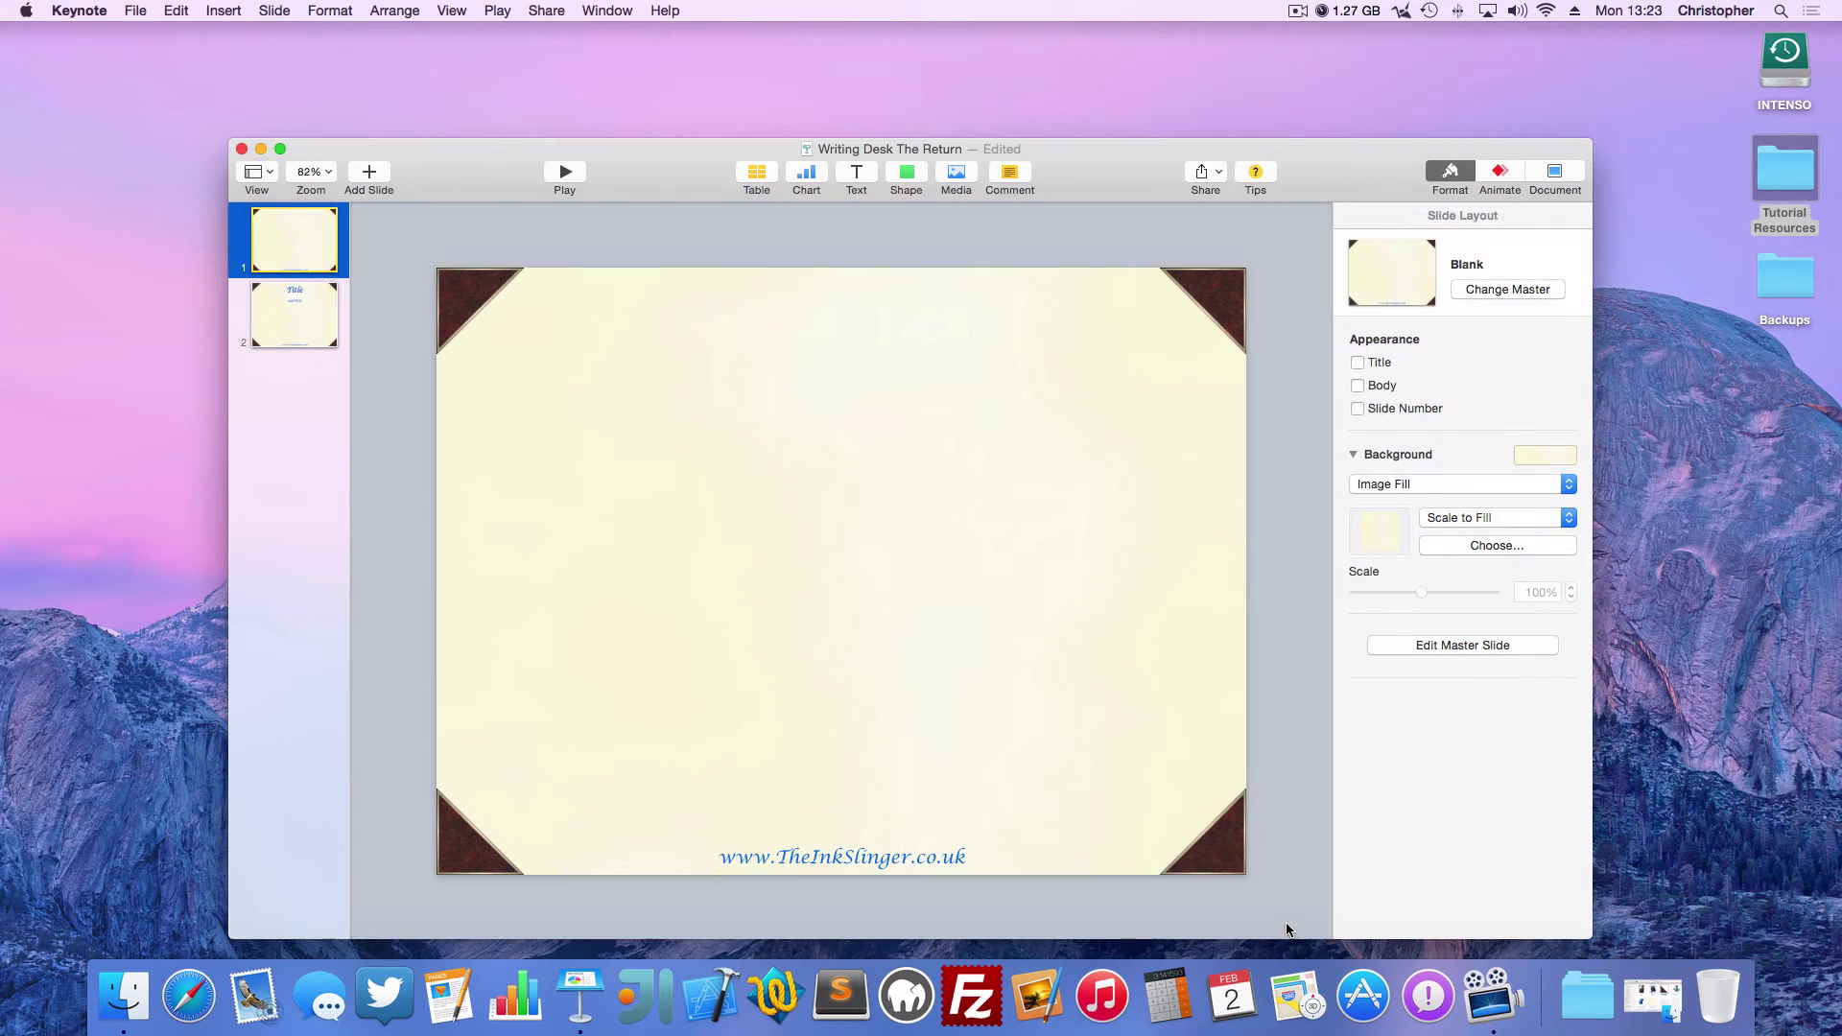
Try editing slide 2's subtitle and dismiss the master-only warning
left_click(286, 316)
double_click(873, 436)
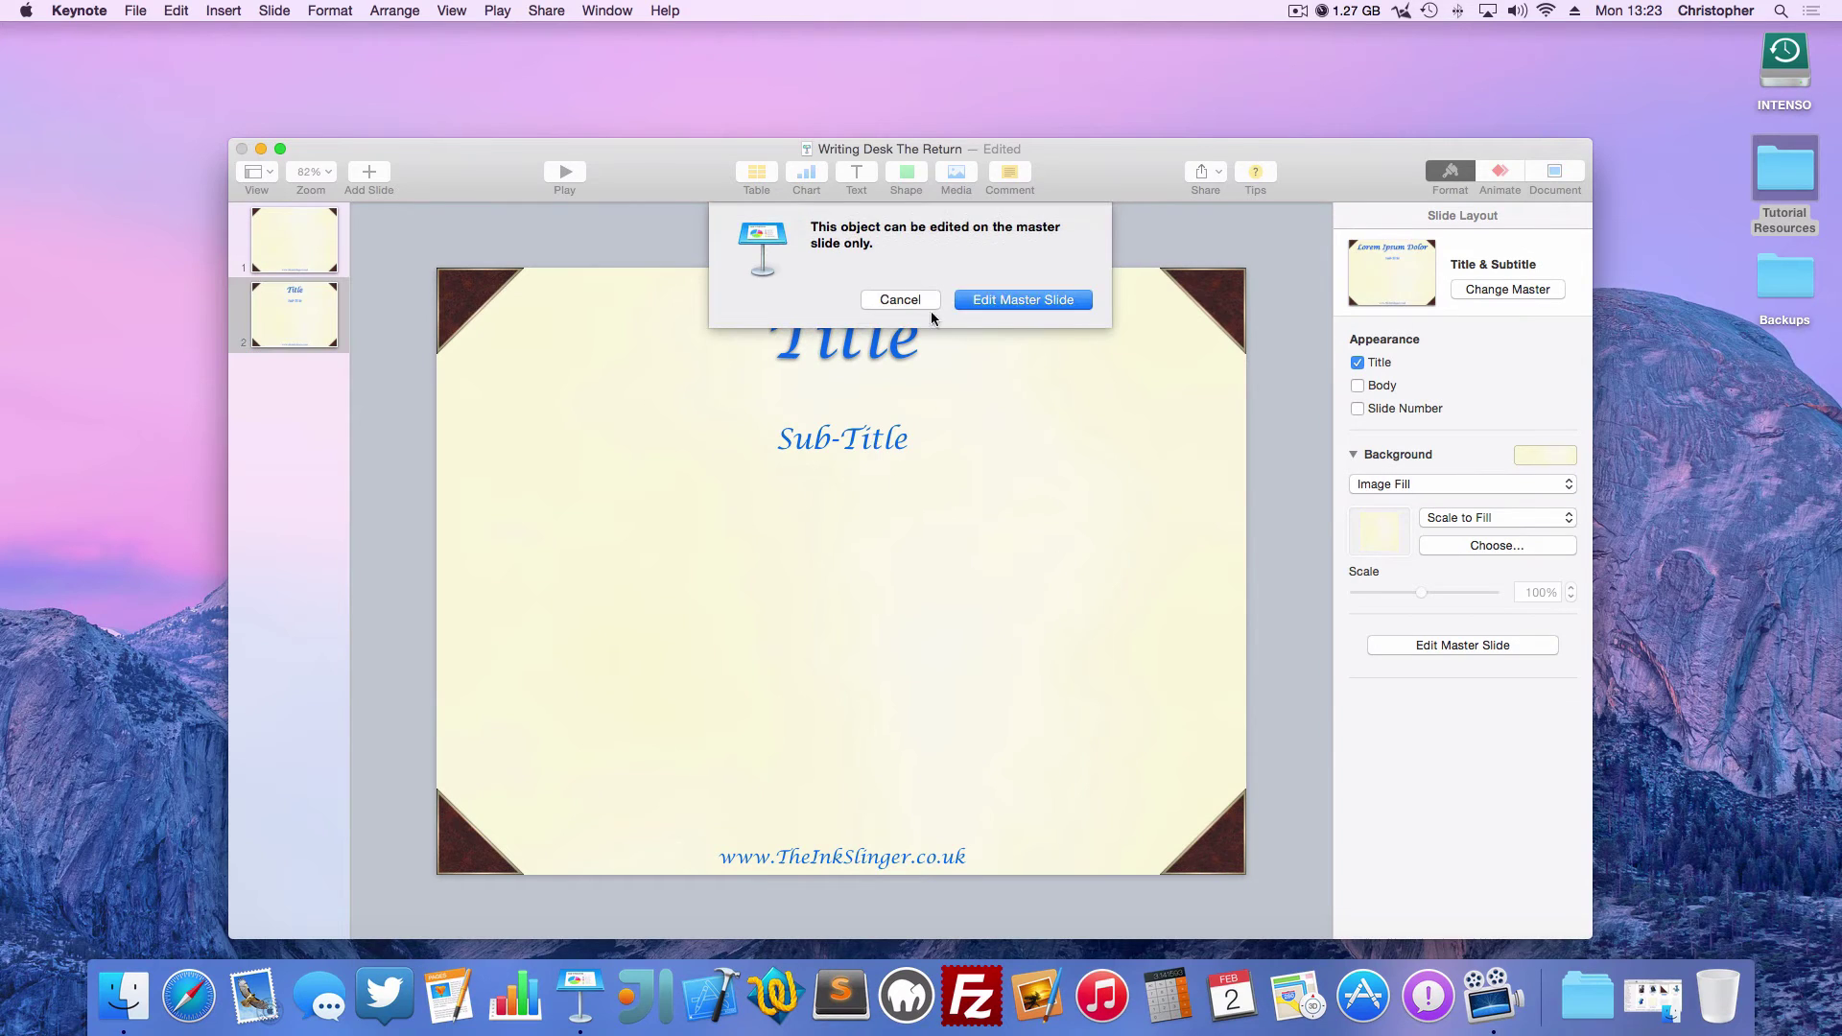
left_click(894, 300)
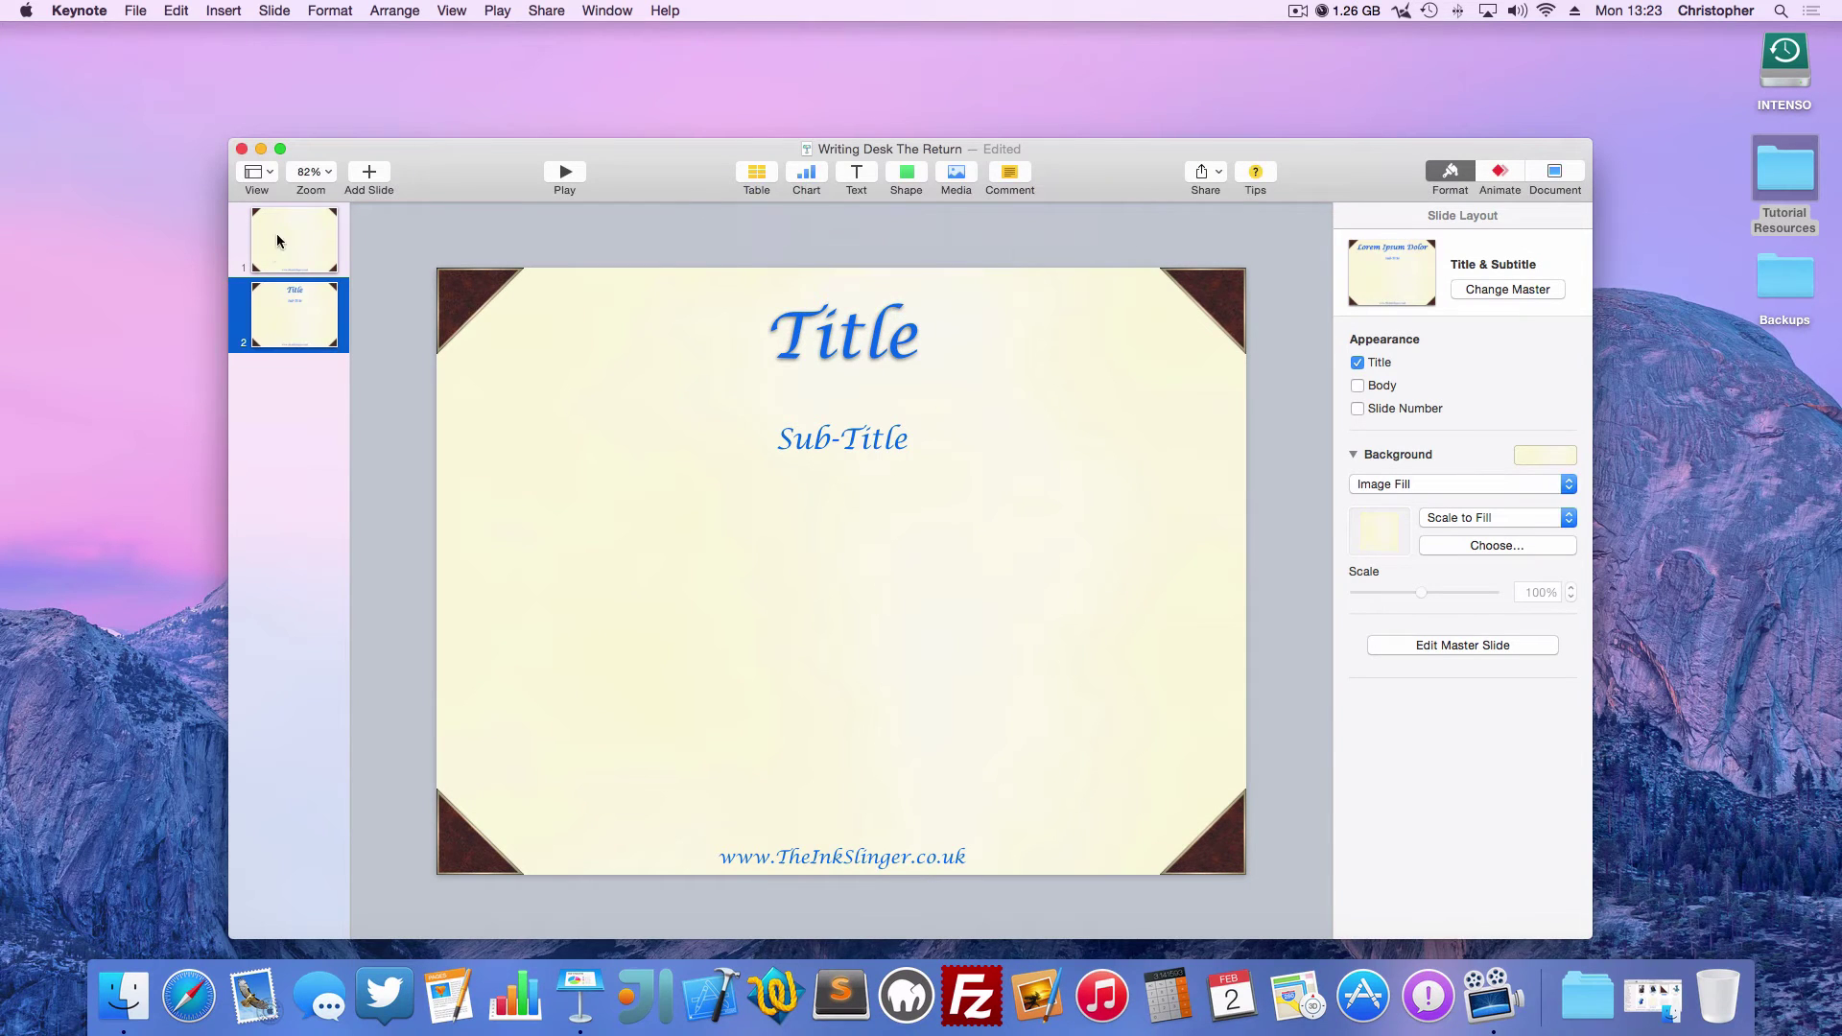
Define the master's Sub-Title box as an editable text placeholder with tag name 'Su'
left_click(252, 177)
left_click(285, 354)
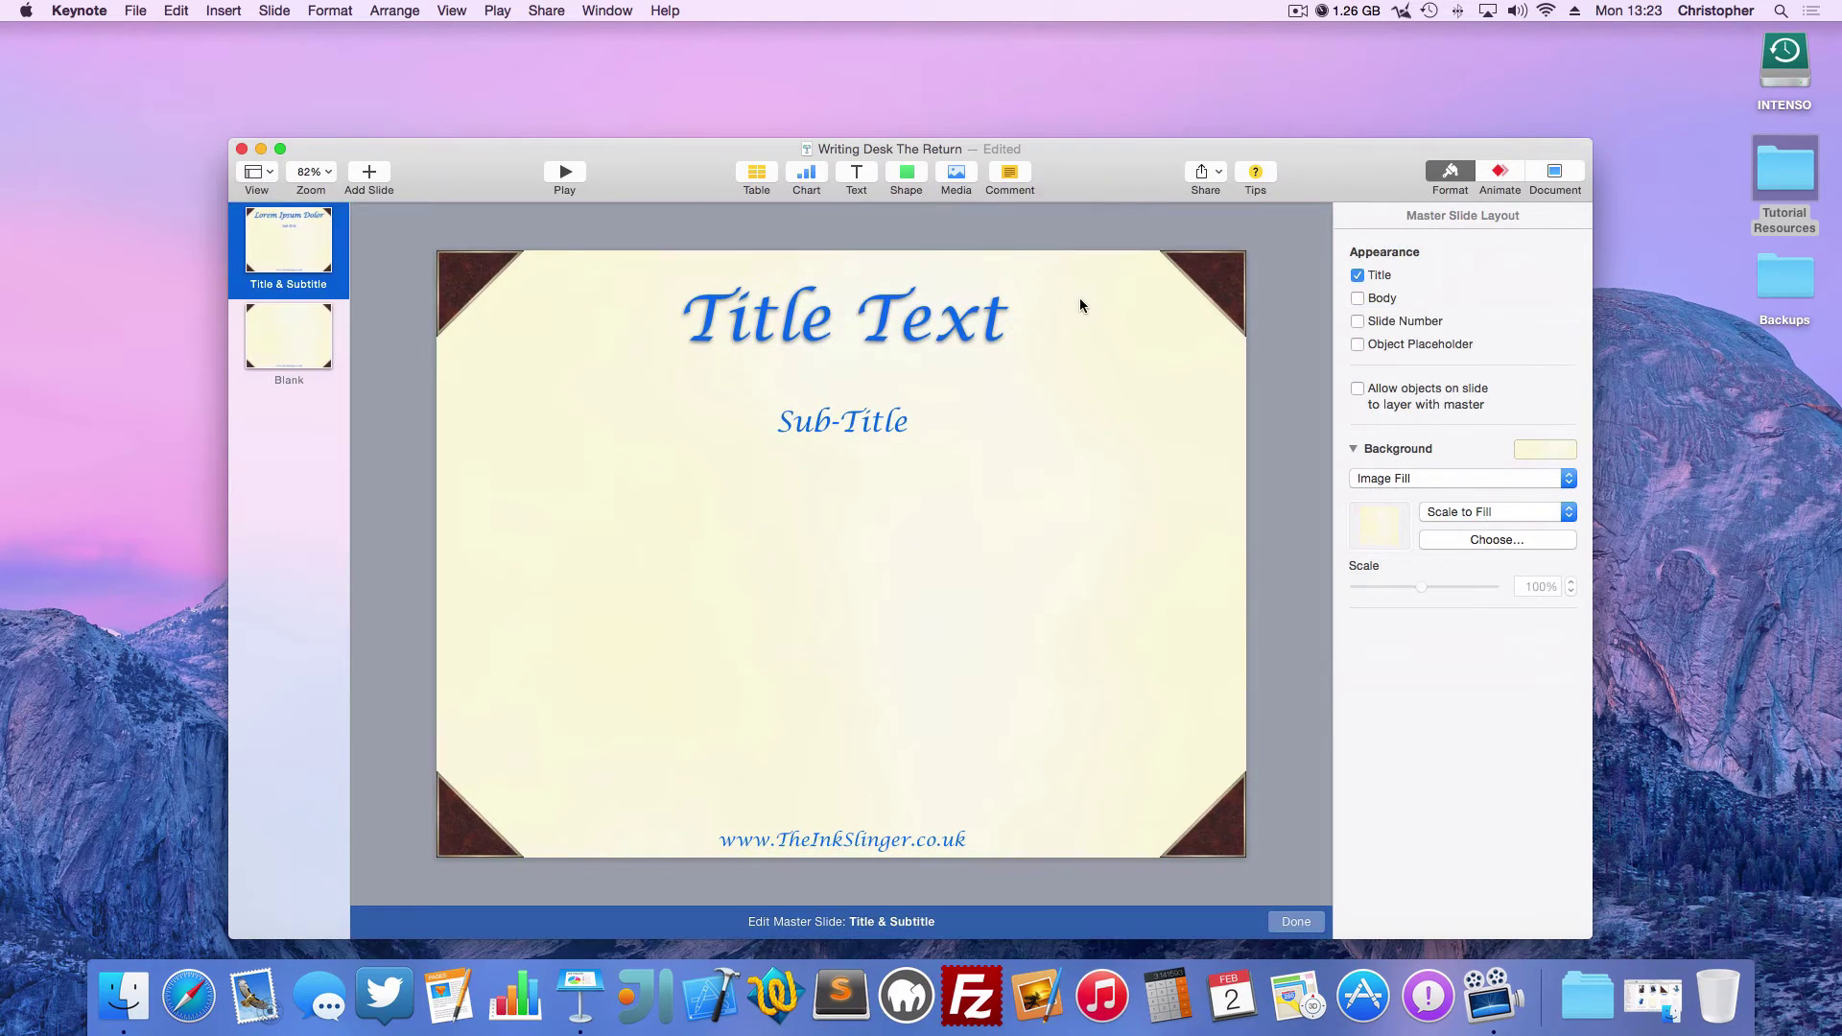
left_click(864, 420)
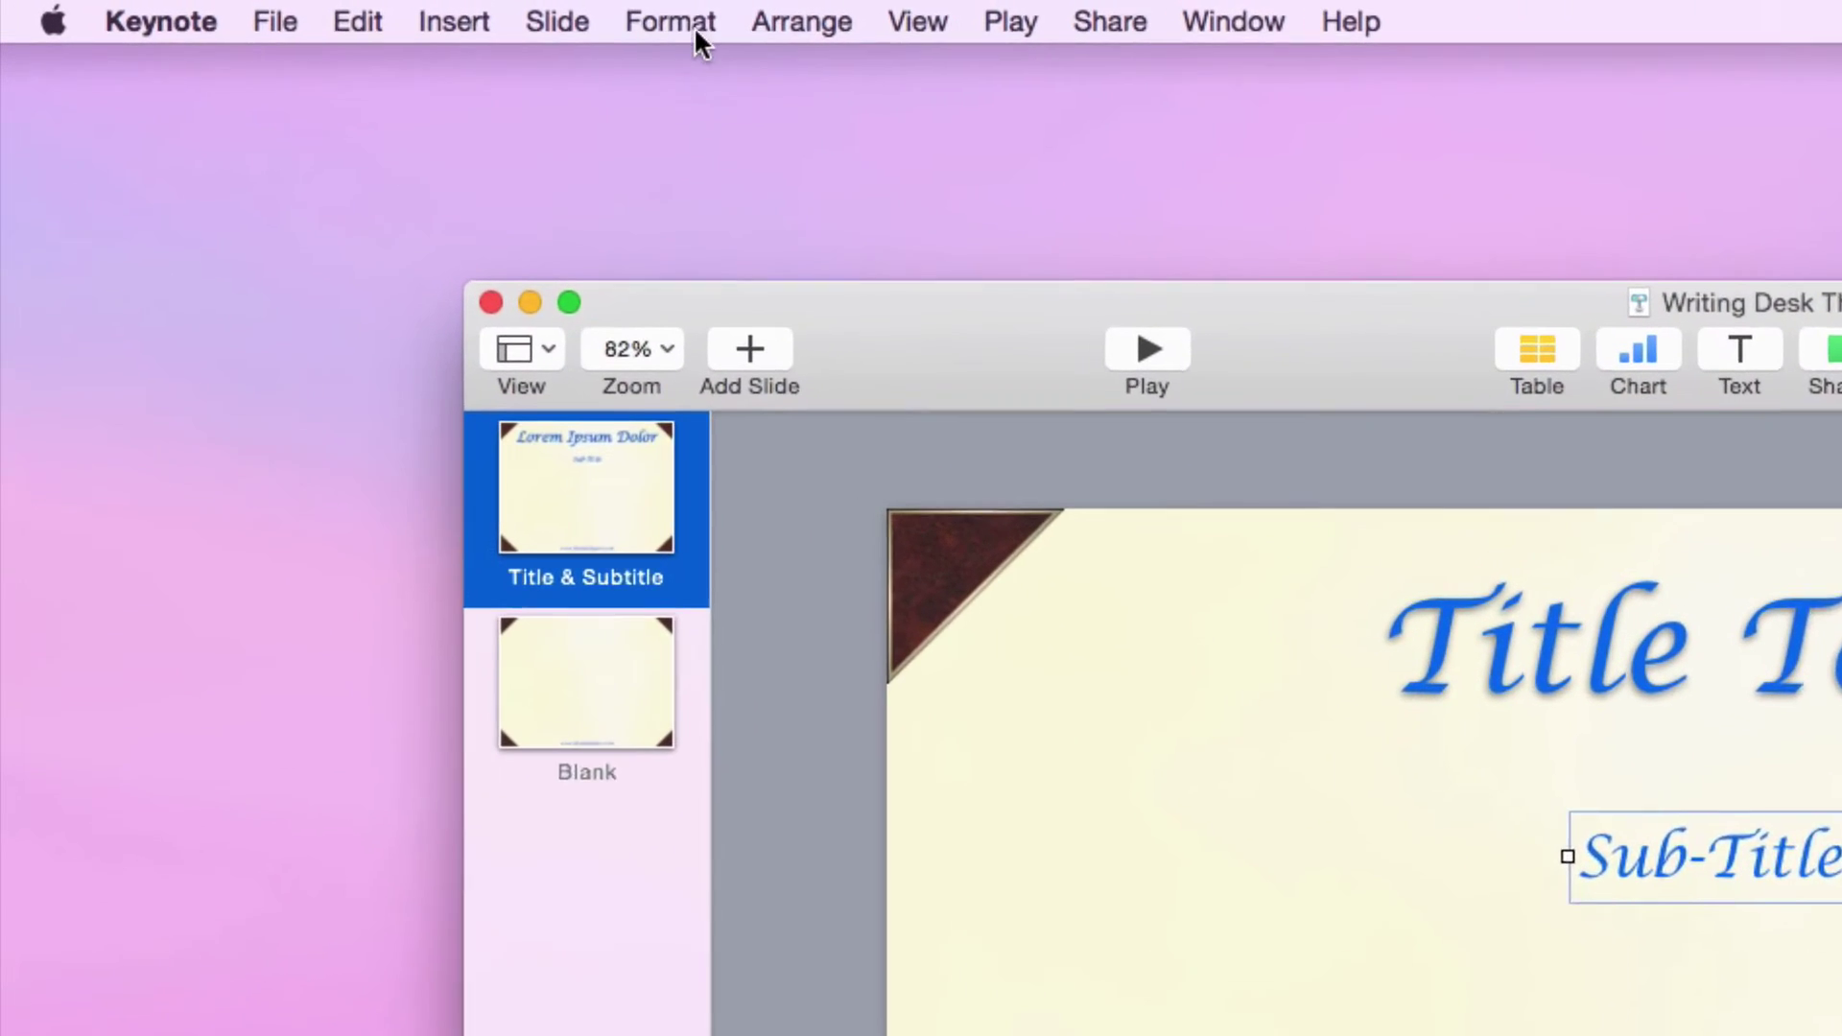
left_click(693, 17)
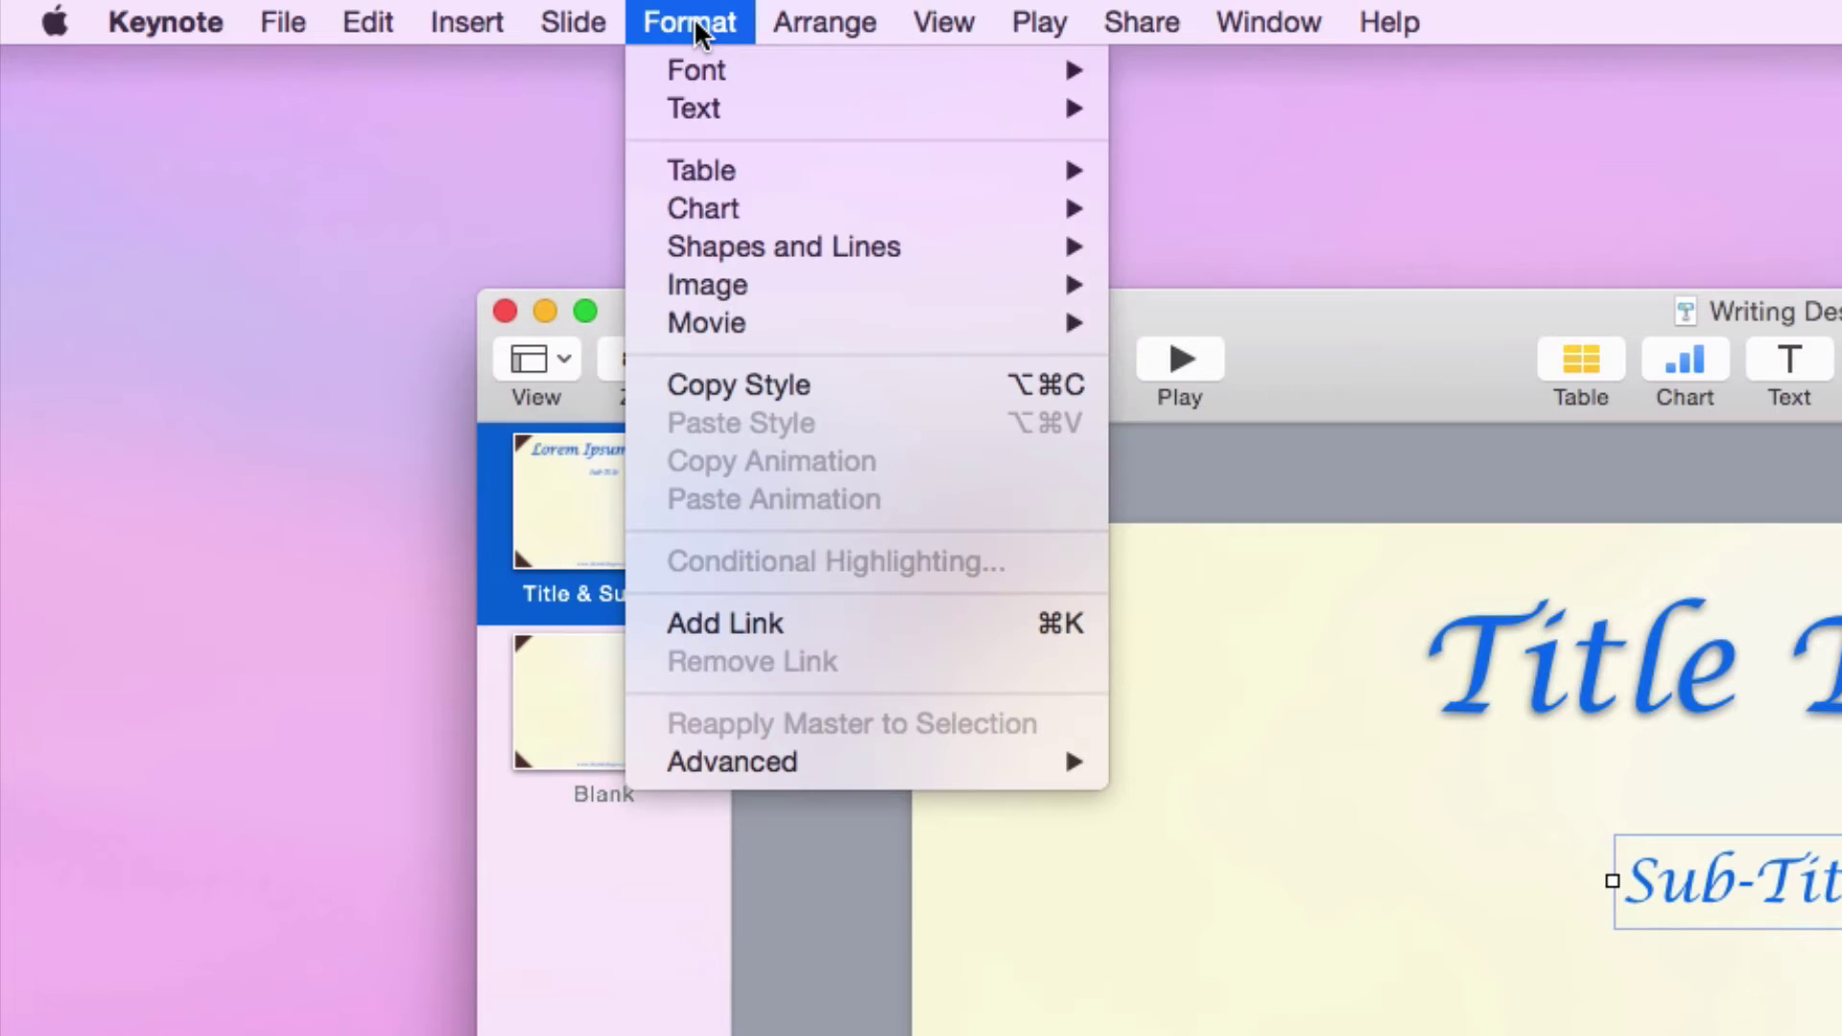
mouse_move(735, 753)
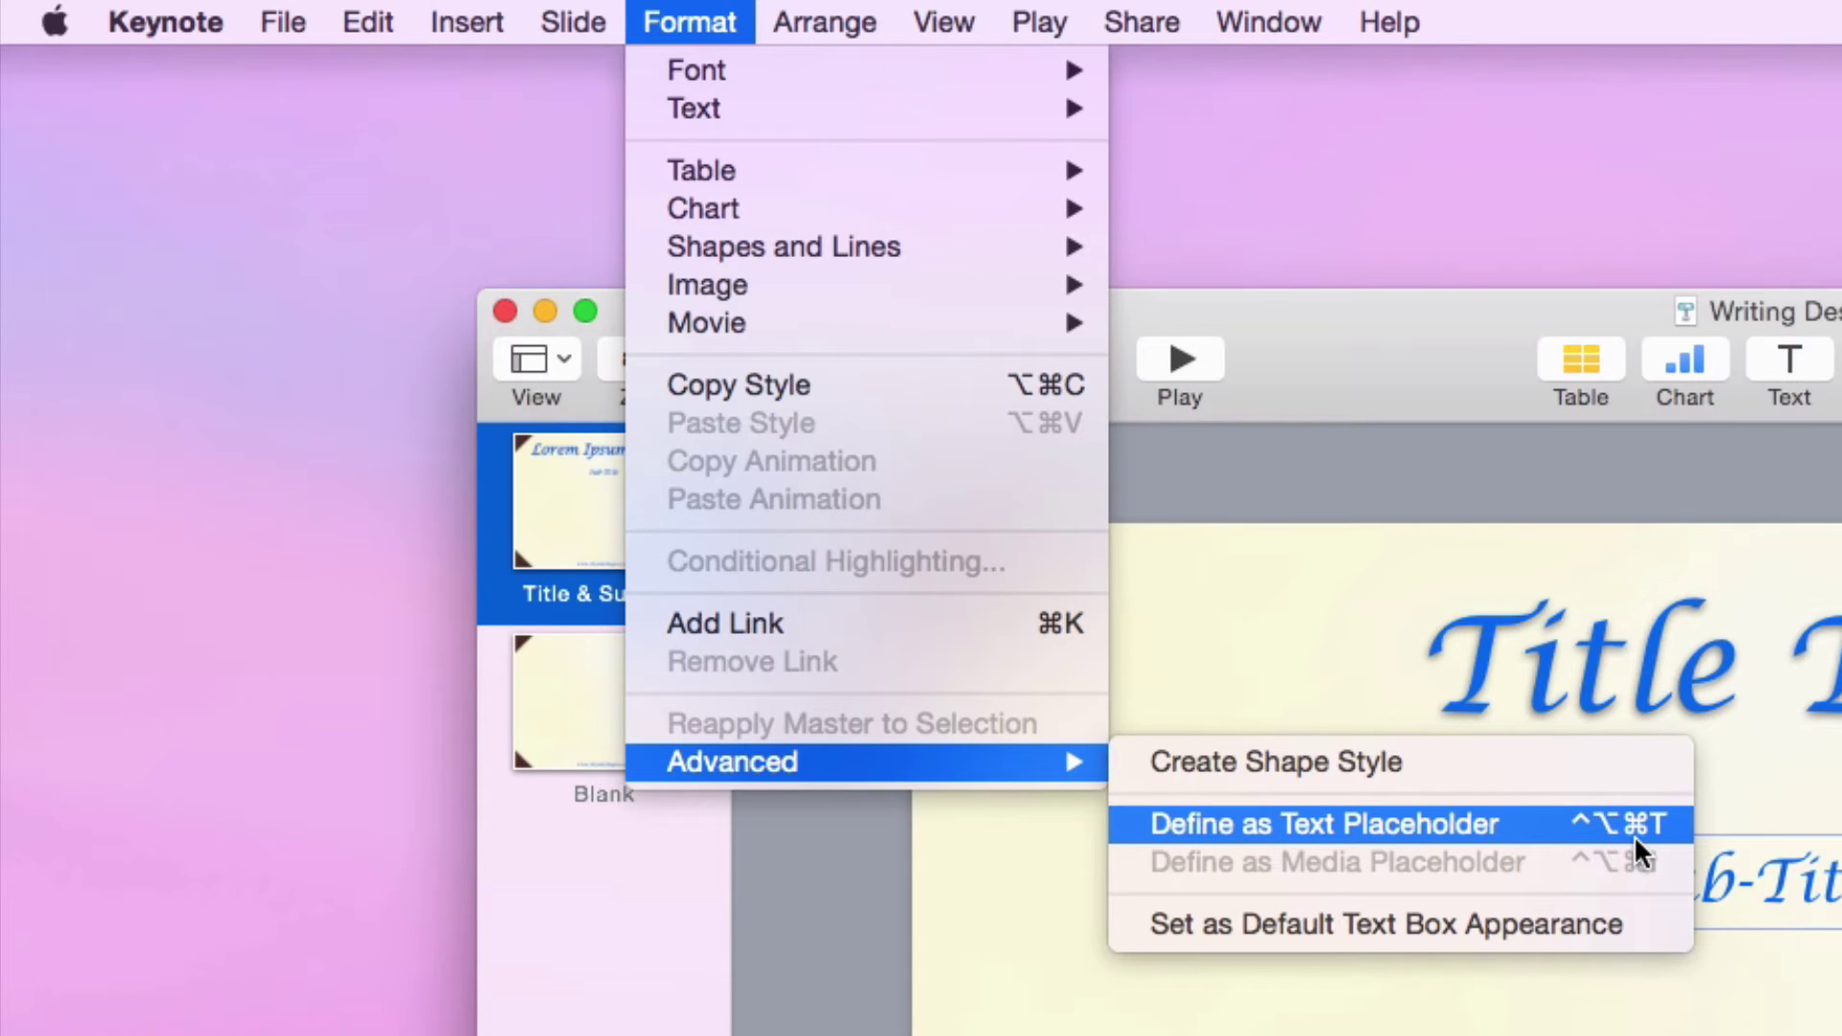
left_click(1512, 823)
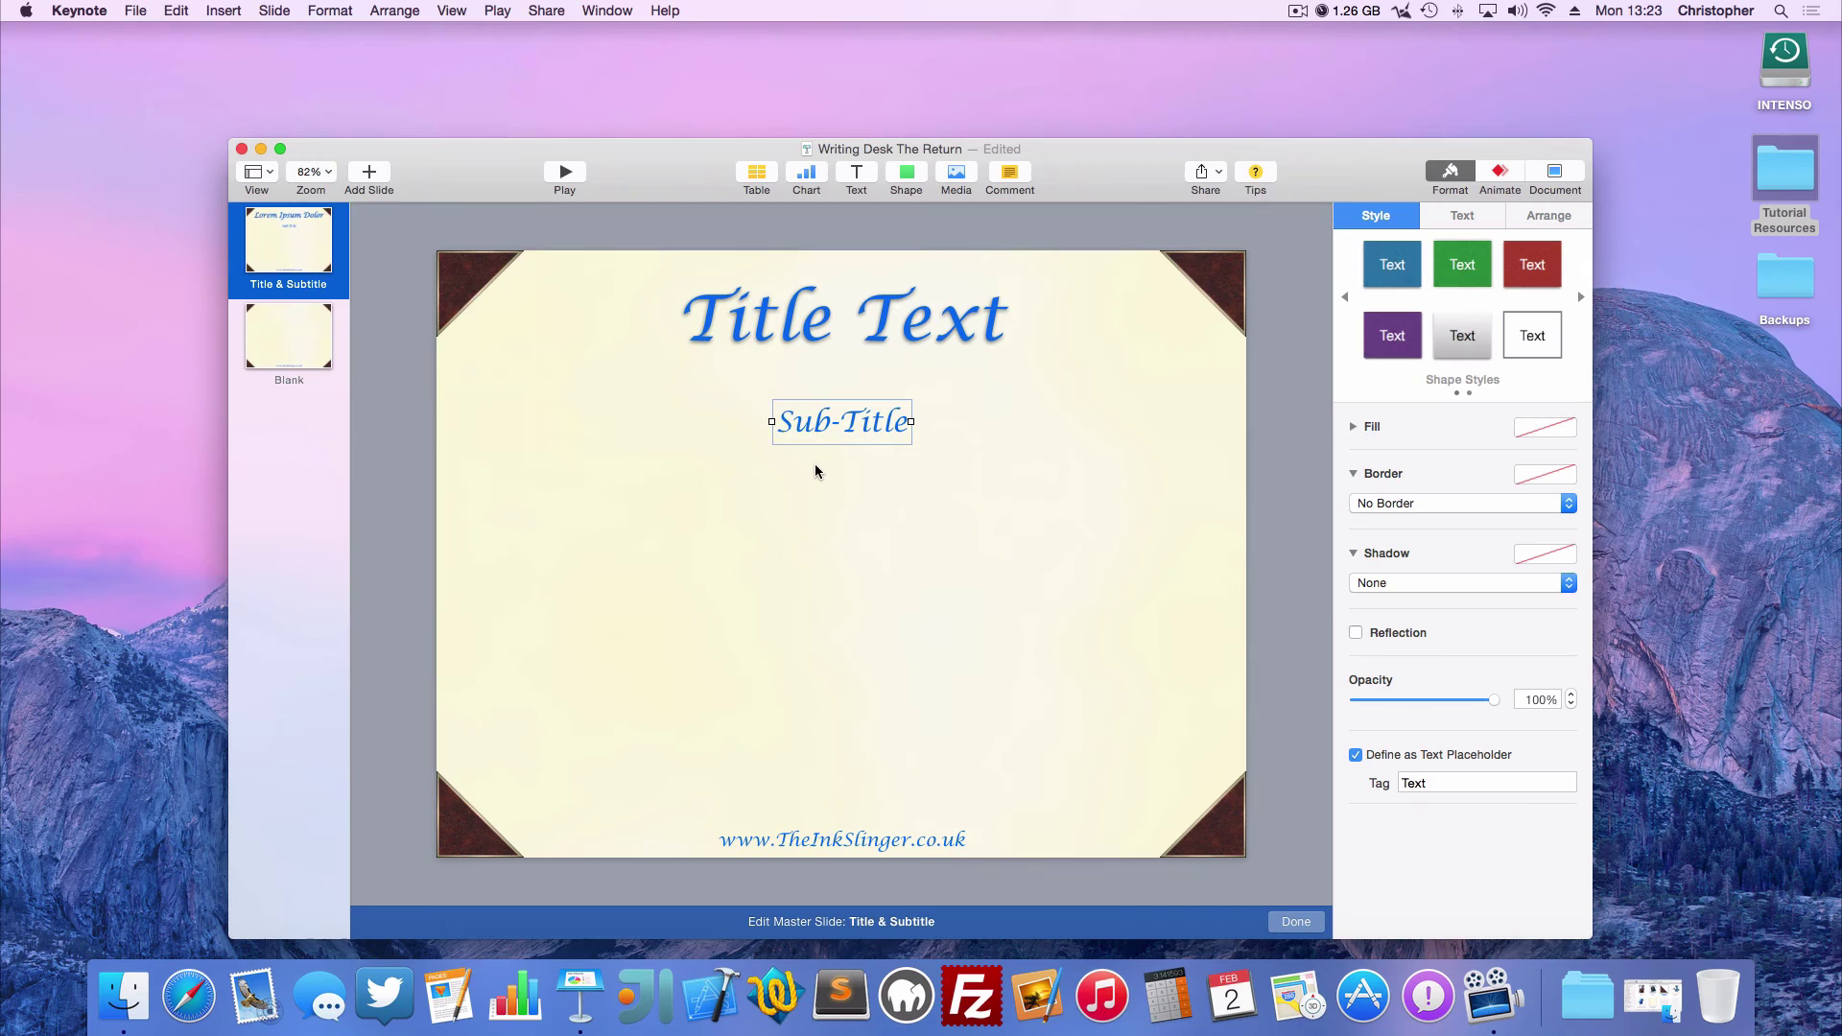
left_click(1453, 783)
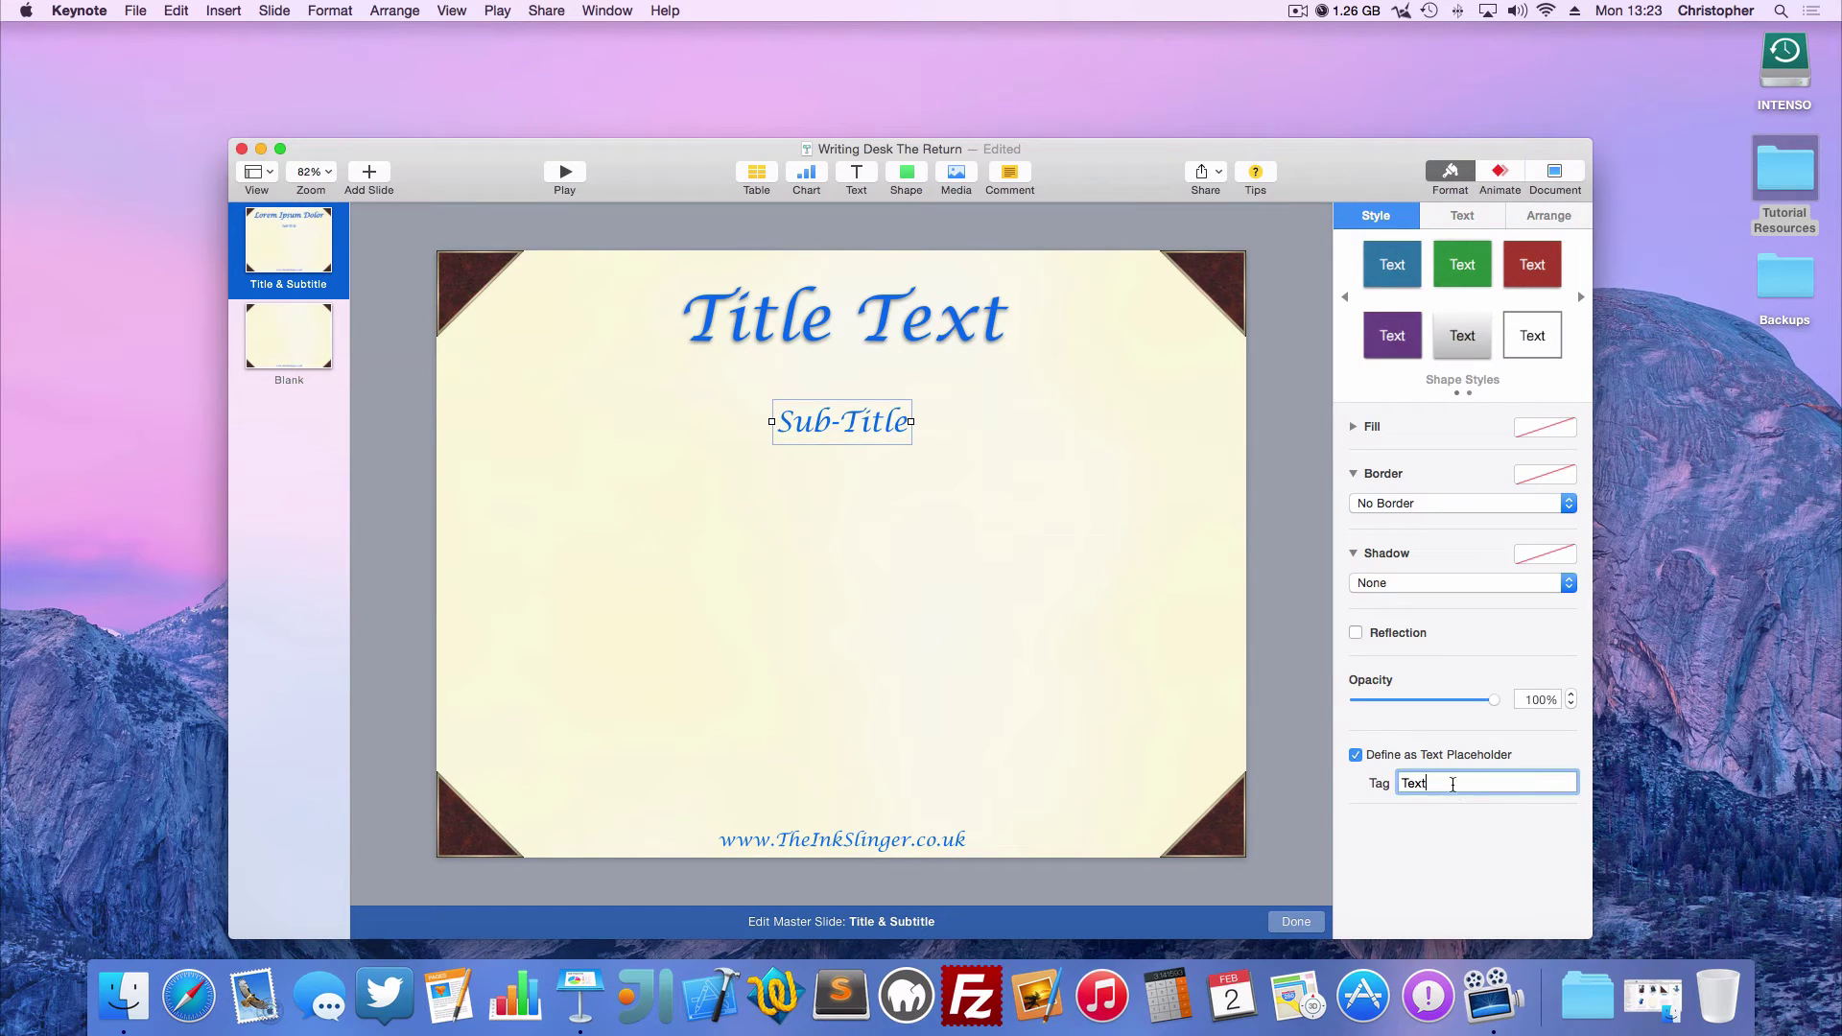
left_click_drag(1439, 784, 1388, 782)
type("Sub-Titl")
Change slide 2's subtitle to 'Editable!' and return to the blank first slide
left_click(1290, 922)
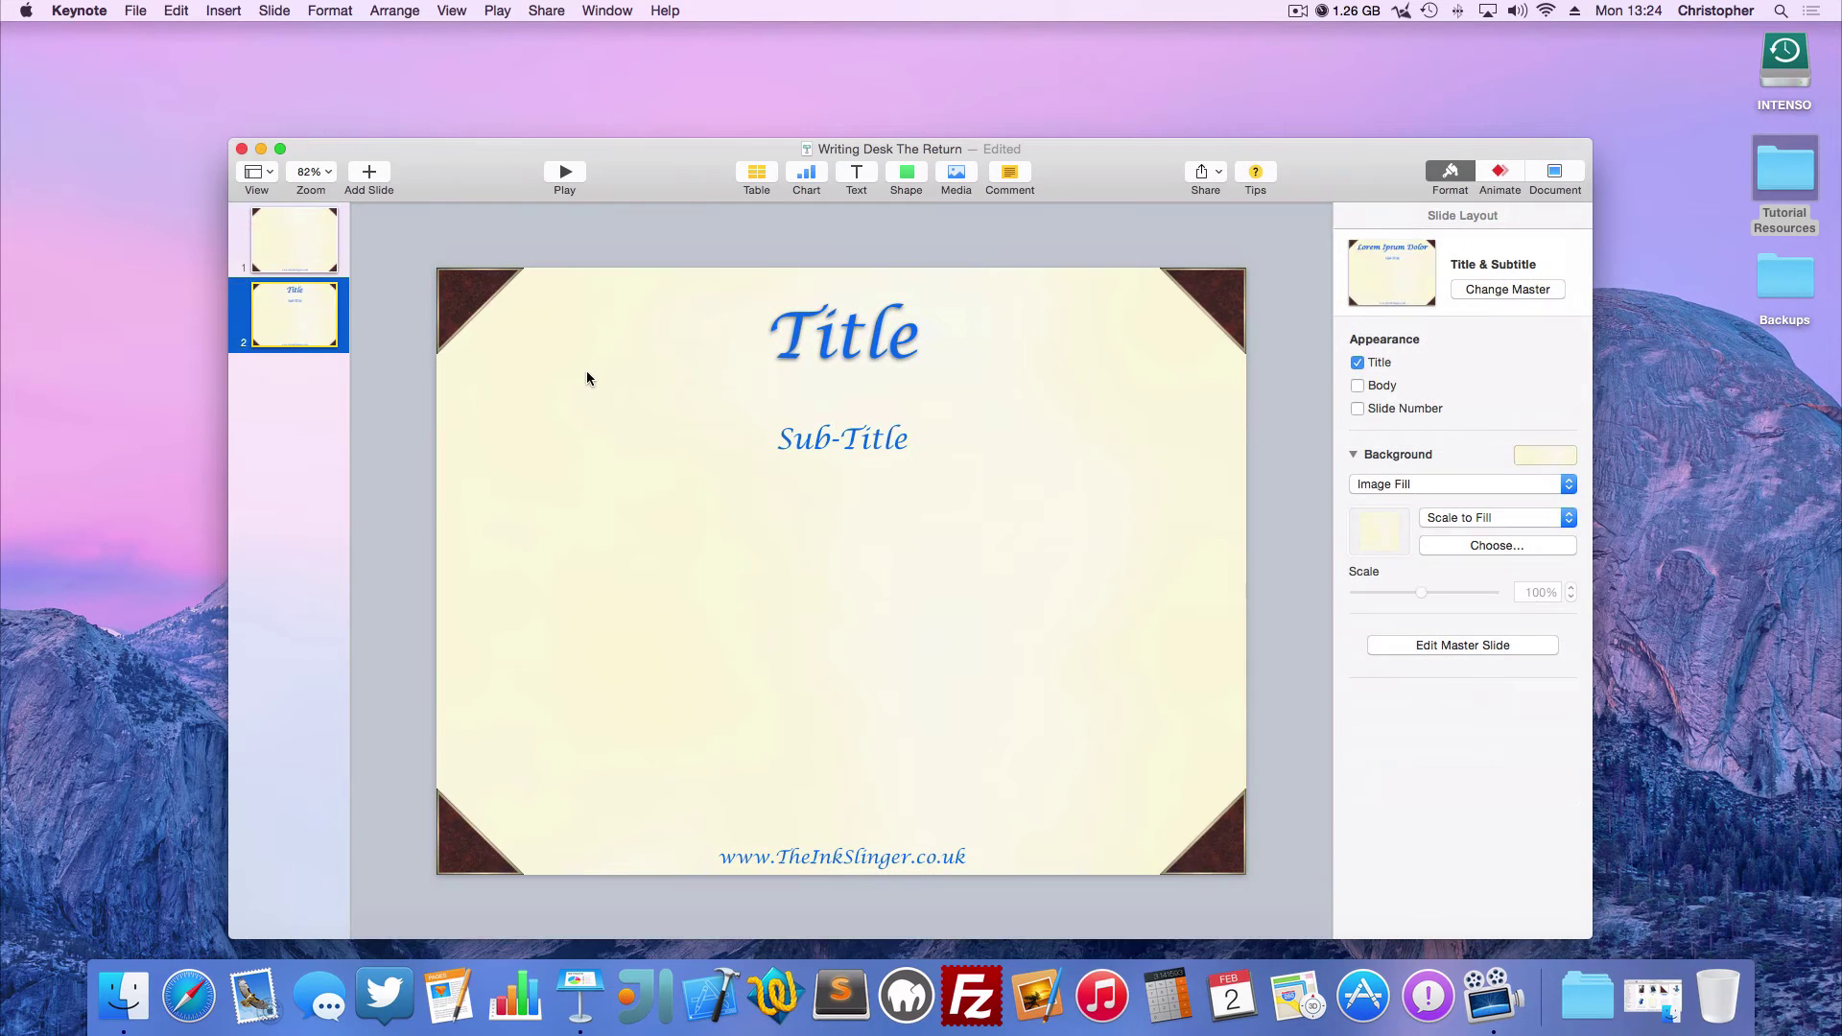
double_click(806, 433)
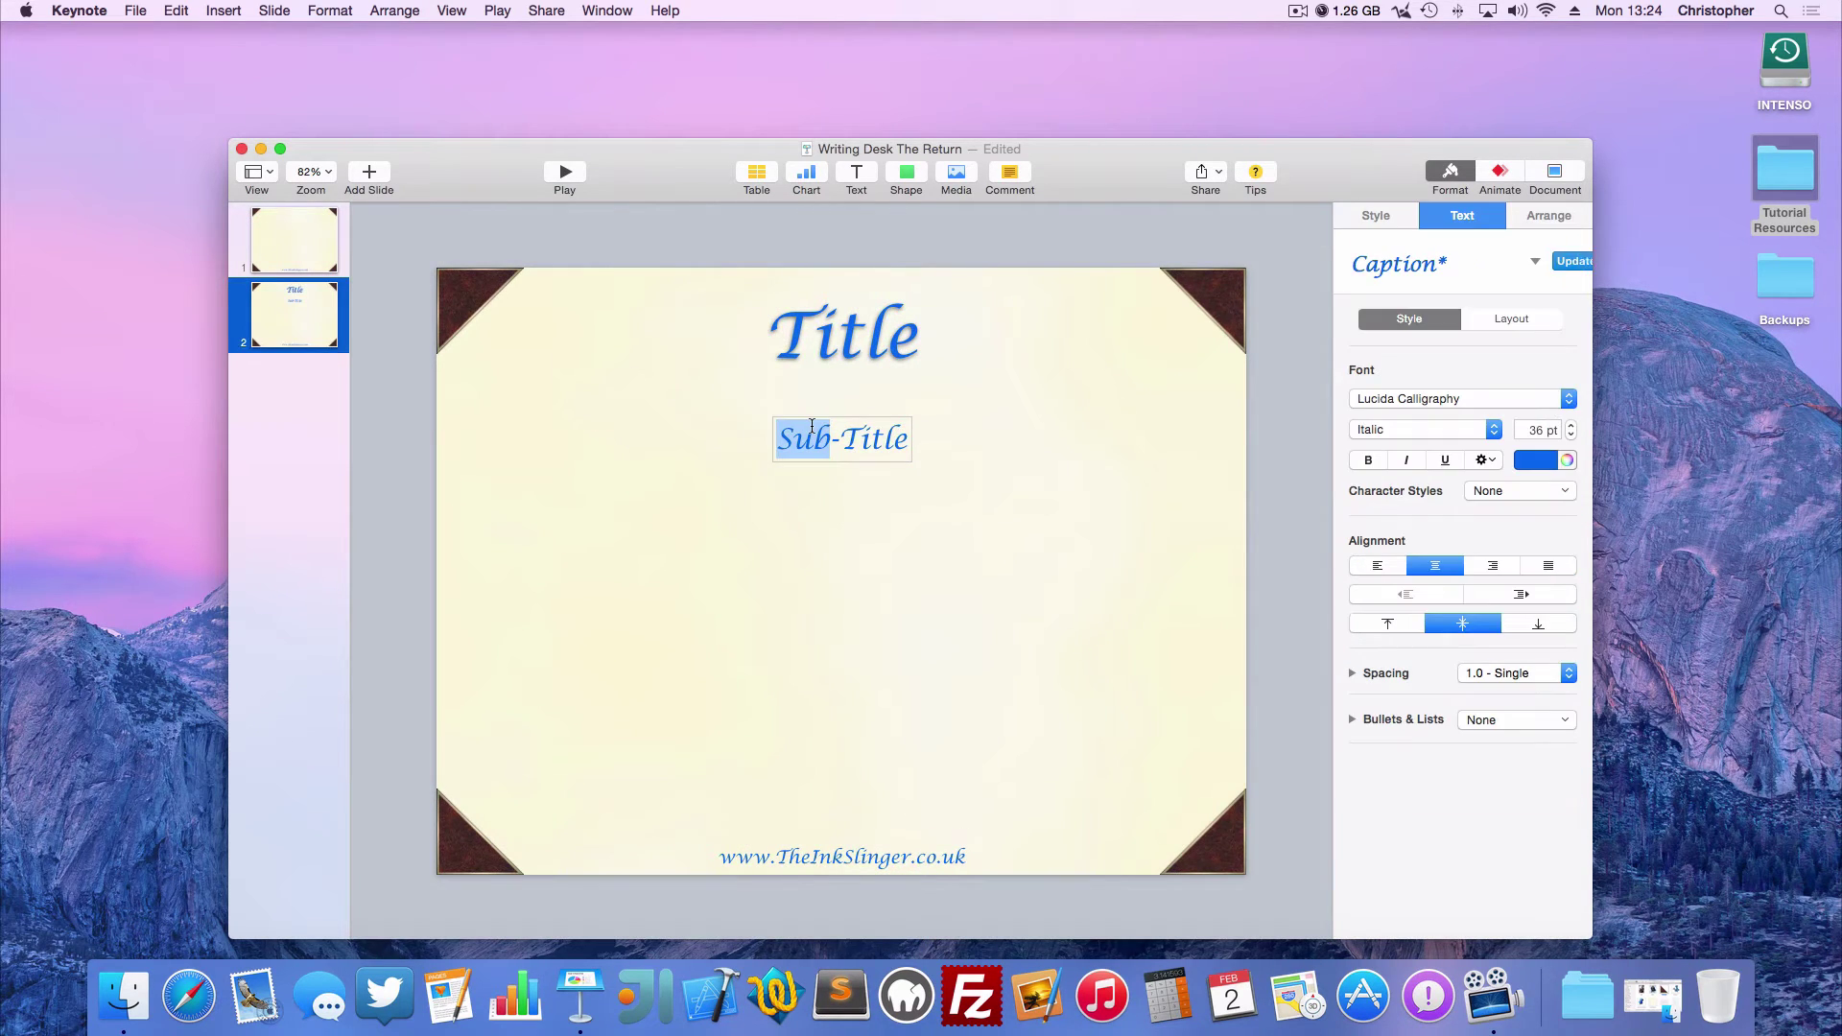
left_click_drag(895, 437, 763, 436)
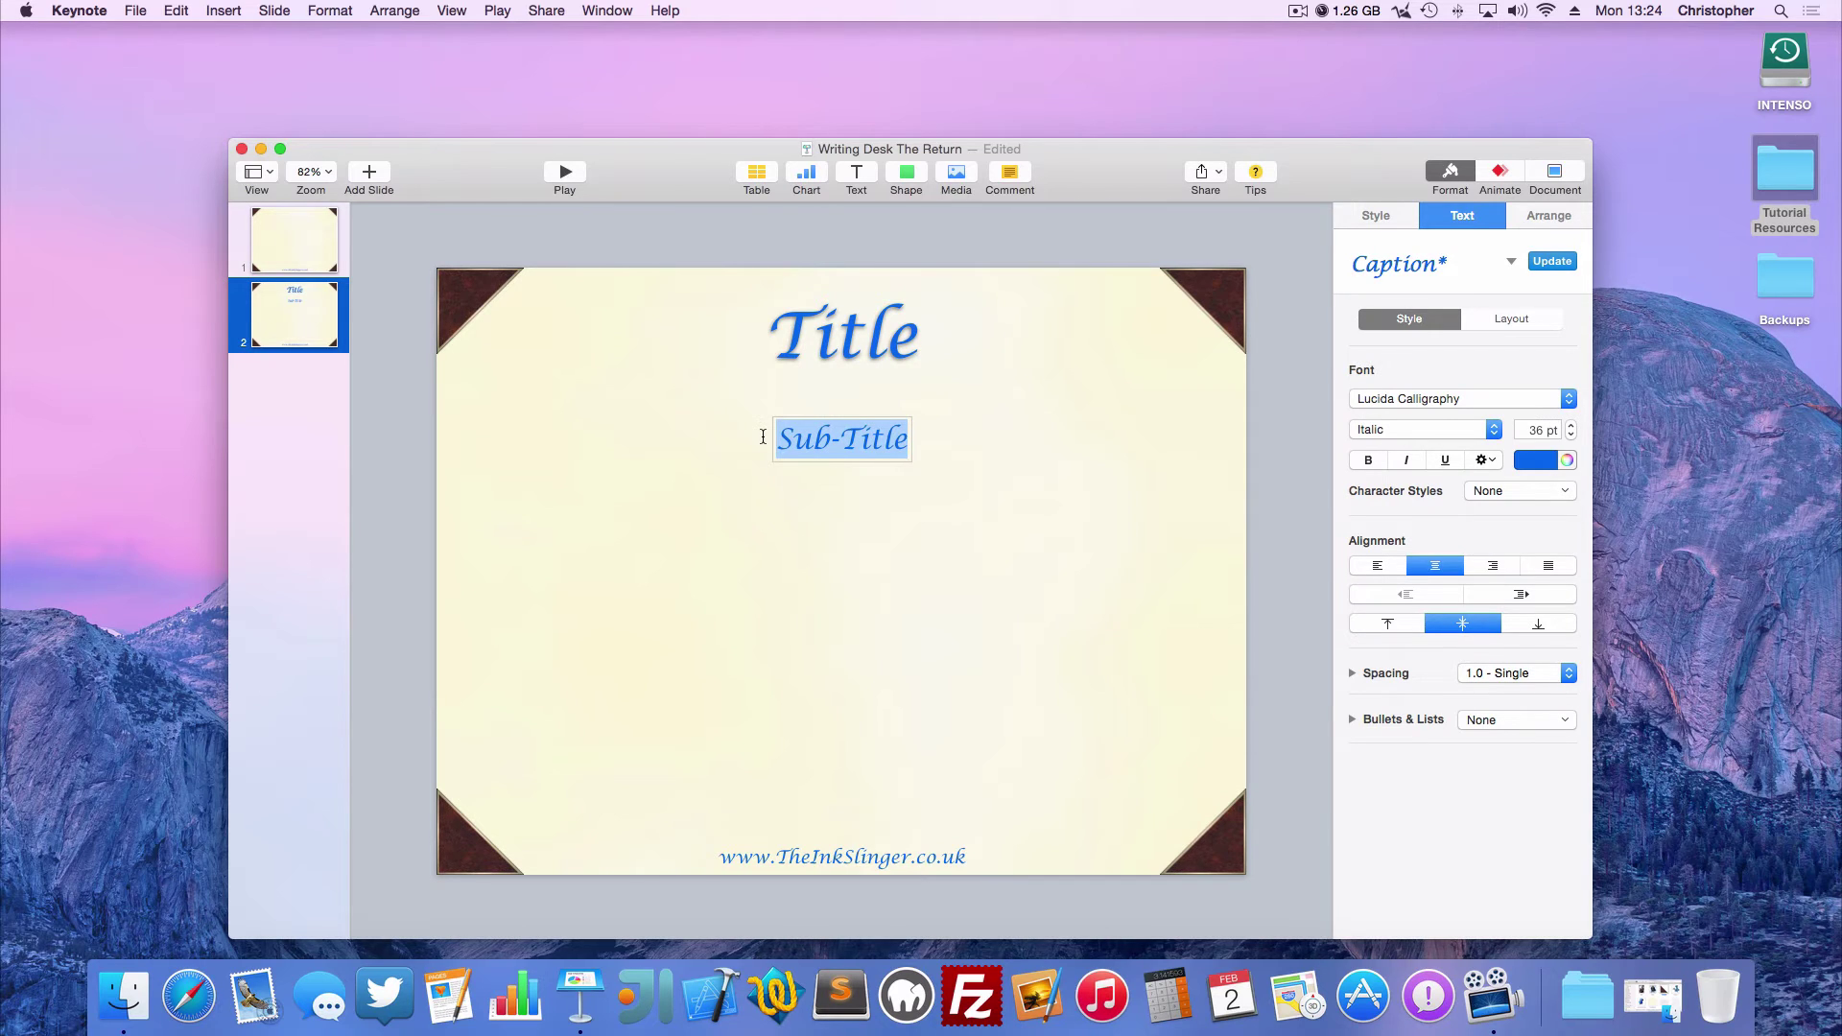
type("Editable!")
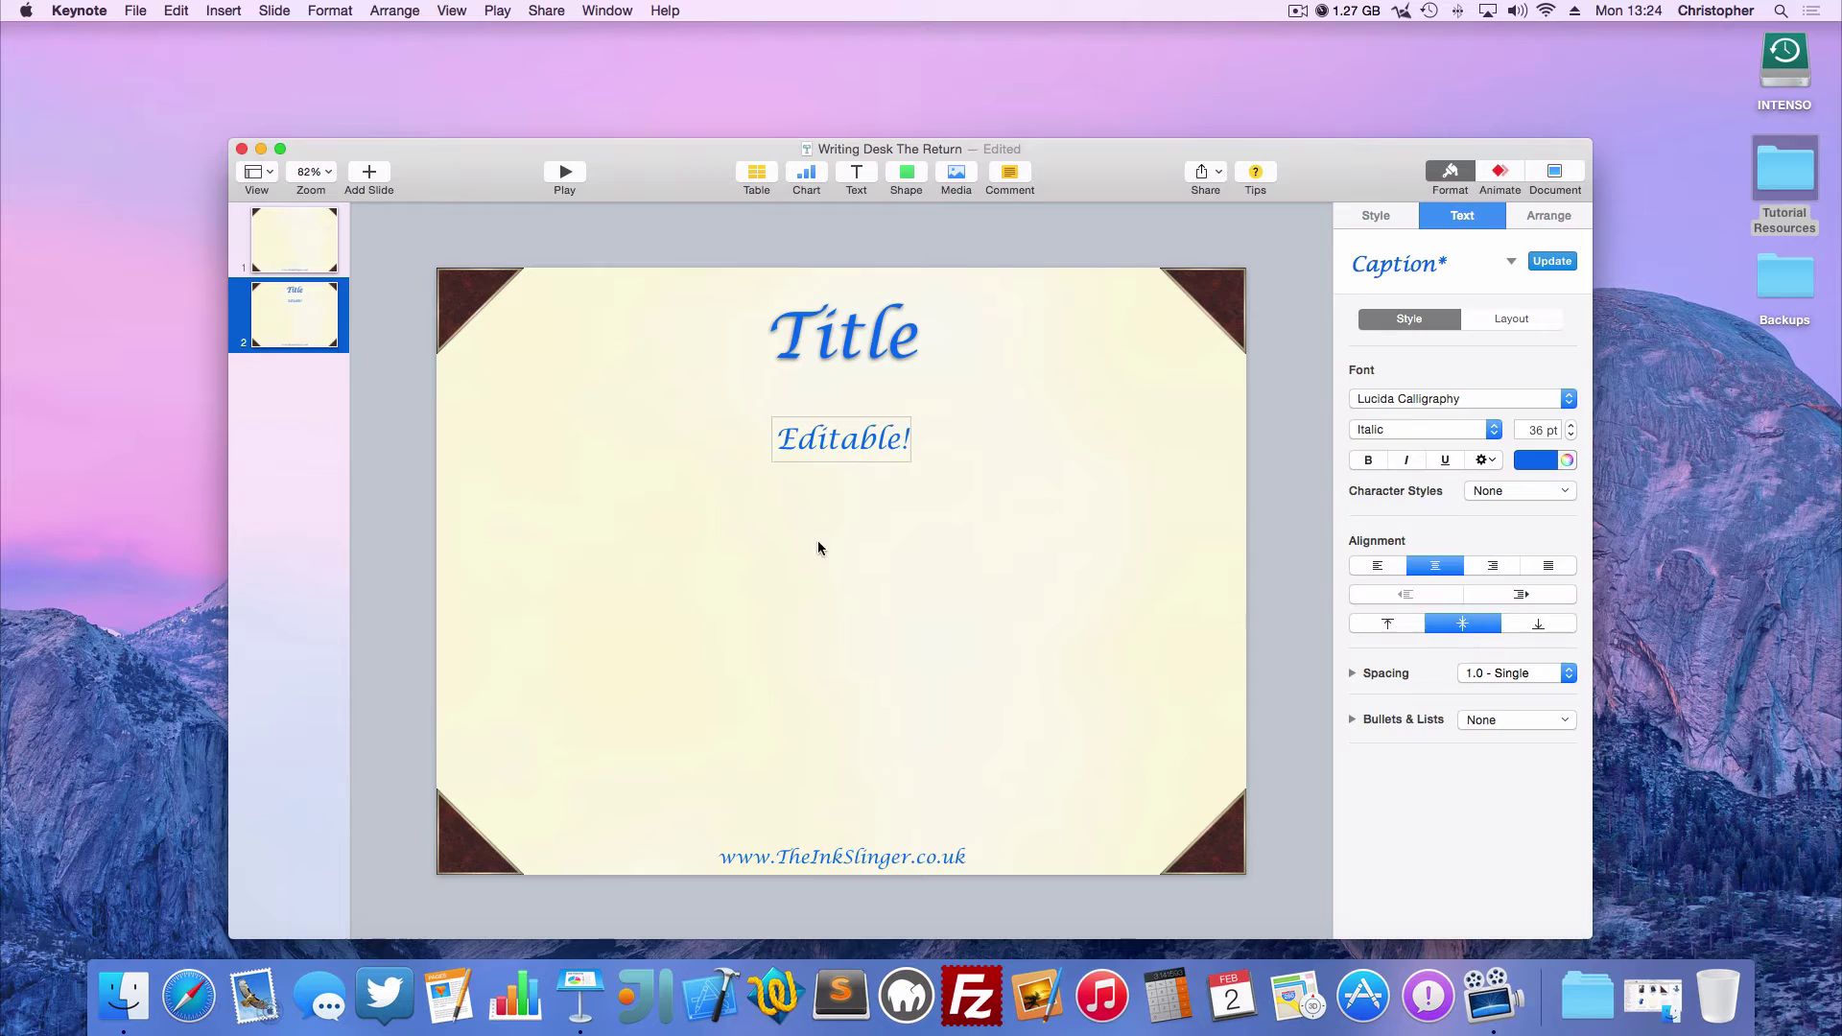
left_click(821, 573)
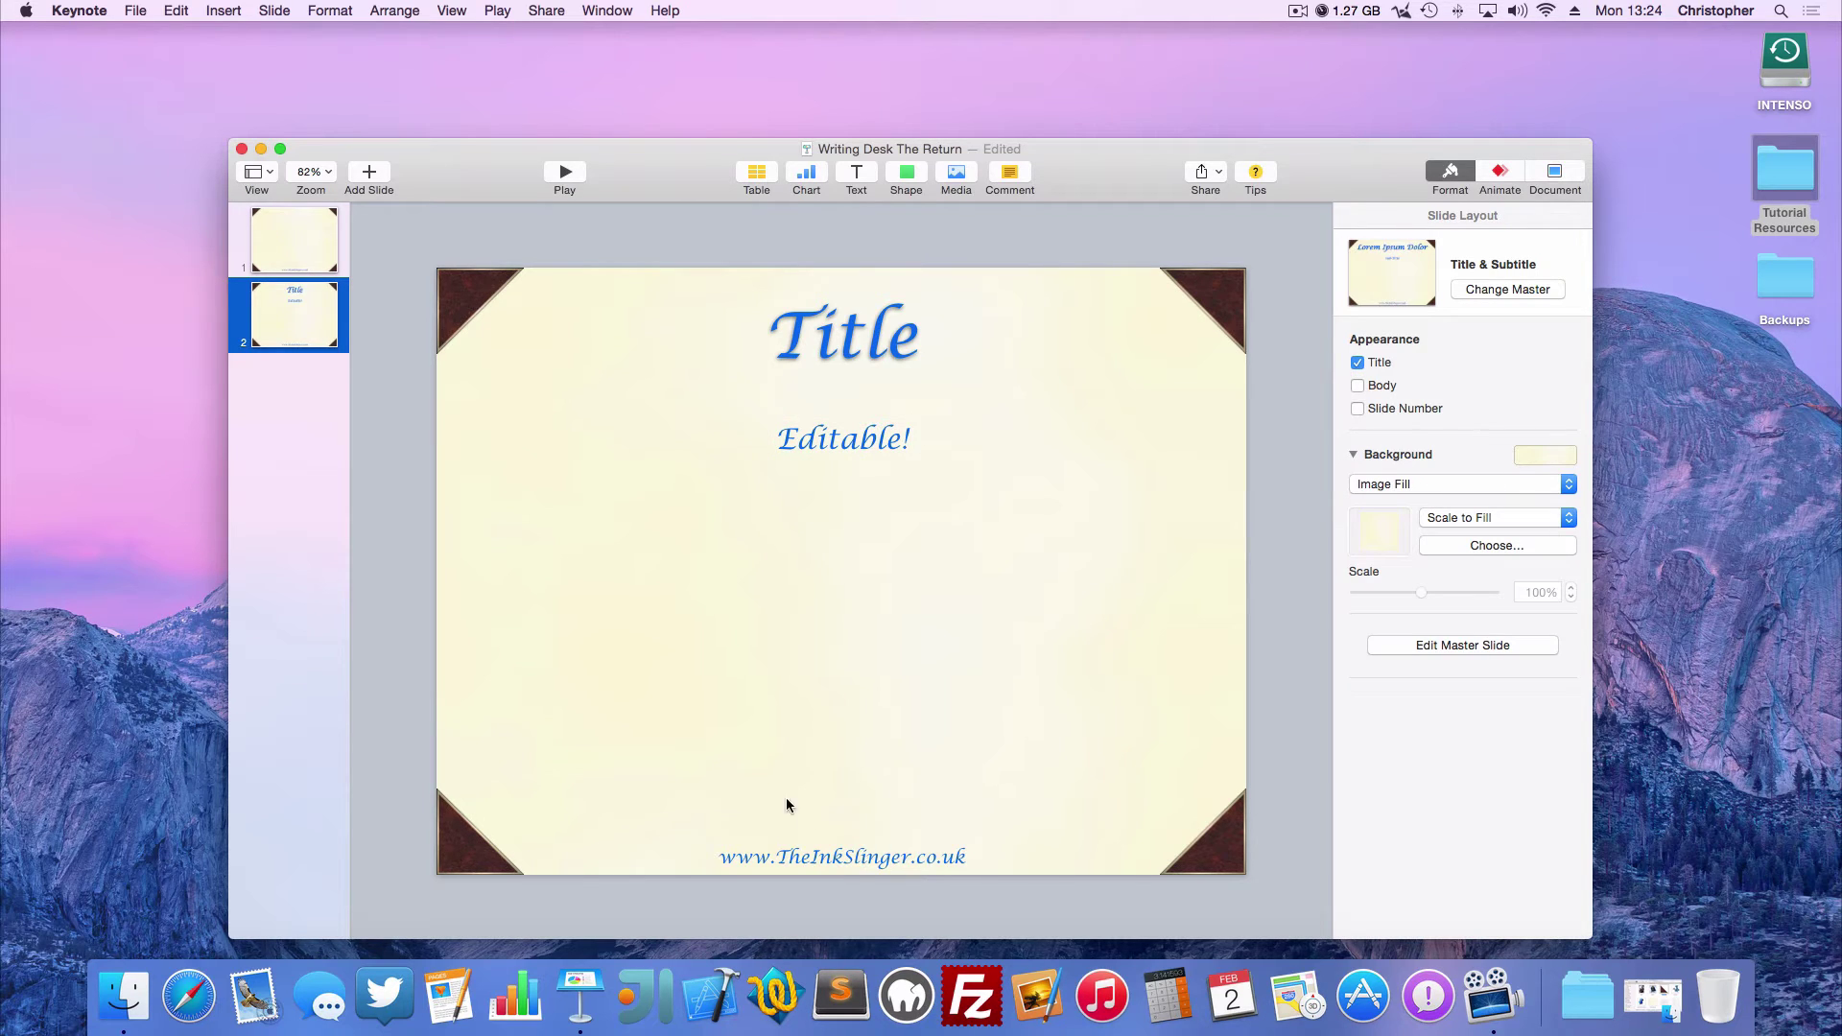
left_click(280, 251)
Duplicate the Blank master and move the original below its copy
left_click(261, 175)
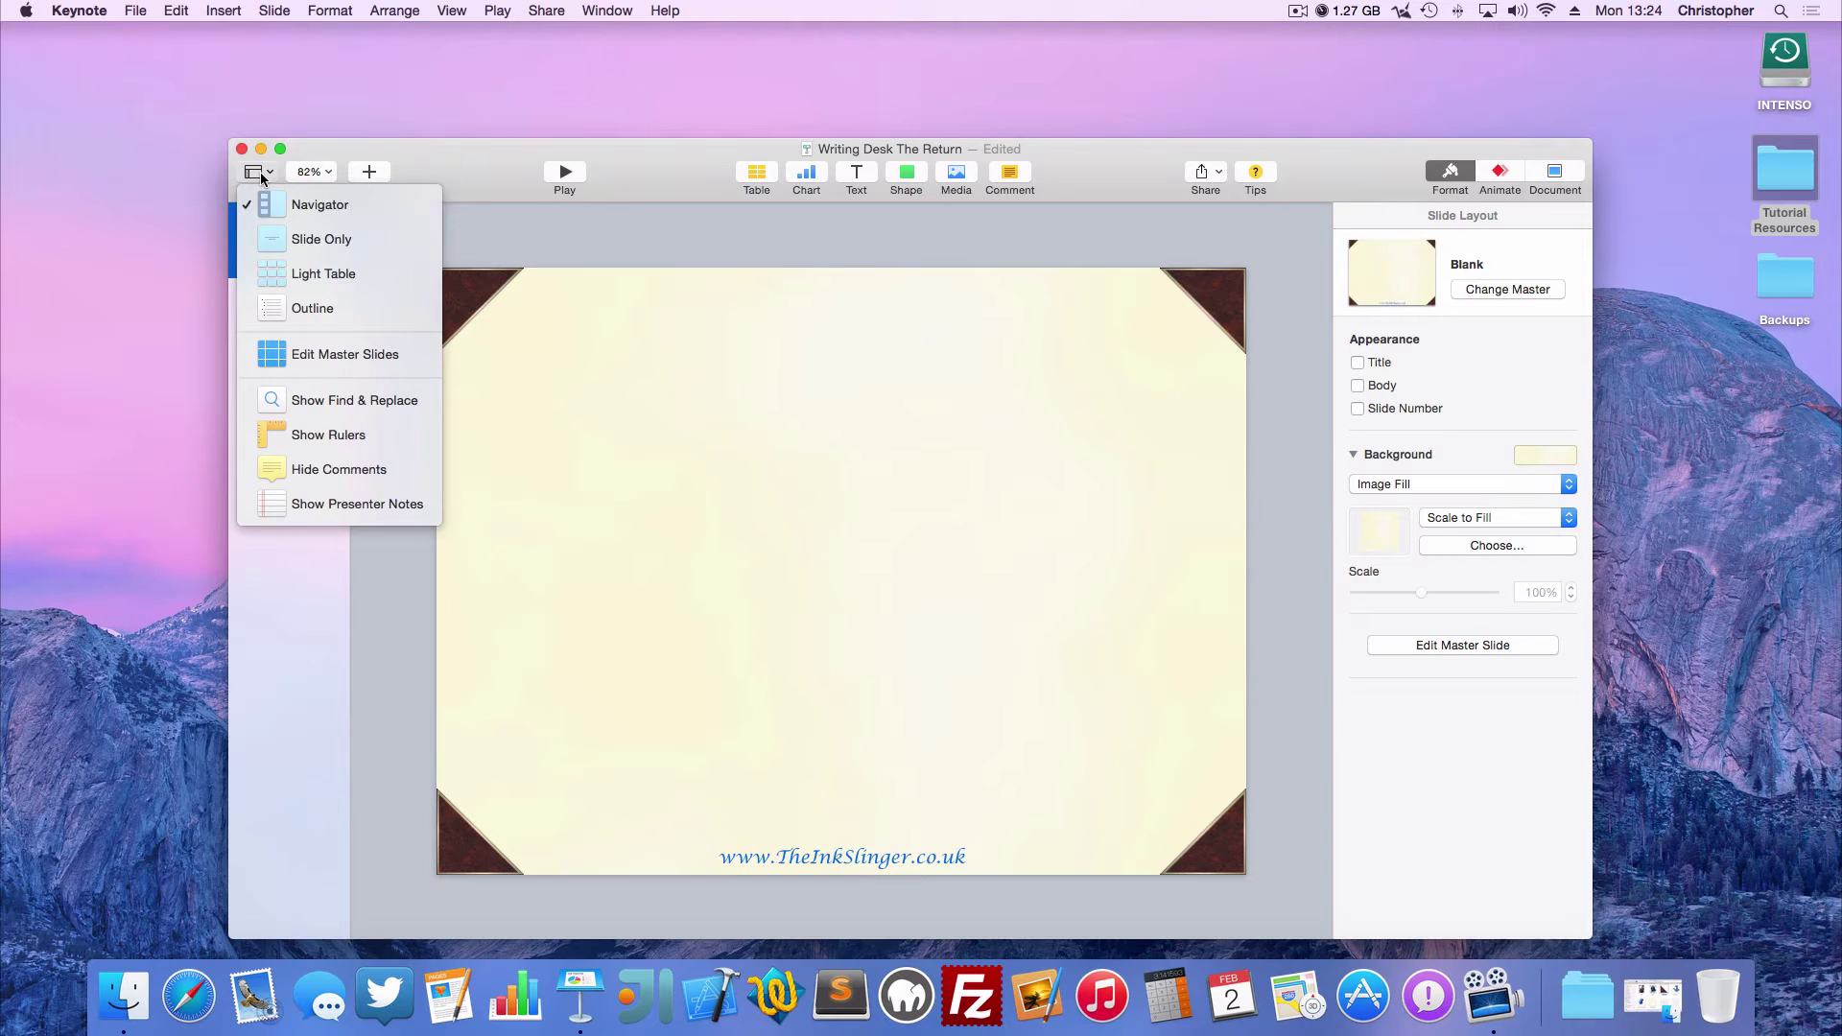
left_click(284, 358)
left_click(288, 240)
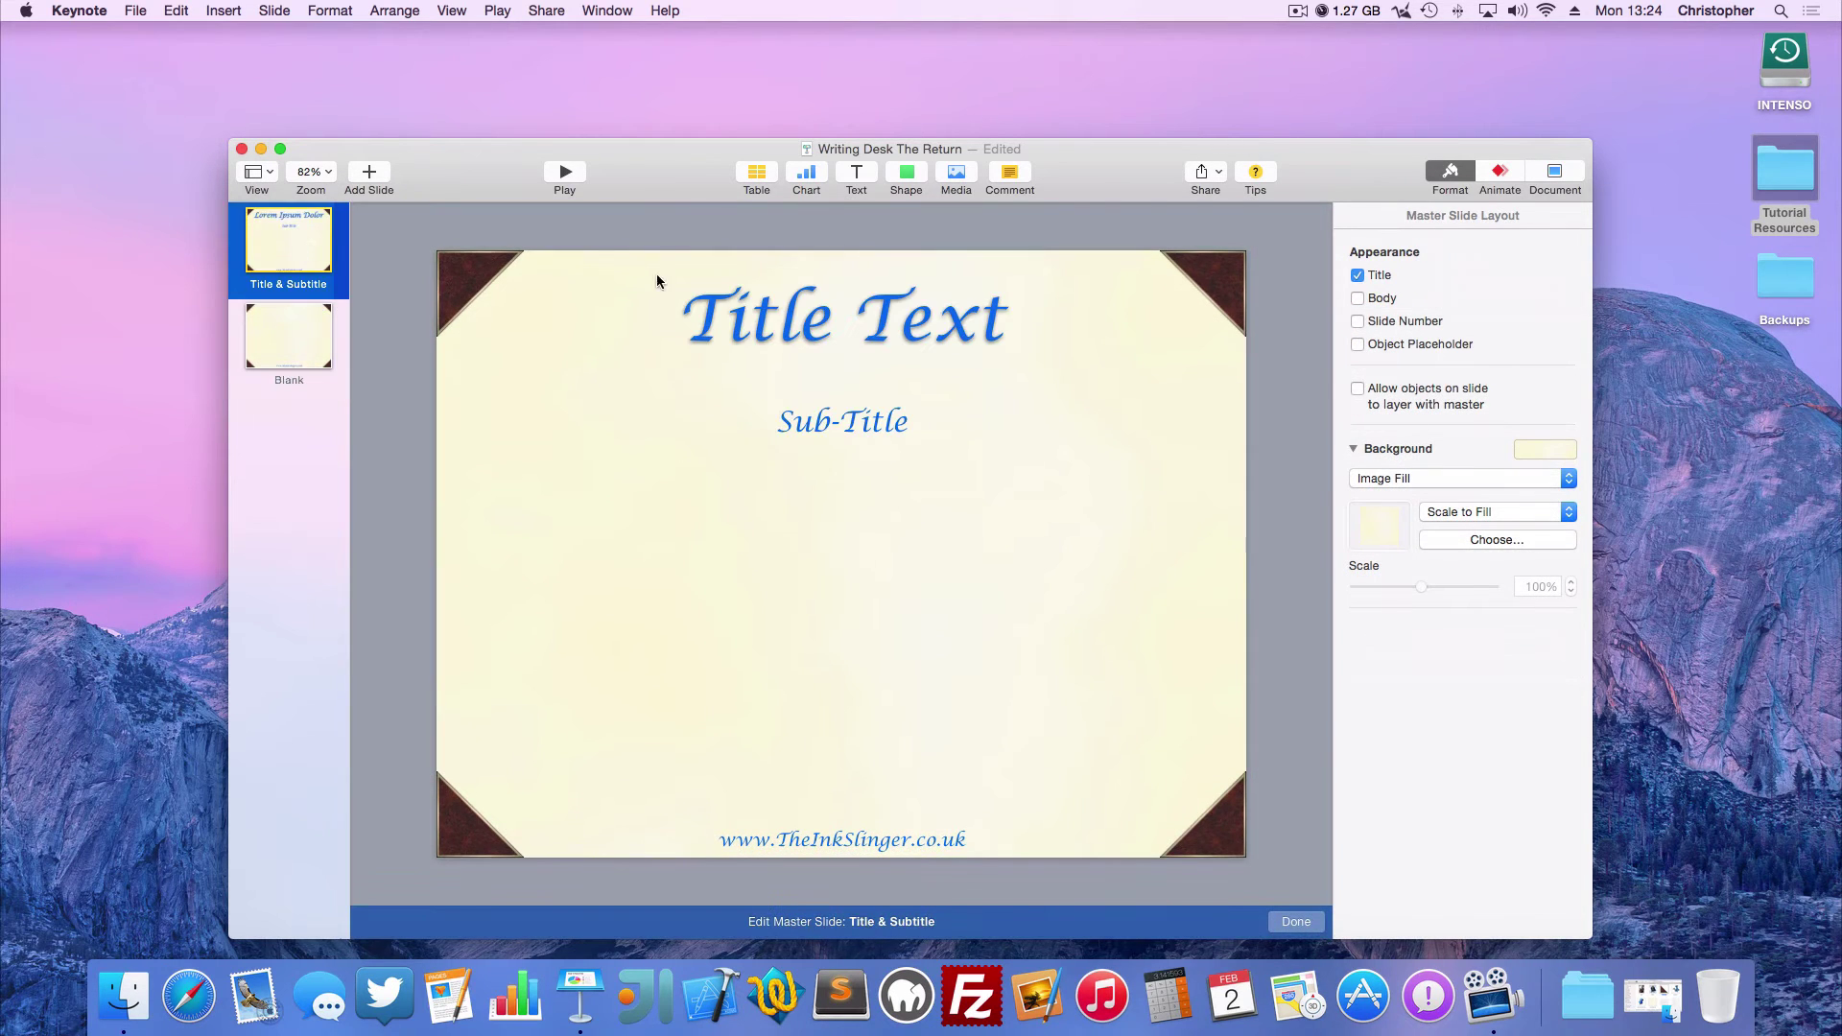
left_click(303, 349)
right_click(303, 346)
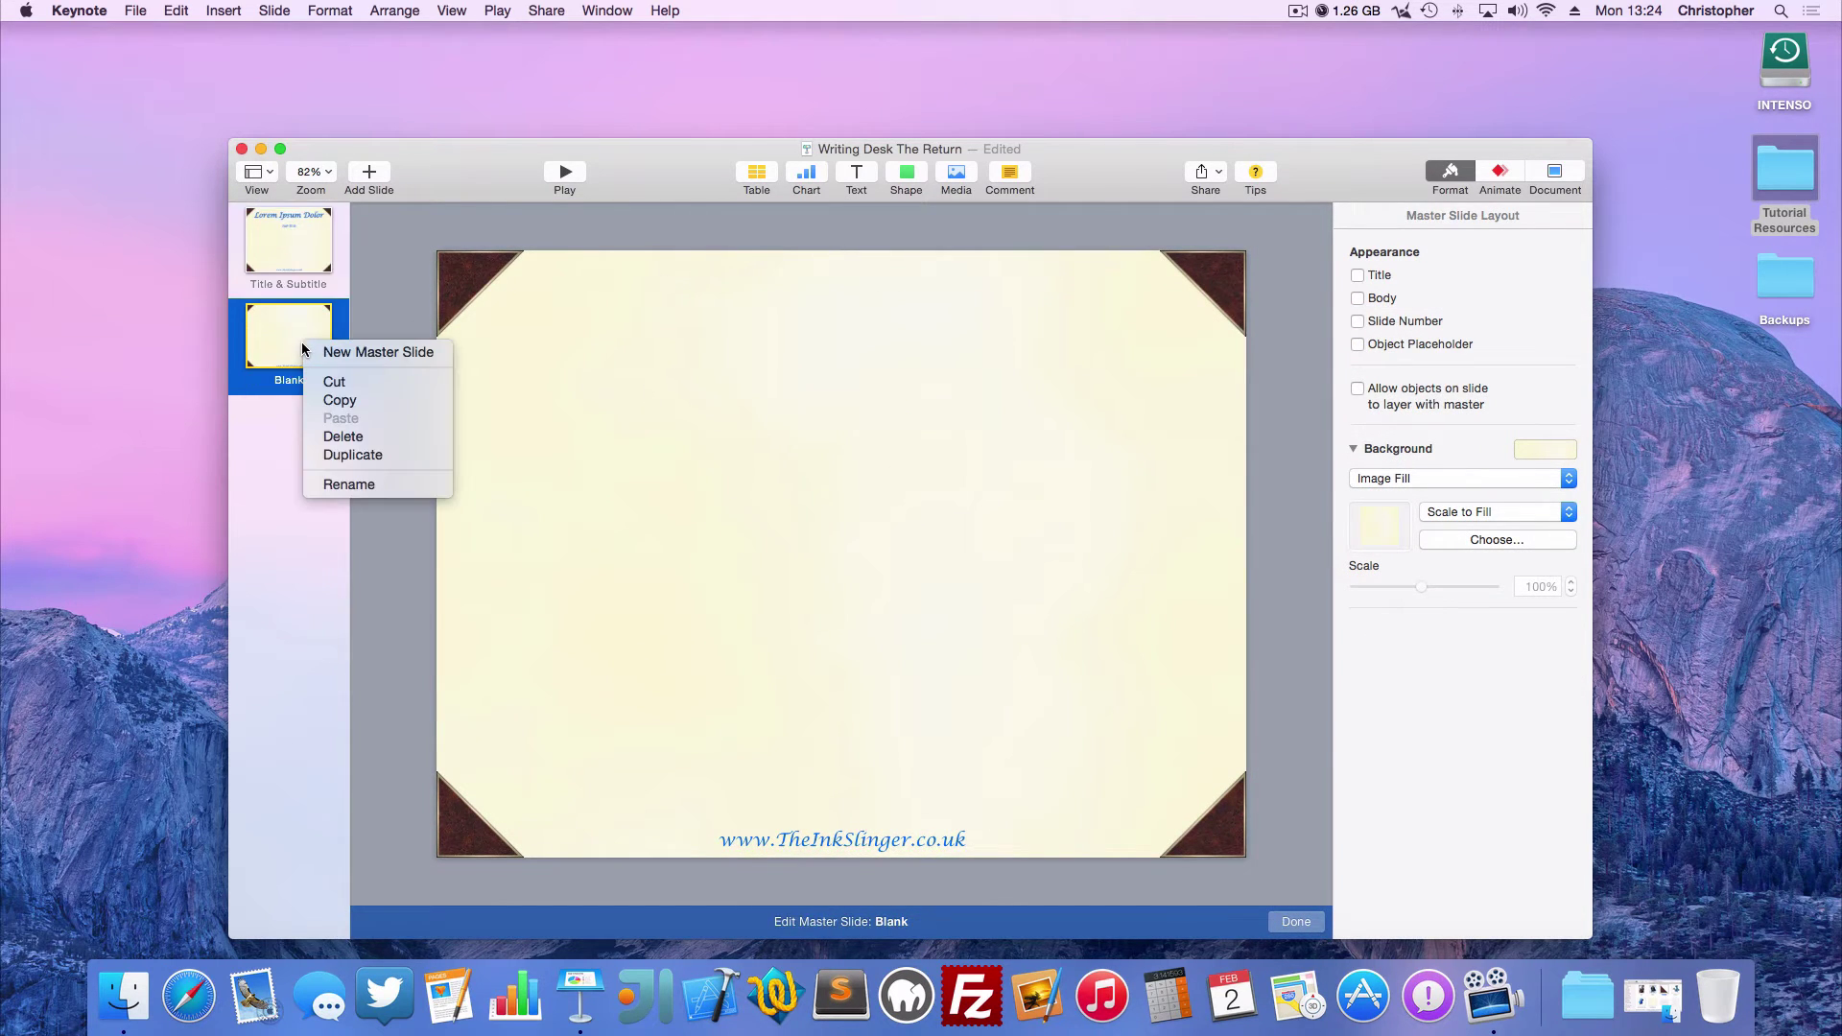
left_click(346, 453)
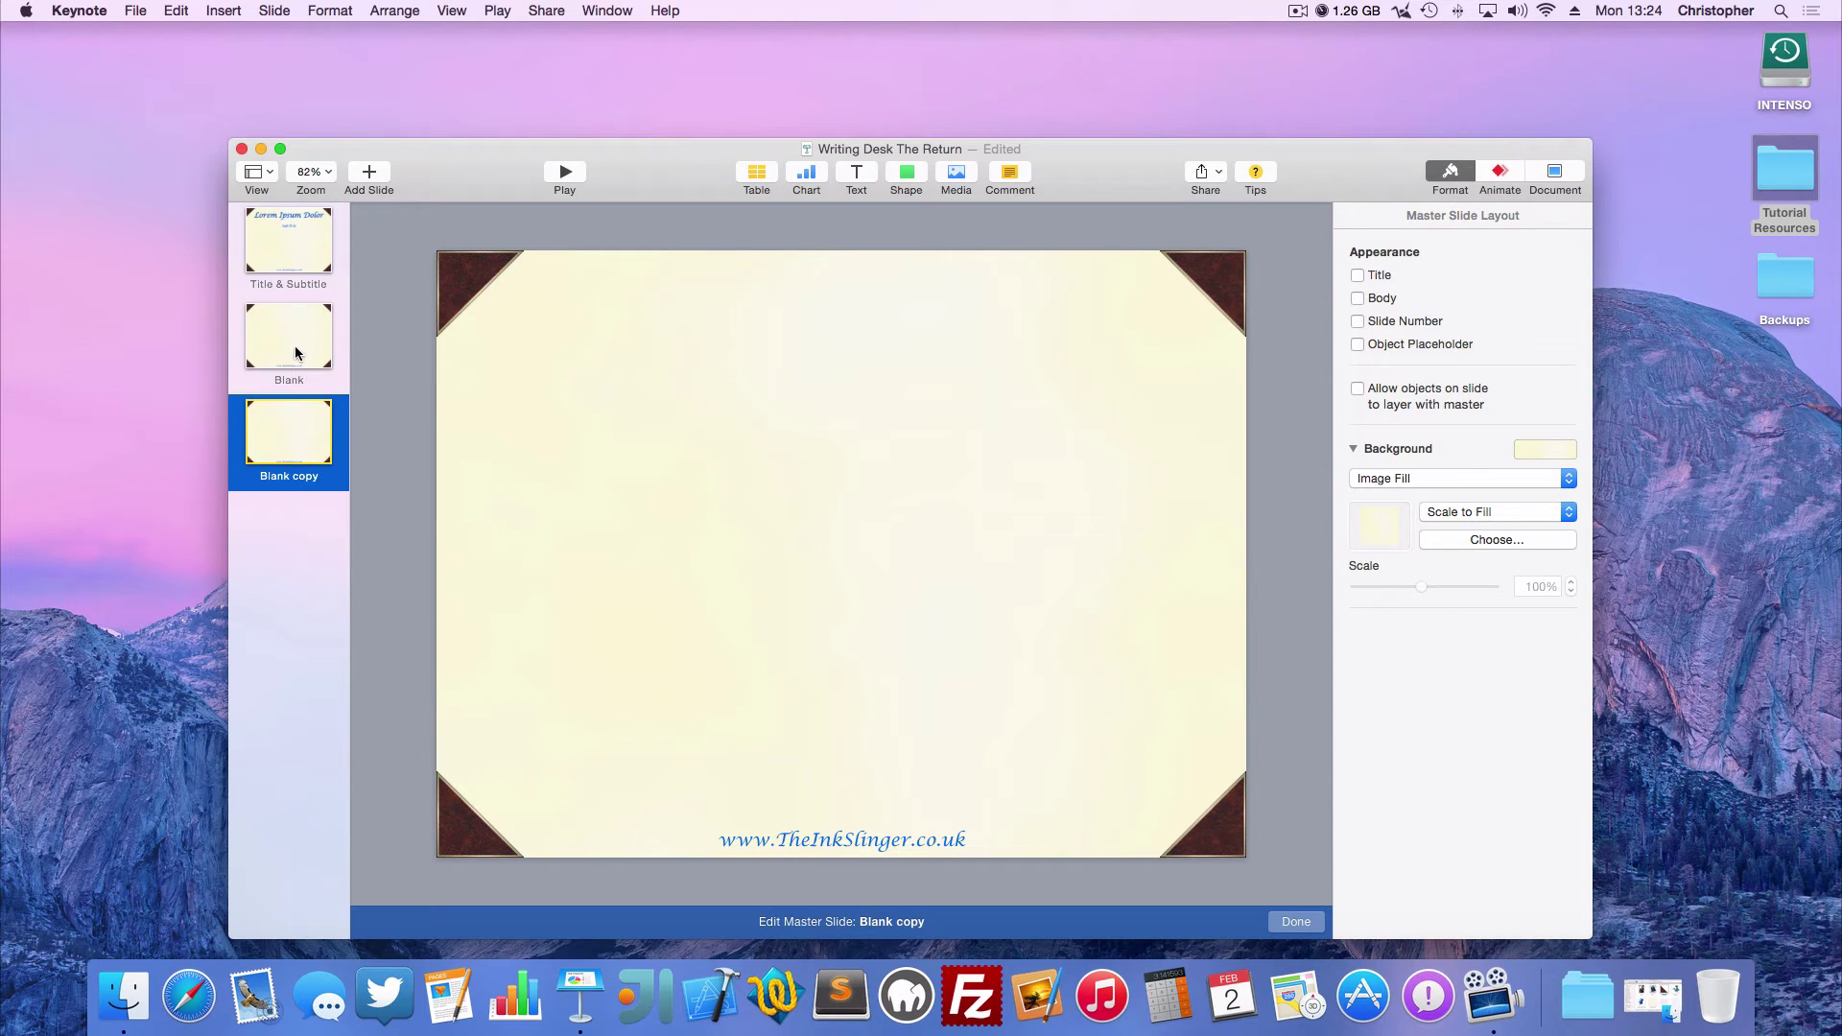
left_click_drag(295, 353, 309, 469)
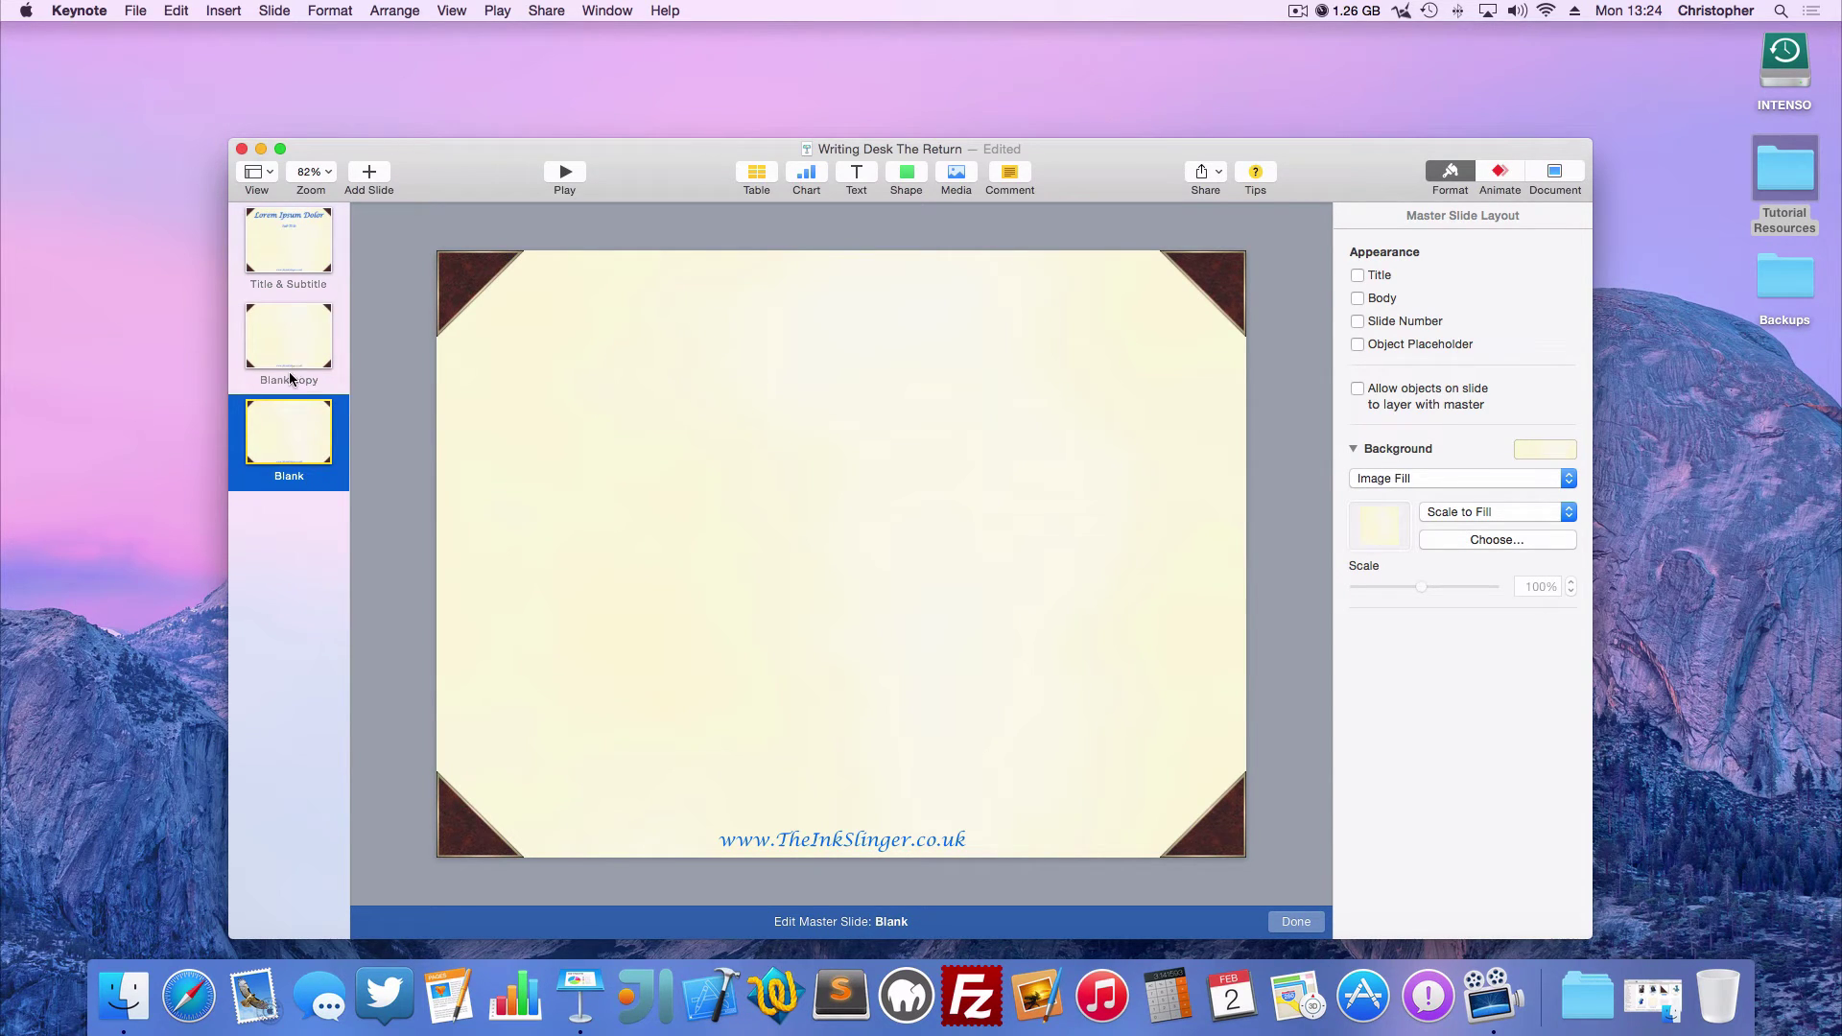
Rename the copied master 'Note Paper'
double_click(290, 379)
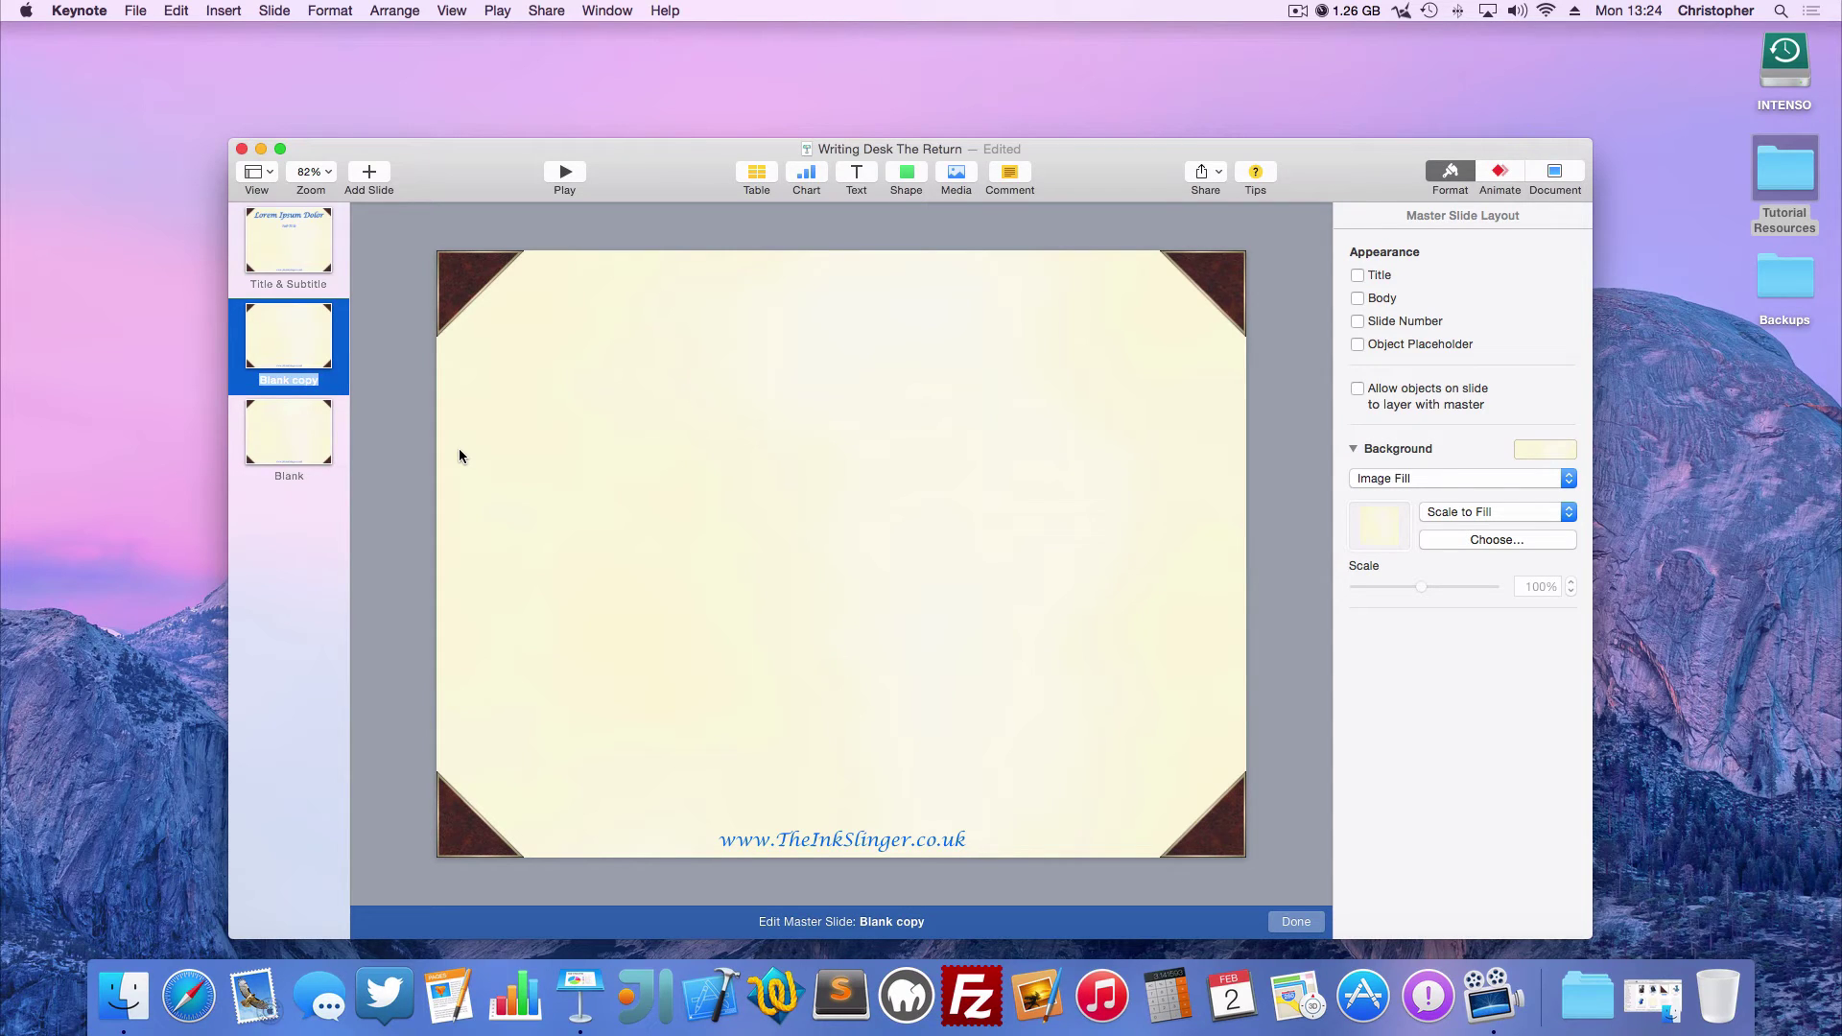
type("Note Paper")
key("Return")
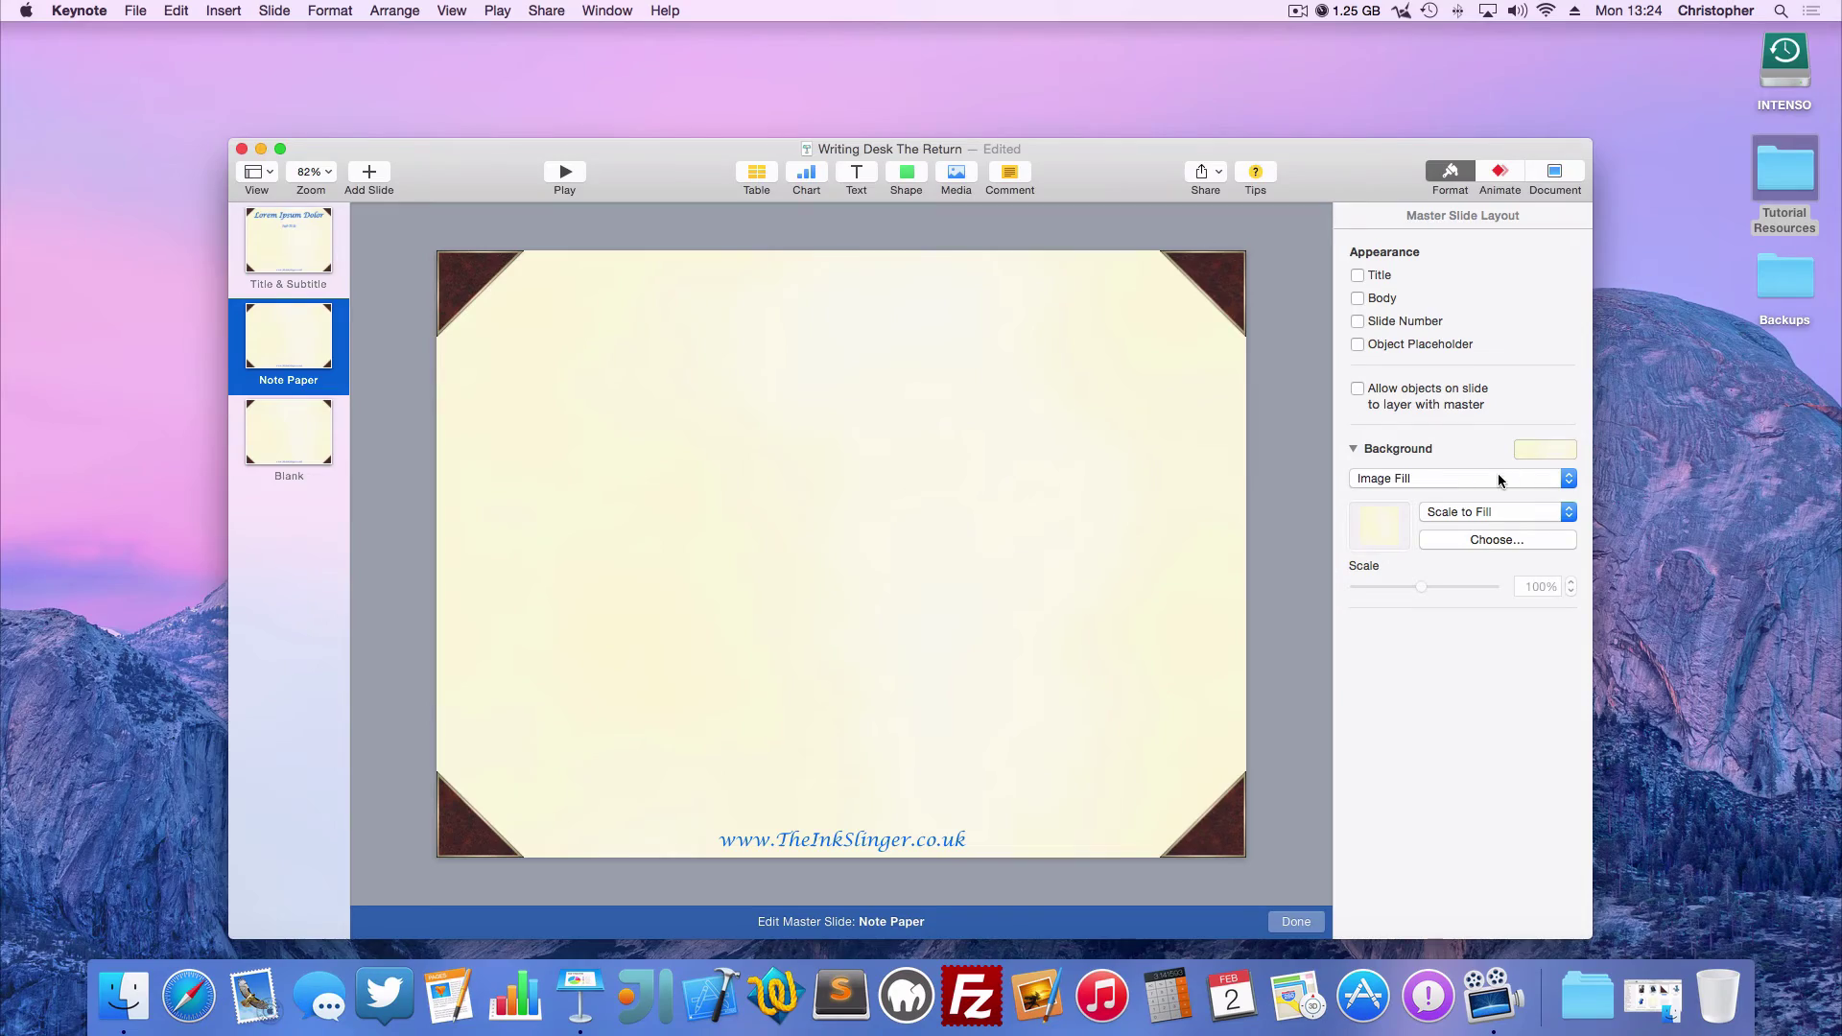
key("ctrl+Up")
key("ctrl+Down")
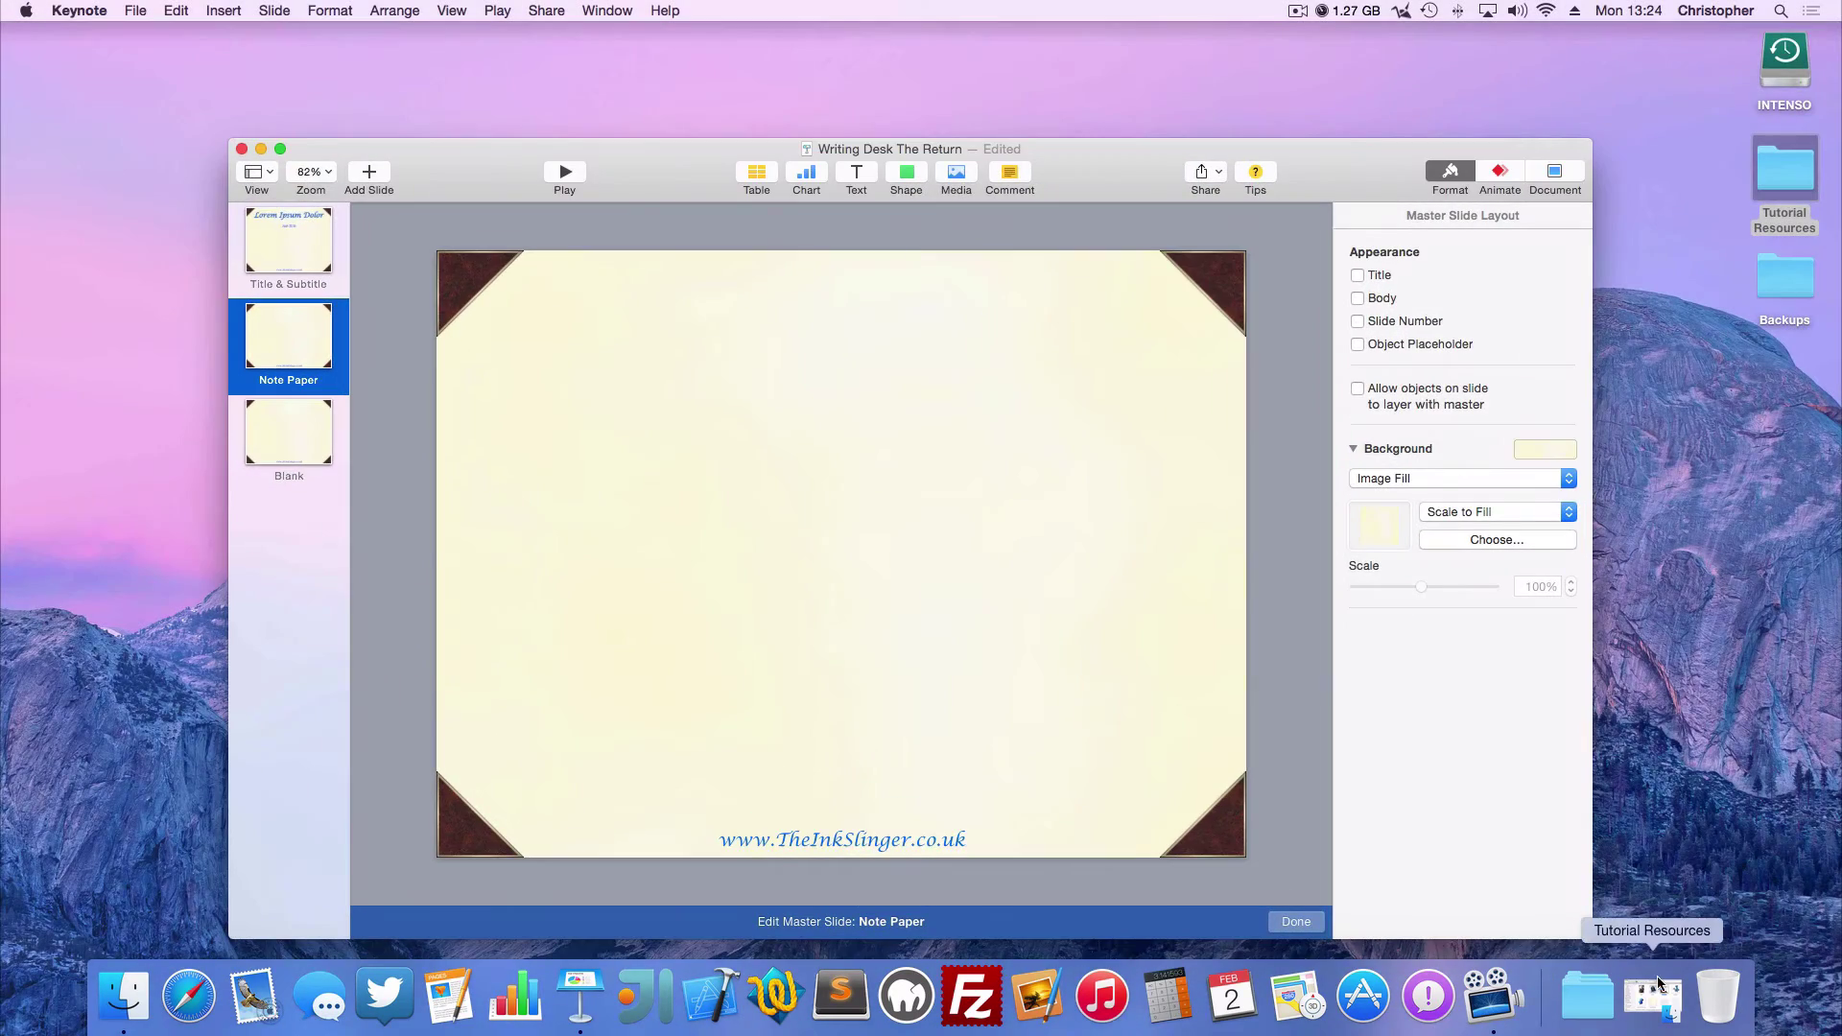
Drag Scrap Paper Large.png from the Tutorial Resources folder onto the Note Paper master
left_click(1658, 984)
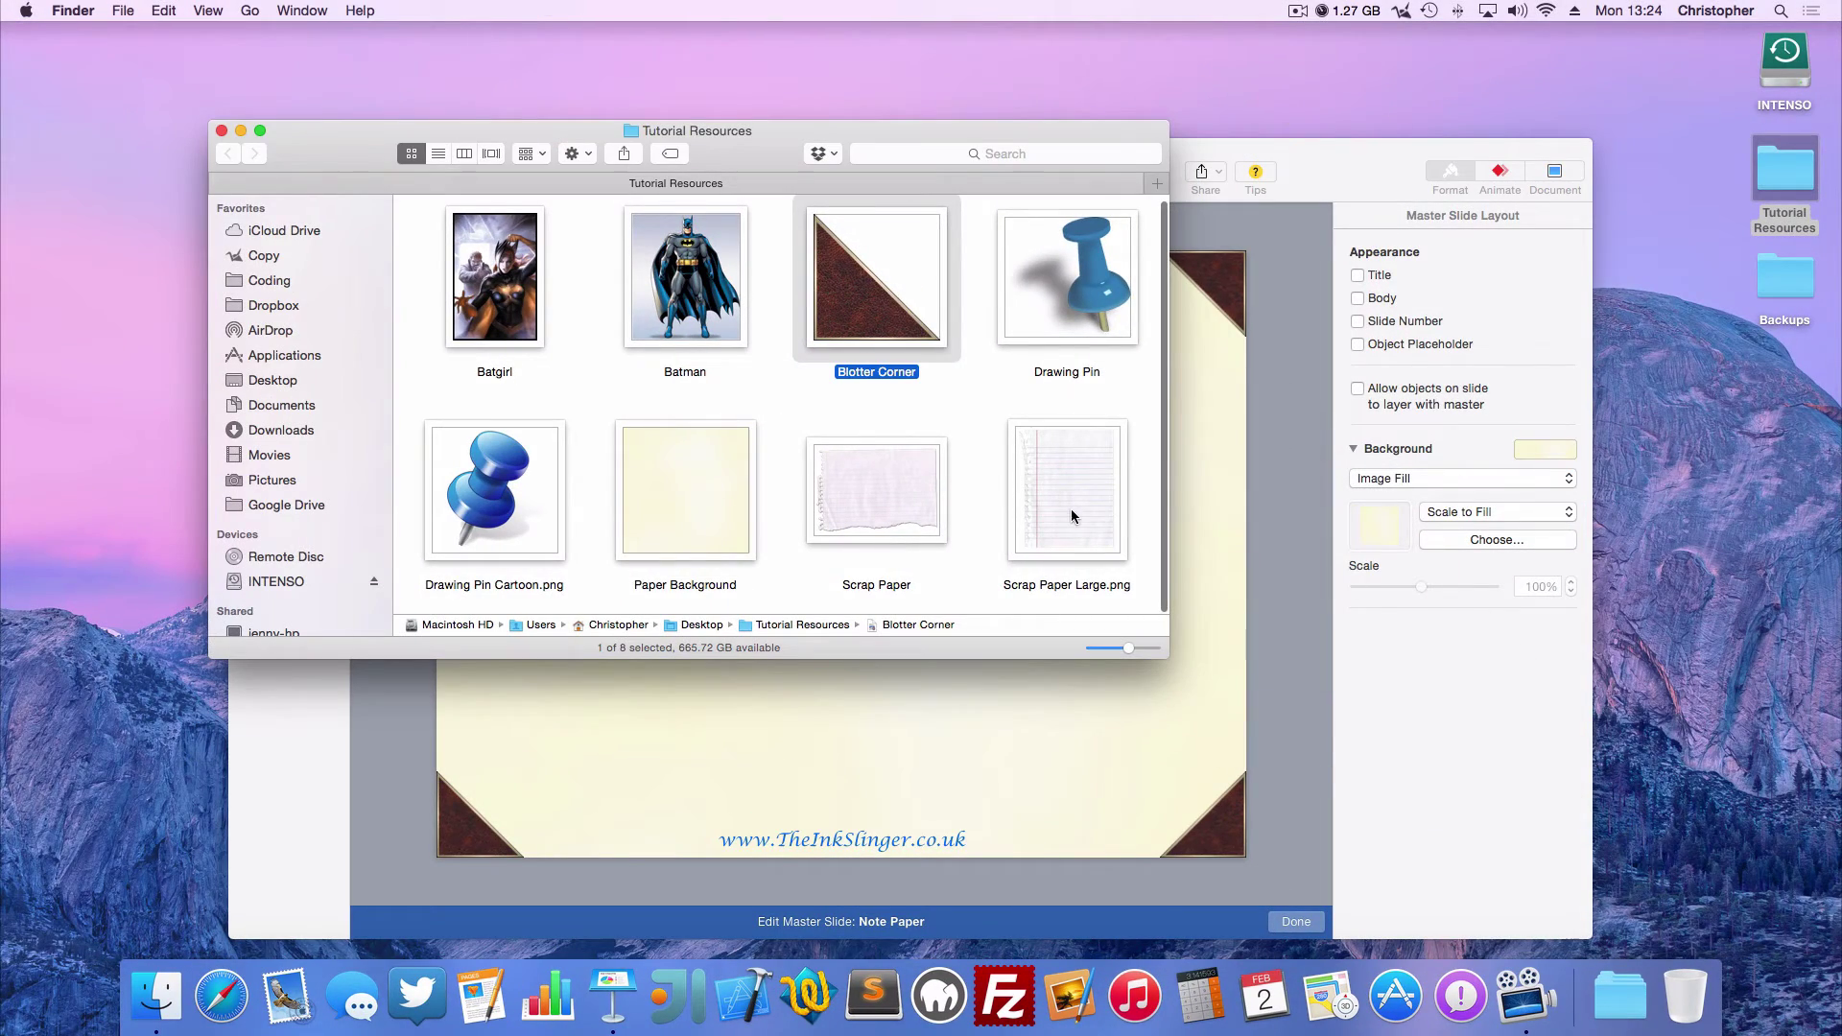
left_click_drag(1071, 509, 954, 768)
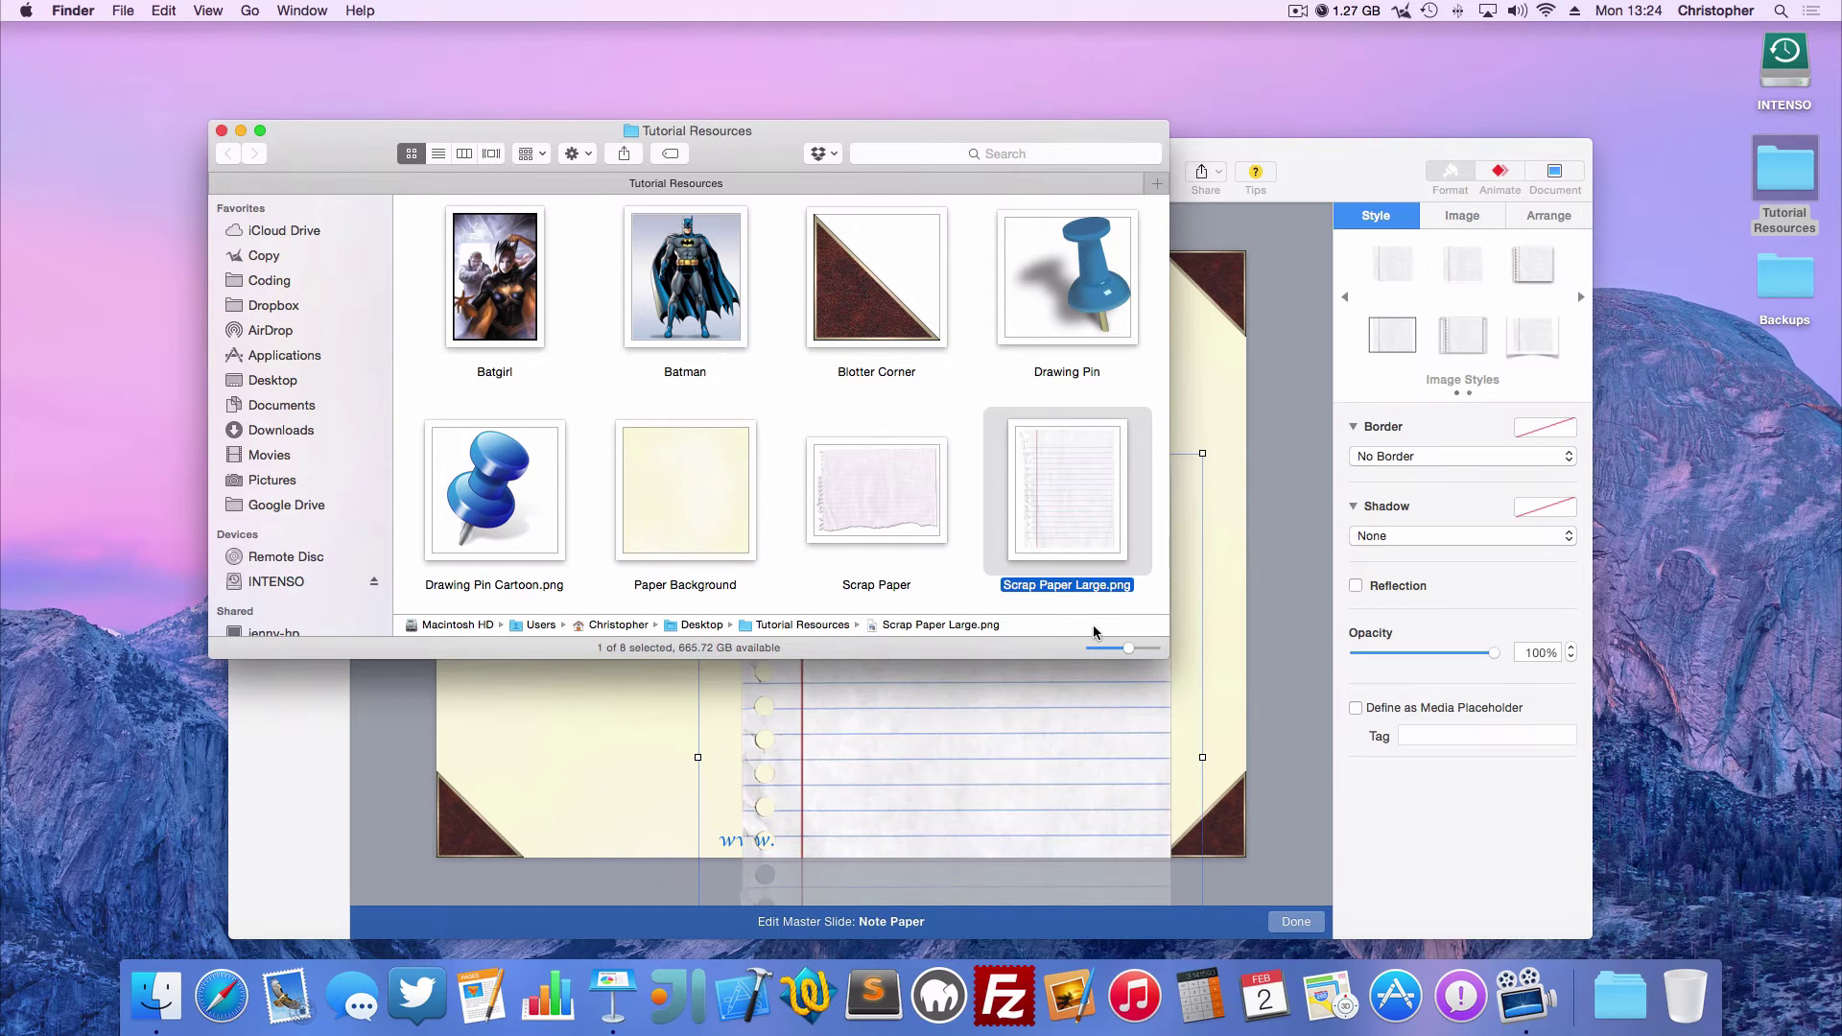
left_click_drag(1129, 653, 1115, 652)
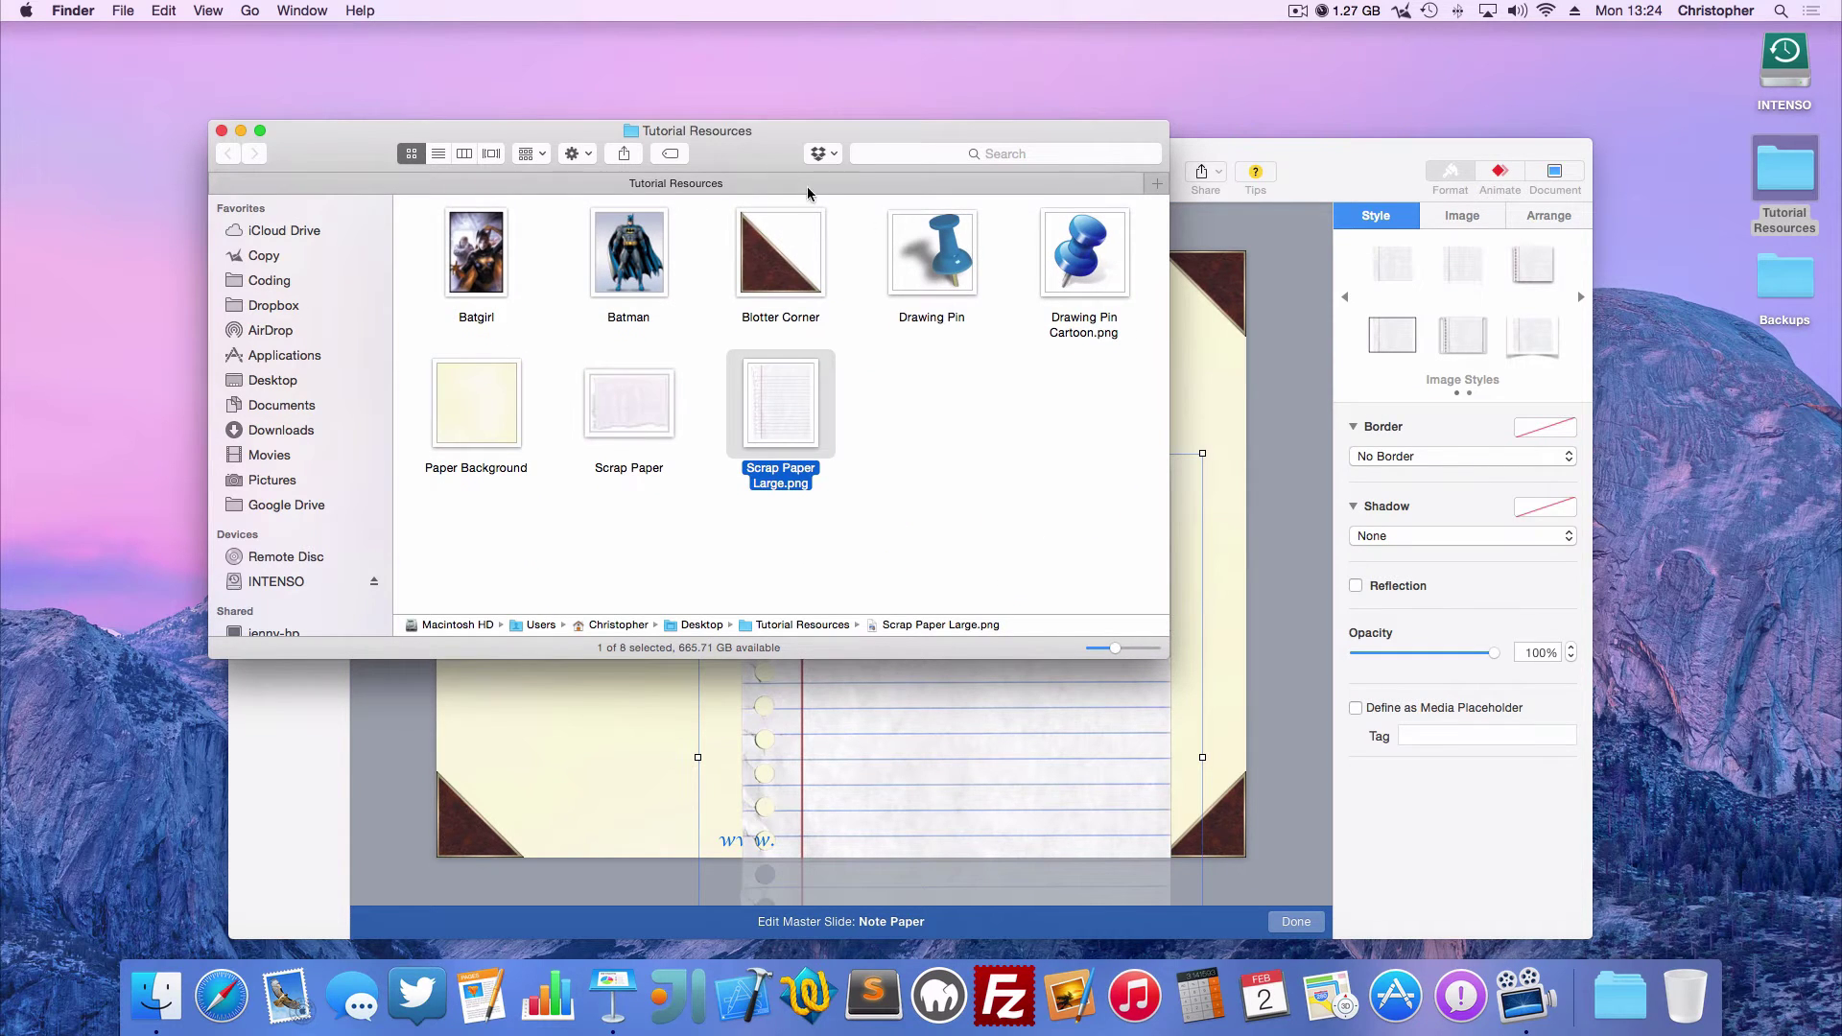
left_click_drag(758, 152, 558, 91)
left_click(1102, 180)
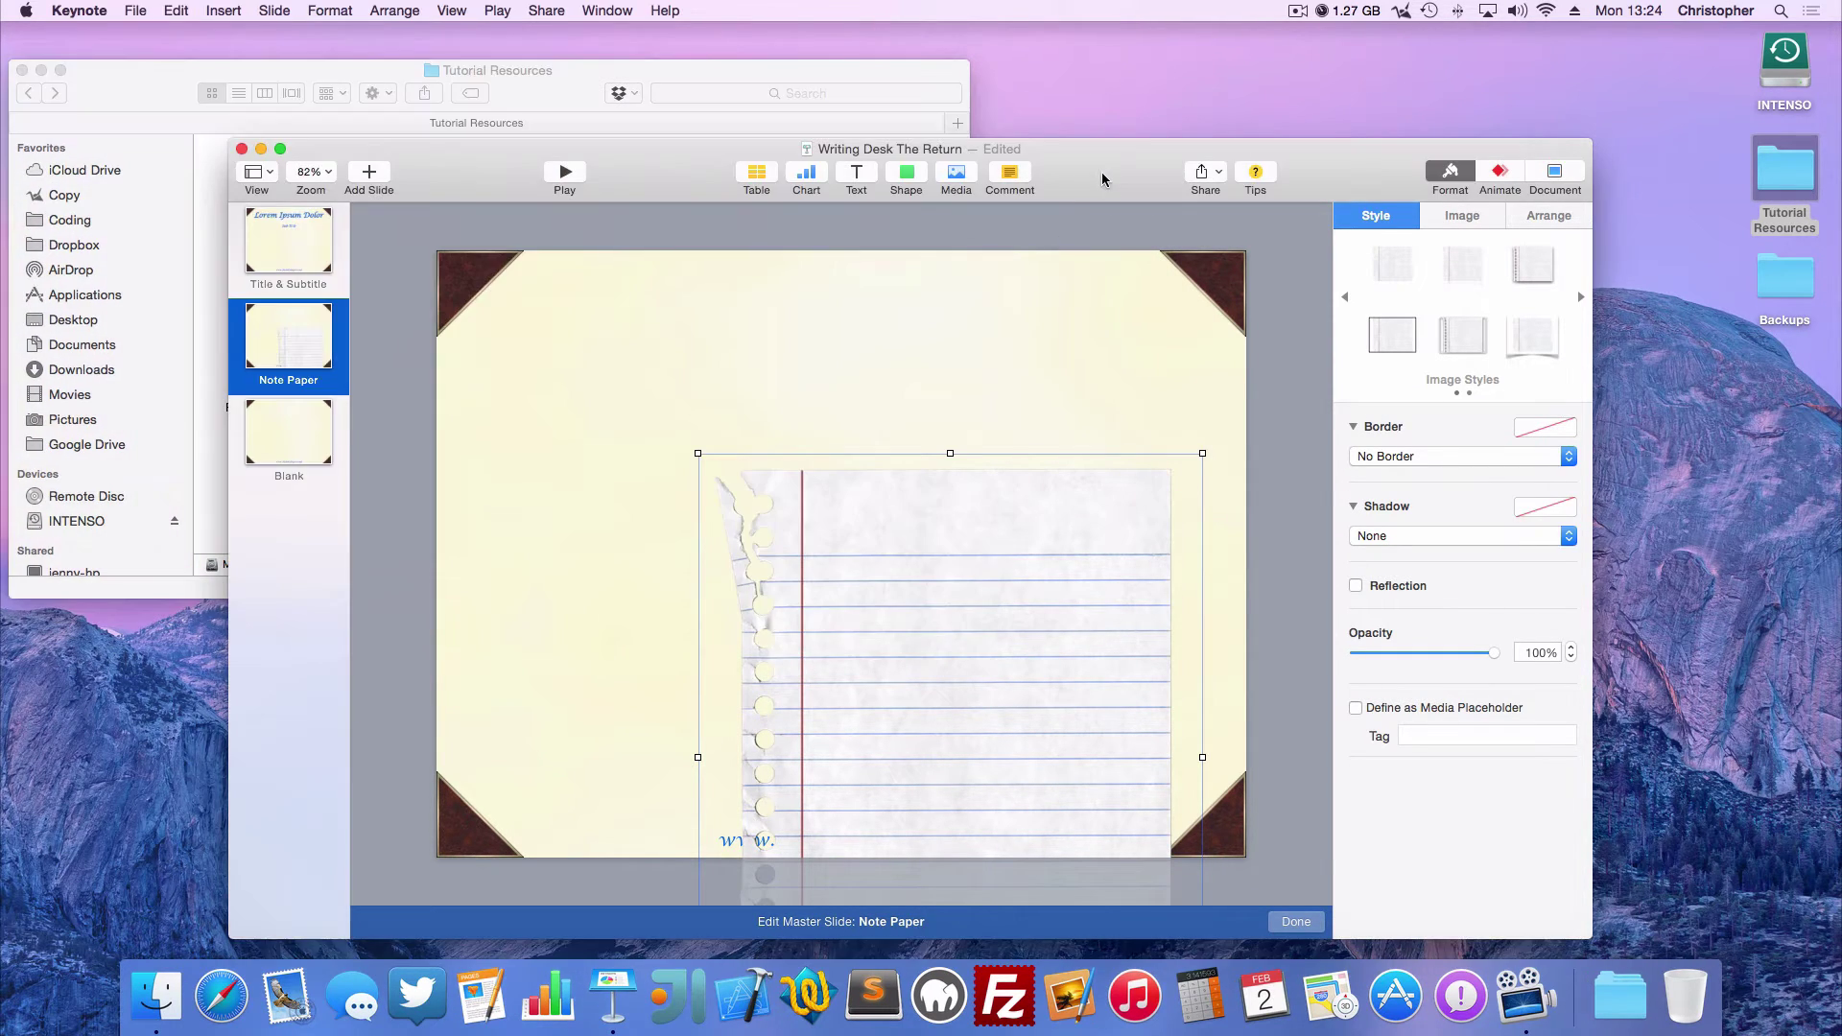
Size the note paper to 470 × 566 pt and place it at the slide's left
left_click_drag(1012, 638, 800, 418)
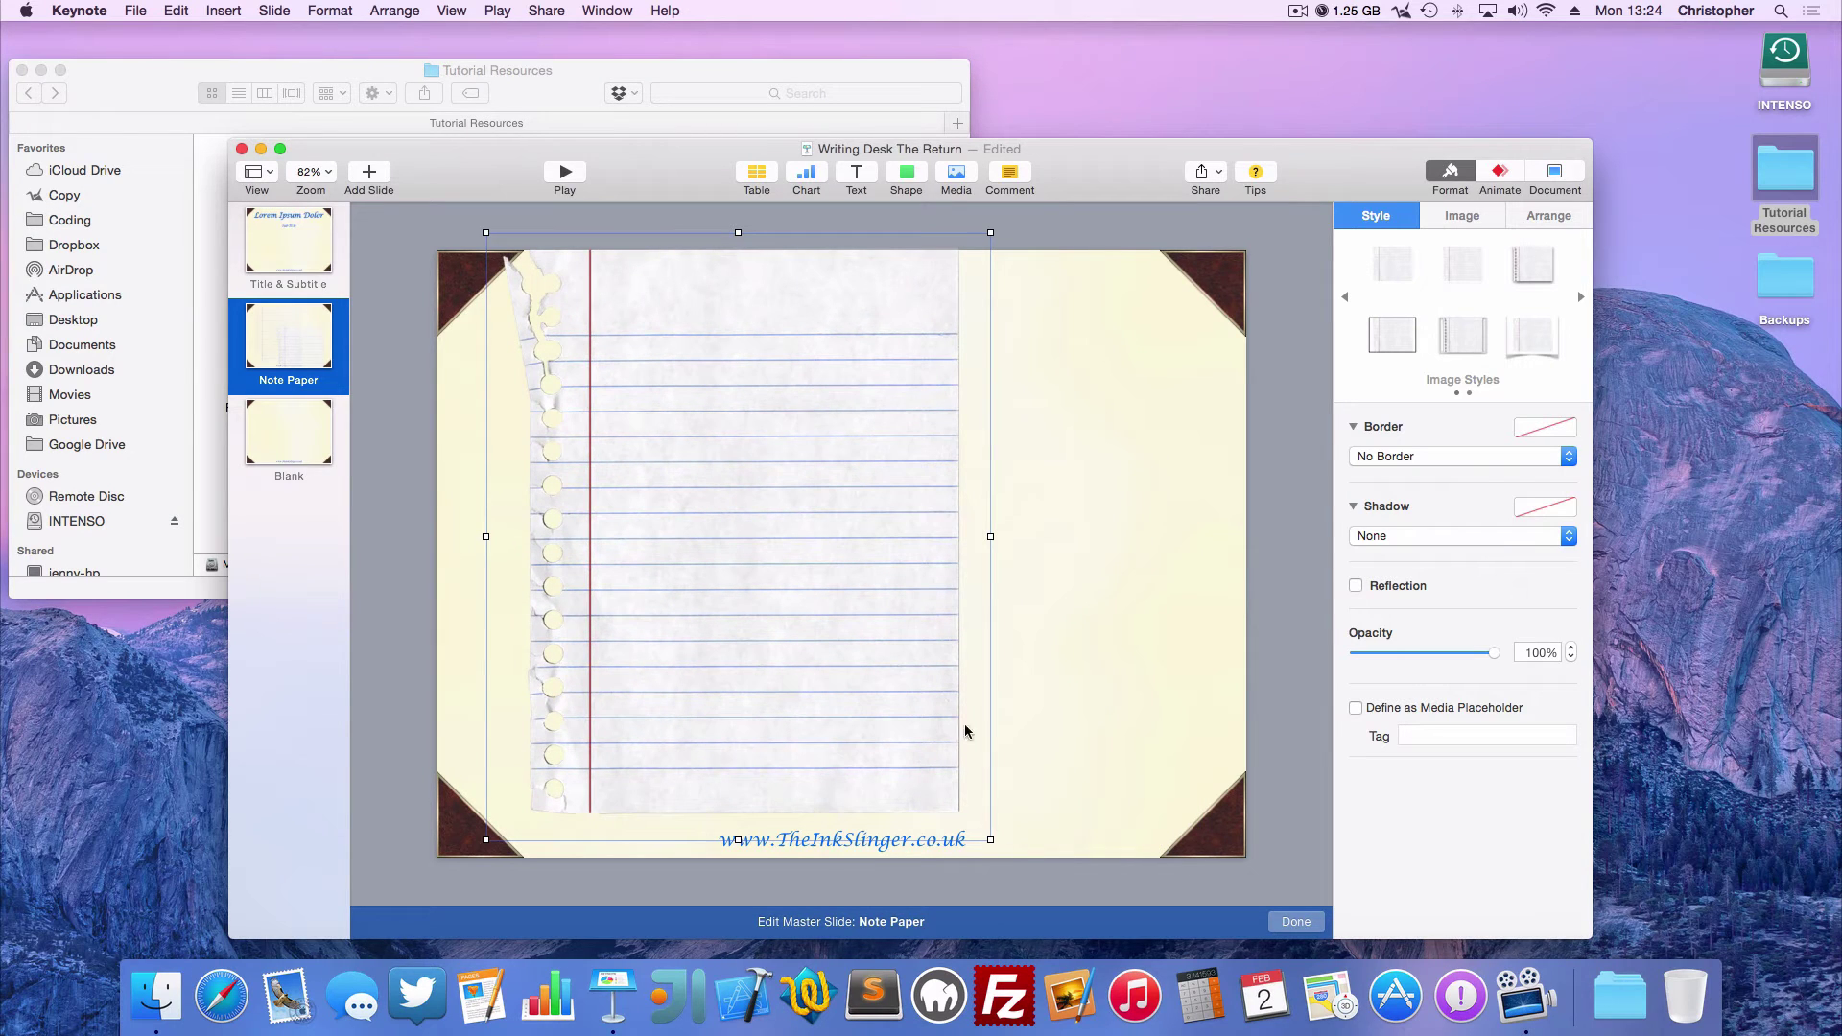
left_click_drag(987, 839, 782, 590)
left_click_drag(665, 363, 650, 477)
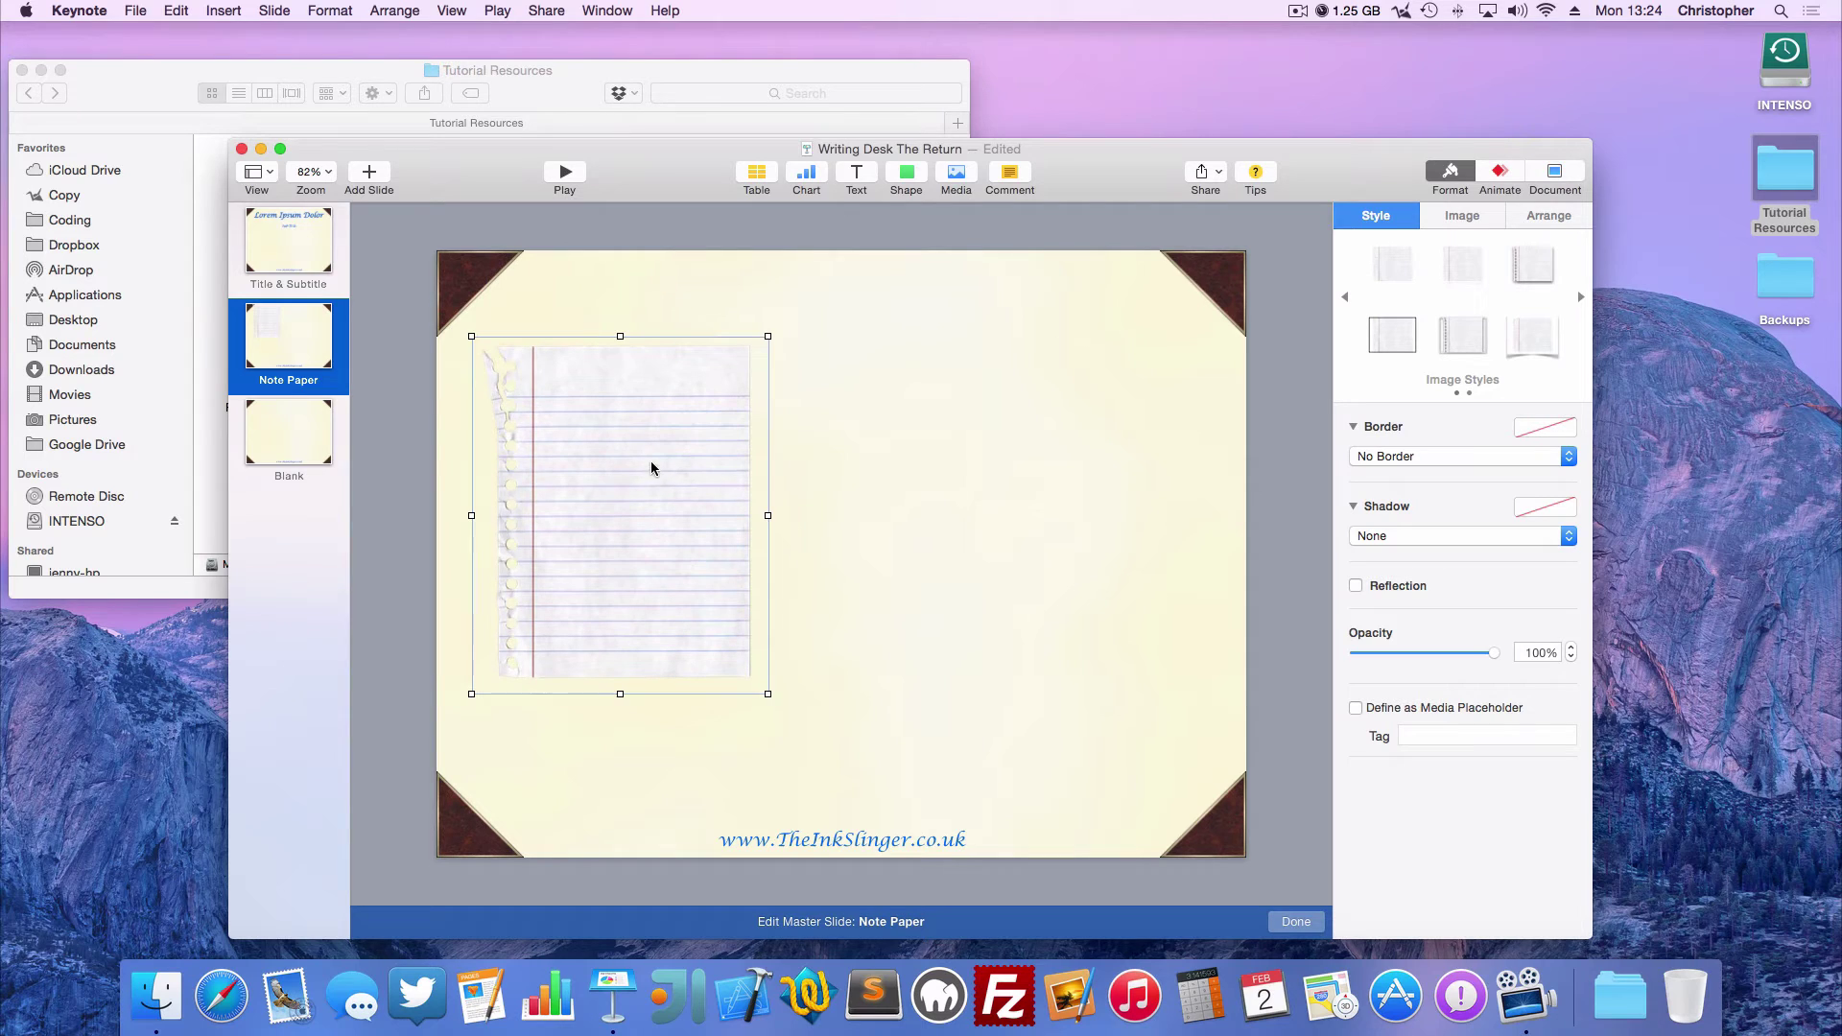
left_click_drag(768, 693, 845, 783)
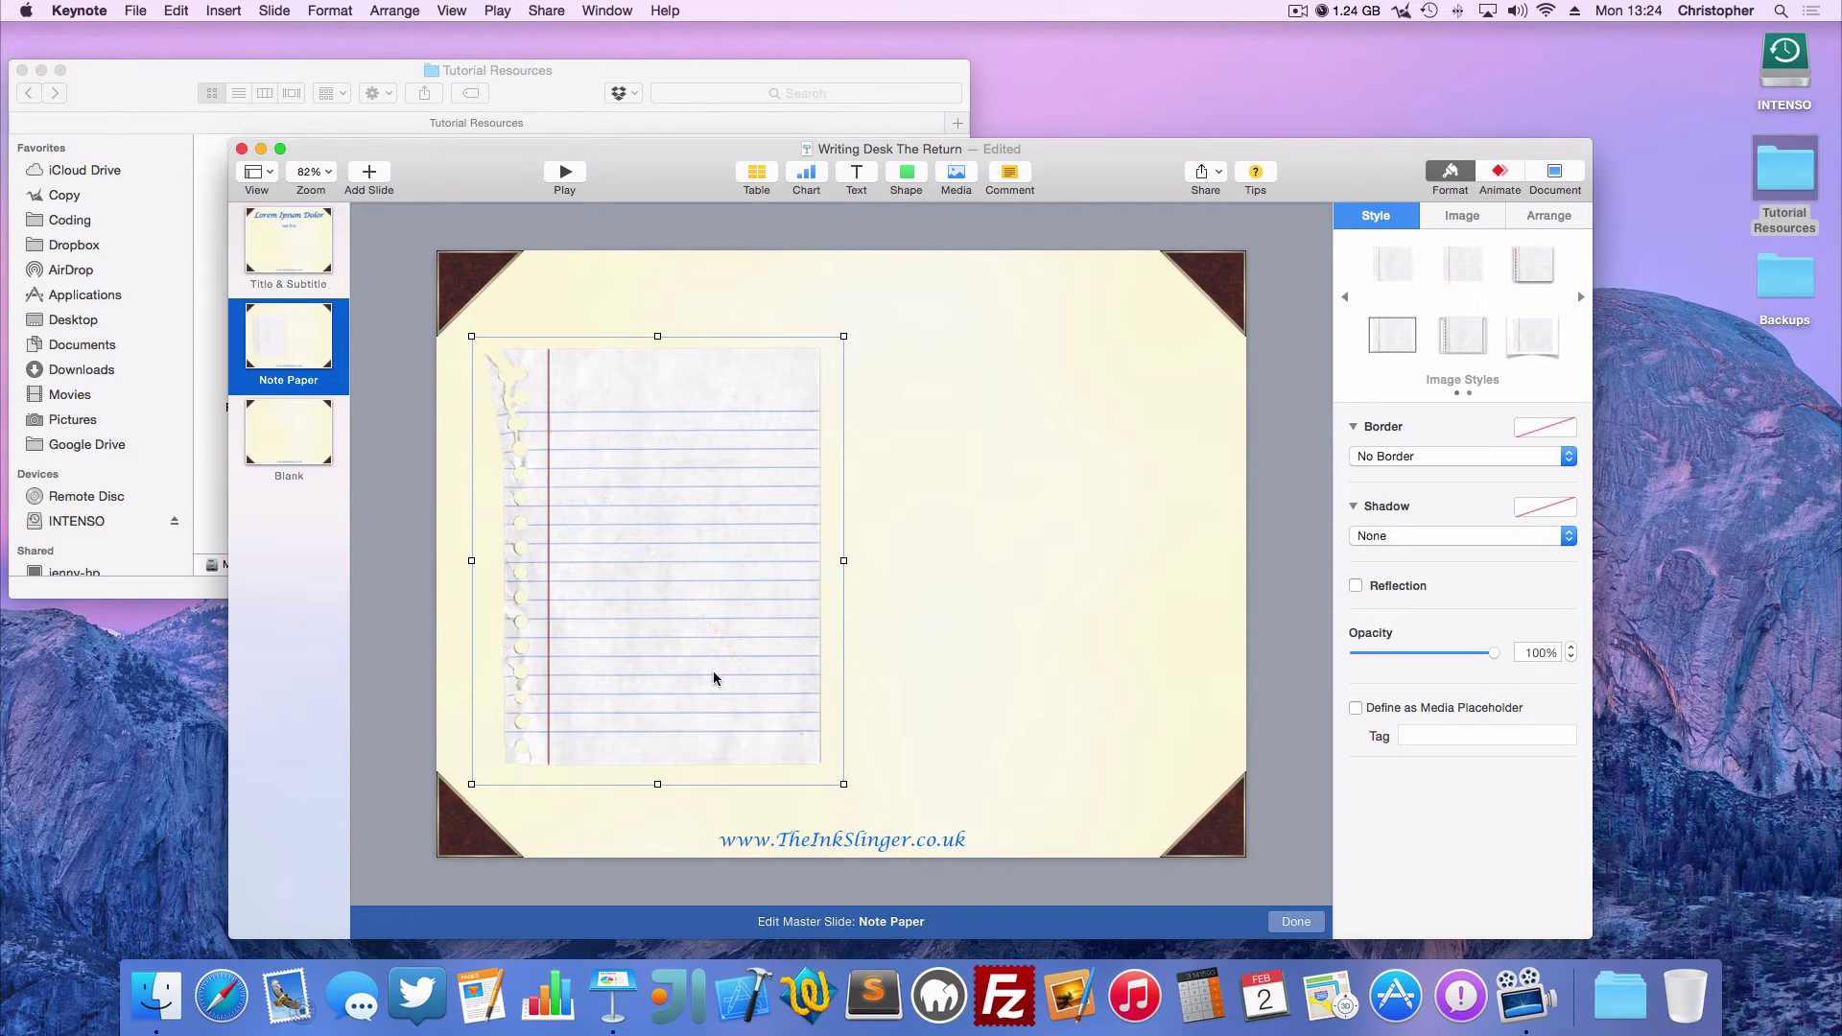
left_click_drag(712, 671, 704, 663)
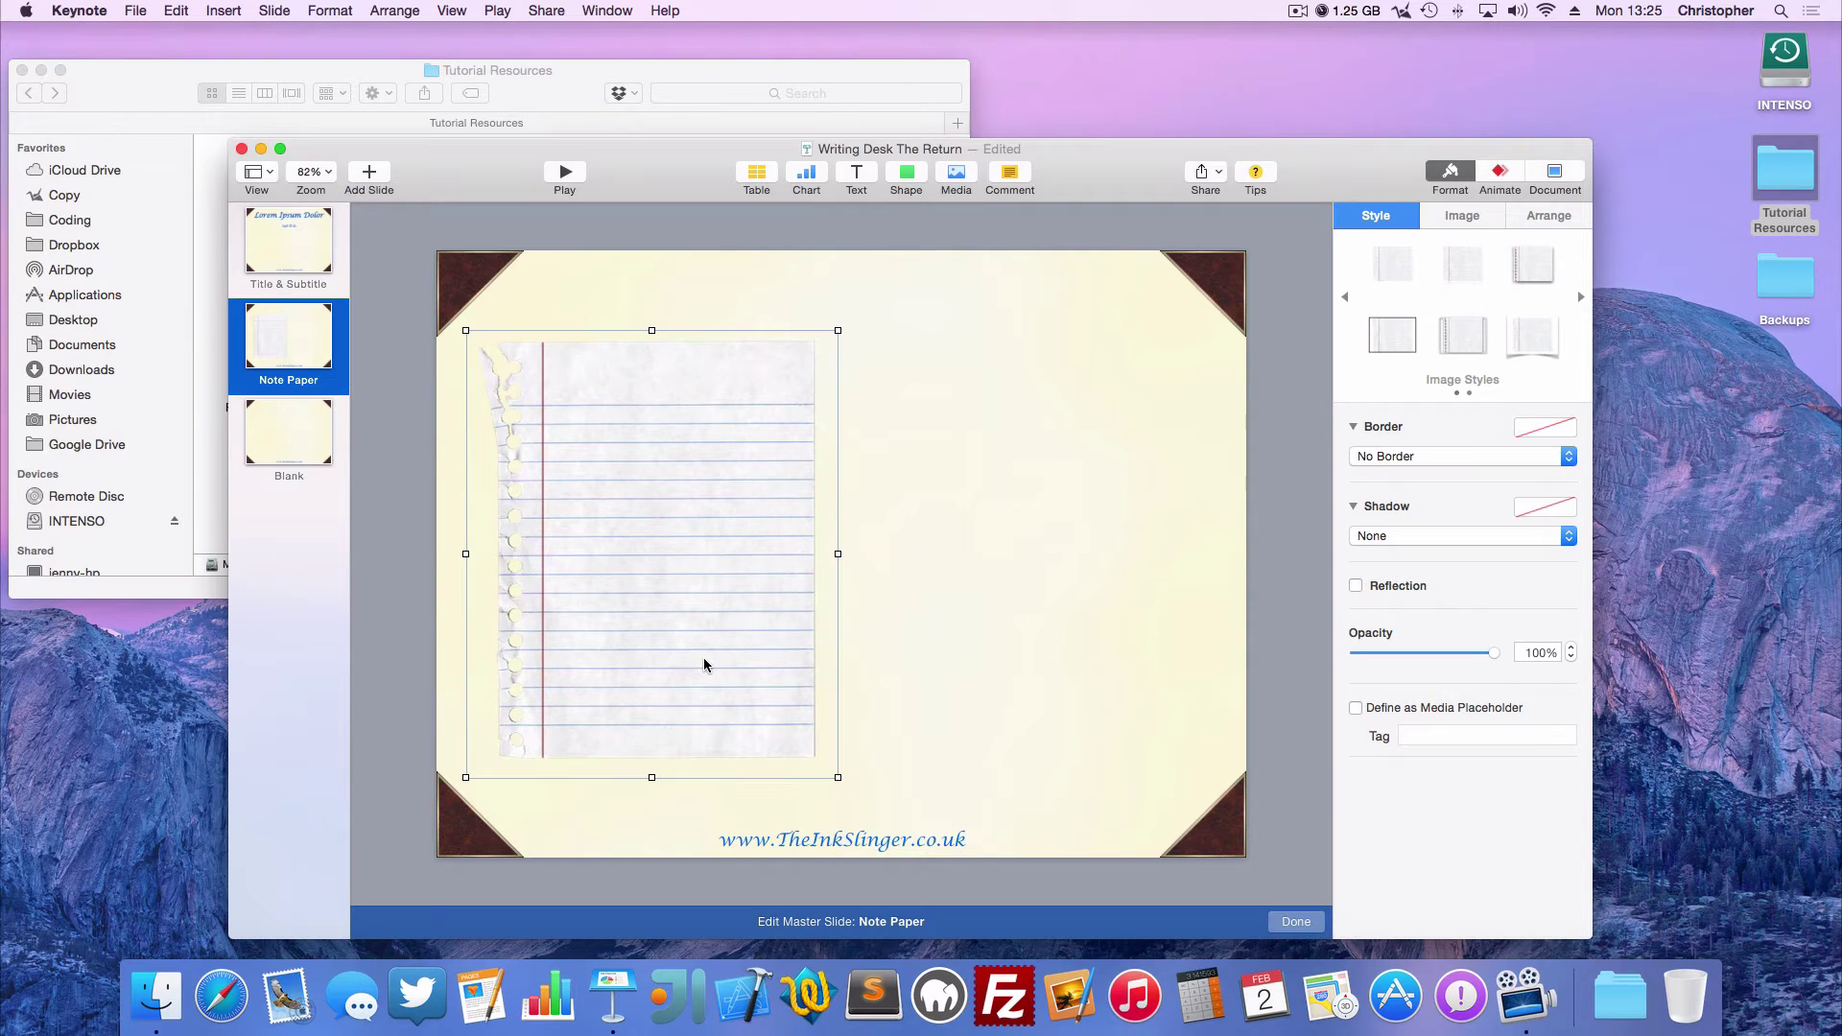
Rotate the note-paper image to 4°
left_click(1471, 221)
left_click(1527, 218)
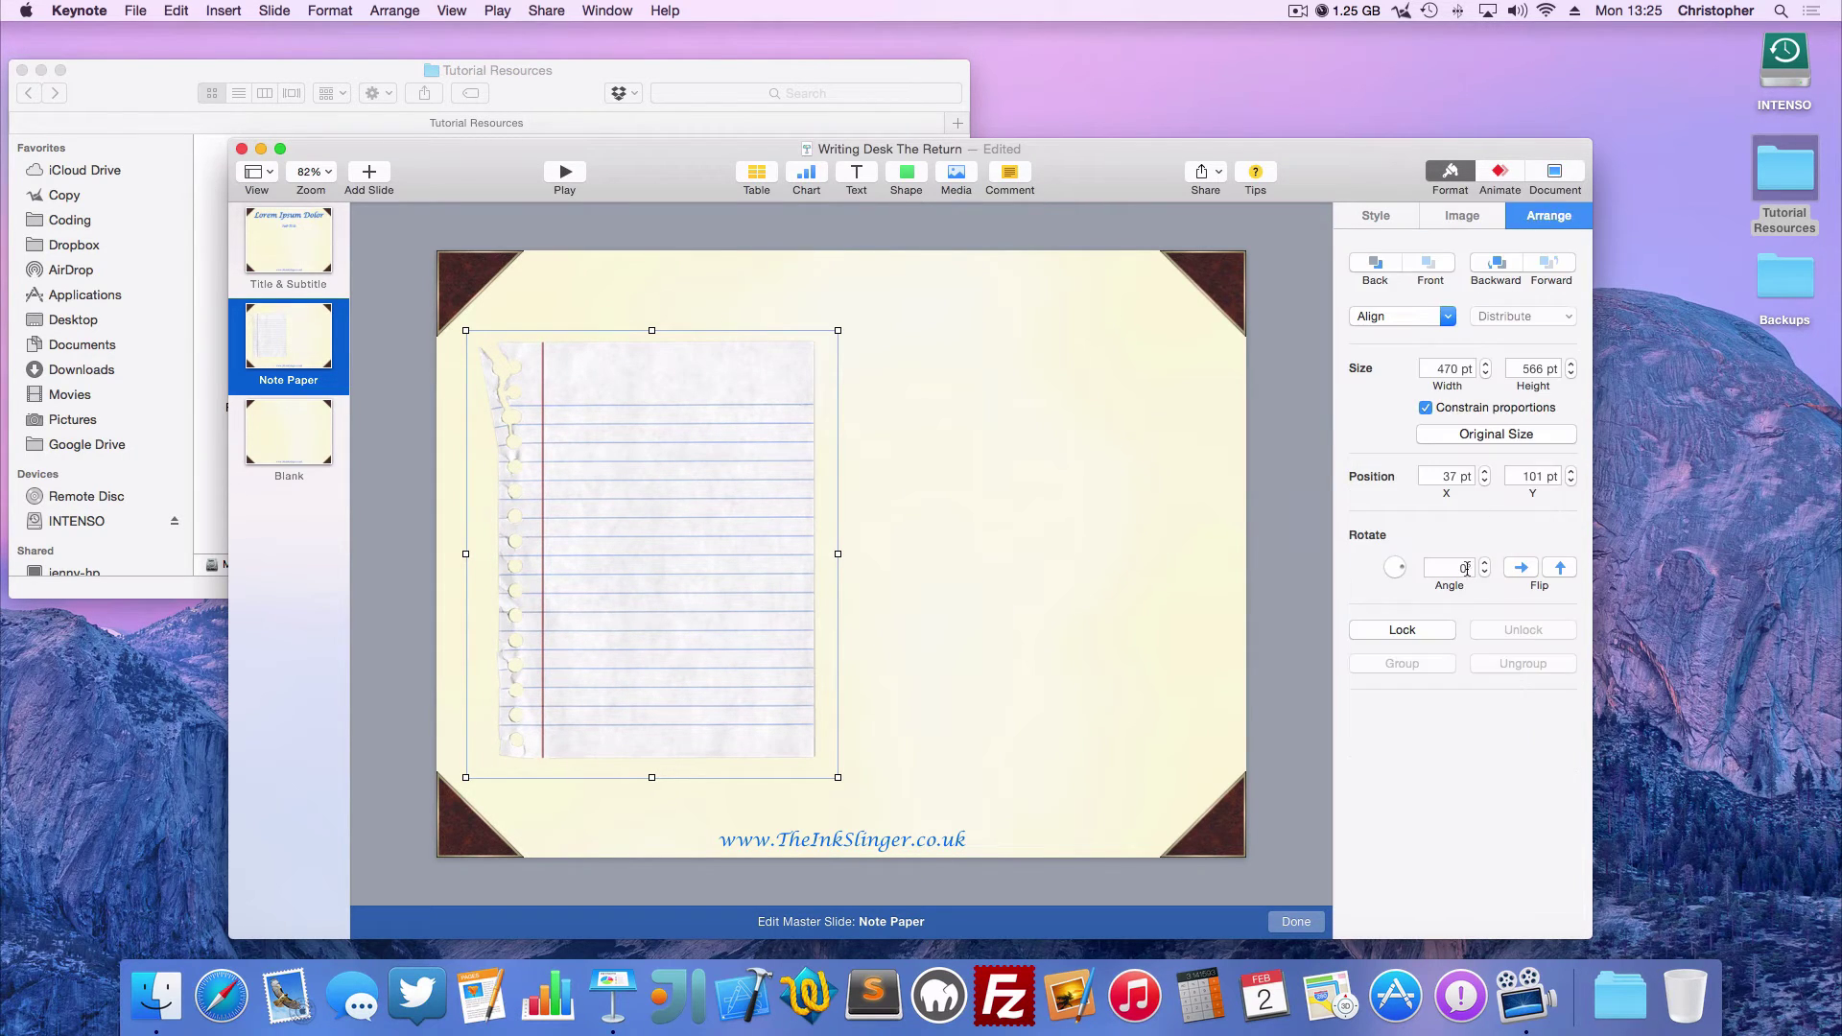
left_click(1485, 562)
left_click(1485, 563)
left_click(1485, 562)
left_click(1485, 563)
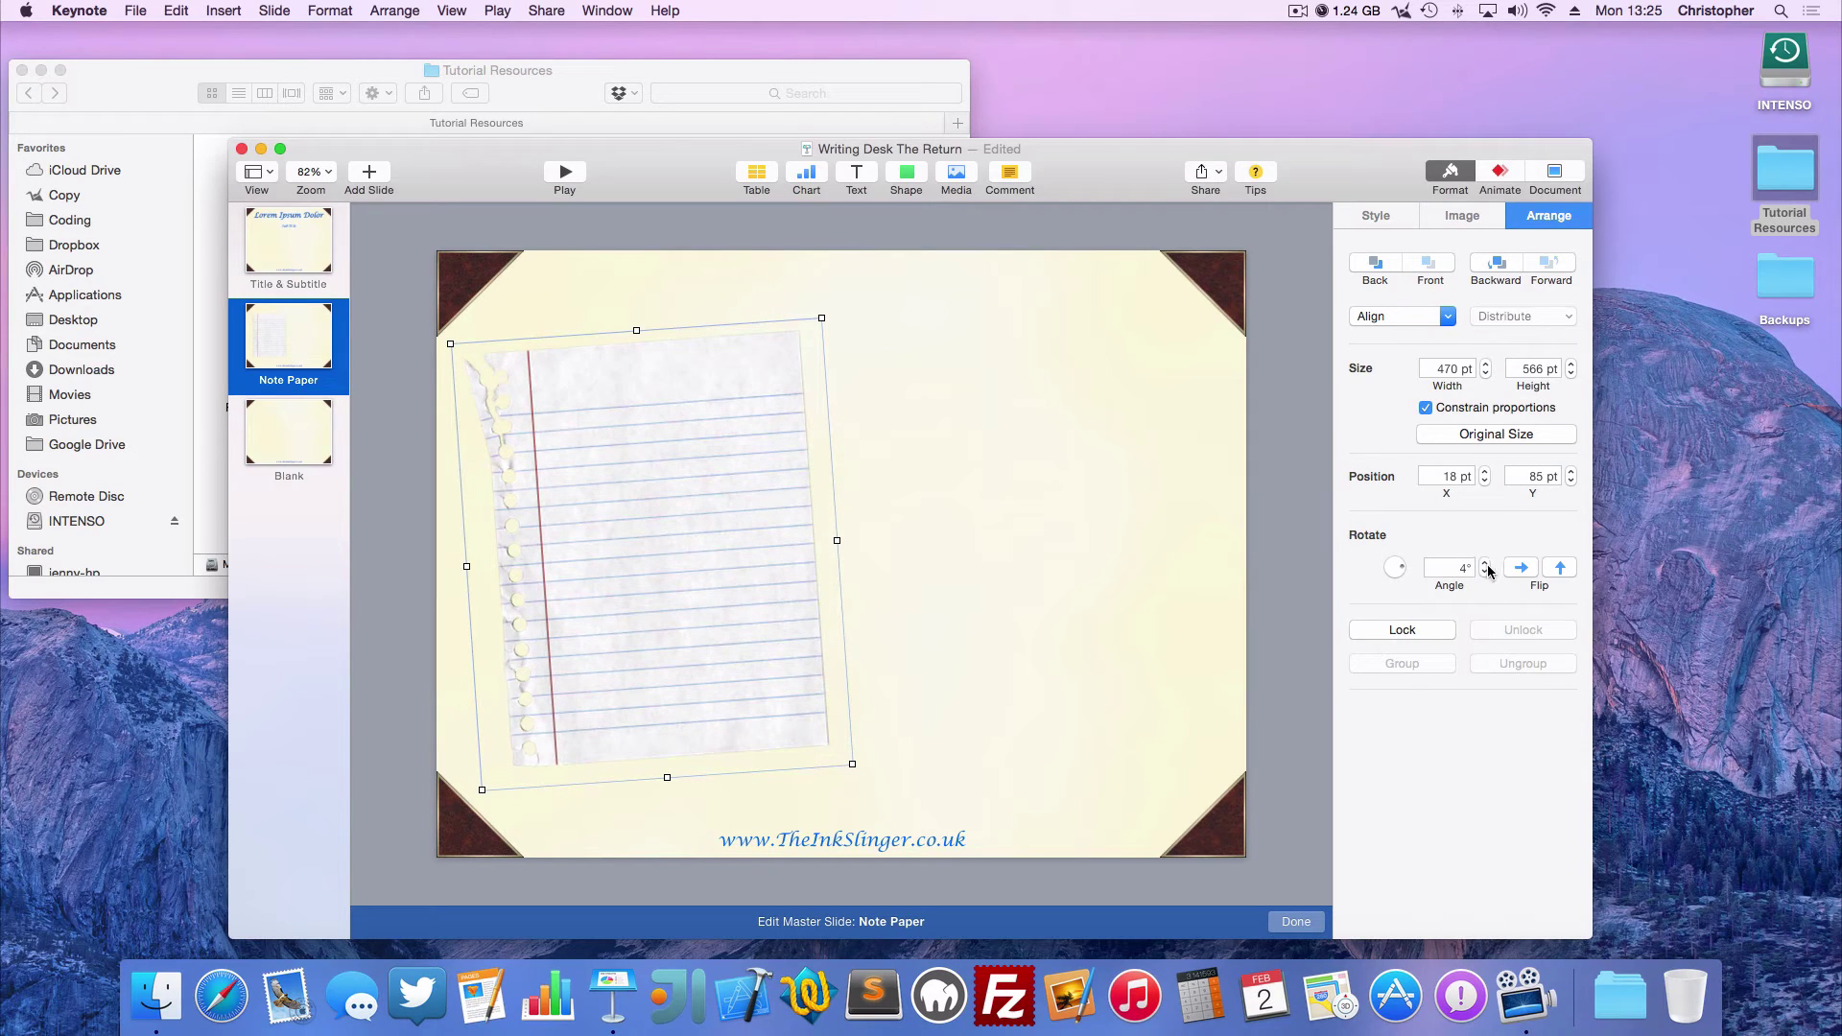
left_click(668, 292)
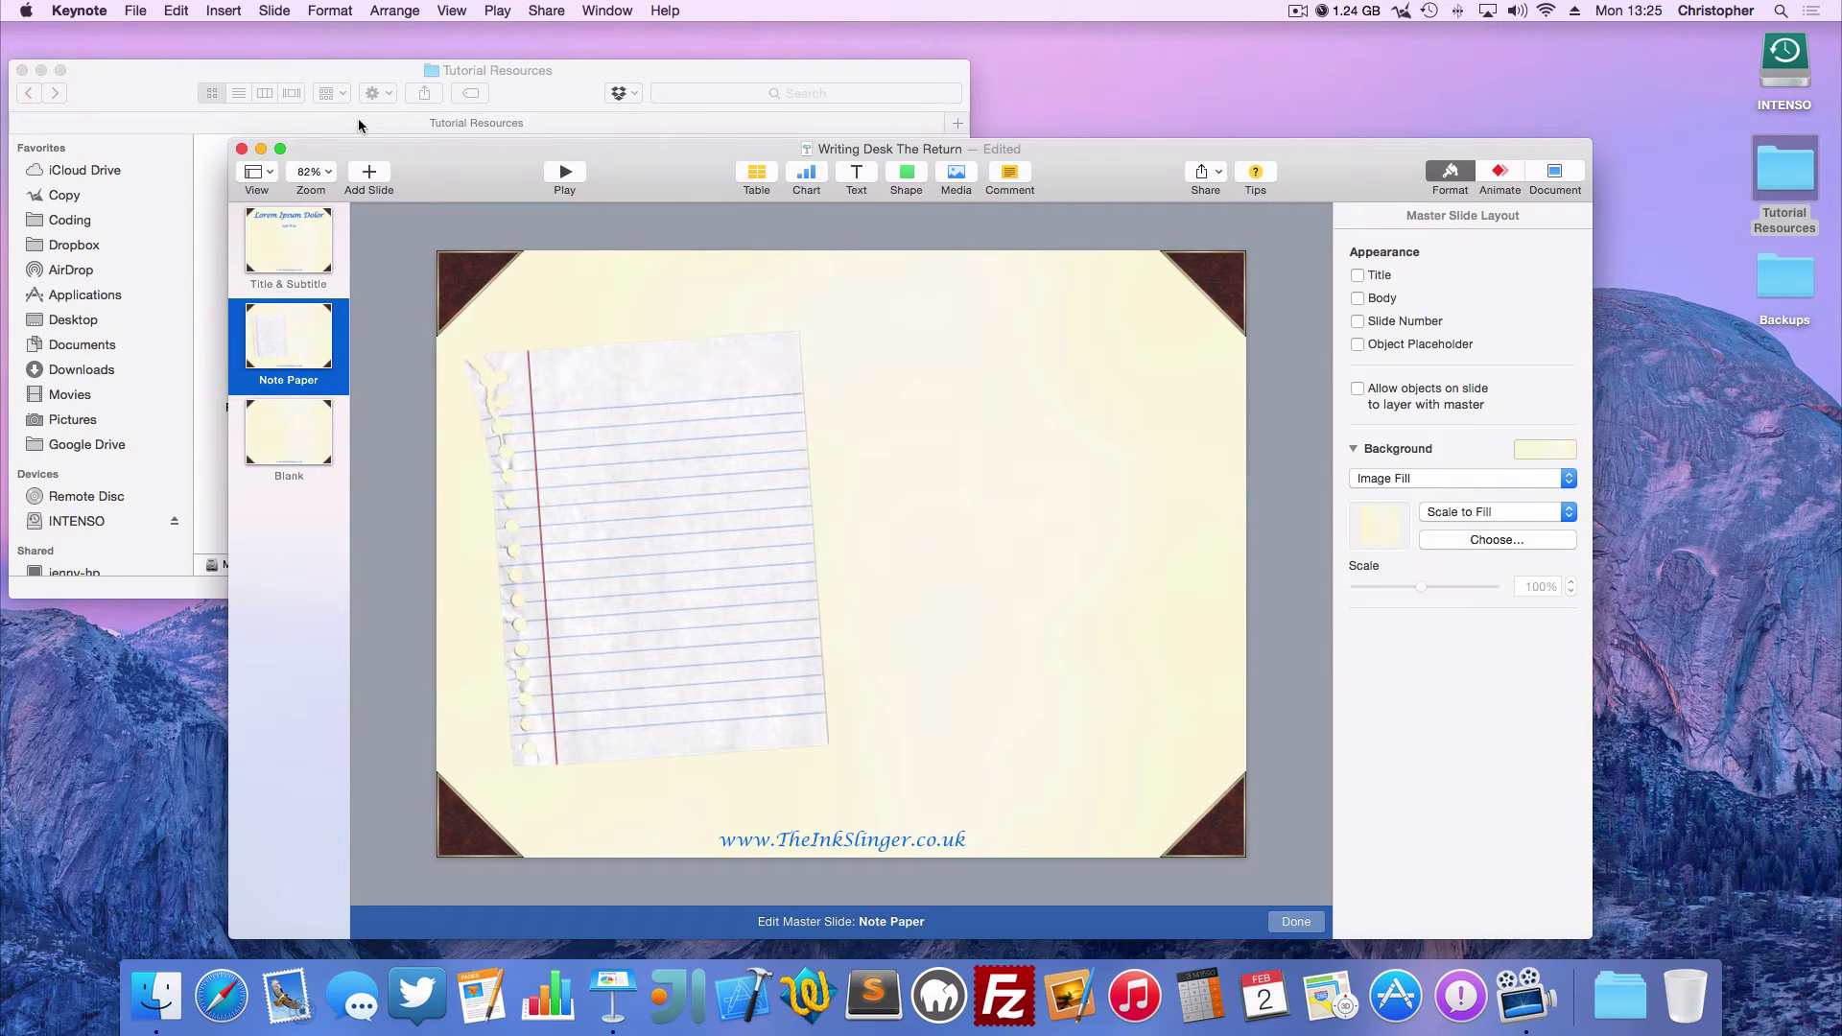
Add the Drawing Pin image to the Note Paper master, shrunk to about 57 × 55 pt on the paper
left_click(173, 109)
mouse_move(749, 192)
left_mouse_down()
mouse_move(1151, 513)
mouse_move(841, 629)
left_mouse_up()
left_click(42, 70)
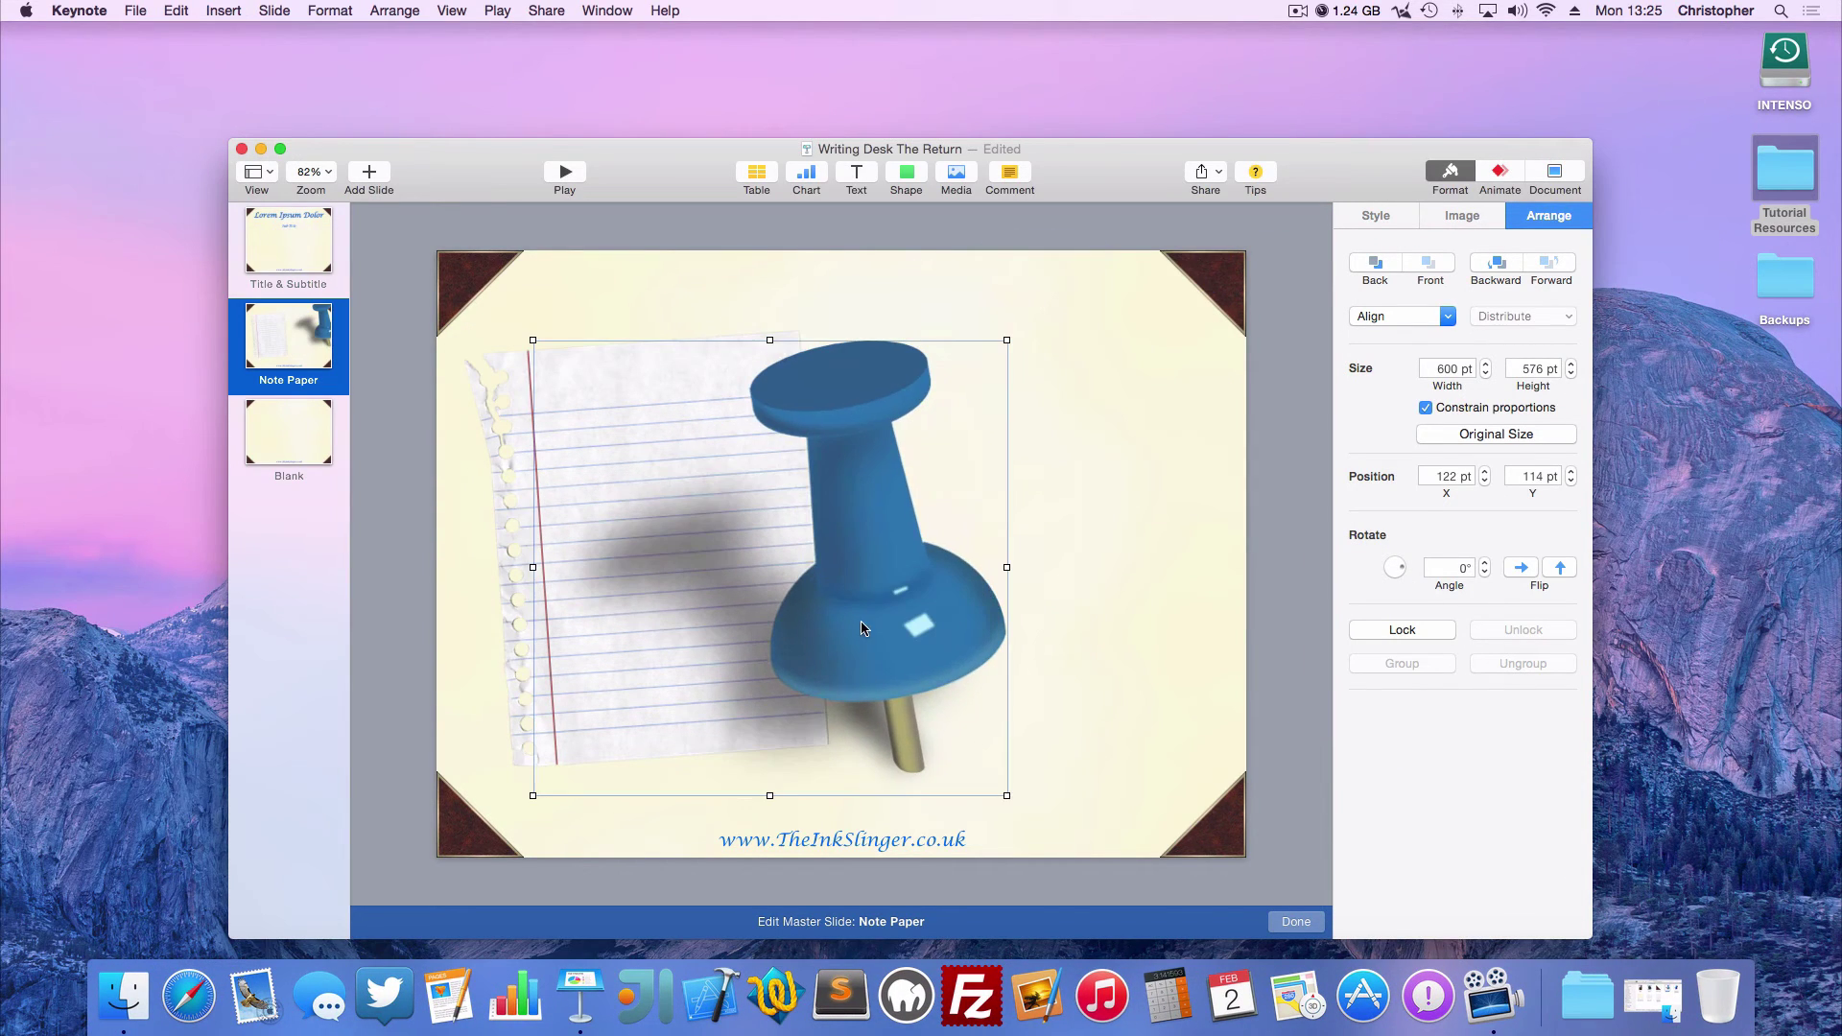
left_click_drag(1004, 796, 641, 339)
left_click(968, 465)
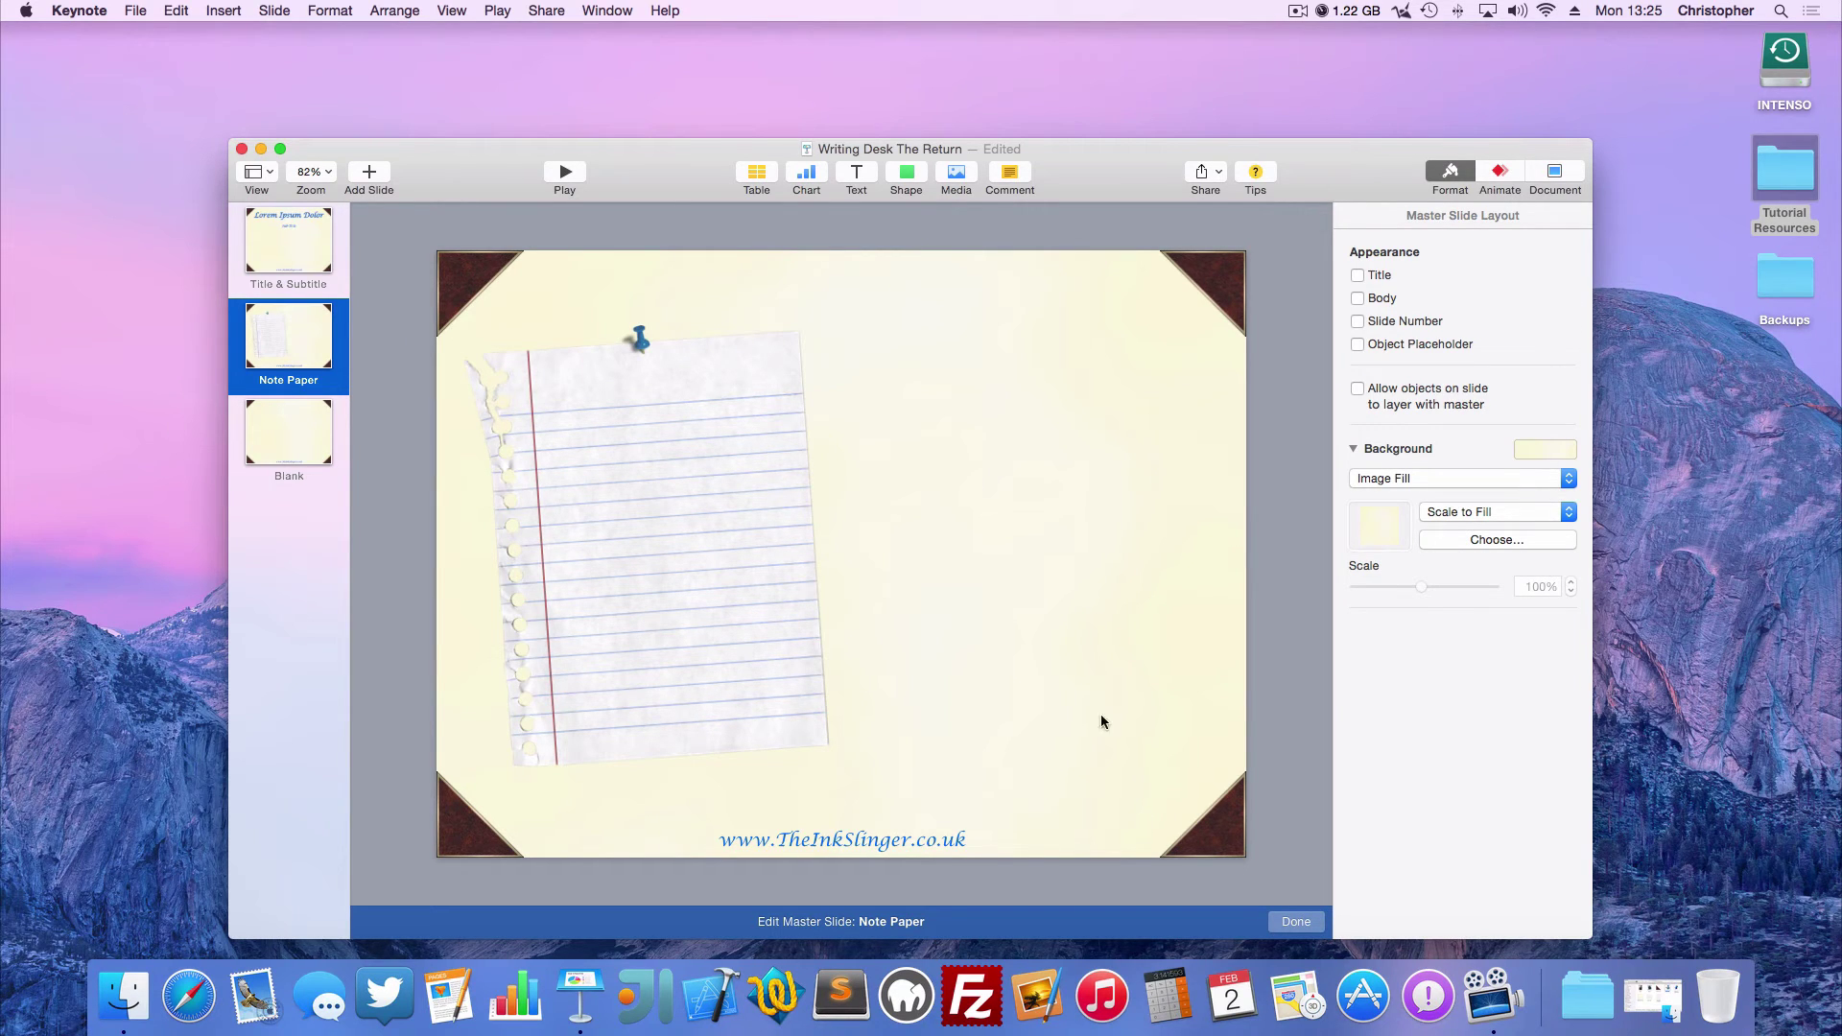
Leave master editing and add a new slide based on the Note Paper master
left_click(1306, 927)
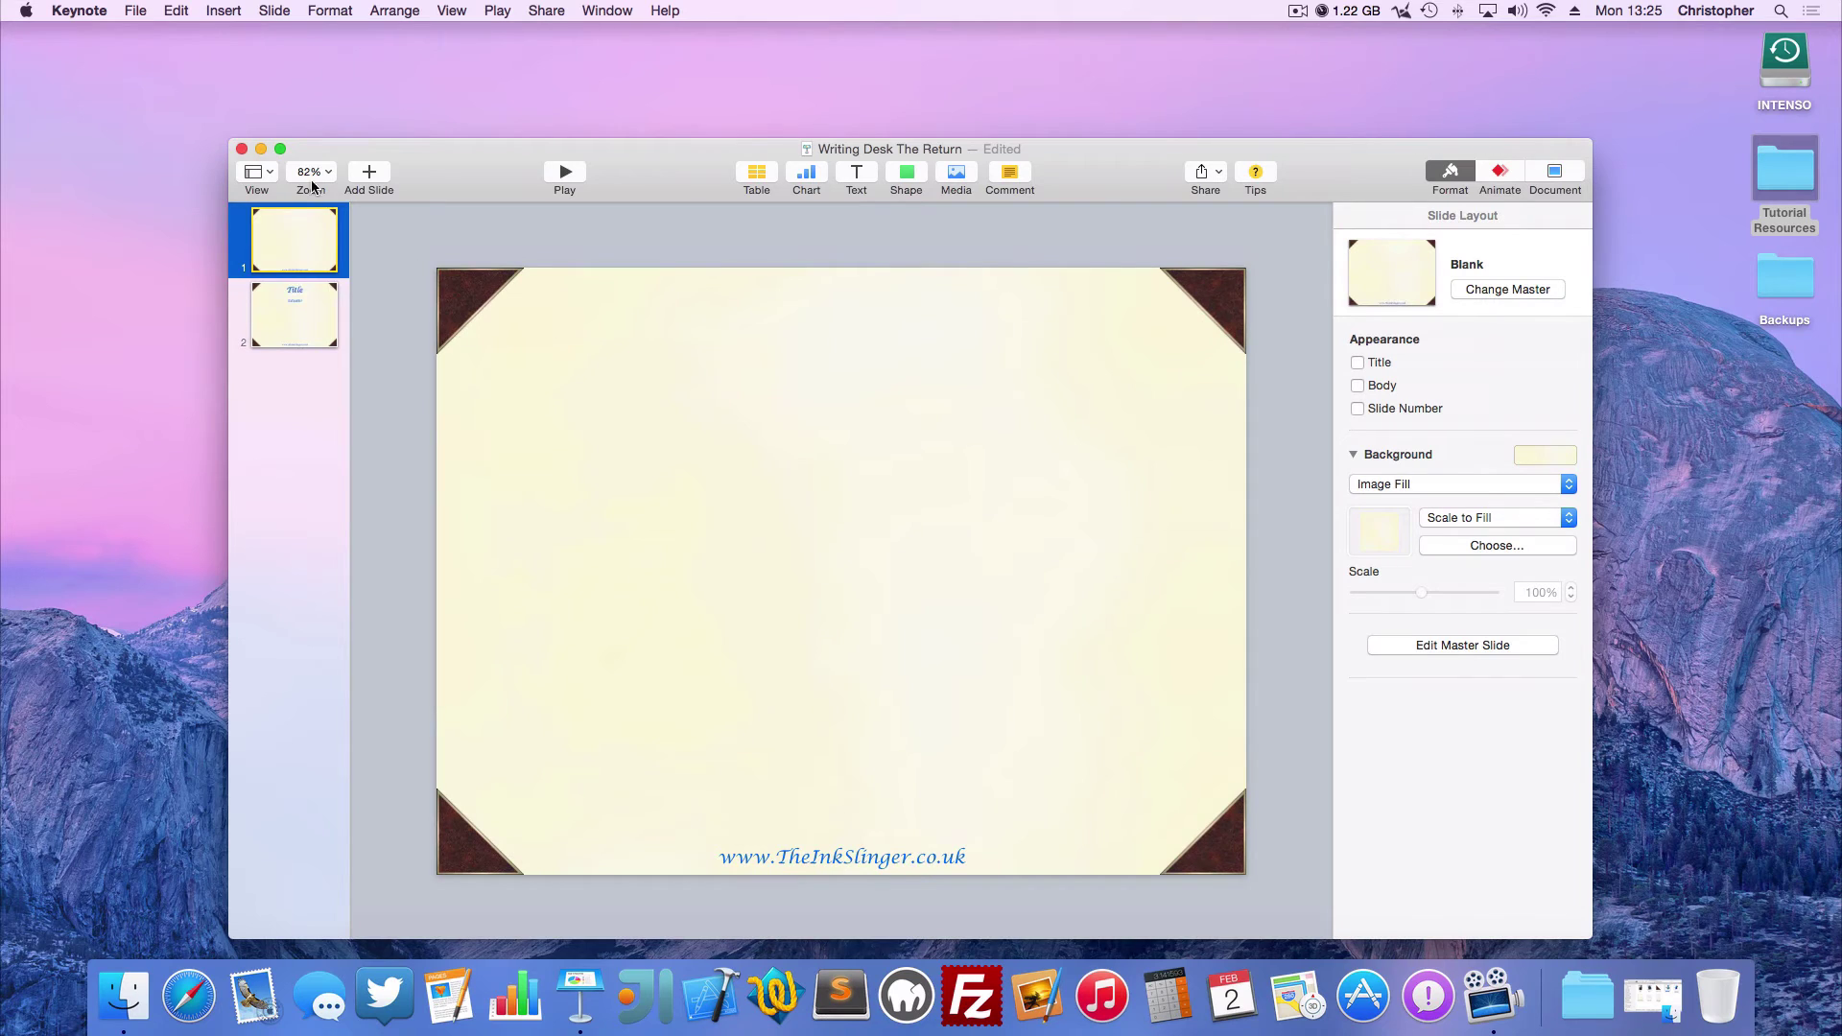
left_click(371, 164)
left_click(418, 256)
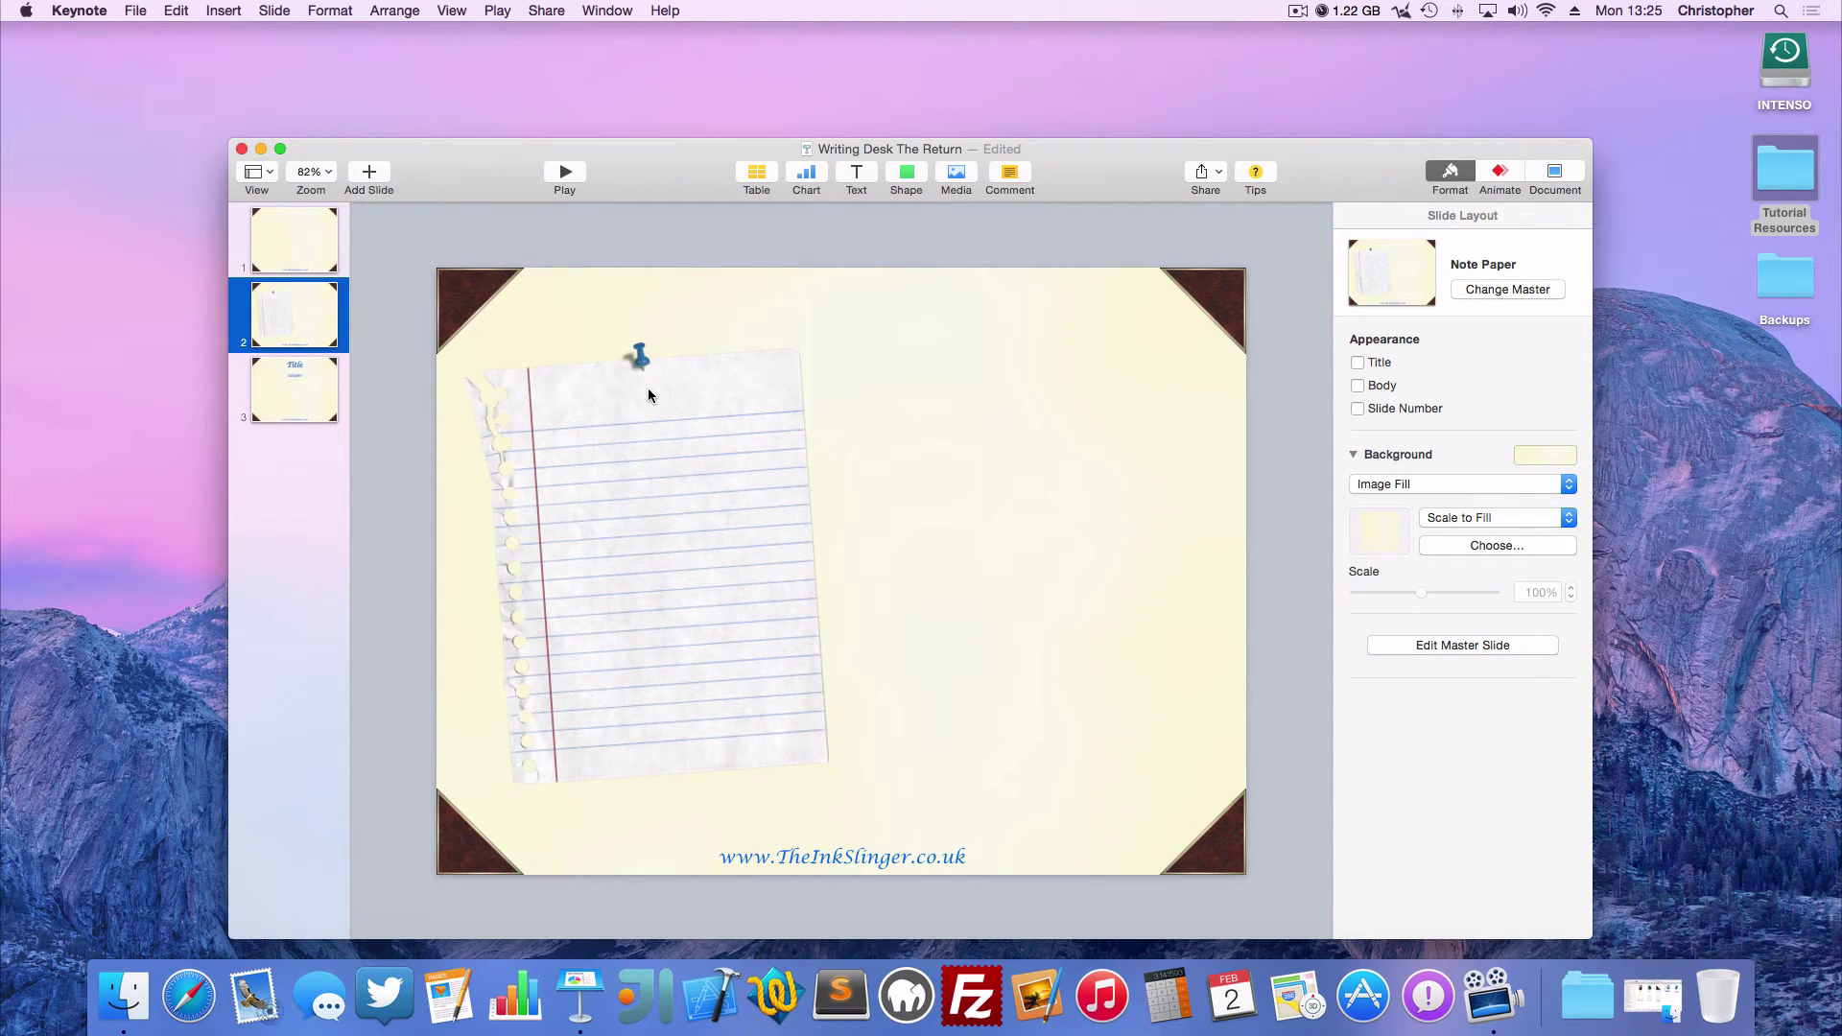
mouse_move(648, 387)
left_mouse_down()
mouse_move(659, 433)
mouse_move(771, 576)
left_mouse_up()
Add a text box reading 'Some Text on the Paper', tilted 4° on the note paper
left_click(857, 174)
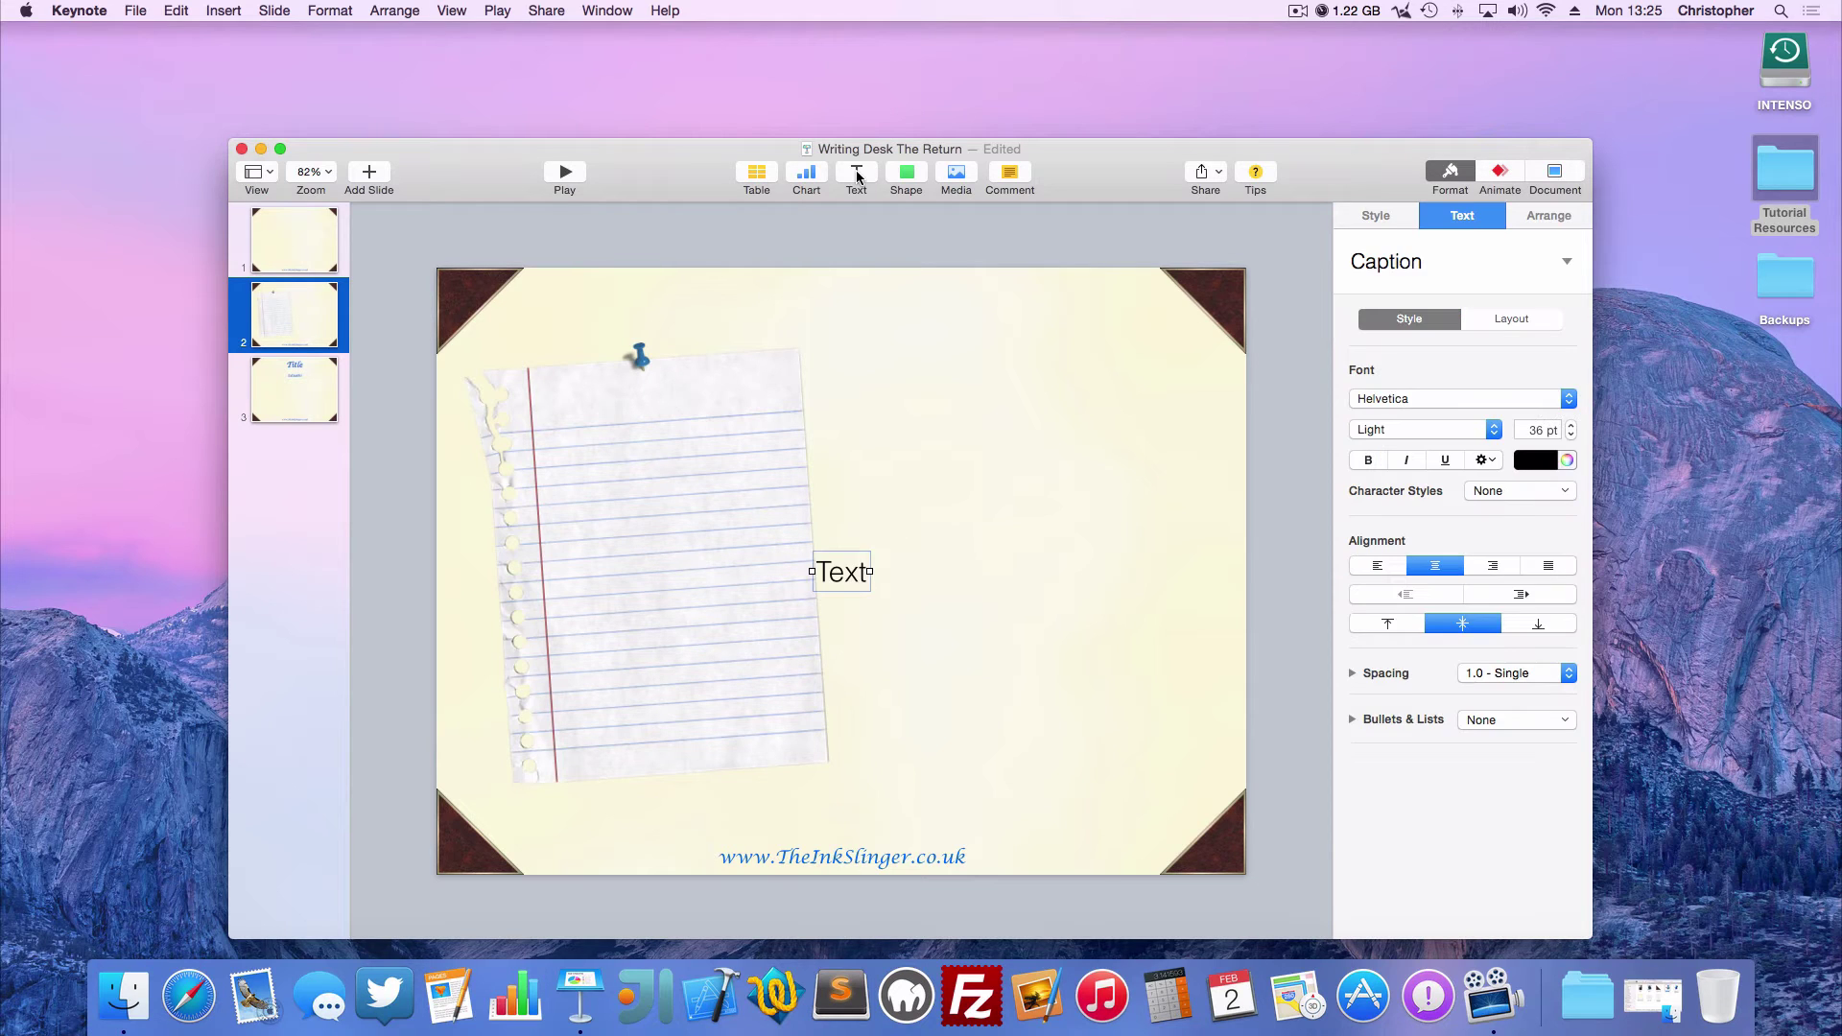
double_click(834, 574)
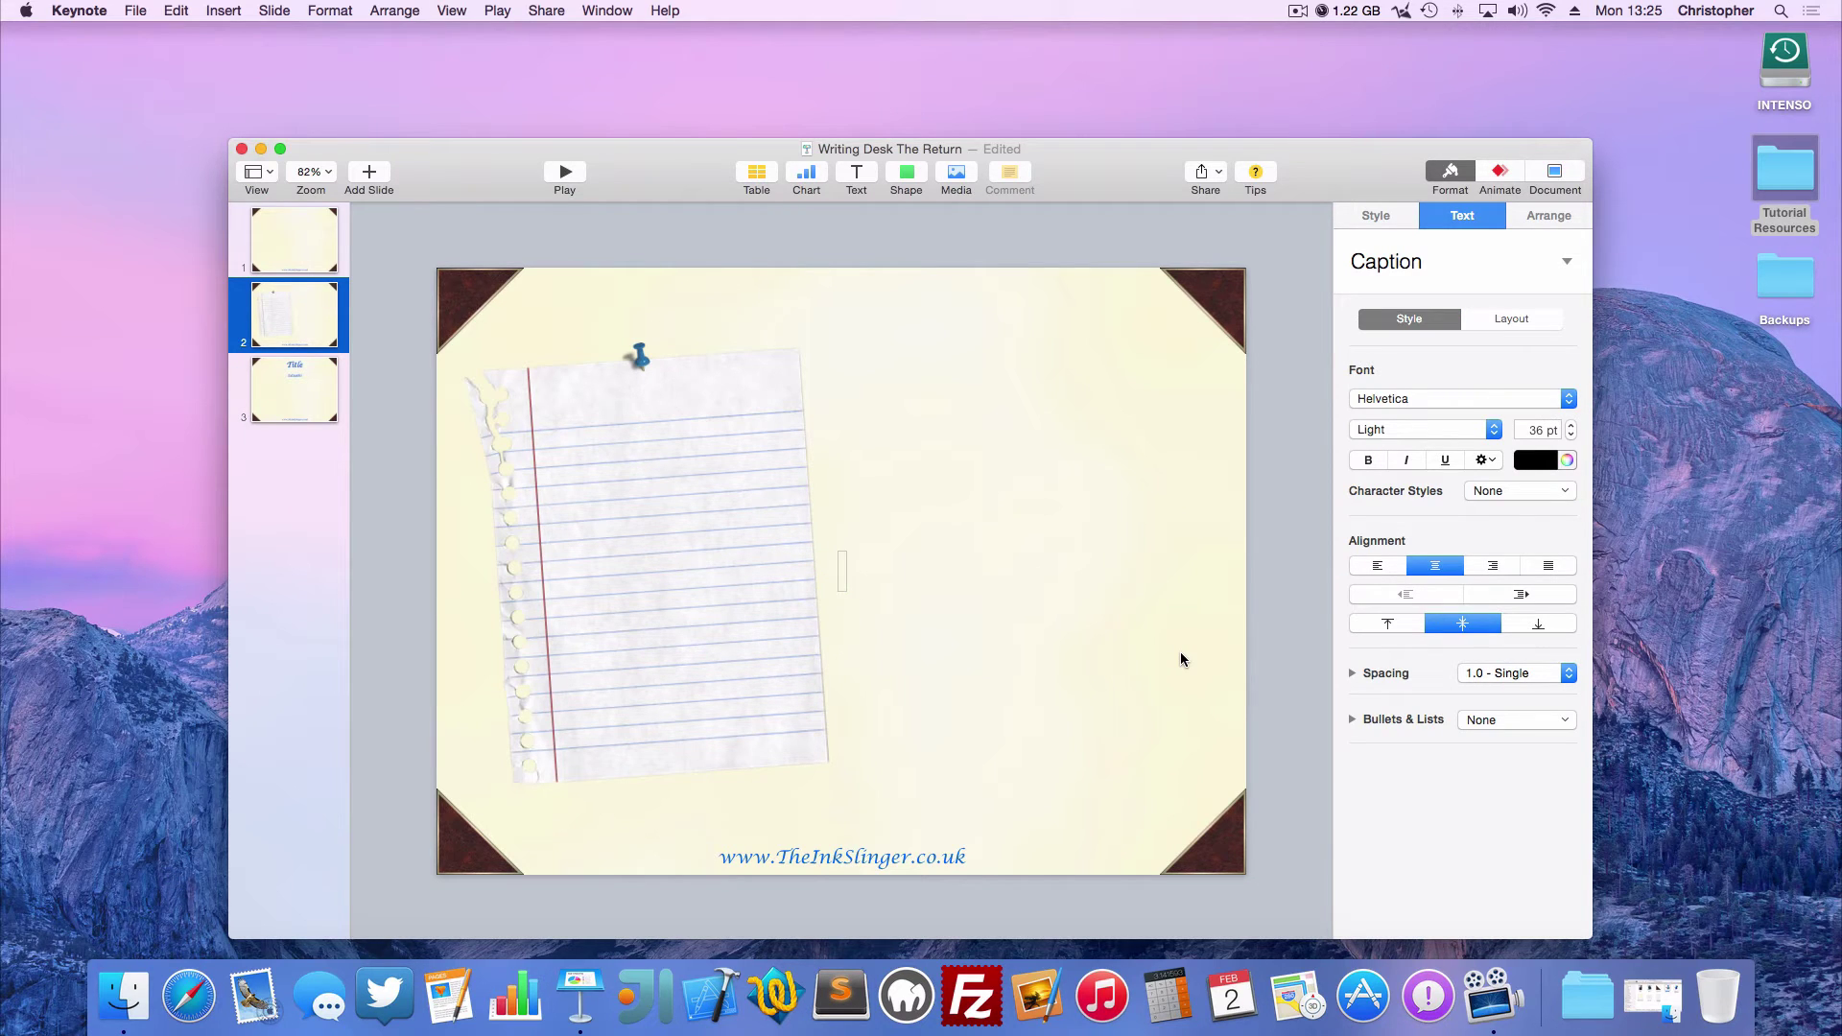
type("Some Text")
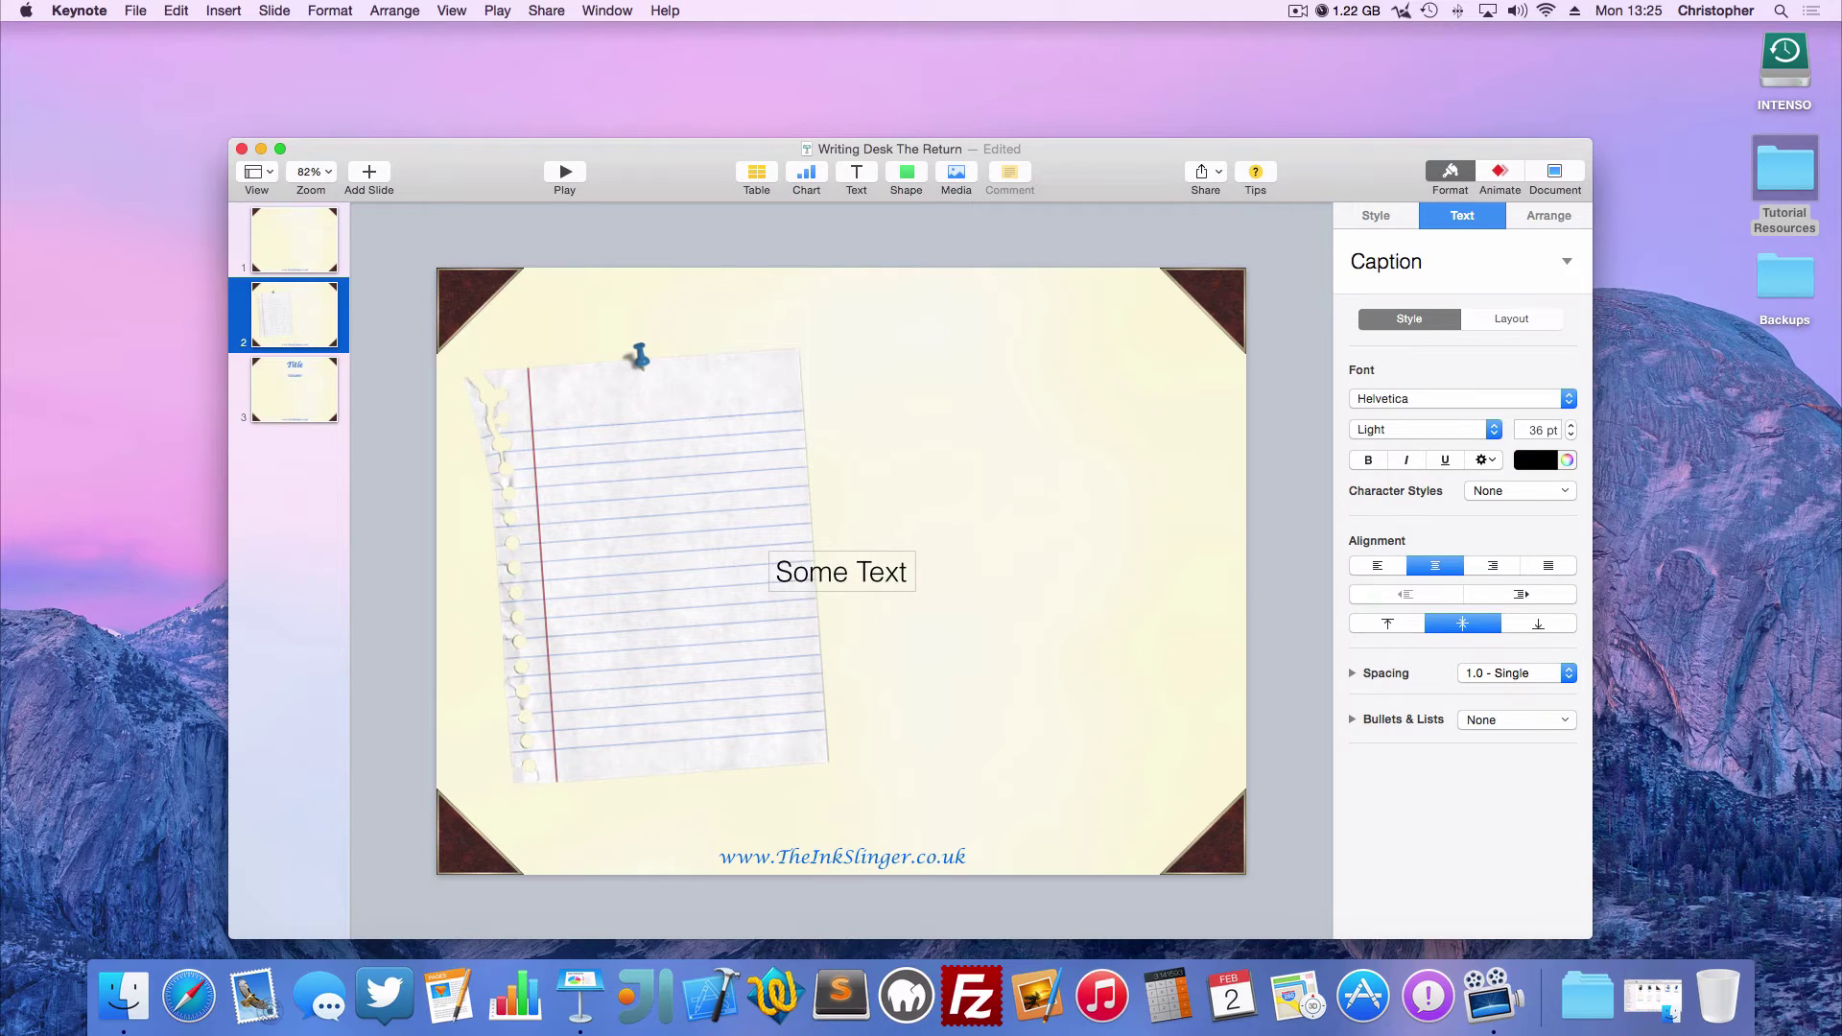
type(" on the Paper")
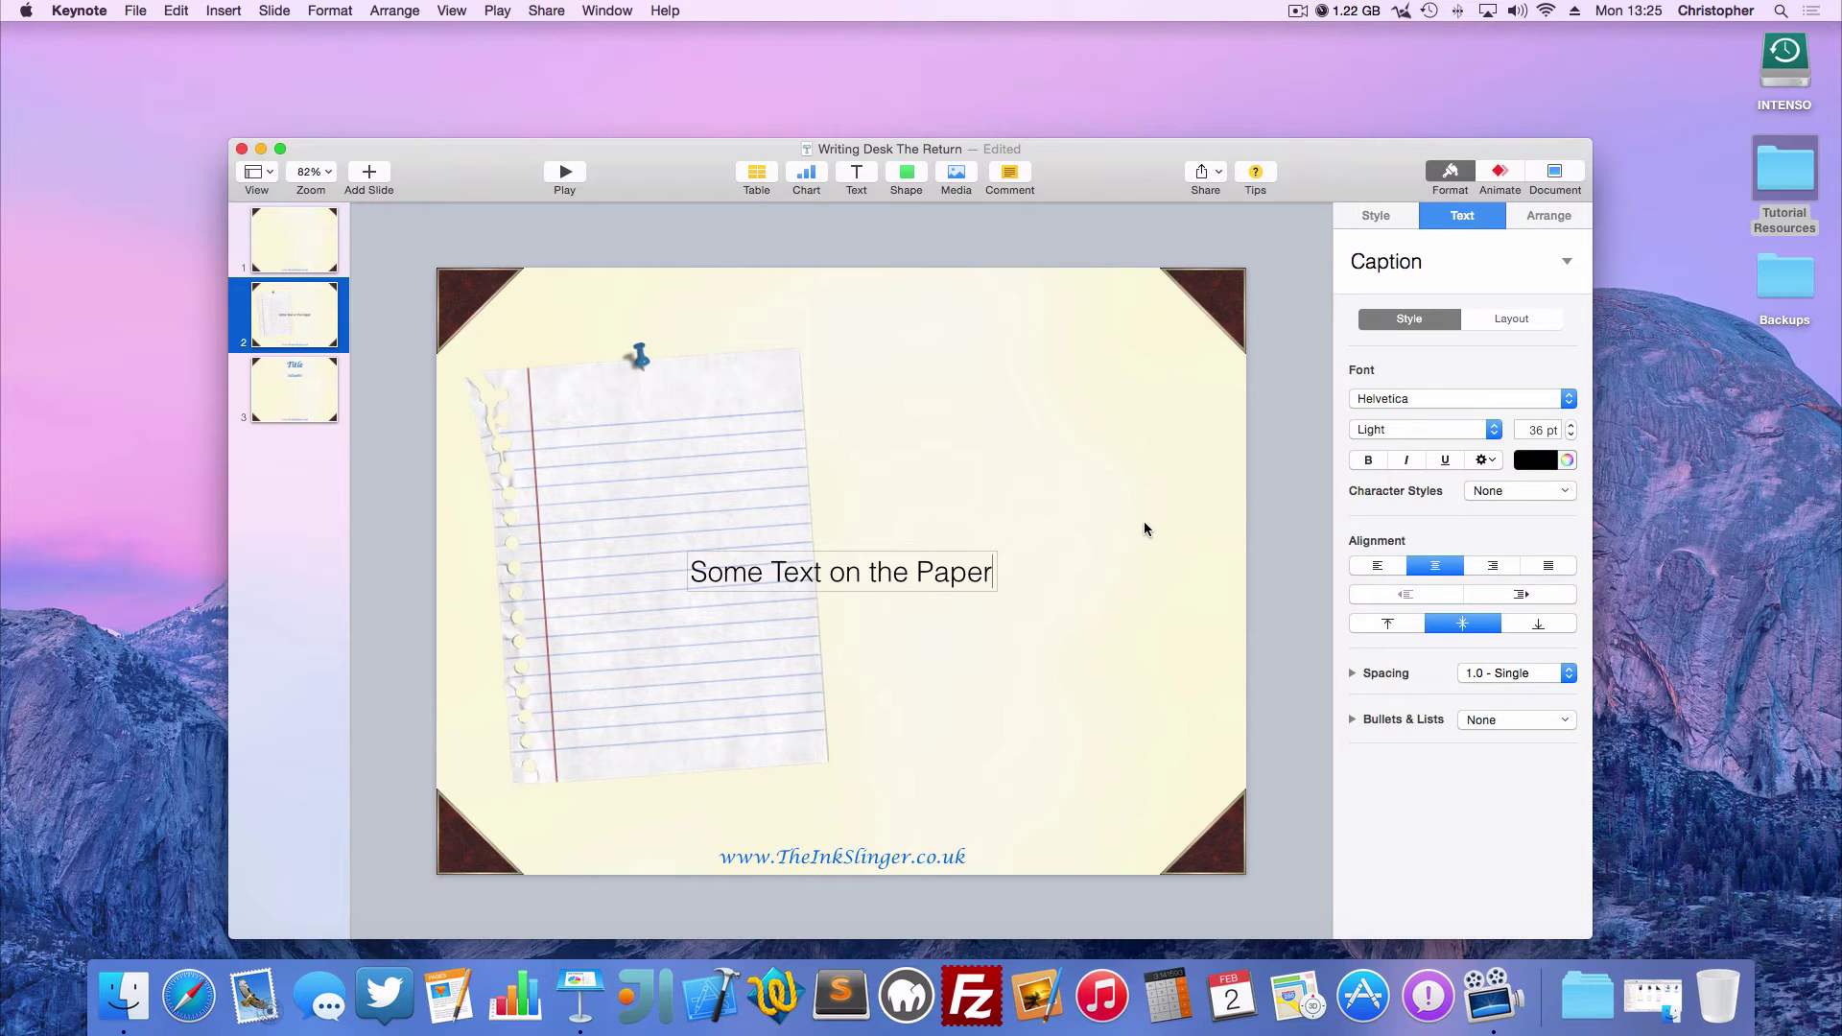
left_click(969, 431)
left_click_drag(860, 582, 687, 442)
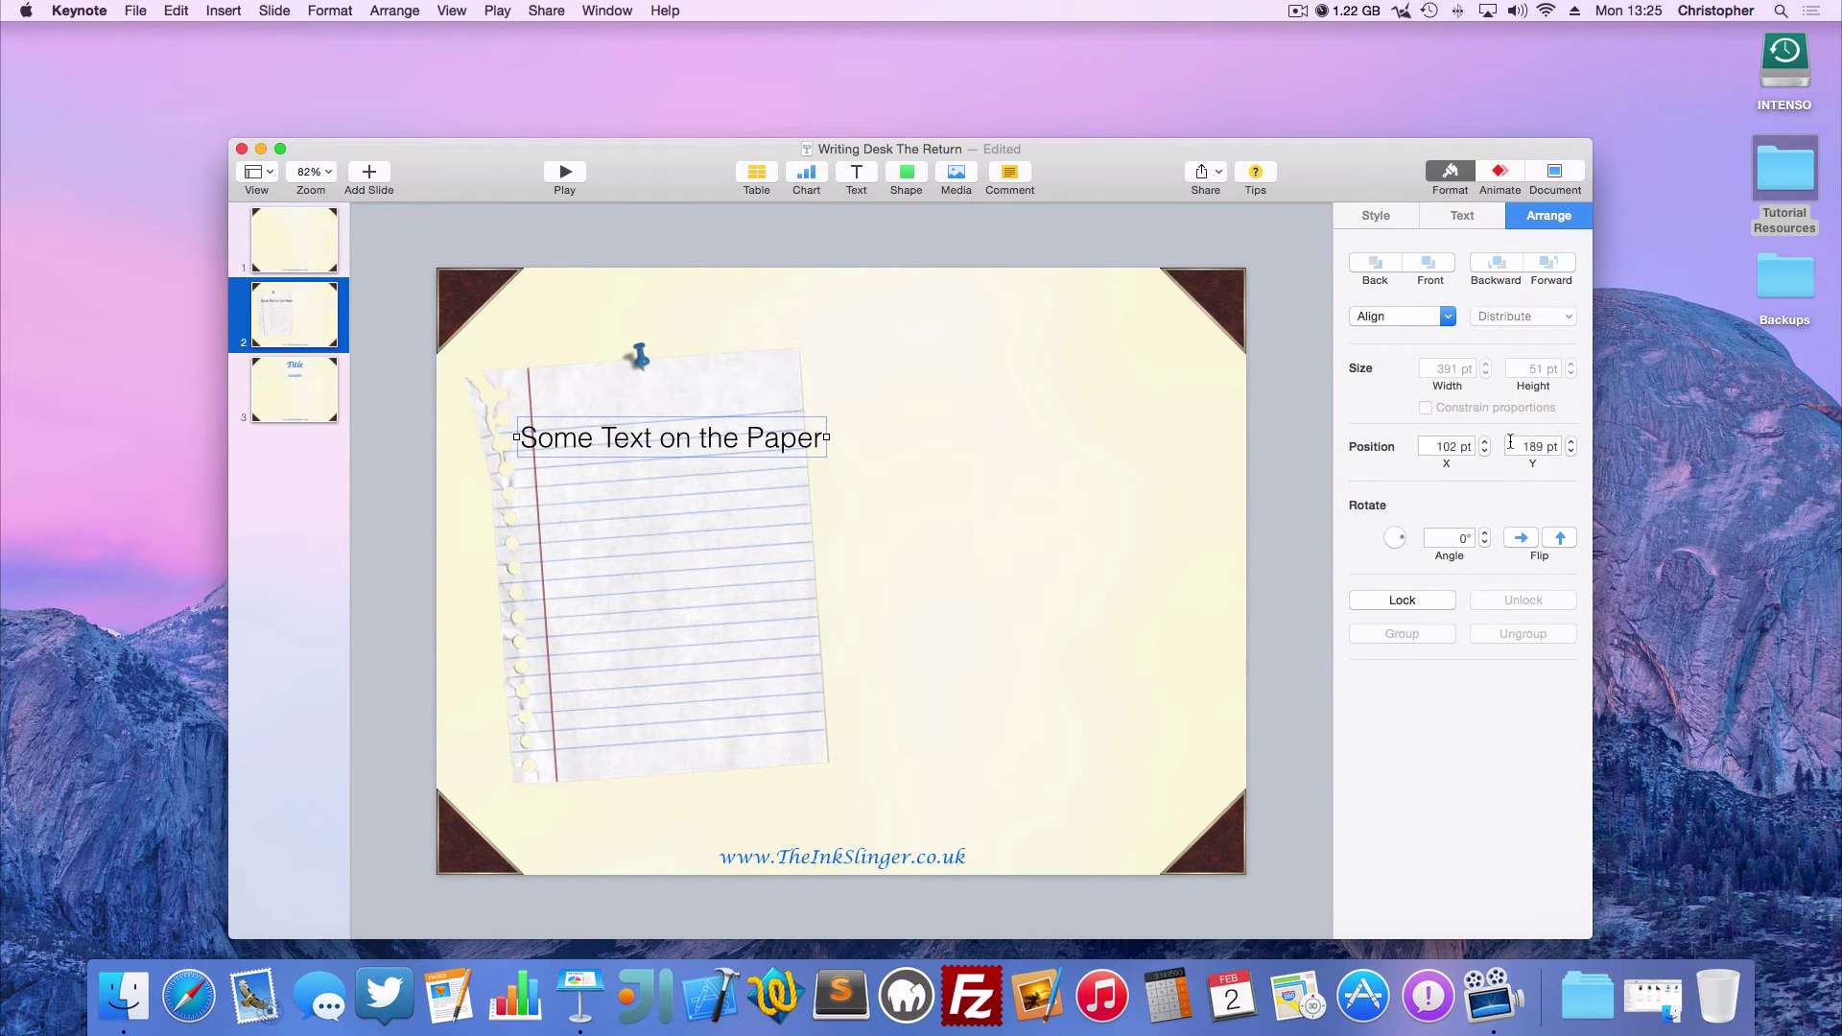
left_click(1483, 535)
left_click(1484, 536)
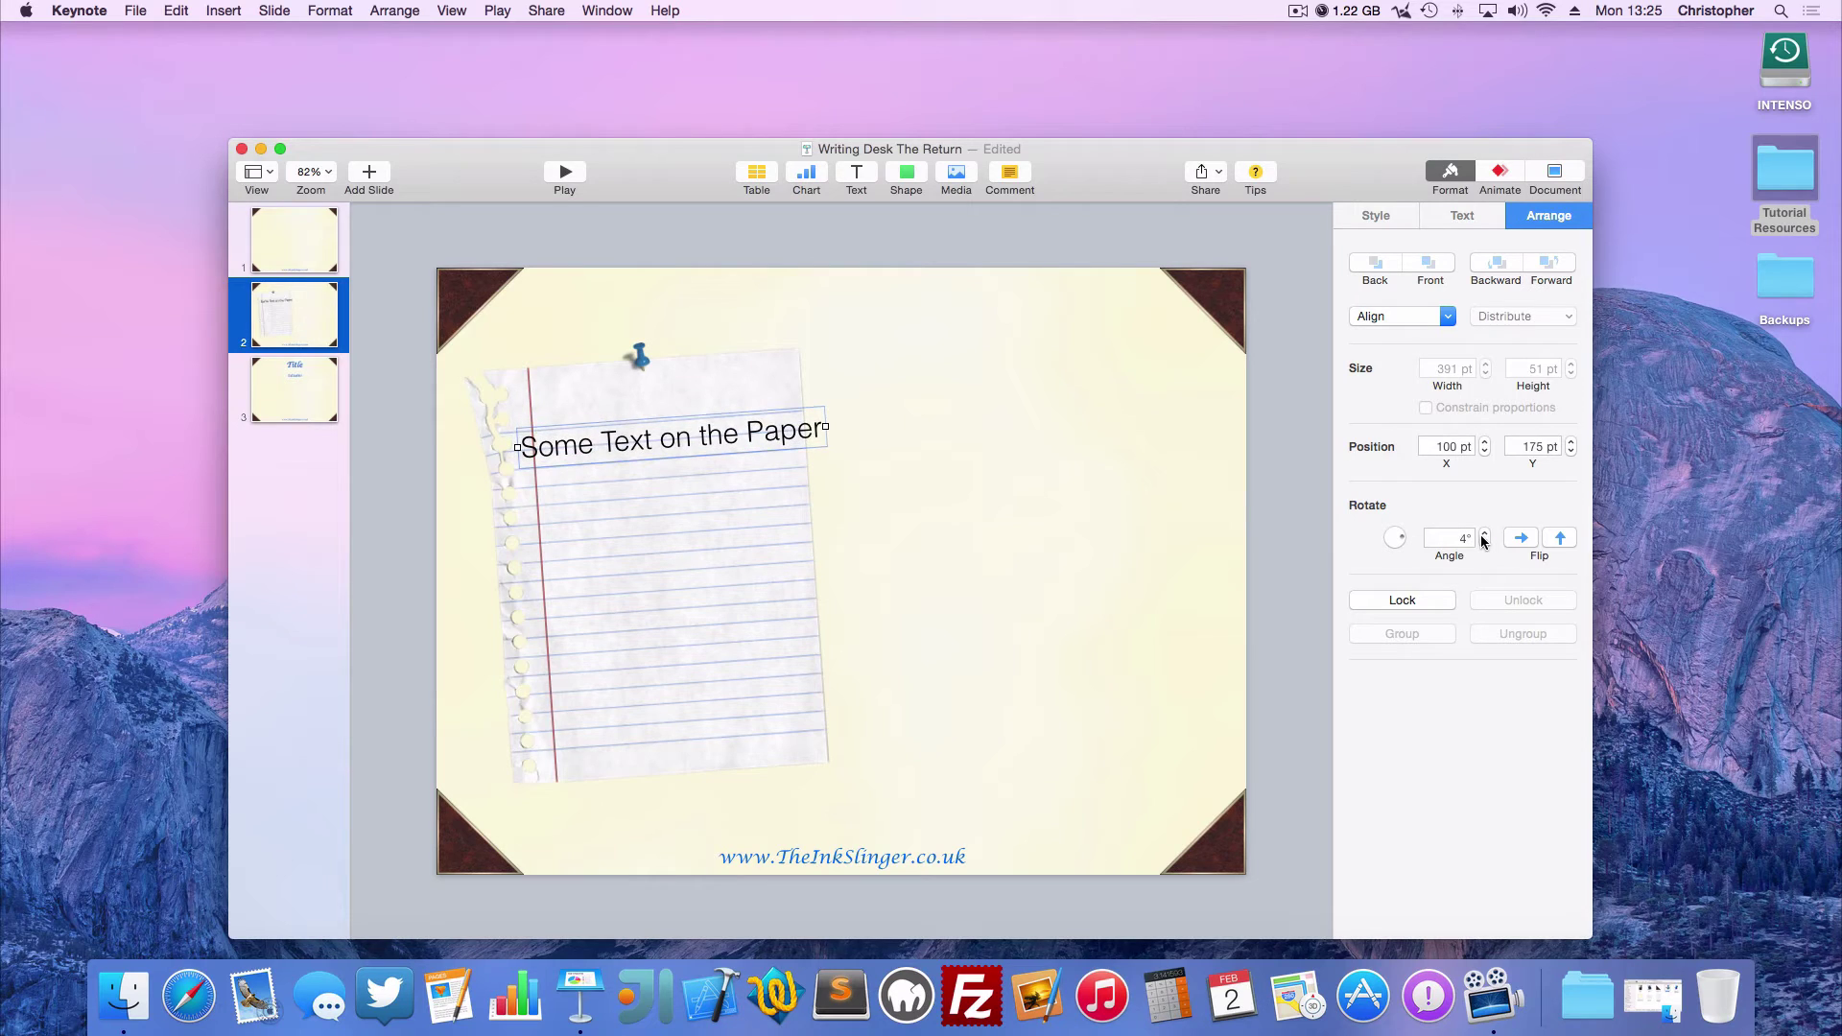
left_click_drag(749, 439, 768, 431)
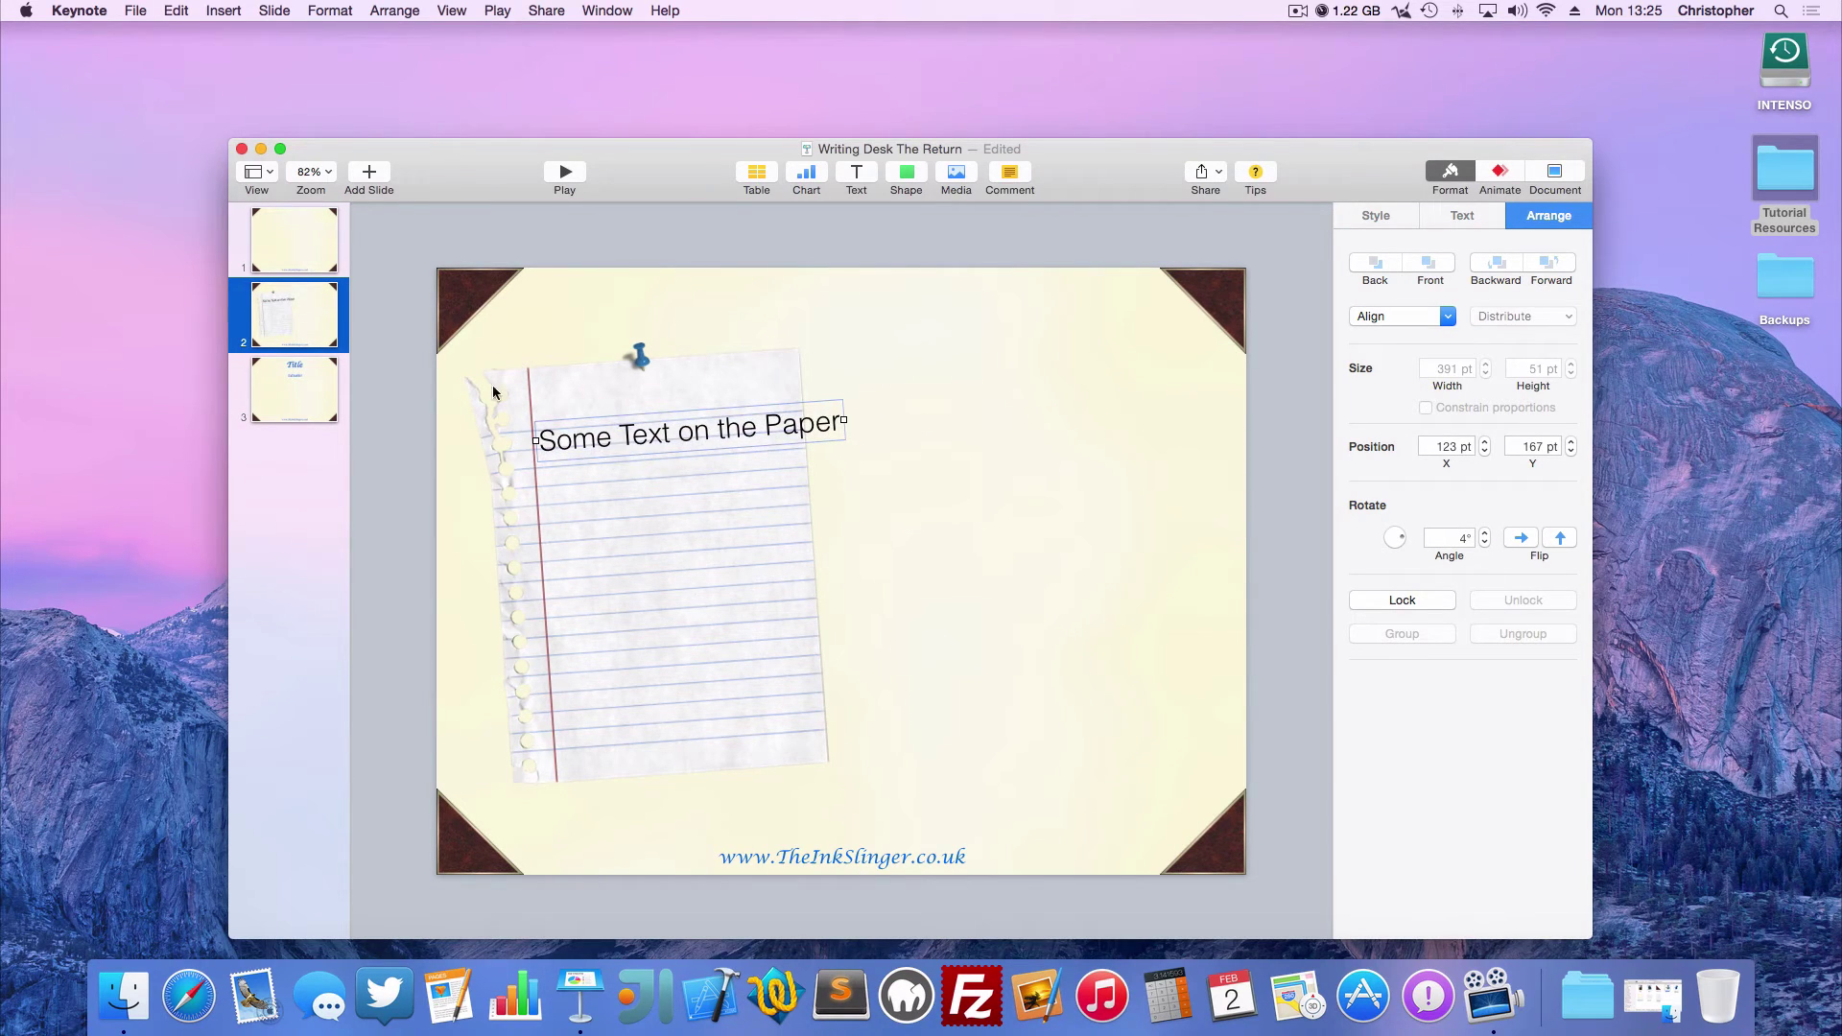
Wrap 'Paper' onto a second line and move the caption down and left onto the paper
double_click(737, 428)
left_click(766, 425)
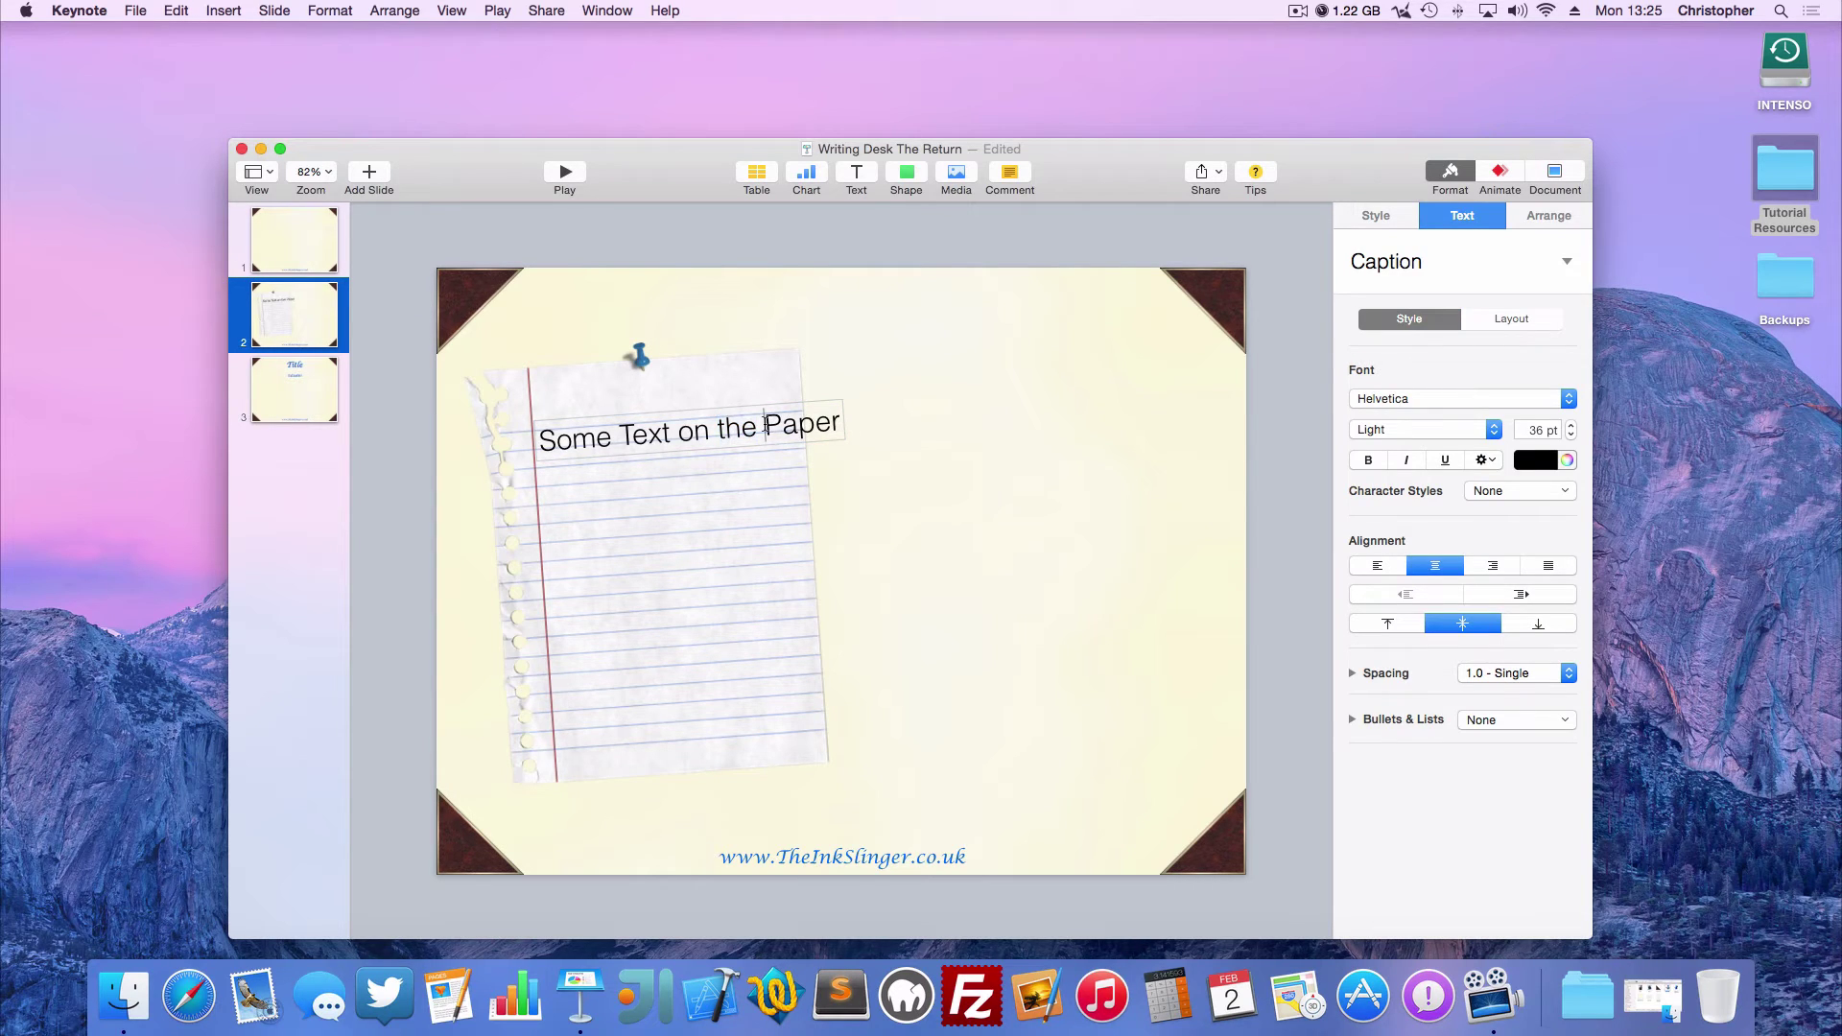
key("Return")
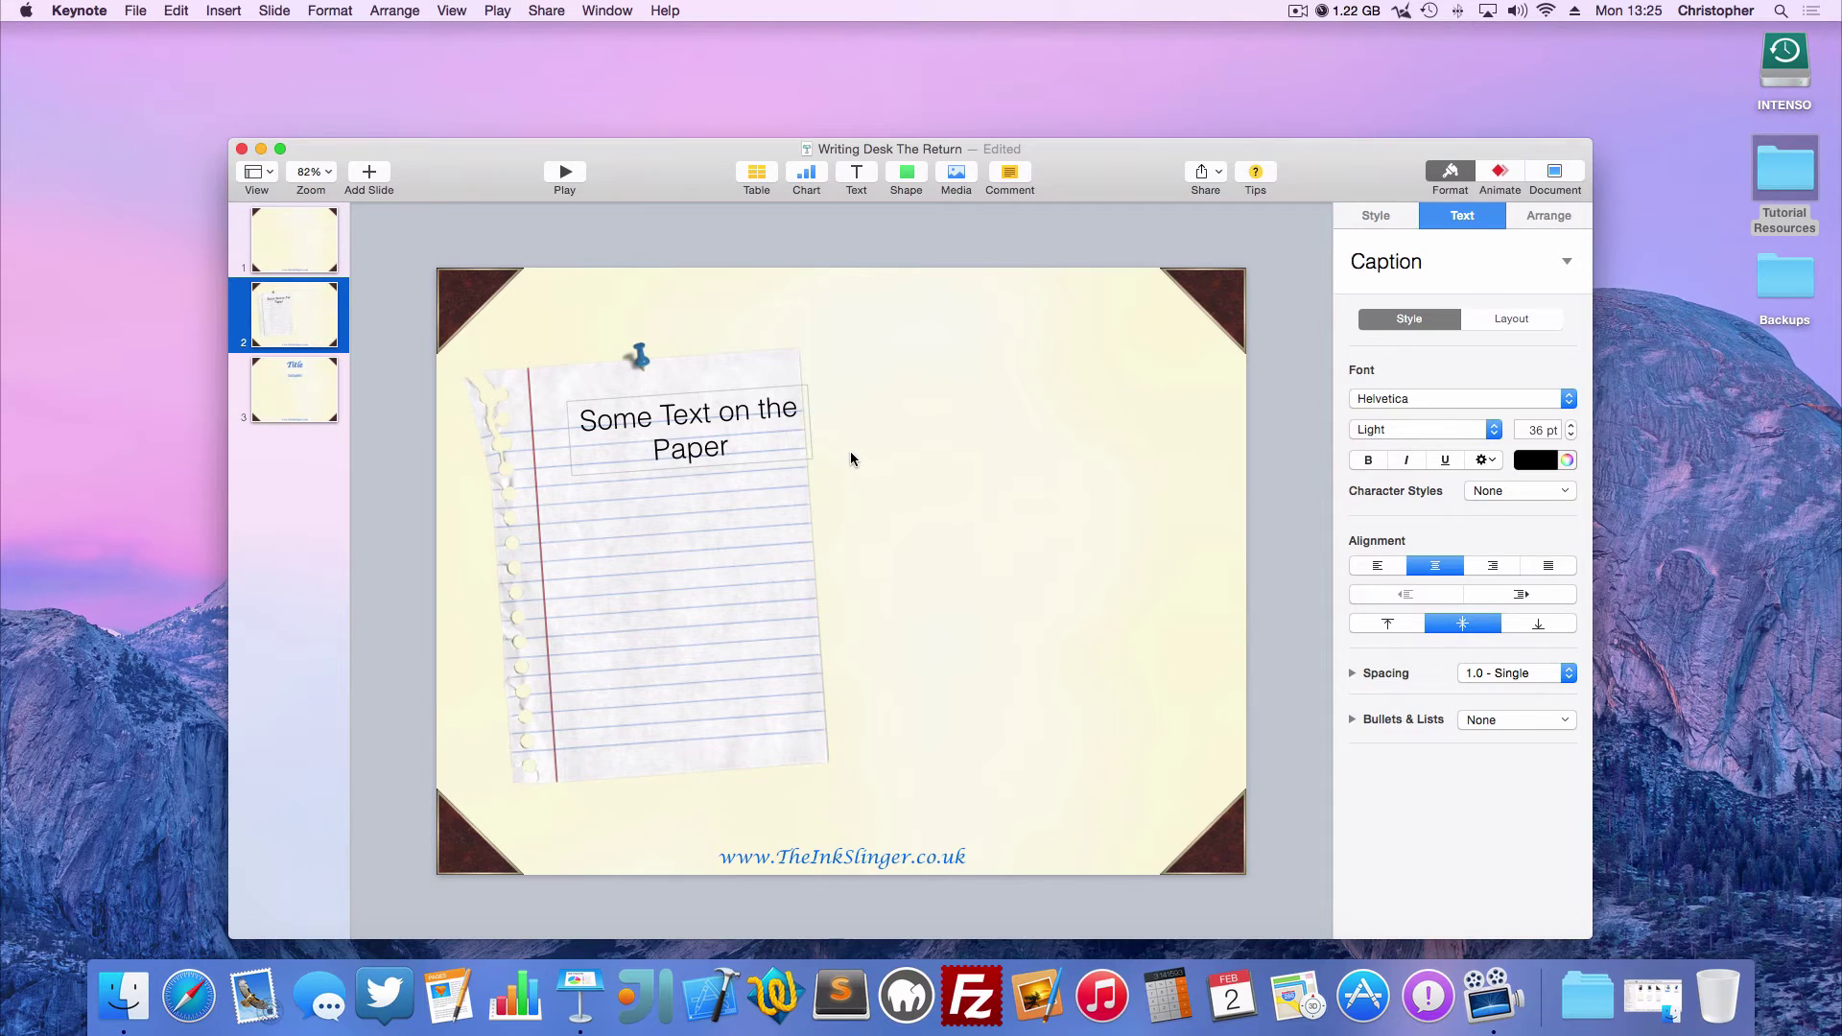
left_click(849, 452)
left_click_drag(710, 443, 671, 460)
left_click(1035, 552)
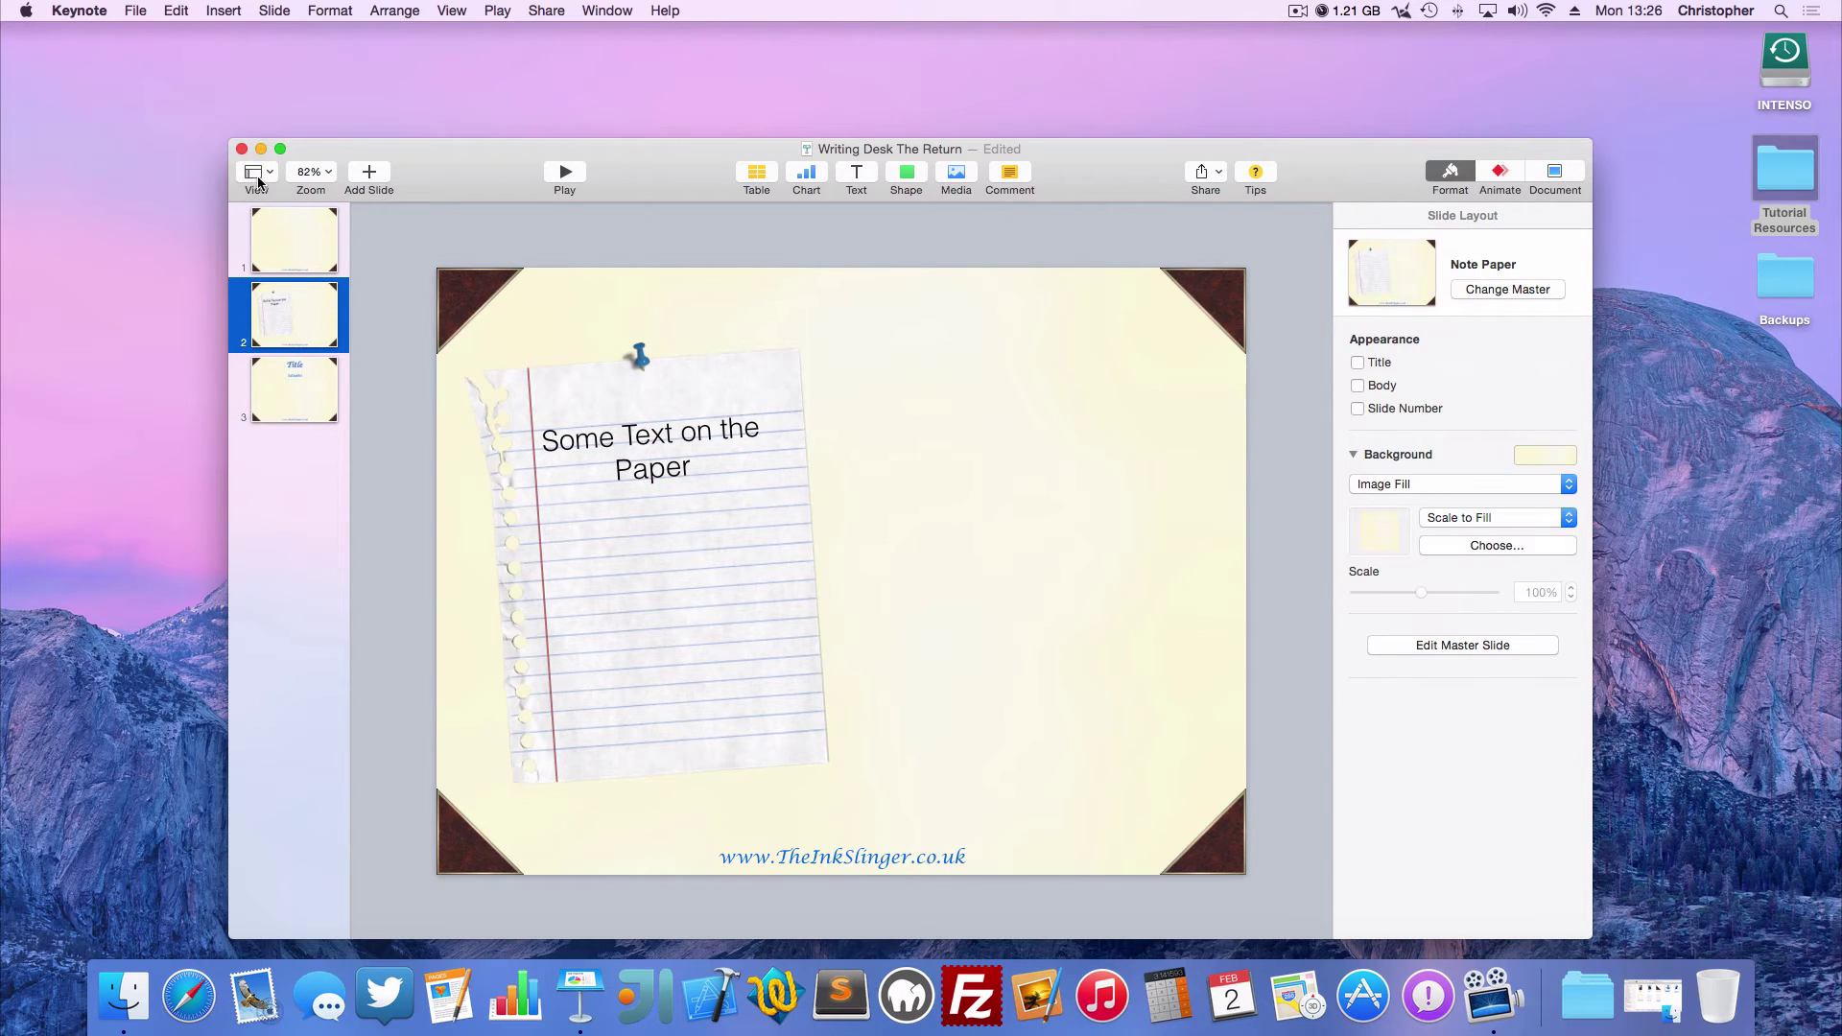
In master editing, duplicate Blank, move the copy above it and name it 'Note Paper Small'
left_click(259, 176)
left_click(297, 357)
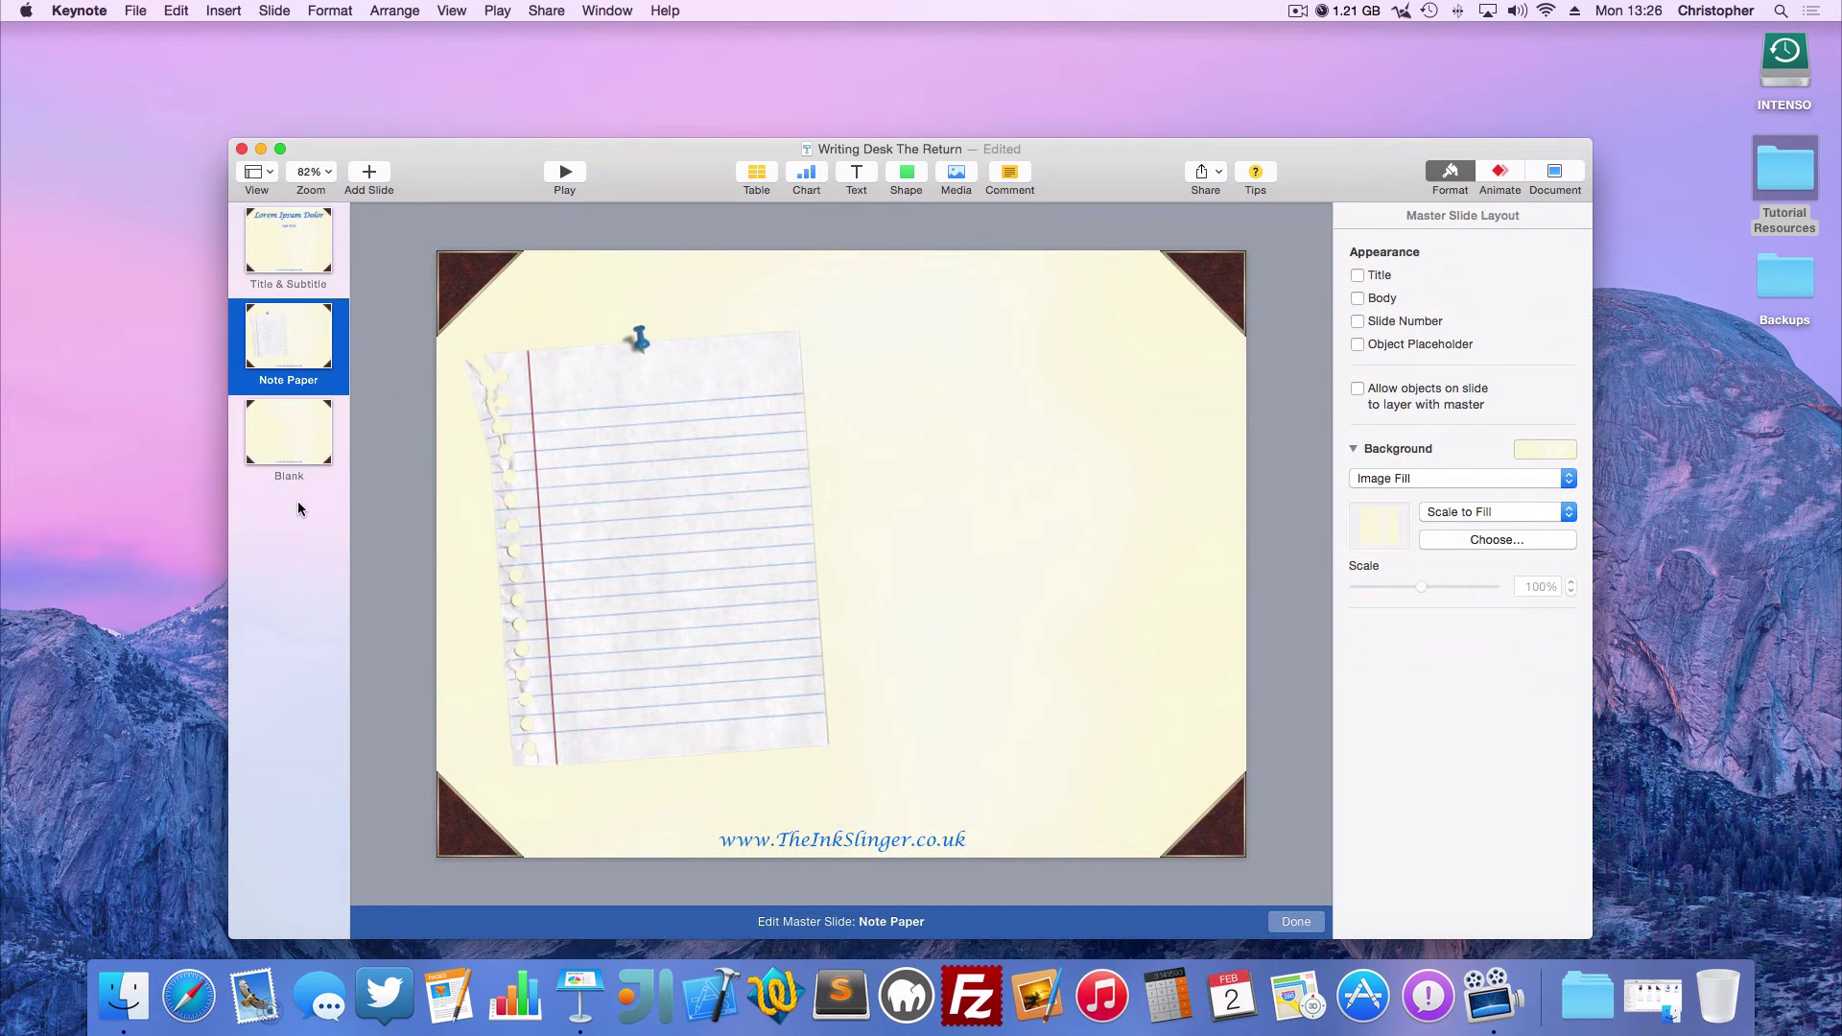
right_click(296, 444)
left_click(343, 557)
left_click_drag(296, 547, 302, 446)
double_click(288, 477)
type("N")
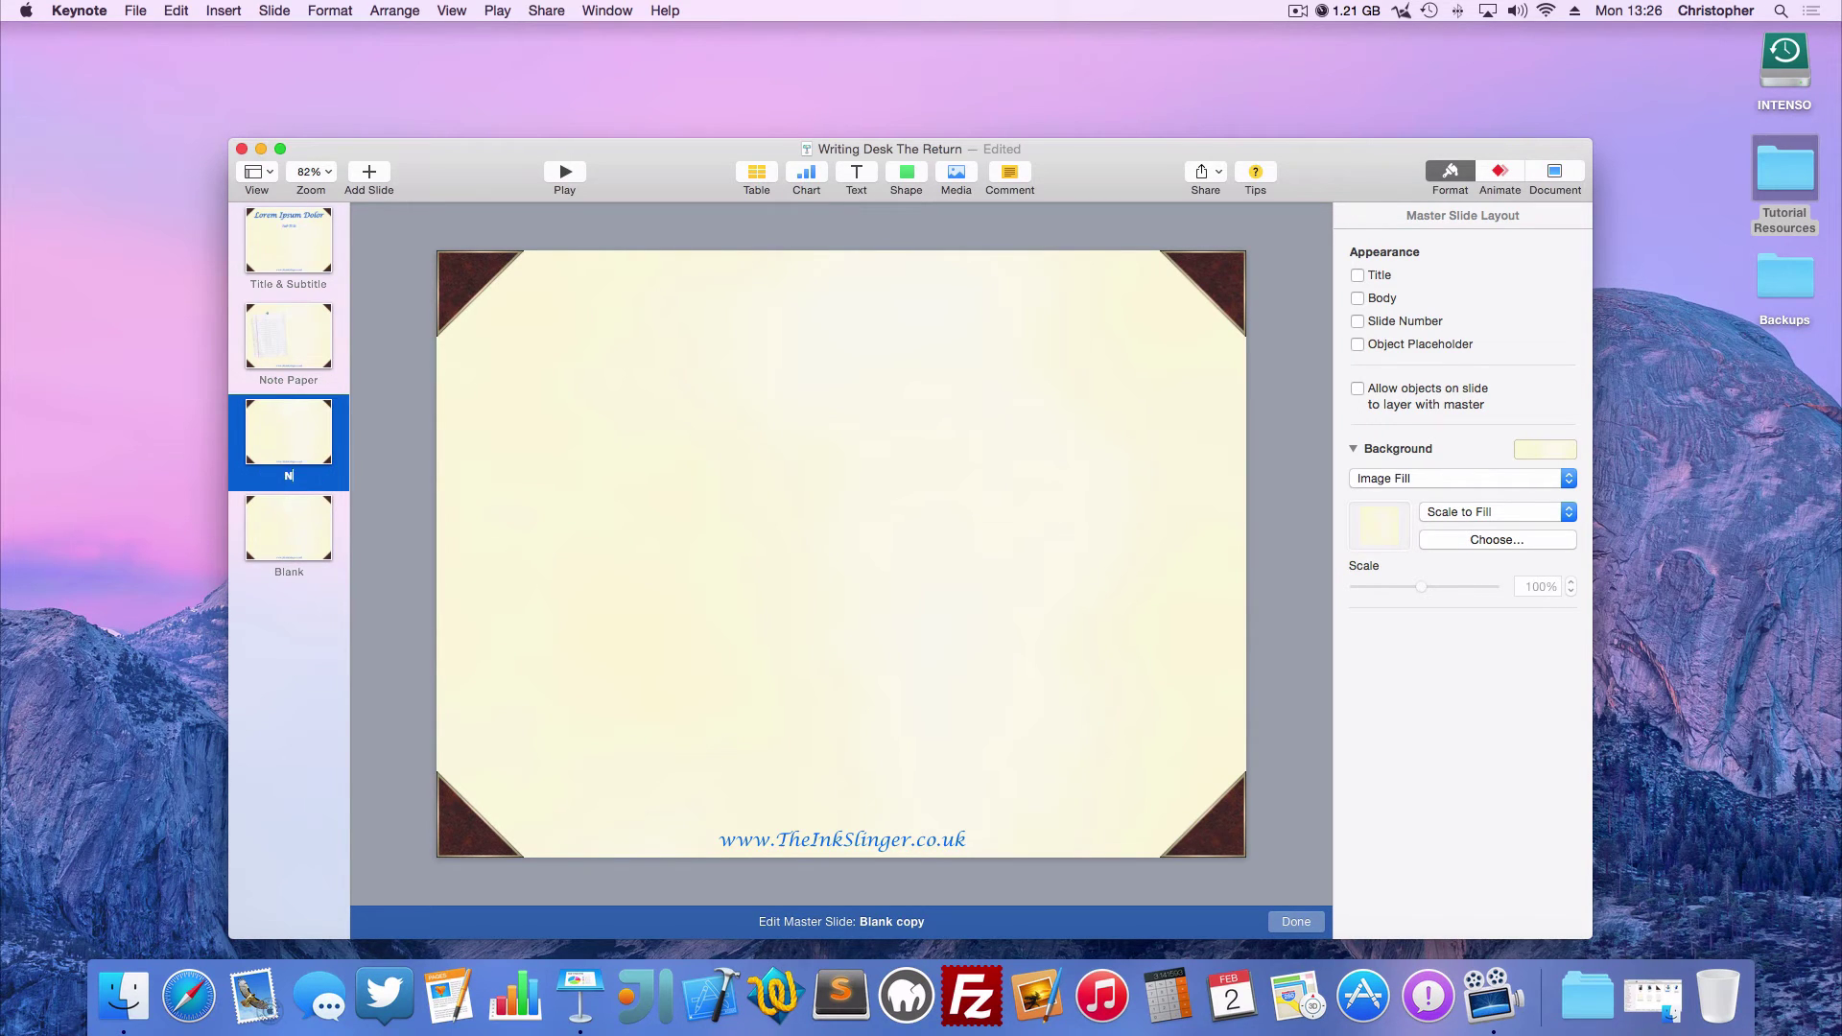
type("ote Paper Small")
key("Return")
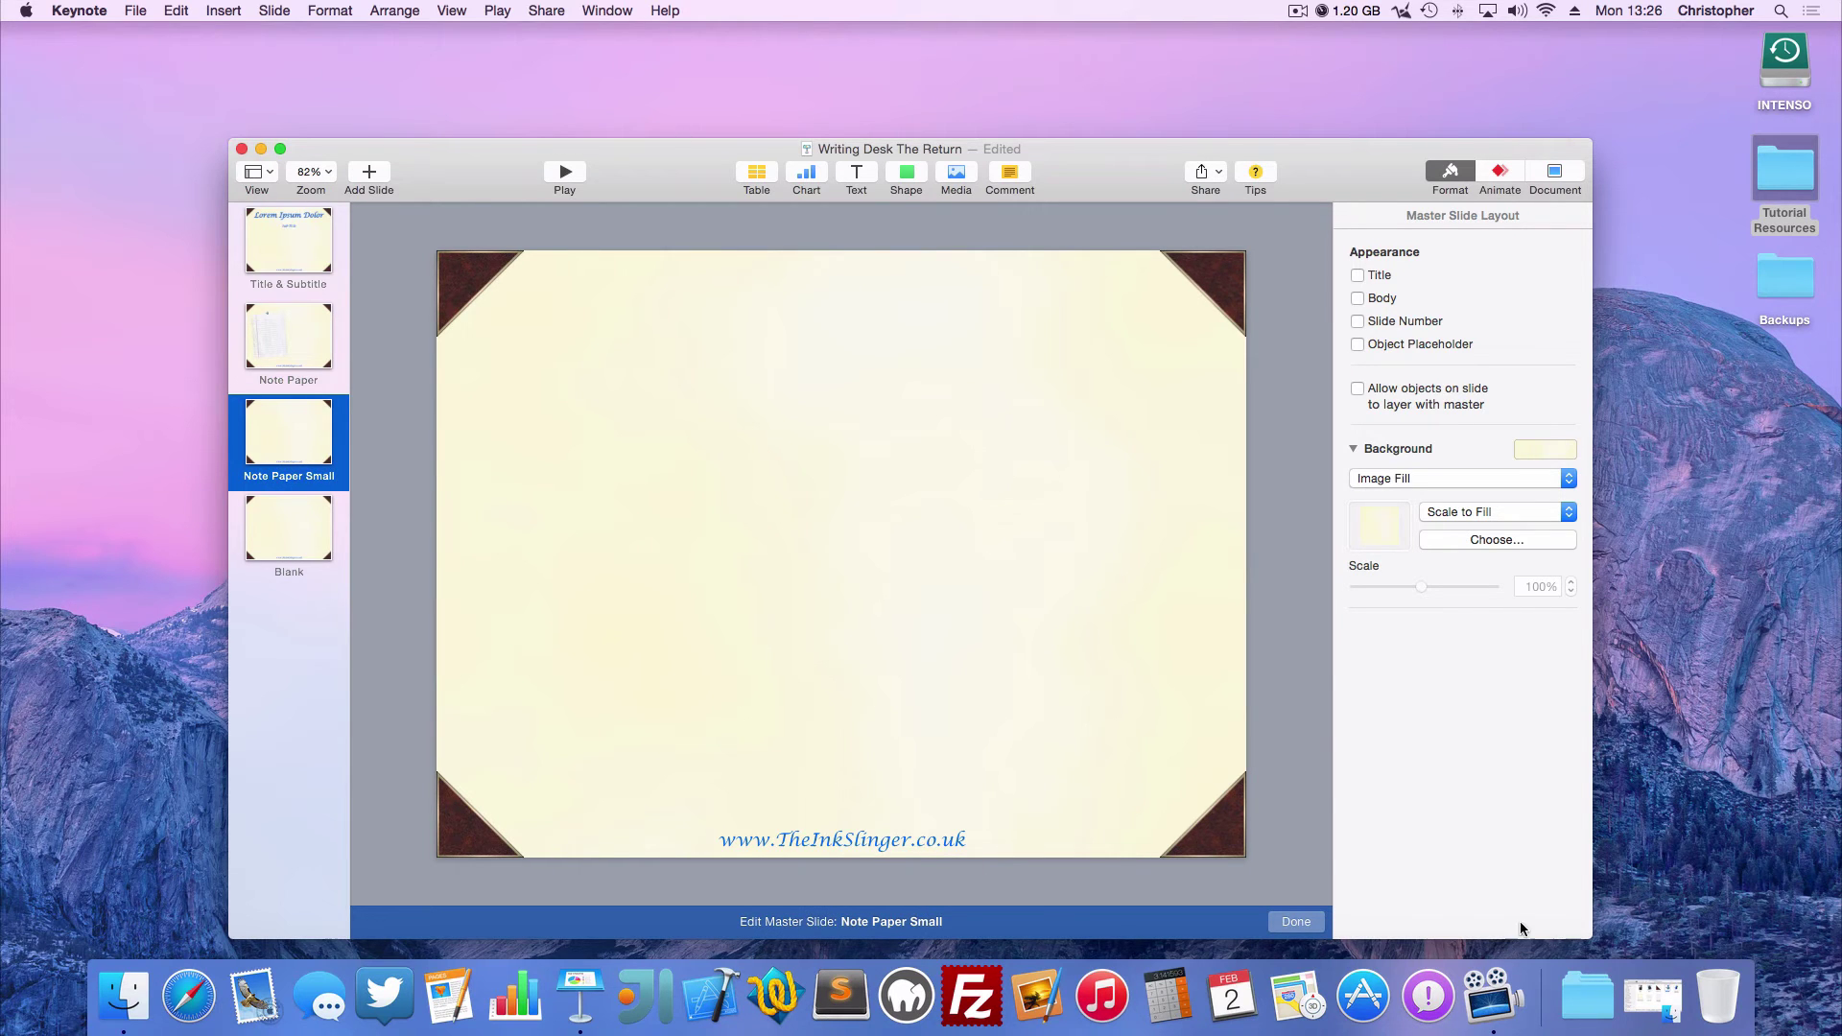
Place the Scrap Paper and Drawing Pin Cartoon images from Tutorial Resources onto the master
left_click(1642, 1005)
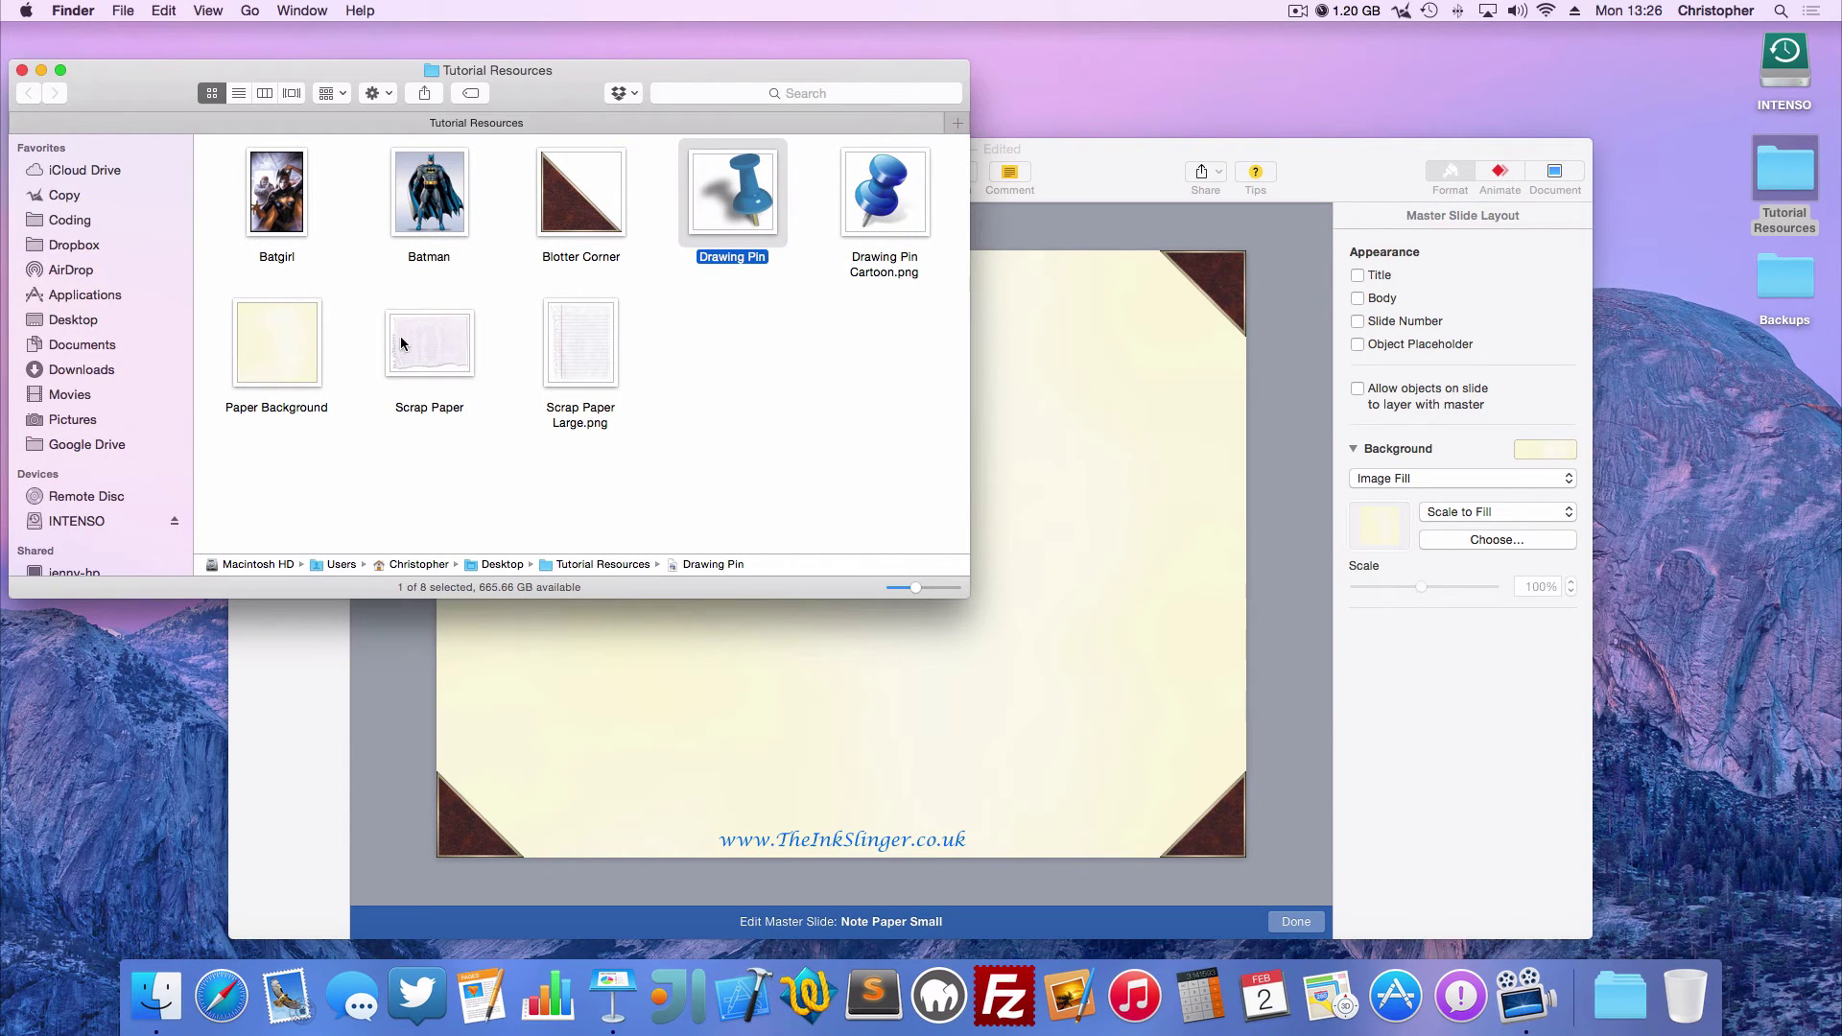
key("s")
left_click_drag(429, 343, 792, 694)
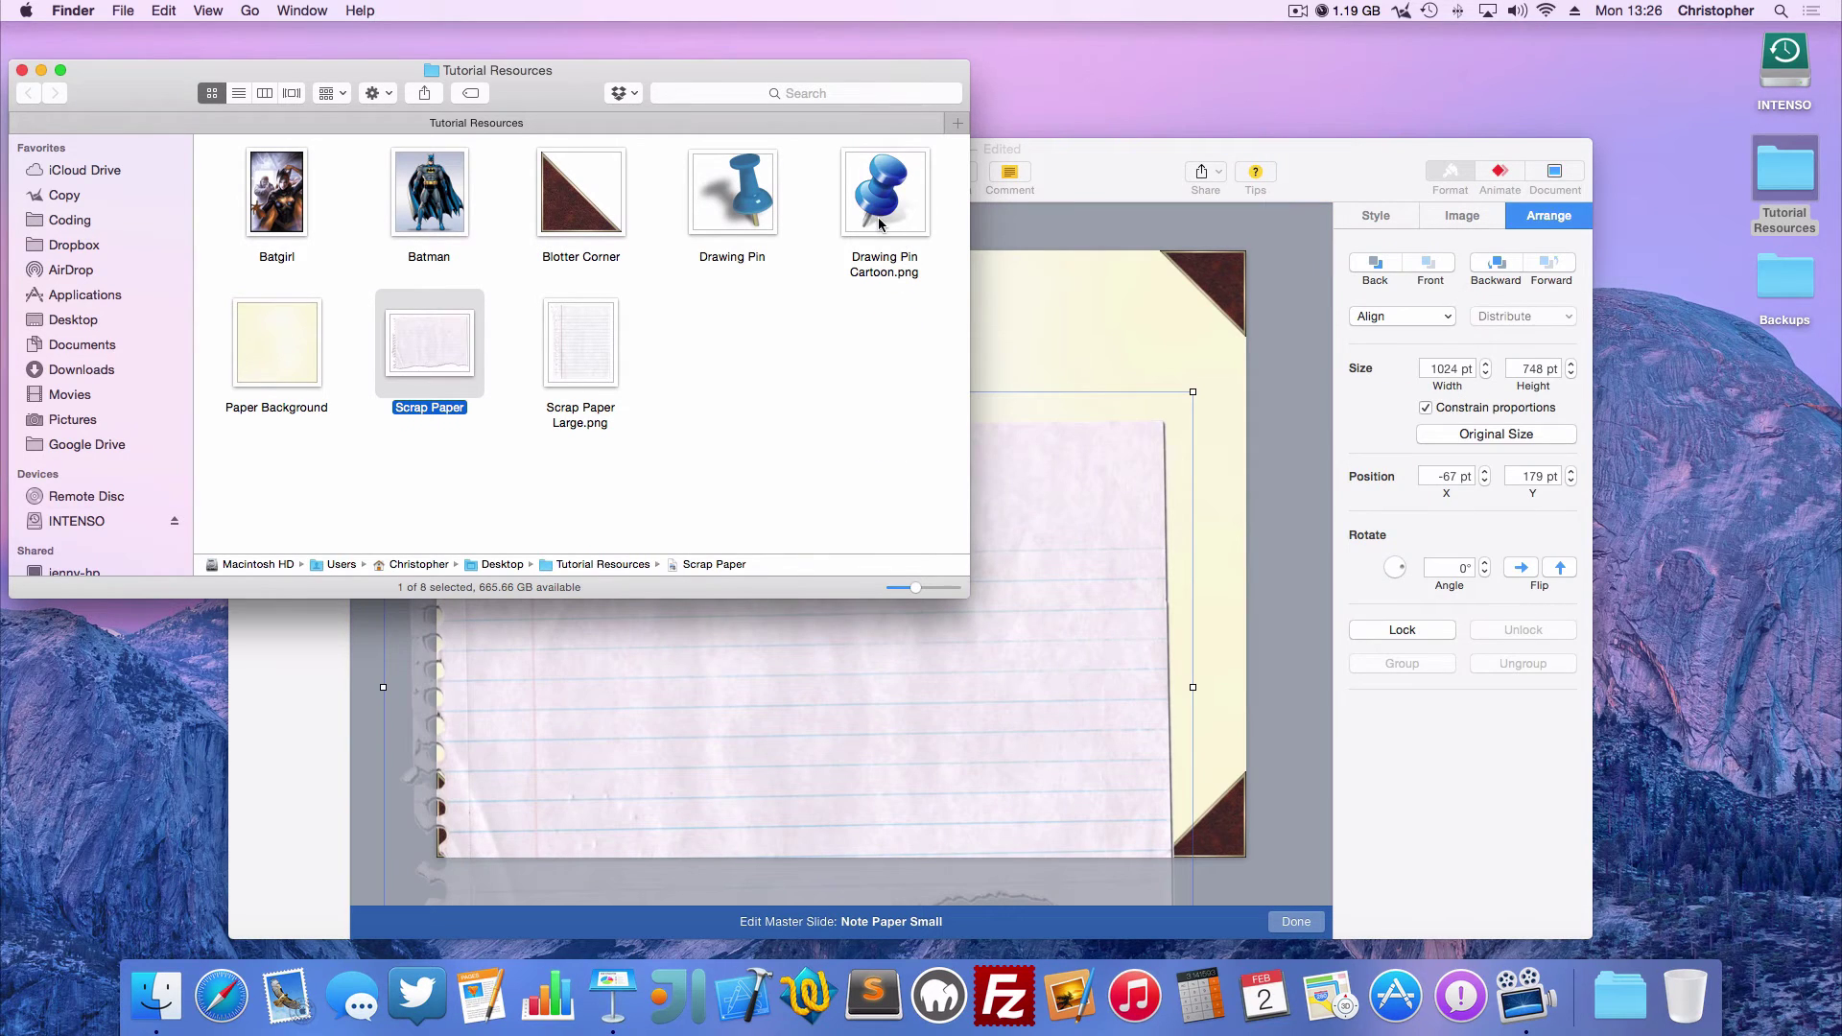
mouse_move(878, 218)
left_mouse_down()
mouse_move(1060, 484)
mouse_move(1004, 344)
left_mouse_up()
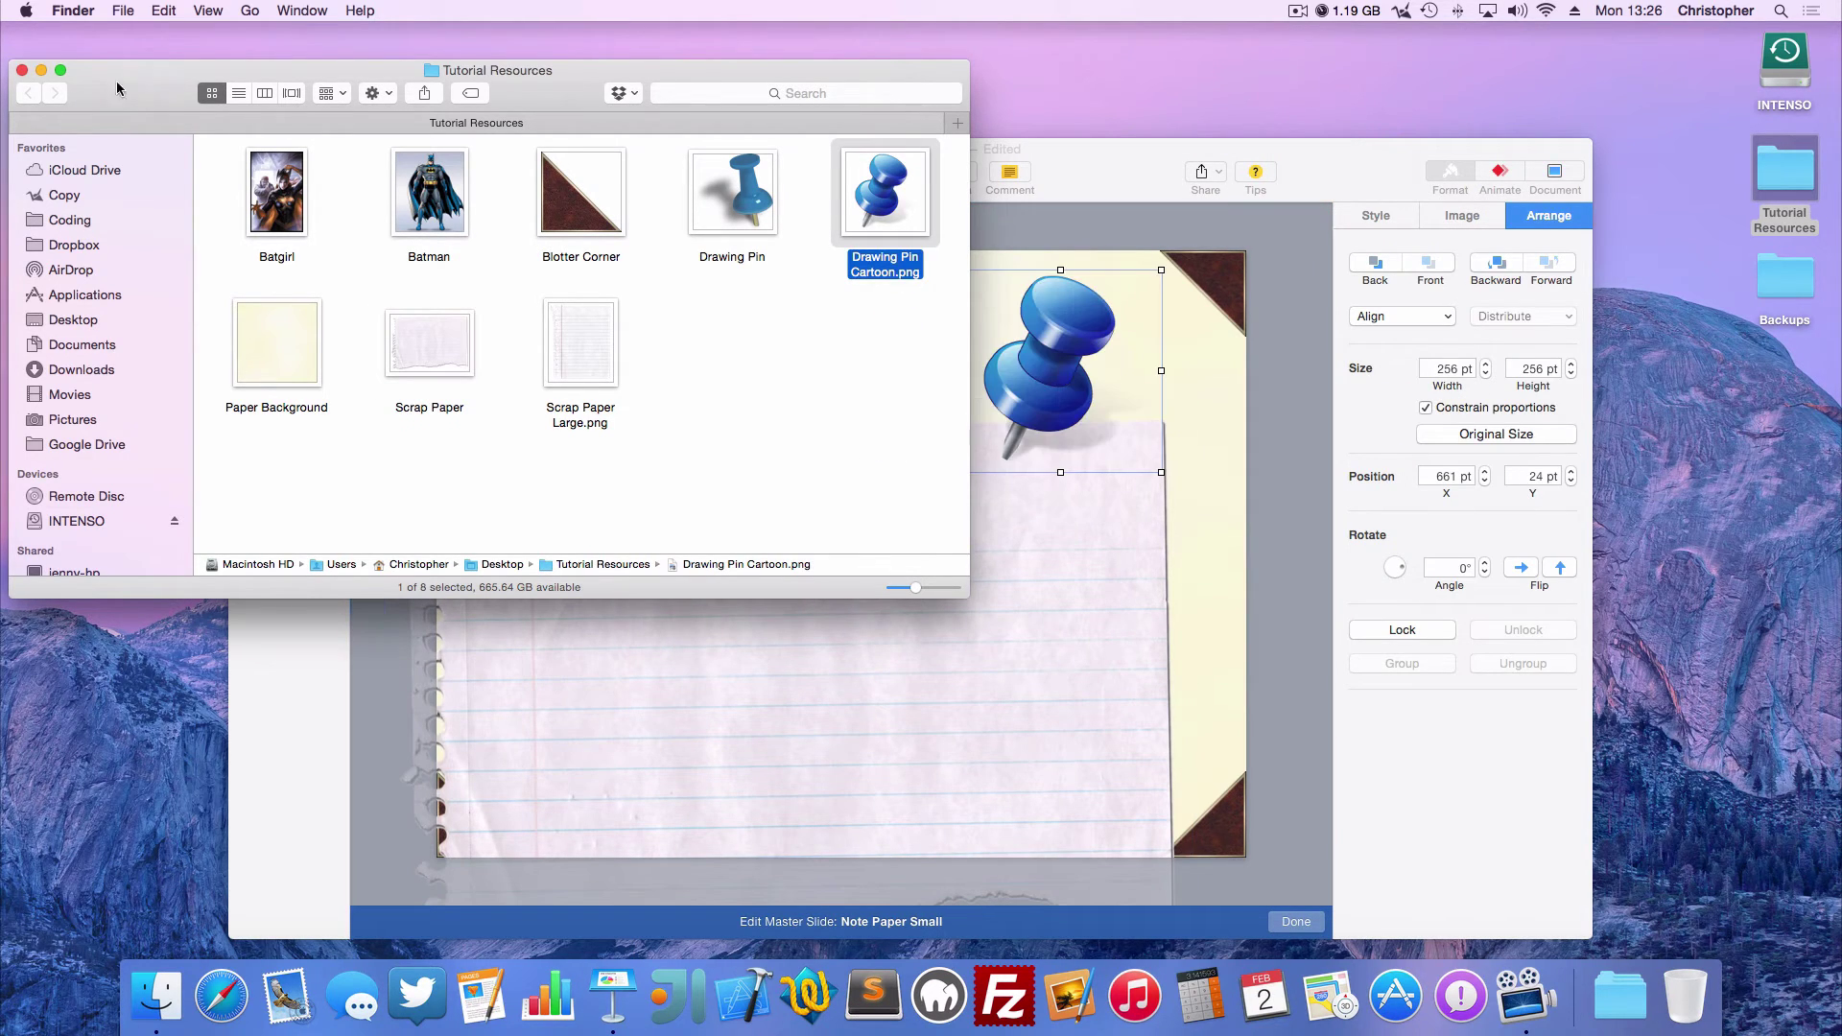
left_click(40, 70)
Shrink the scrap paper, move it to the upper right and tilt it to 358°
left_click_drag(802, 640, 735, 527)
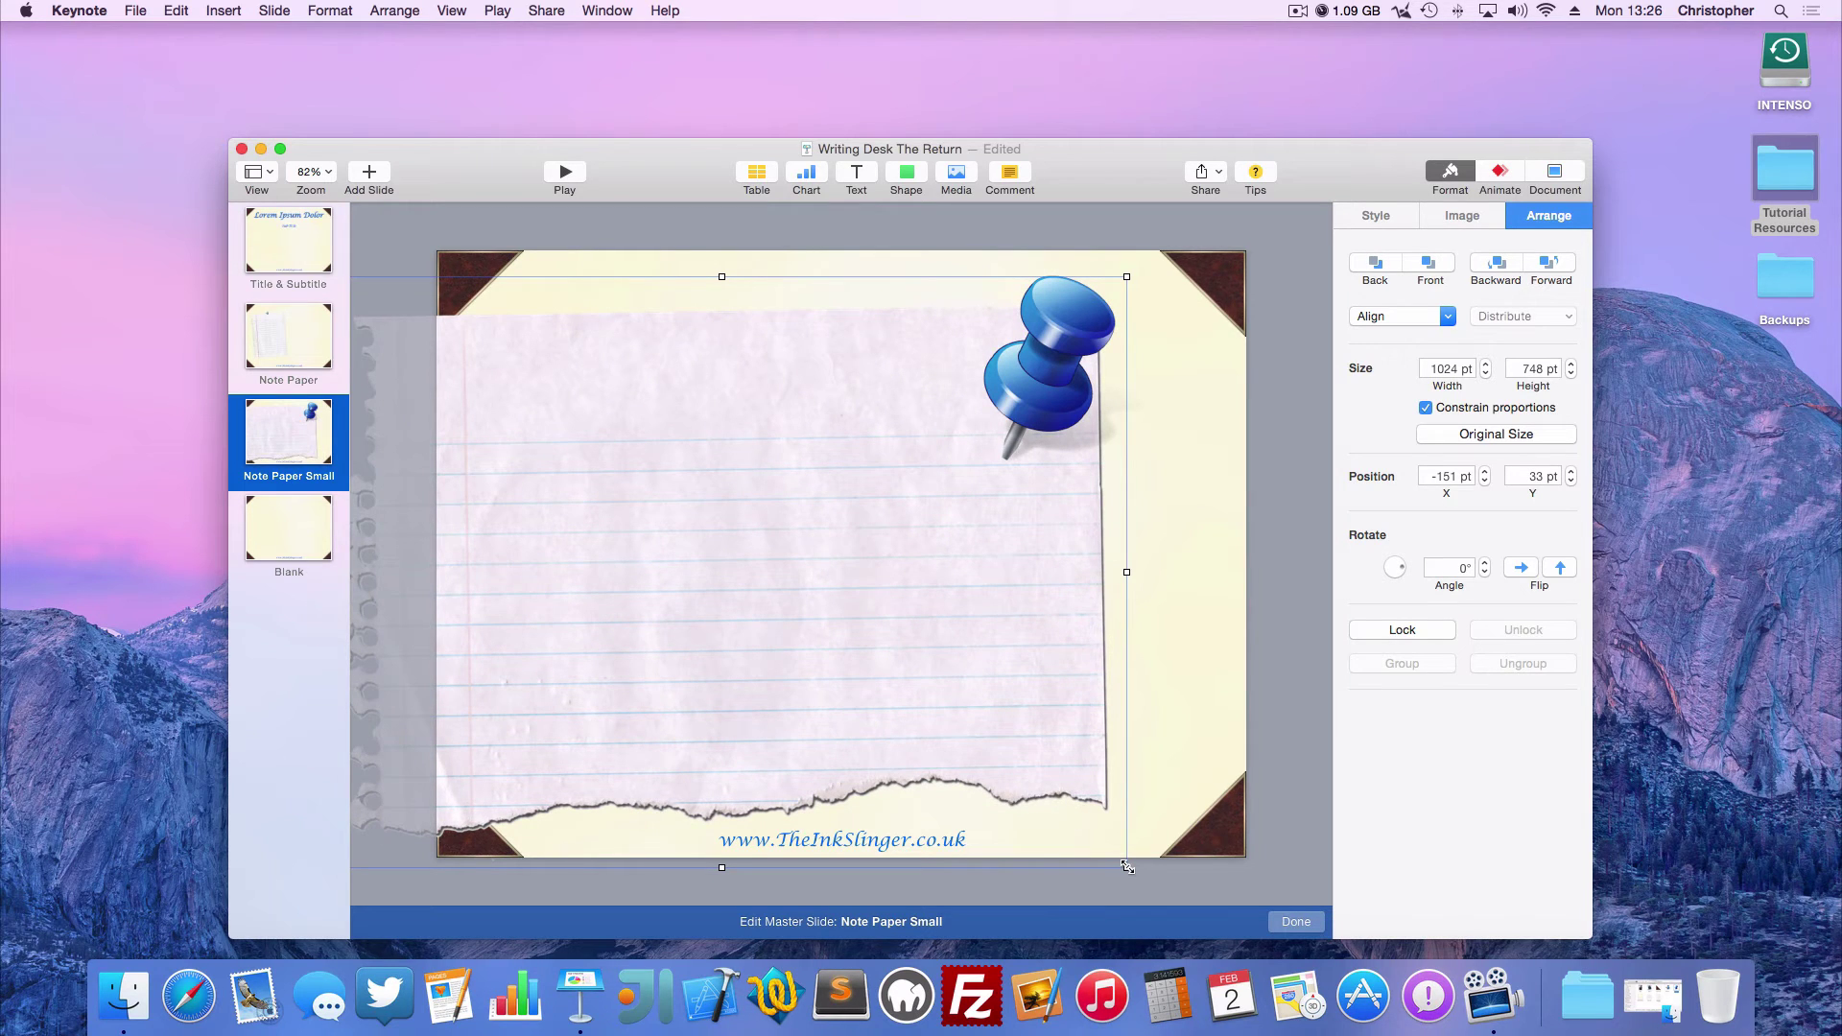
left_click_drag(1127, 866, 656, 526)
left_click_drag(585, 428, 1061, 470)
left_click_drag(1131, 568, 1172, 599)
left_click_drag(1114, 493, 1166, 505)
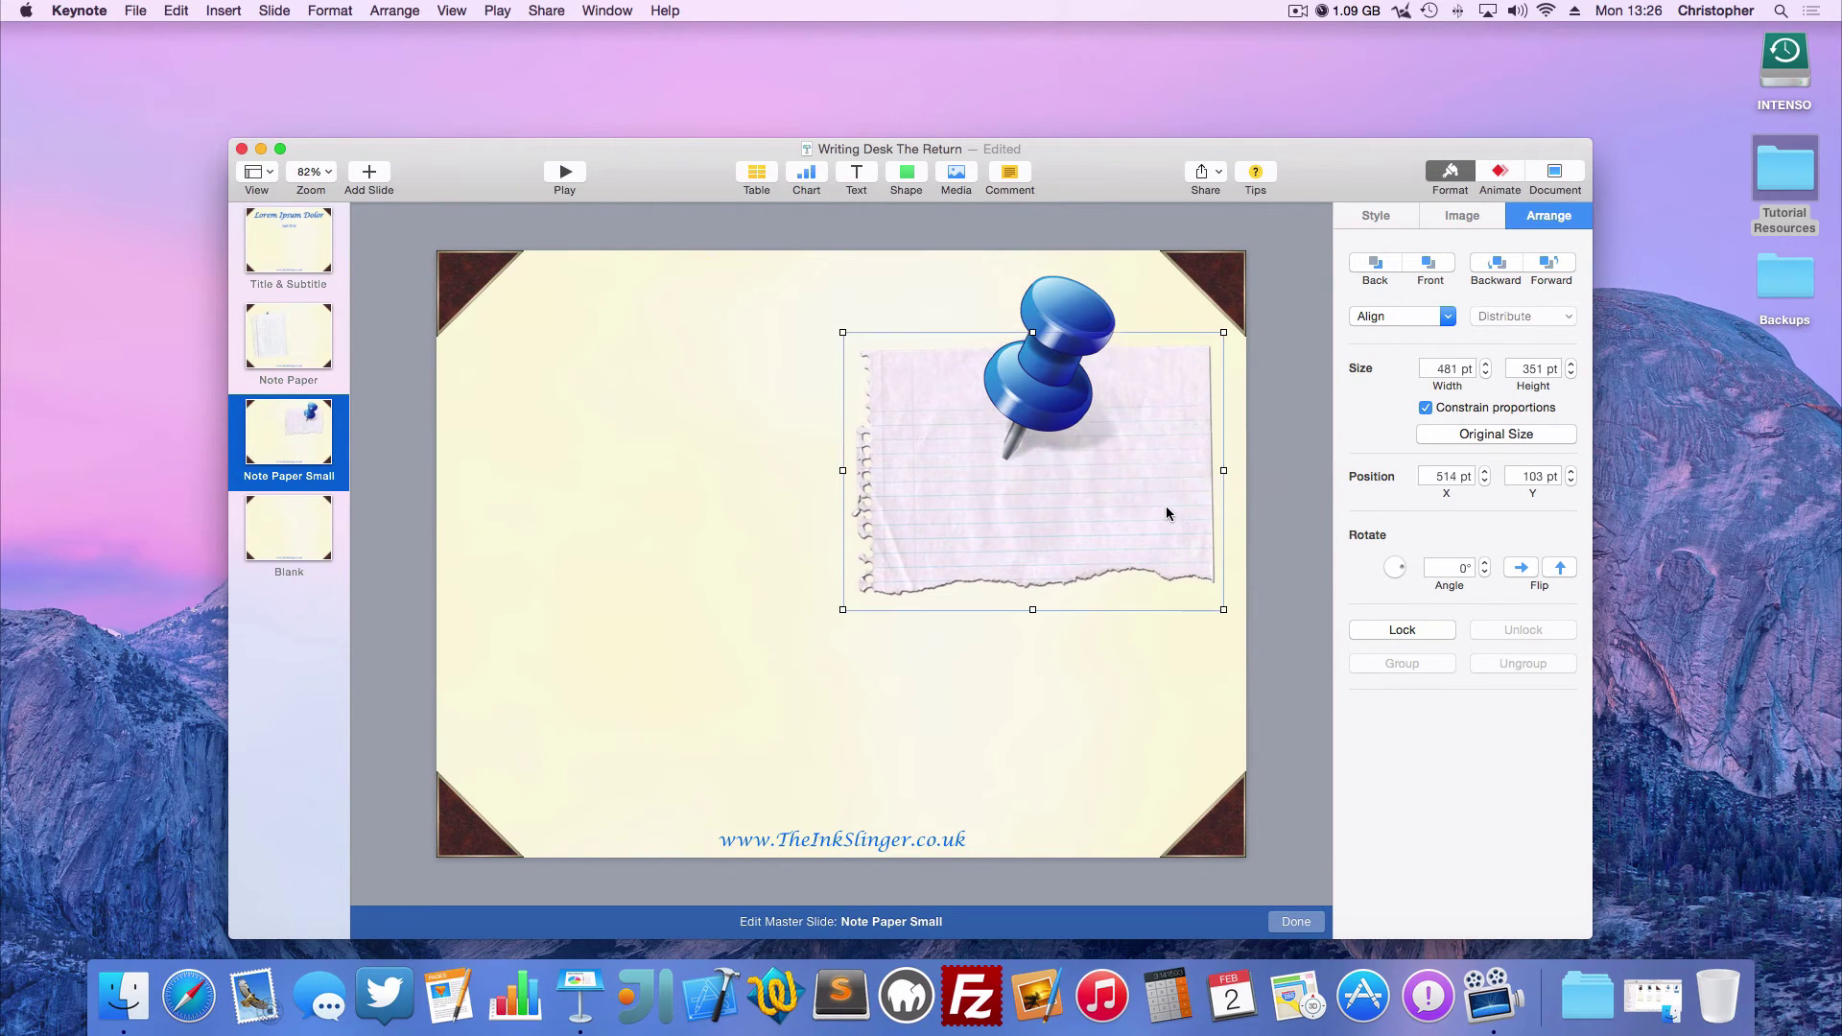
left_click(1485, 573)
left_click(1485, 574)
left_click(1485, 573)
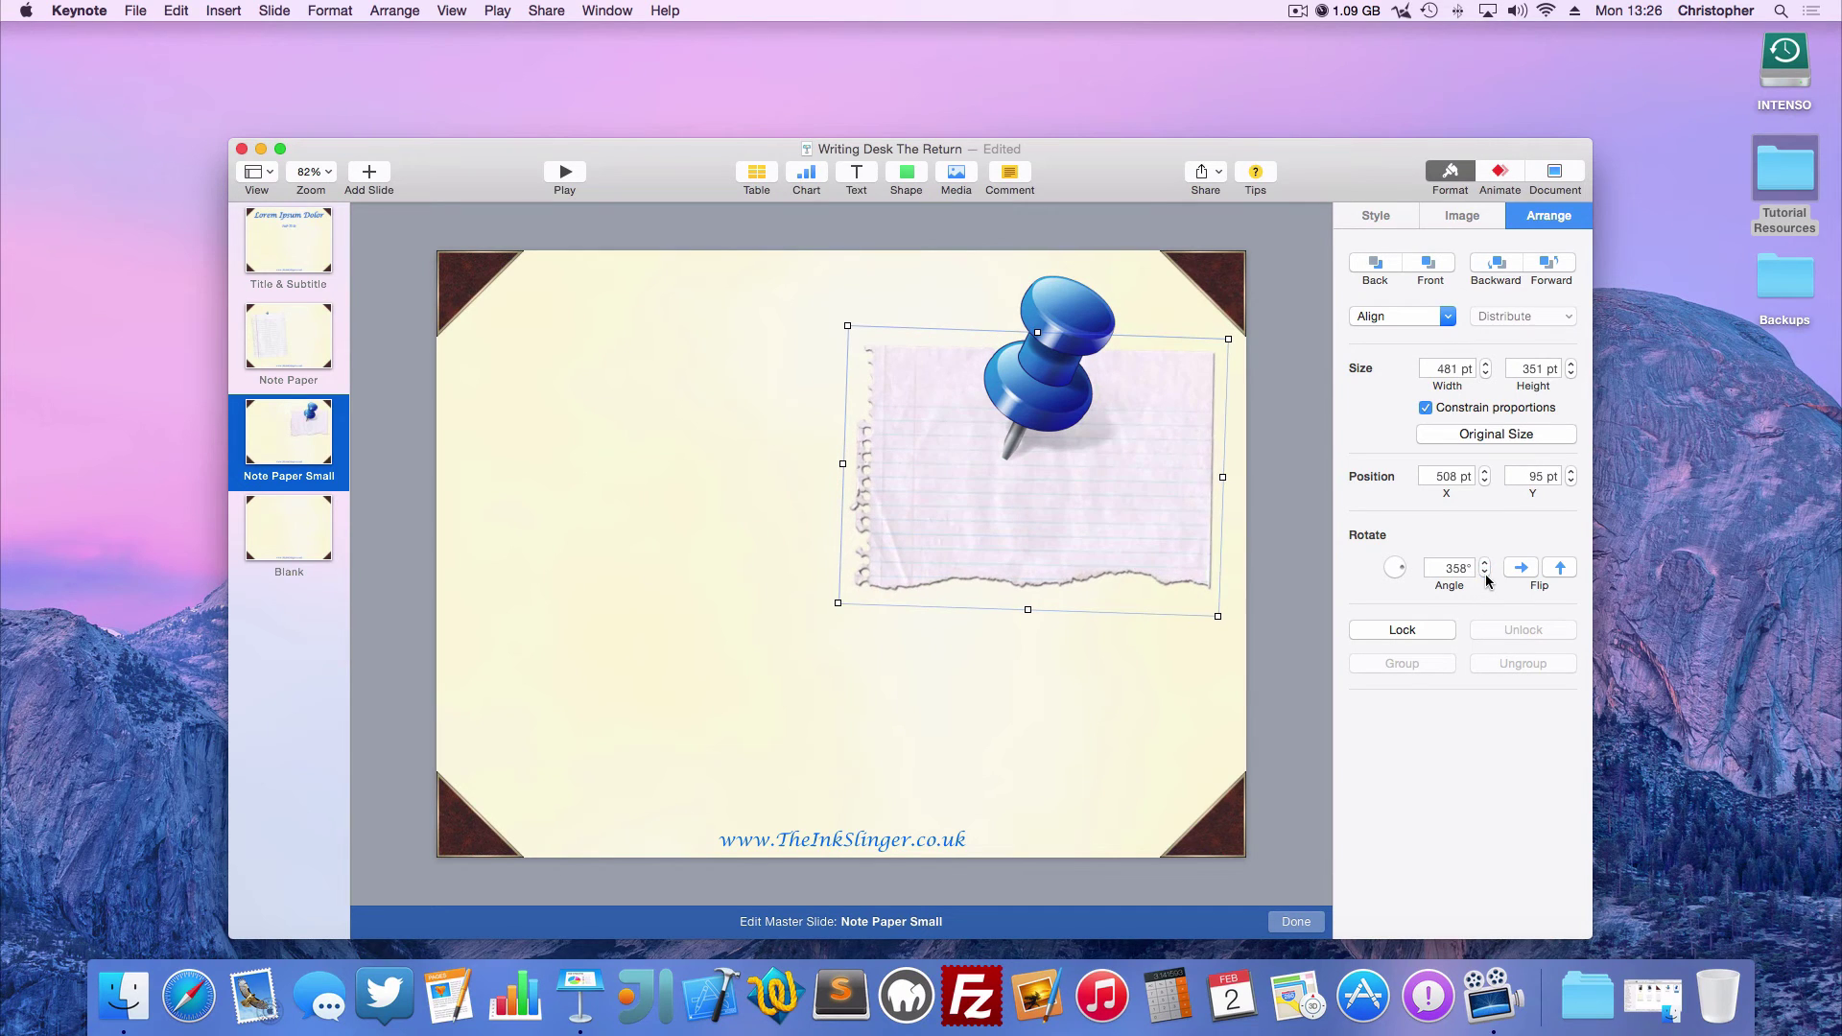
left_click(1487, 576)
left_click(1487, 576)
Shrink the pushpin to about 47 pt on top of the paper
left_click(1012, 382)
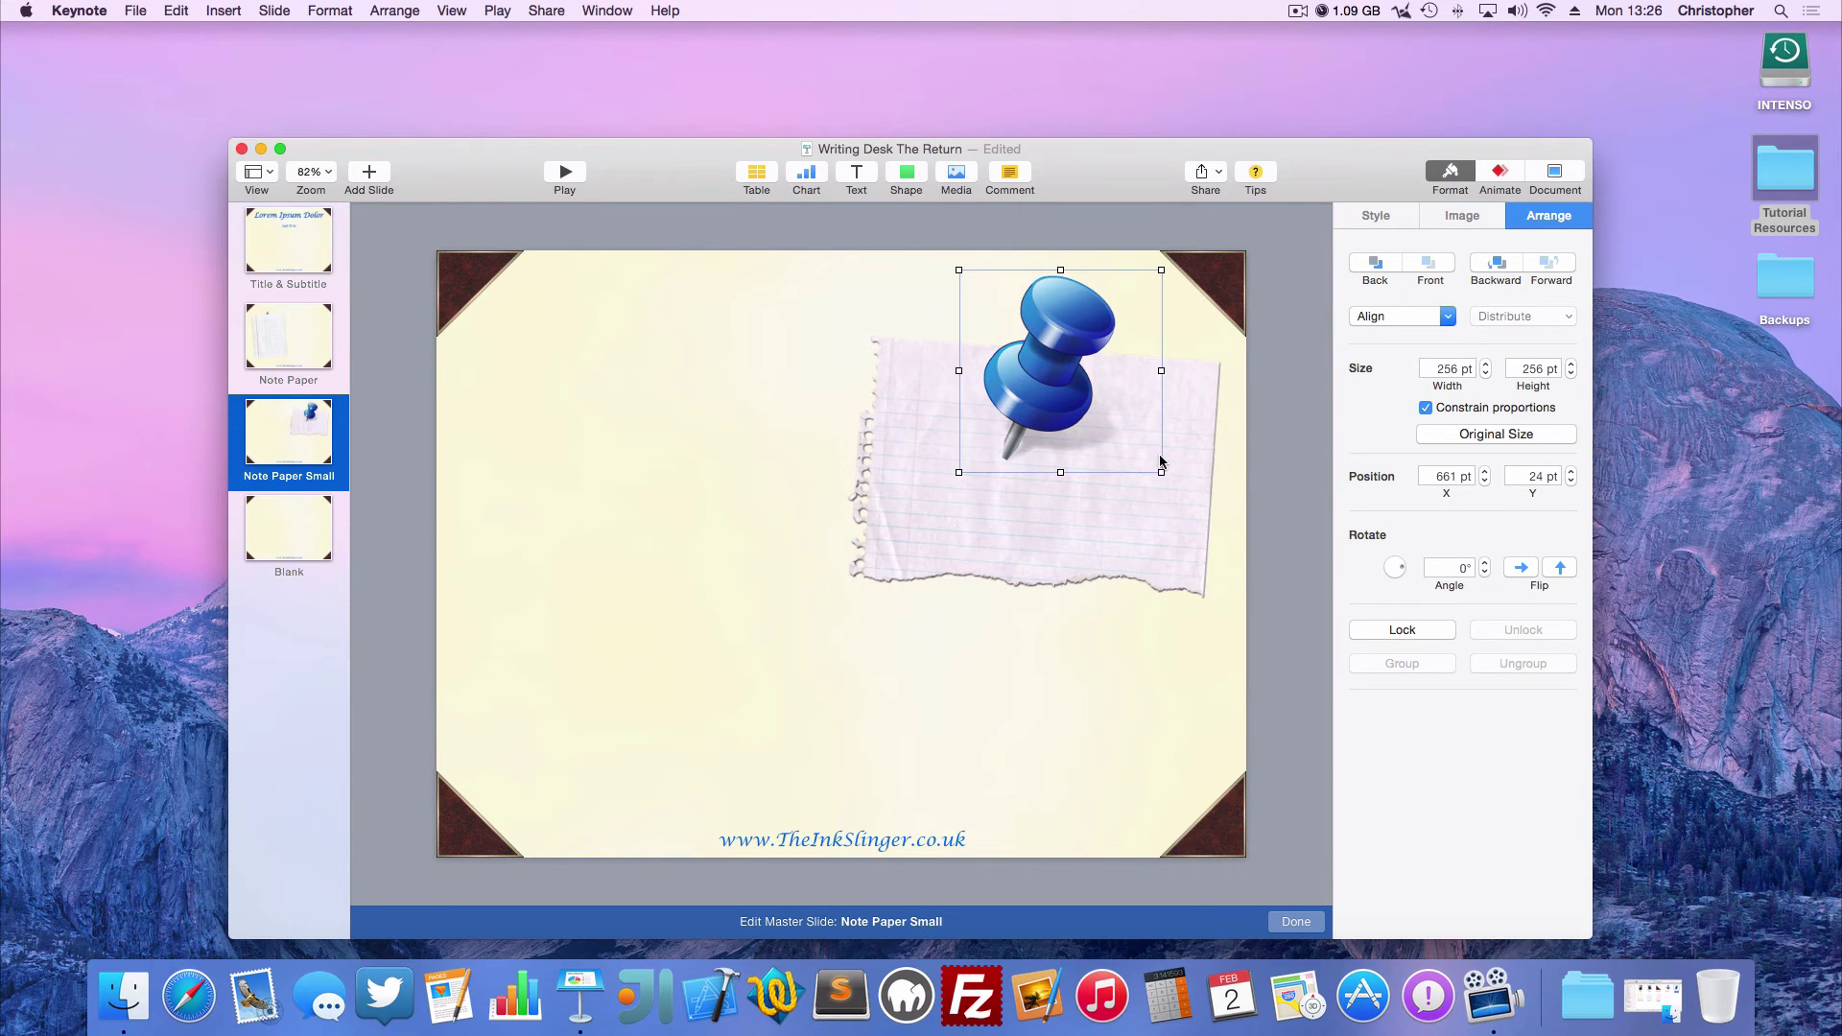
left_click_drag(1161, 470, 1056, 347)
left_click(687, 570)
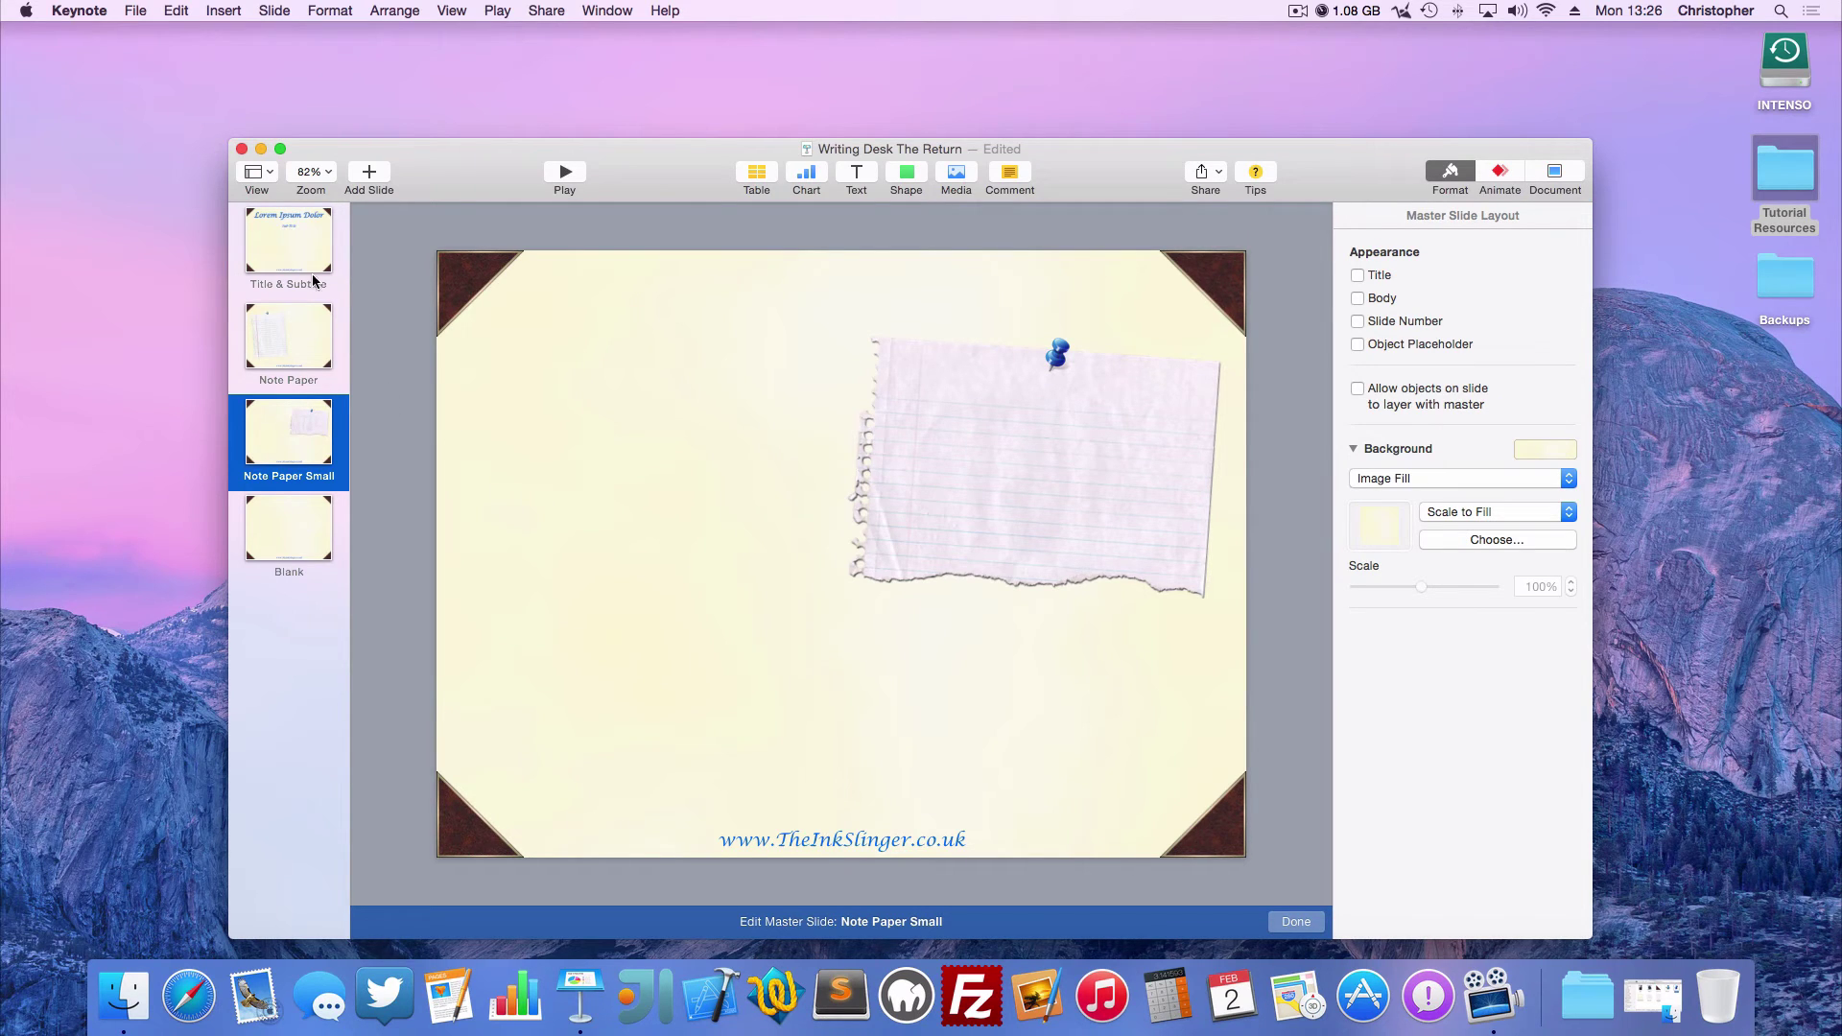
Duplicate the Blank master, move the copy to second place and name it 'Bullets'
right_click(285, 537)
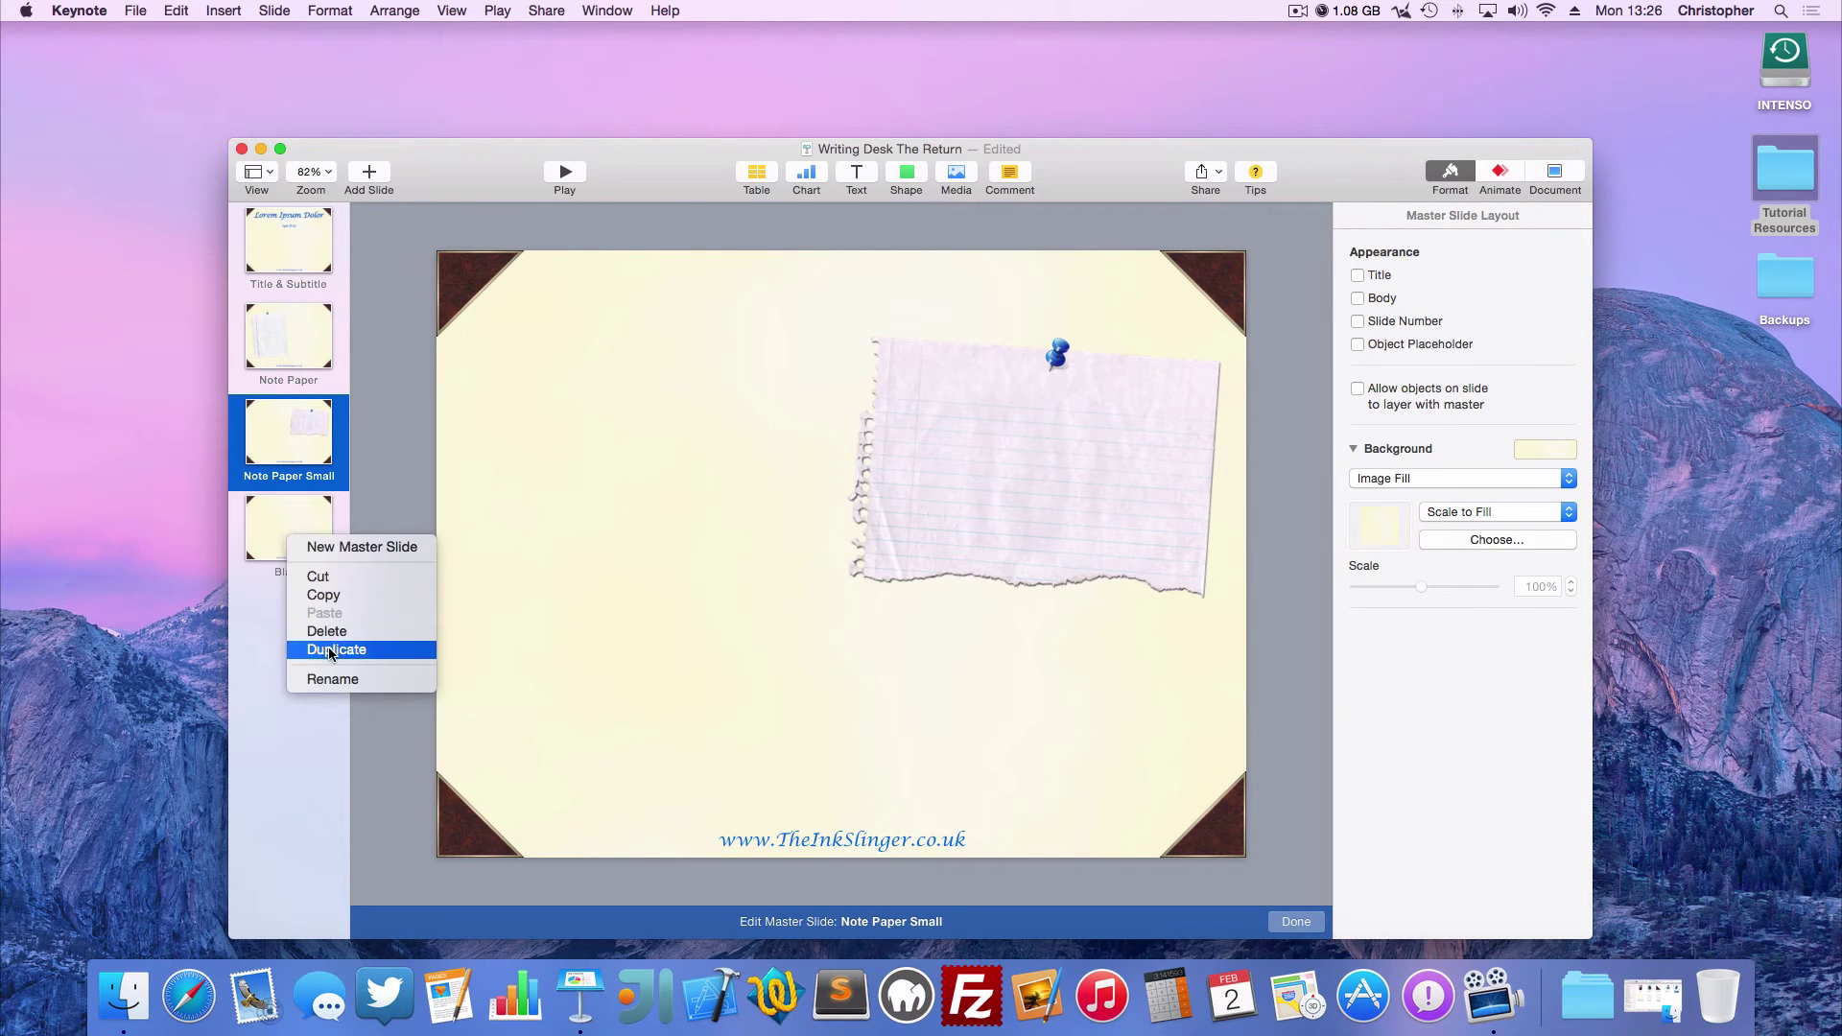
left_click(257, 560)
left_click_drag(287, 617, 290, 332)
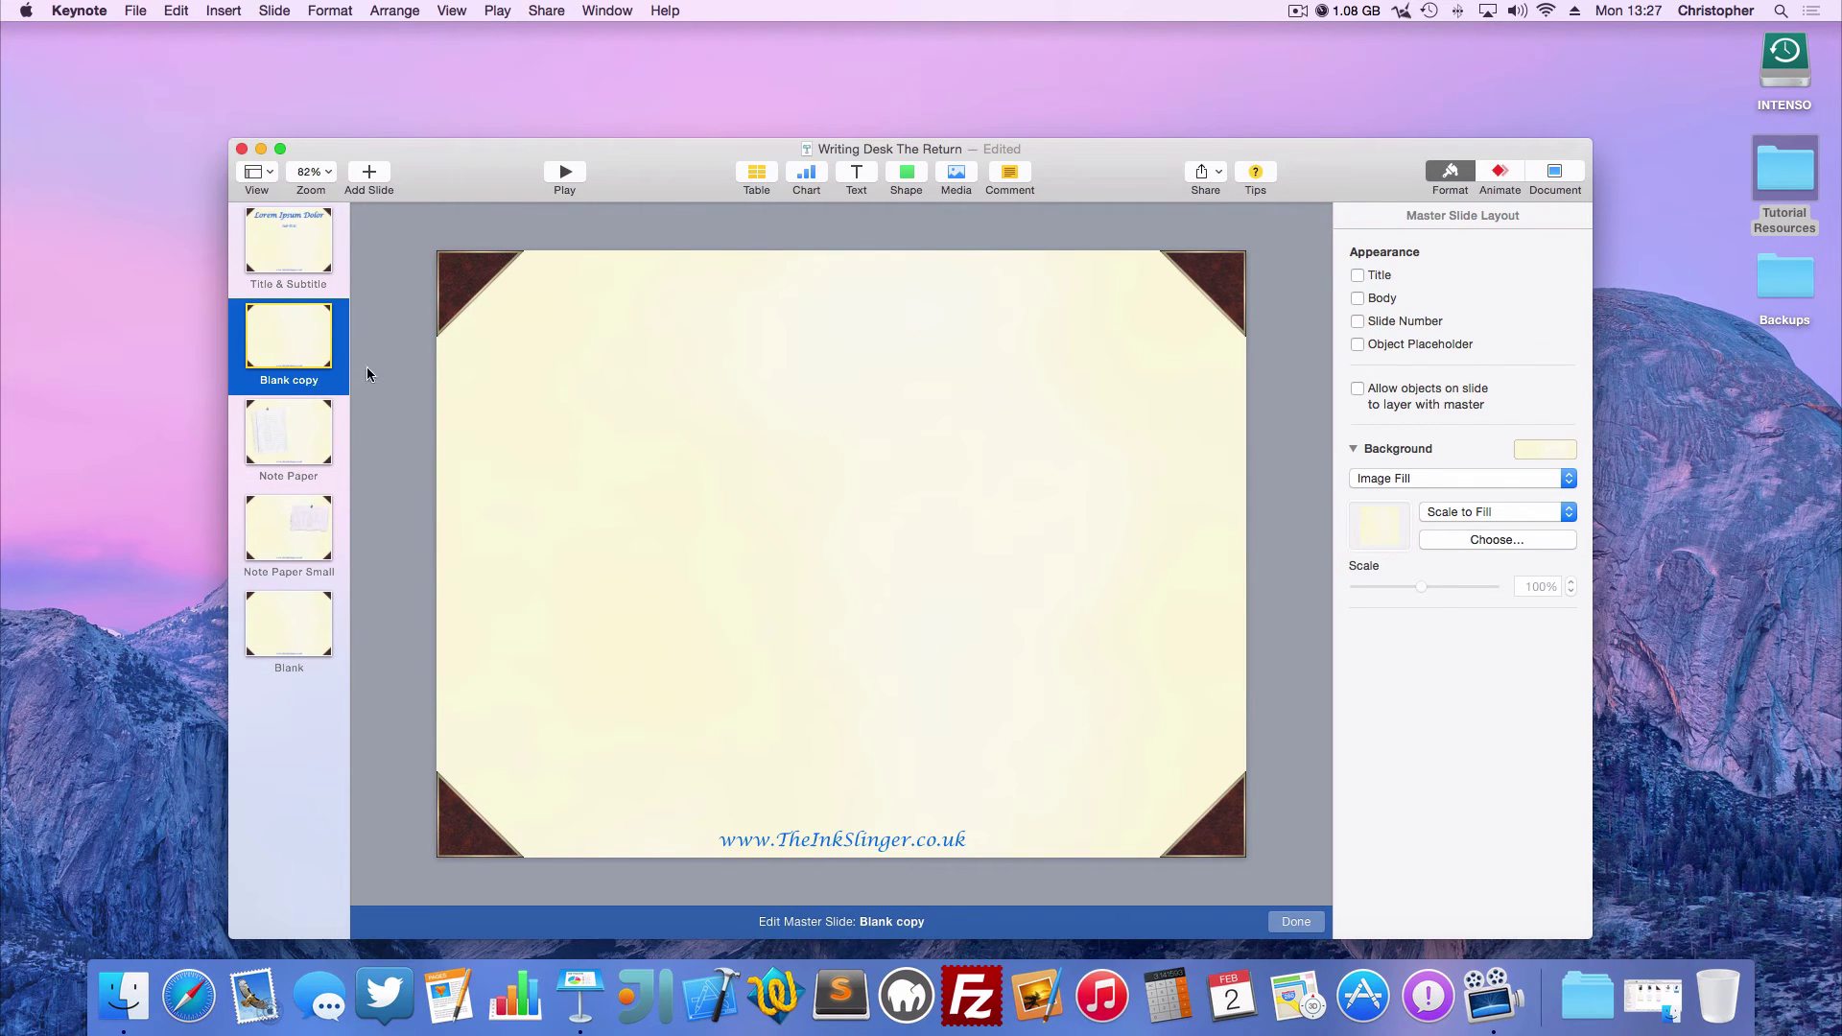
double_click(296, 384)
type("Bullets")
key("Return")
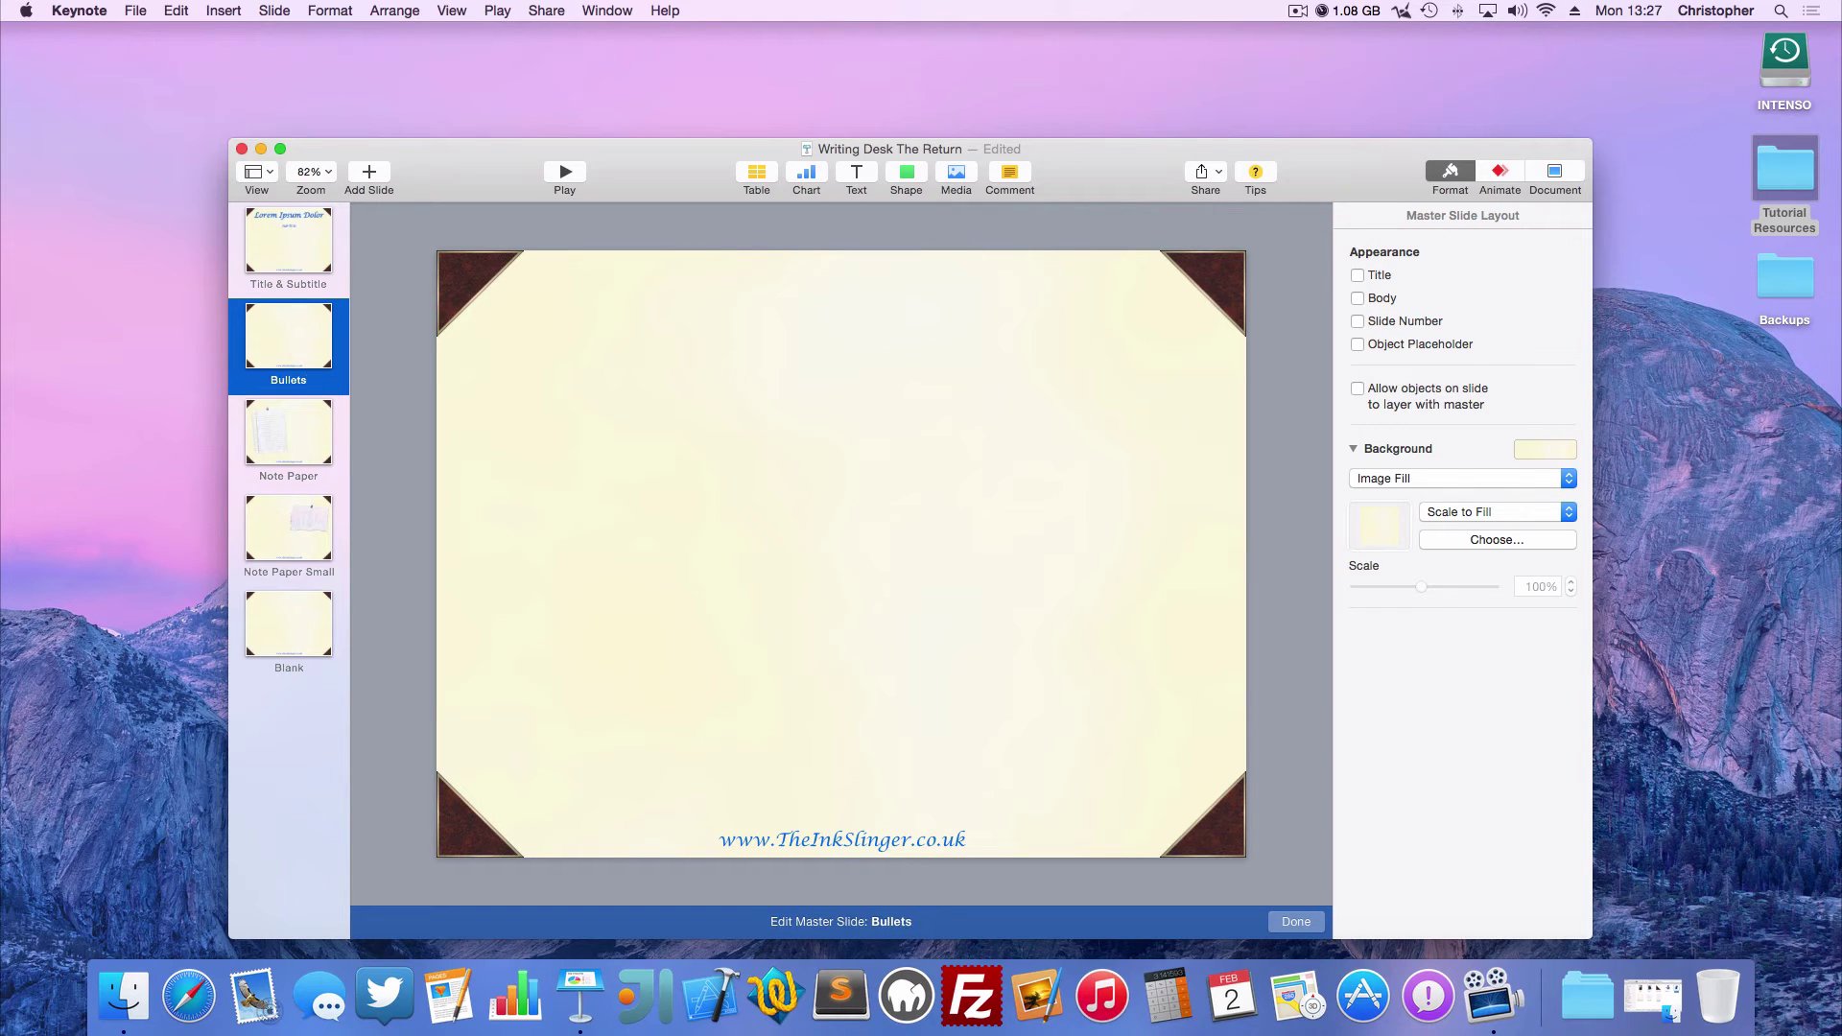
Show body text in blue Lucida Calligraphy and raise the text block slightly
left_click(1358, 298)
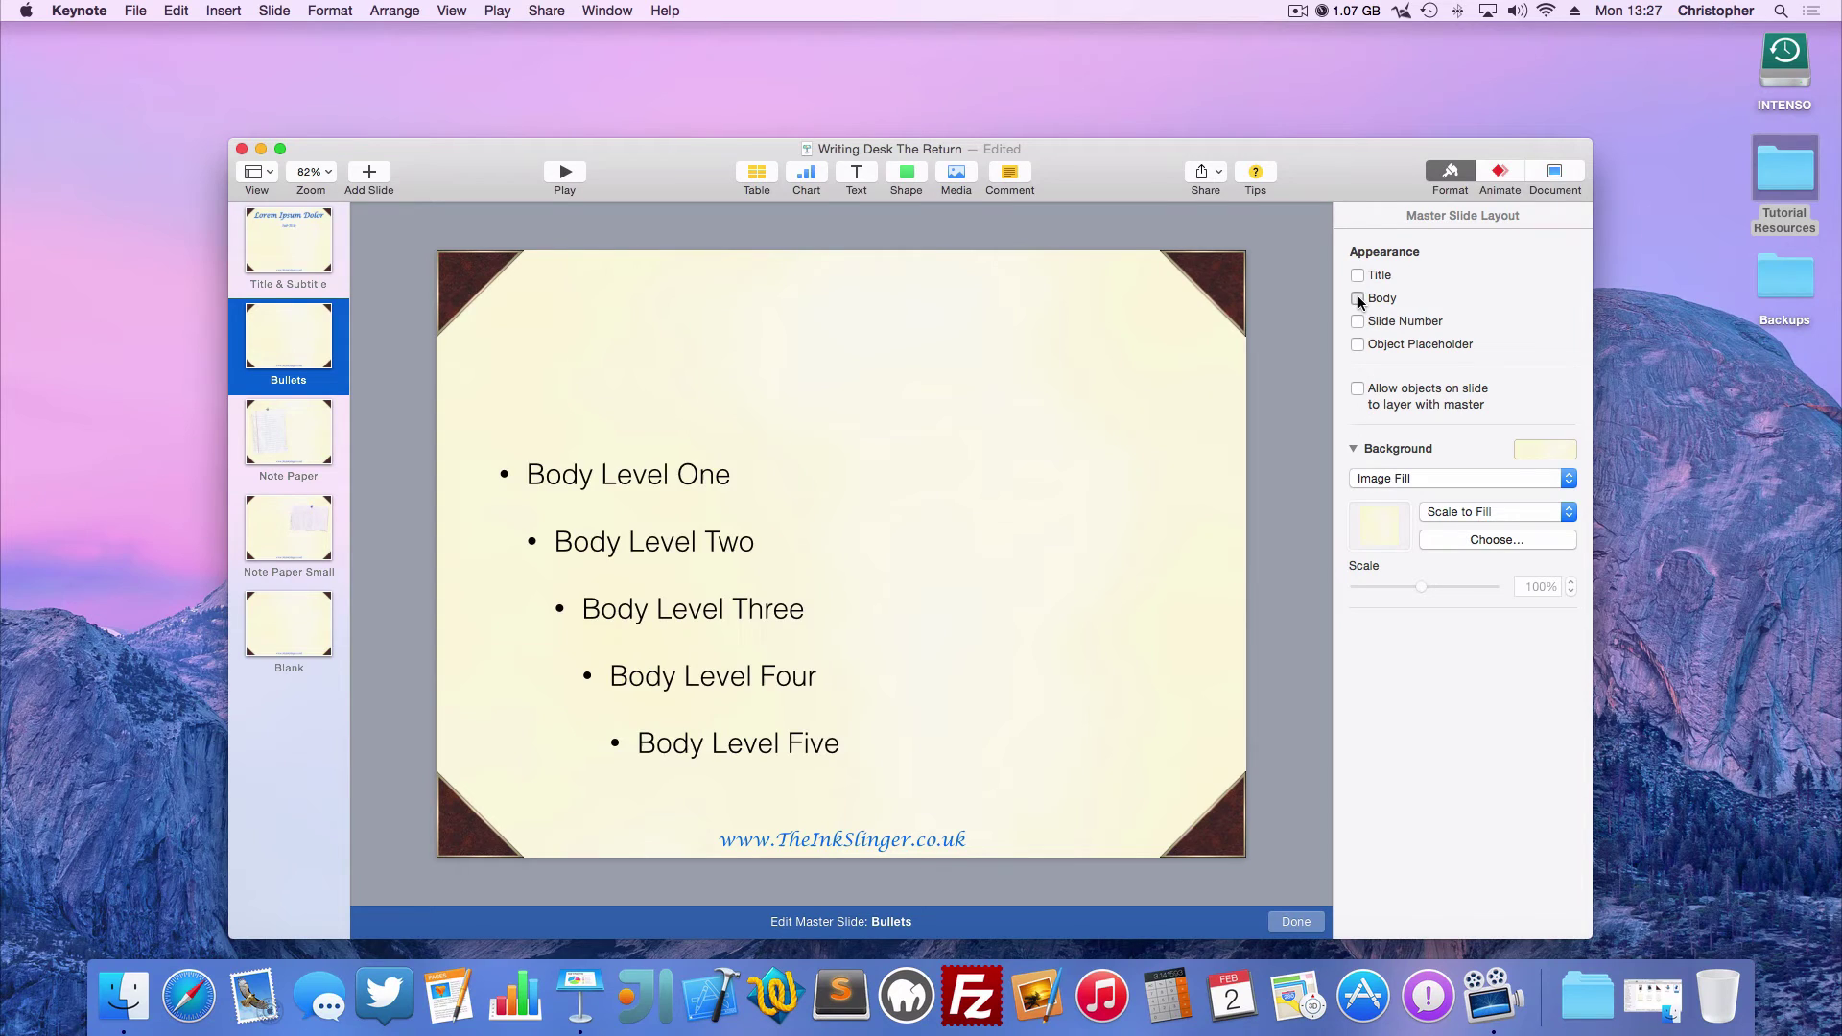
left_click(701, 486)
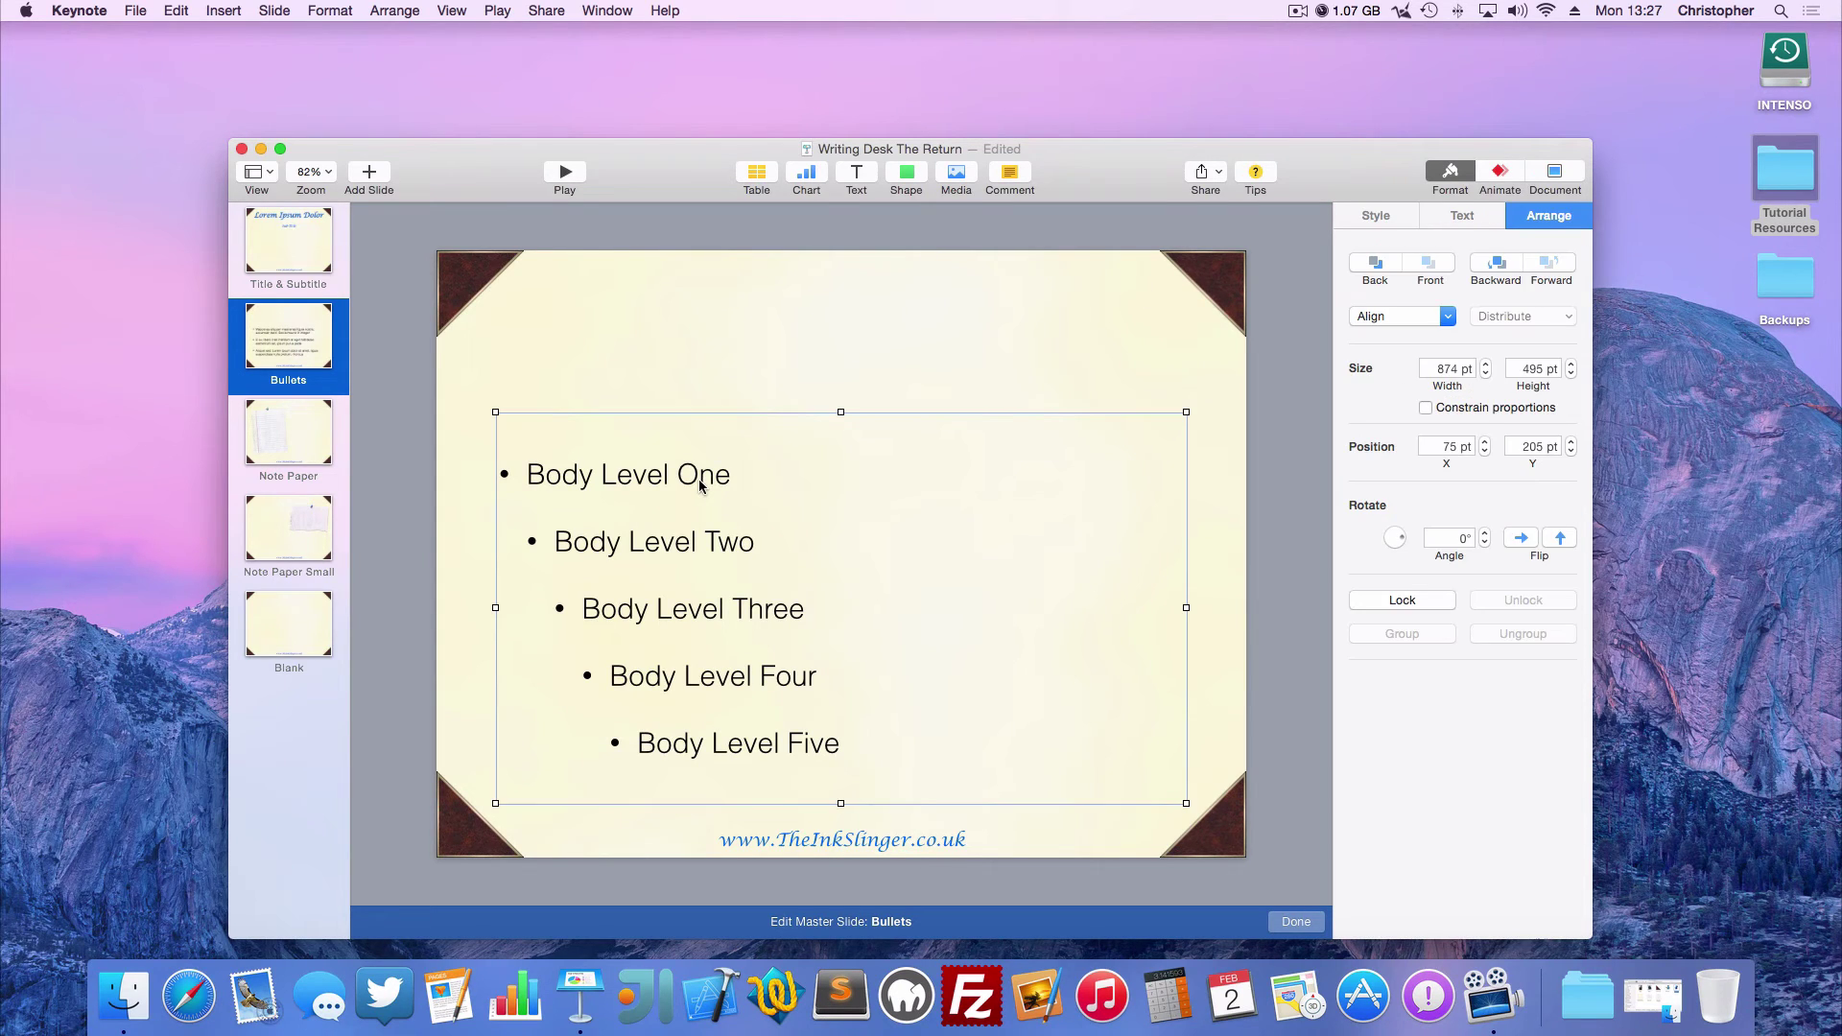
left_click(1464, 214)
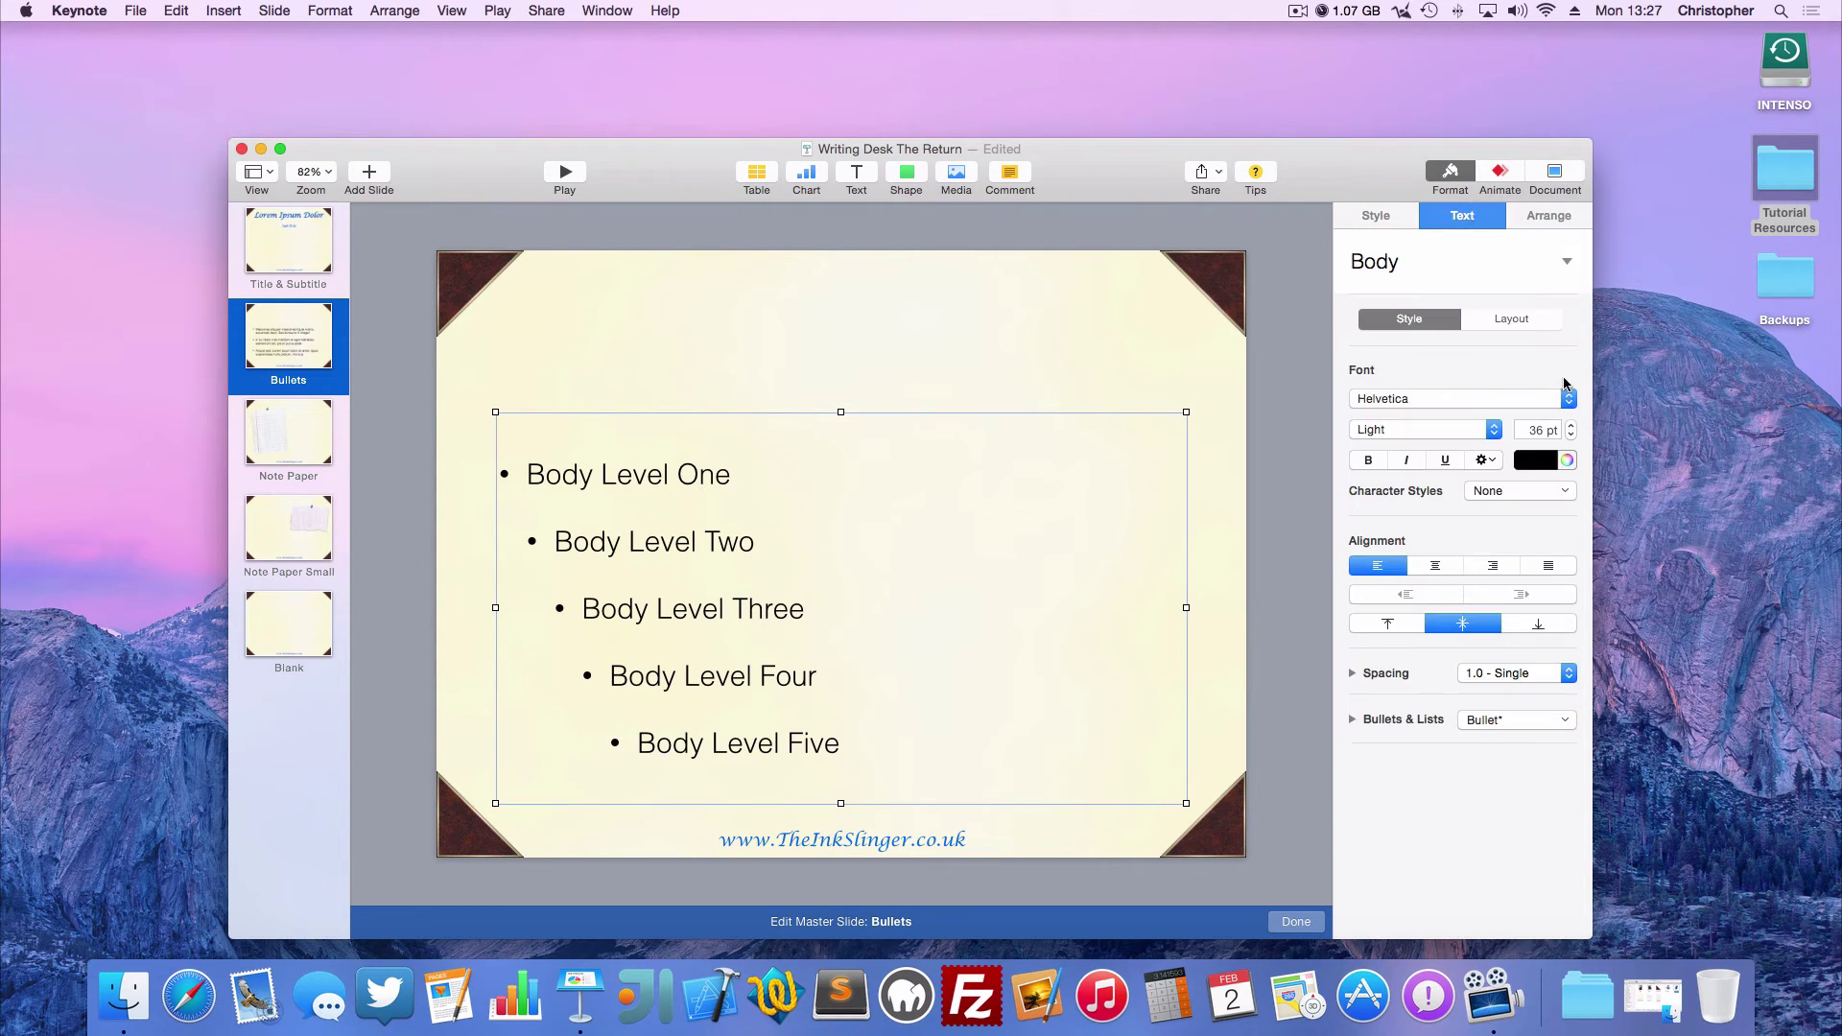
left_click(1530, 401)
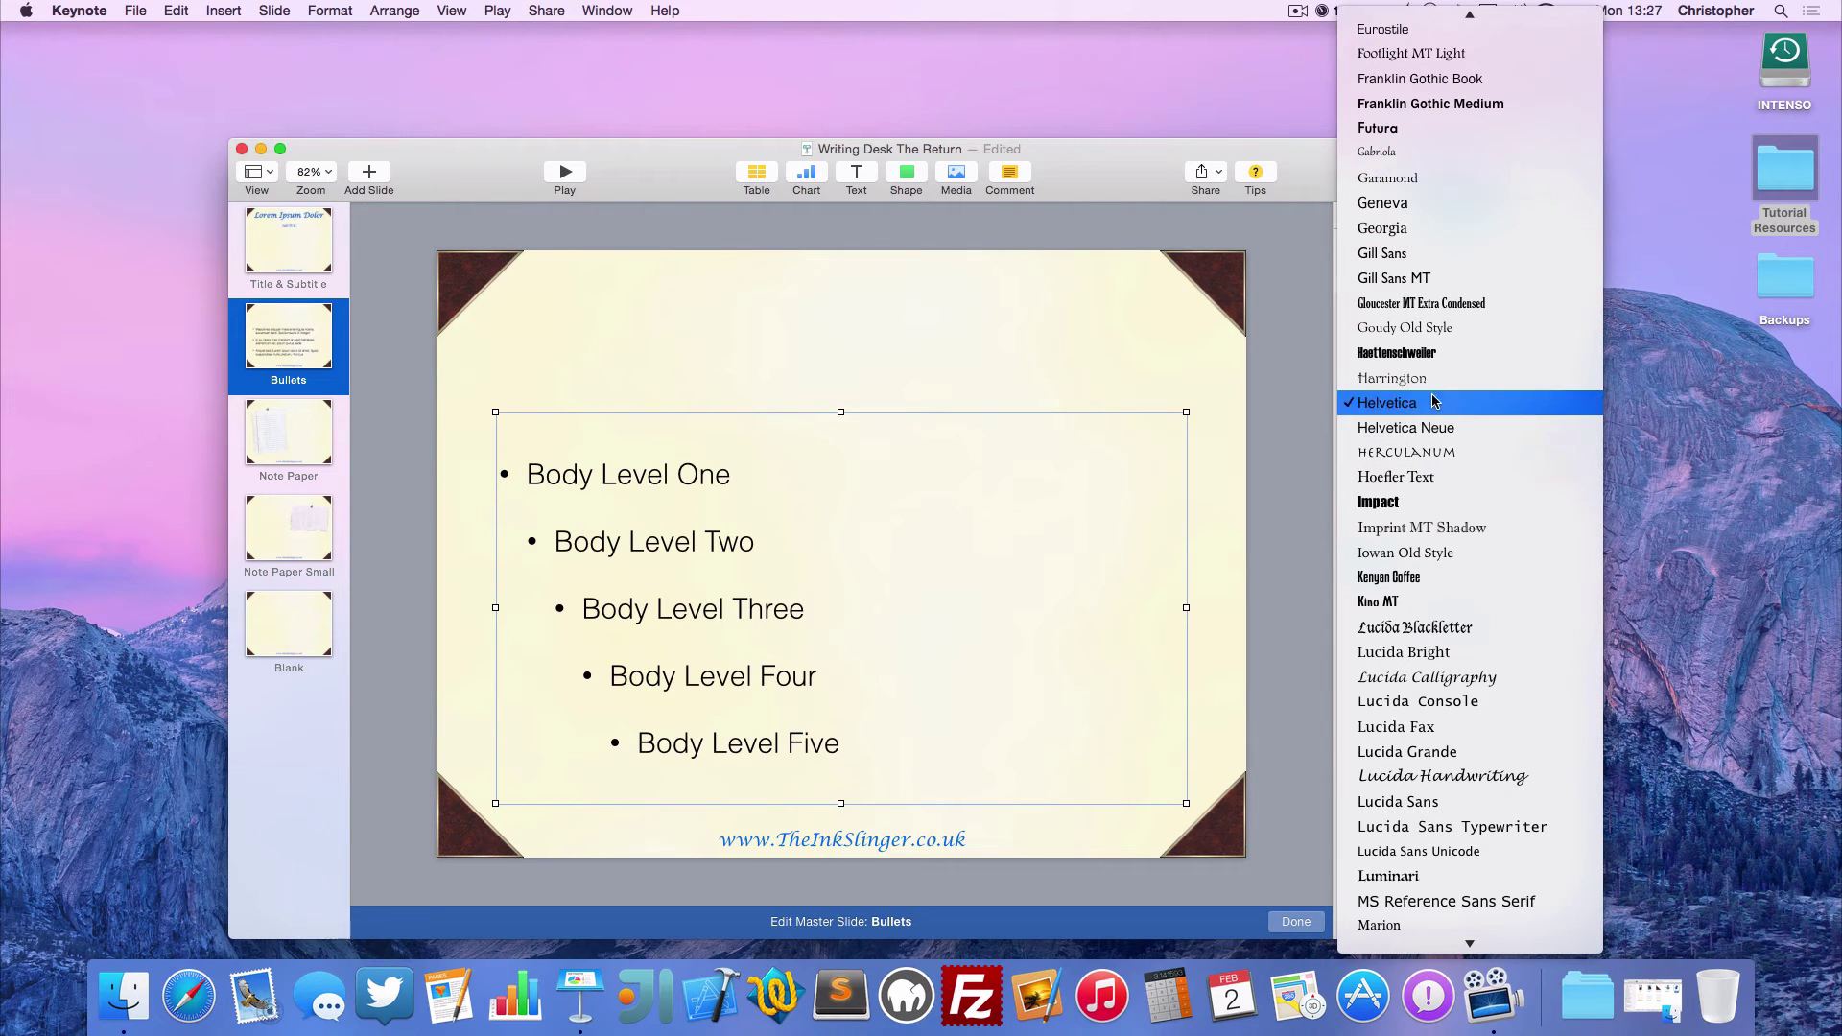
left_click(1424, 676)
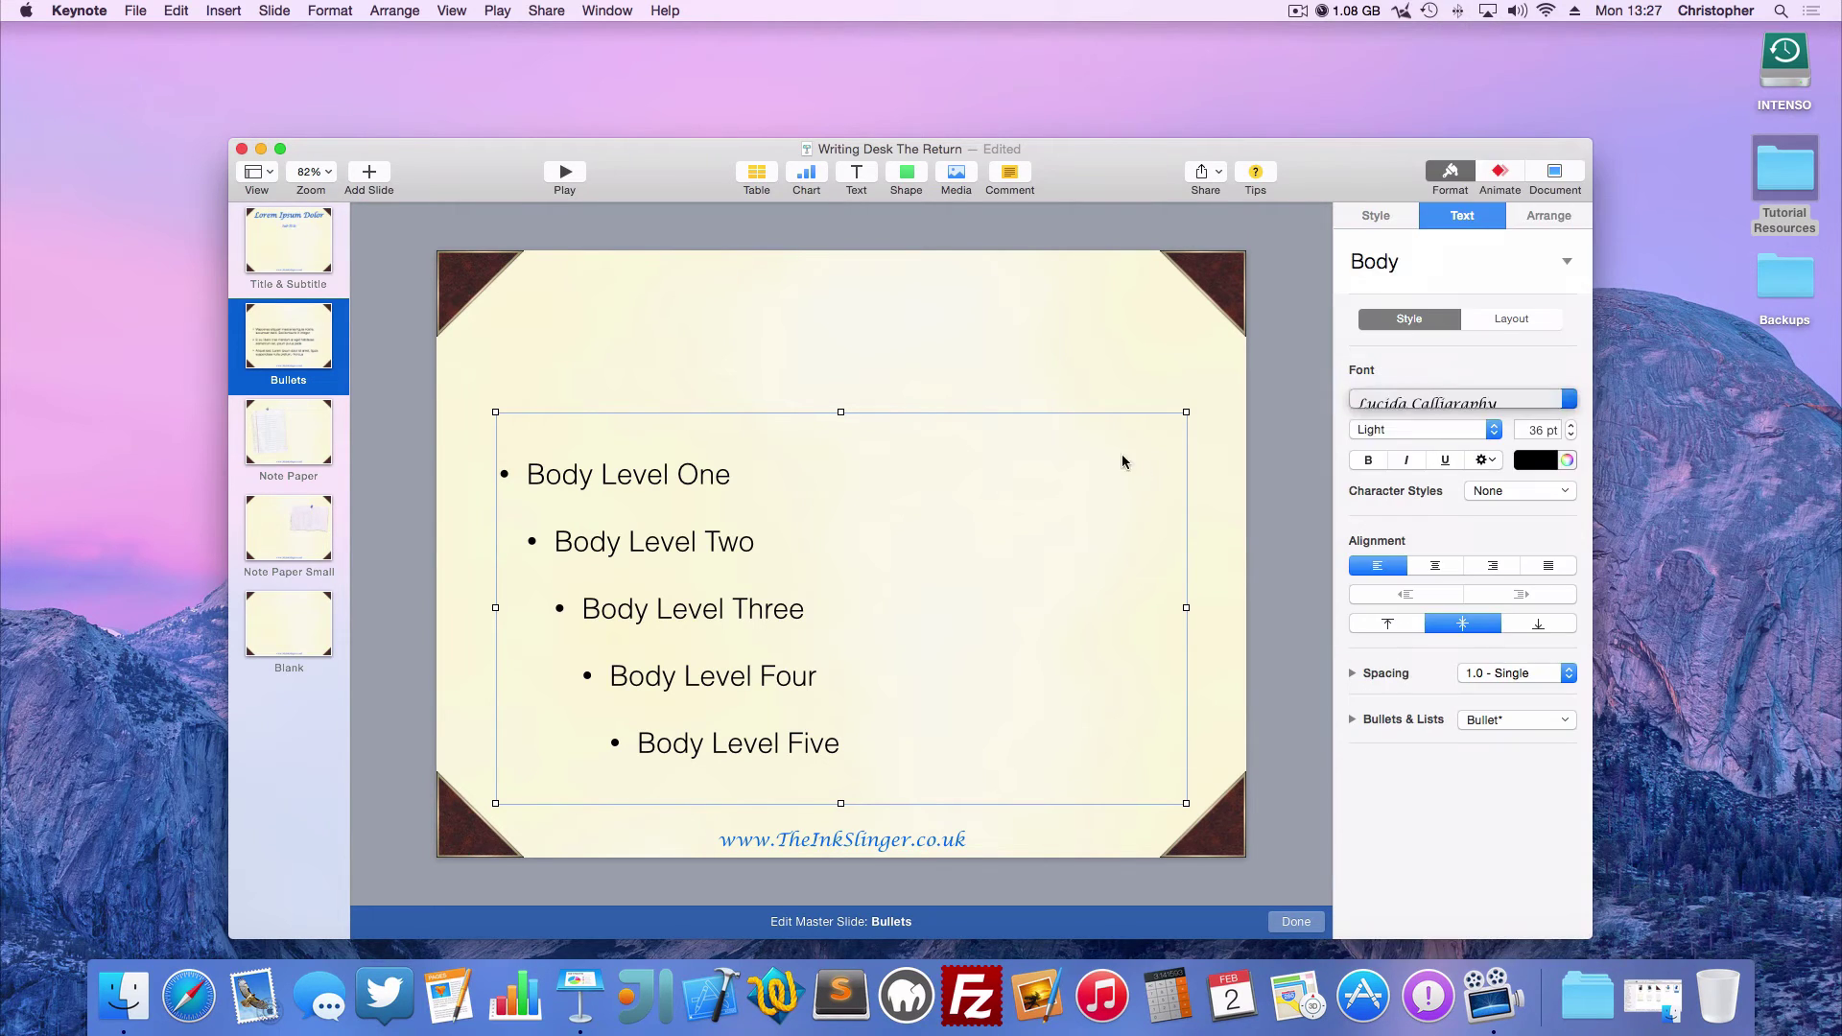
left_click(1567, 462)
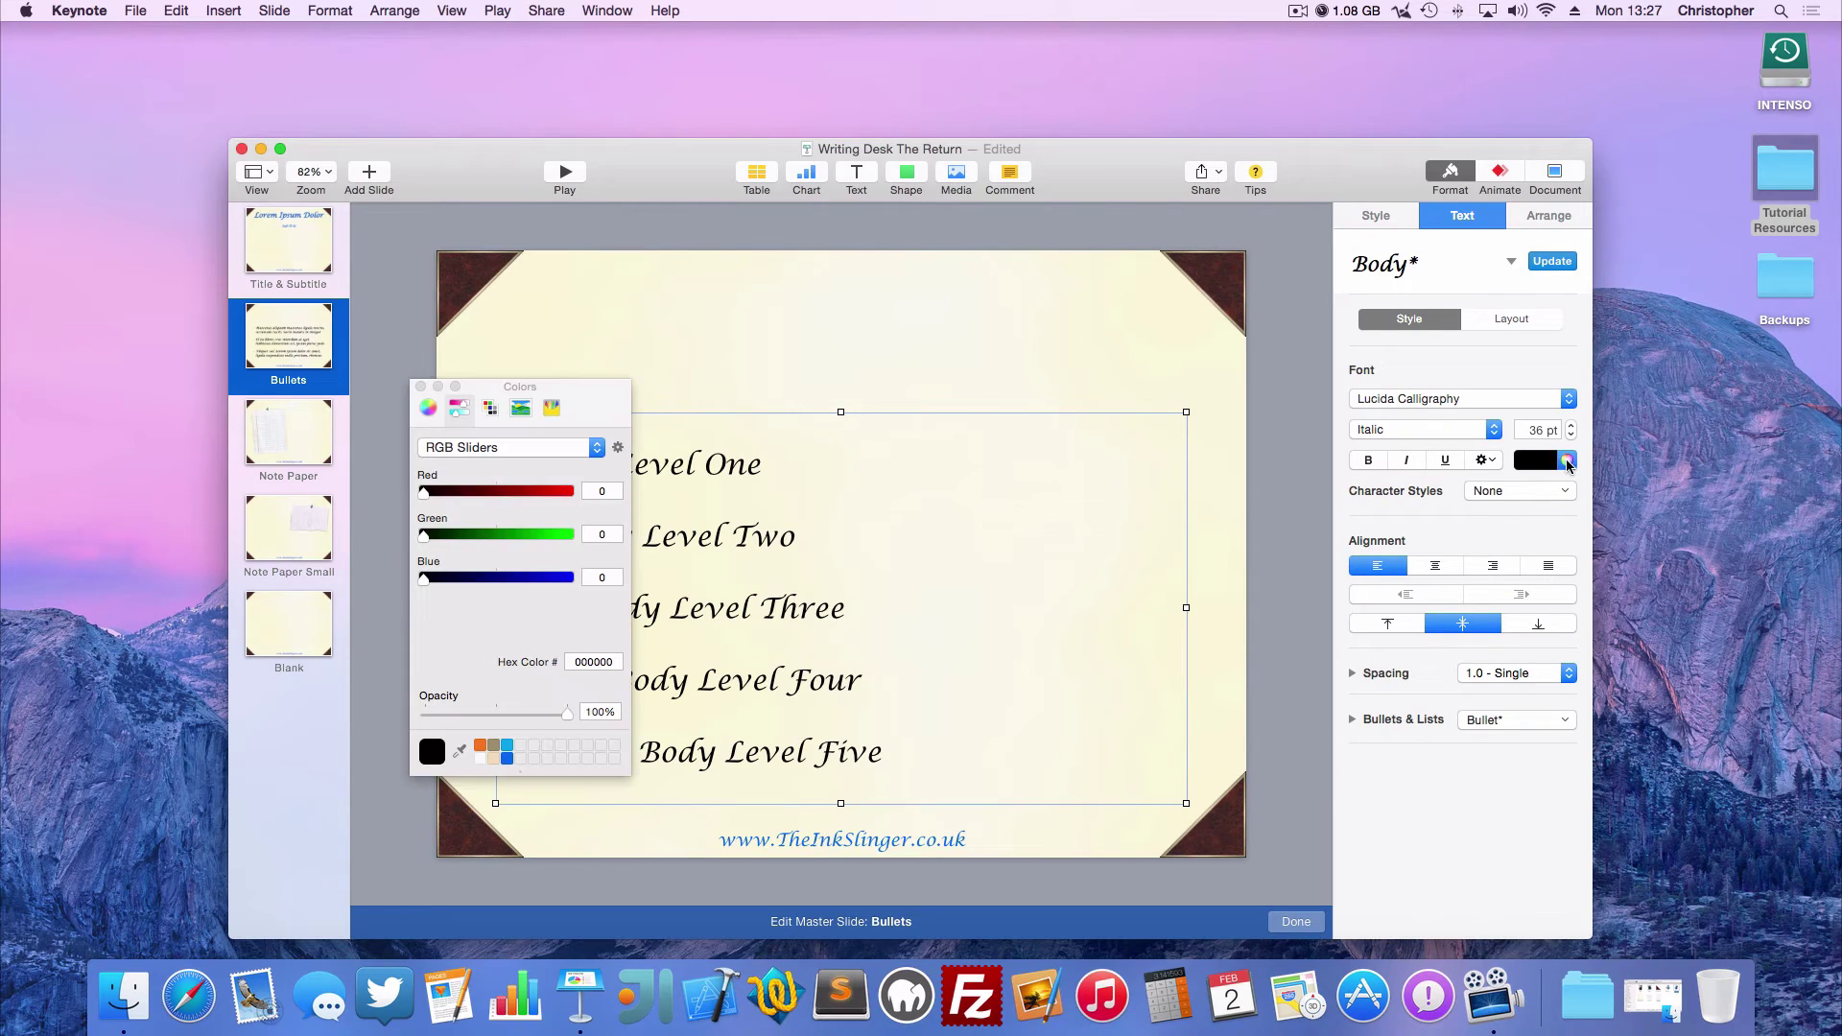
left_click(500, 760)
left_click(419, 386)
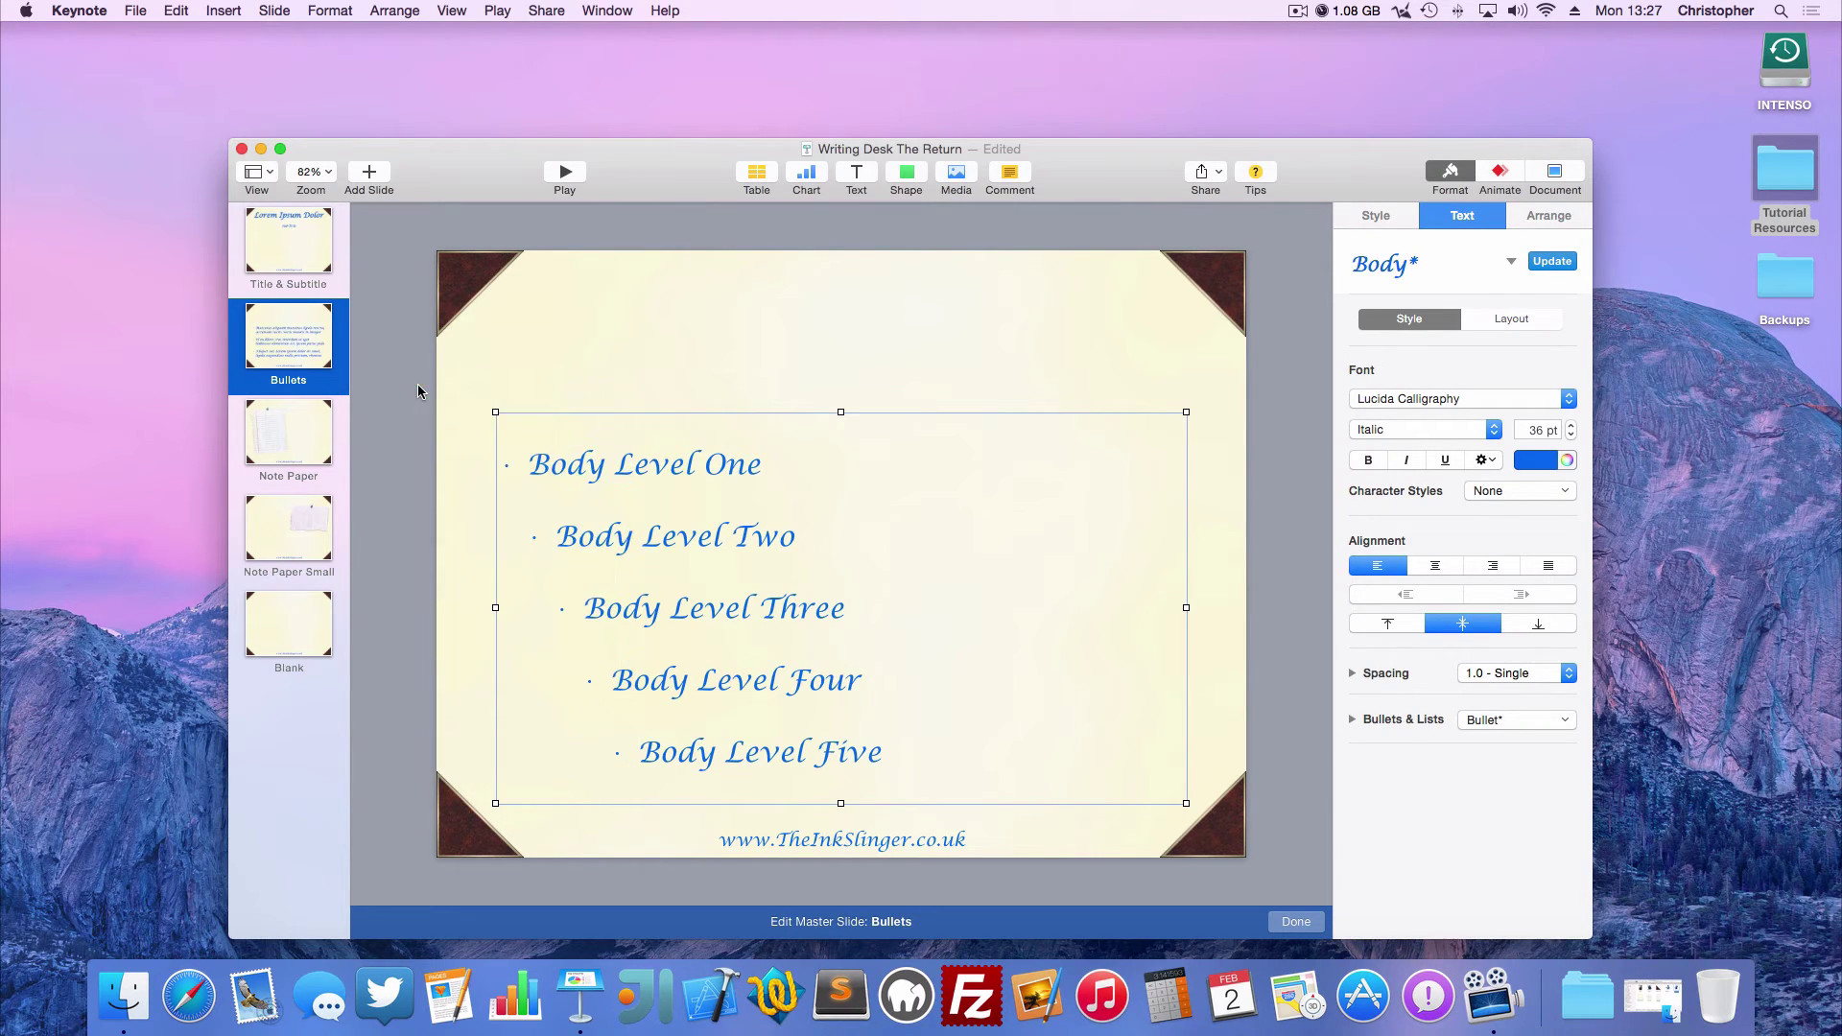
left_click_drag(665, 567, 653, 513)
Add a text box reading 'Placeholder' near the top left of the Bullets master
left_click(729, 326)
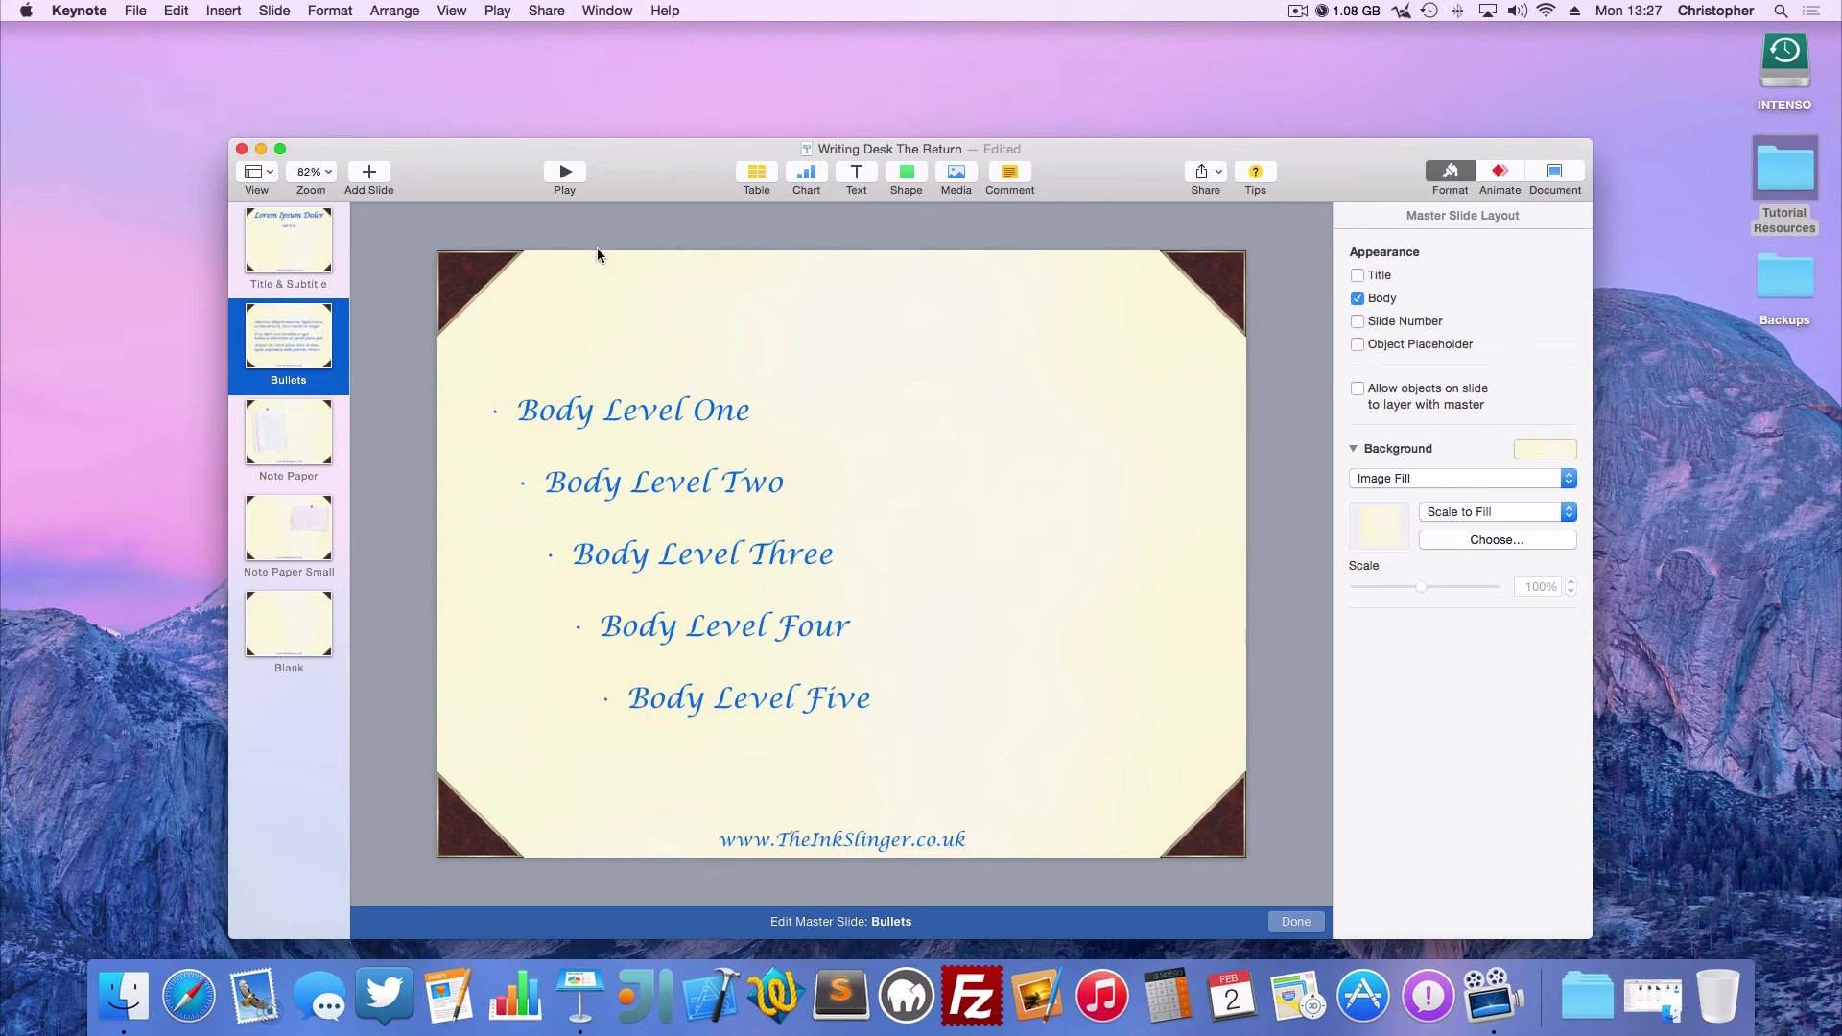
left_click(868, 175)
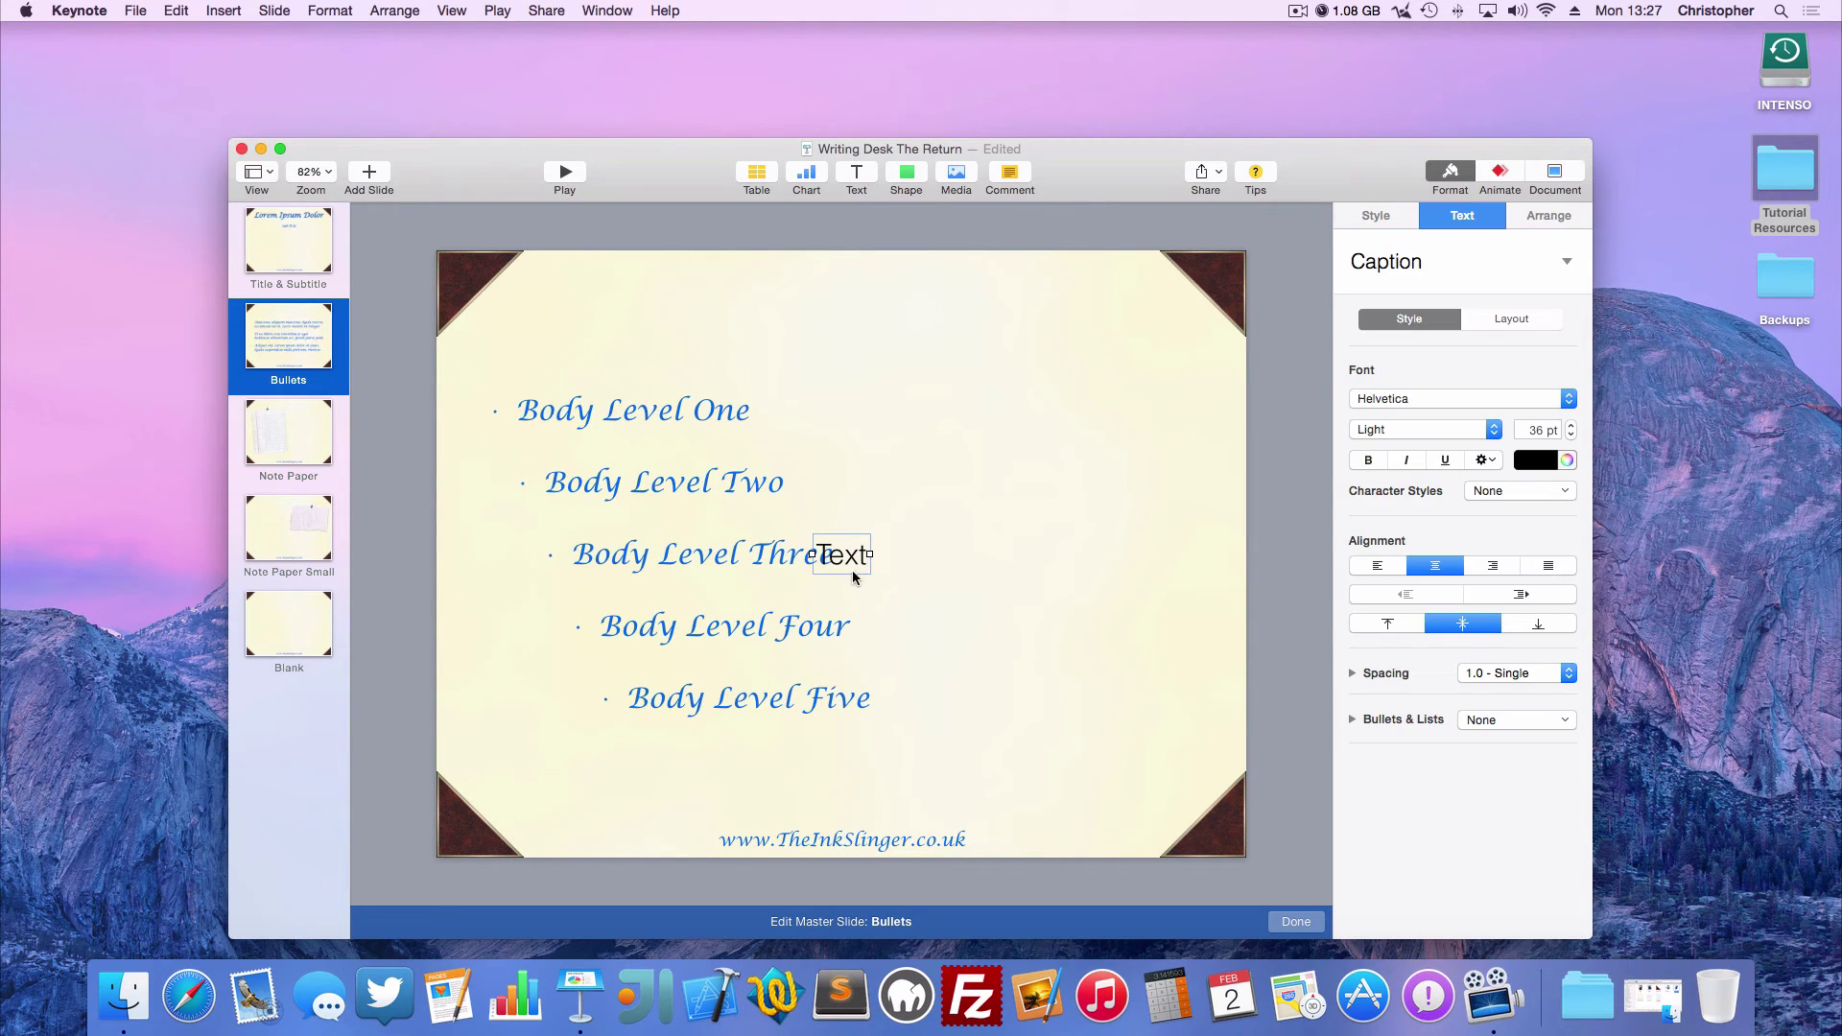
left_click_drag(850, 572, 530, 343)
double_click(528, 341)
key("BackSpace")
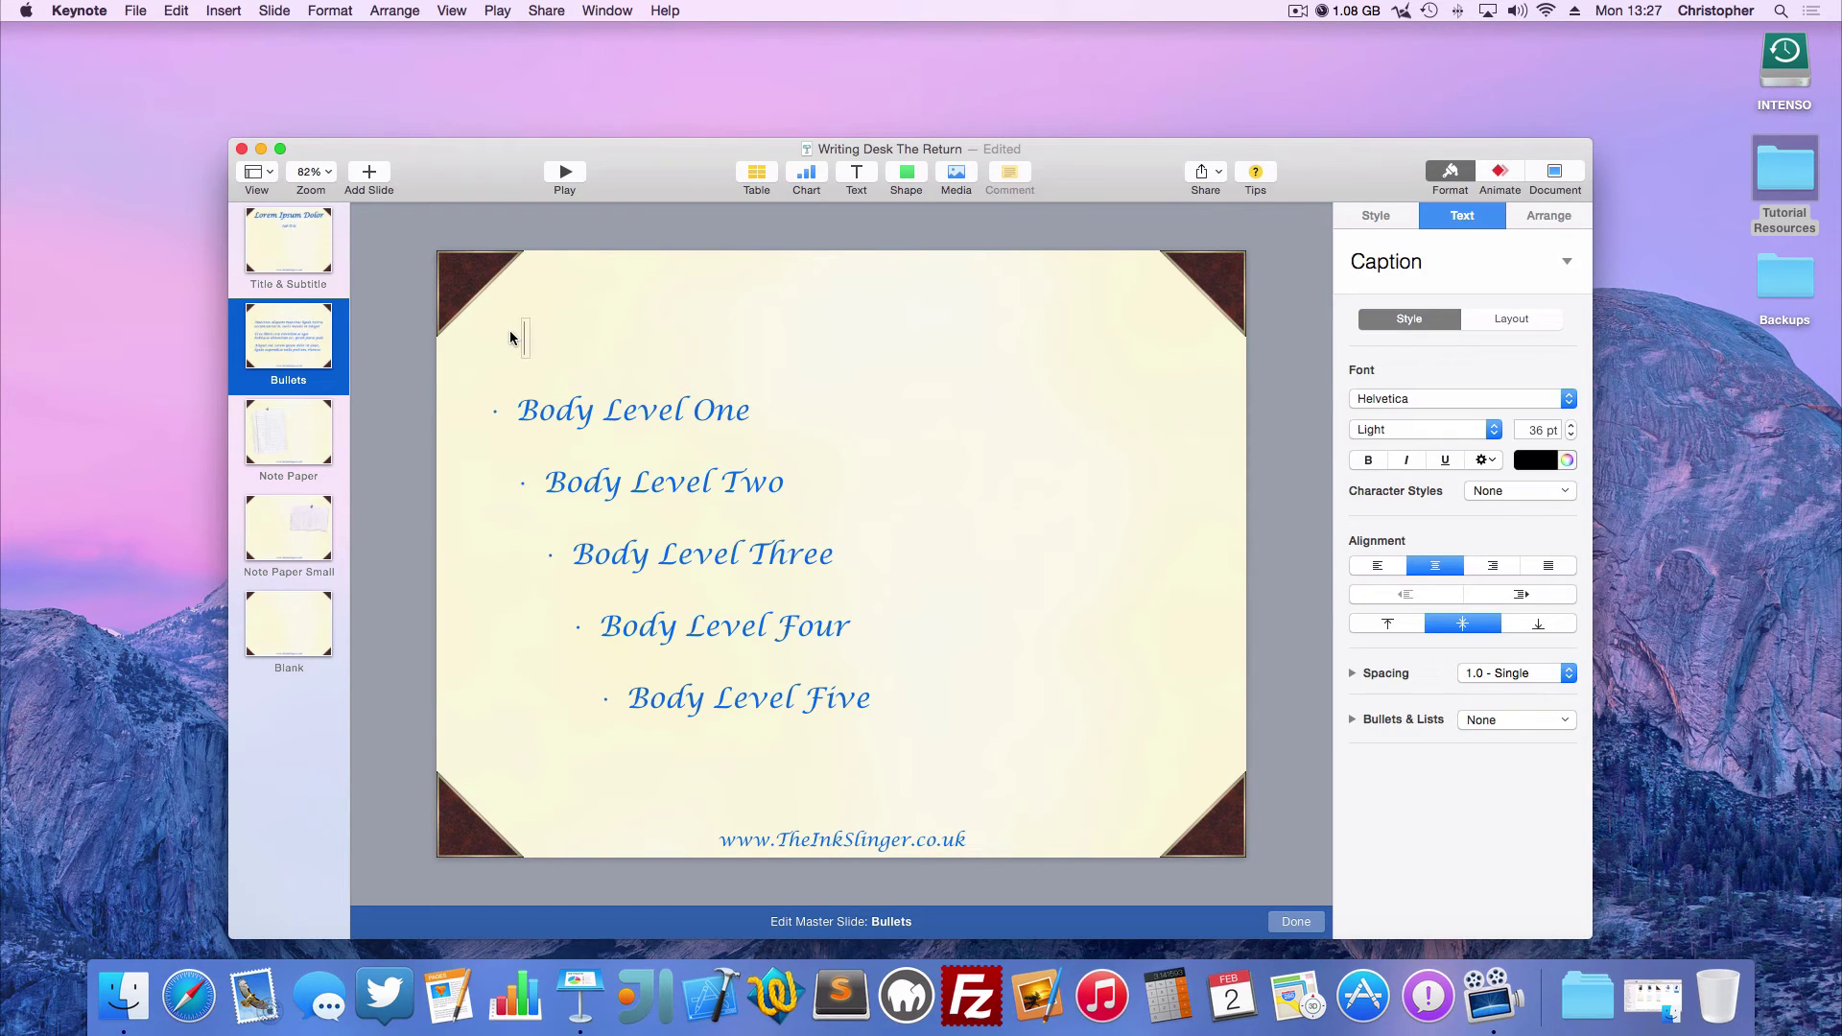
type("Placeholder")
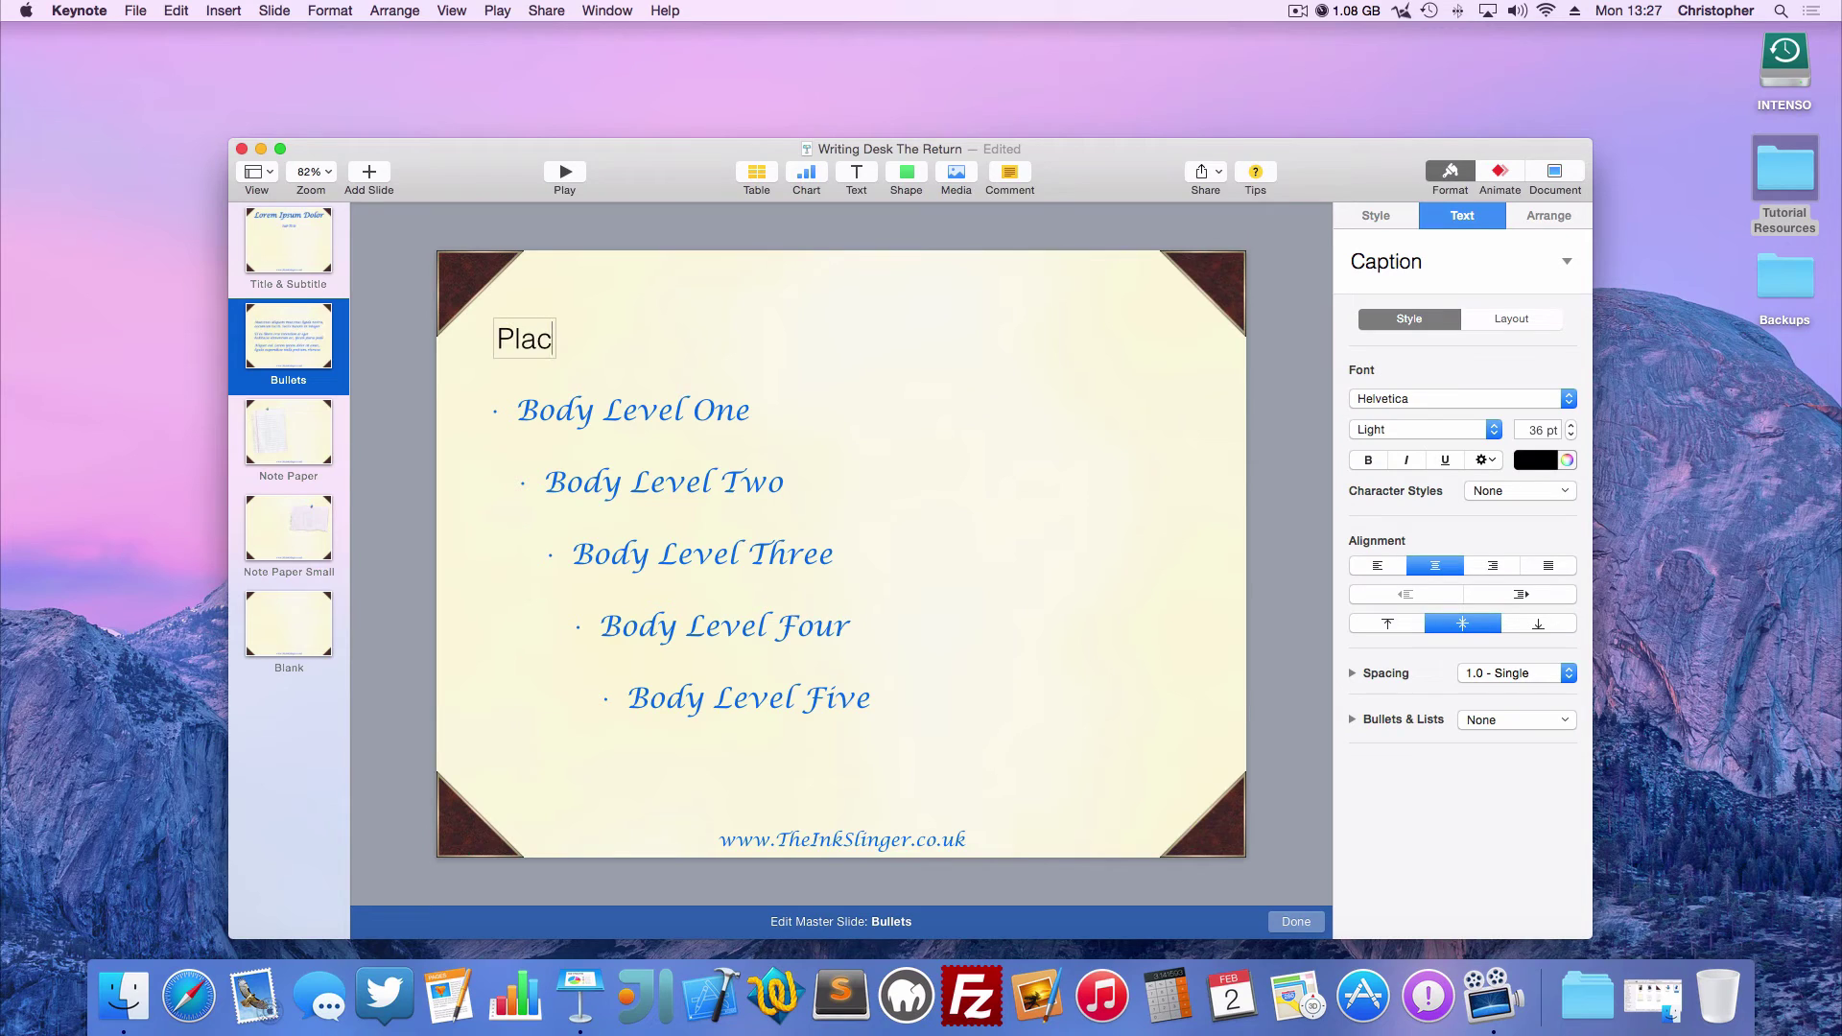
left_click(670, 343)
left_click_drag(538, 347, 582, 352)
Define the box as a text placeholder in blue Lucida Calligraphy
left_click(331, 10)
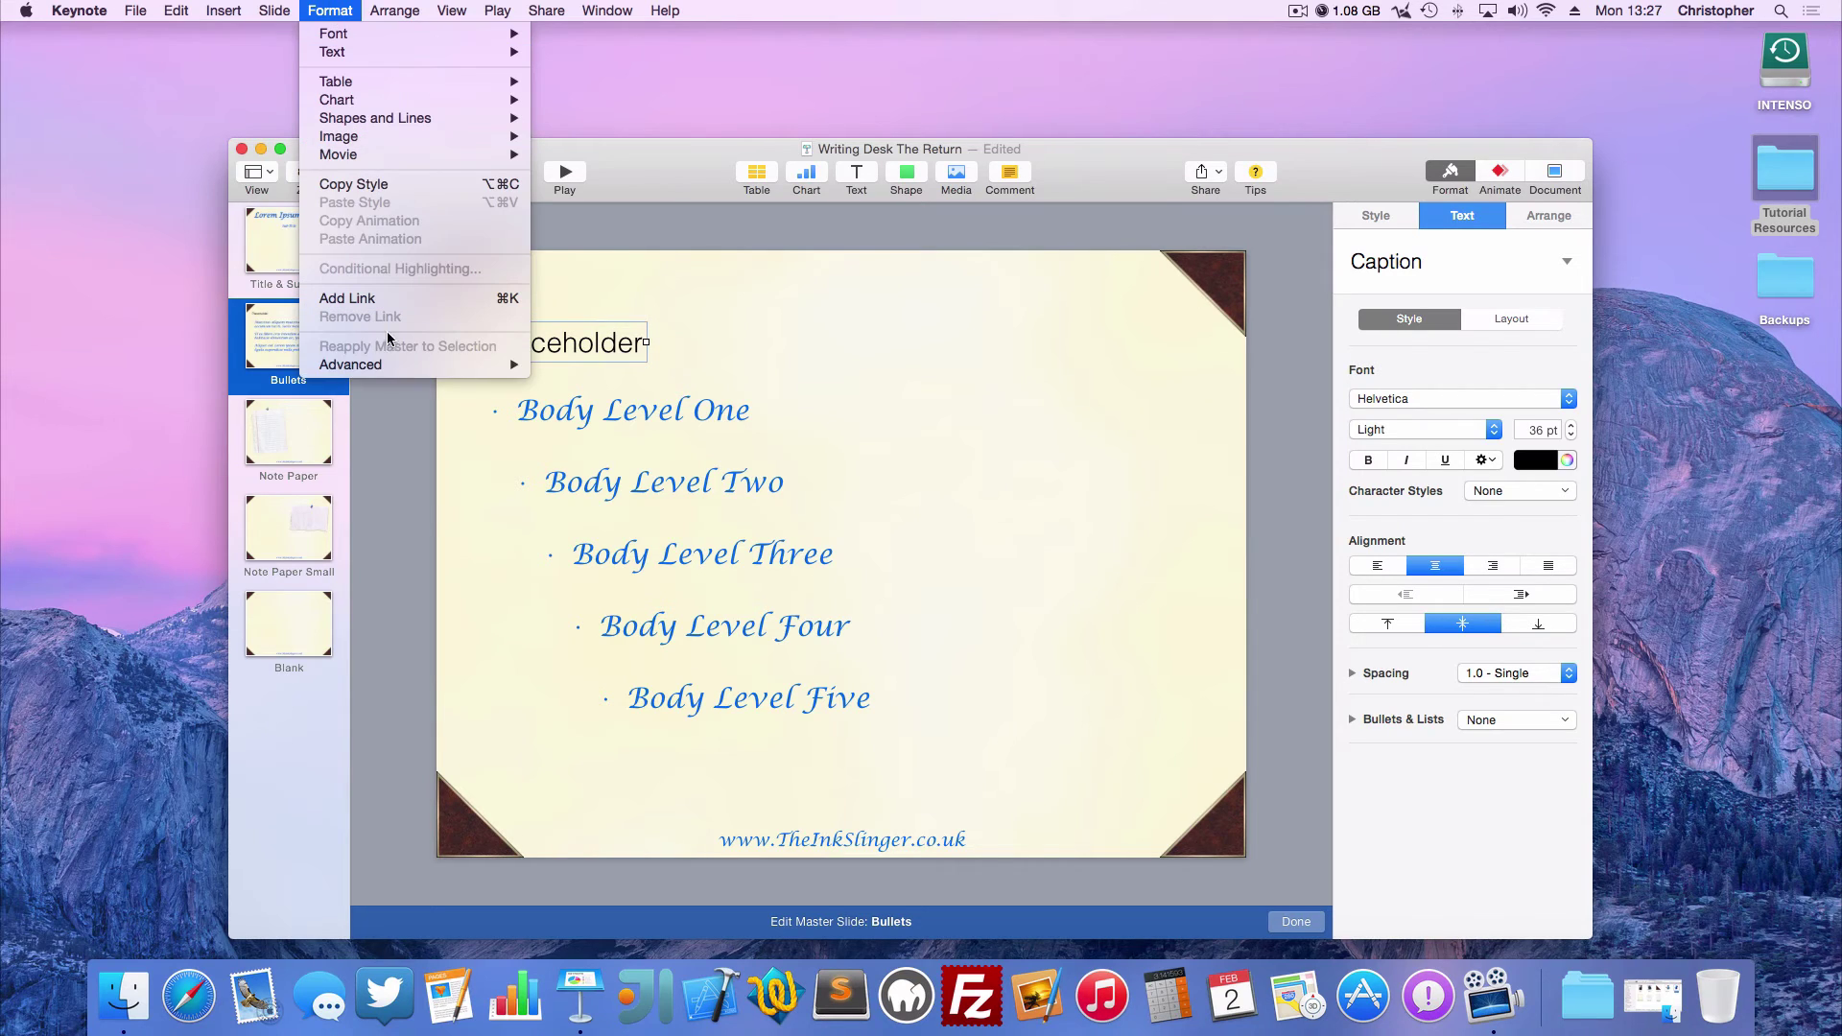
mouse_move(389, 368)
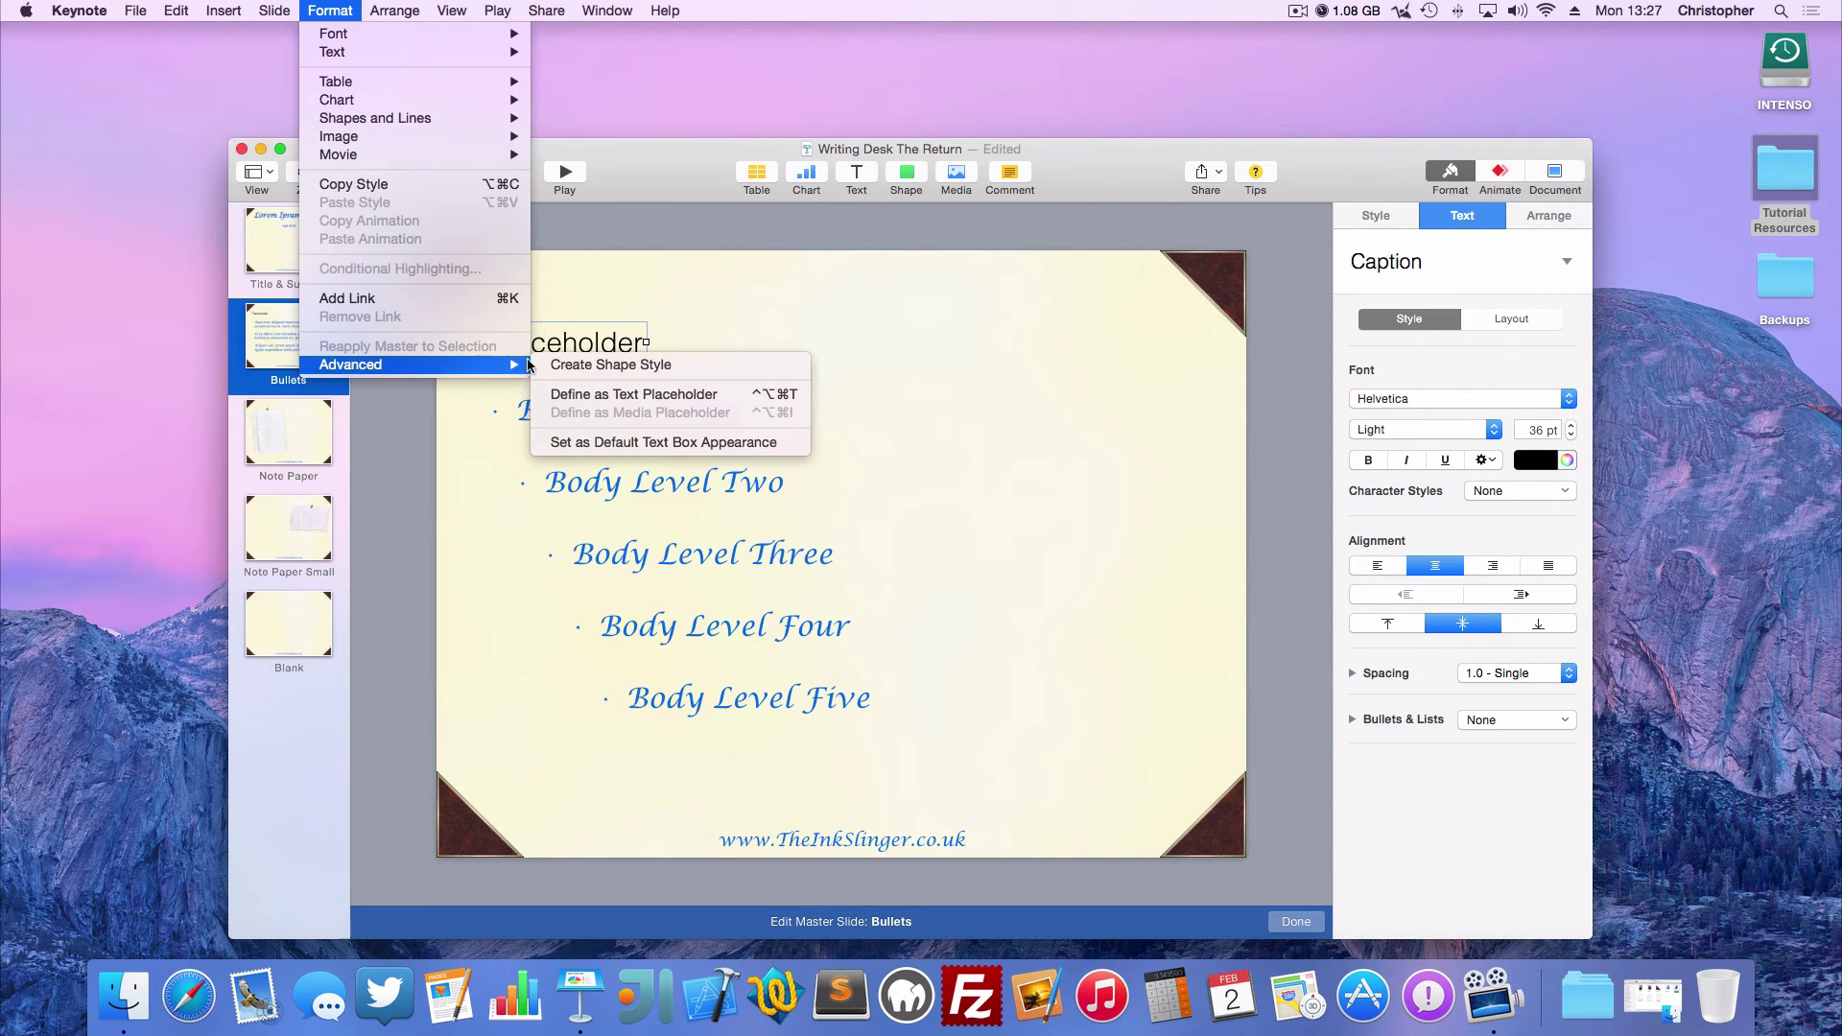
left_click(571, 394)
left_click(1465, 400)
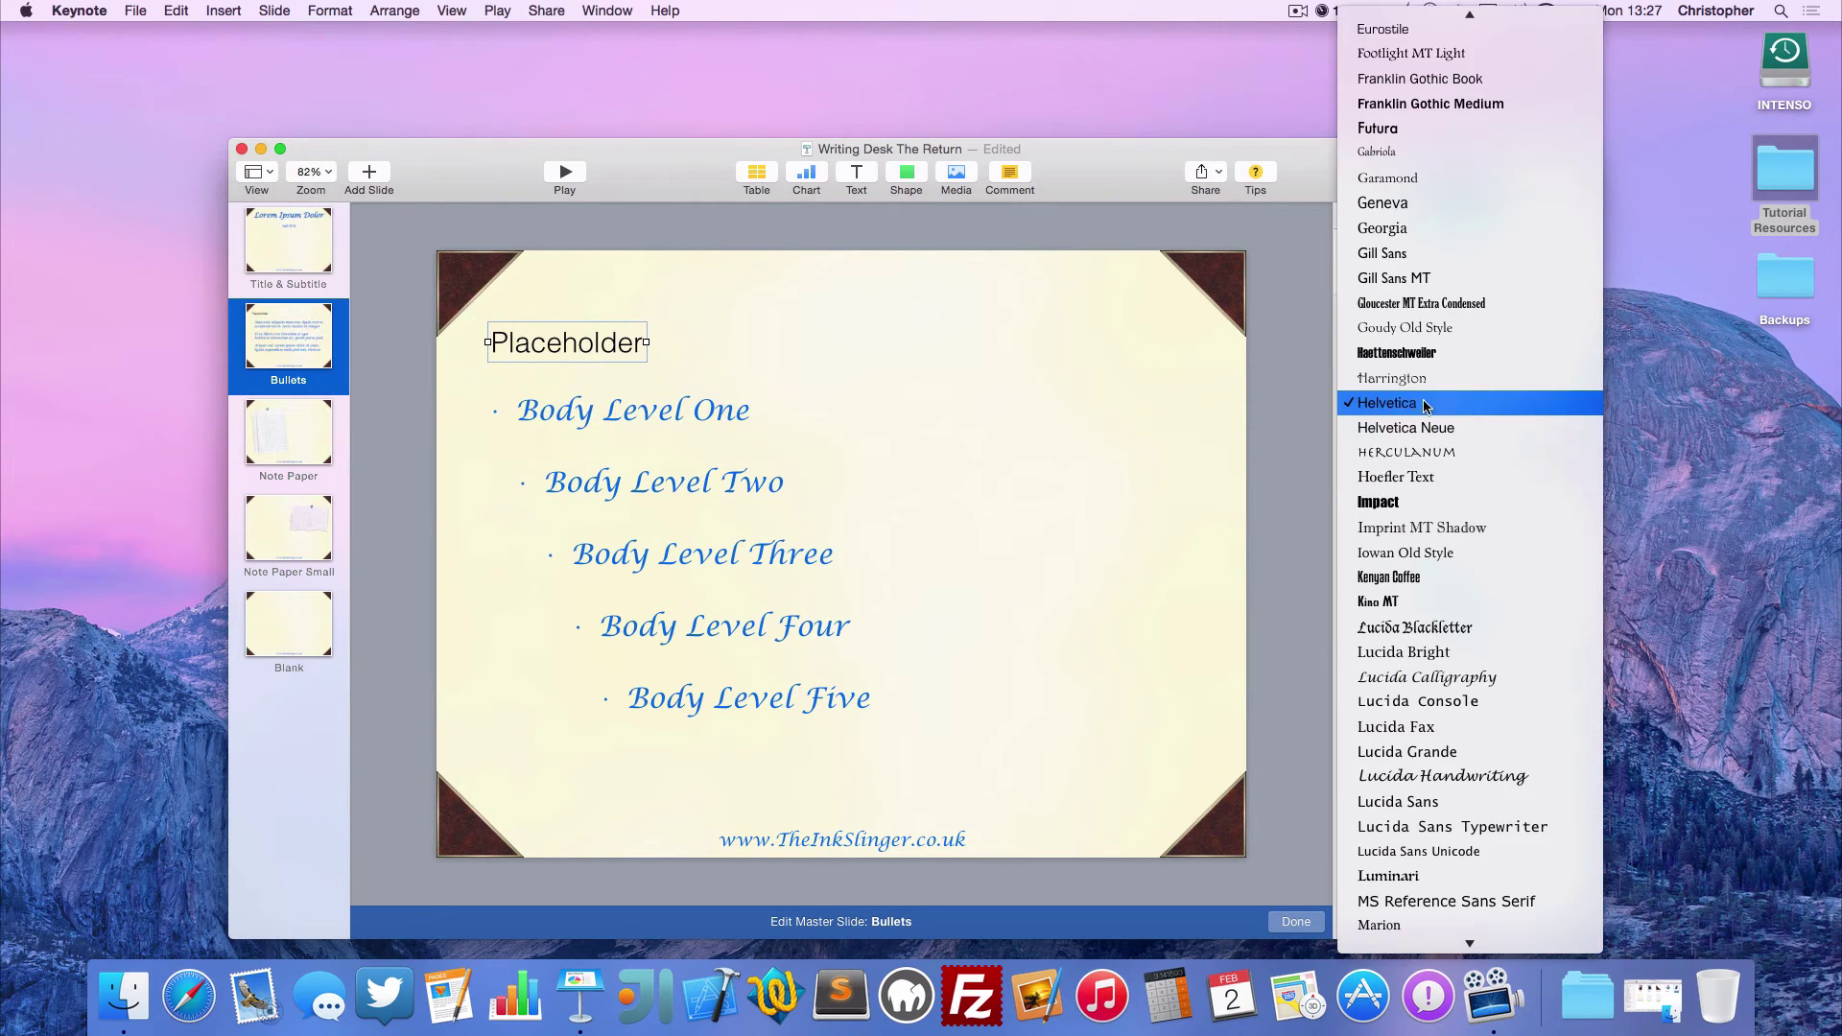
left_click(1390, 676)
left_click(1566, 461)
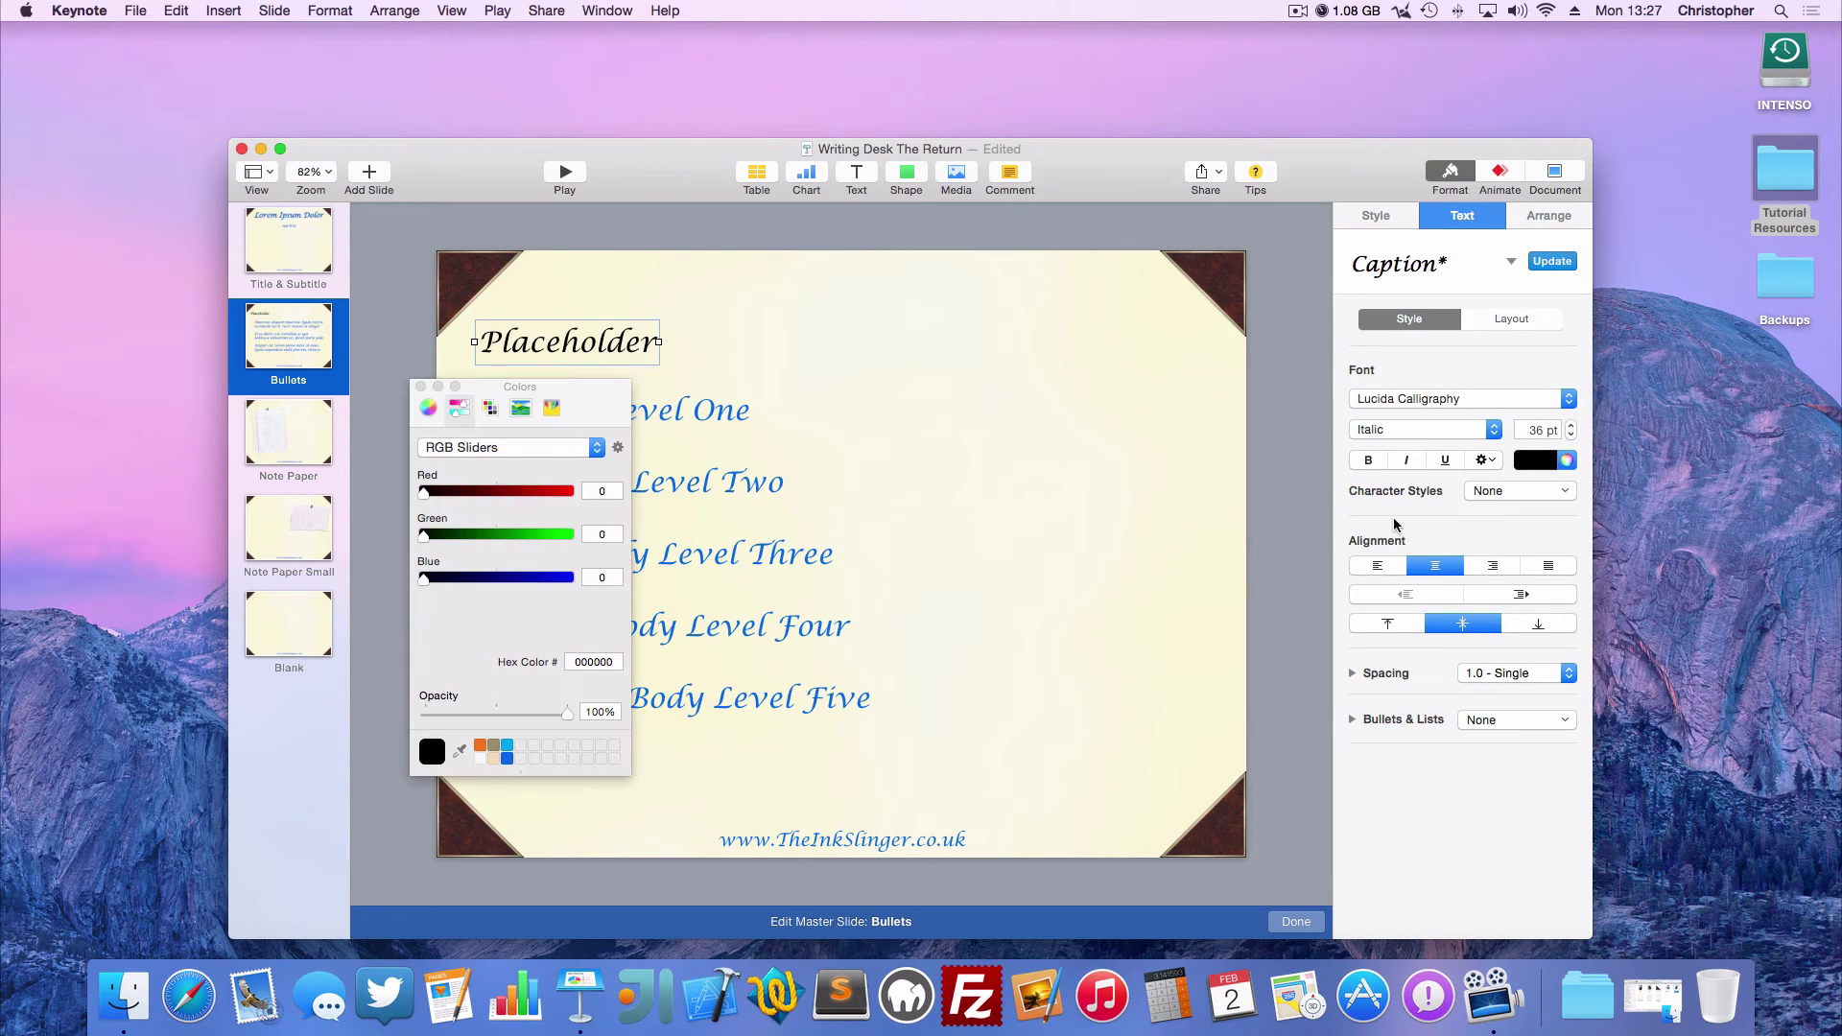
left_click(508, 760)
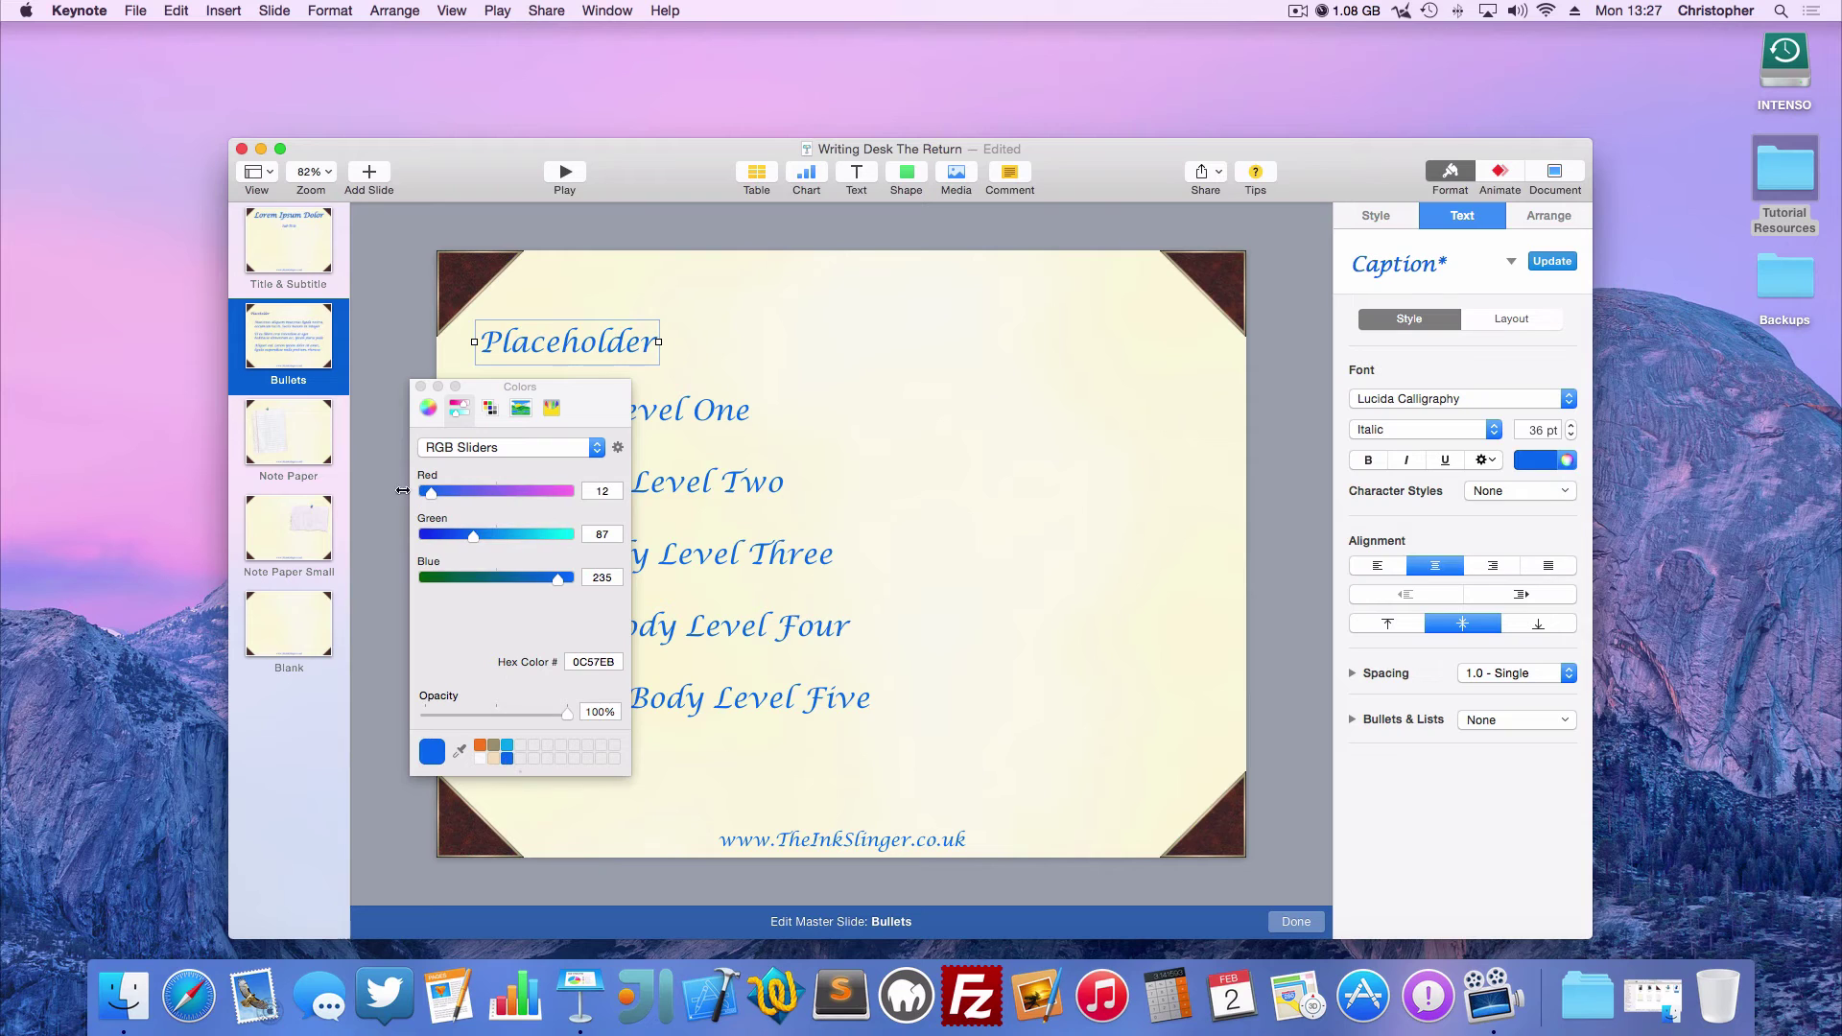
left_click(420, 385)
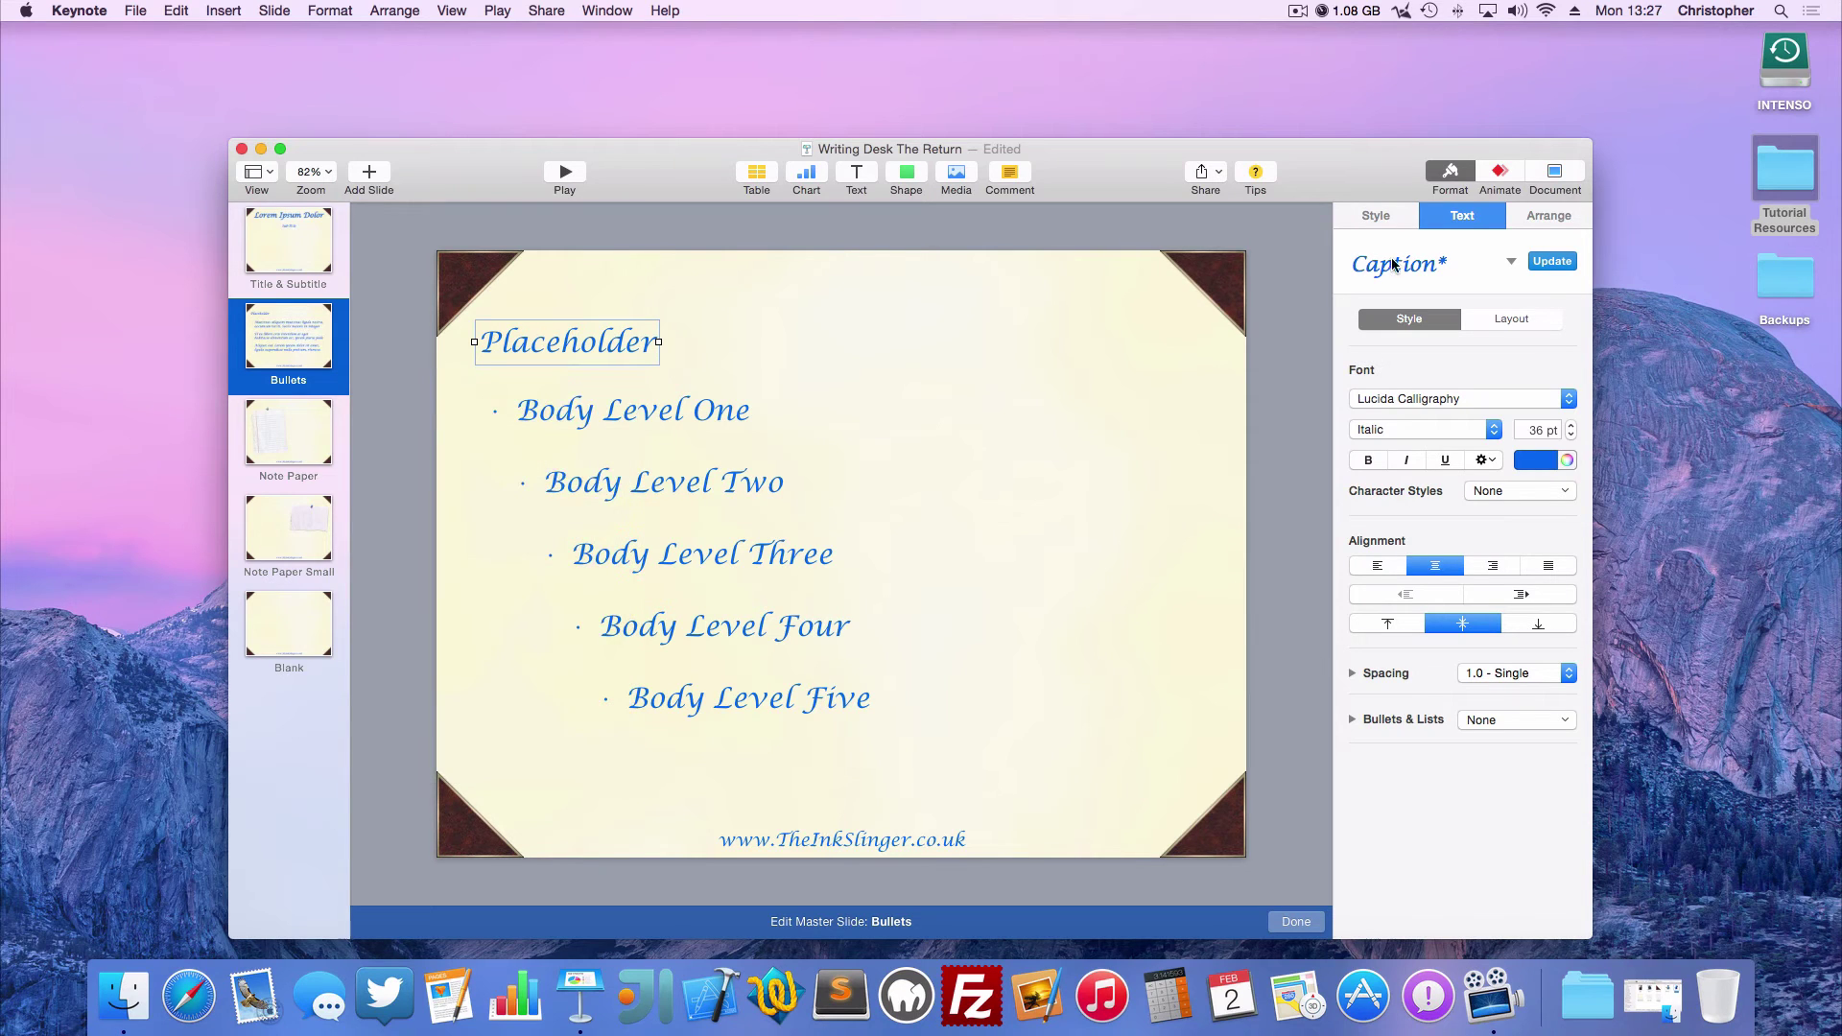
Set the placeholder's tag to 'Sub' and leave master slide editing
left_click(1379, 217)
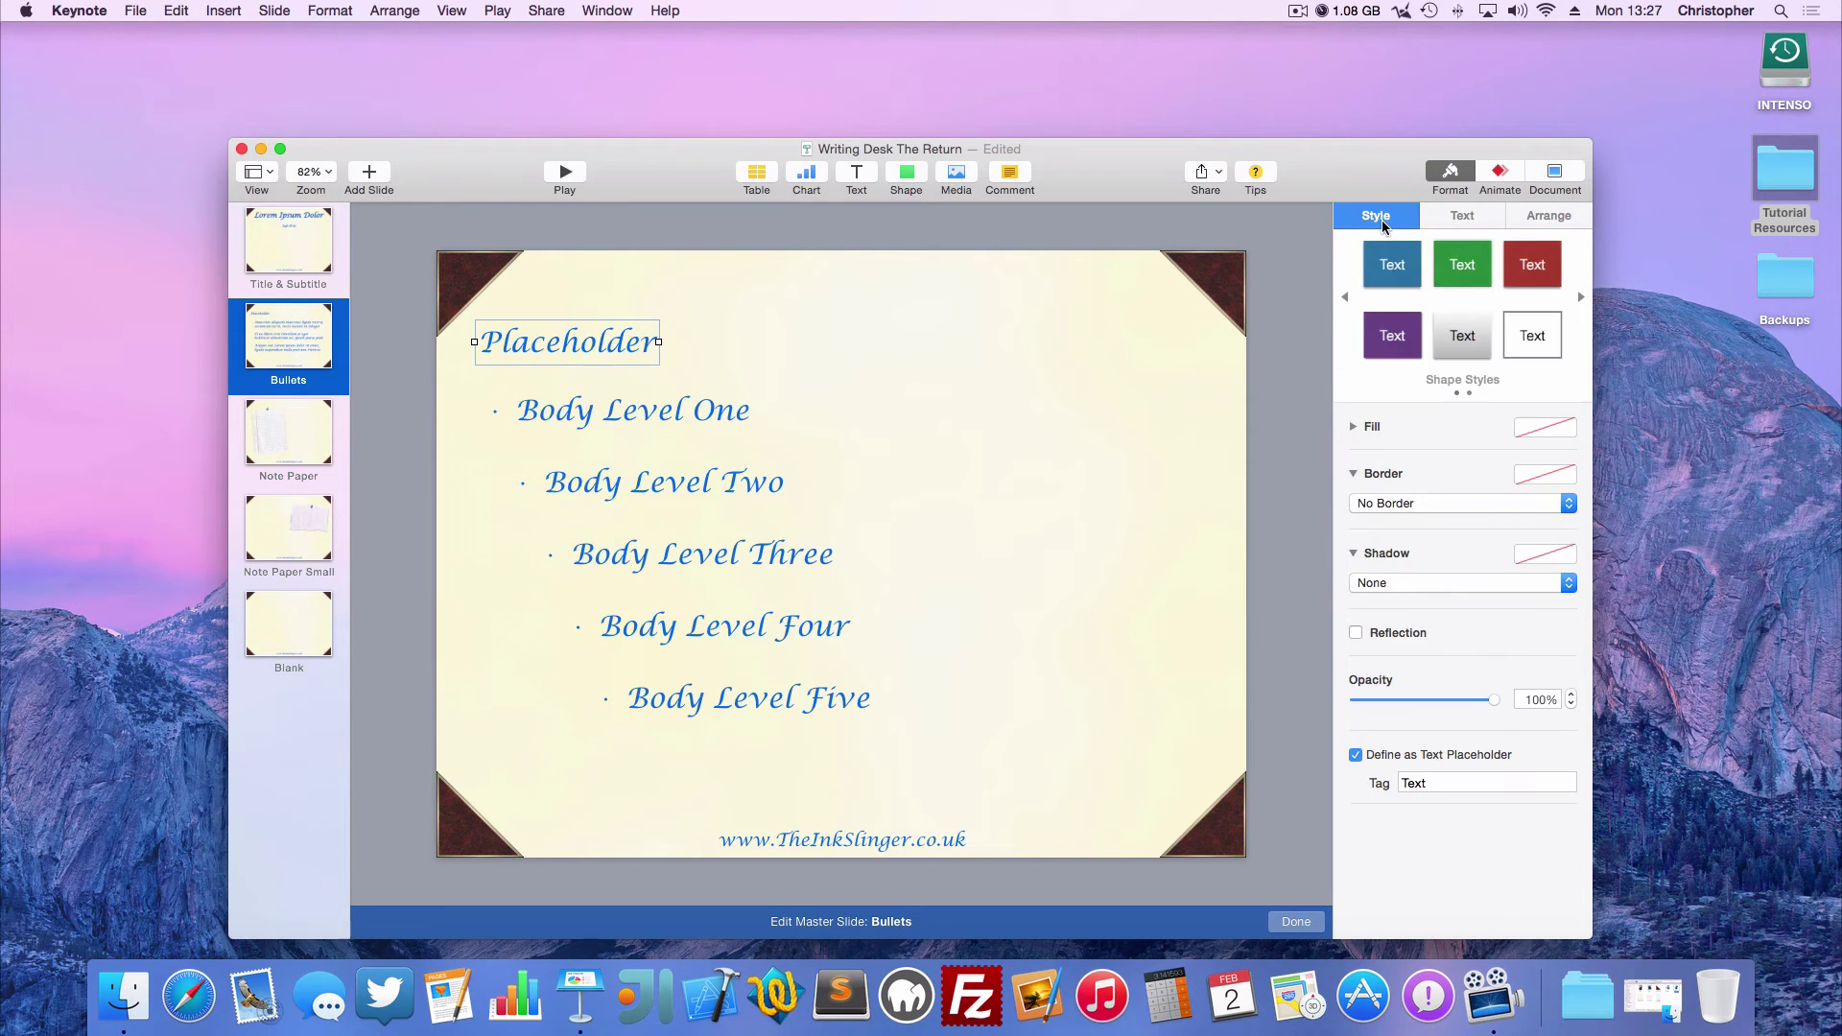
double_click(1452, 782)
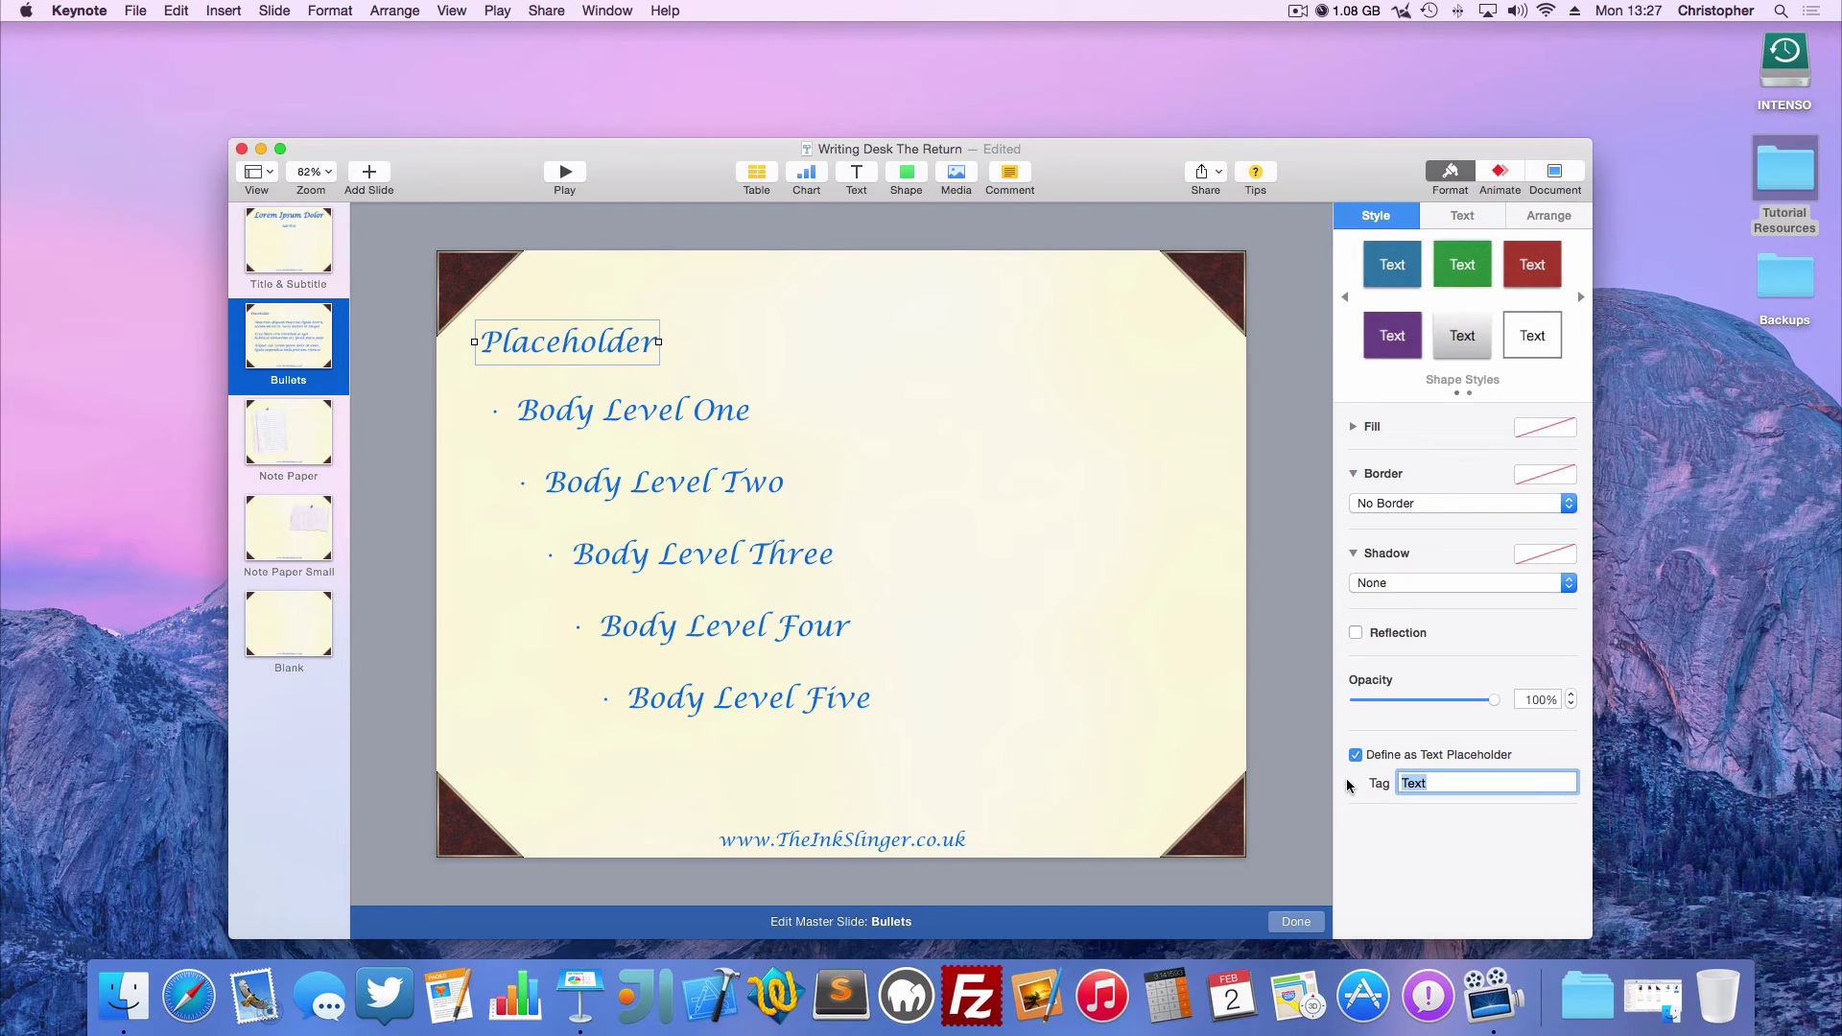
type("Sub-Heading")
left_click(1250, 747)
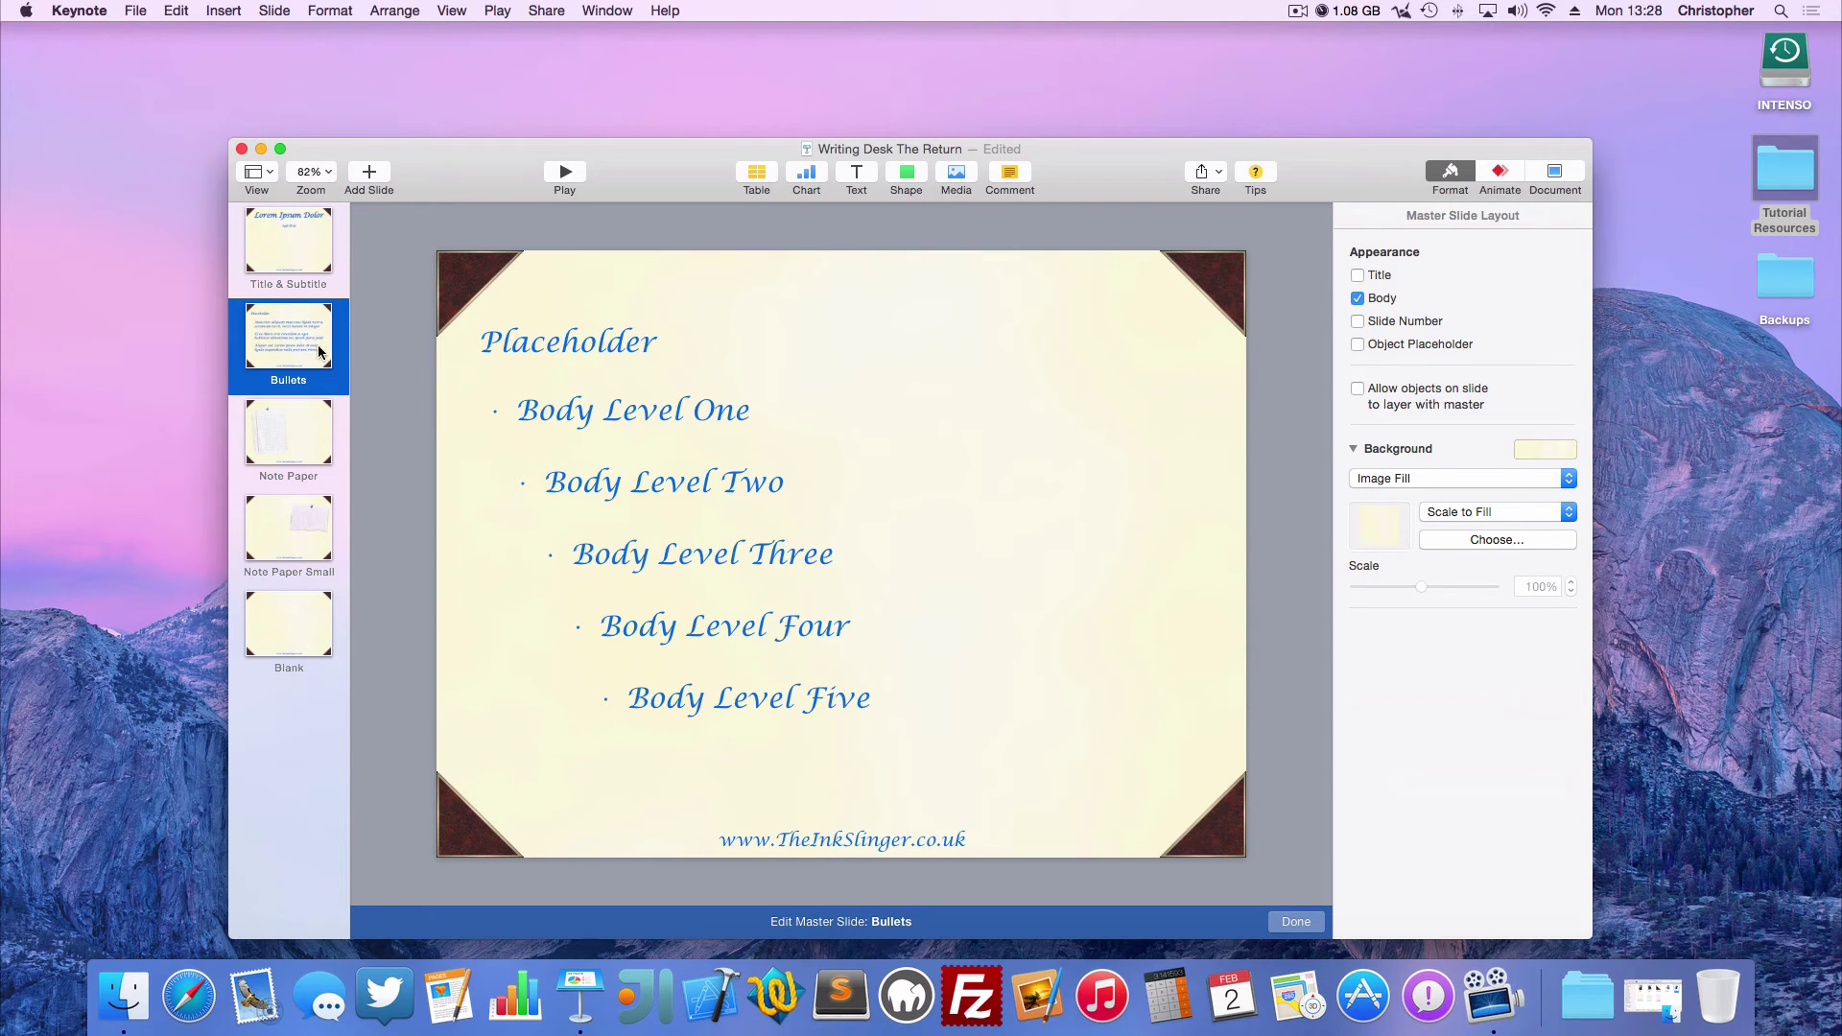
left_click(1296, 921)
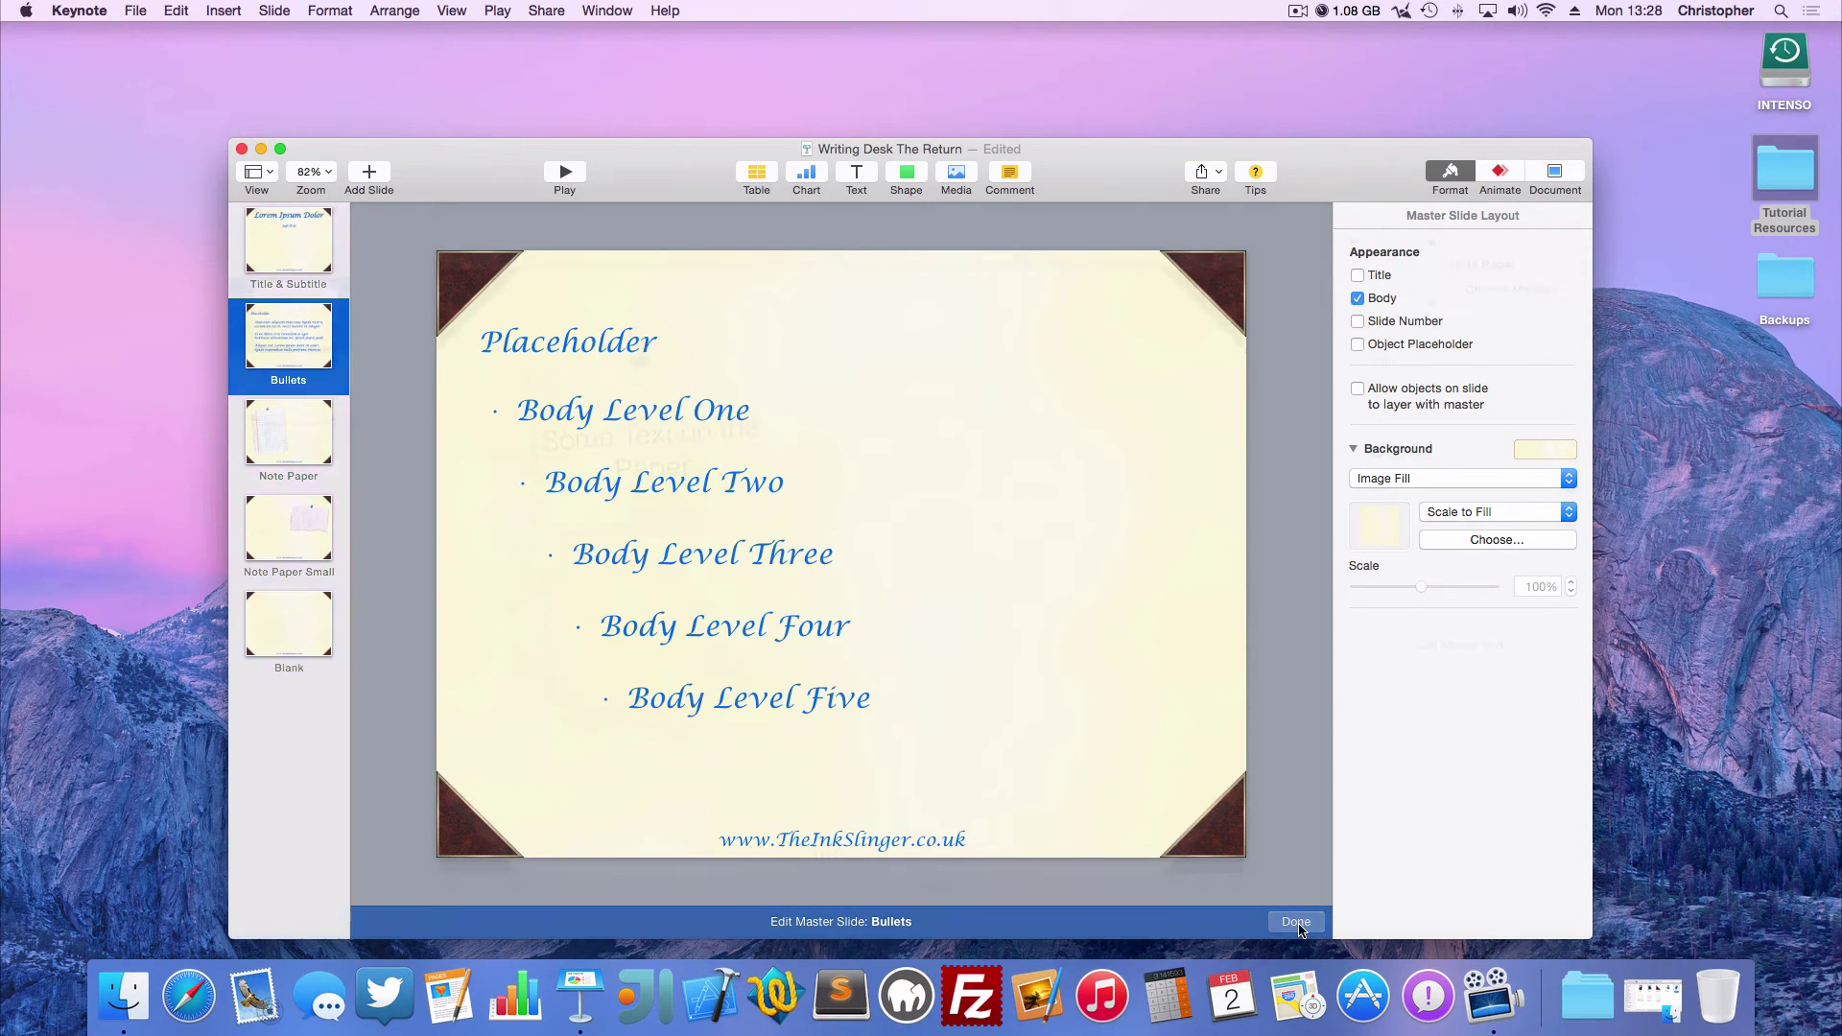
left_click(374, 172)
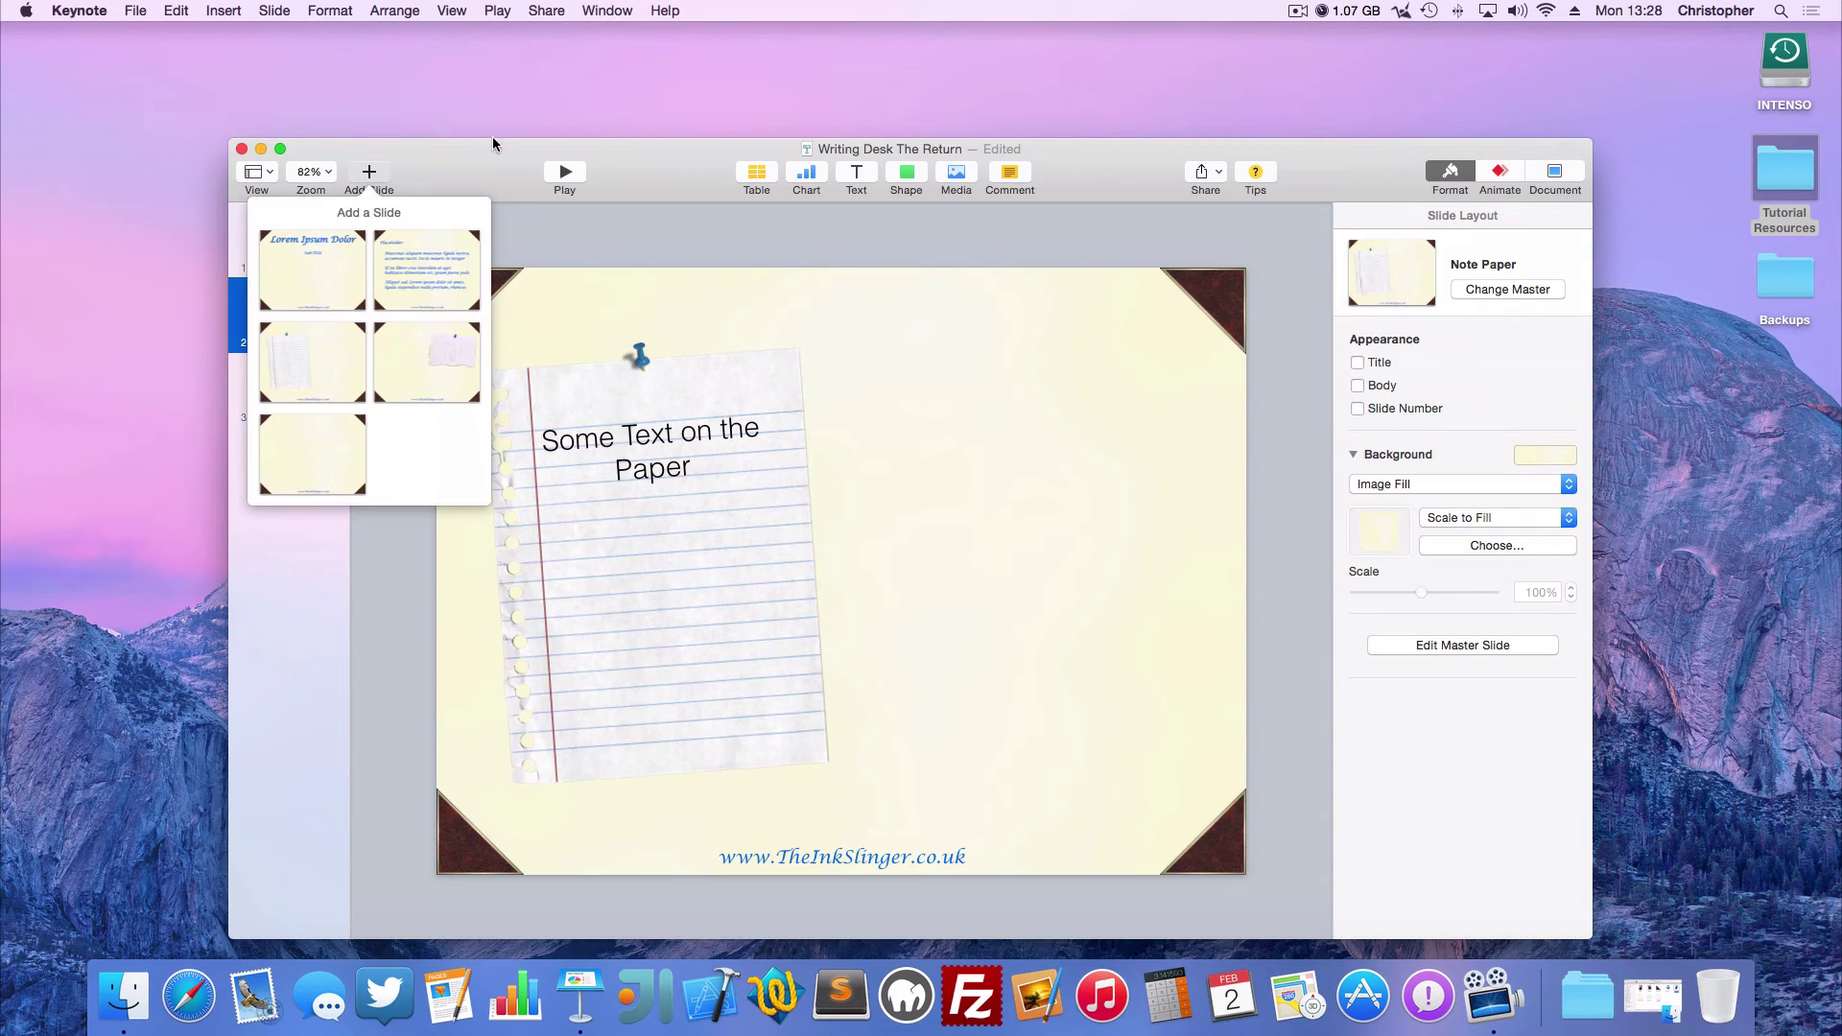
Add a Bullets slide and replace its heading with 'Sub-Heading'
left_click(455, 288)
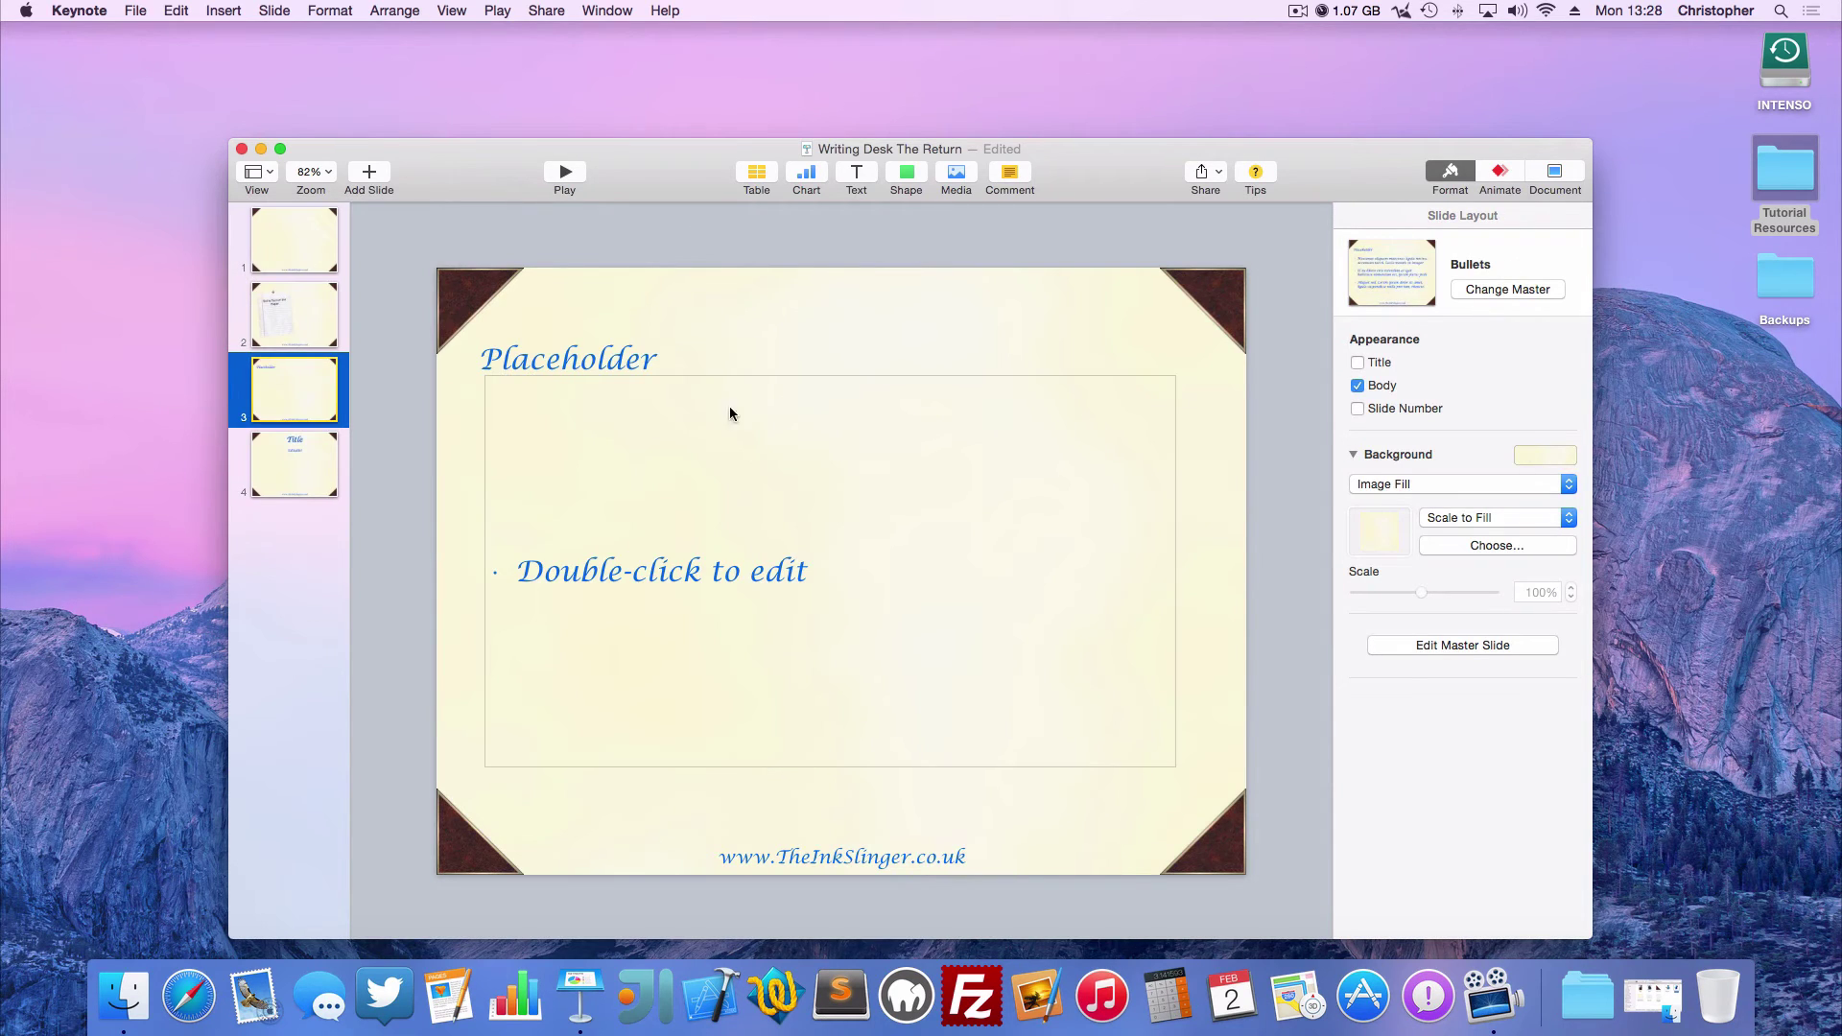
double_click(598, 363)
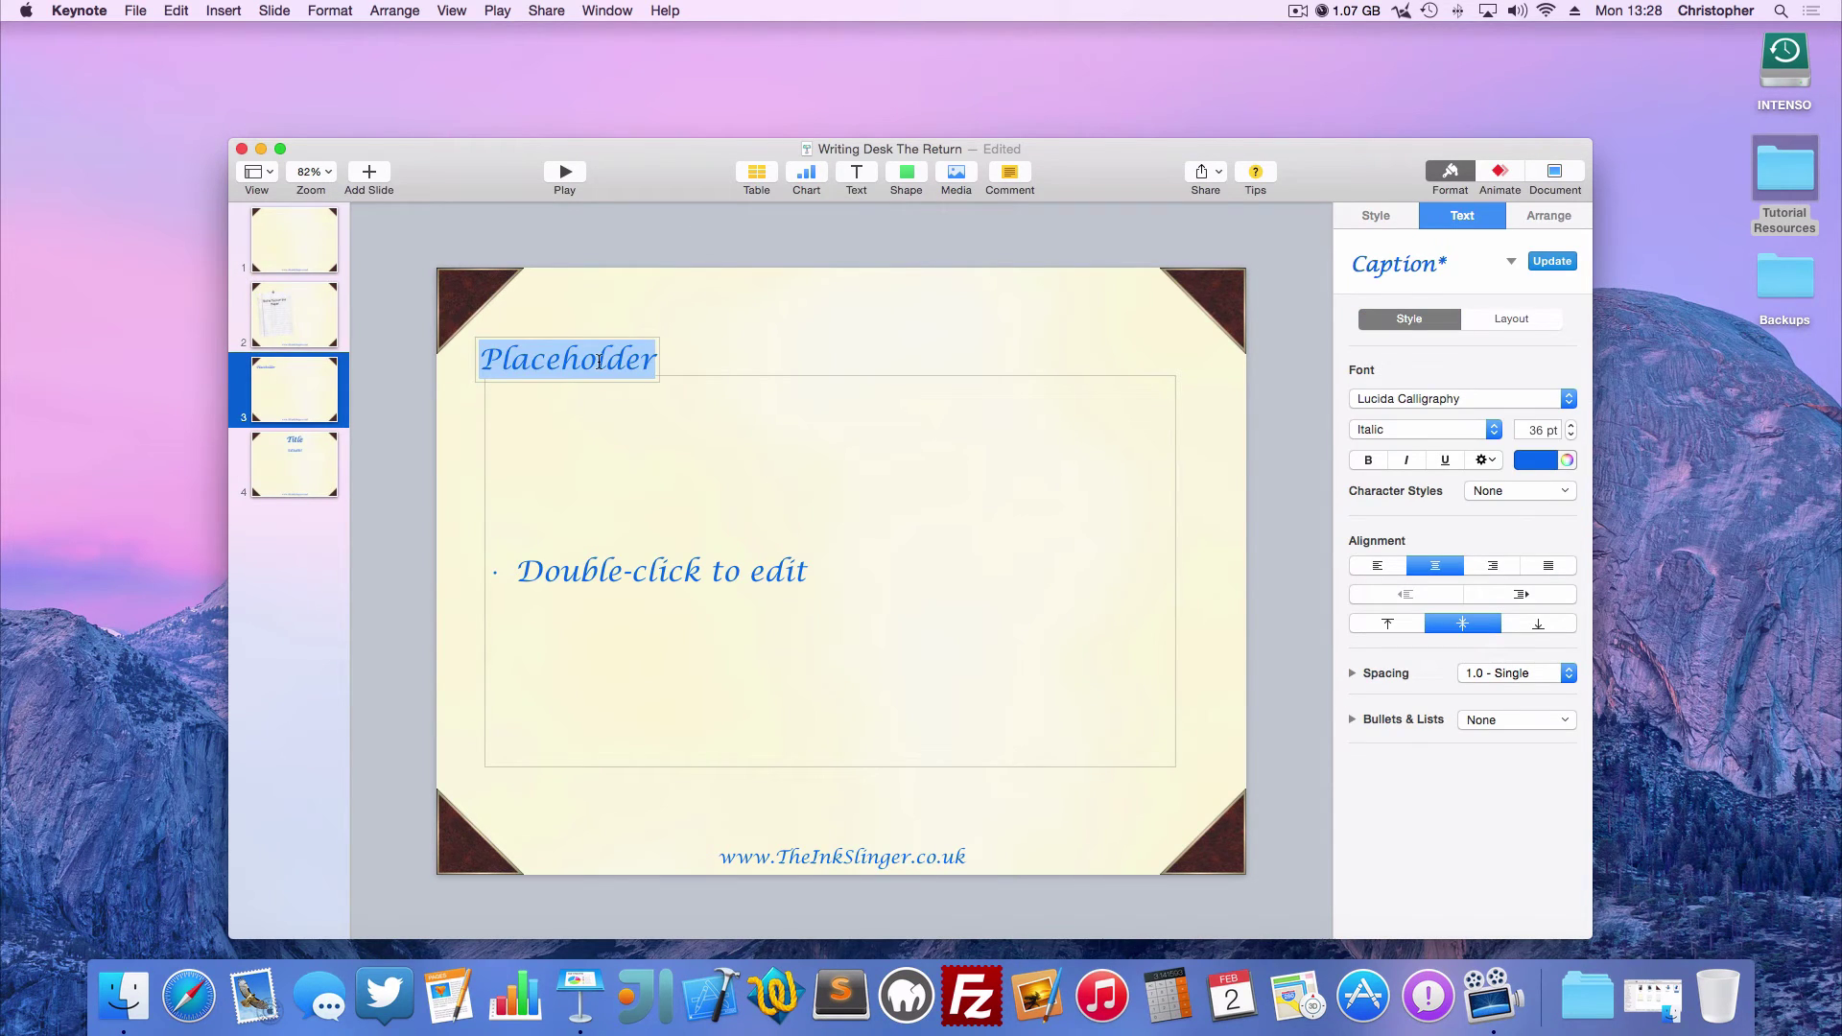
type("Sub-Heading")
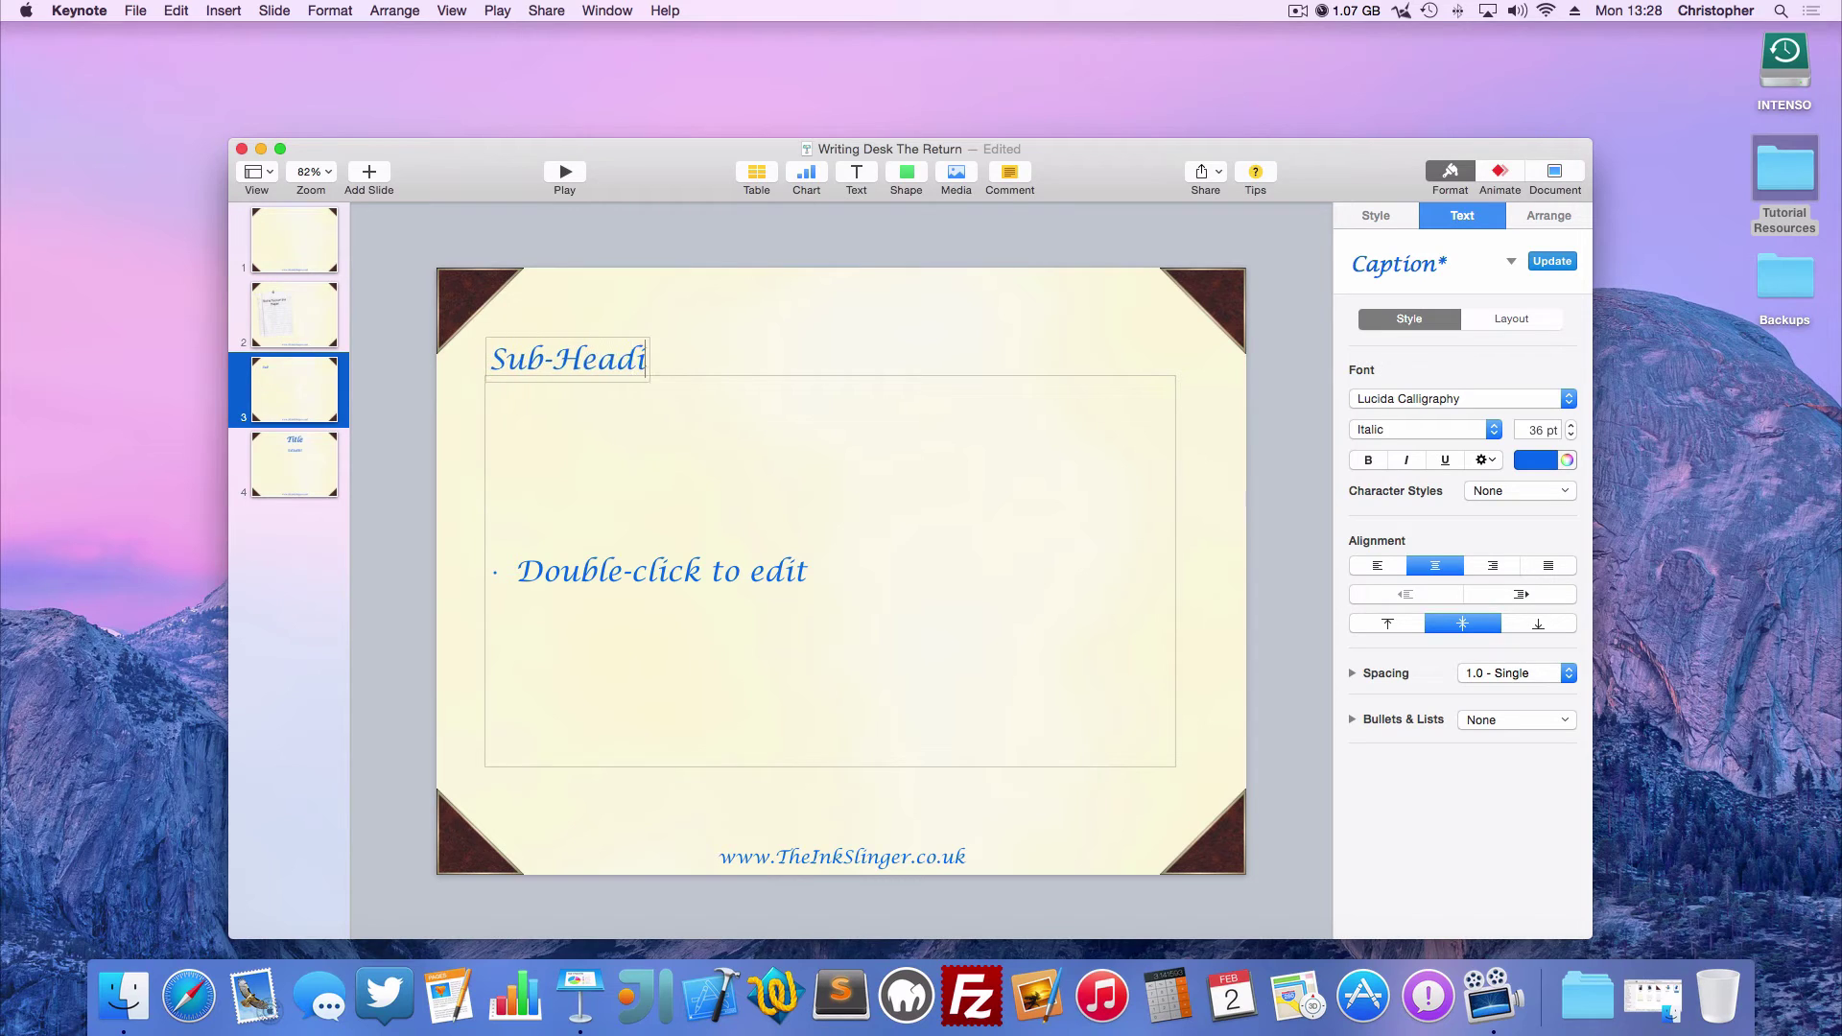
left_click(614, 318)
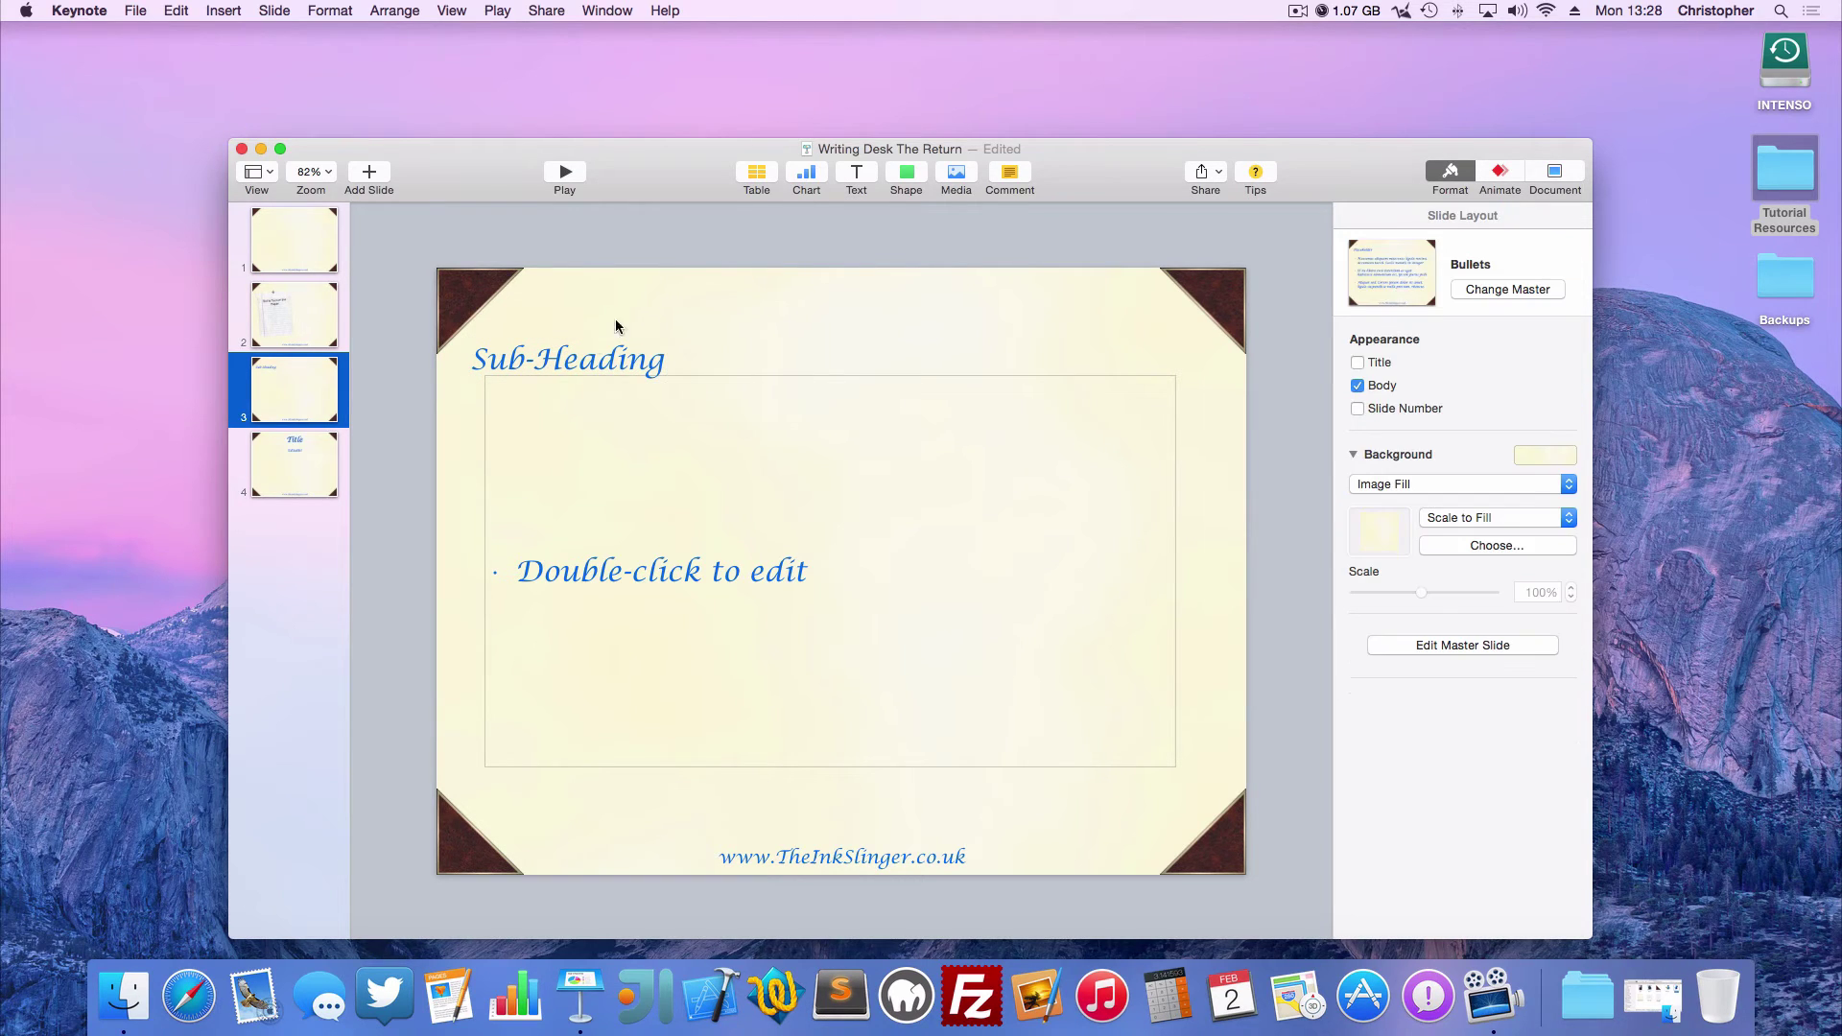
left_click(580, 357)
left_click_drag(580, 357, 595, 349)
Type two bullet points, 'Bullet 1' and 'Bullet 2', in the body
double_click(699, 534)
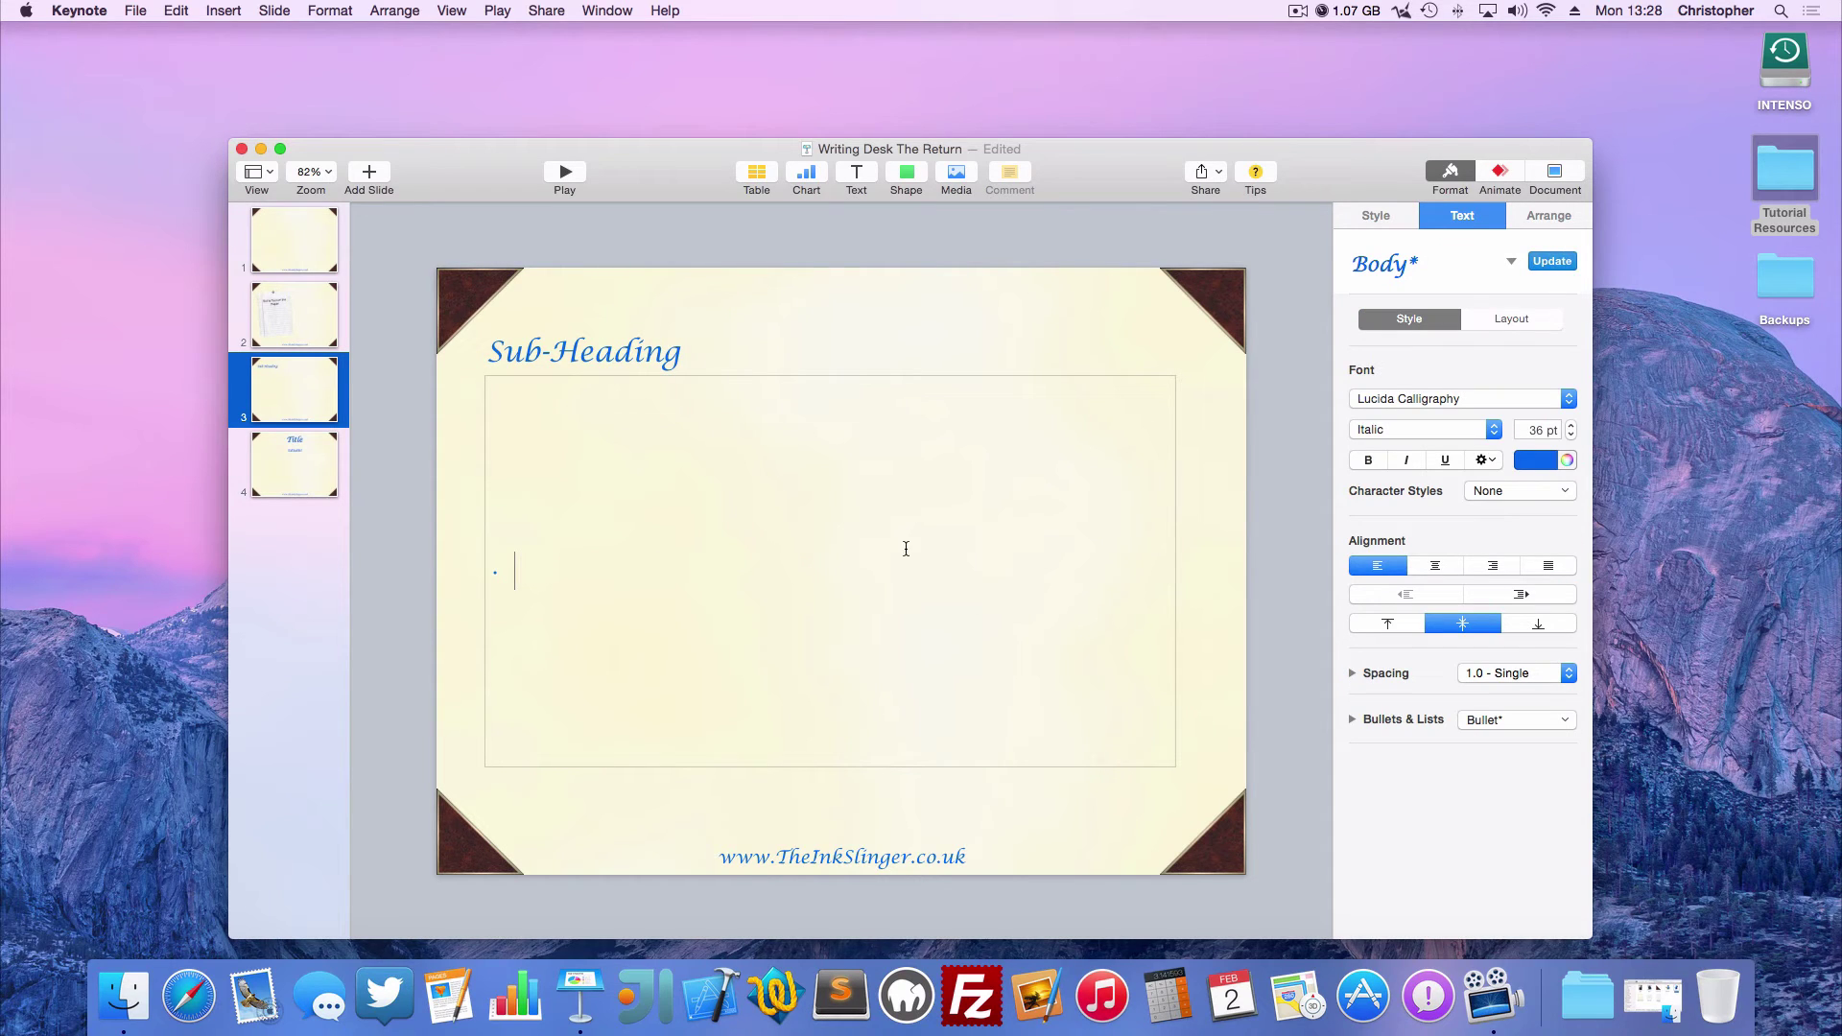
type("Bullet 1")
key("Return")
type("Bullet 2")
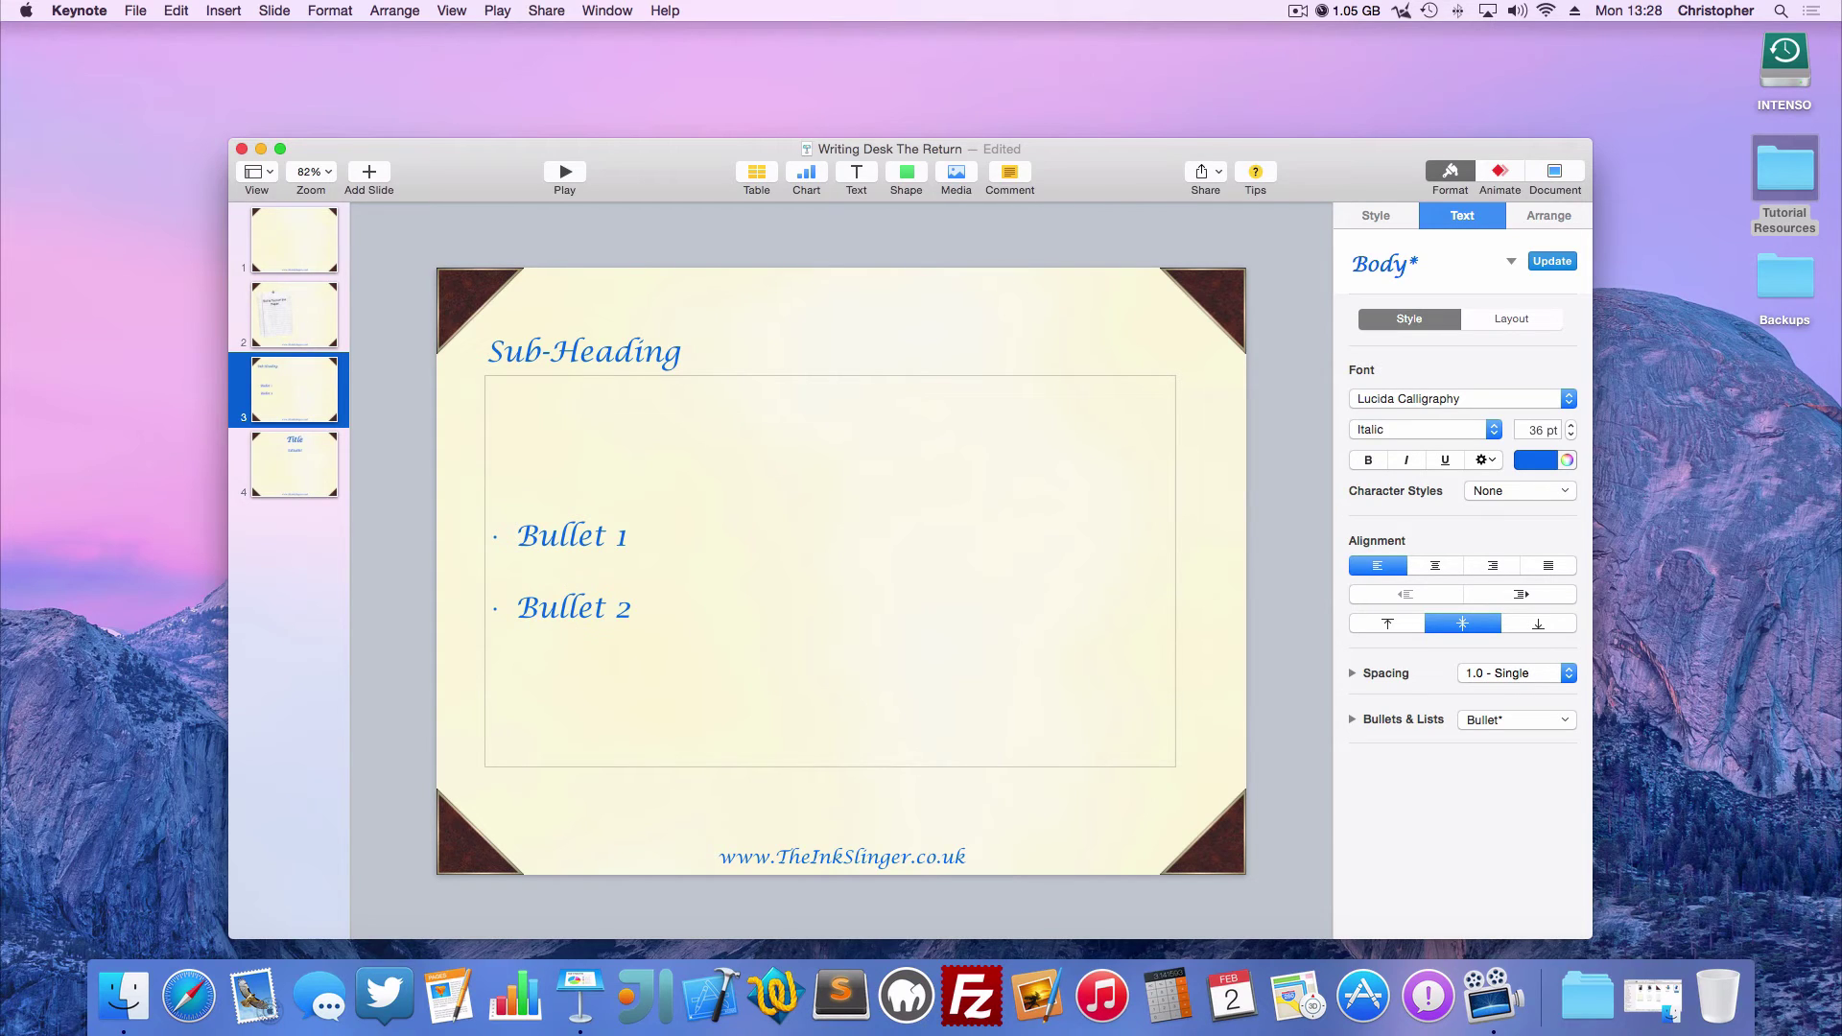
key("Return")
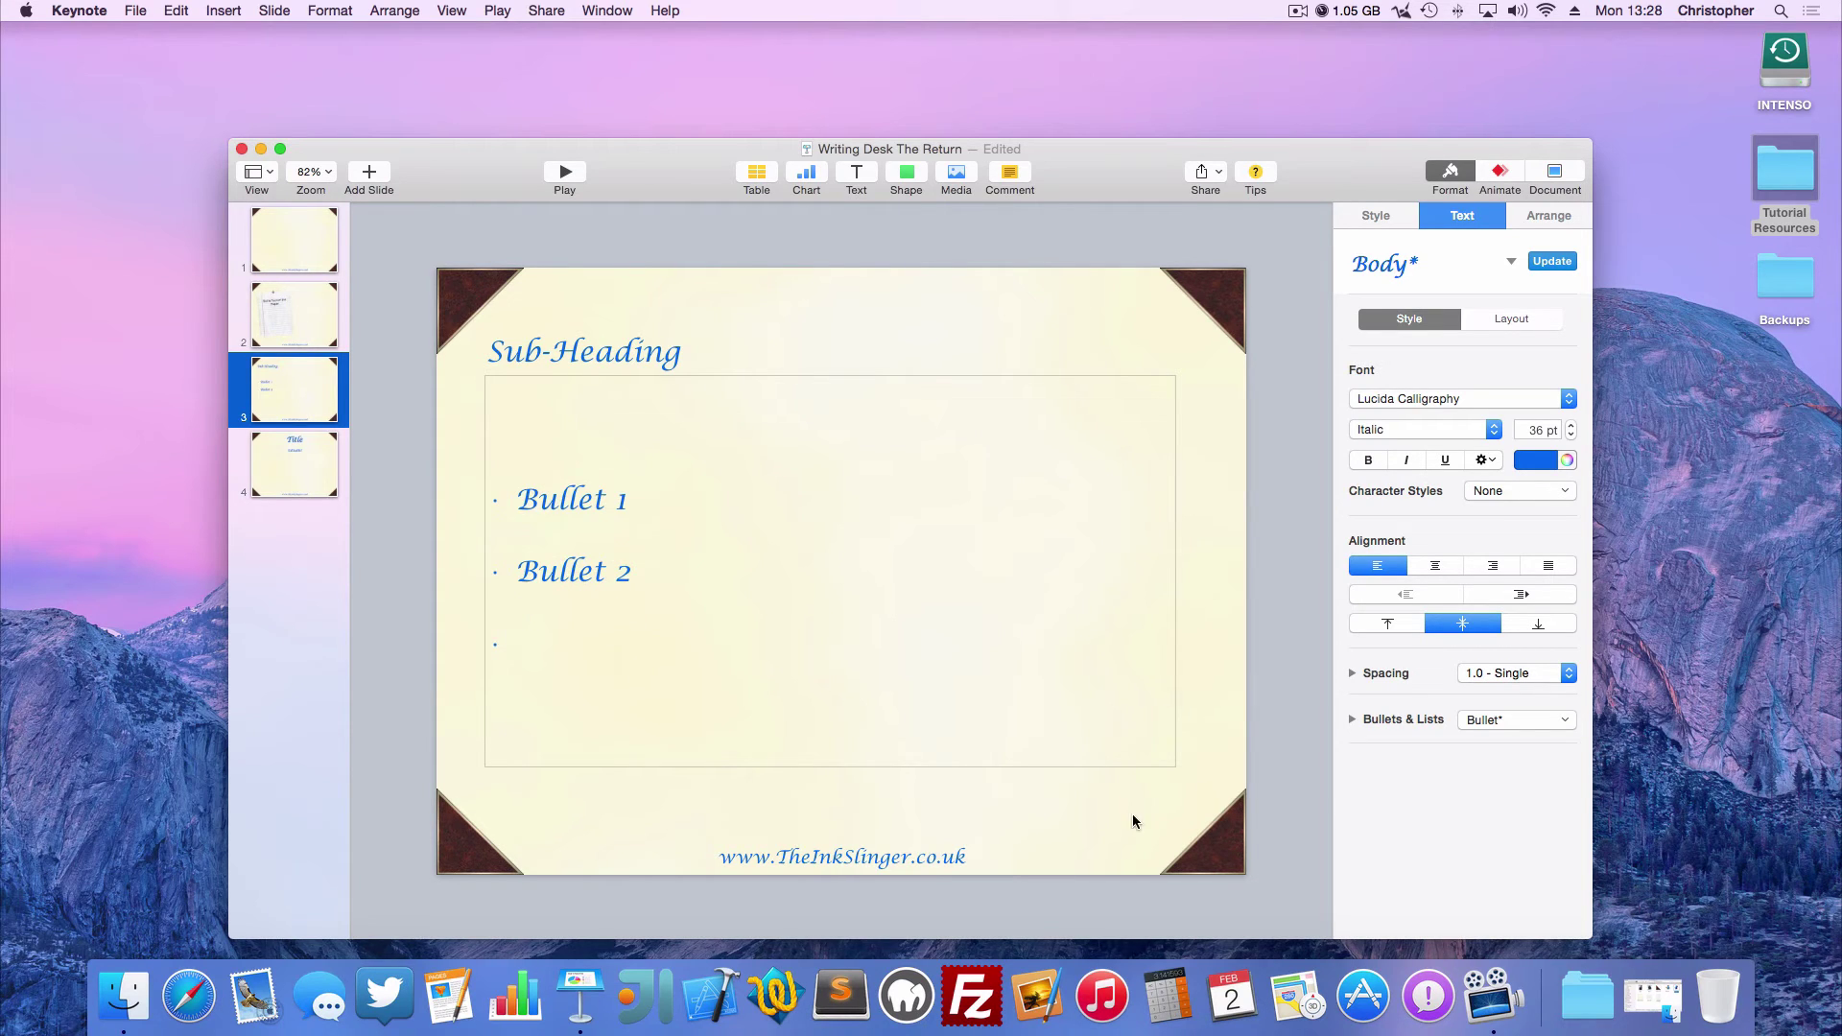
left_click(1522, 723)
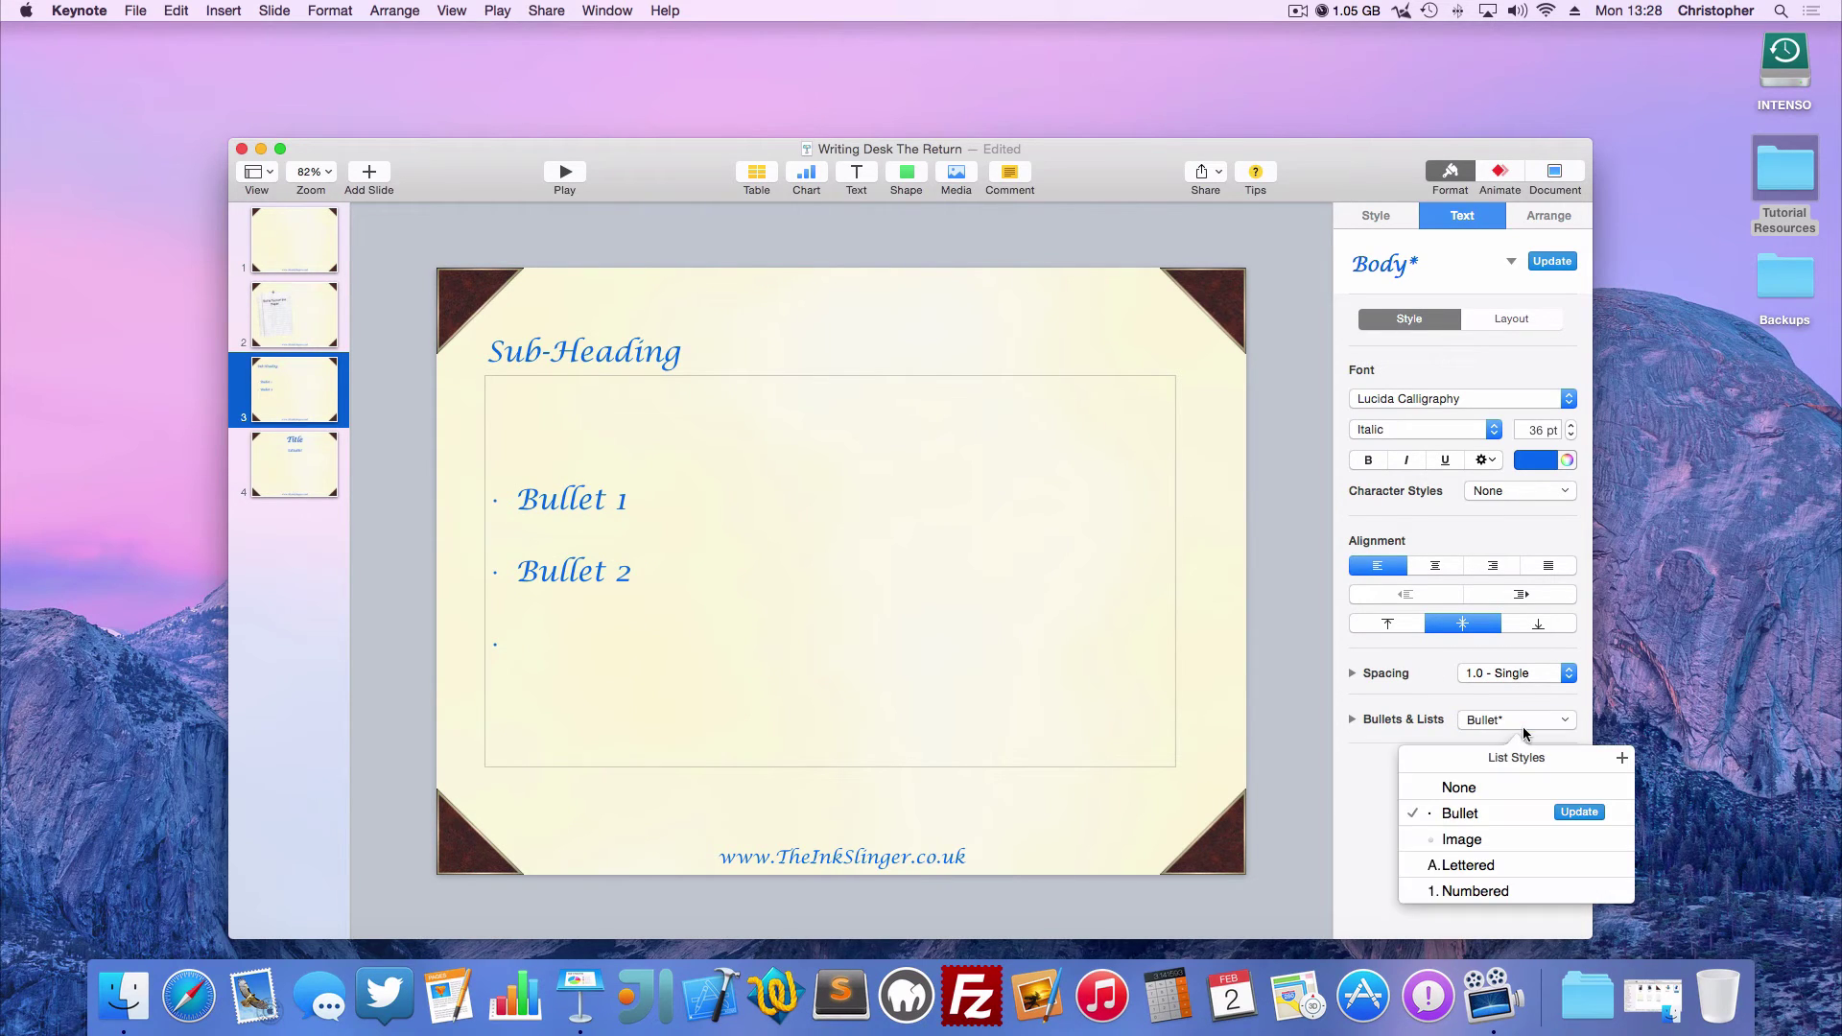
left_click(1383, 806)
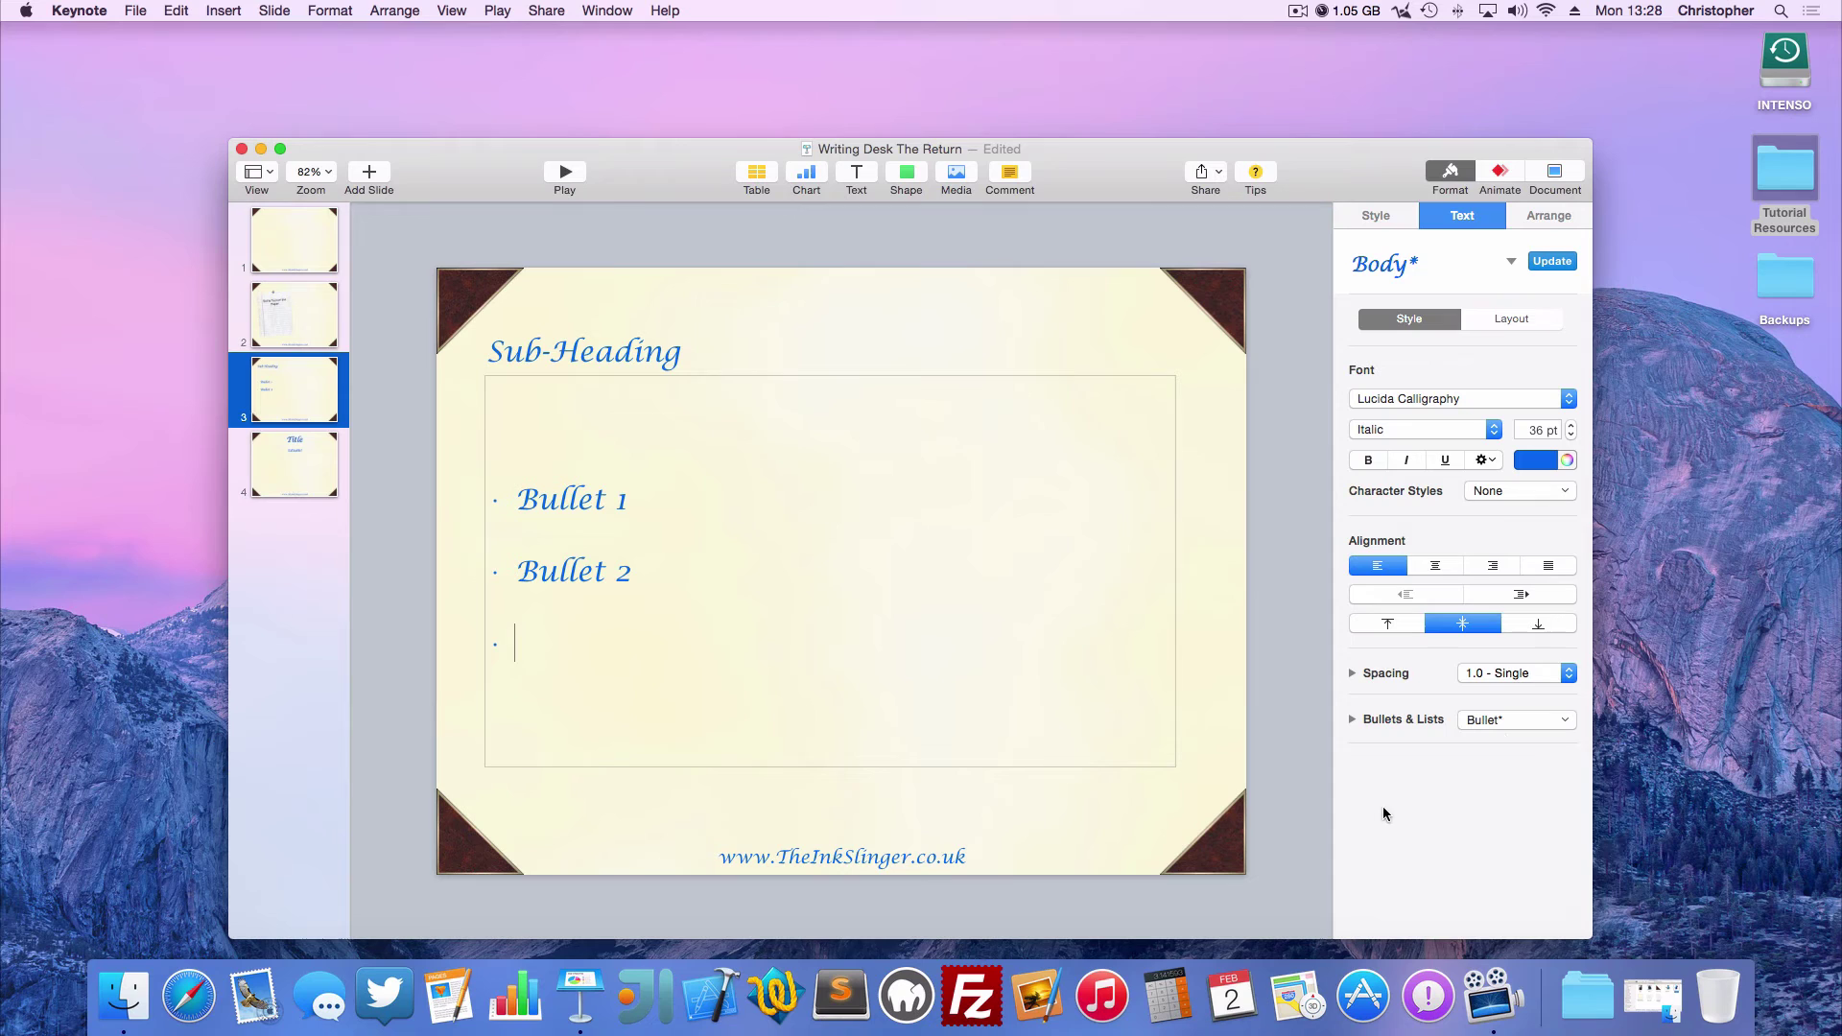
left_click(253, 177)
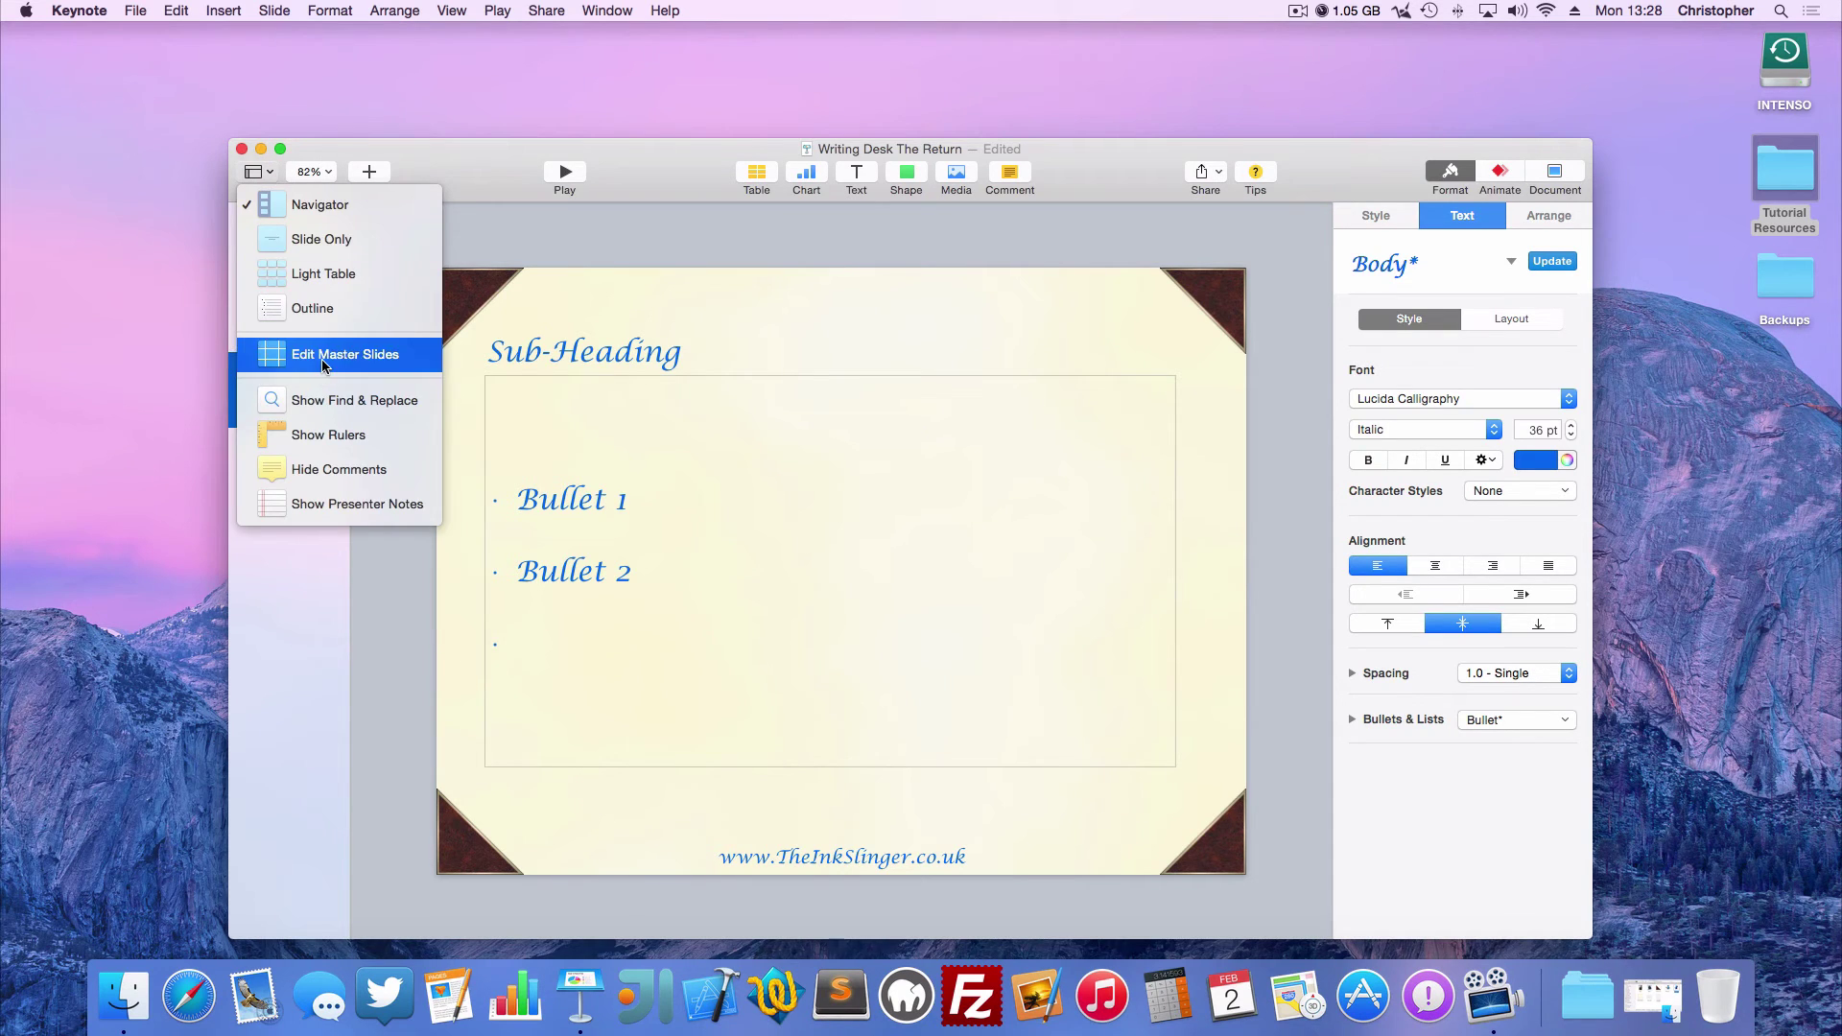
In master editing, duplicate Blank, move the copy above it and name it 'Pictures'
left_click(345, 355)
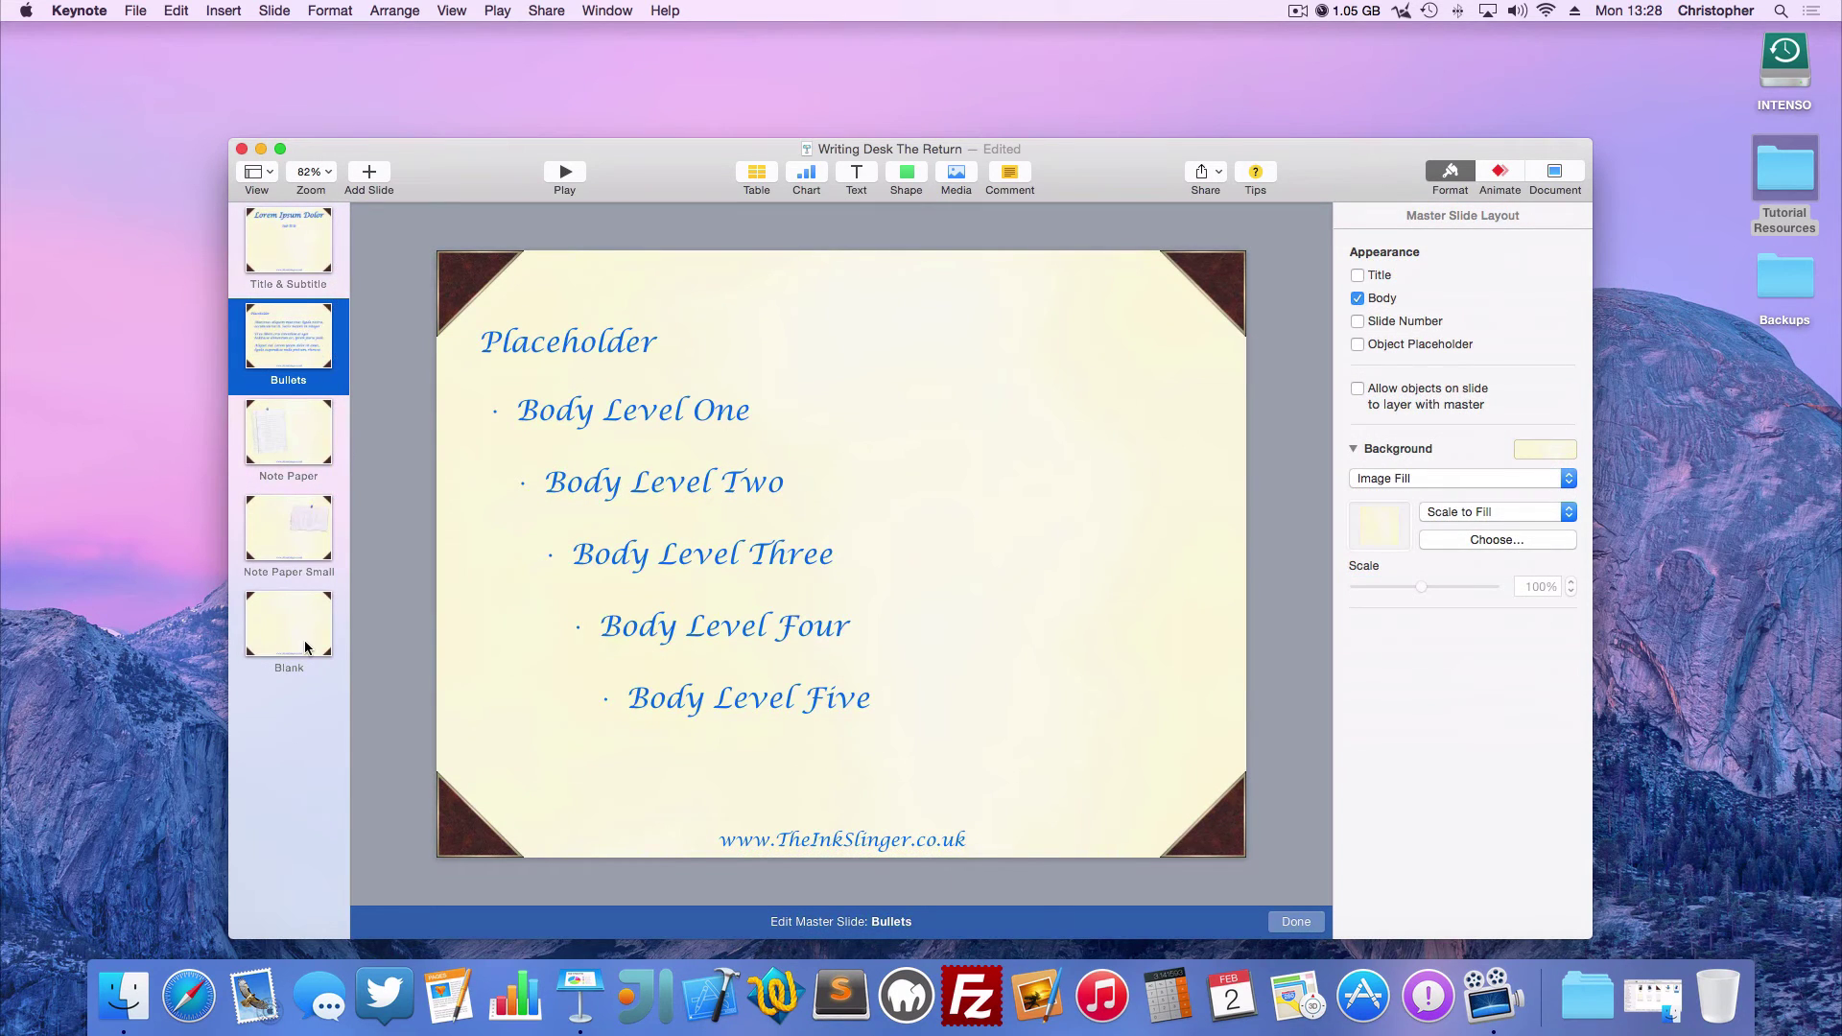
right_click(303, 640)
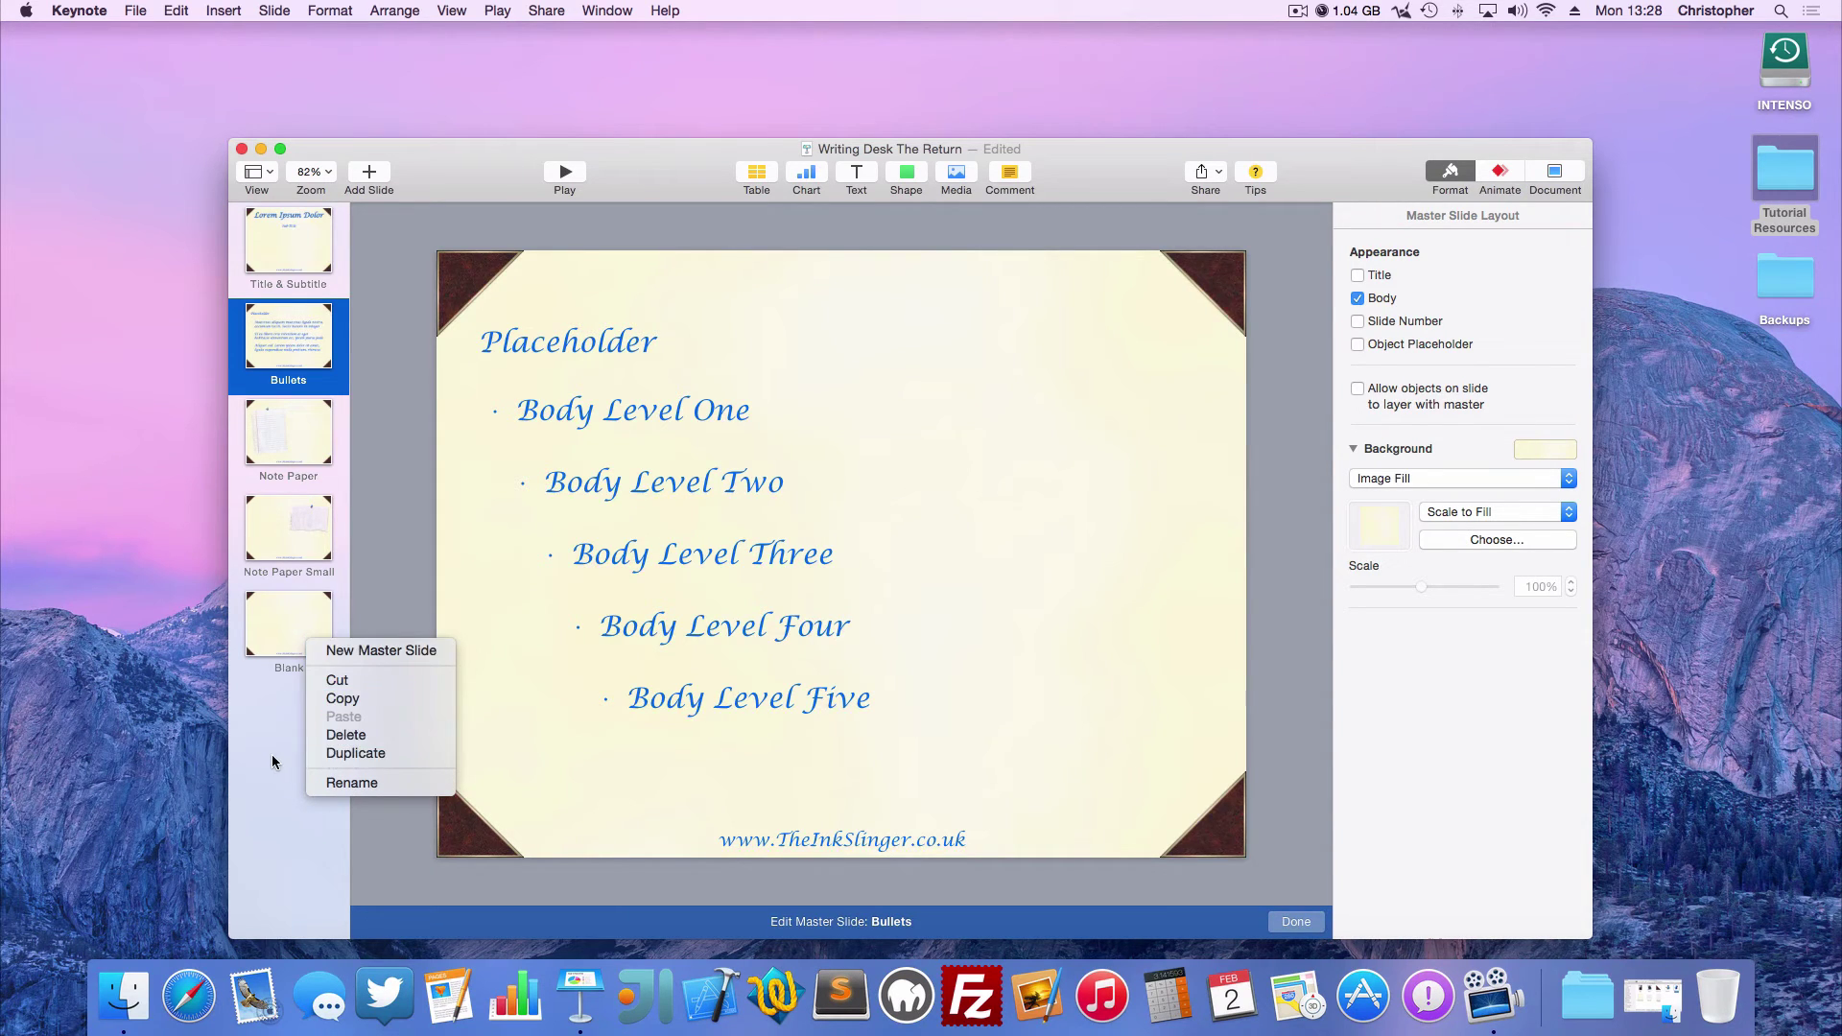
left_click(289, 659)
left_click(289, 660)
right_click(290, 645)
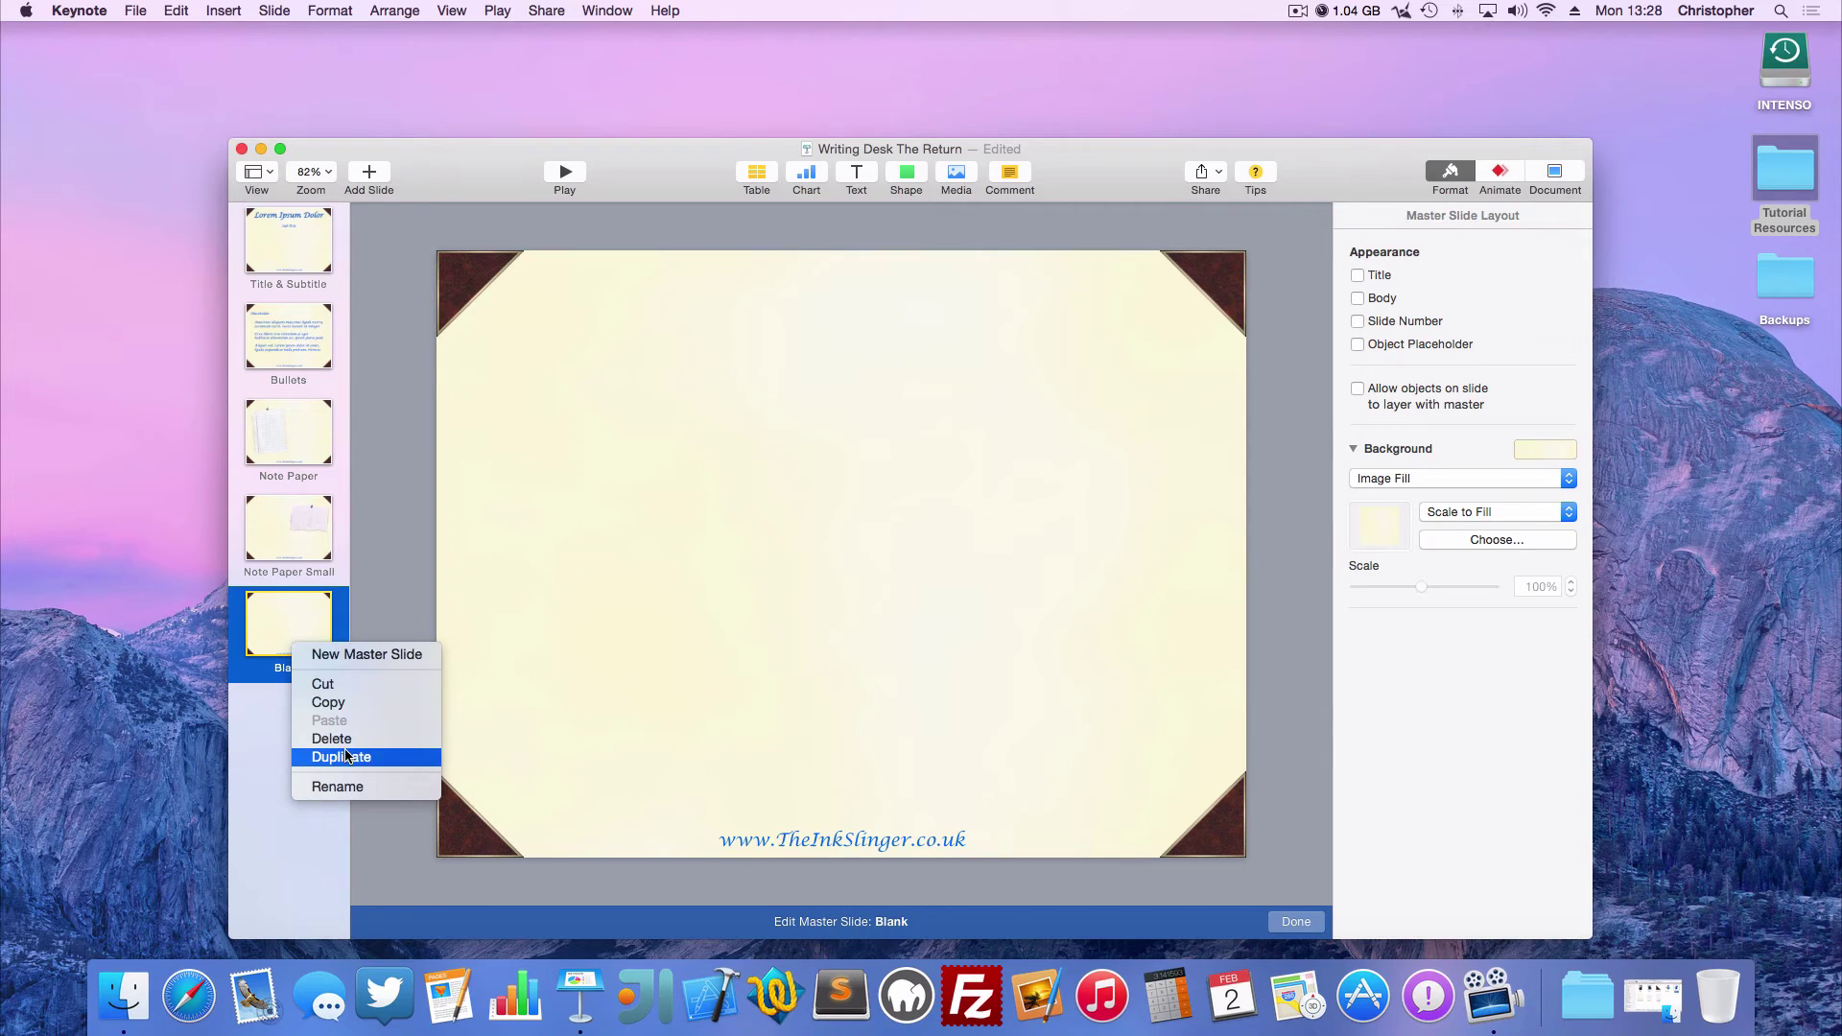
left_click(339, 750)
left_click_drag(309, 722, 299, 662)
double_click(293, 668)
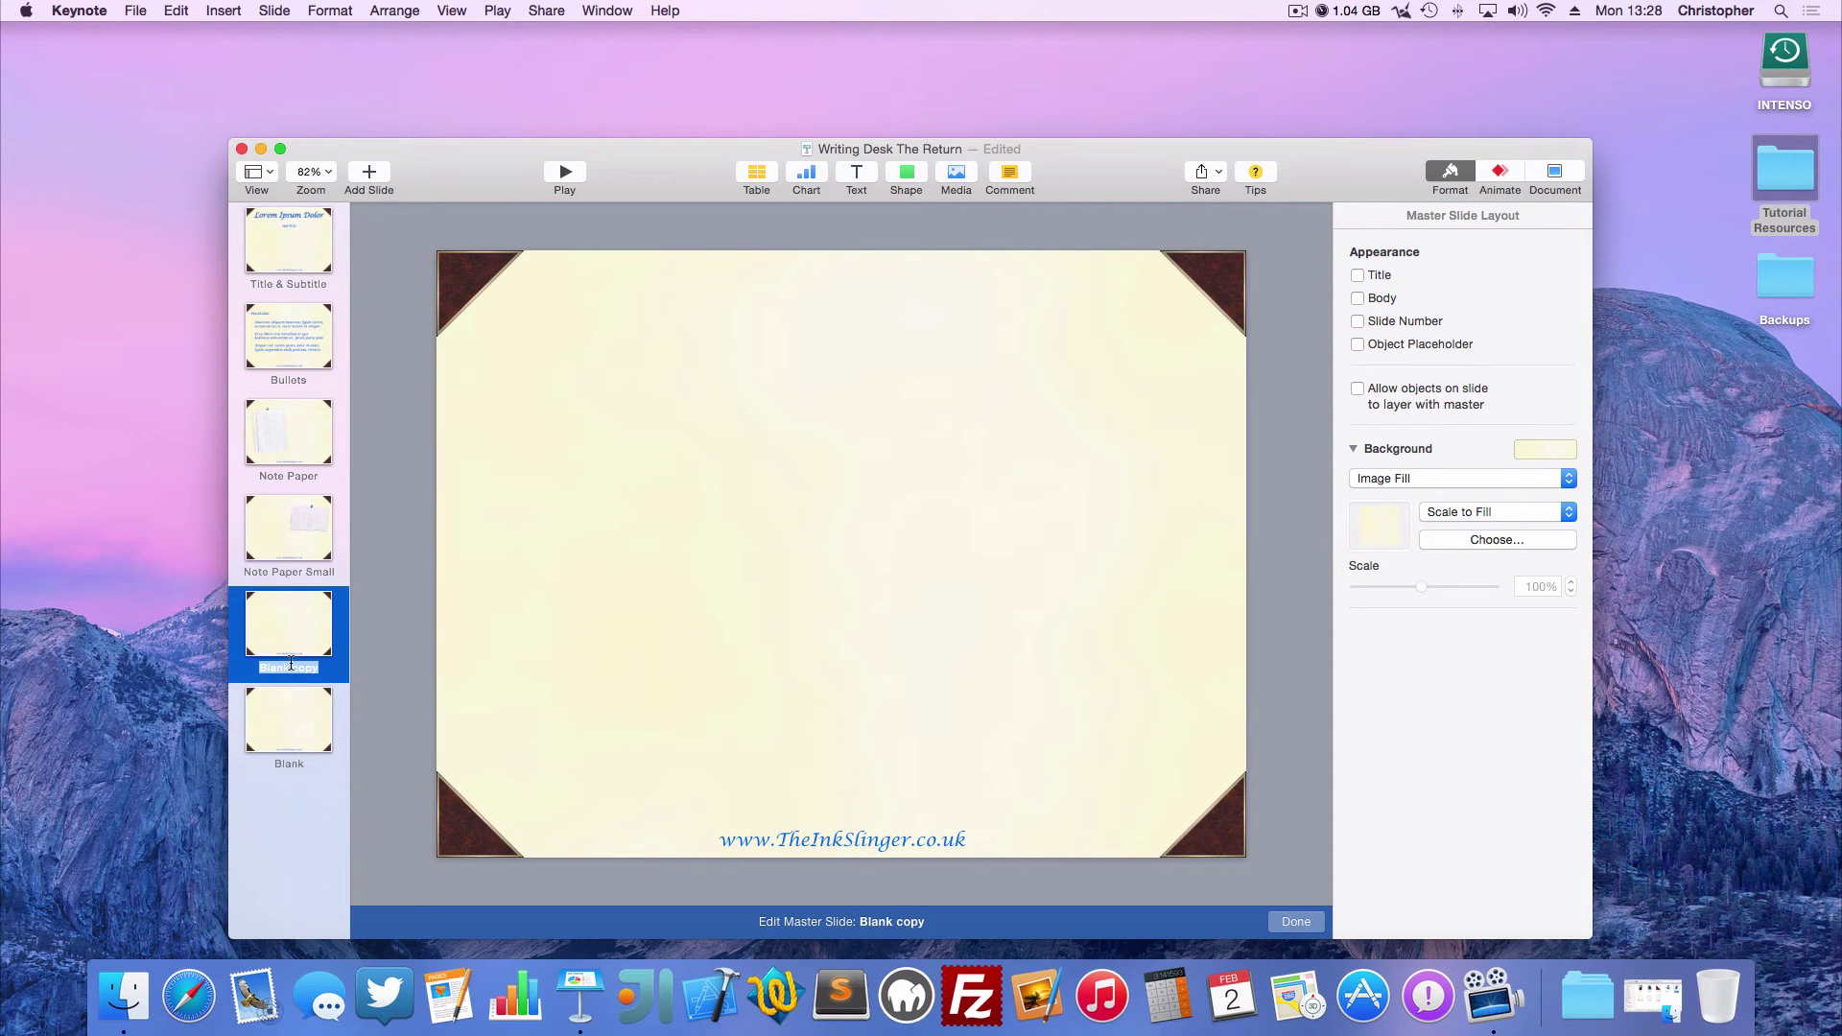
type("Pictures")
key("Return")
key("ctrl+Up")
key("Escape")
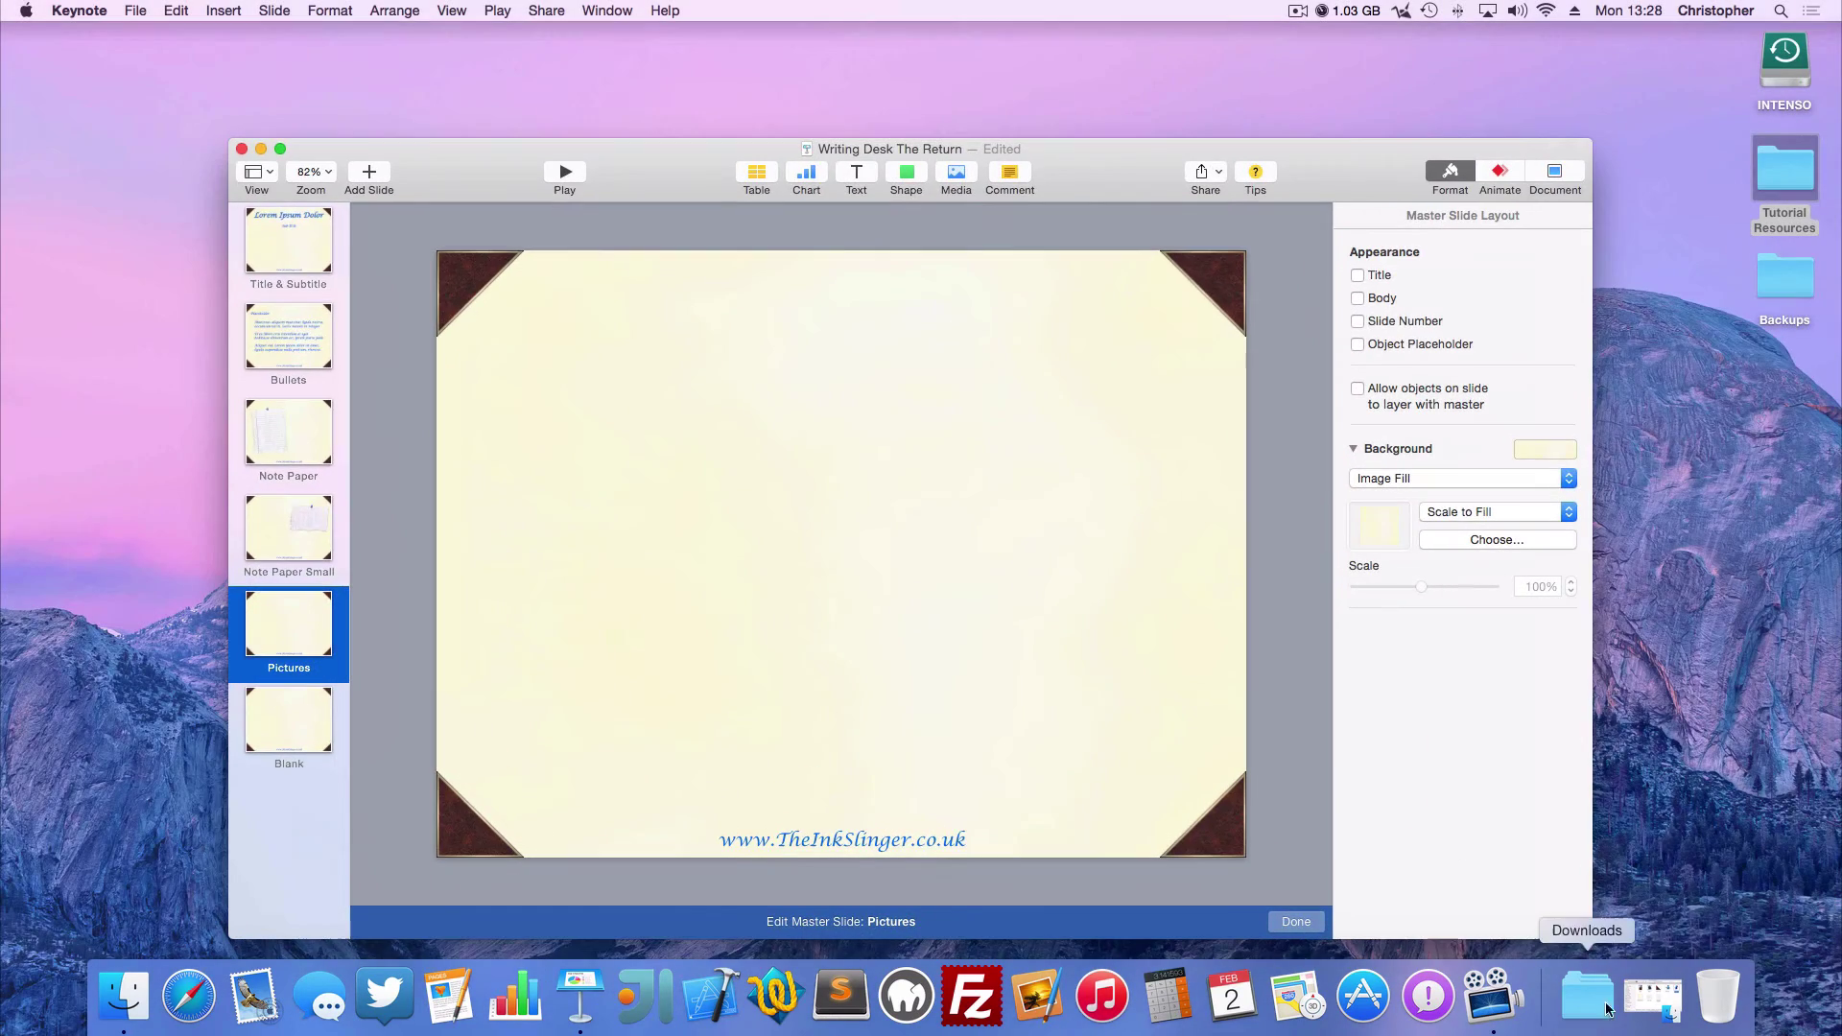
Place the Batman and Batgirl images from Tutorial Resources onto the Pictures master
left_click(1652, 997)
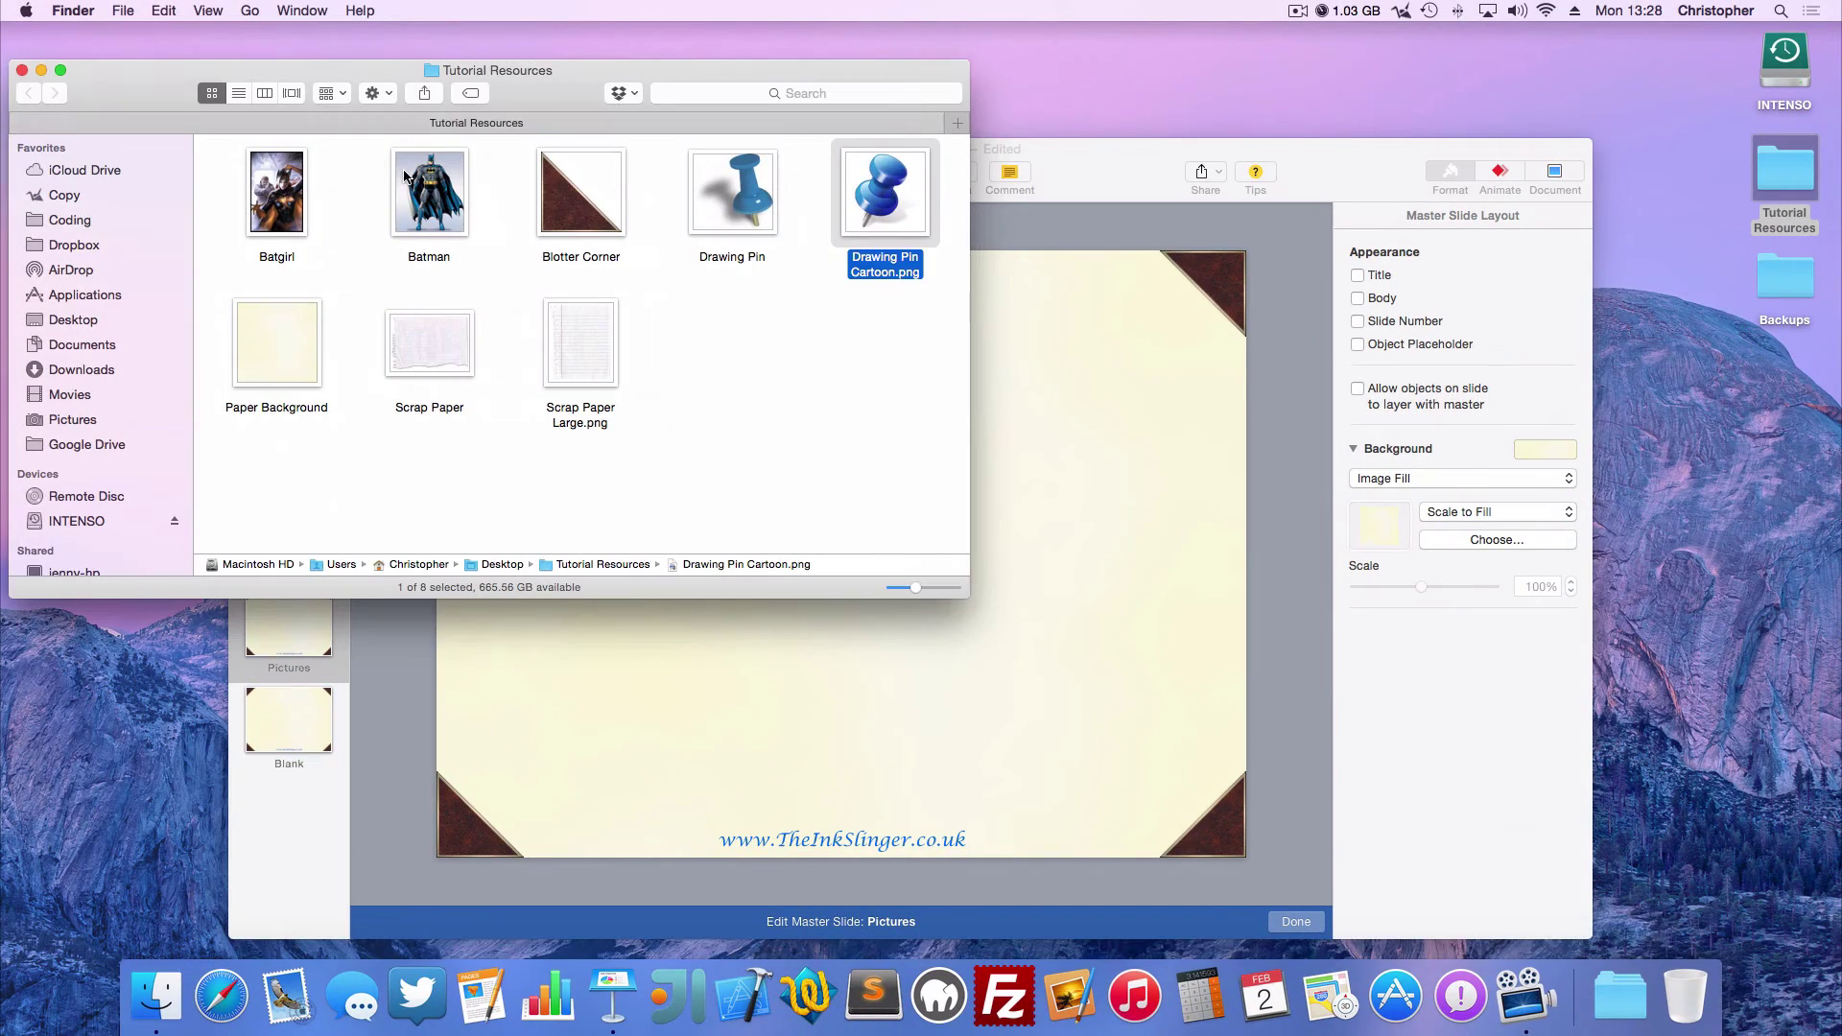
left_click_drag(430, 192, 1082, 566)
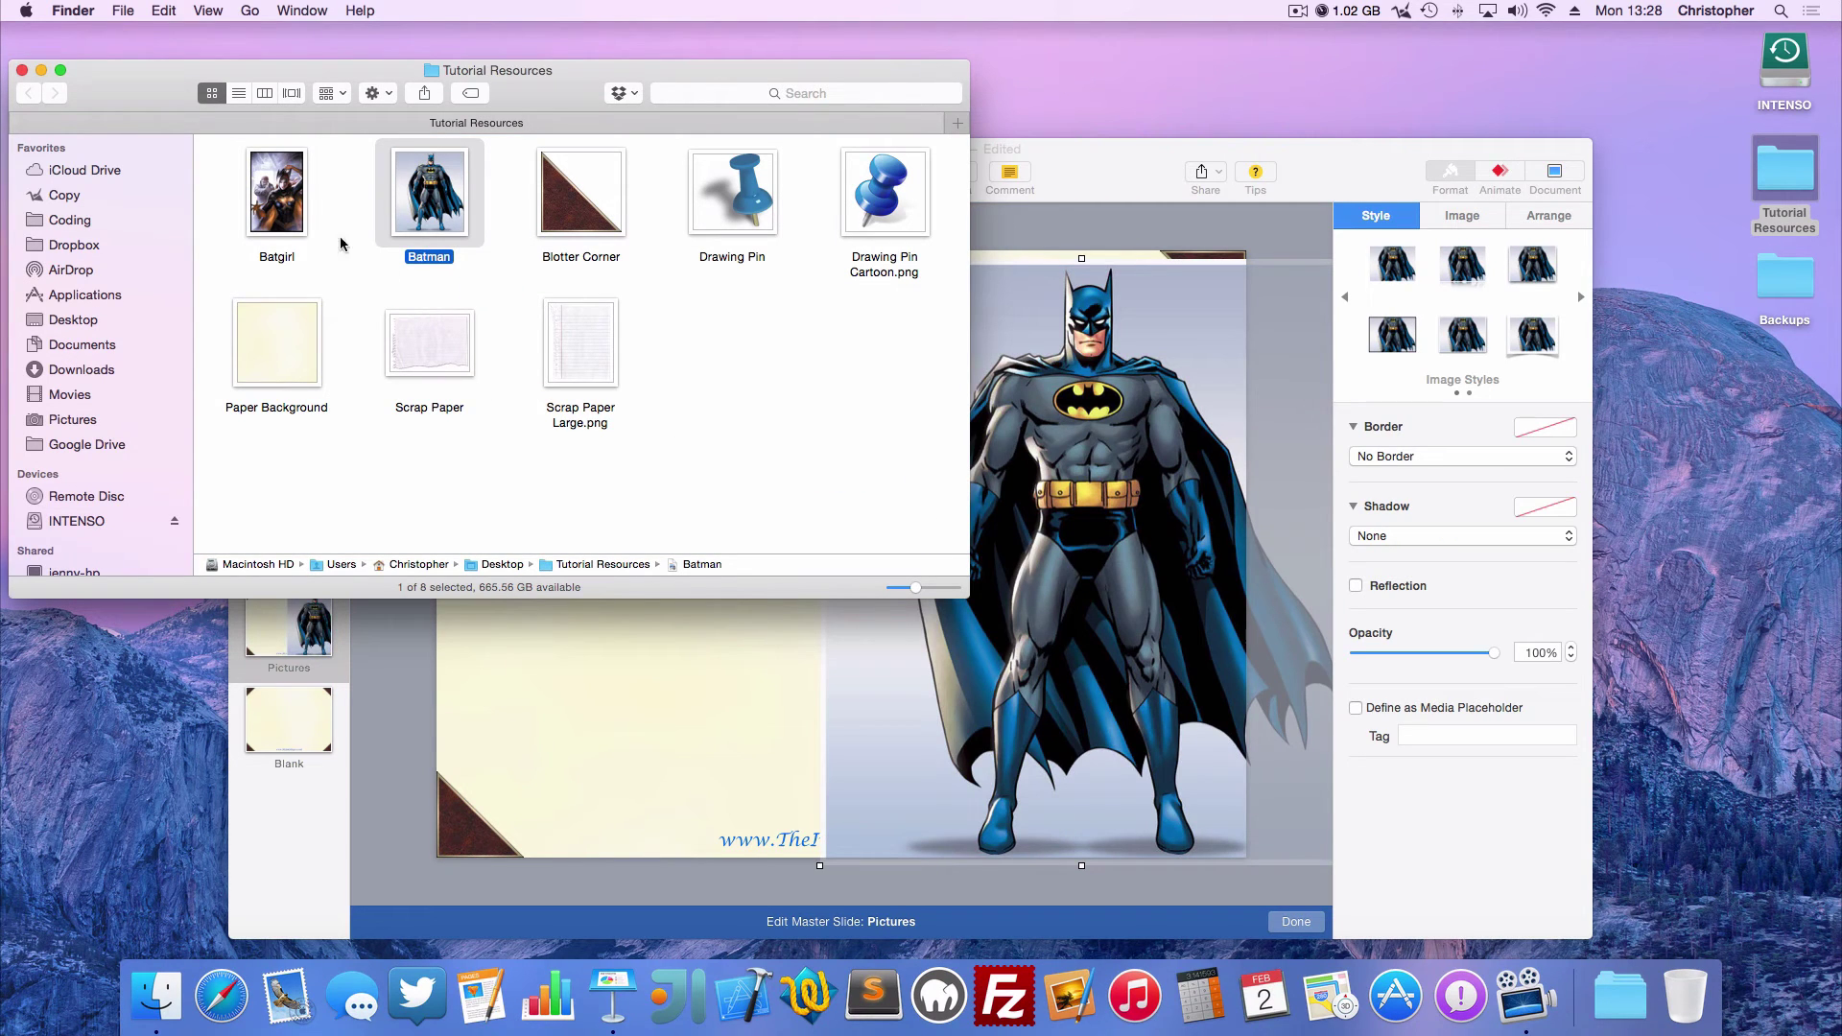
left_click_drag(276, 192, 1075, 662)
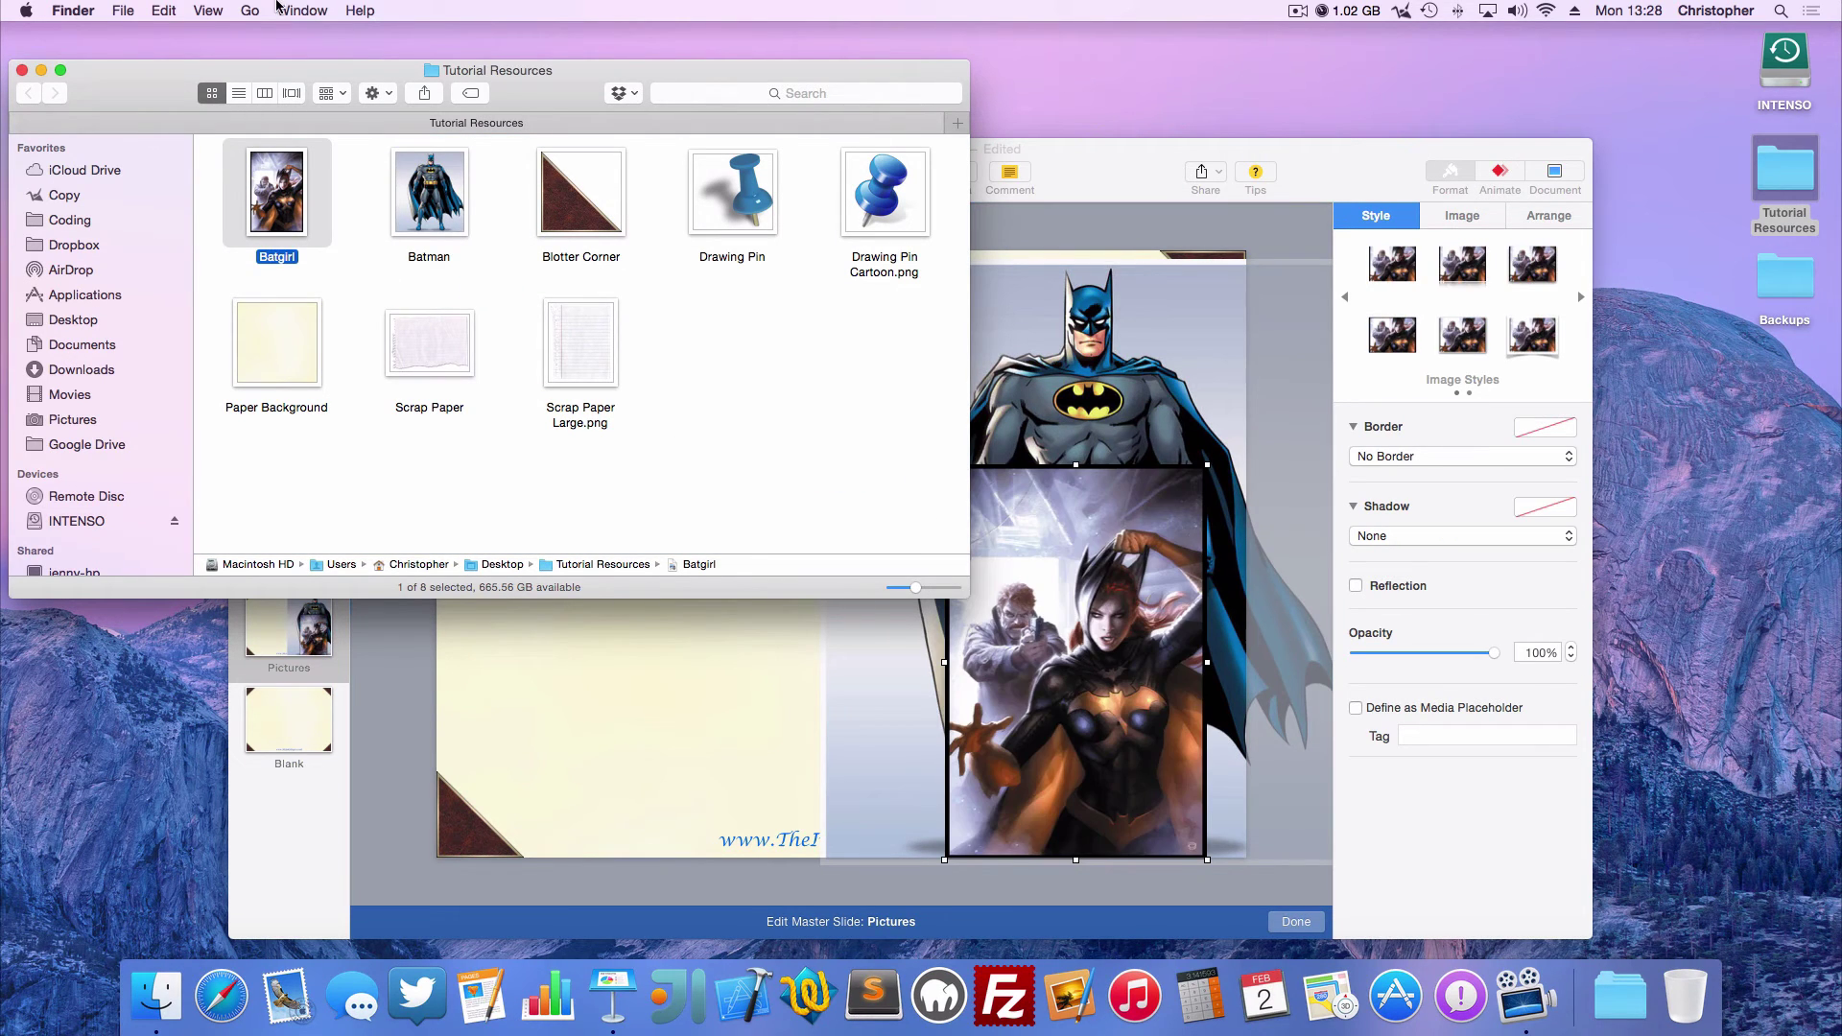
left_click(41, 71)
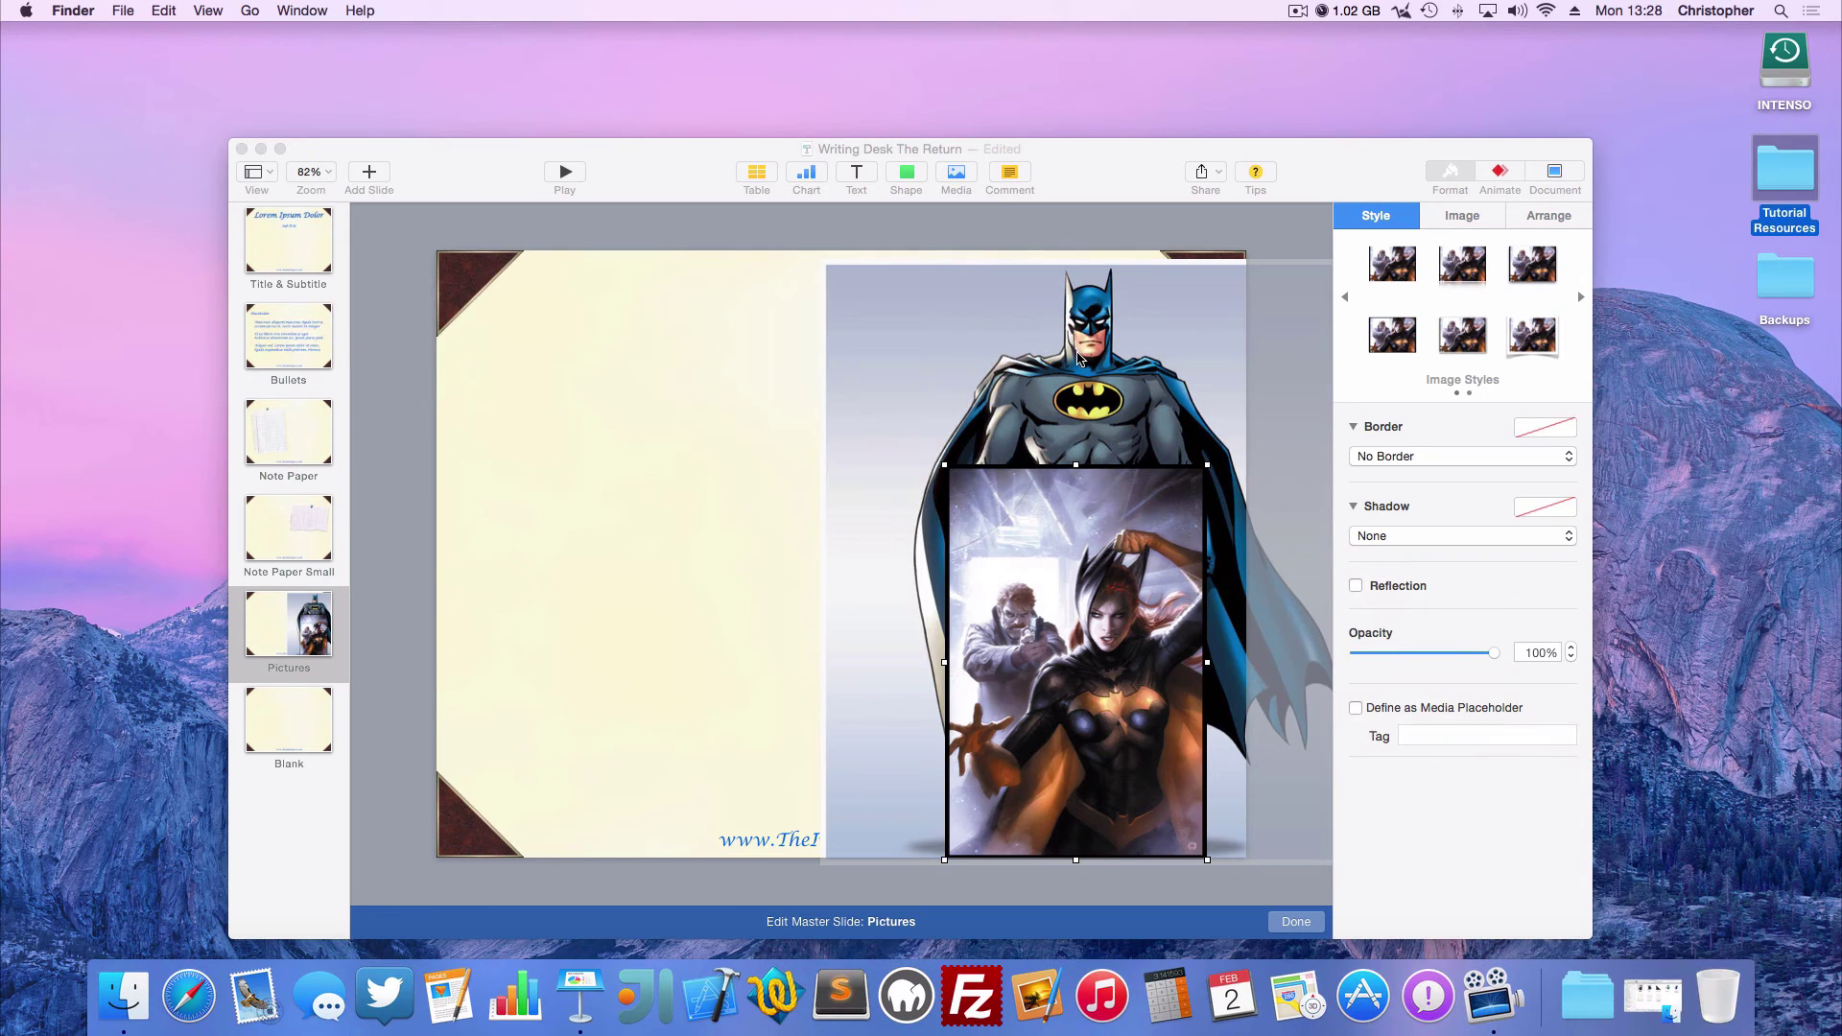
Shrink the Batman picture, tilt it a few degrees and move it to the top left
left_click_drag(1046, 362, 647, 366)
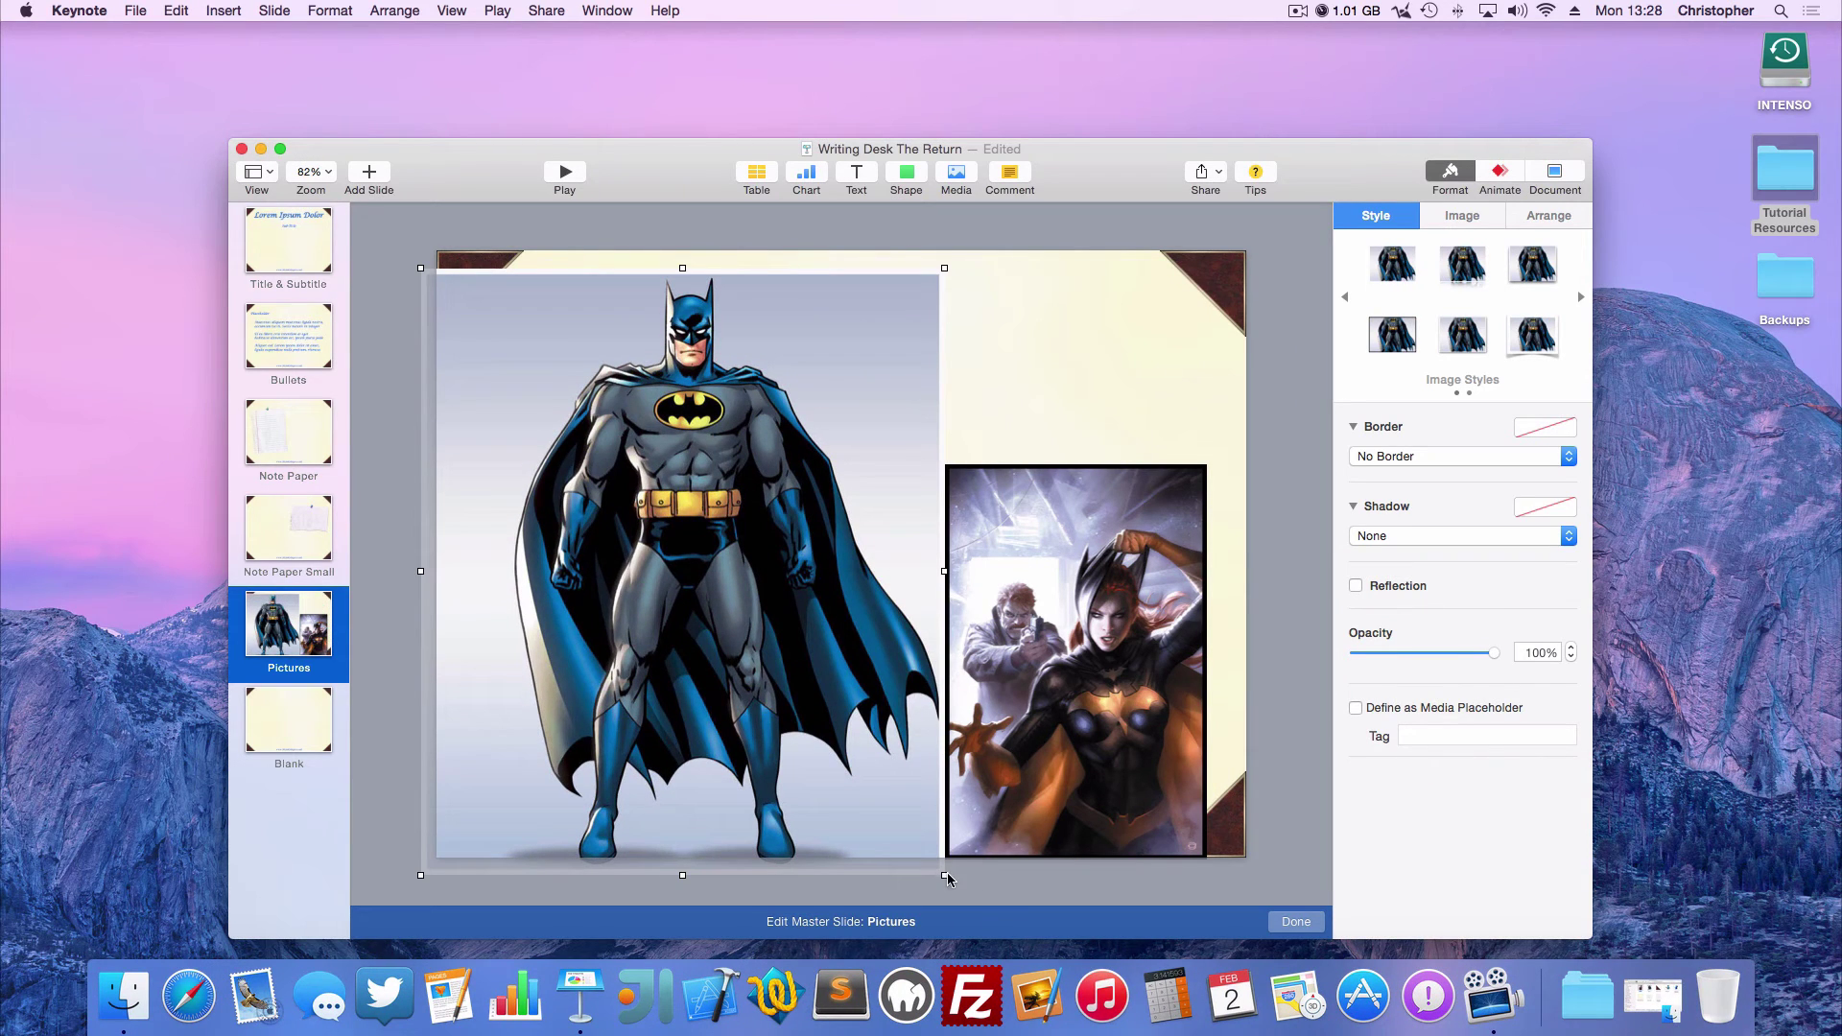
left_click_drag(946, 877, 683, 640)
left_click_drag(603, 522, 691, 632)
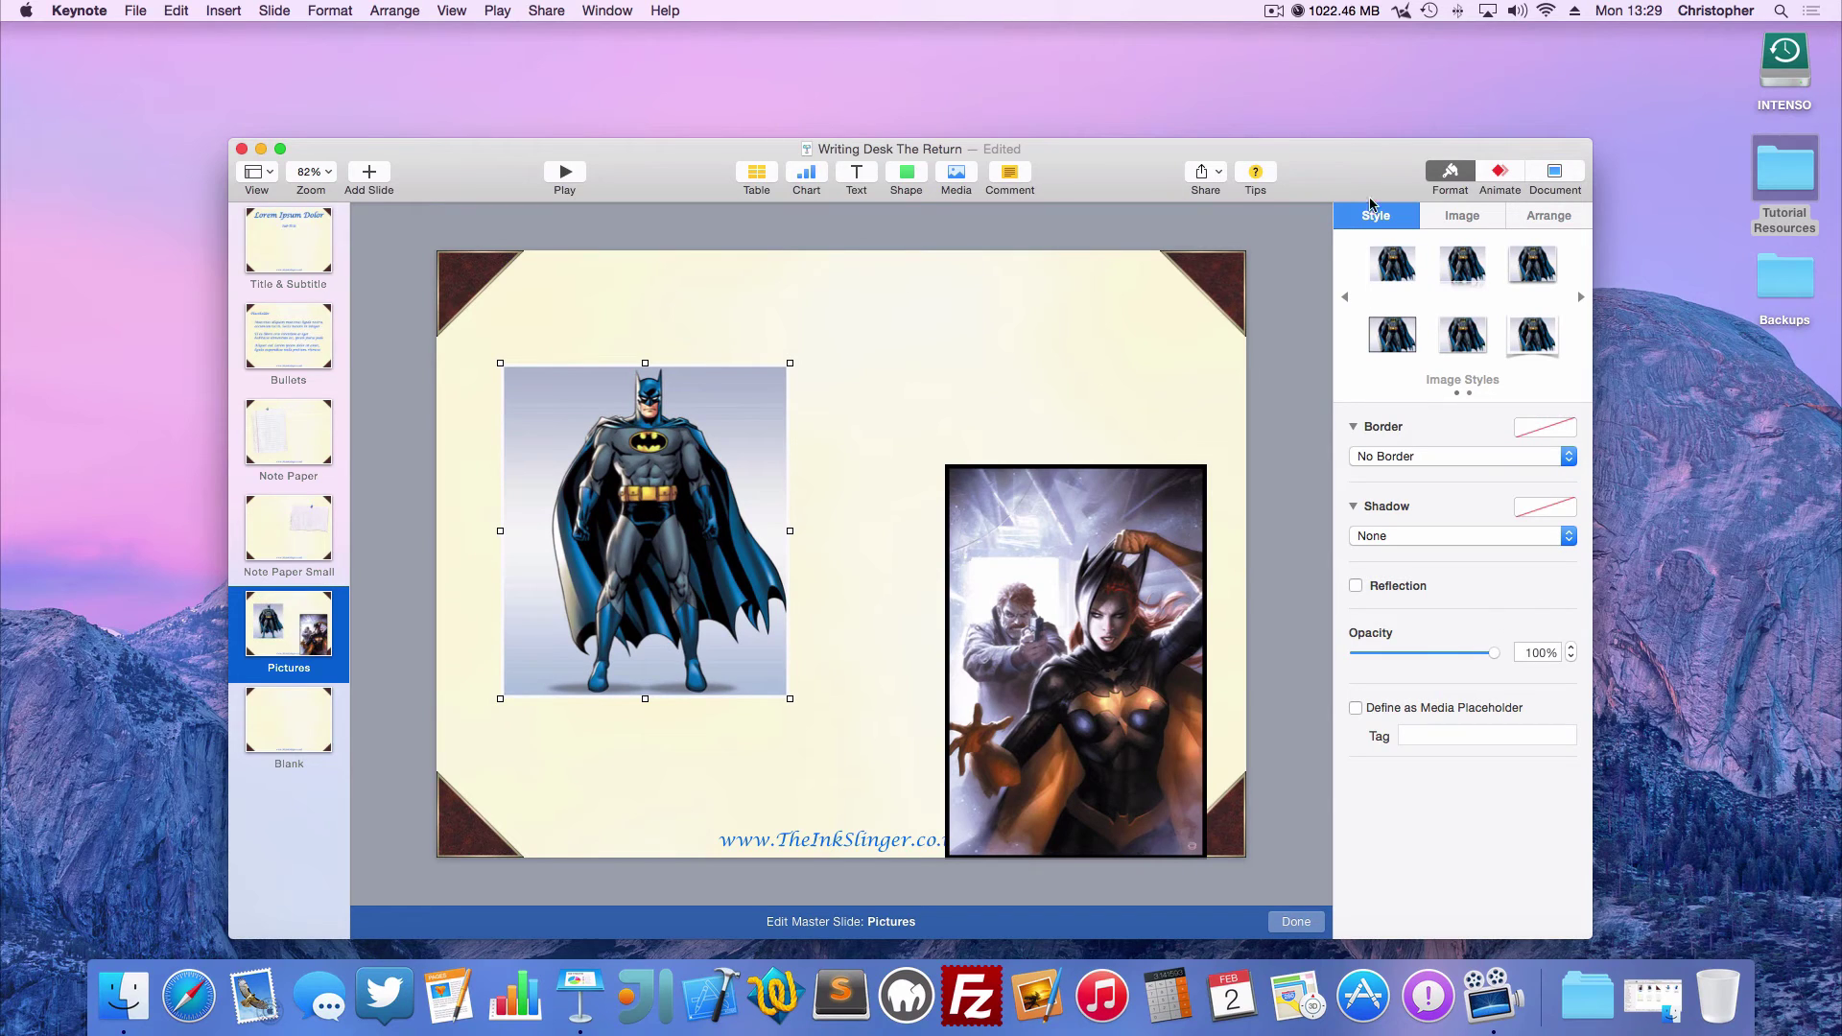
left_click(1528, 217)
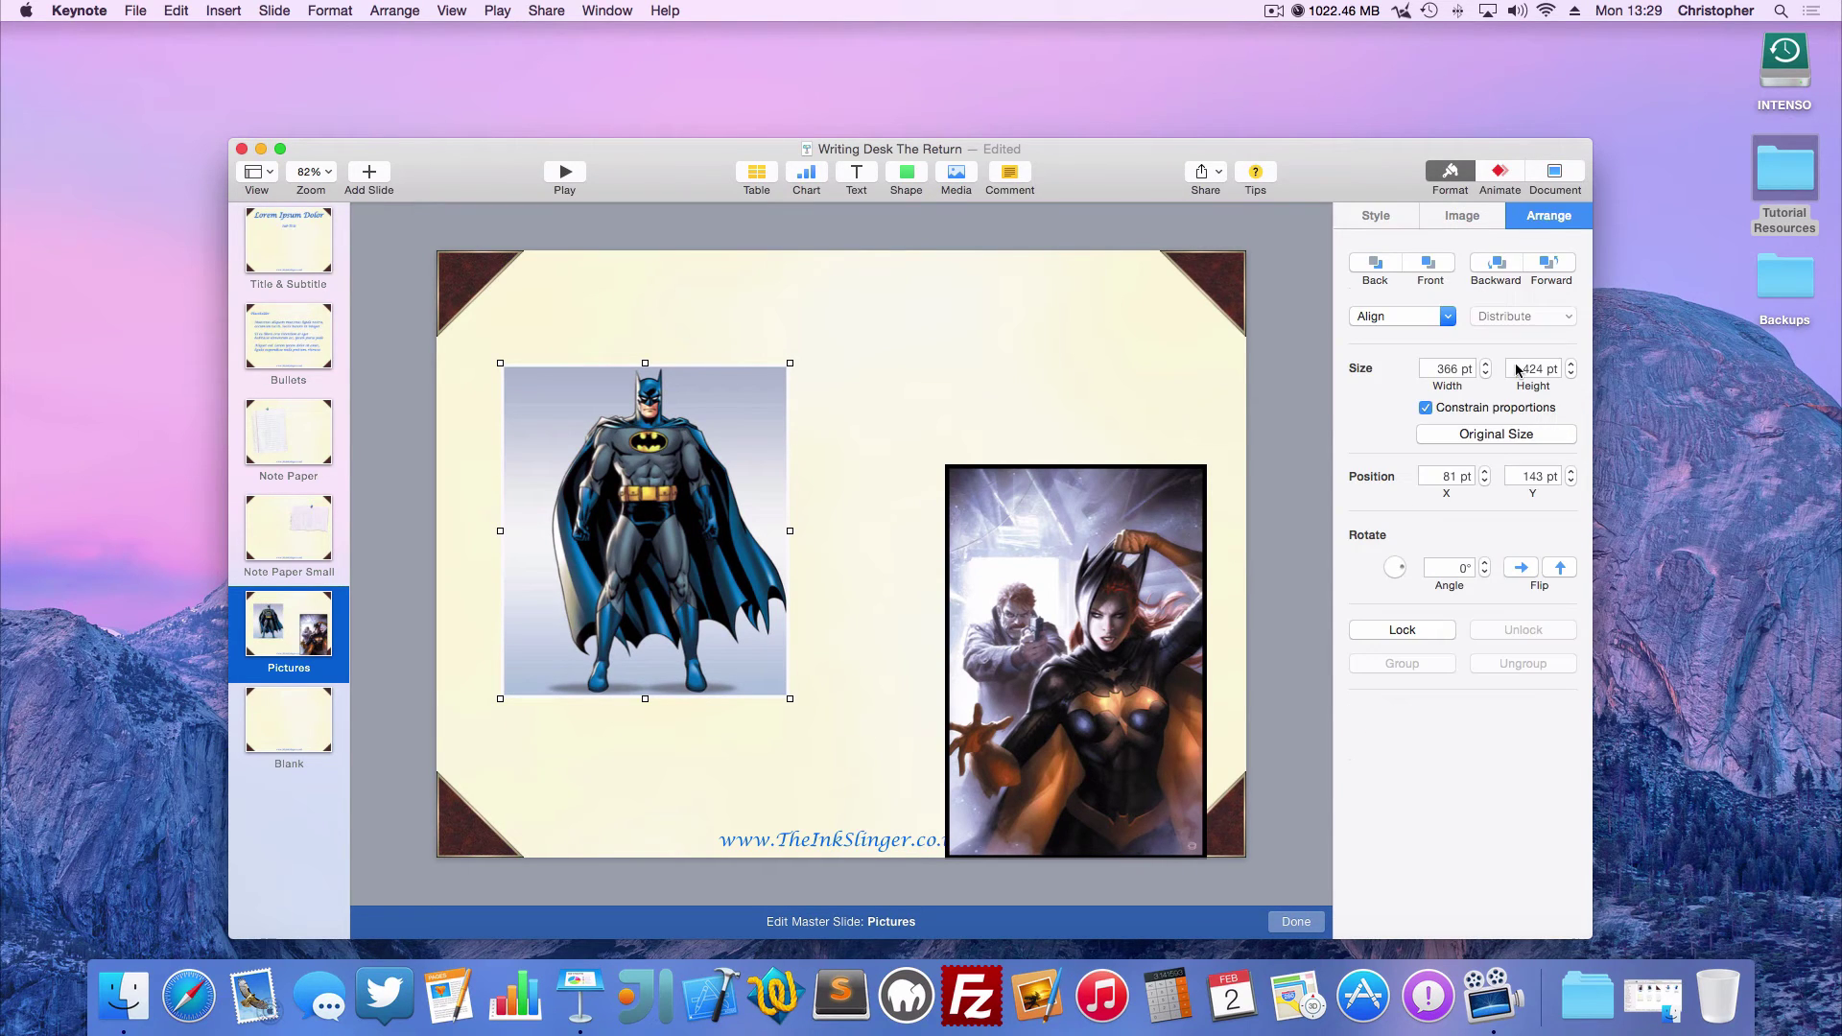
left_click(1485, 564)
left_click(1485, 564)
left_click(1485, 564)
left_click(1485, 564)
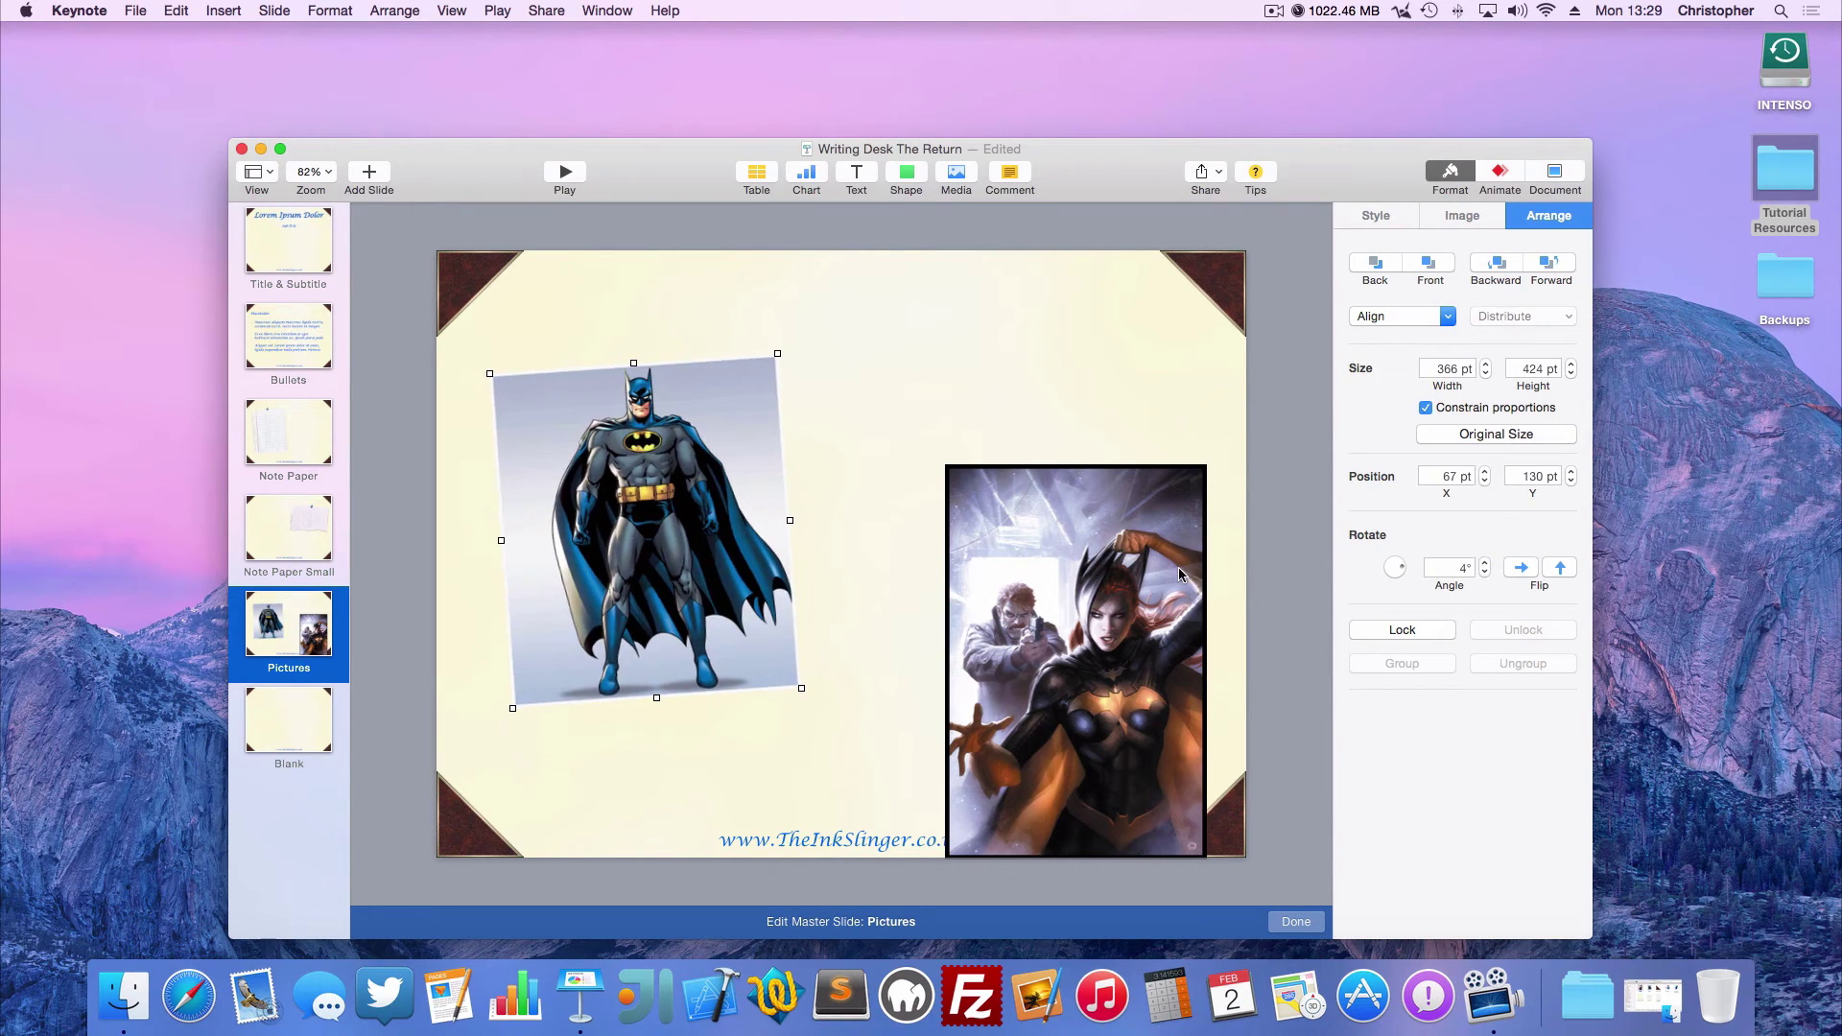
left_click_drag(748, 582, 715, 547)
Tilt the Batgirl picture the opposite way to 354° and shift it up and left
left_click(1045, 657)
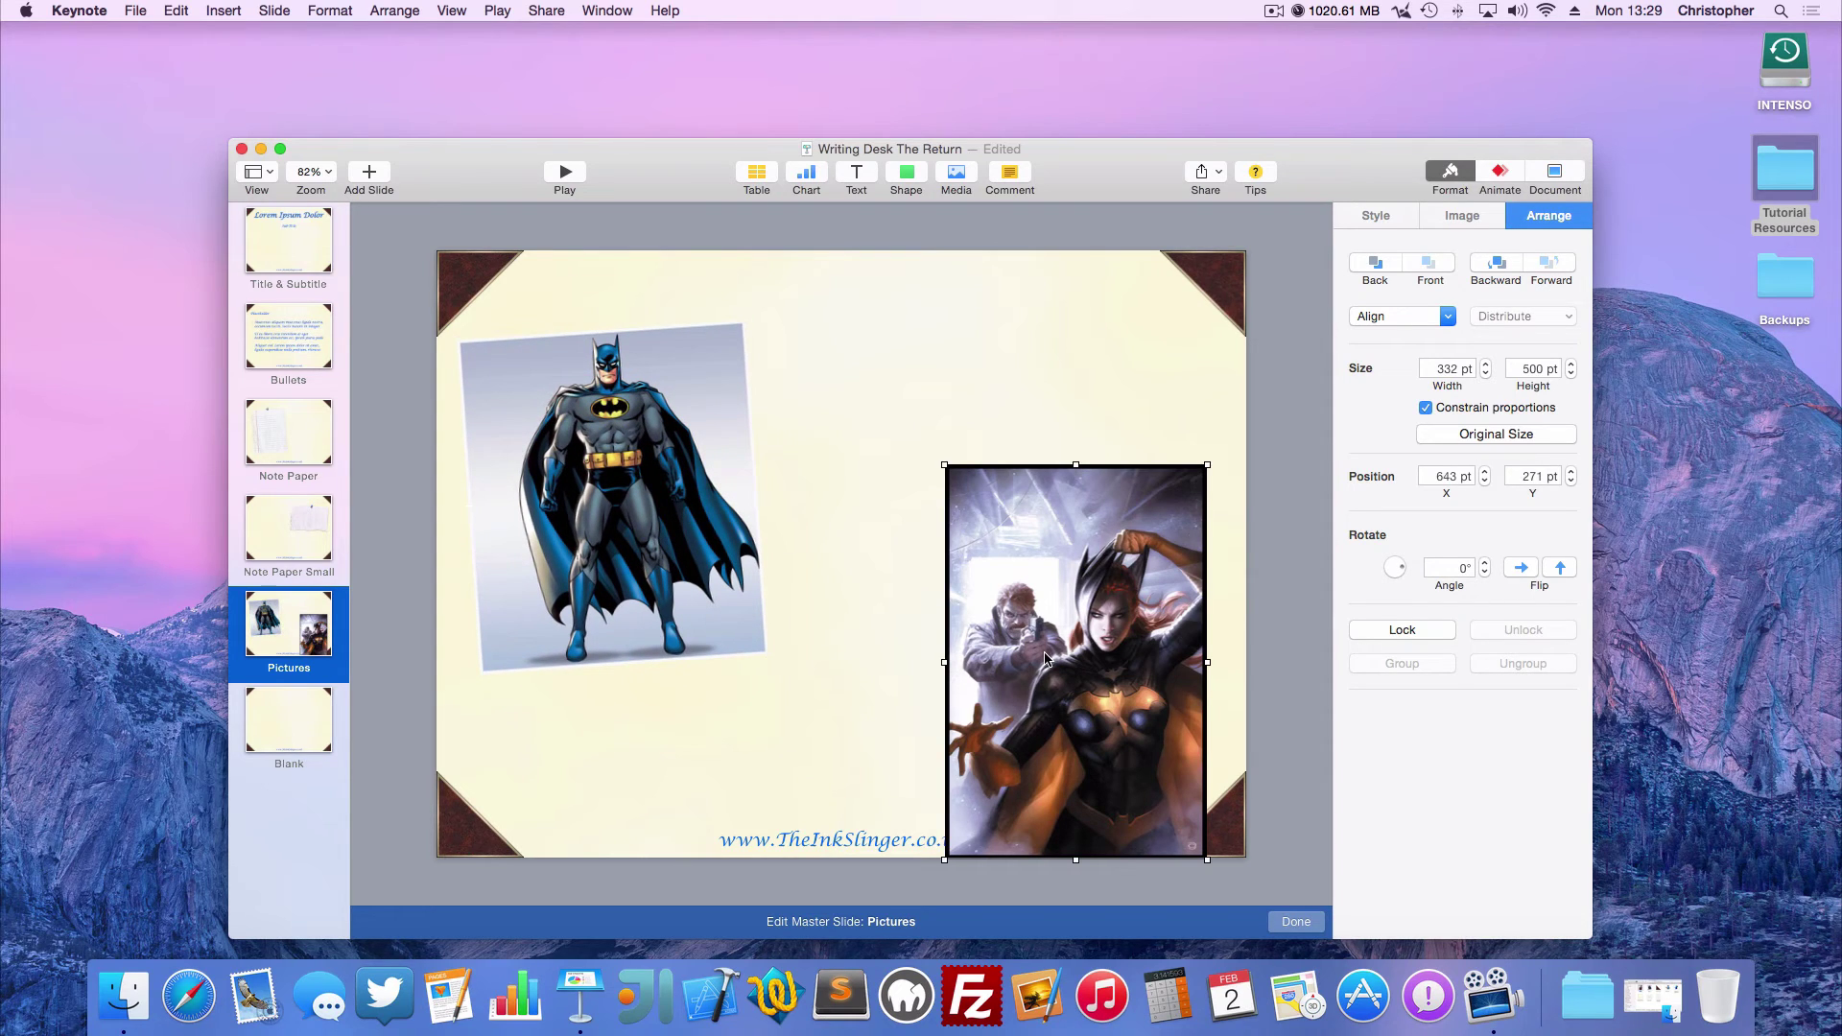
left_click(1485, 575)
left_click(1484, 576)
left_click(1485, 576)
left_click(1485, 576)
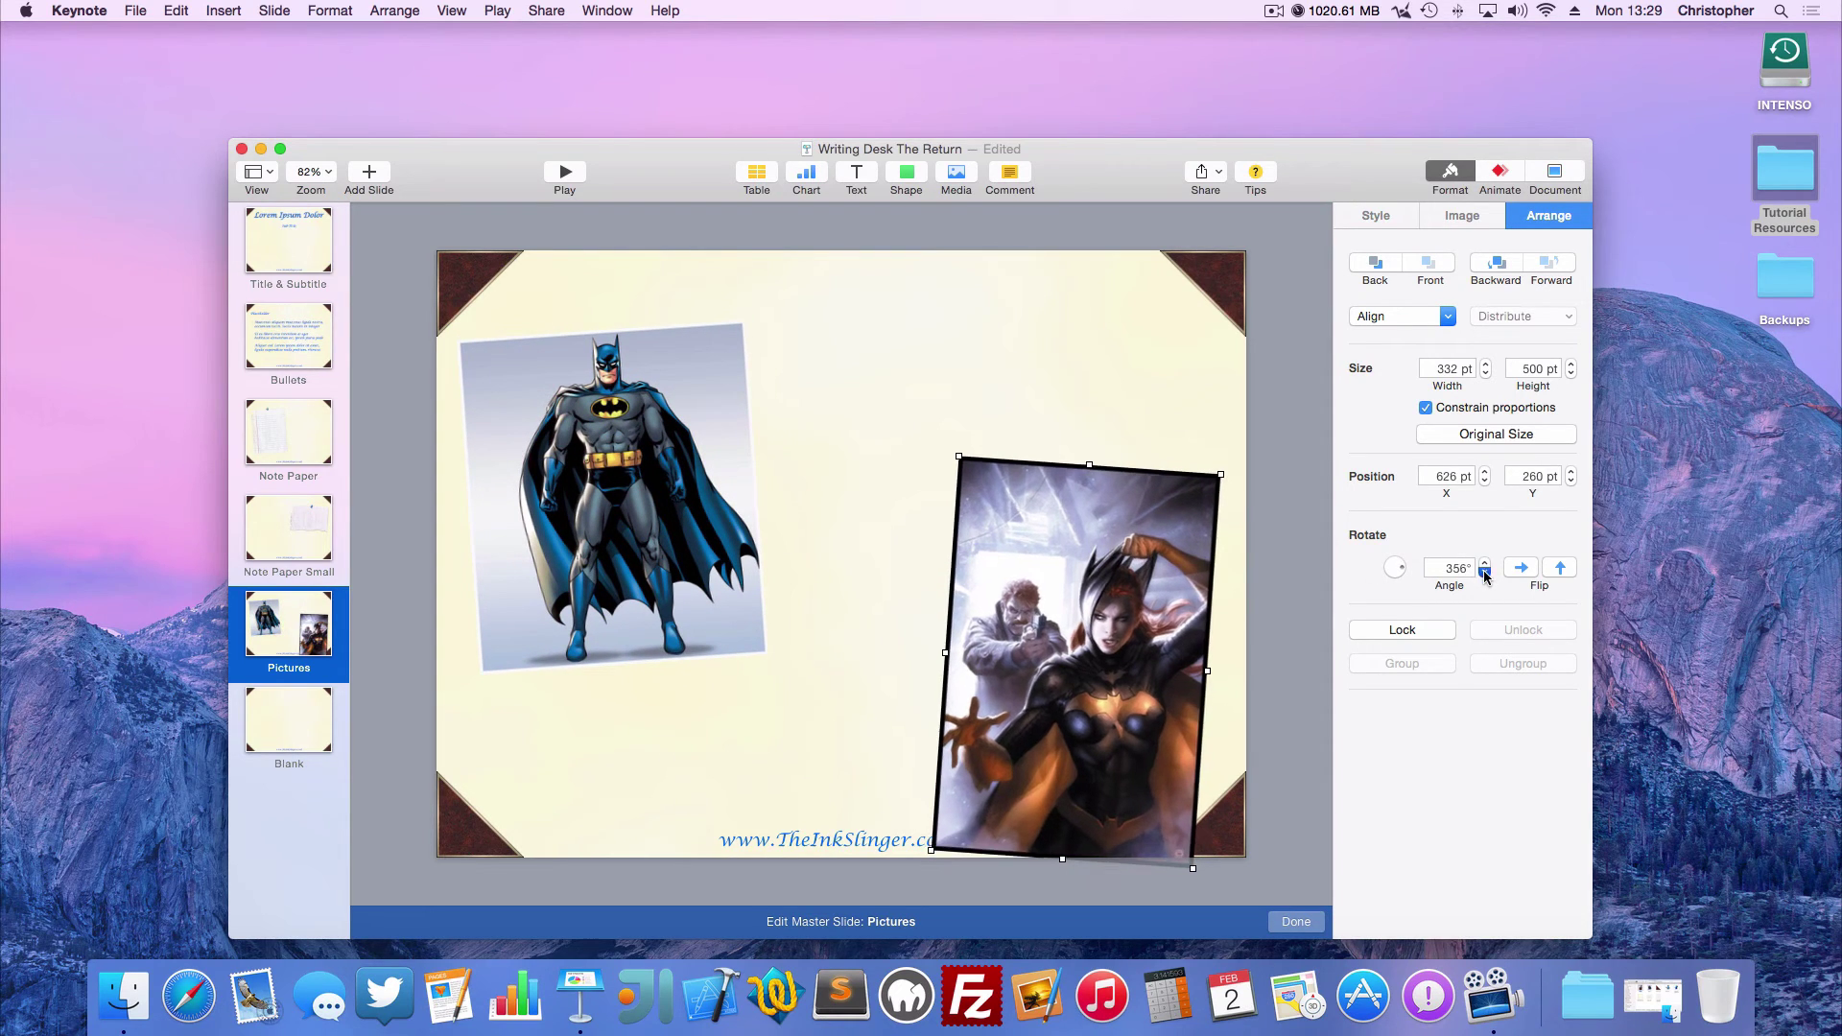
left_click(1485, 576)
left_click(1485, 576)
left_click_drag(1096, 686, 1080, 630)
left_click(840, 536)
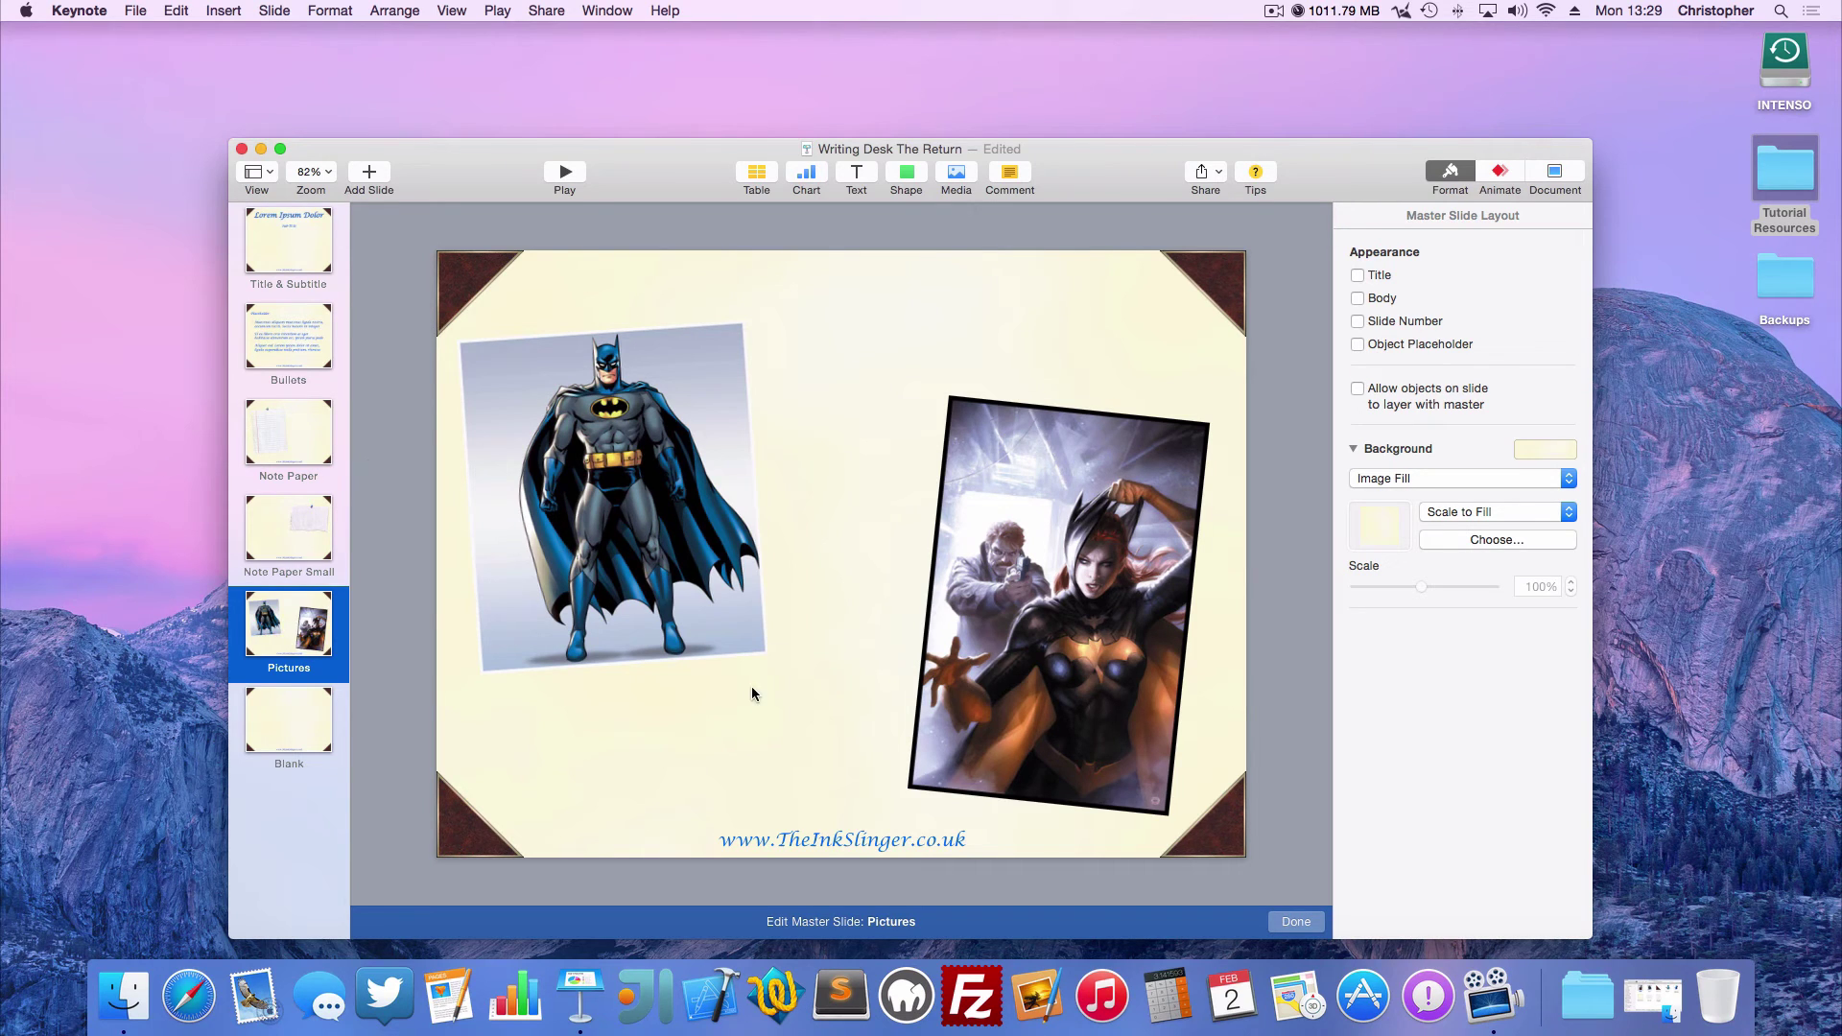
Add slide 4 from the Pictures master, then return to editing the master slides
left_click(1296, 921)
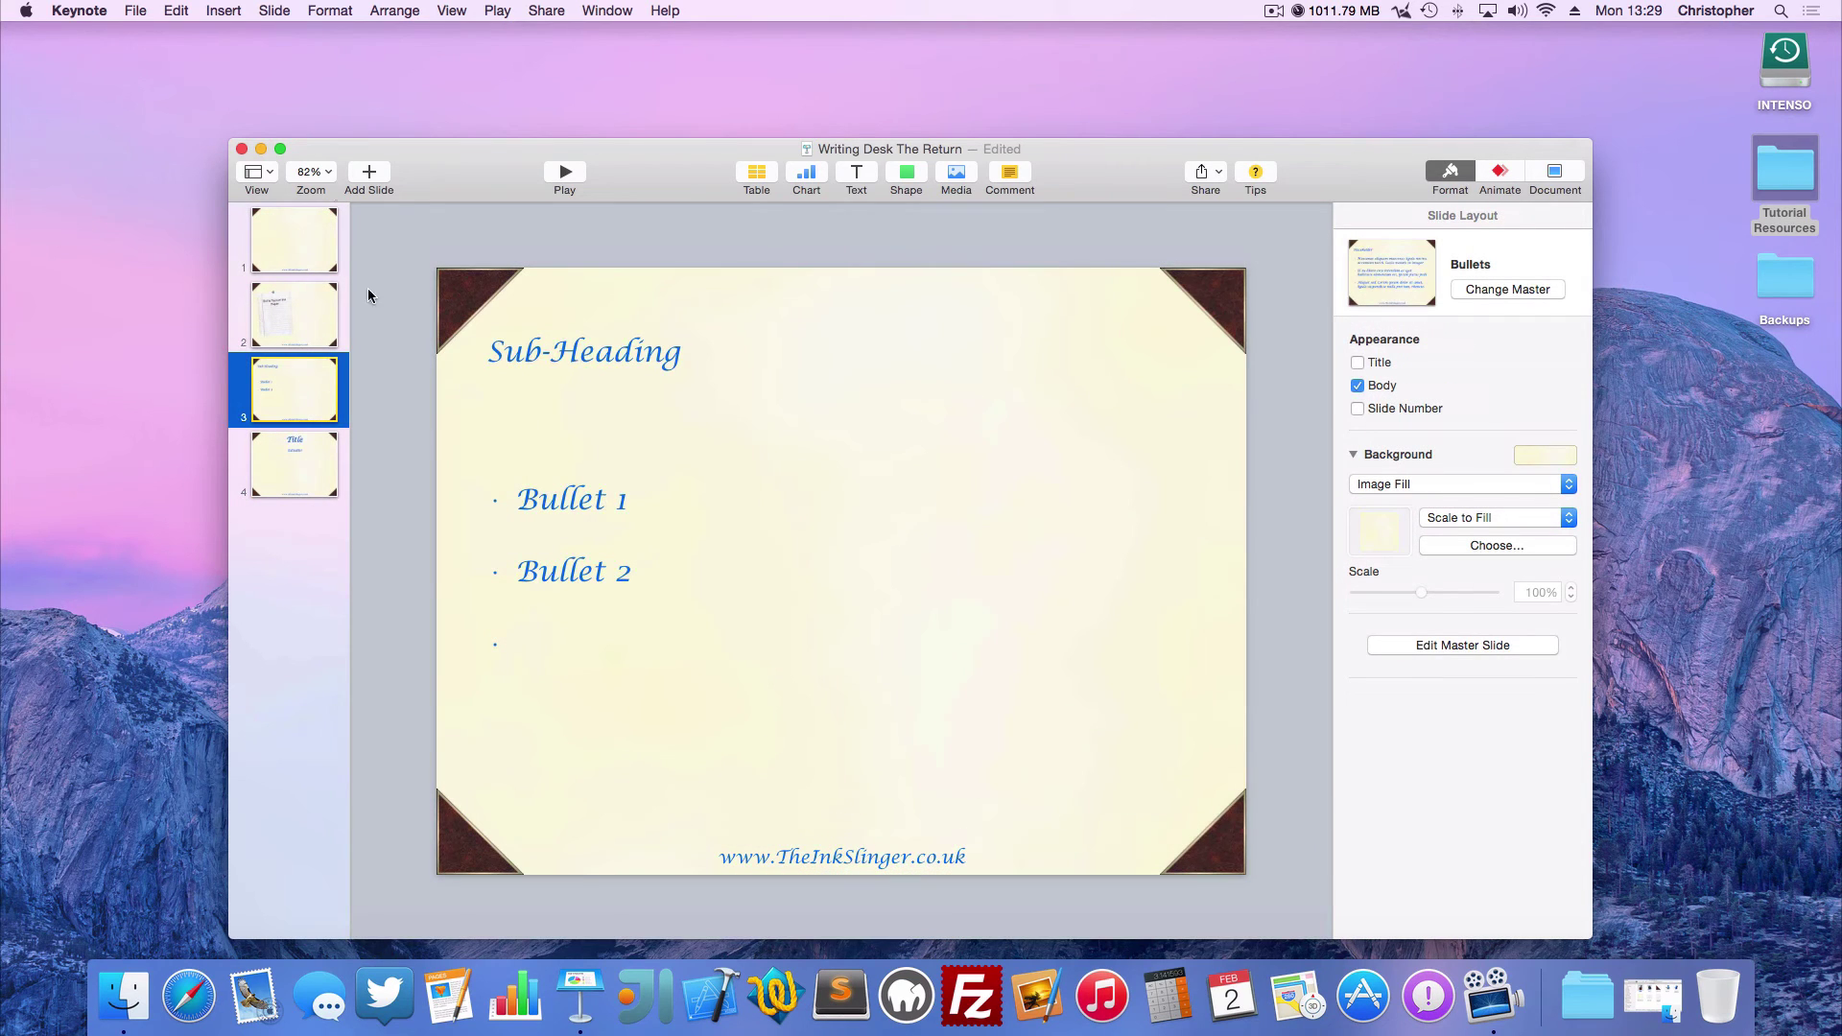
left_click(368, 173)
left_click(336, 422)
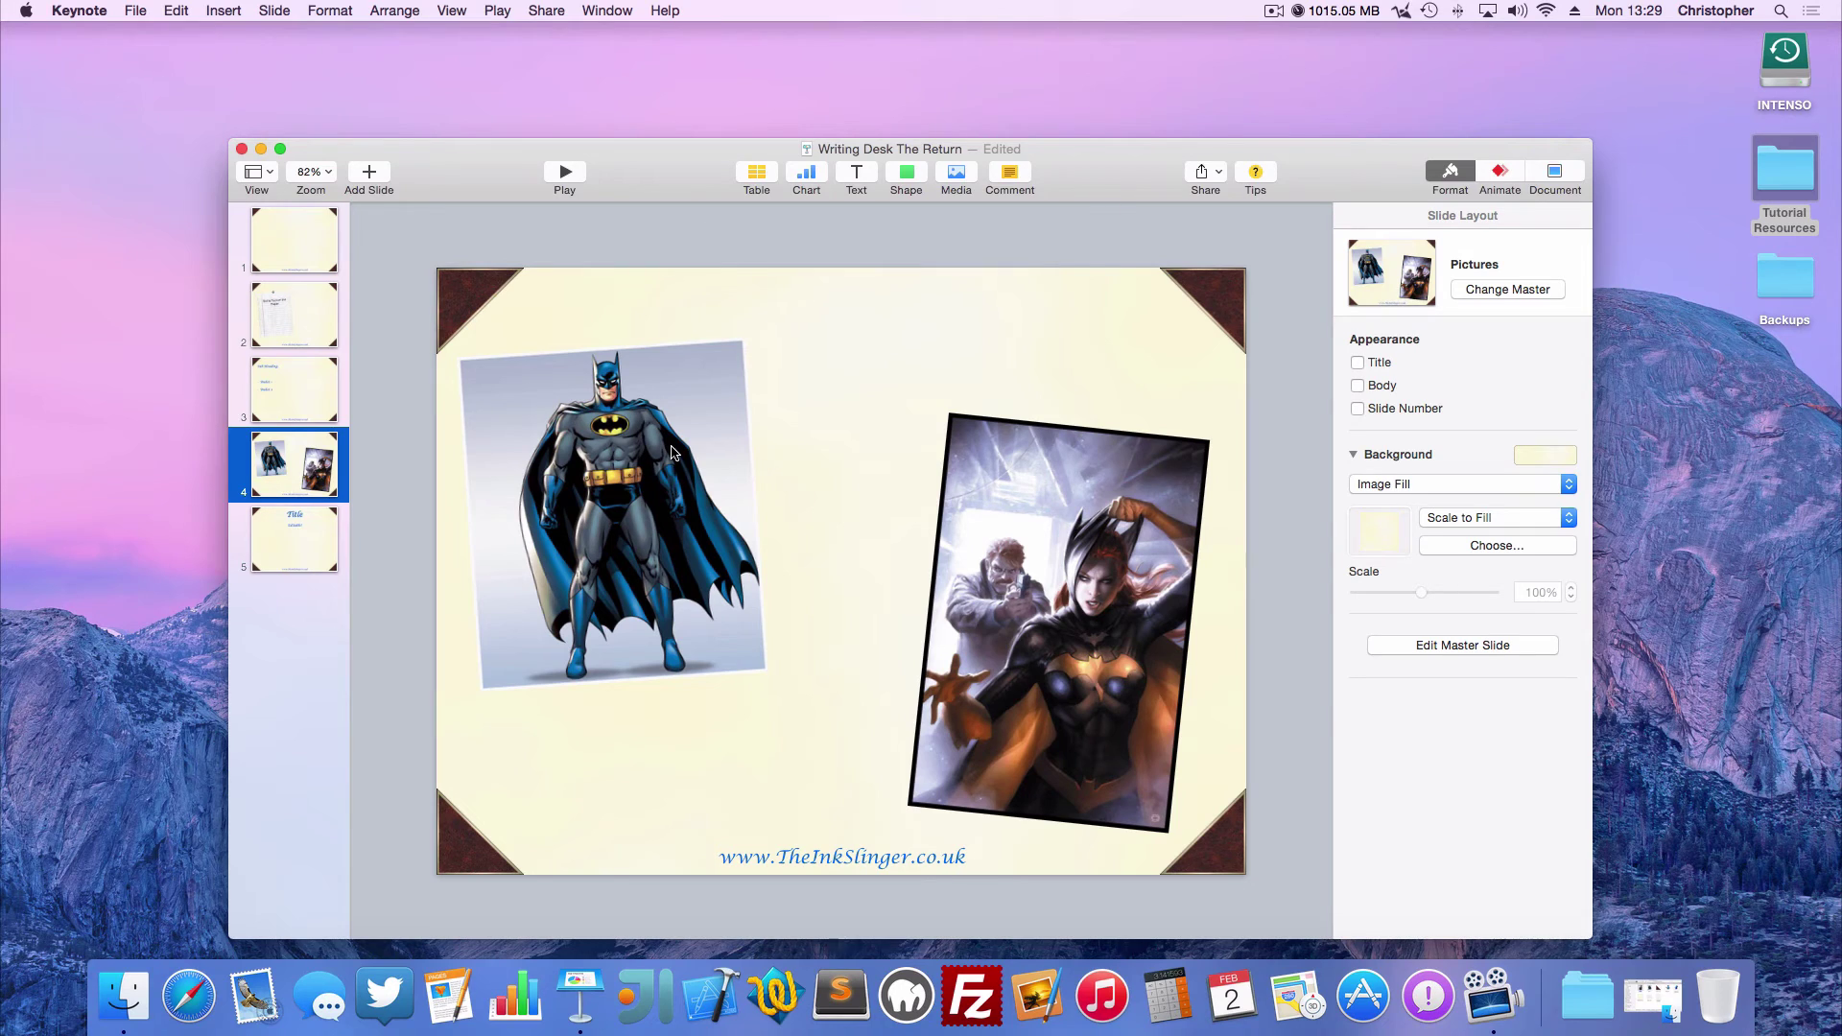
double_click(905, 395)
left_click(921, 300)
left_click(309, 441)
left_click(263, 172)
left_click(278, 354)
Define the Batman picture on the Pictures master as a media placeholder
left_click(624, 531)
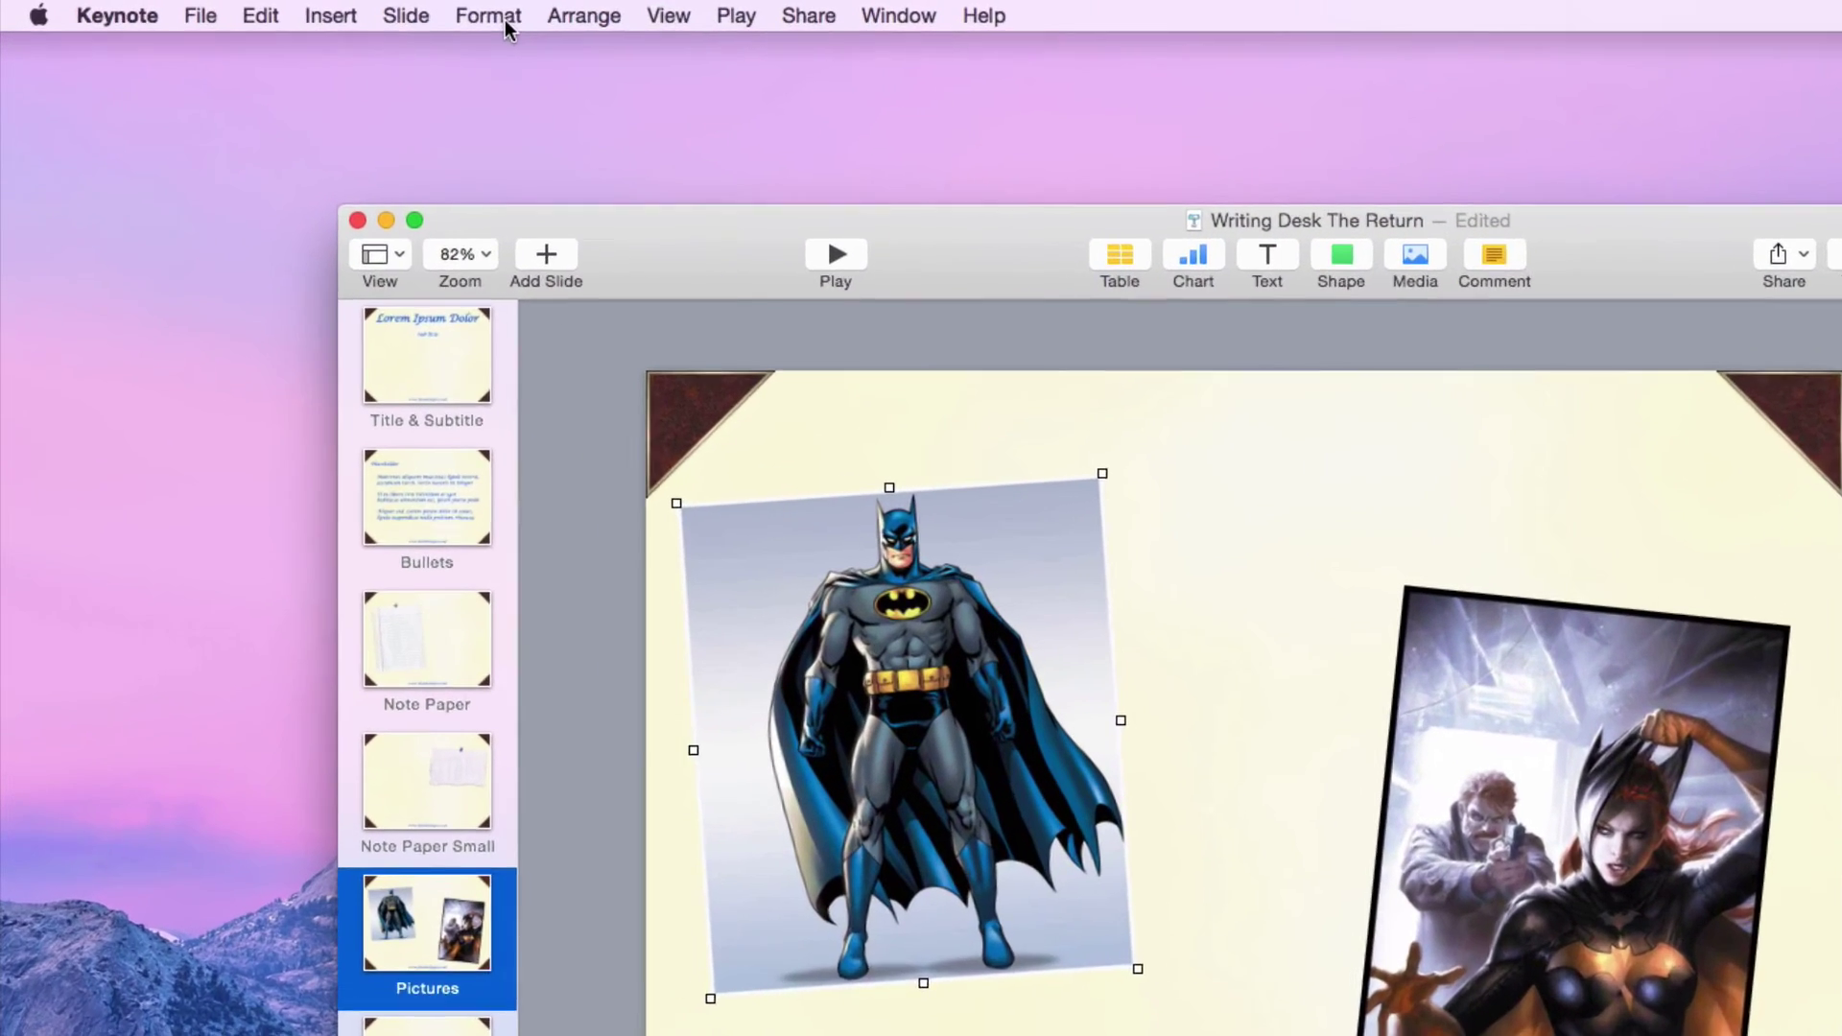
left_click(330, 11)
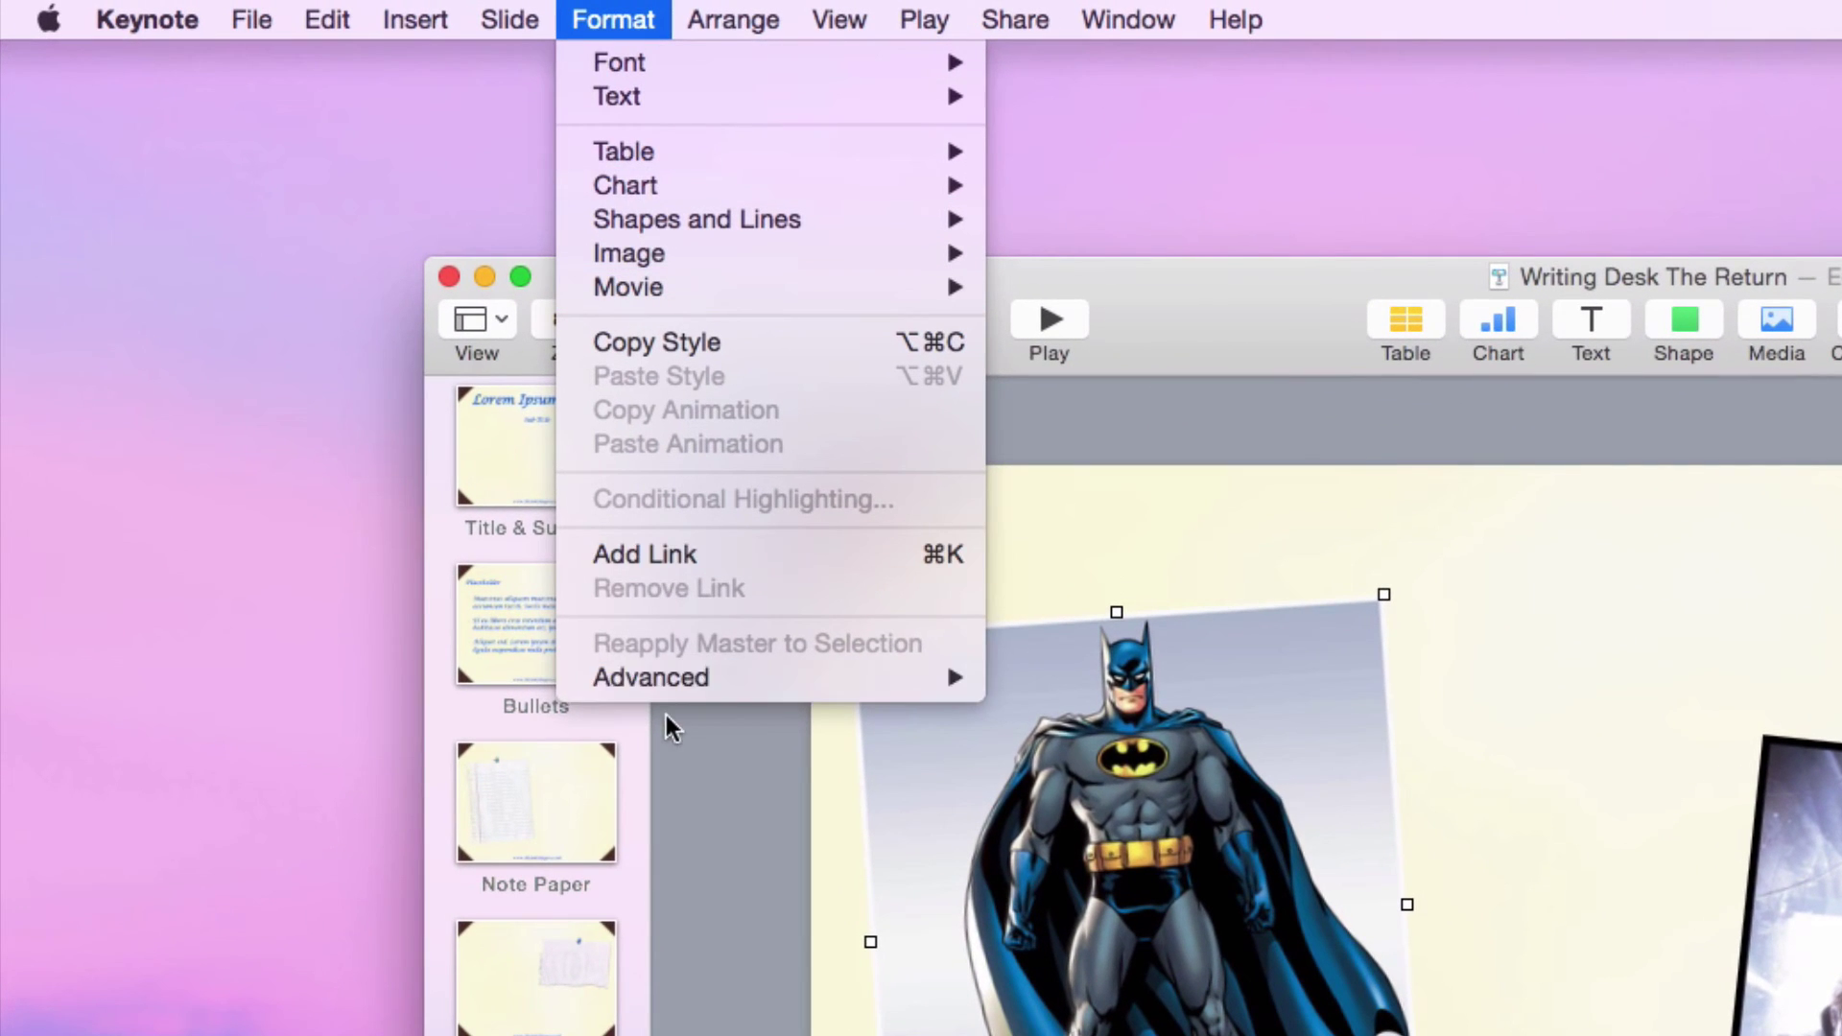
mouse_move(672, 673)
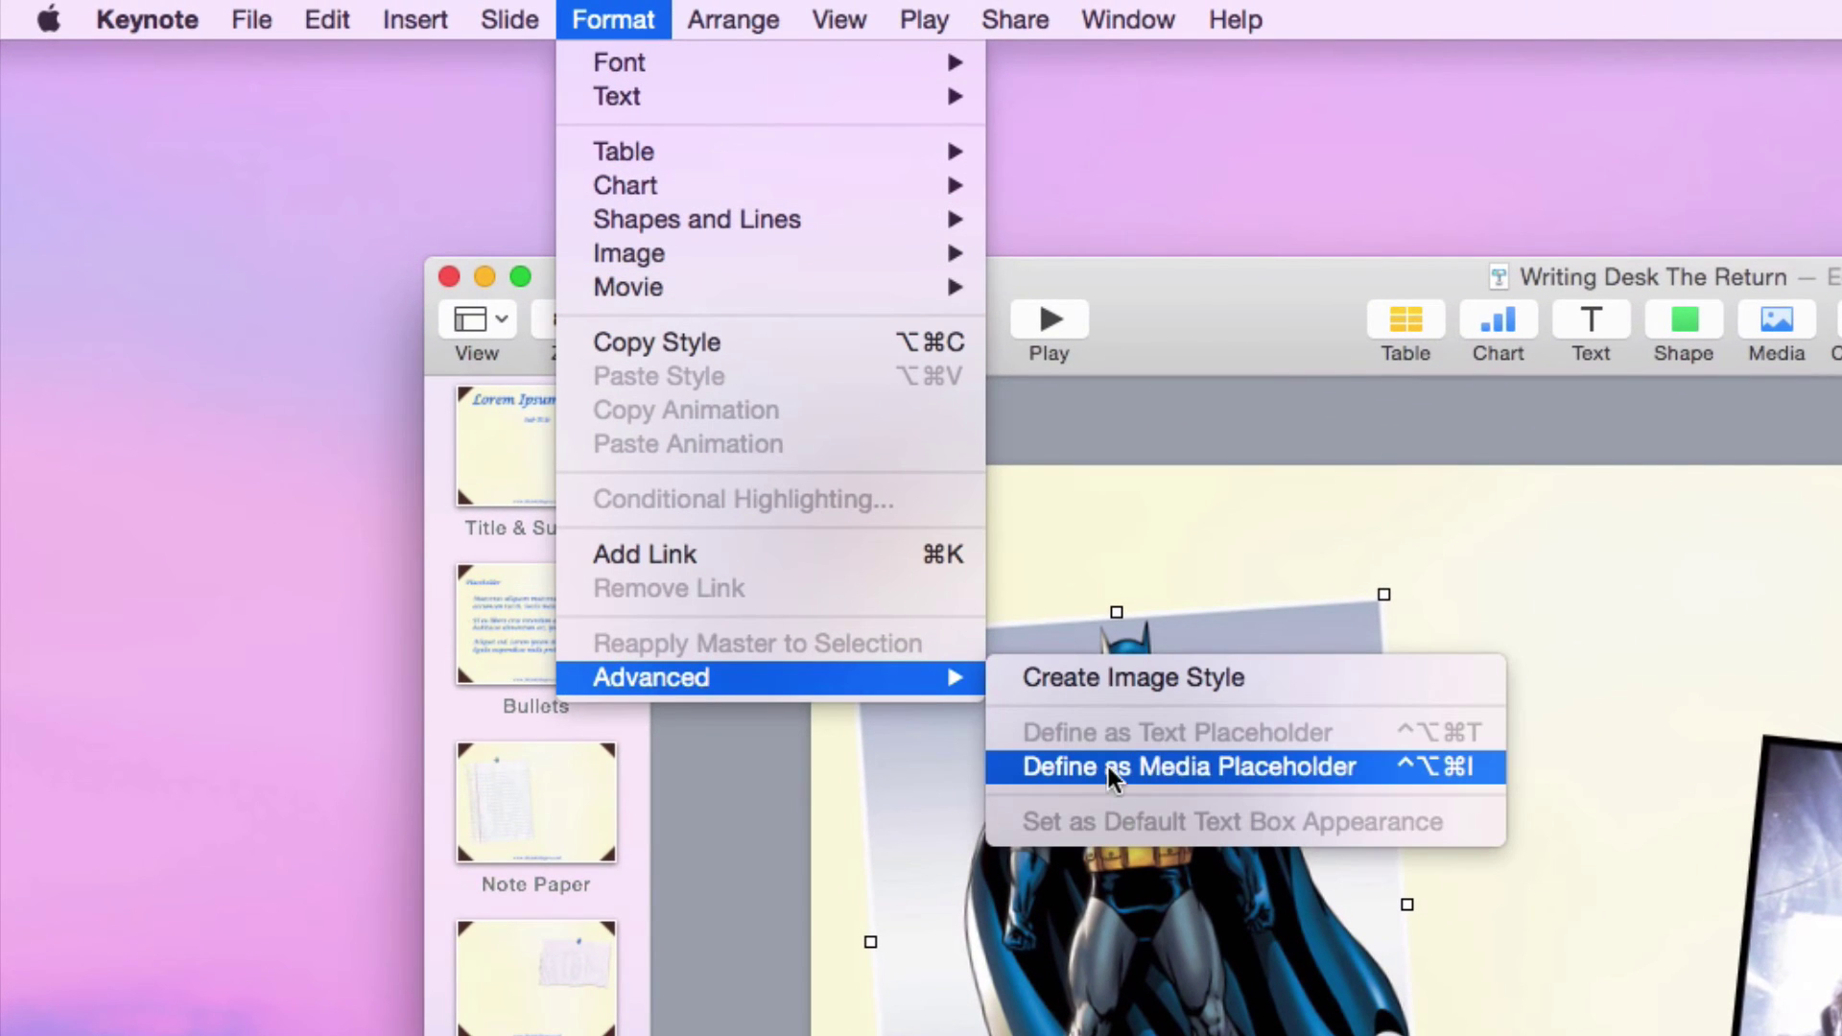
left_click(1309, 771)
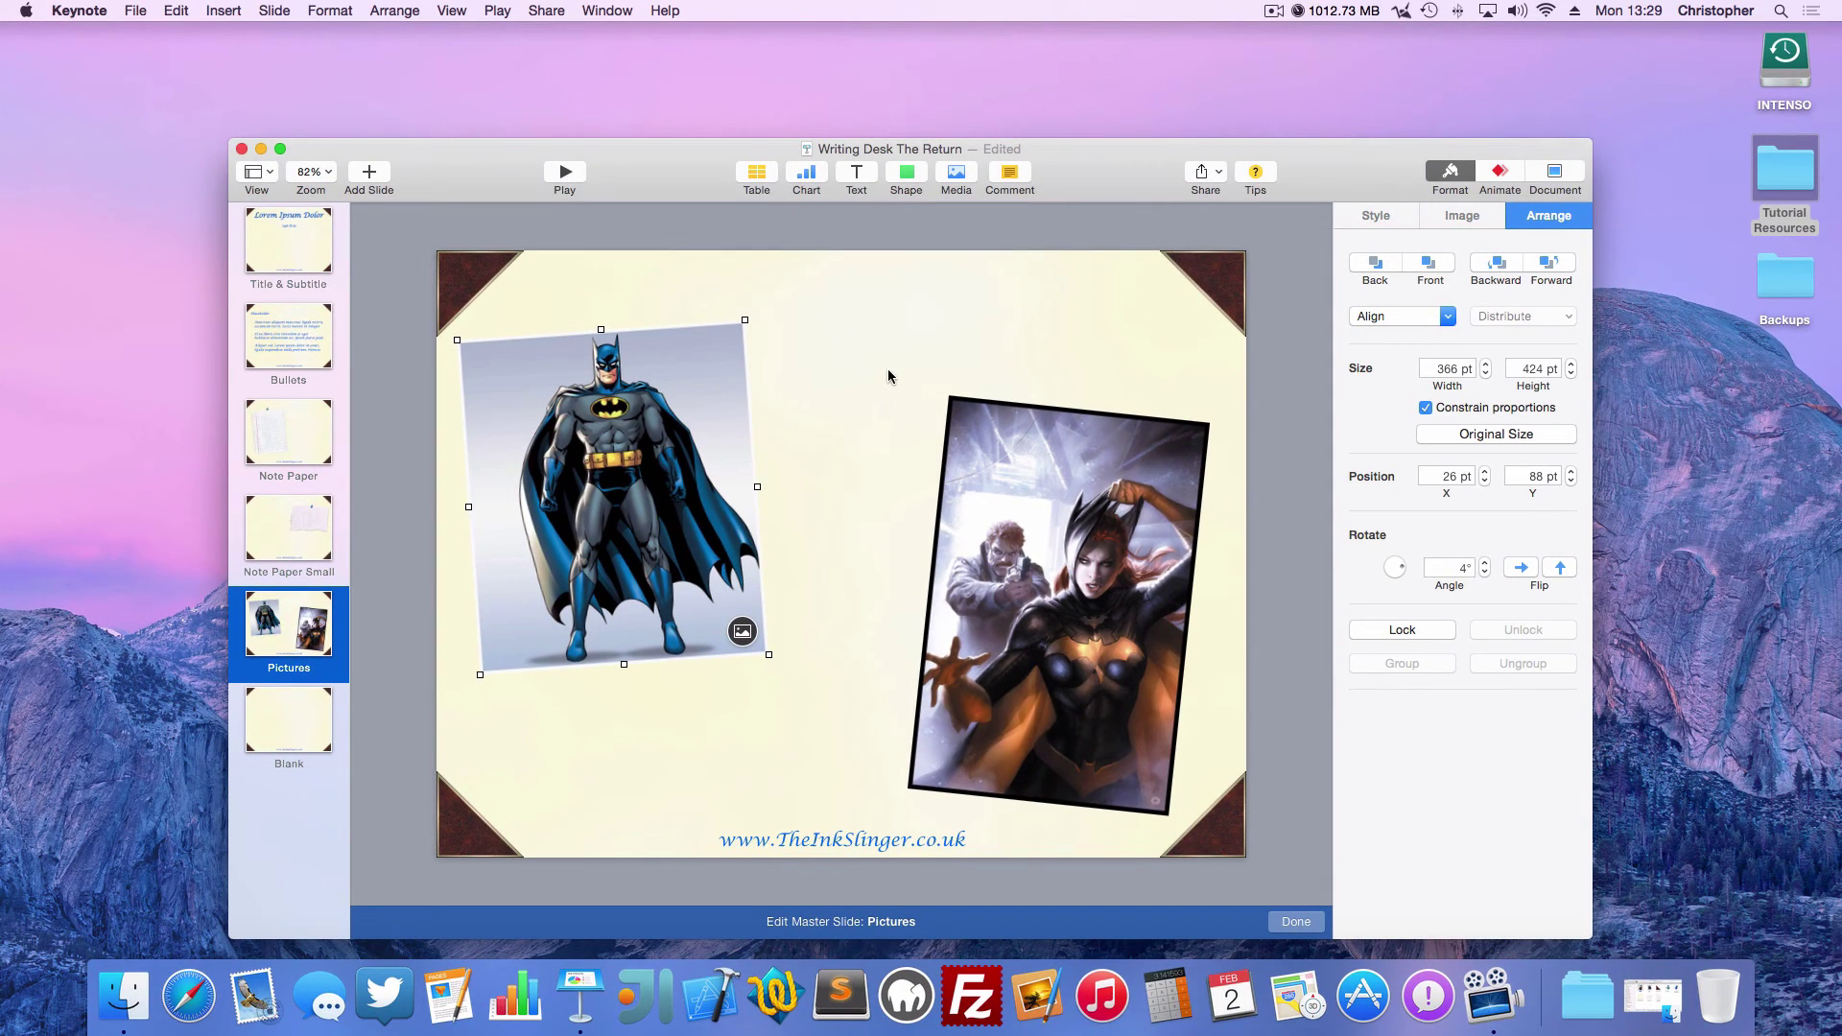
left_click(875, 434)
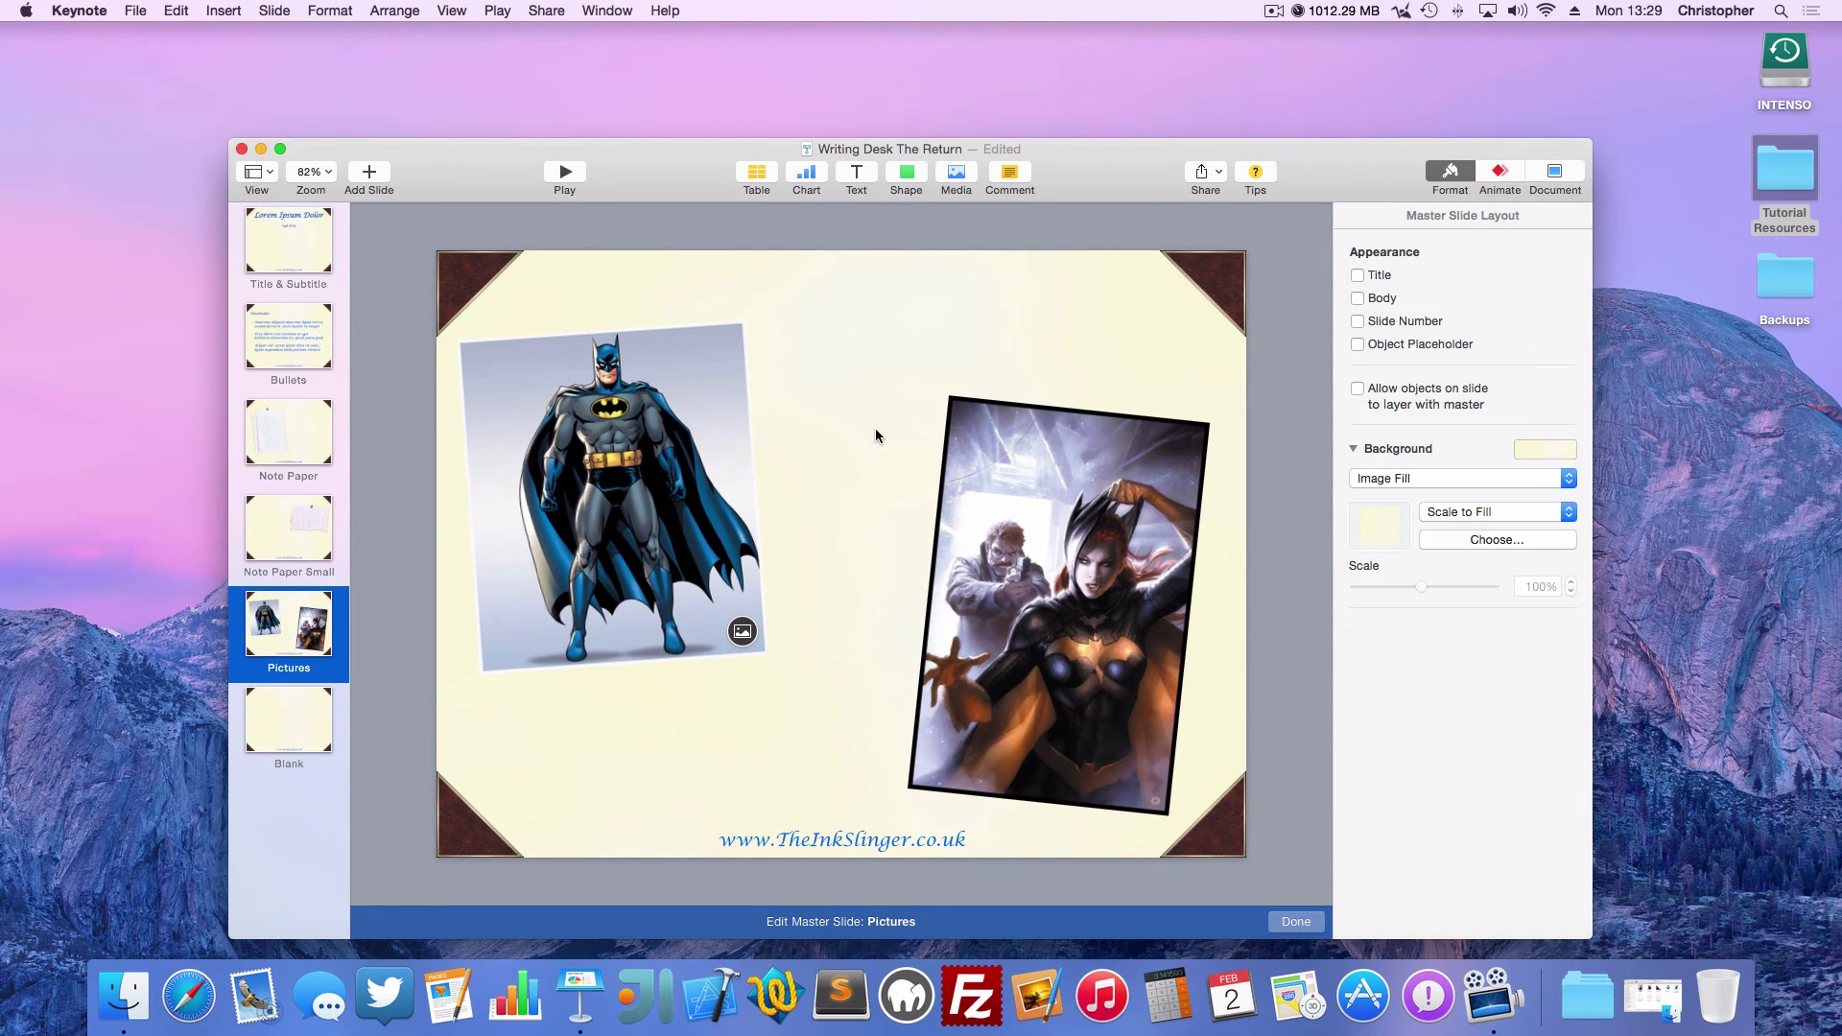
Define the Batgirl picture as a media placeholder as well, then leave master editing
left_click(1042, 564)
left_click(309, 9)
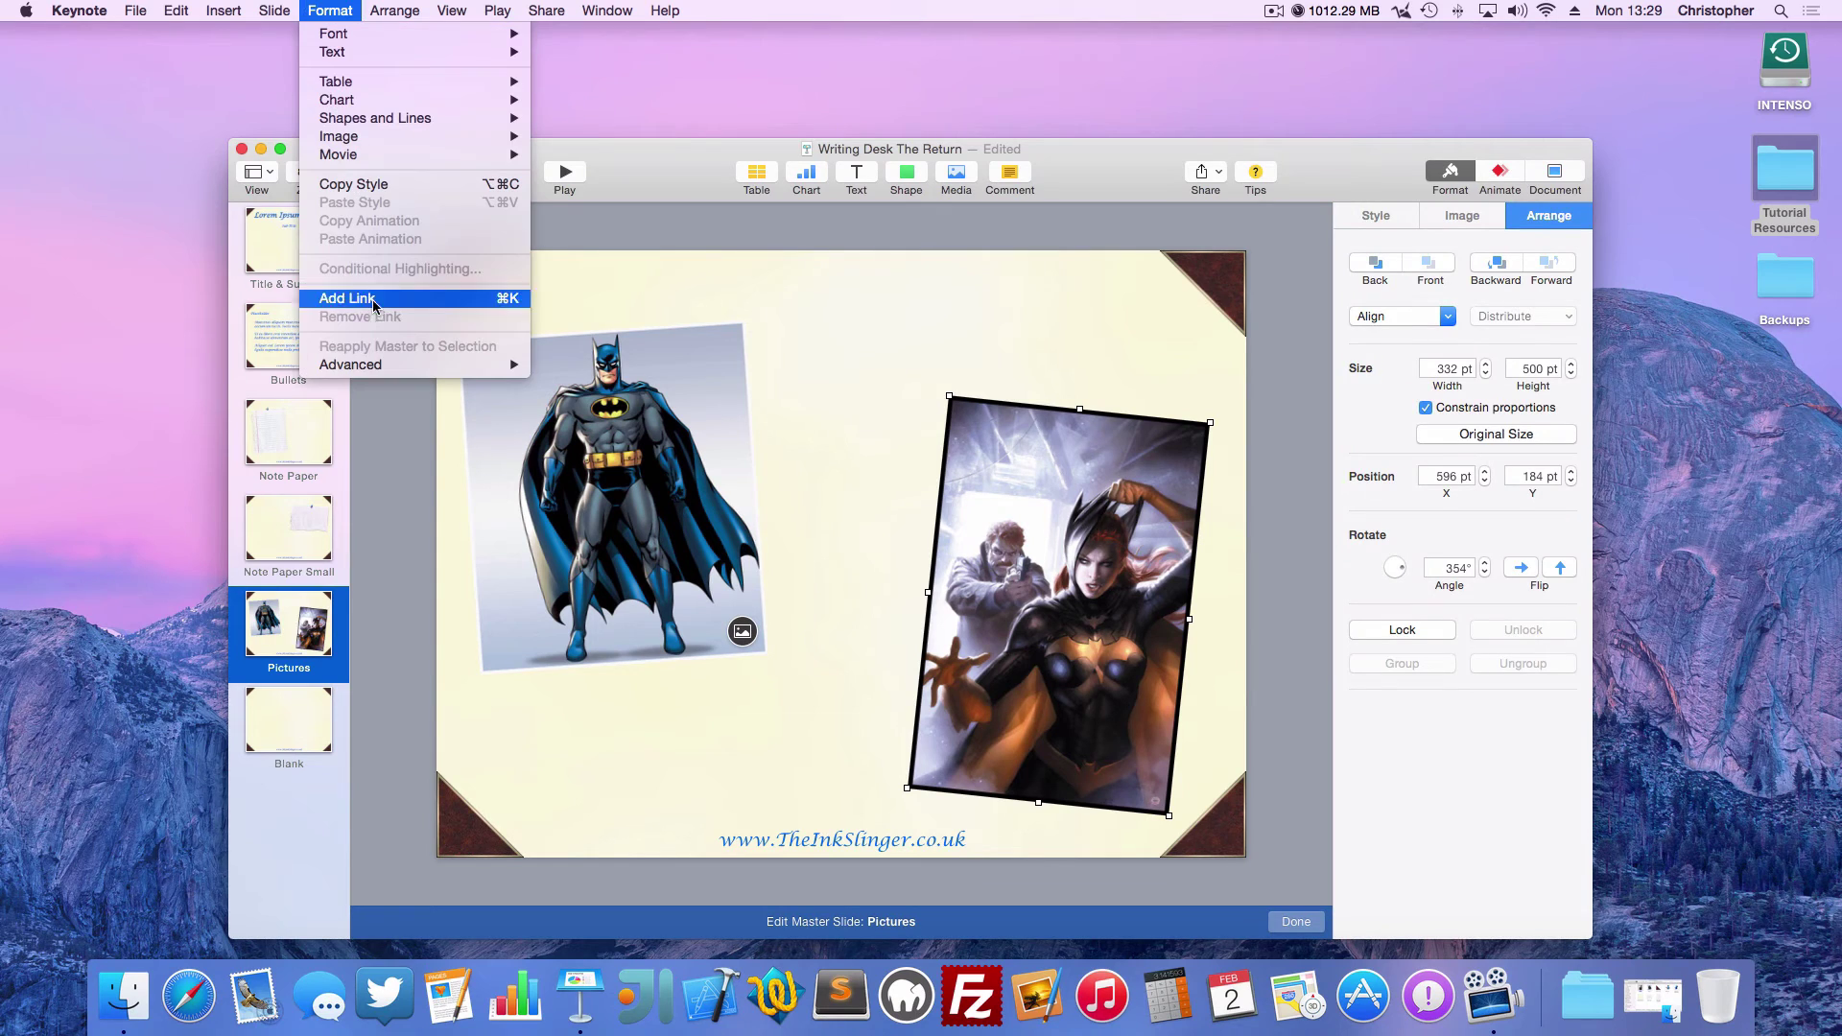
mouse_move(380, 369)
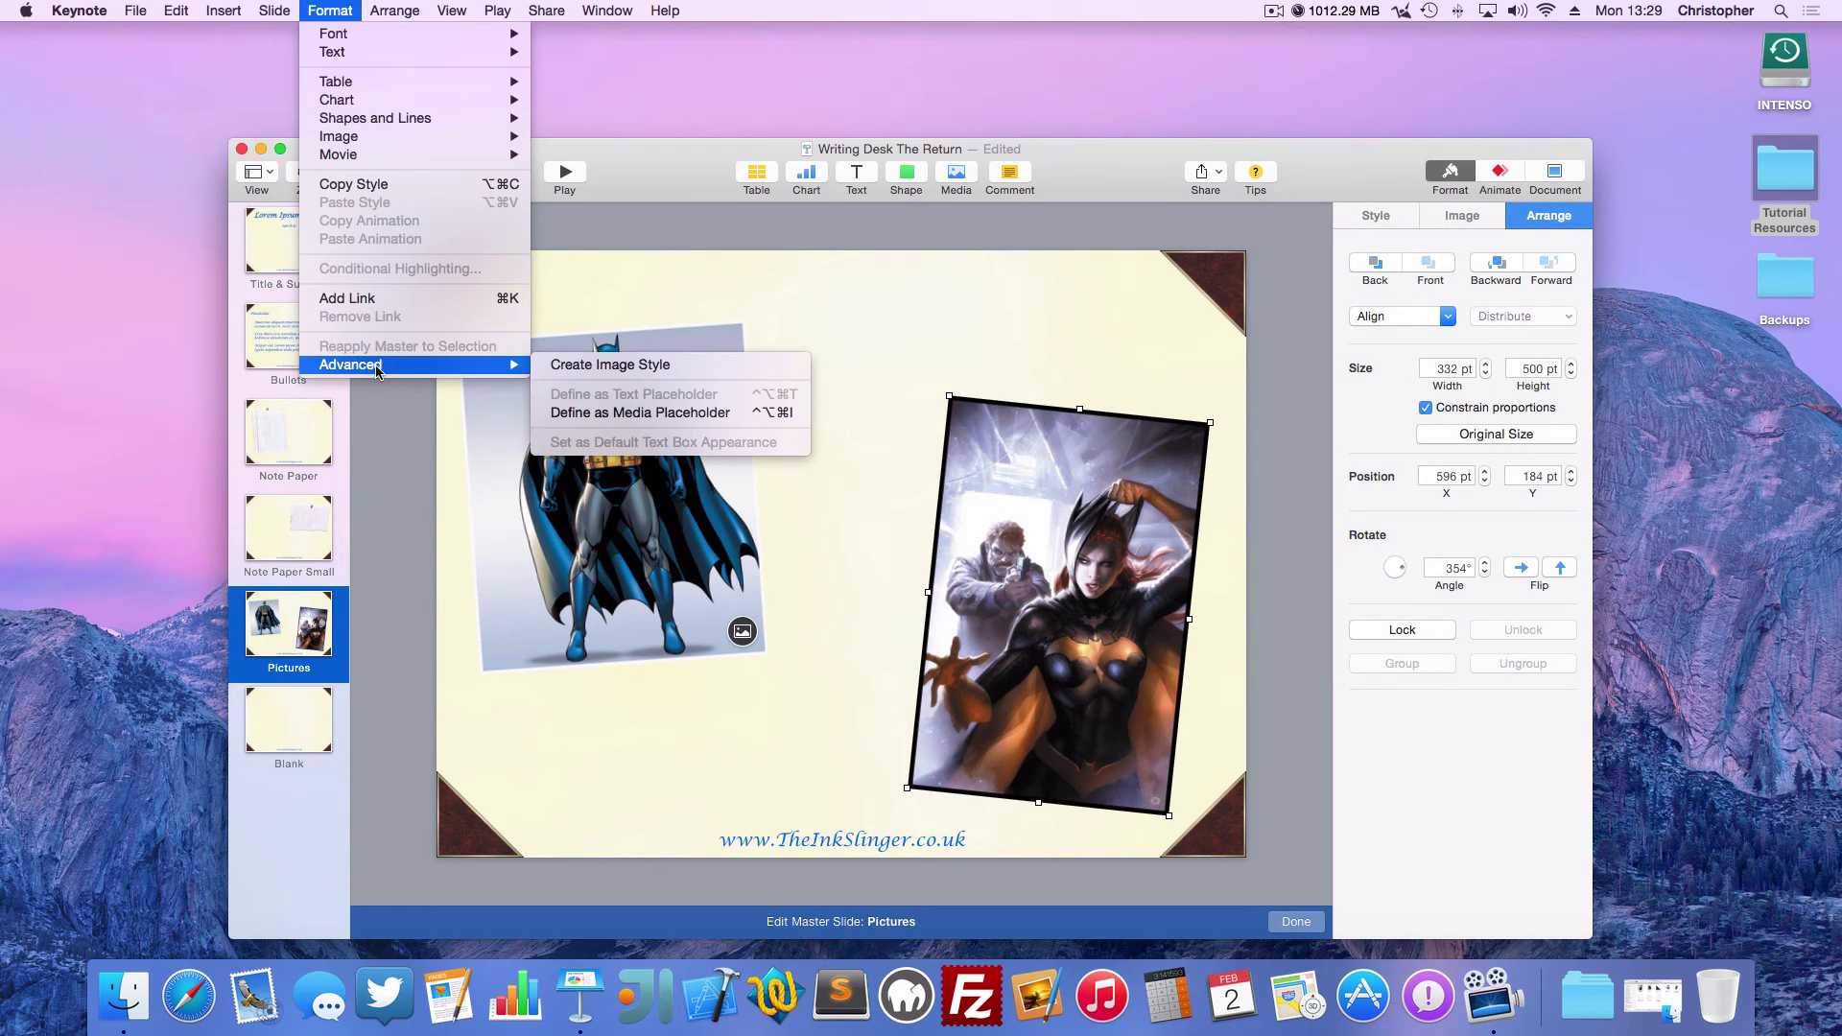
left_click(602, 412)
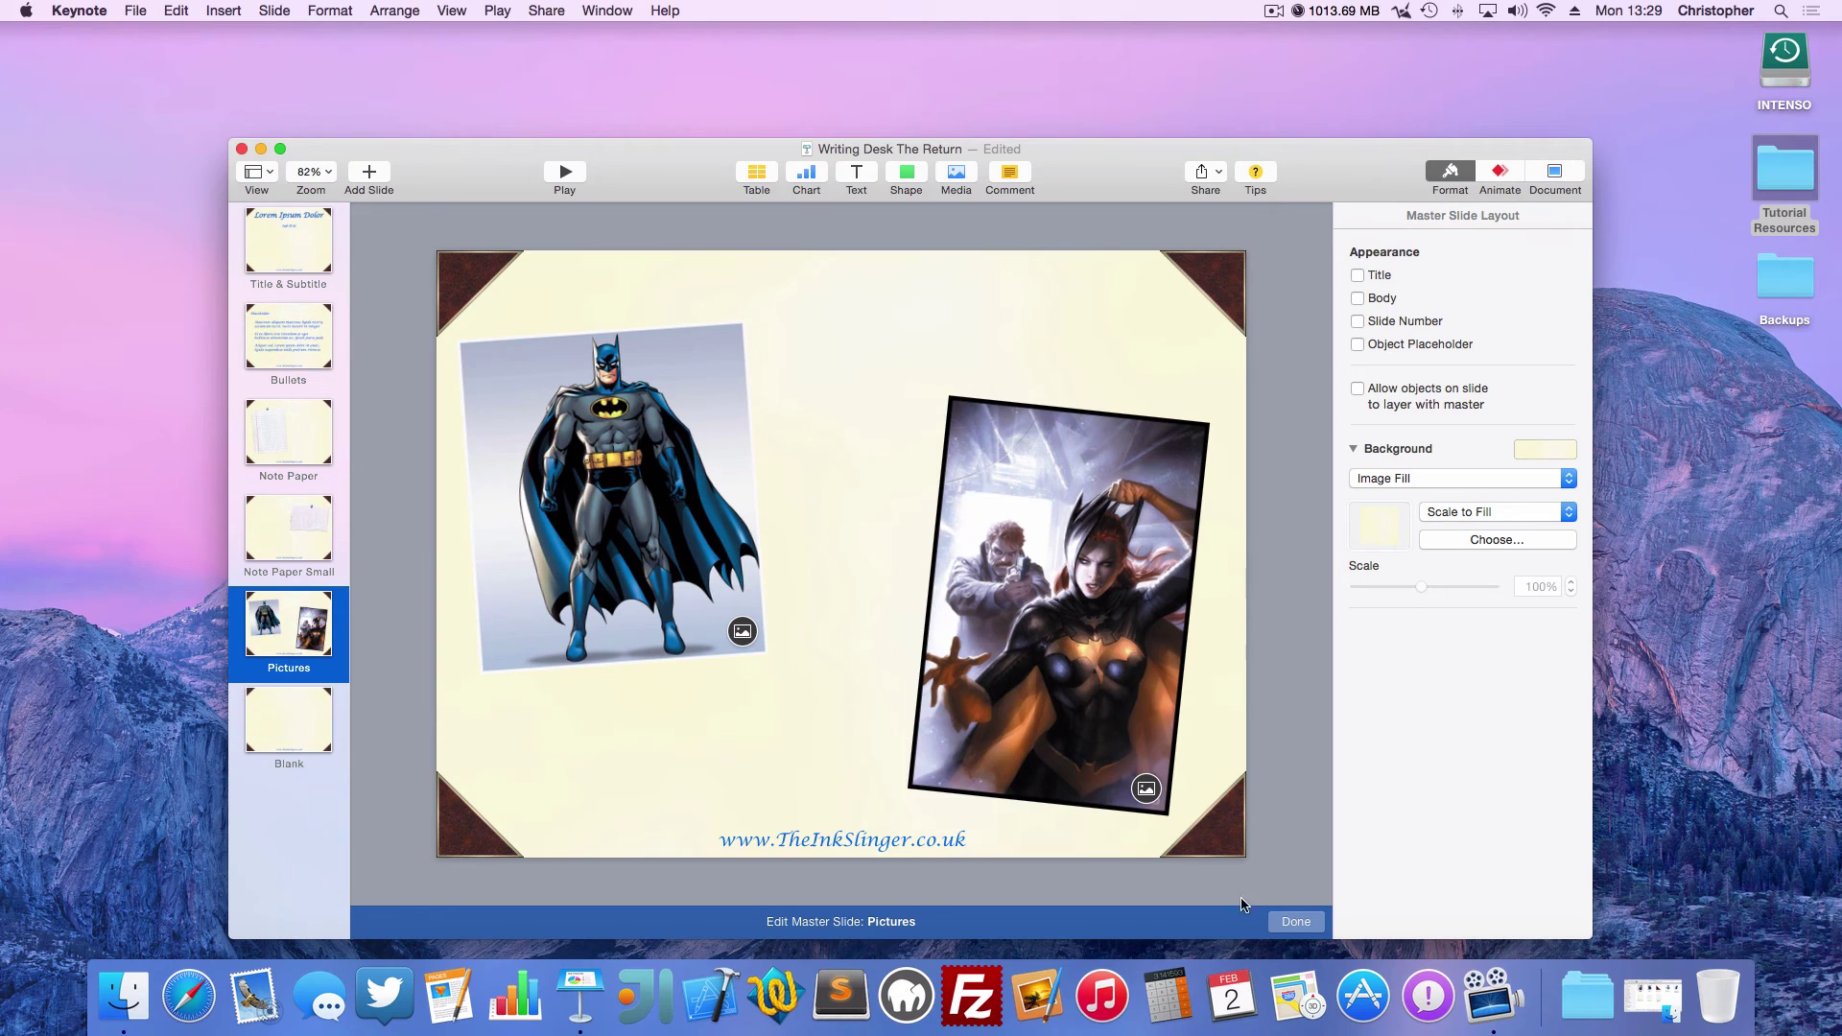
left_click(1296, 921)
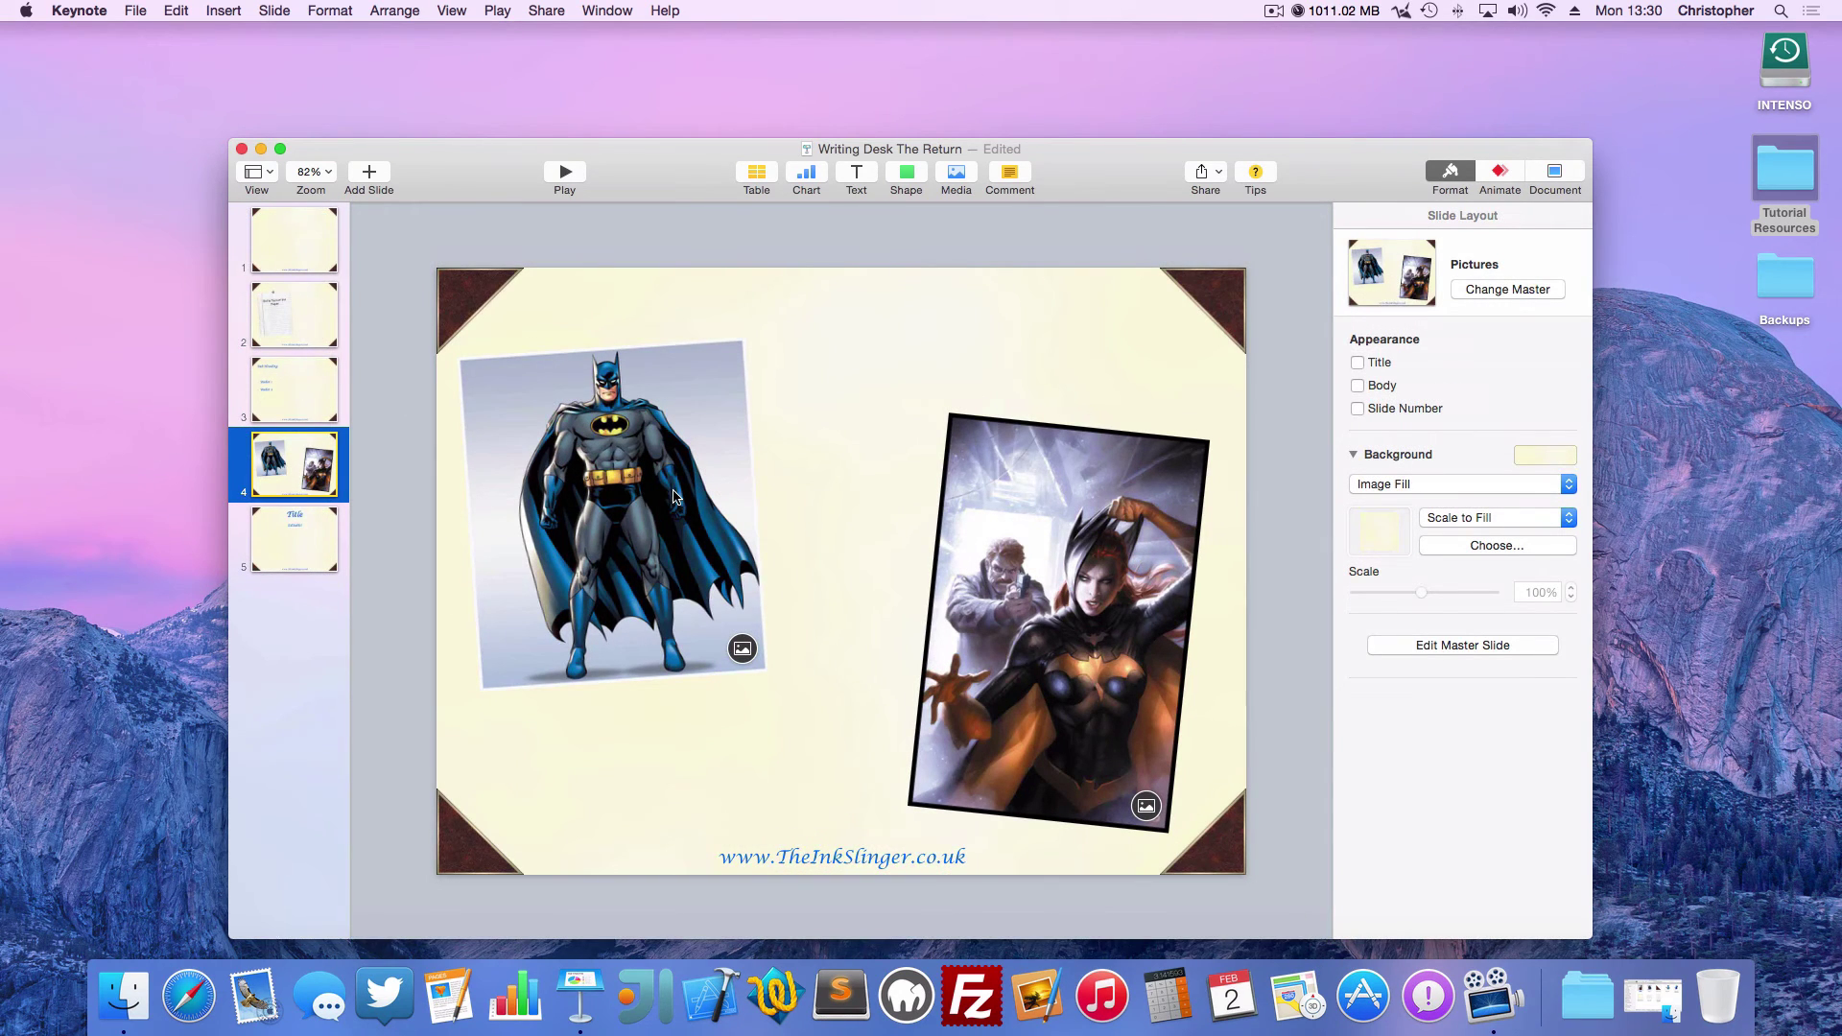
Nudge slide 4's Batman picture slightly, starting then cancelling an image replacement
mouse_move(673, 496)
left_mouse_down()
mouse_move(781, 545)
mouse_move(667, 504)
mouse_move(713, 544)
mouse_move(675, 491)
left_mouse_up()
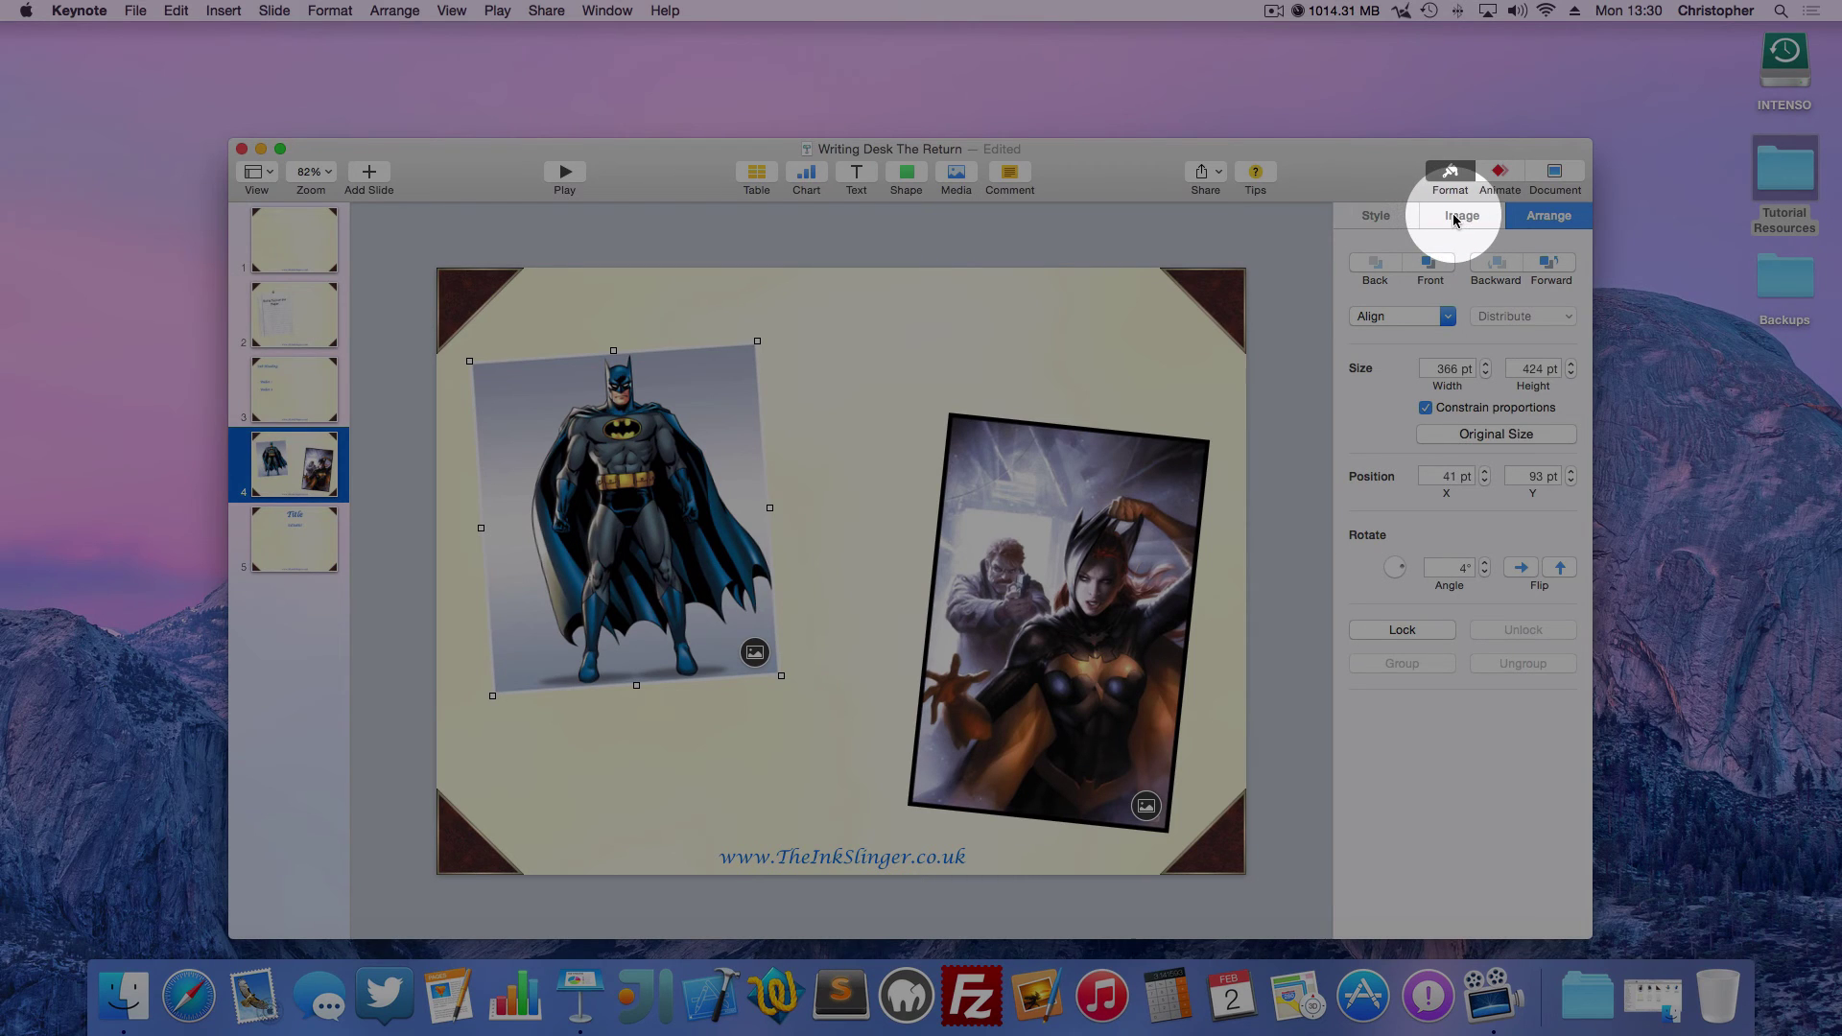
left_click(1439, 221)
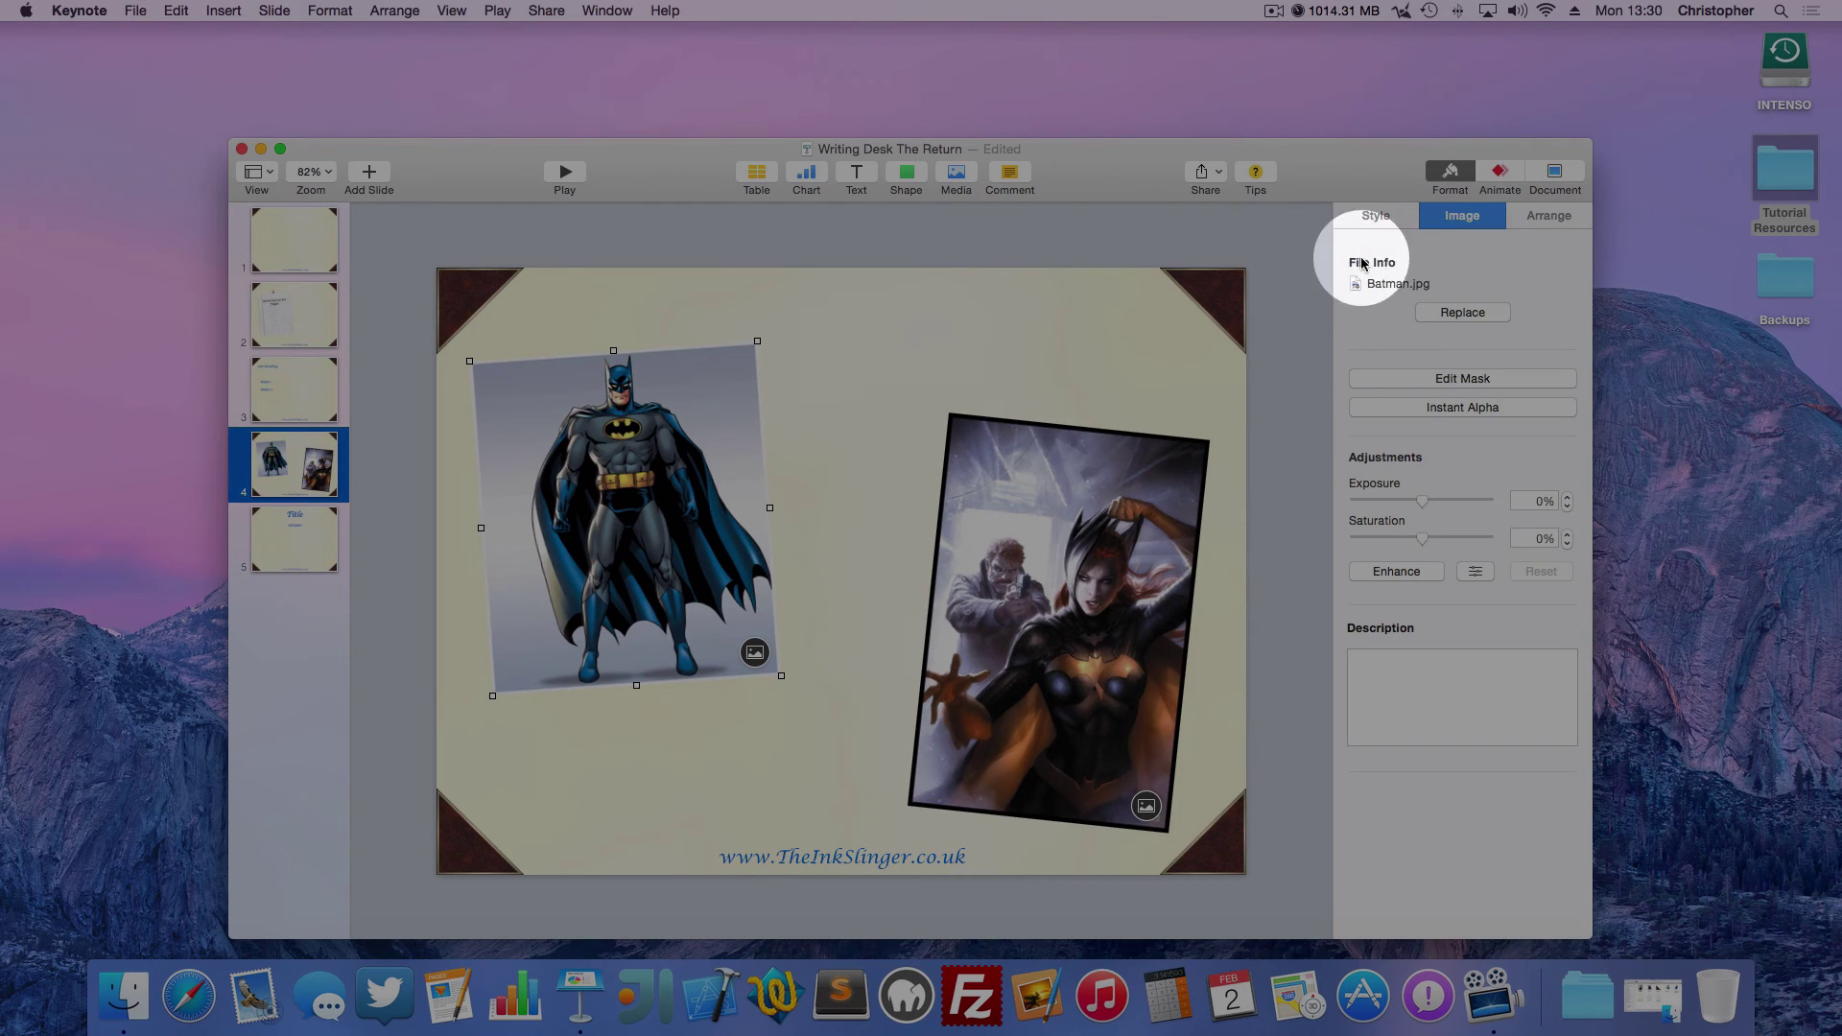
left_click(1463, 313)
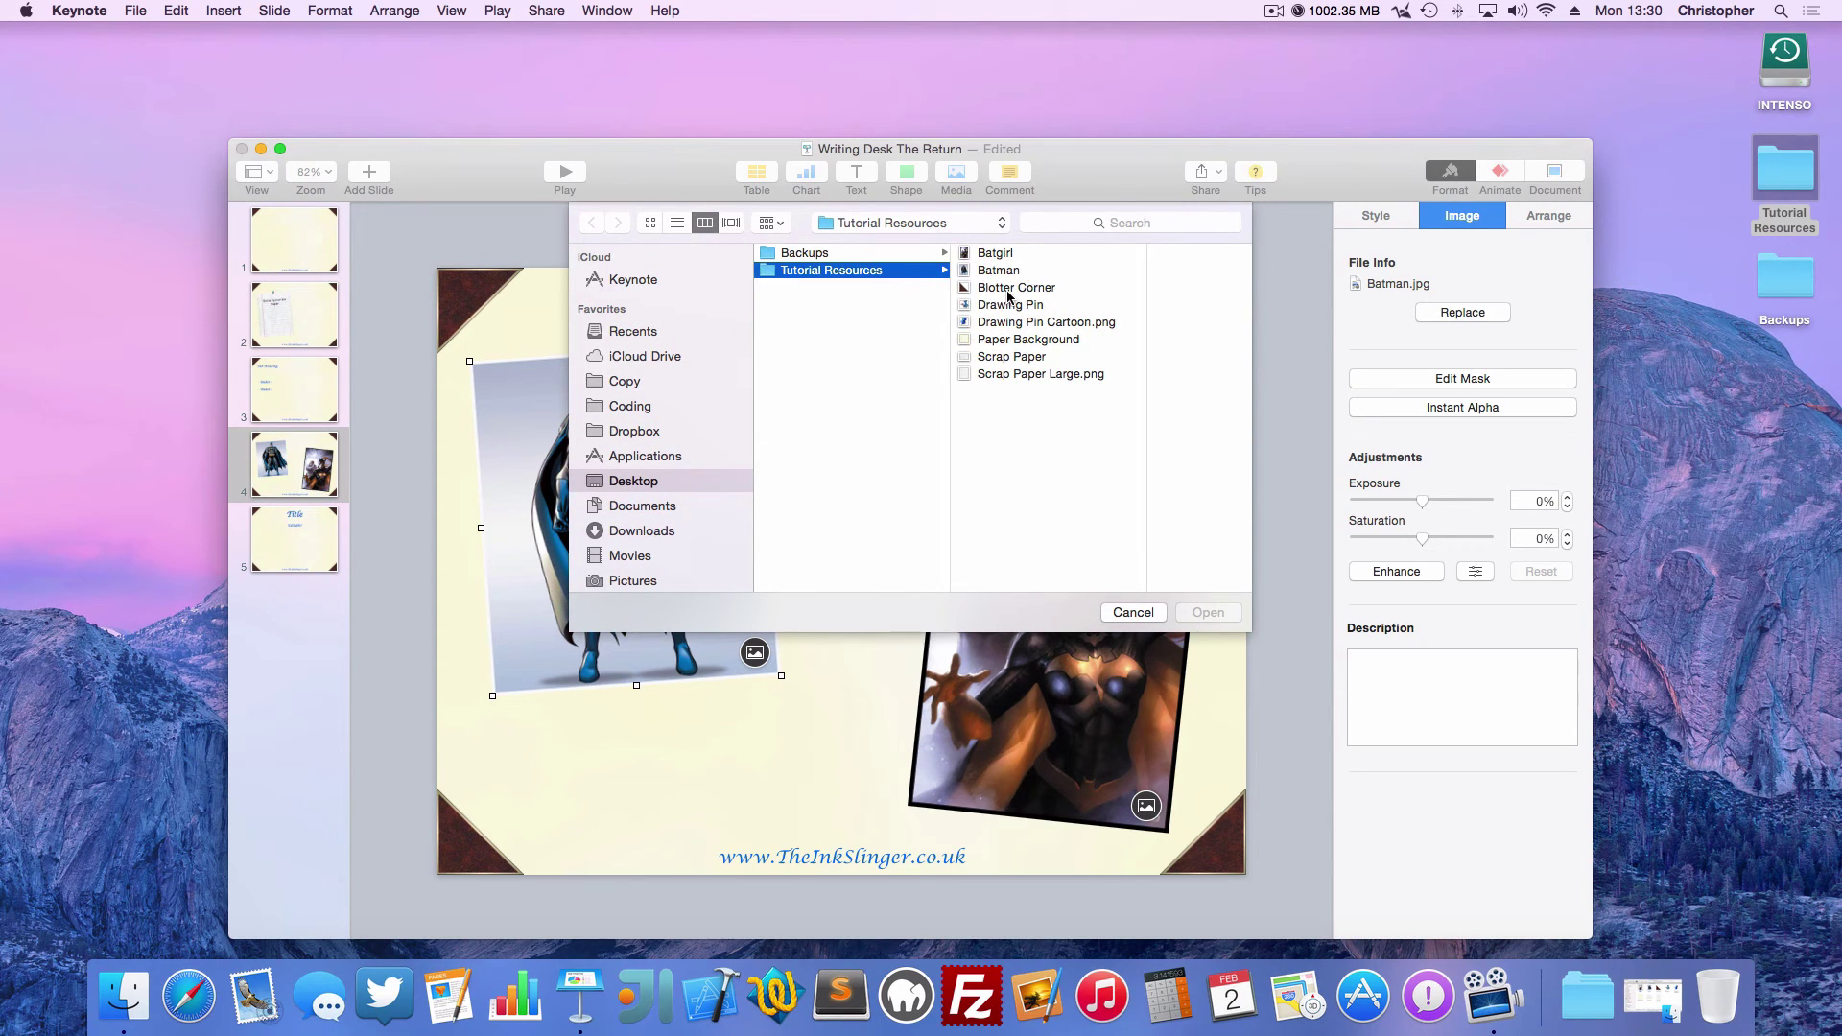
left_click(1127, 615)
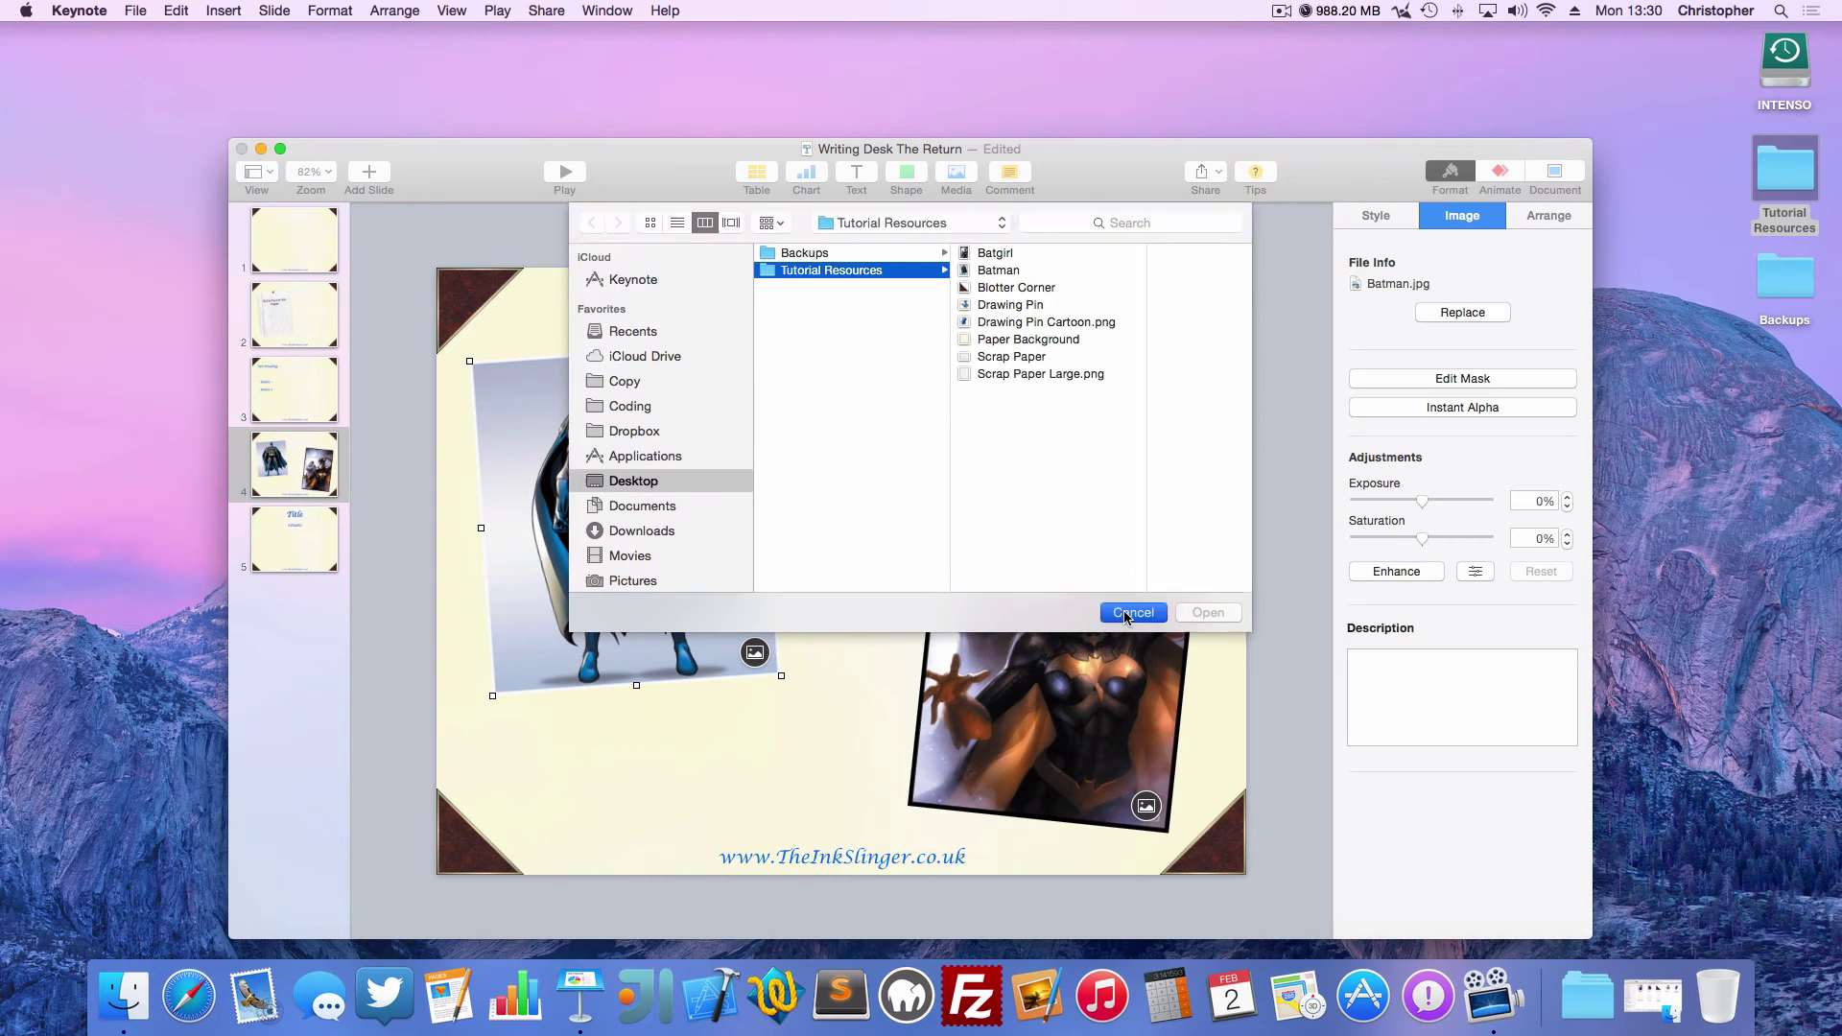
Swap the Batman picture for the clown photo IMG_6770.jpg and shift it slightly up-right
right_click(611, 496)
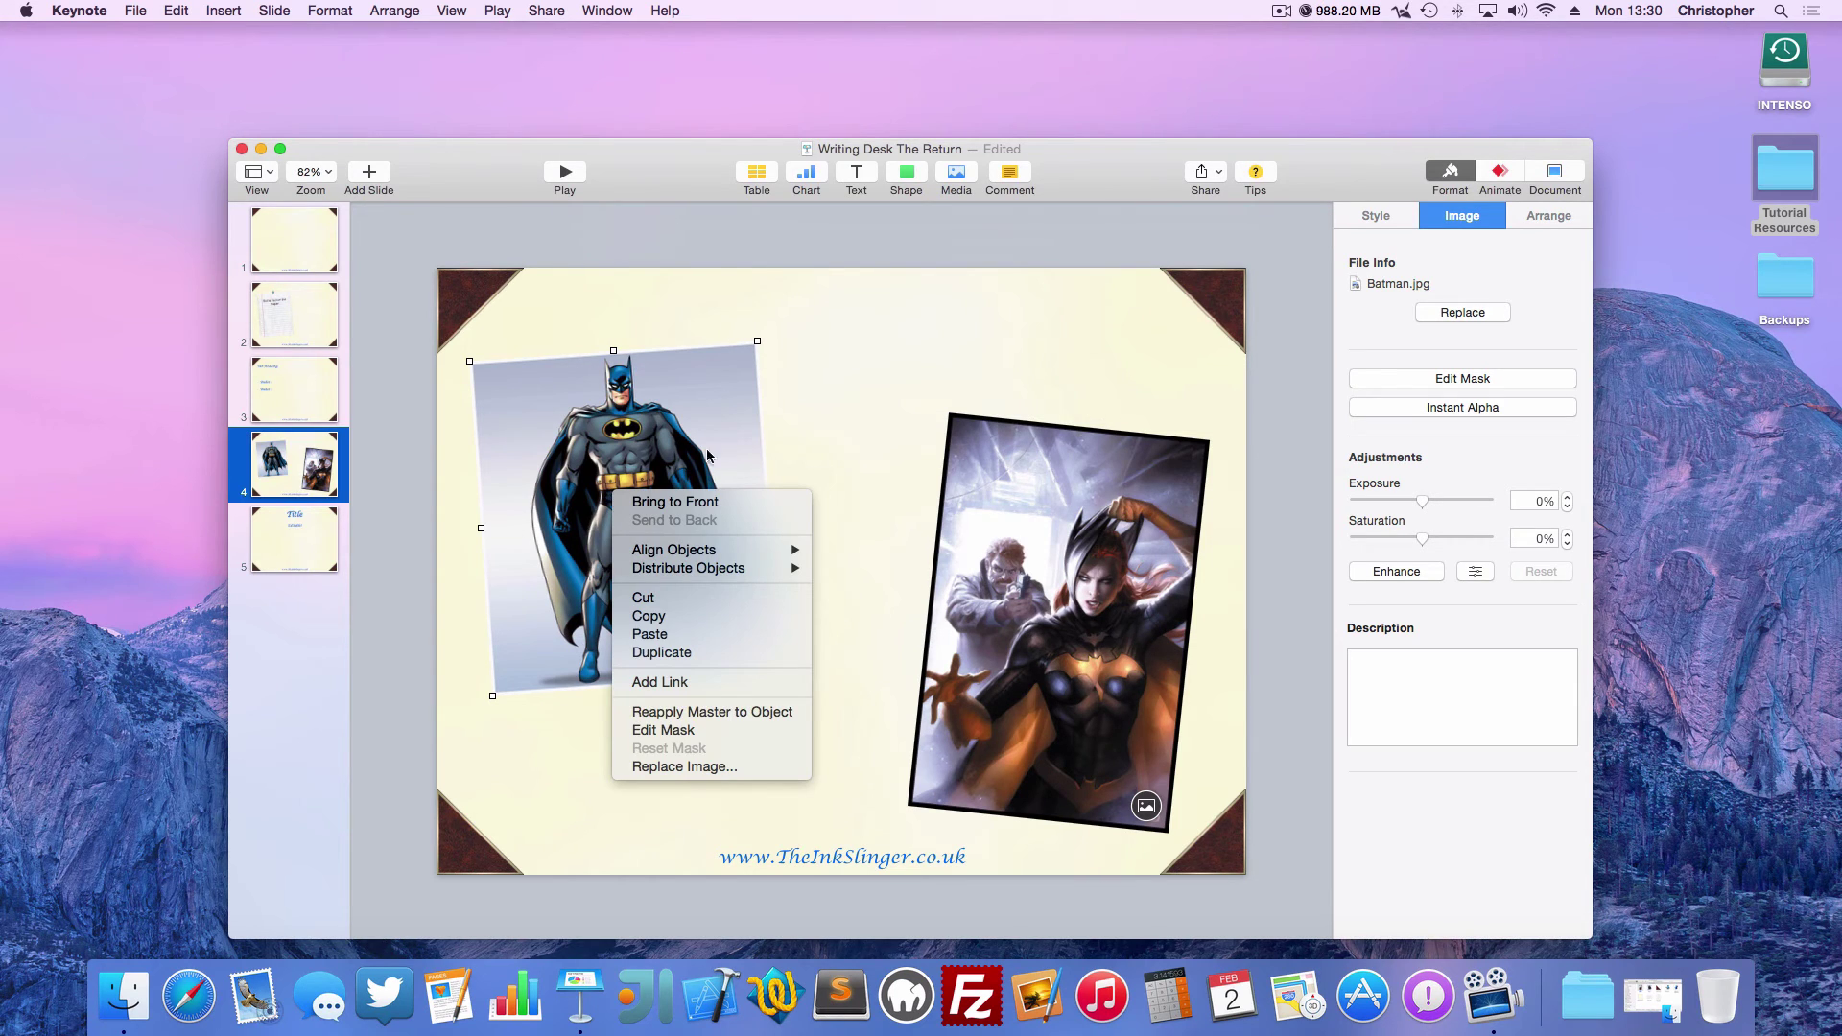
left_click(669, 767)
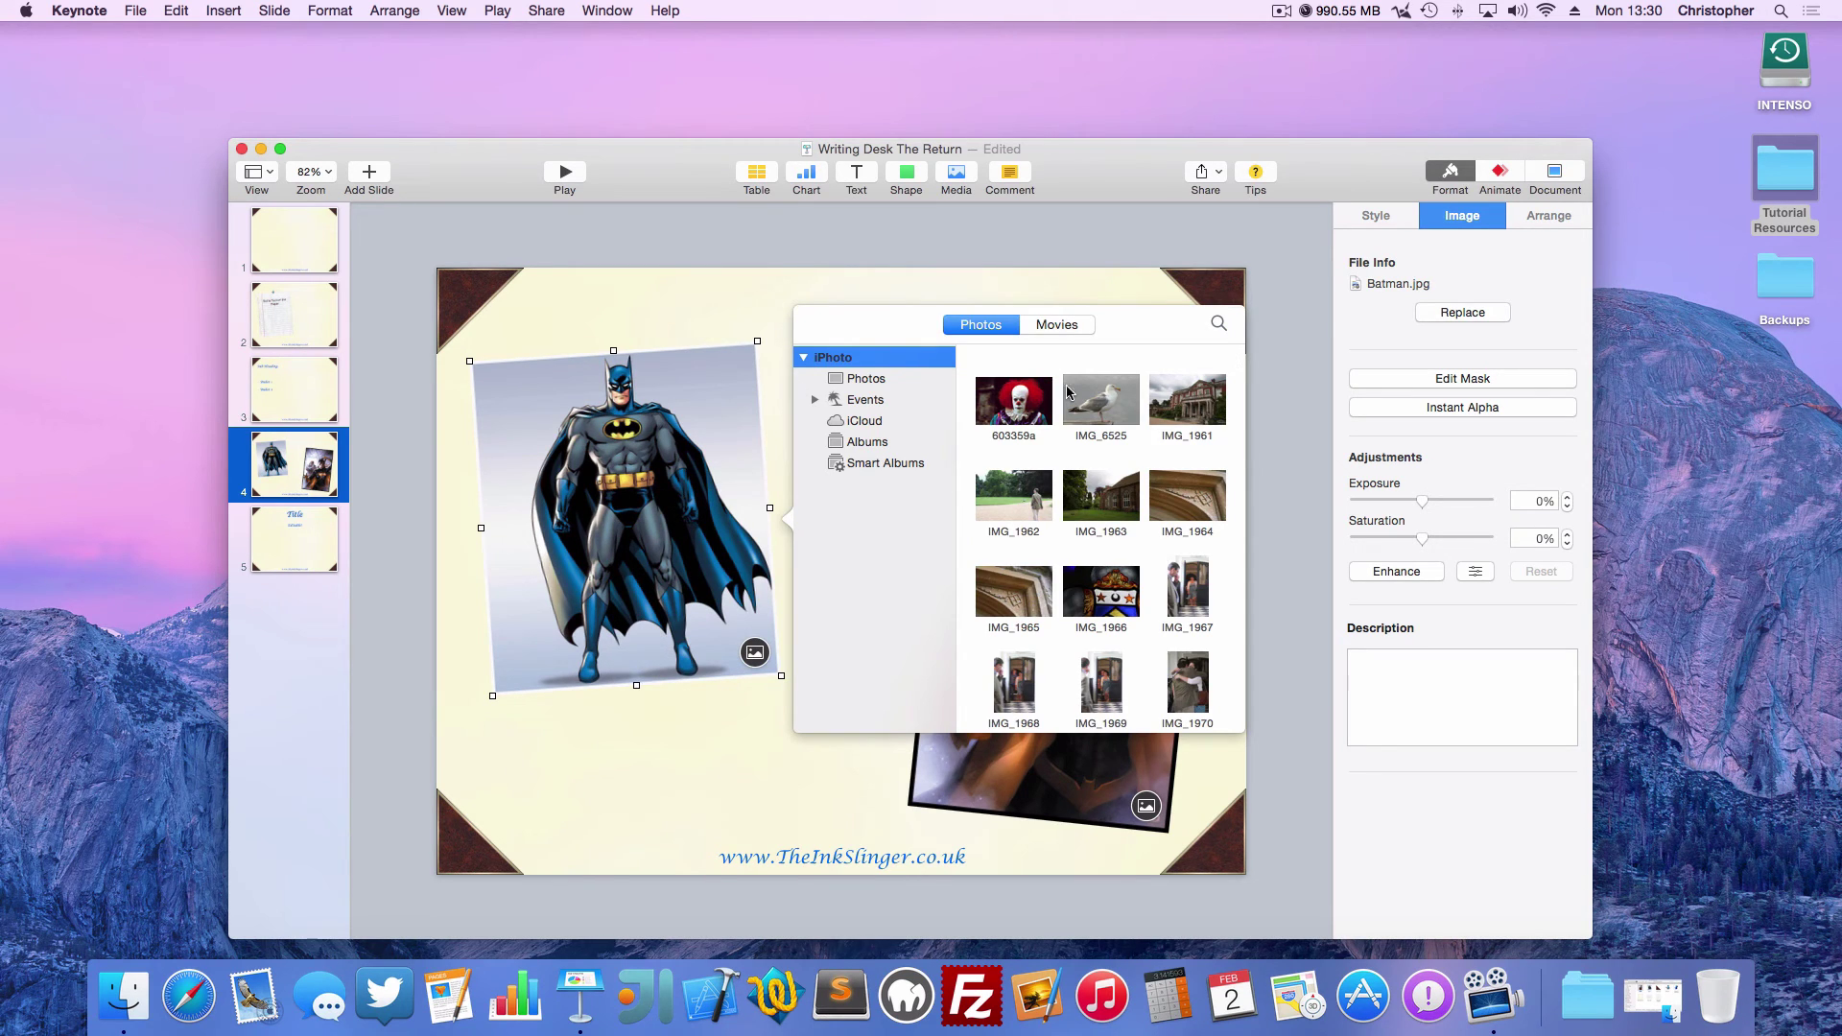
scroll(1105, 628, "down", 5)
scroll(1003, 420, "up", 5)
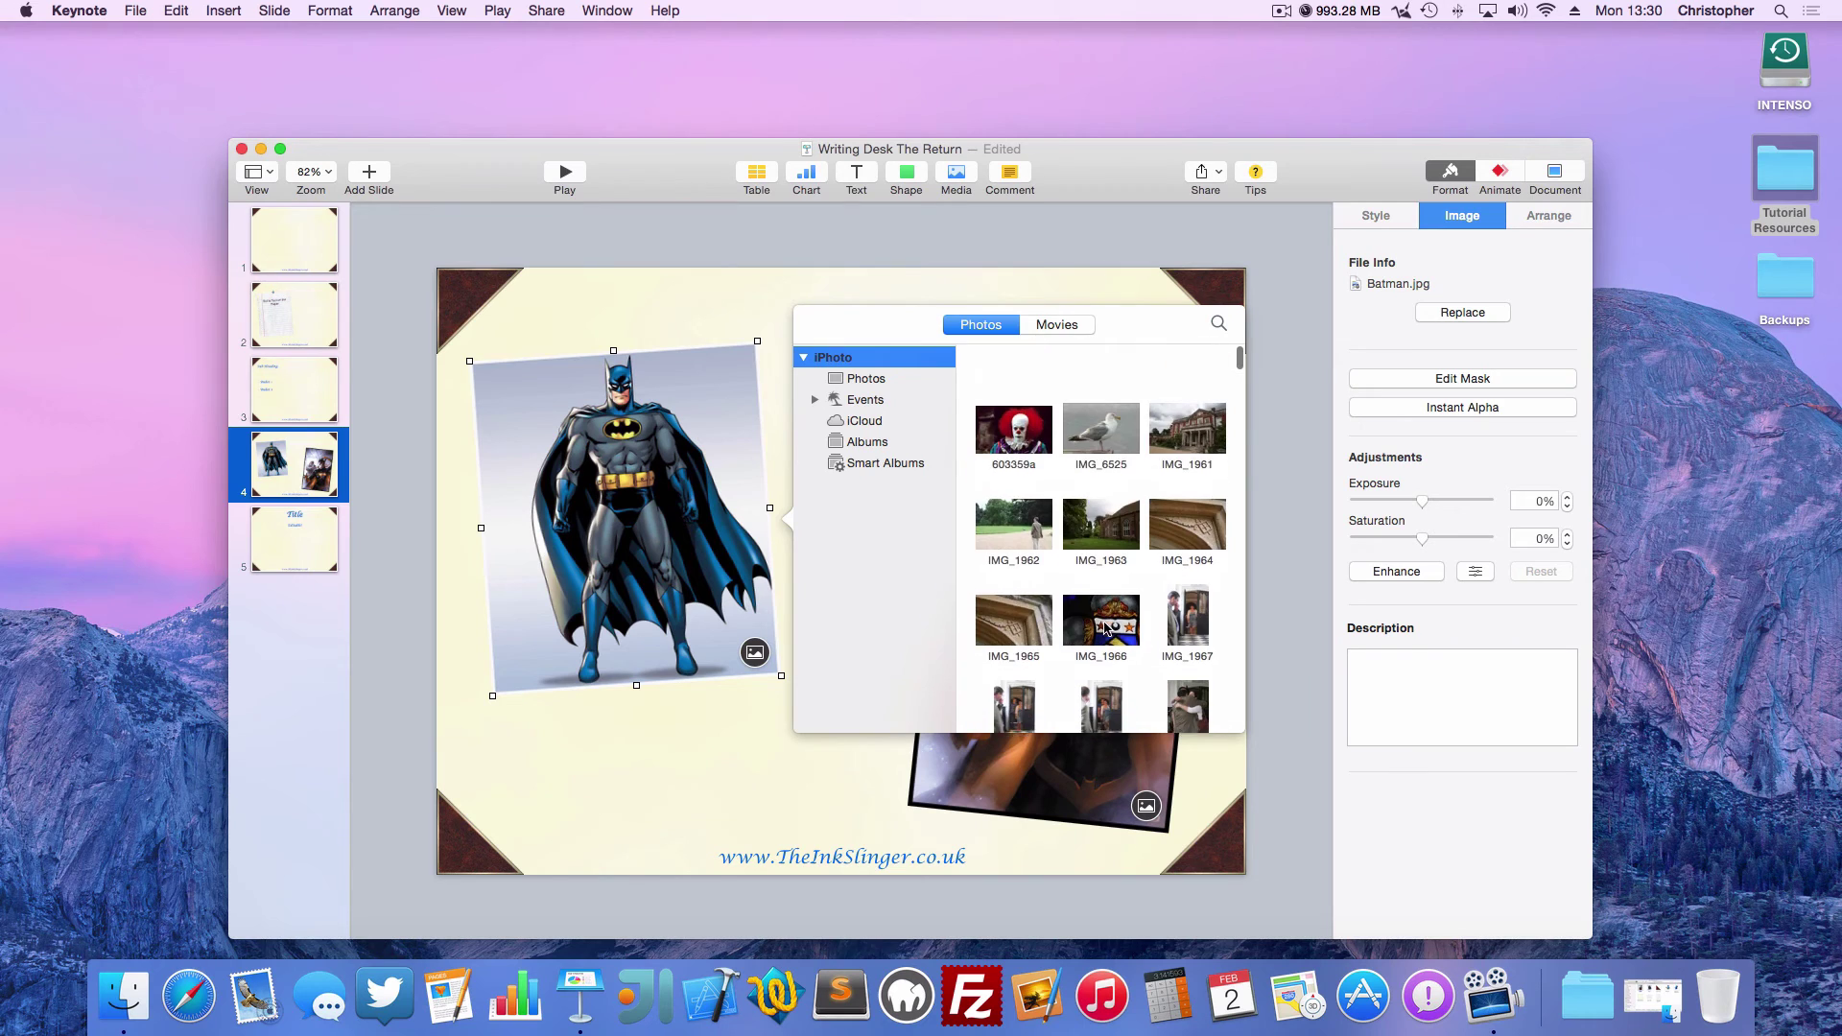
left_click(1003, 419)
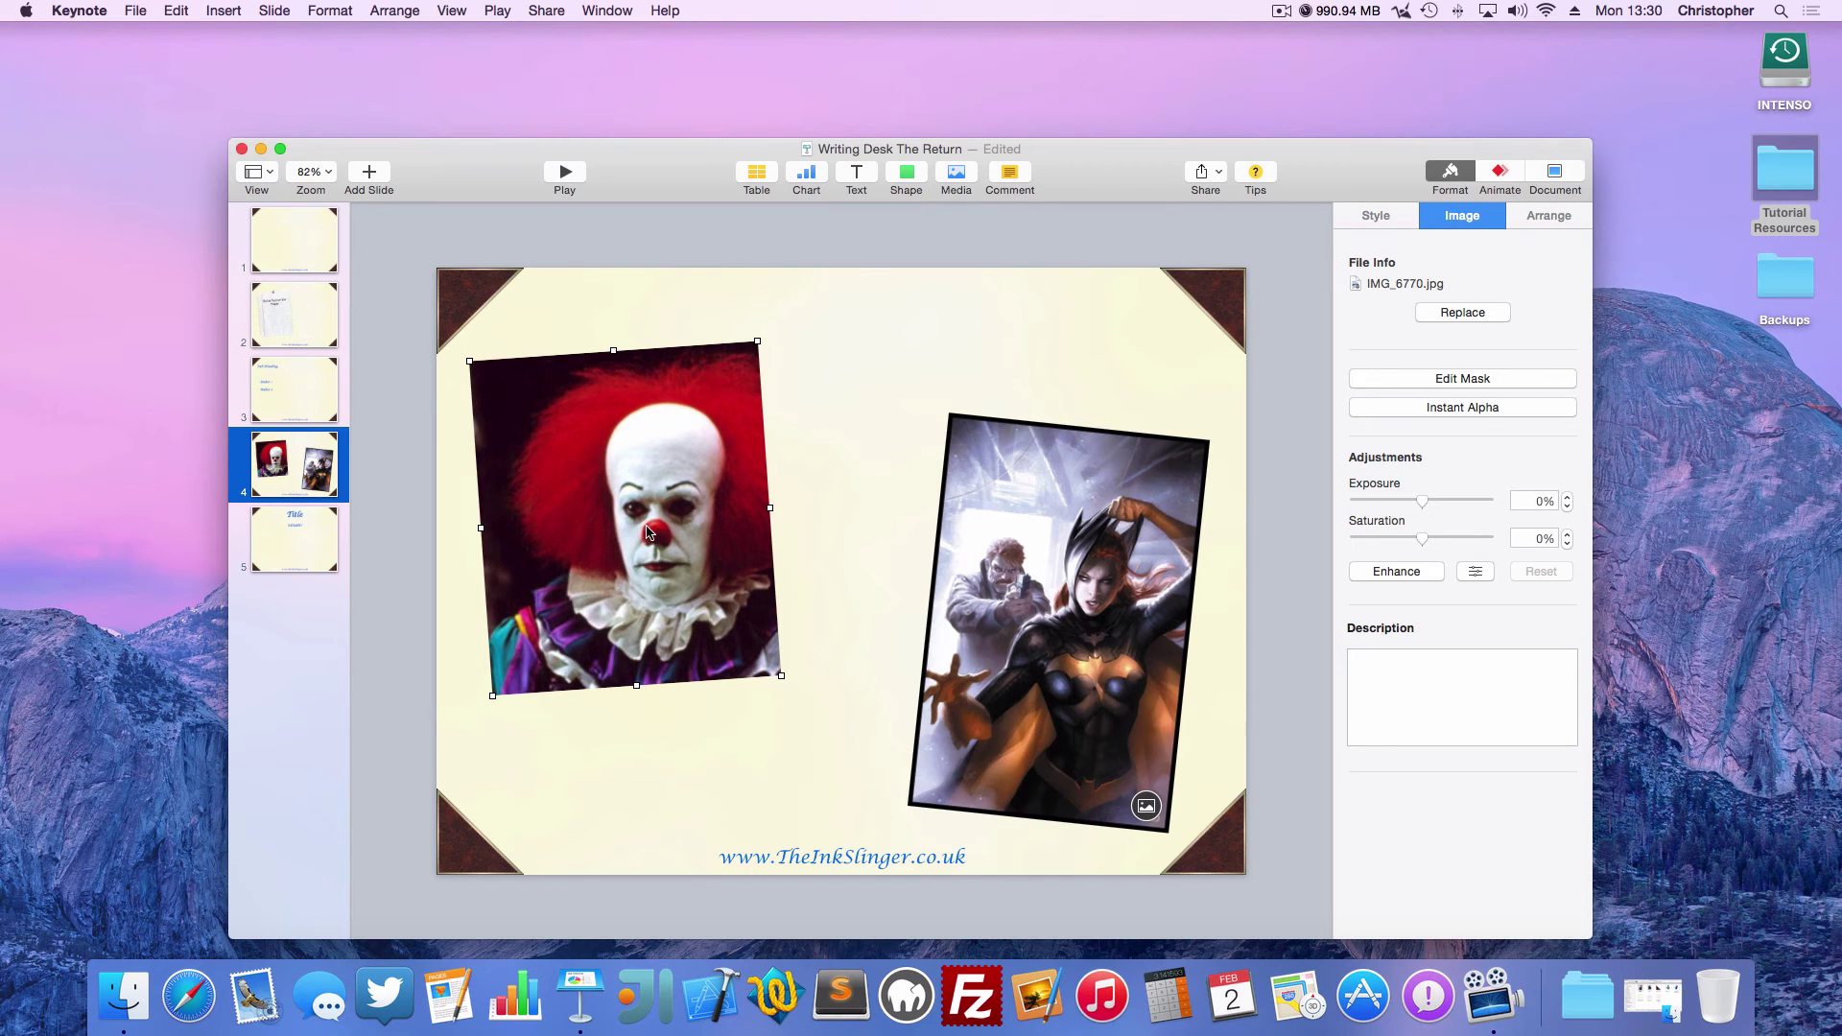
mouse_move(633, 532)
left_mouse_down()
mouse_move(682, 566)
mouse_move(657, 520)
left_mouse_up()
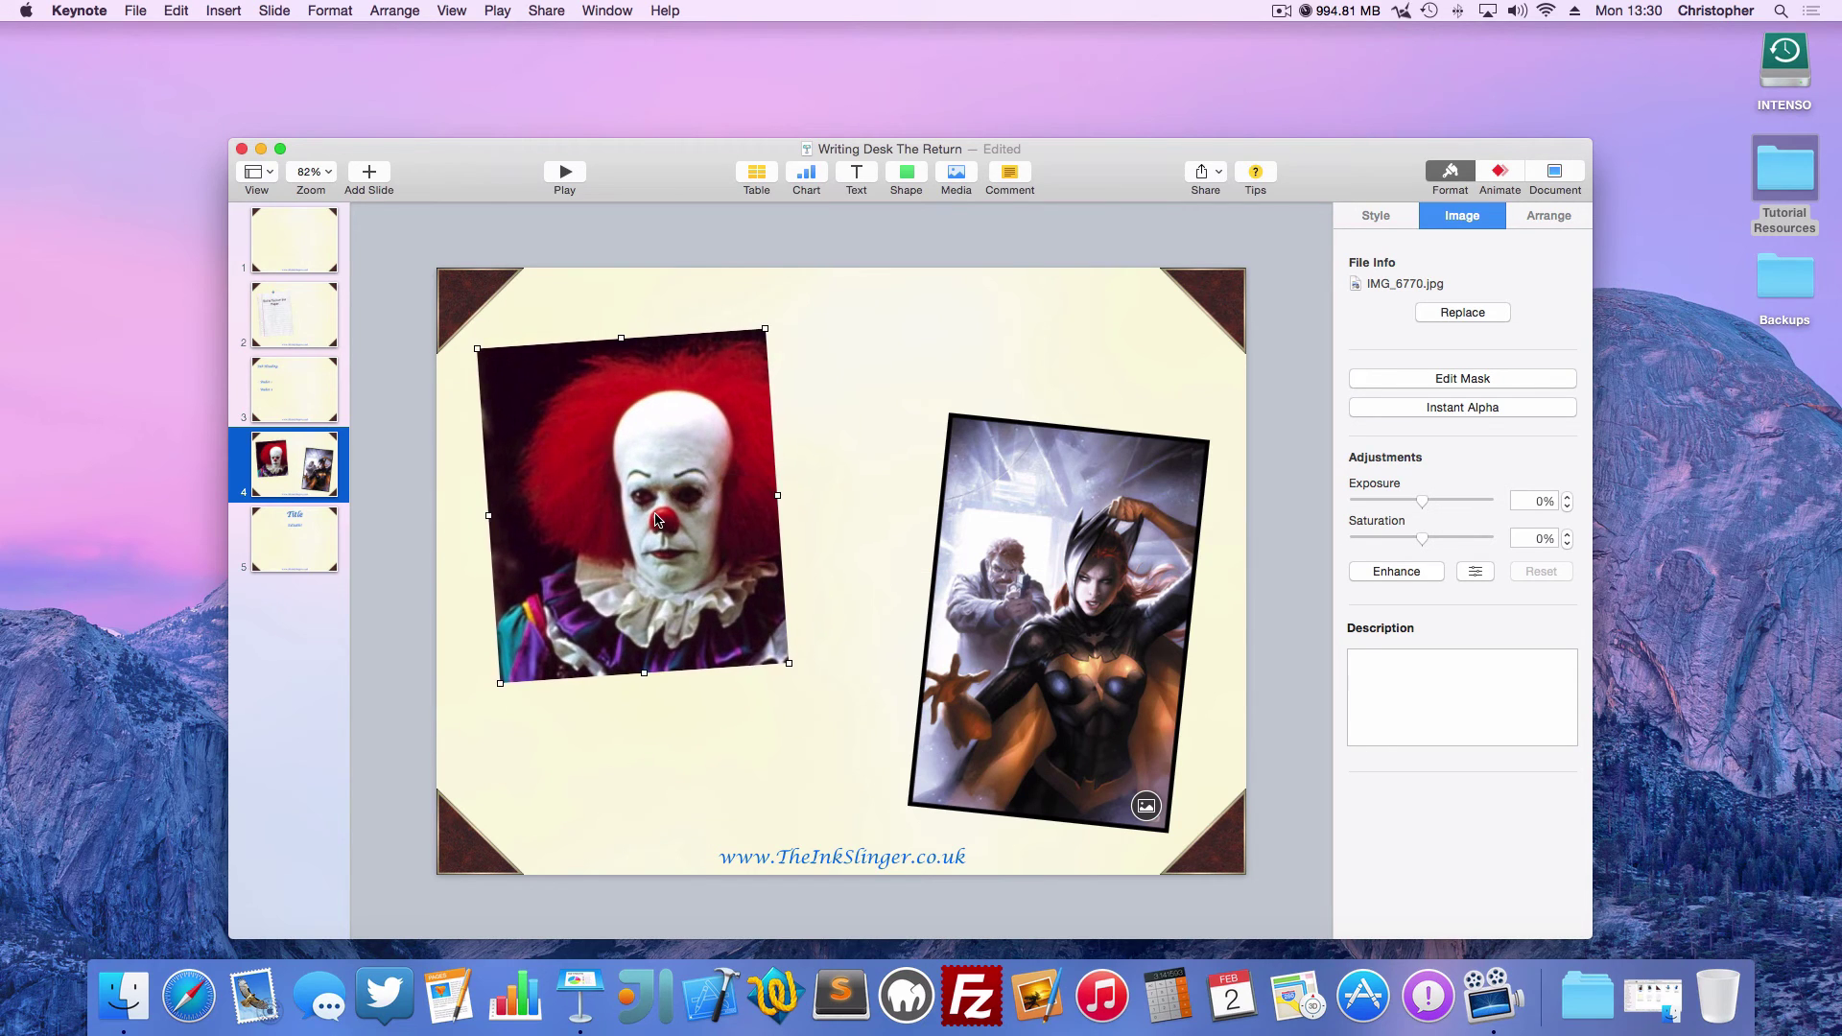
Edit the clown photo's mask, sliding the image left so the face sits centred
right_click(657, 520)
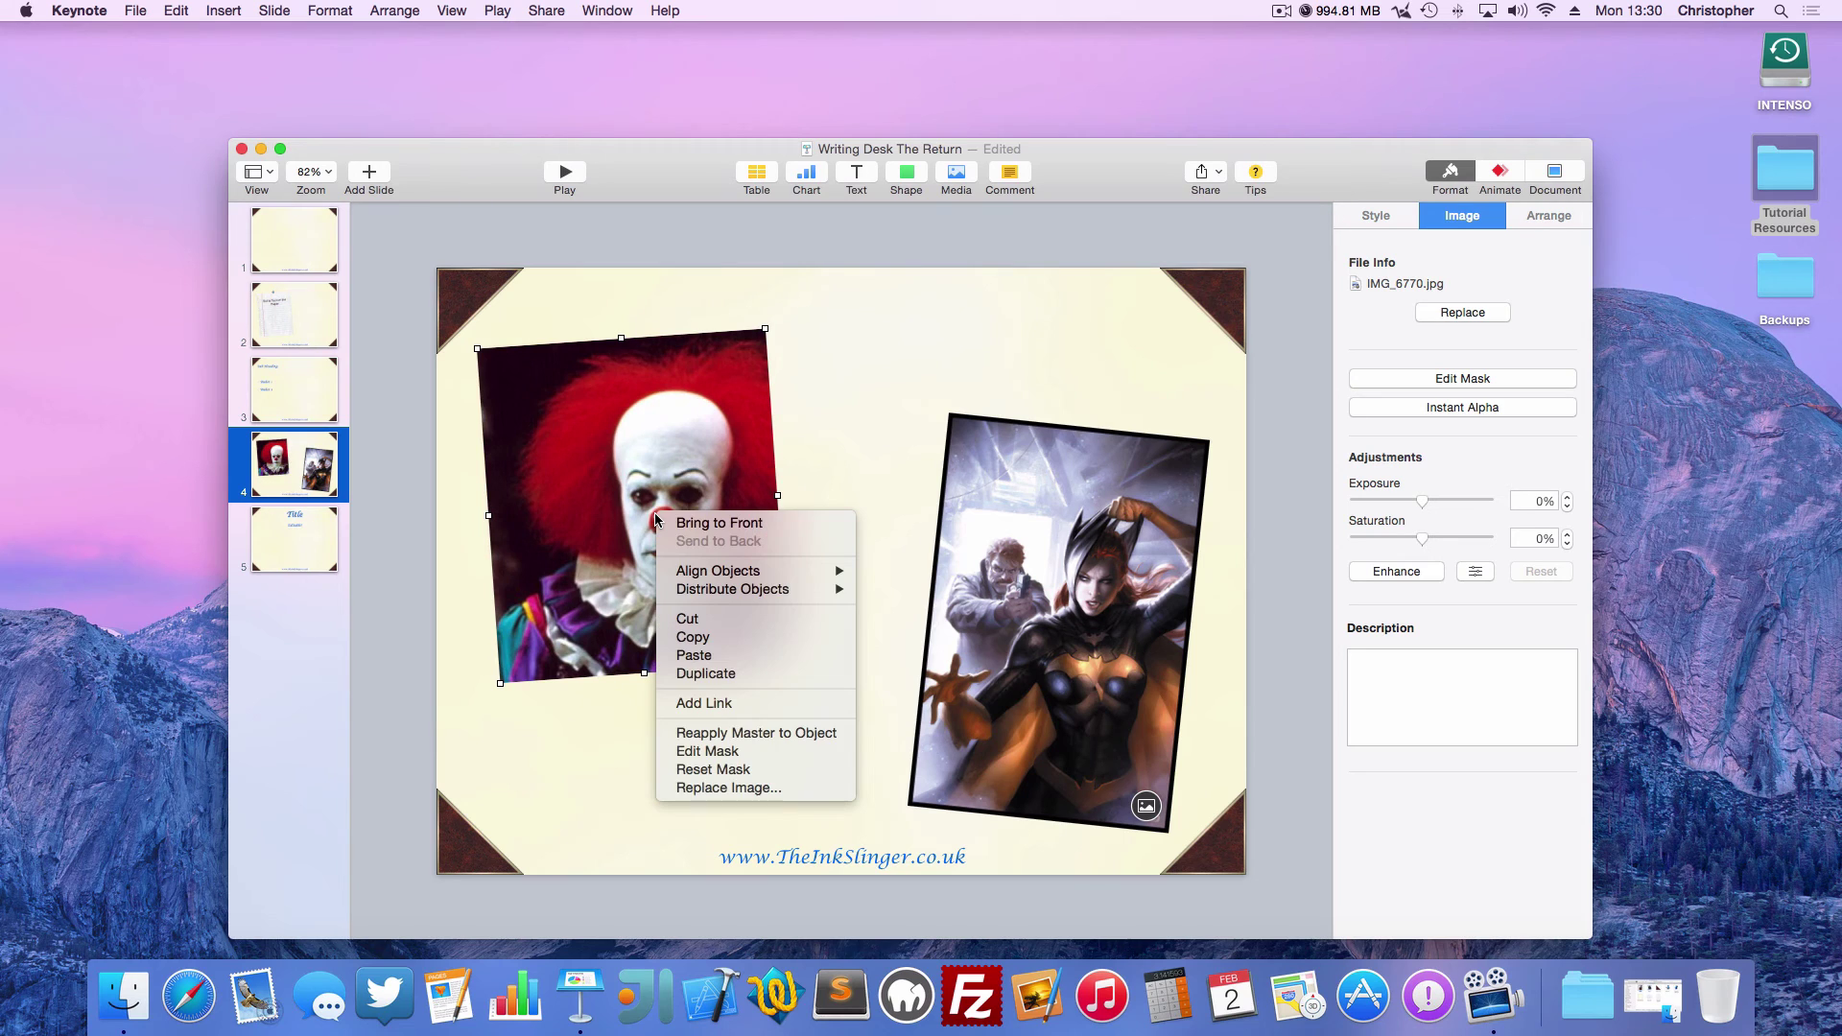
left_click(757, 752)
left_click_drag(754, 576, 717, 574)
left_click(740, 725)
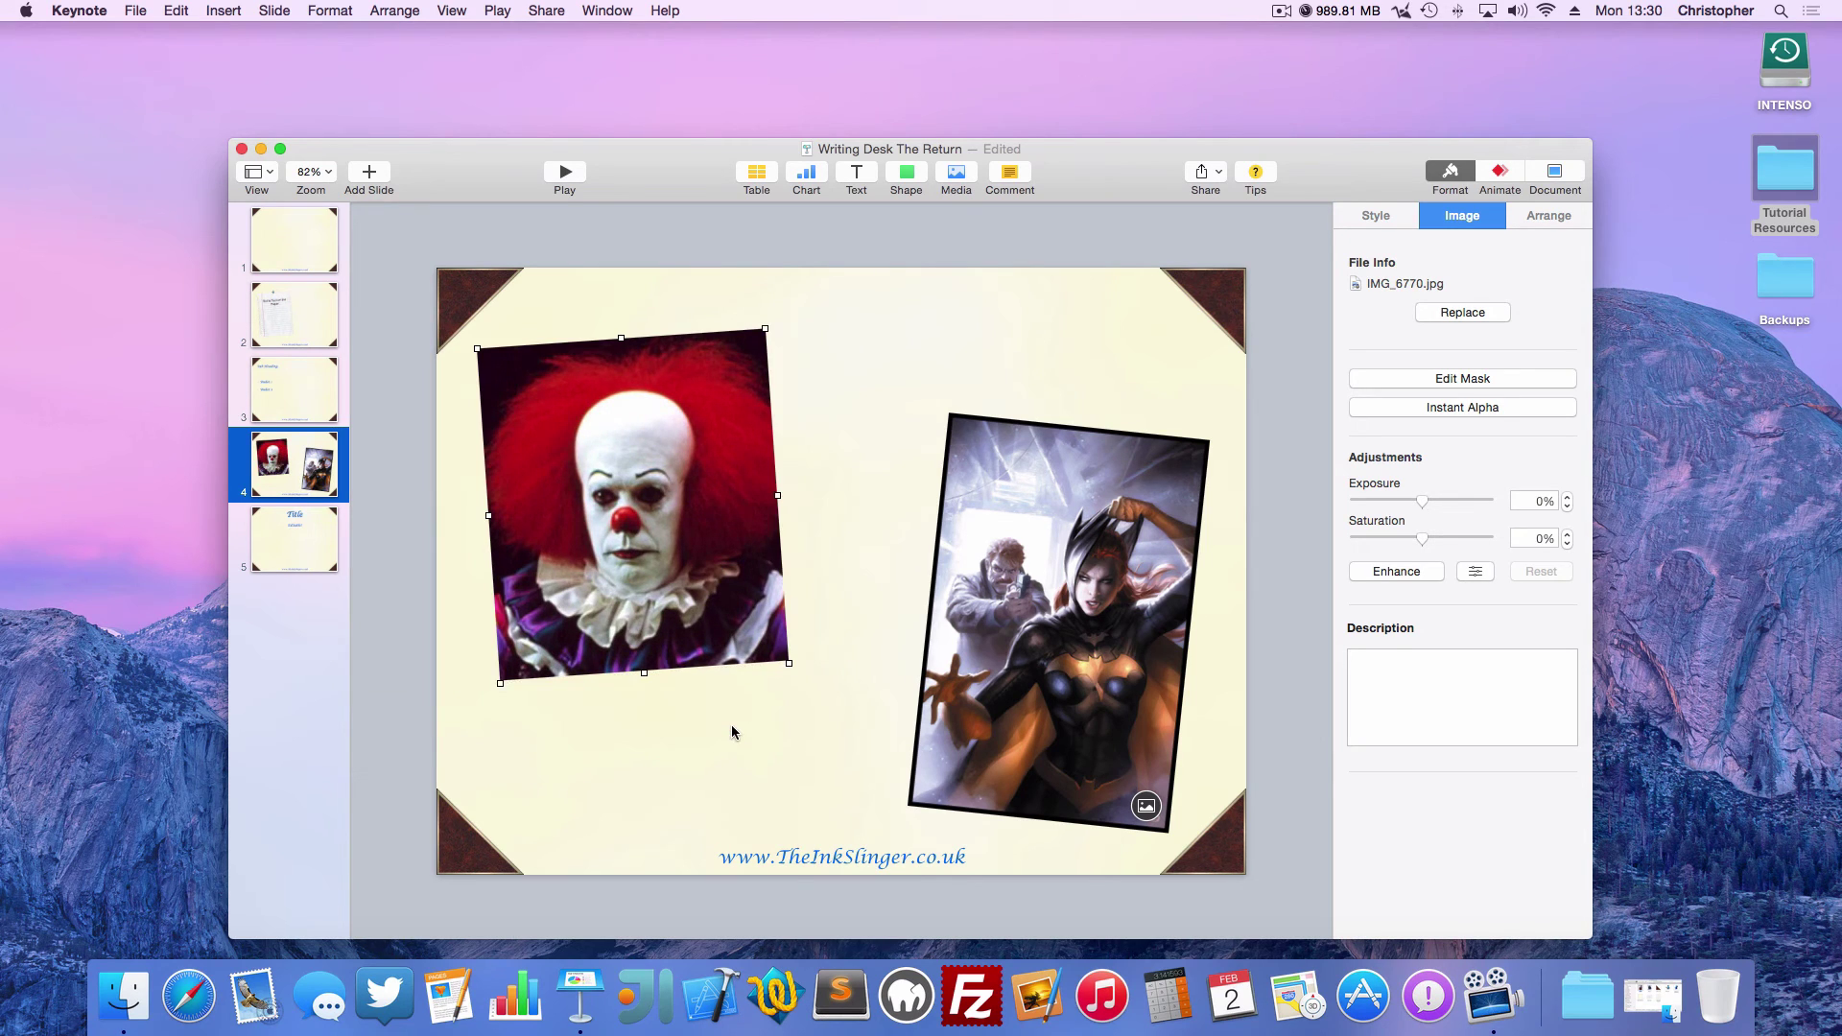
left_click(792, 734)
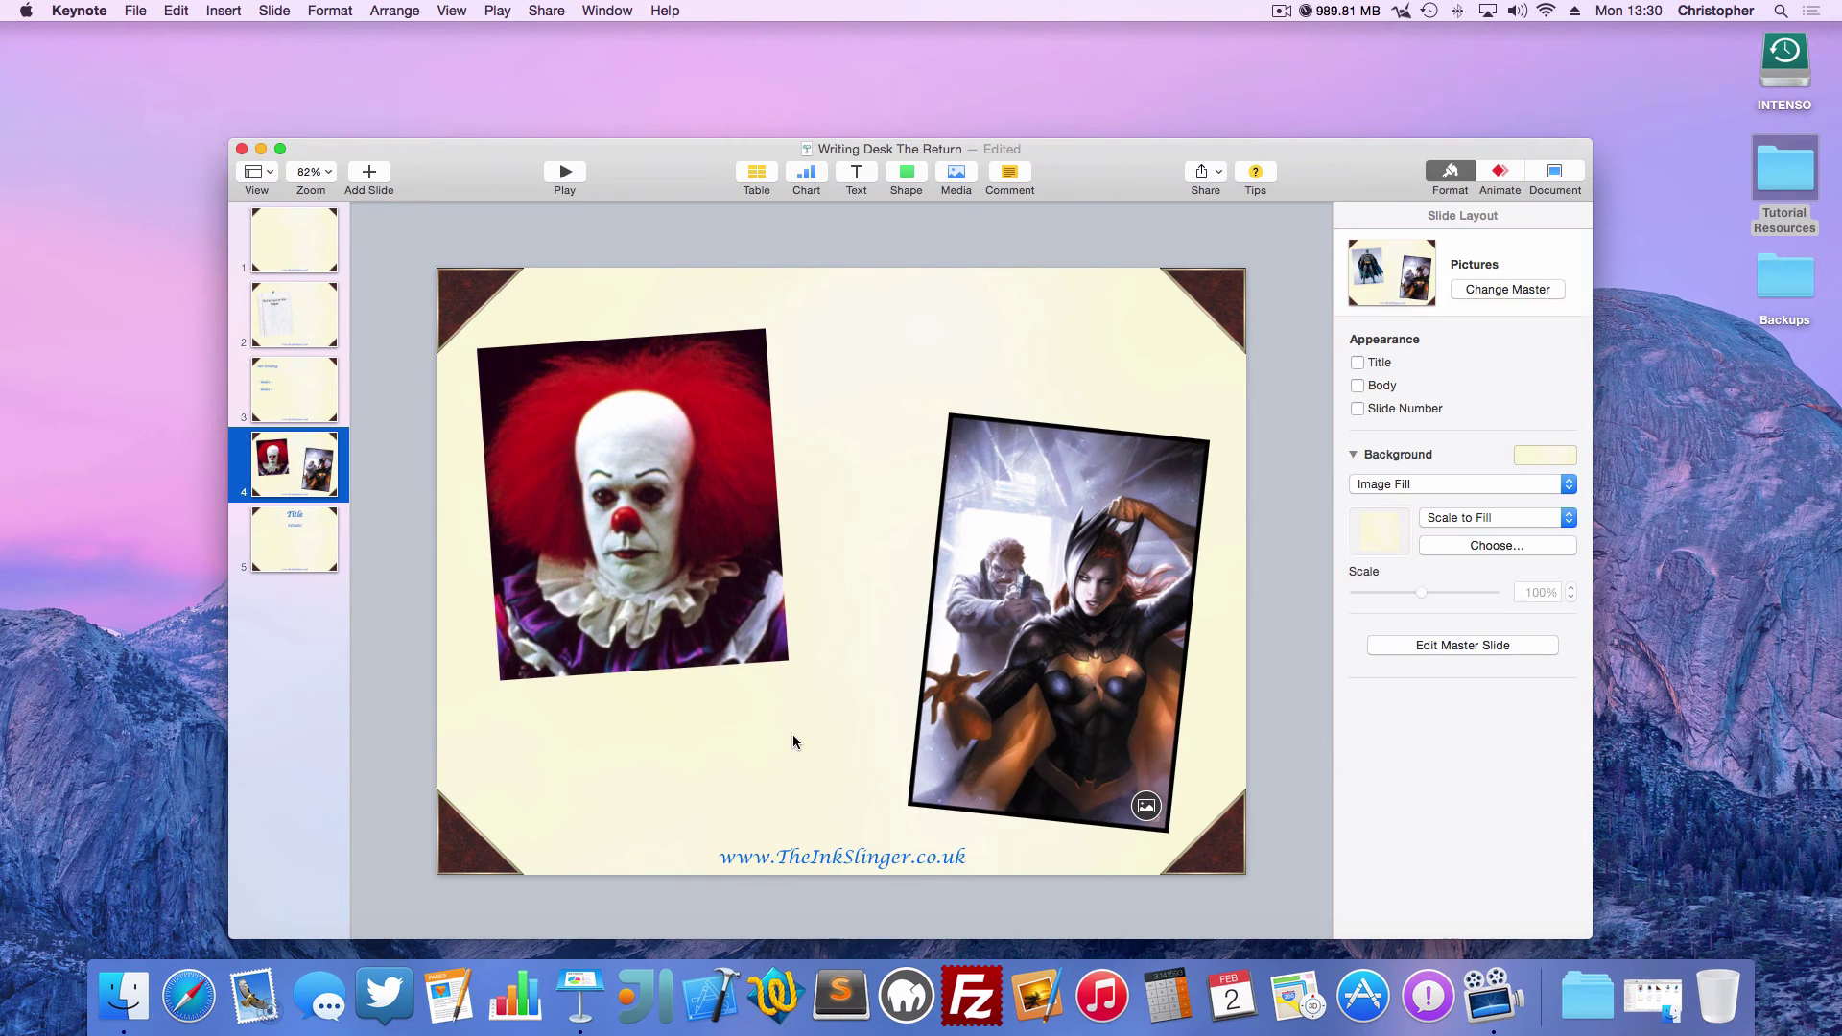
In master editing, left-align the Bullets master's placeholder title text
left_click(259, 172)
left_click(317, 354)
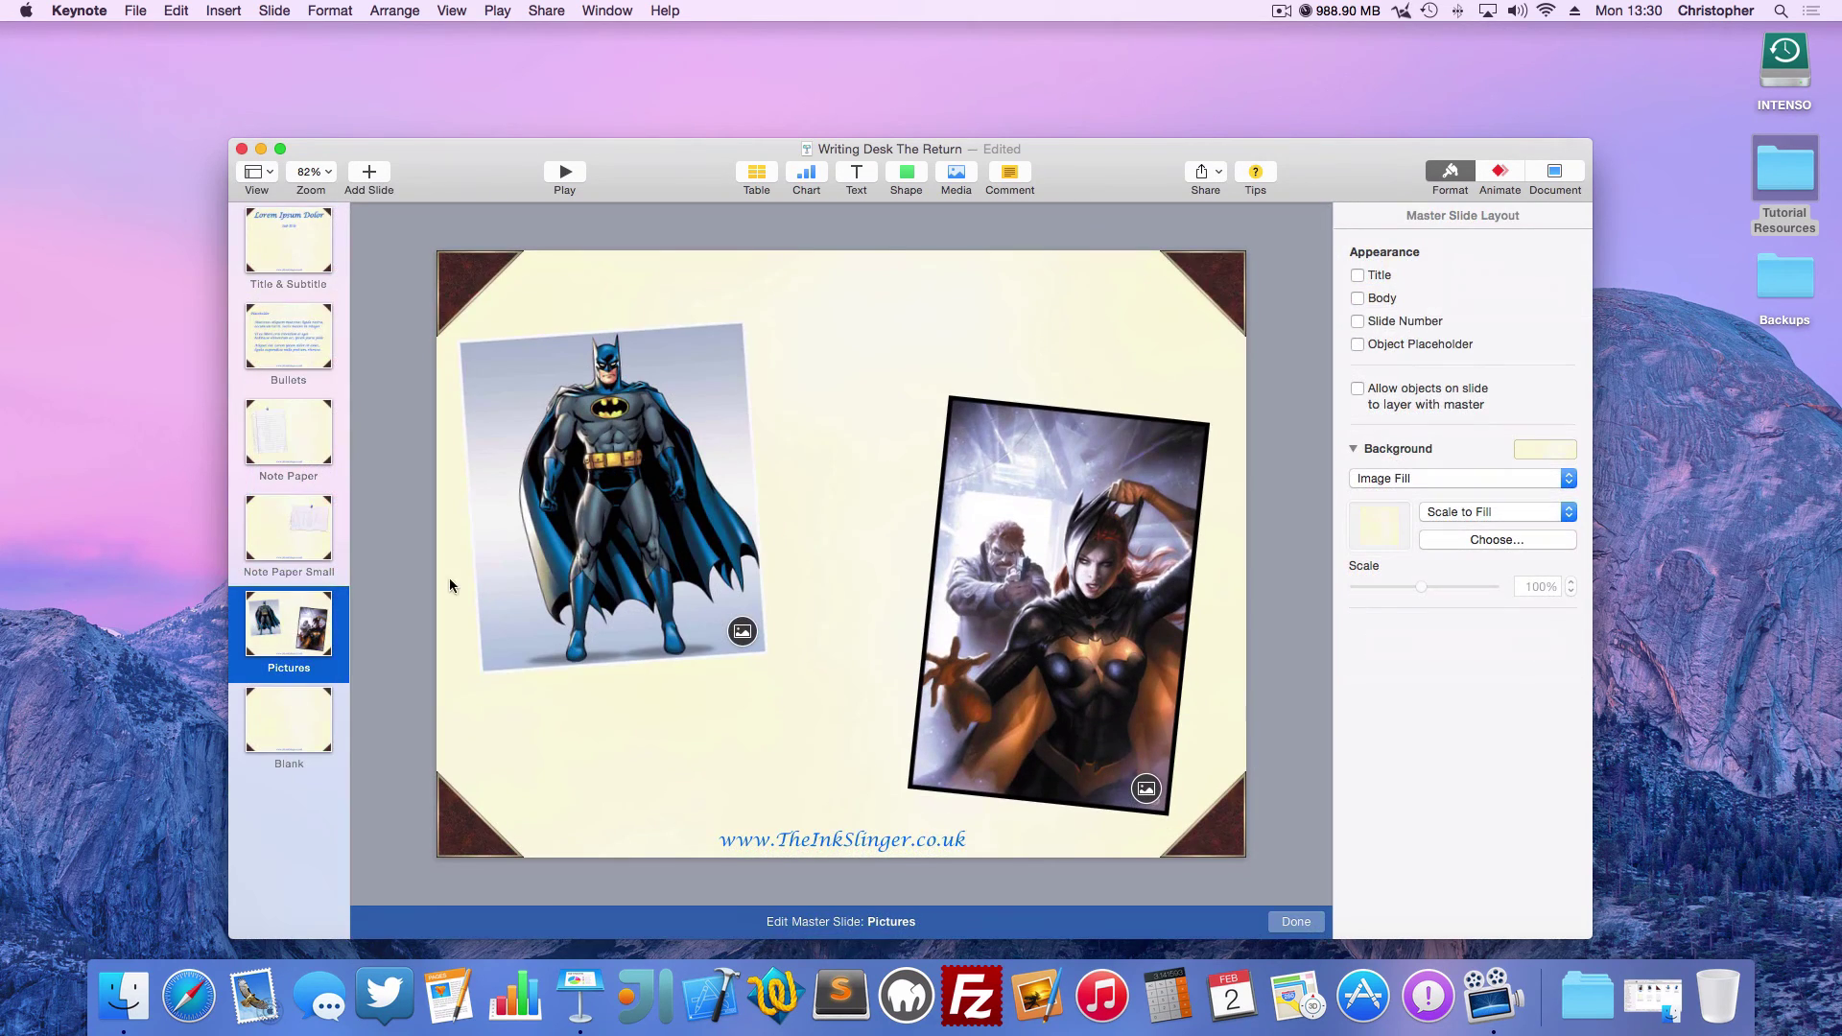
left_click(305, 239)
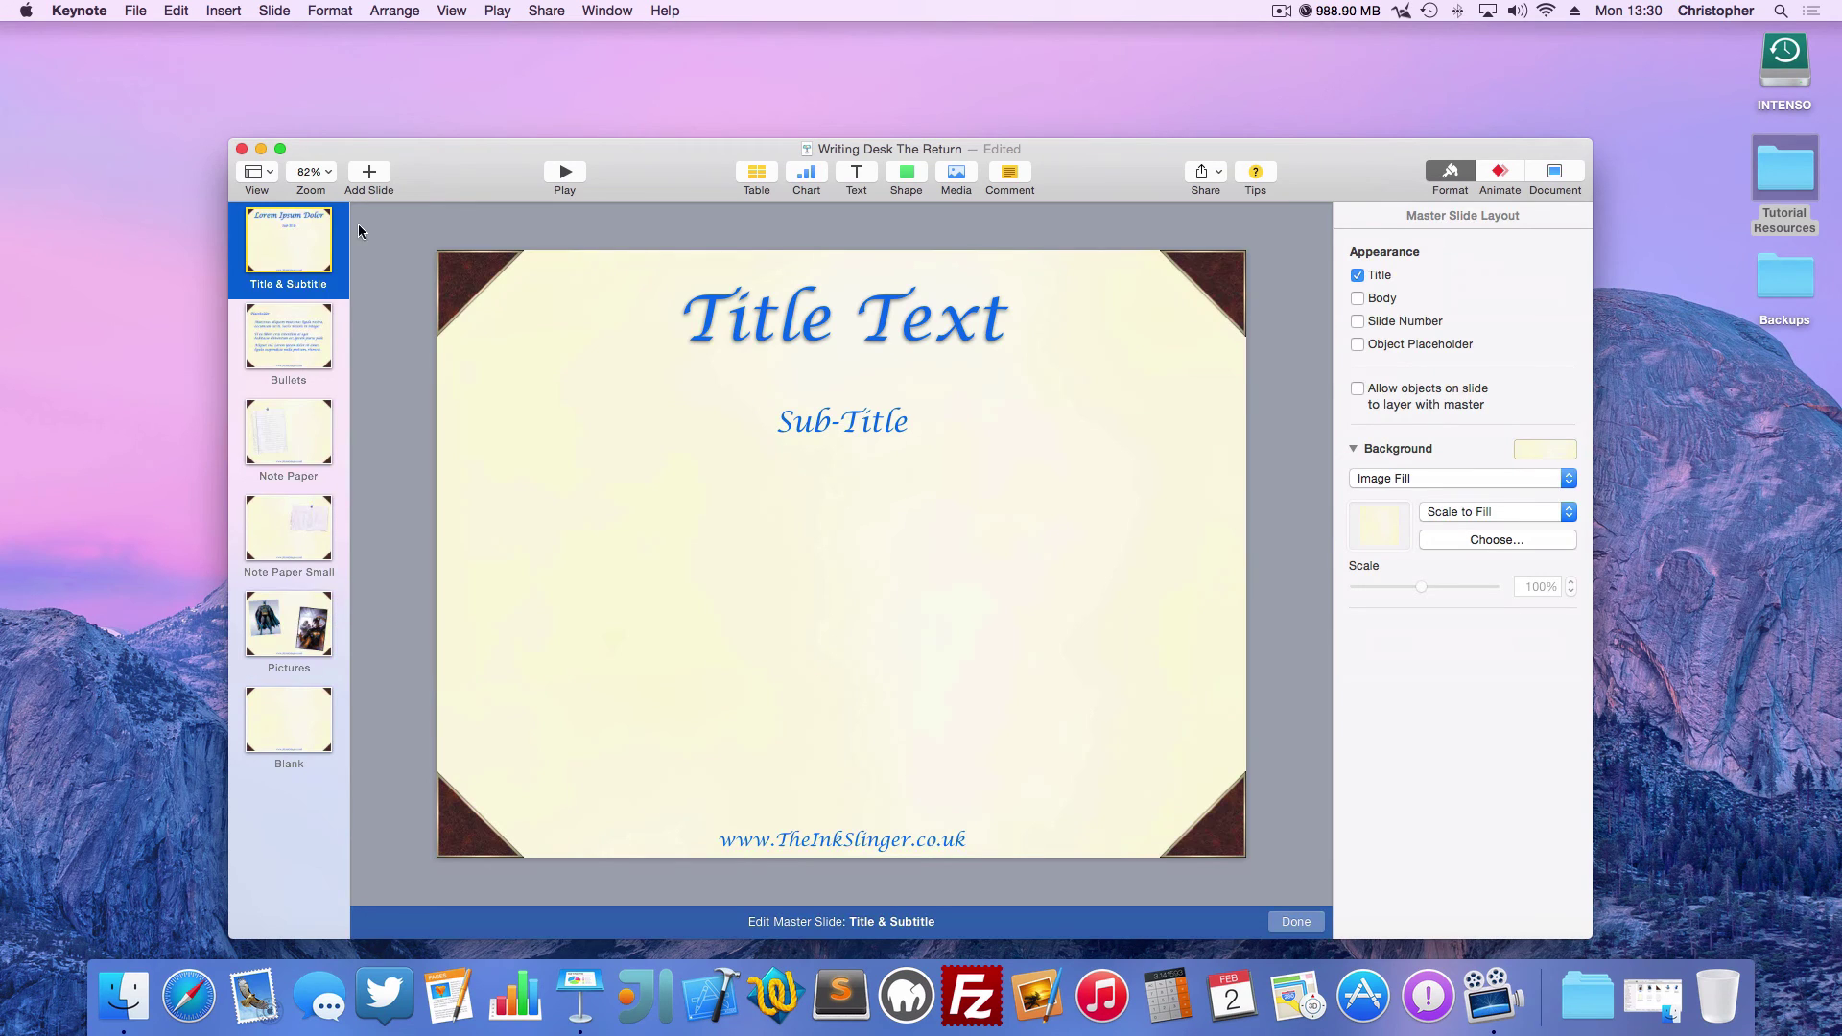
left_click(303, 345)
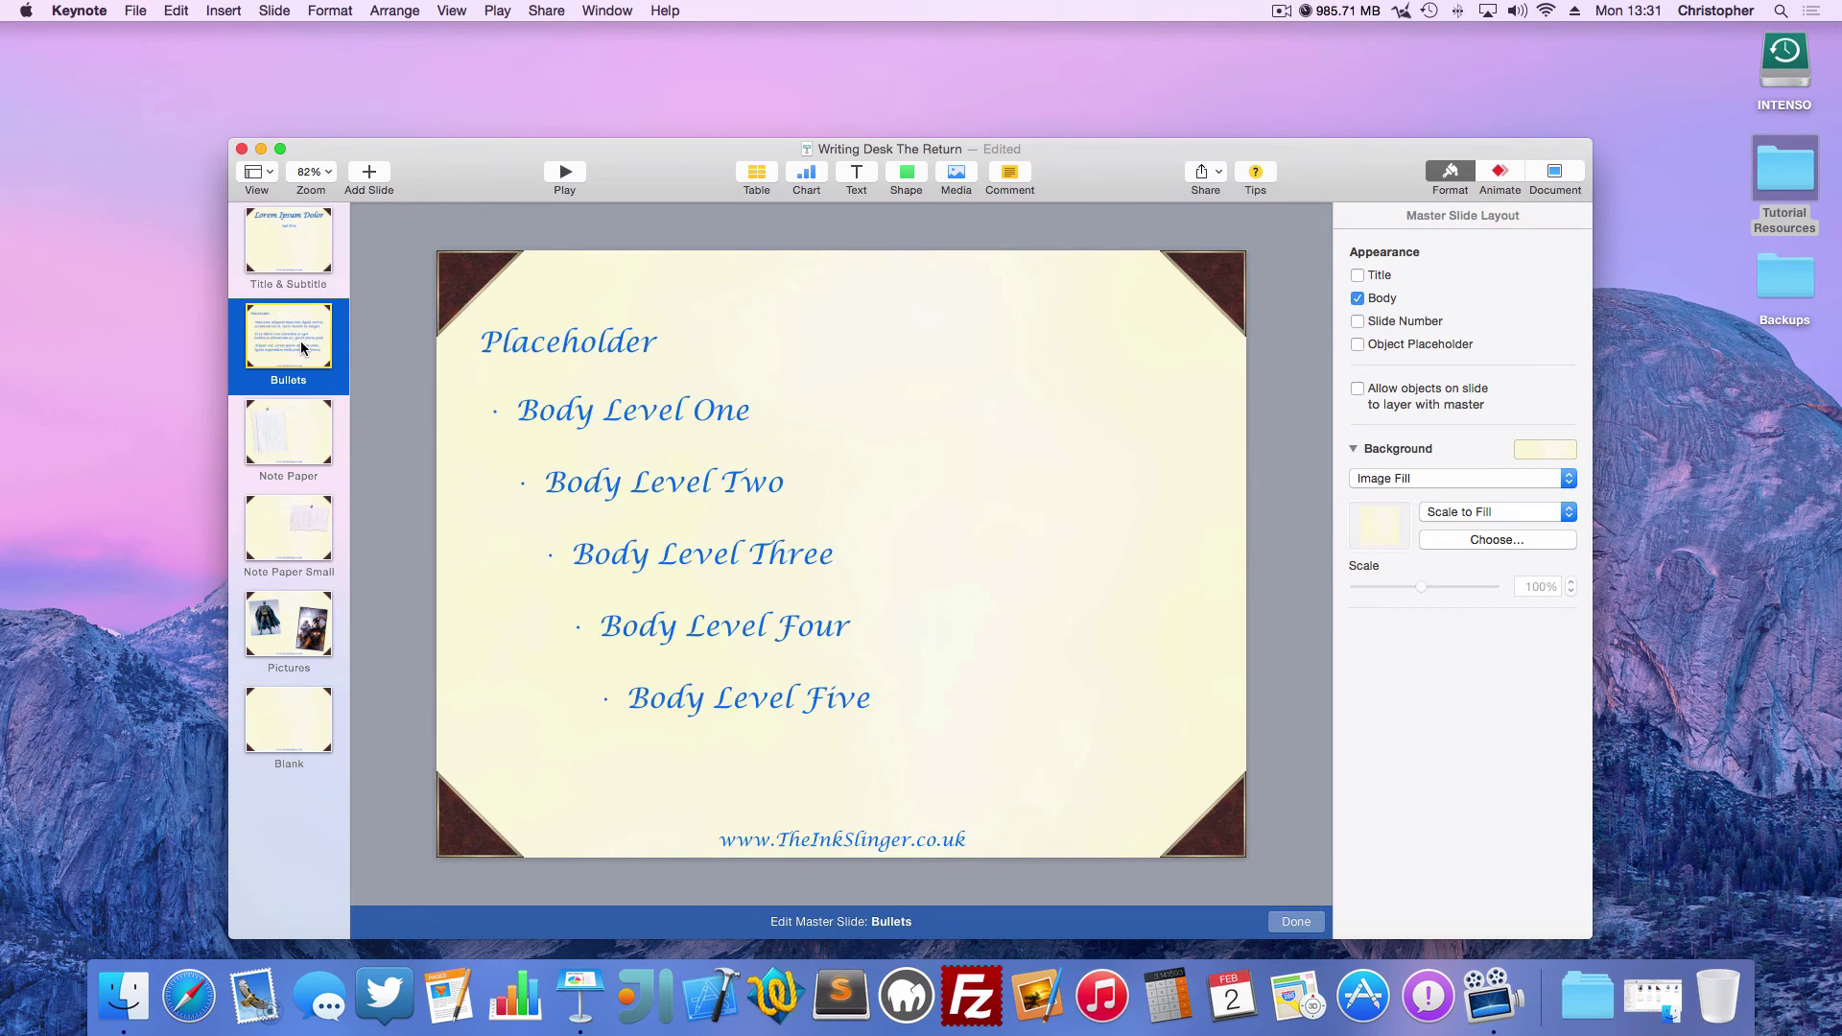
left_click(612, 342)
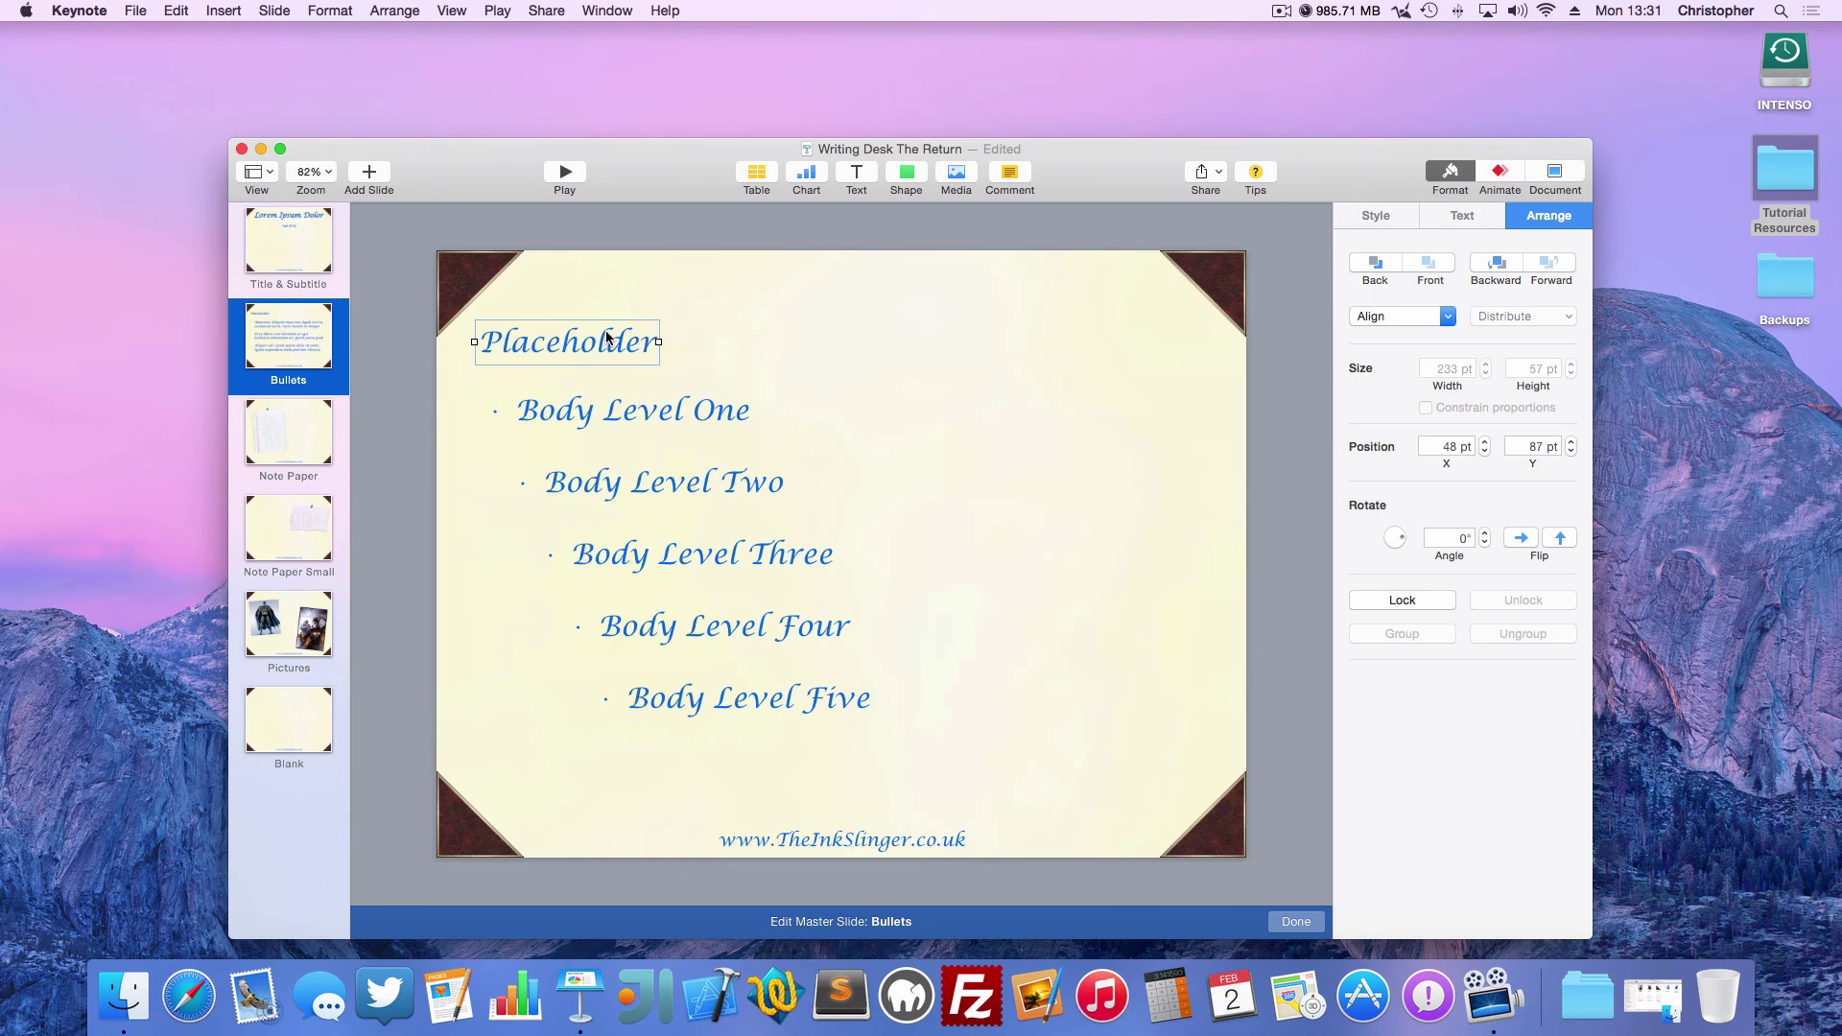
left_click(1460, 221)
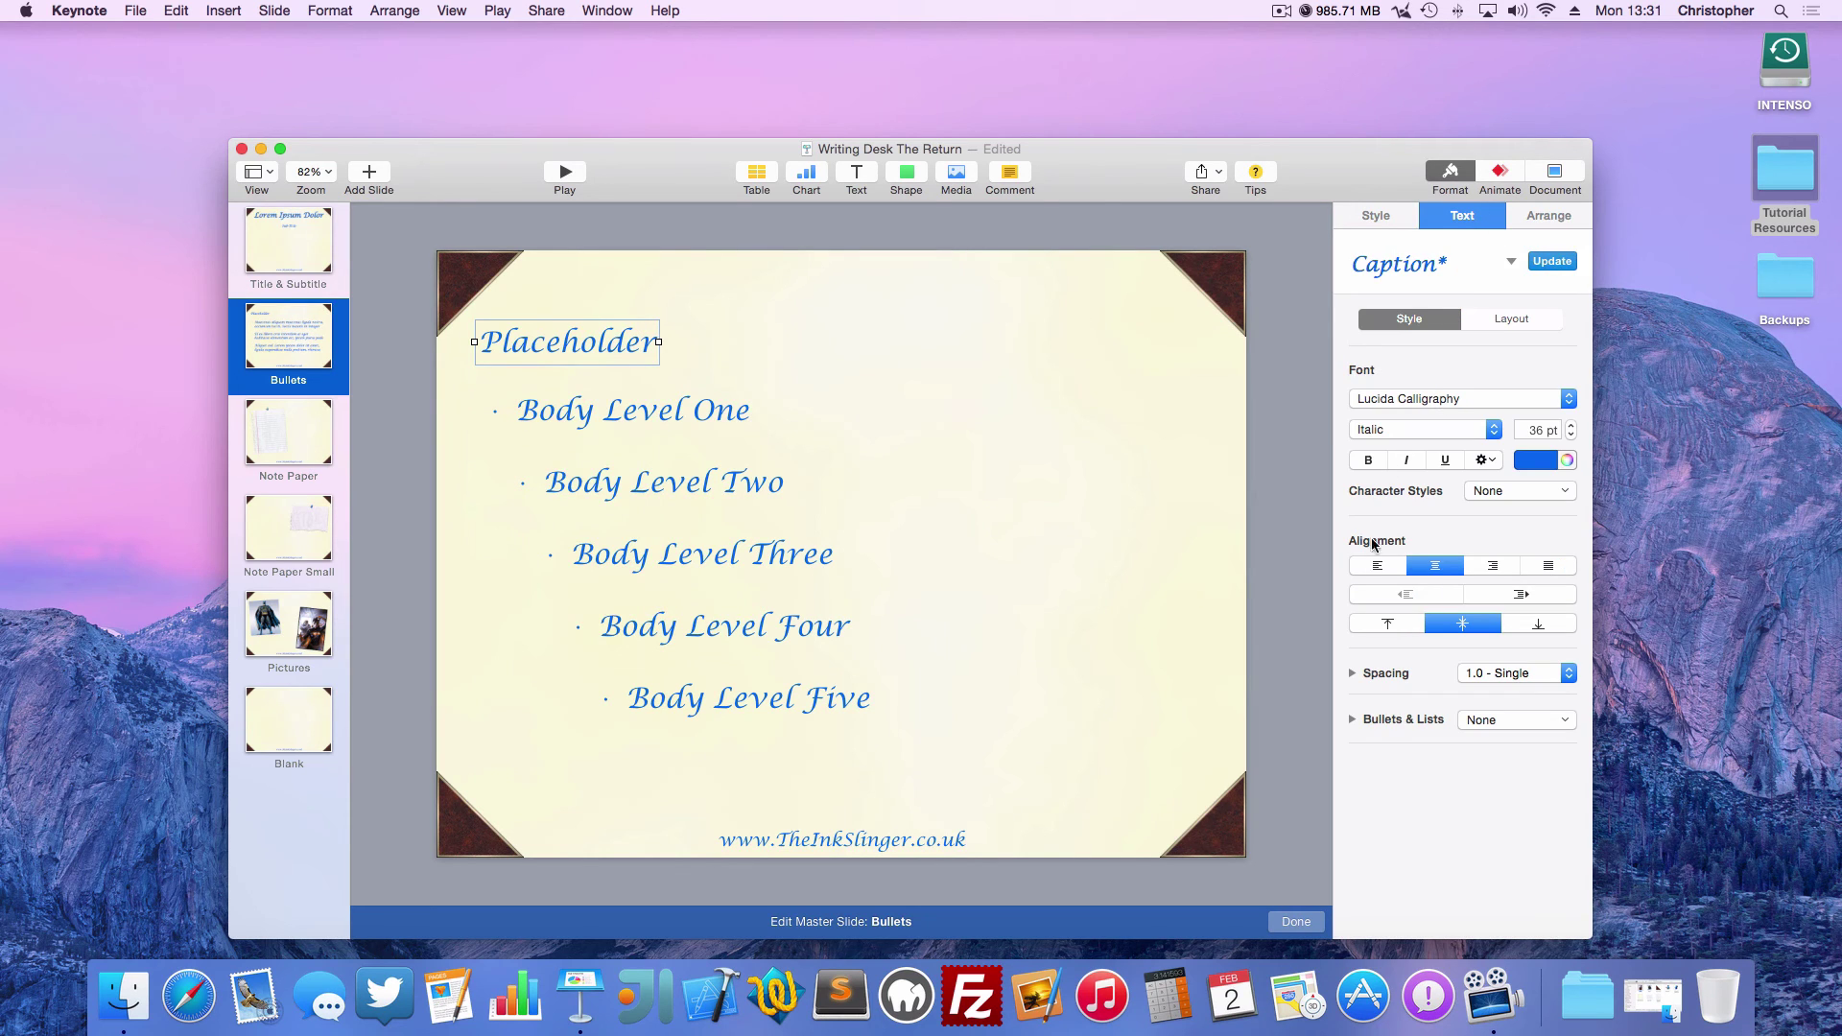
left_click(1378, 566)
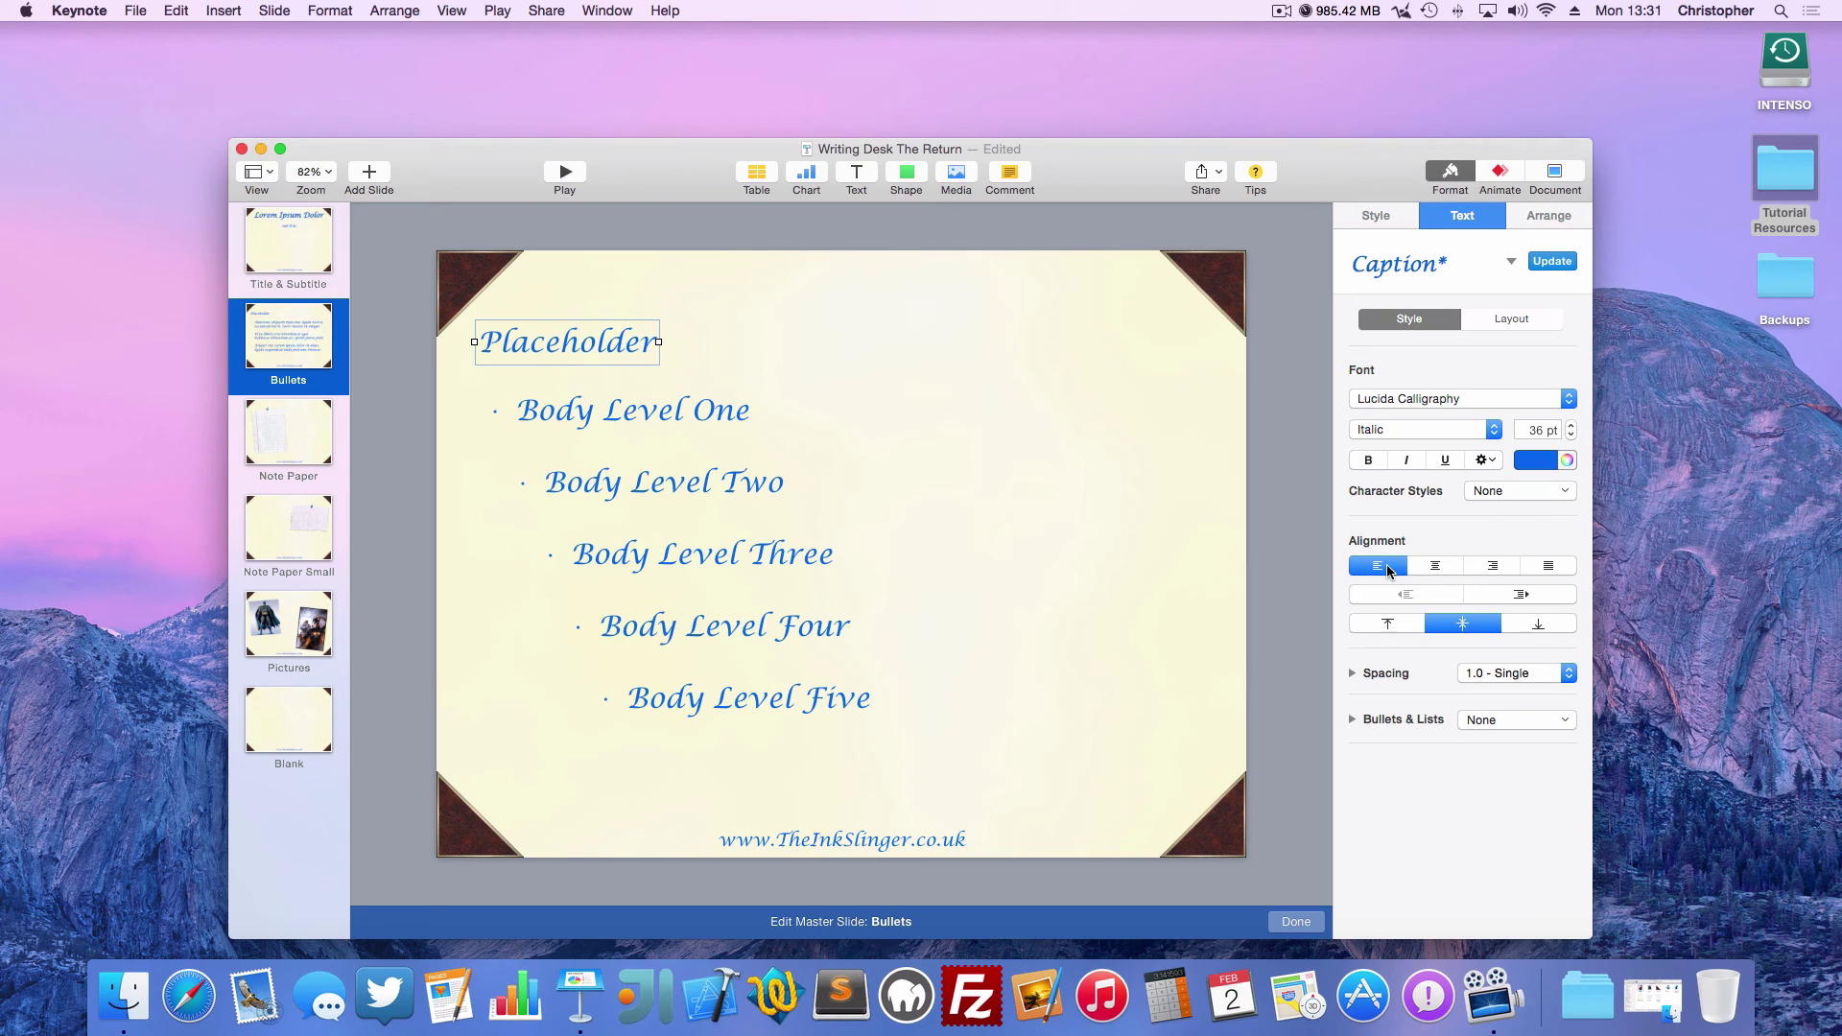
Review the Note Paper, Note Paper Small, Pictures and Blank masters, then exit master editing
left_click(299, 422)
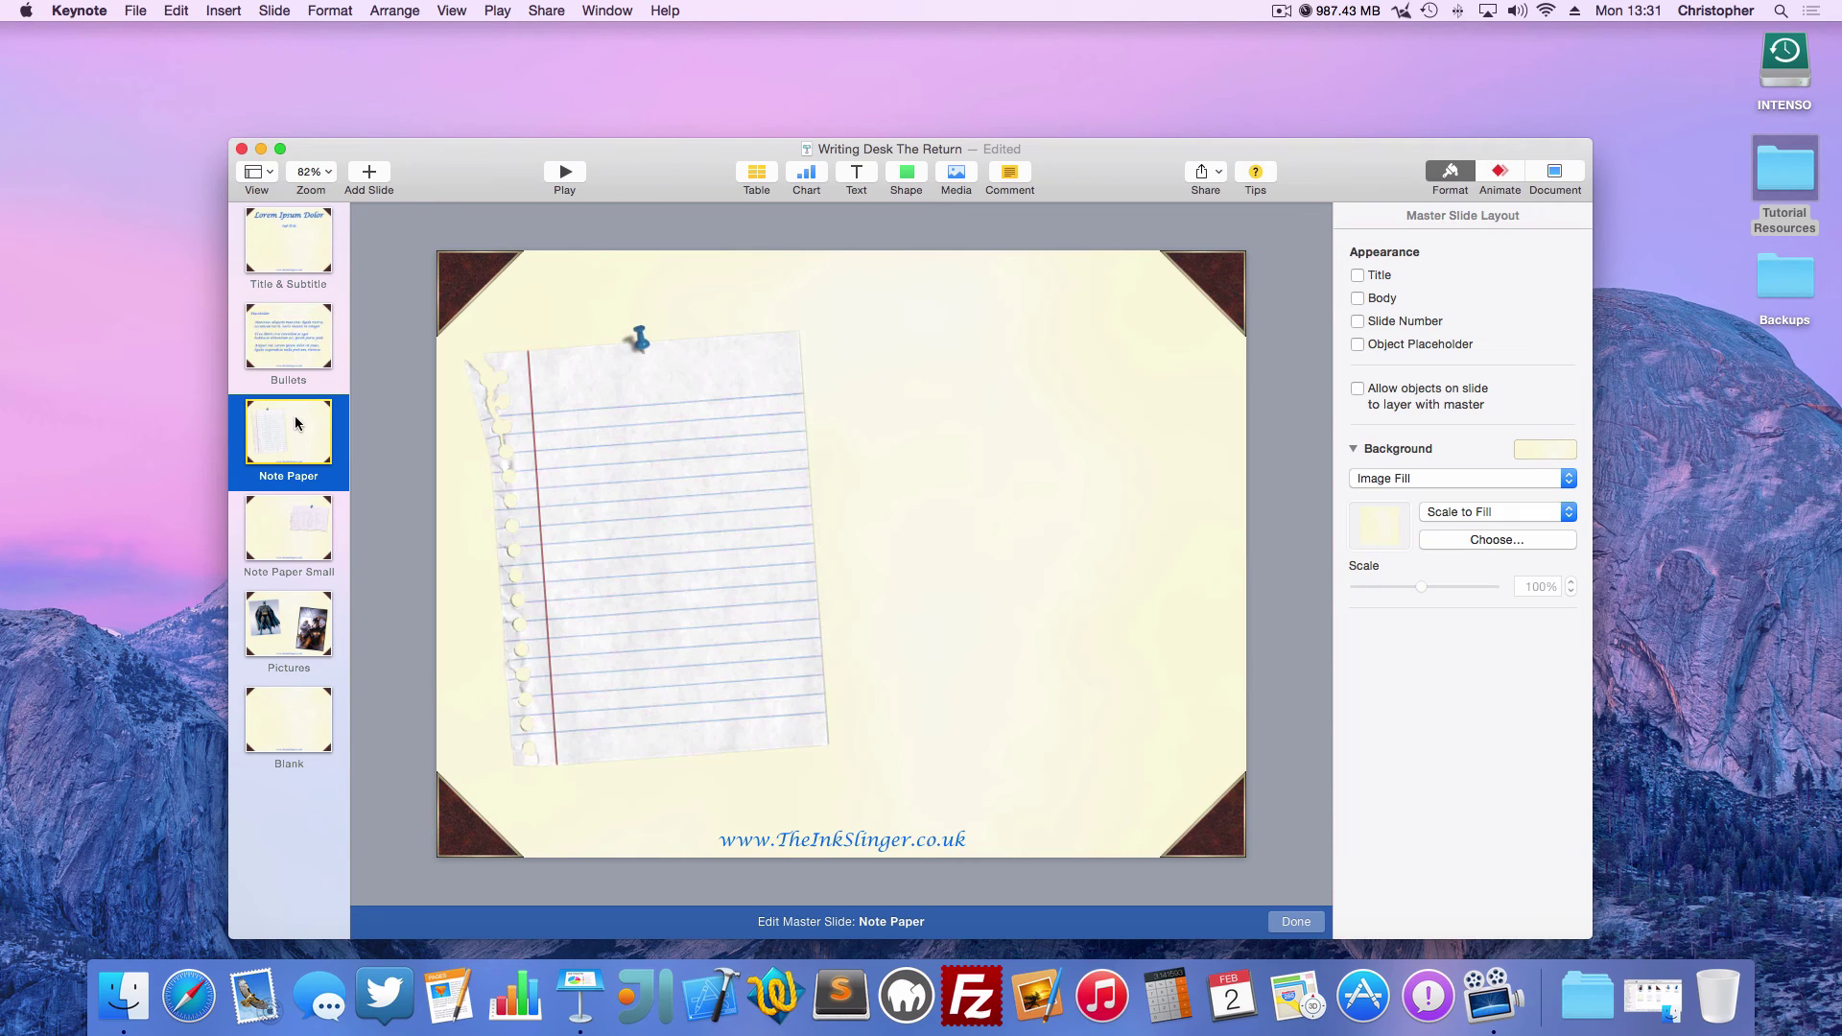
left_click(300, 538)
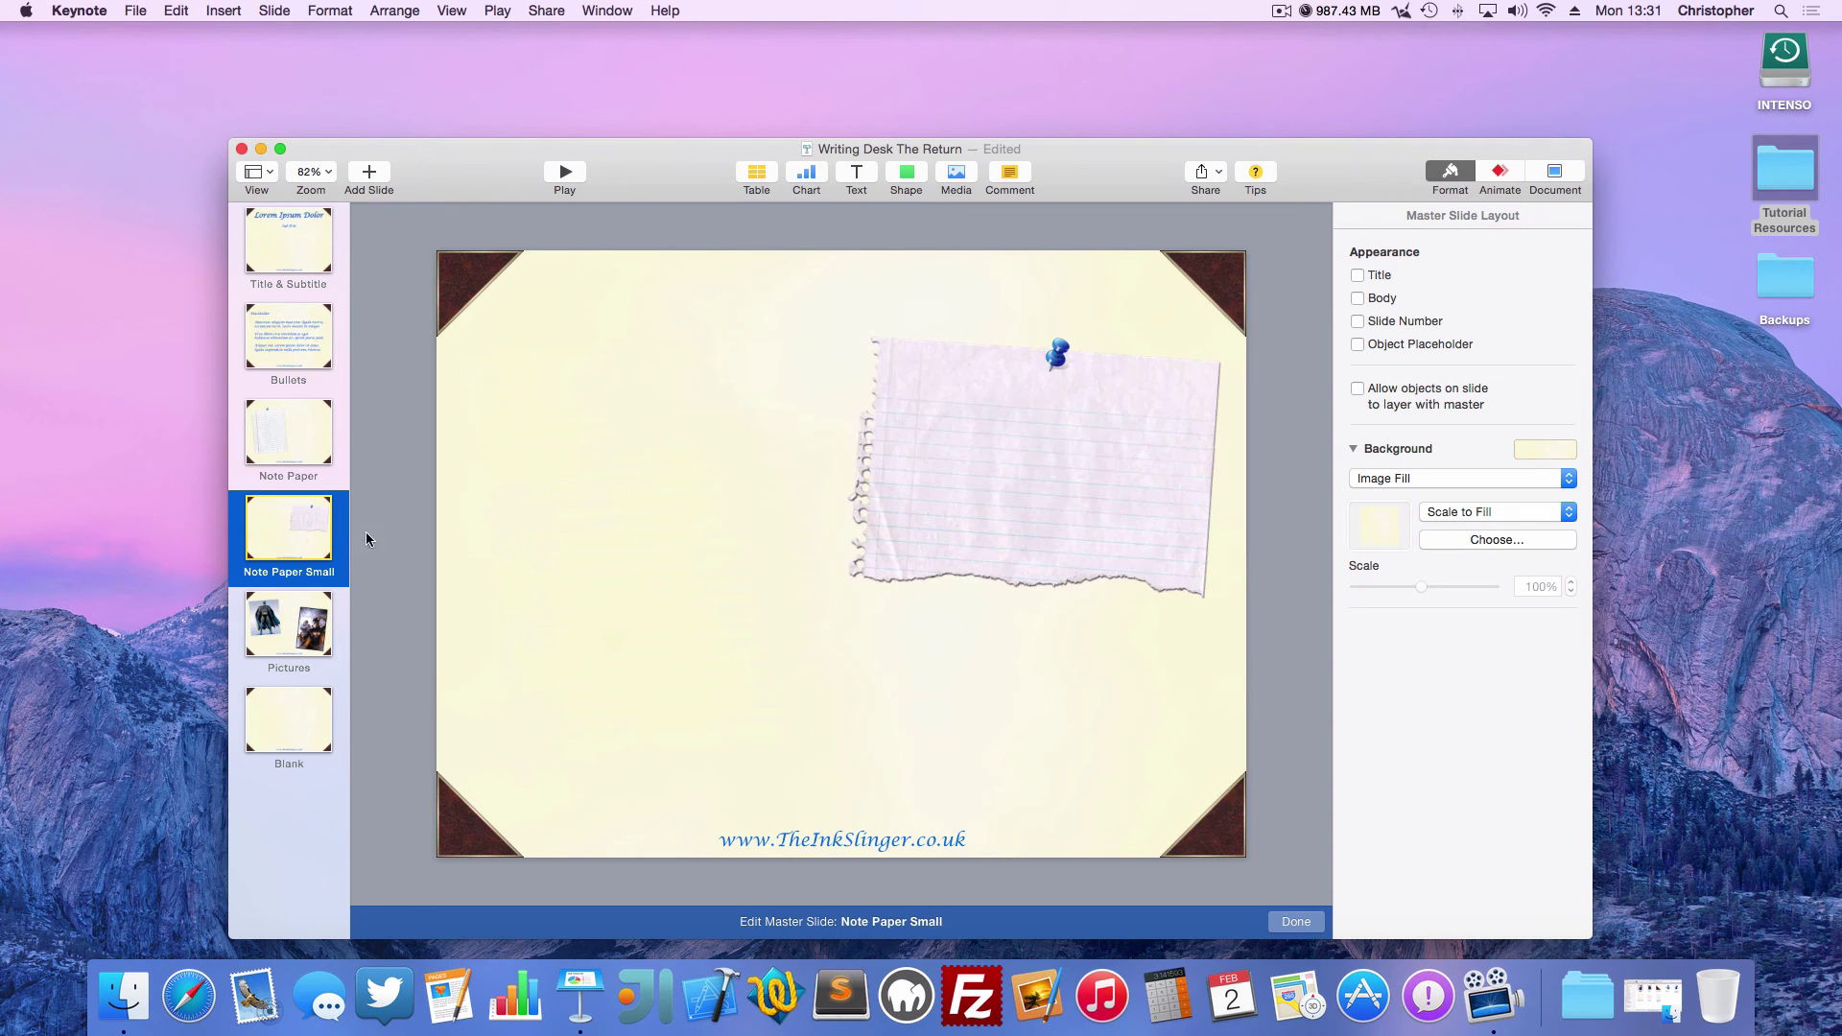
left_click(315, 645)
left_click(325, 709)
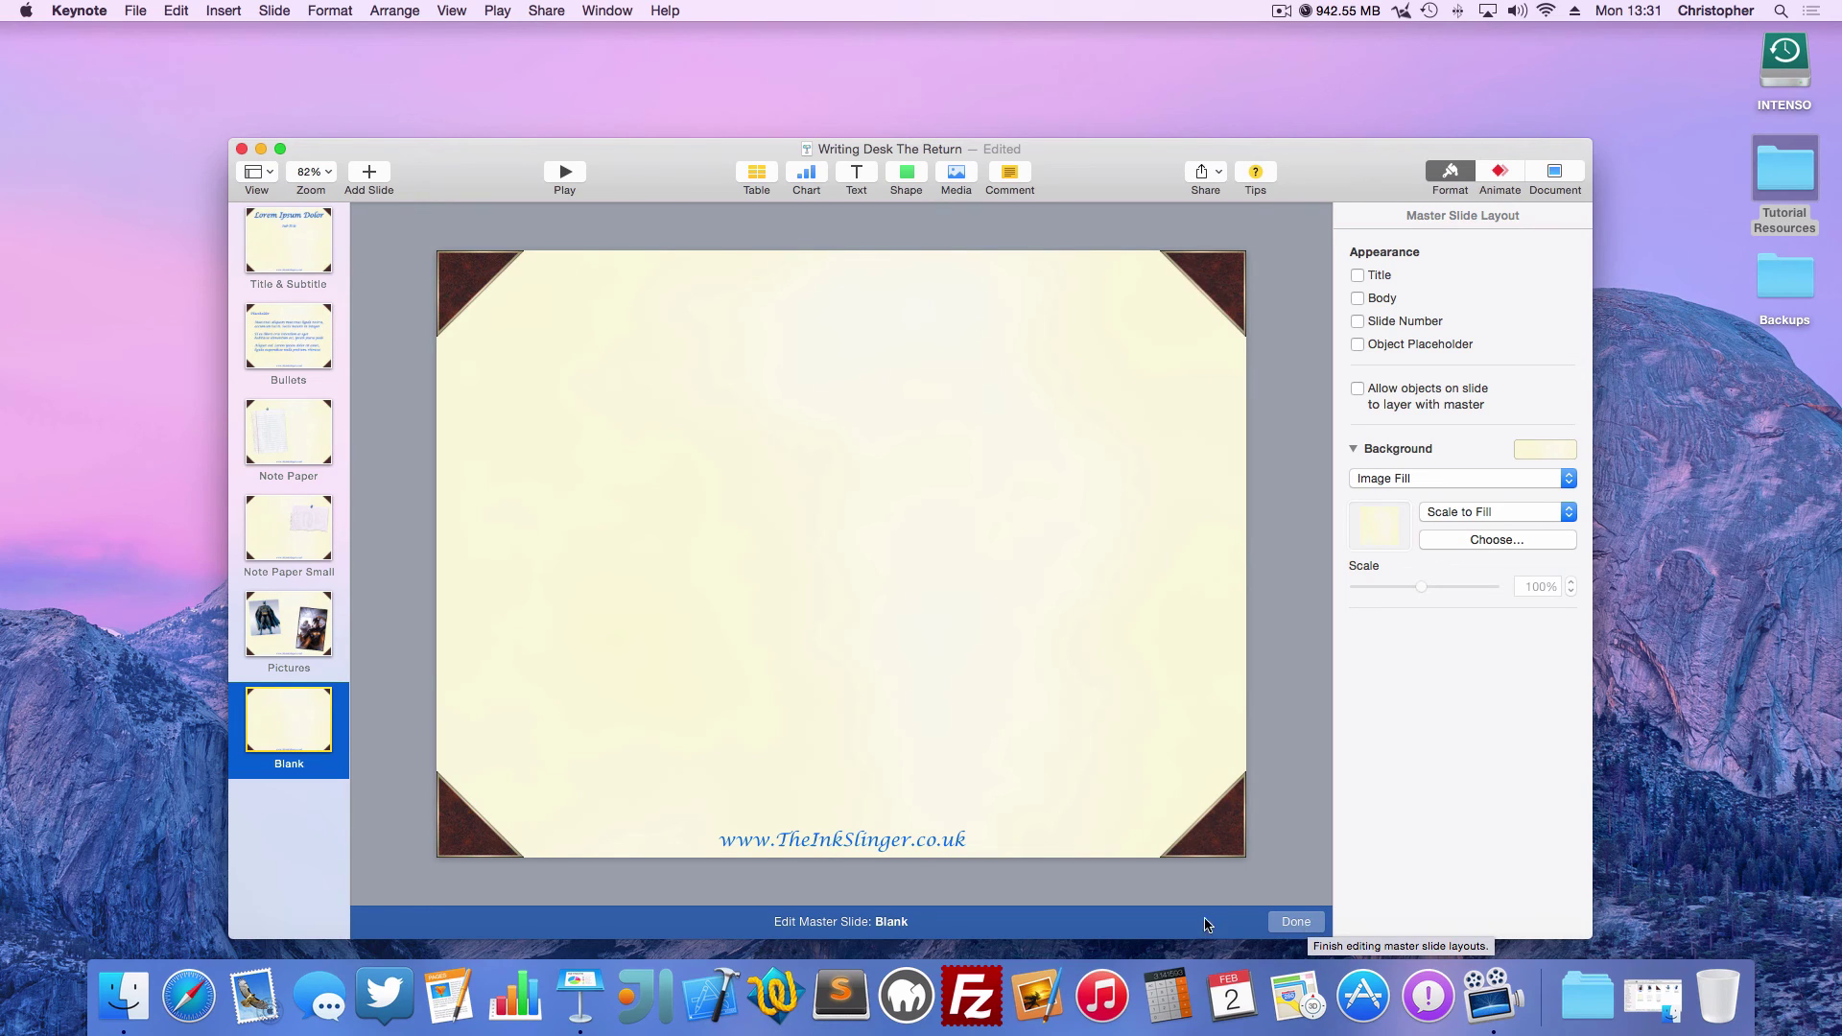
left_click(1294, 922)
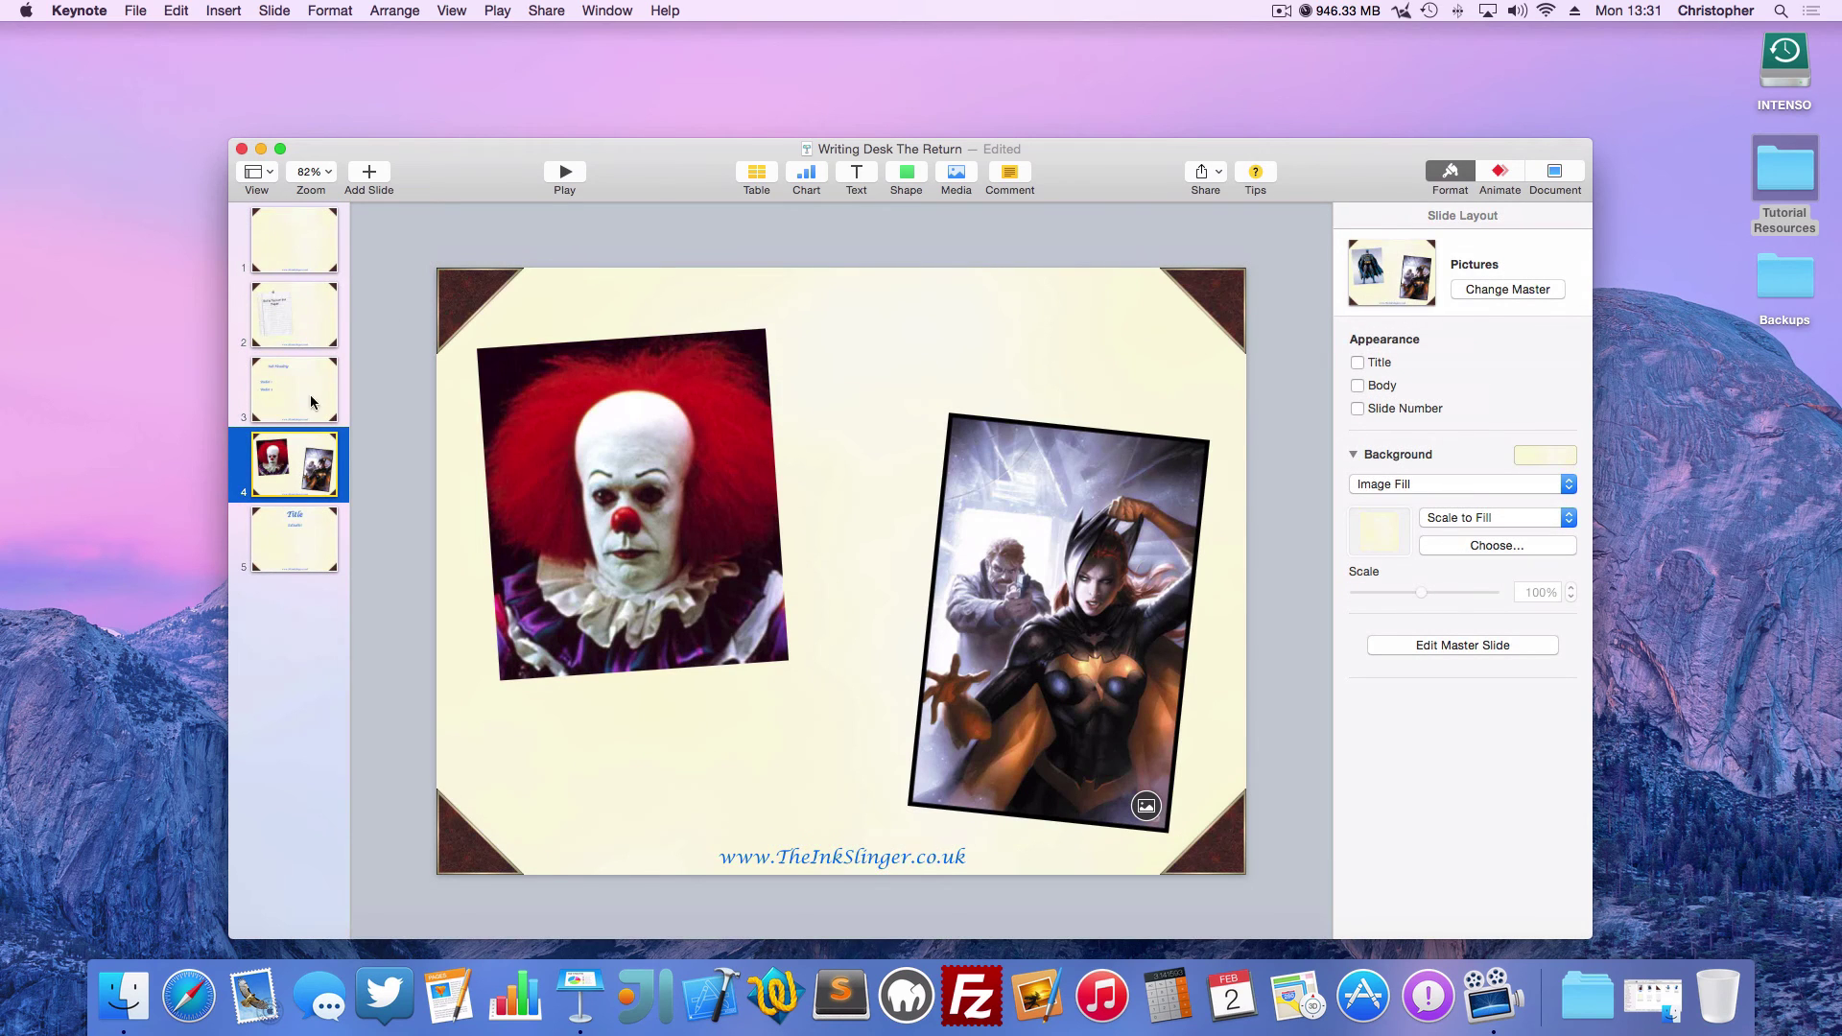
Delete sample slides 1 through 4 from the presentation
left_click(299, 239)
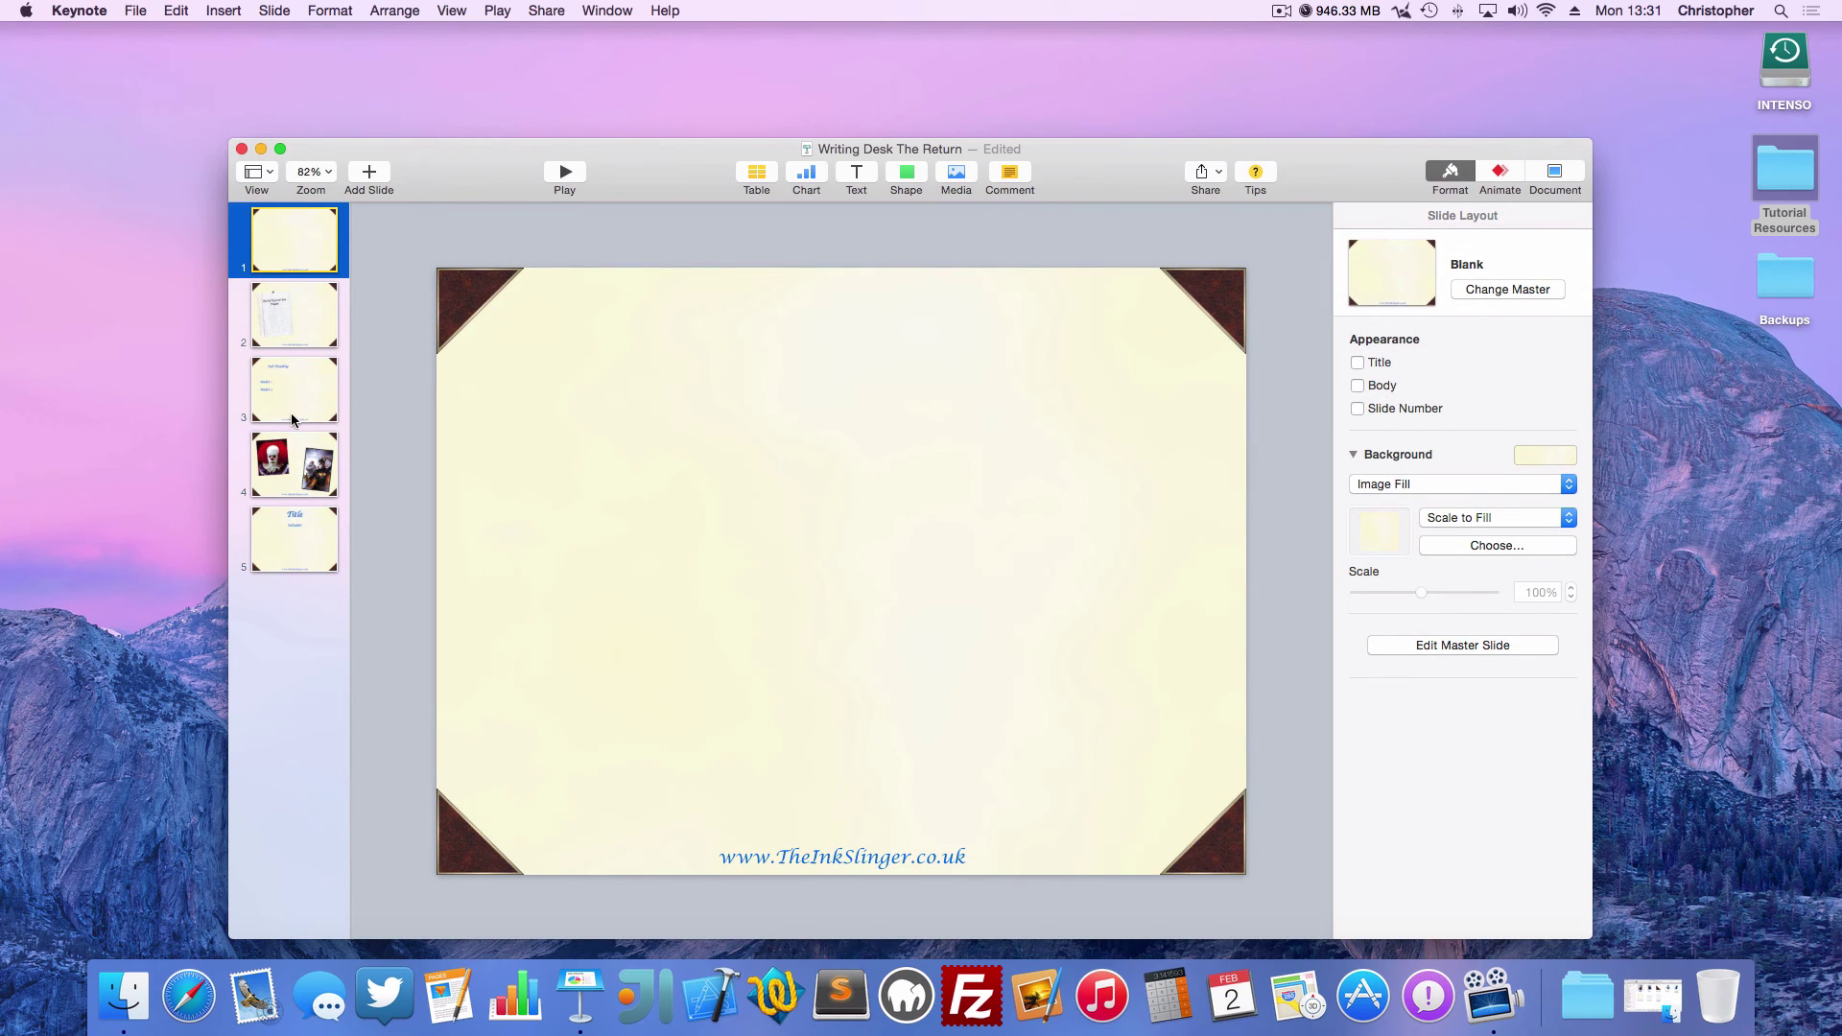
left_click(283, 452, "shift")
right_click(284, 454)
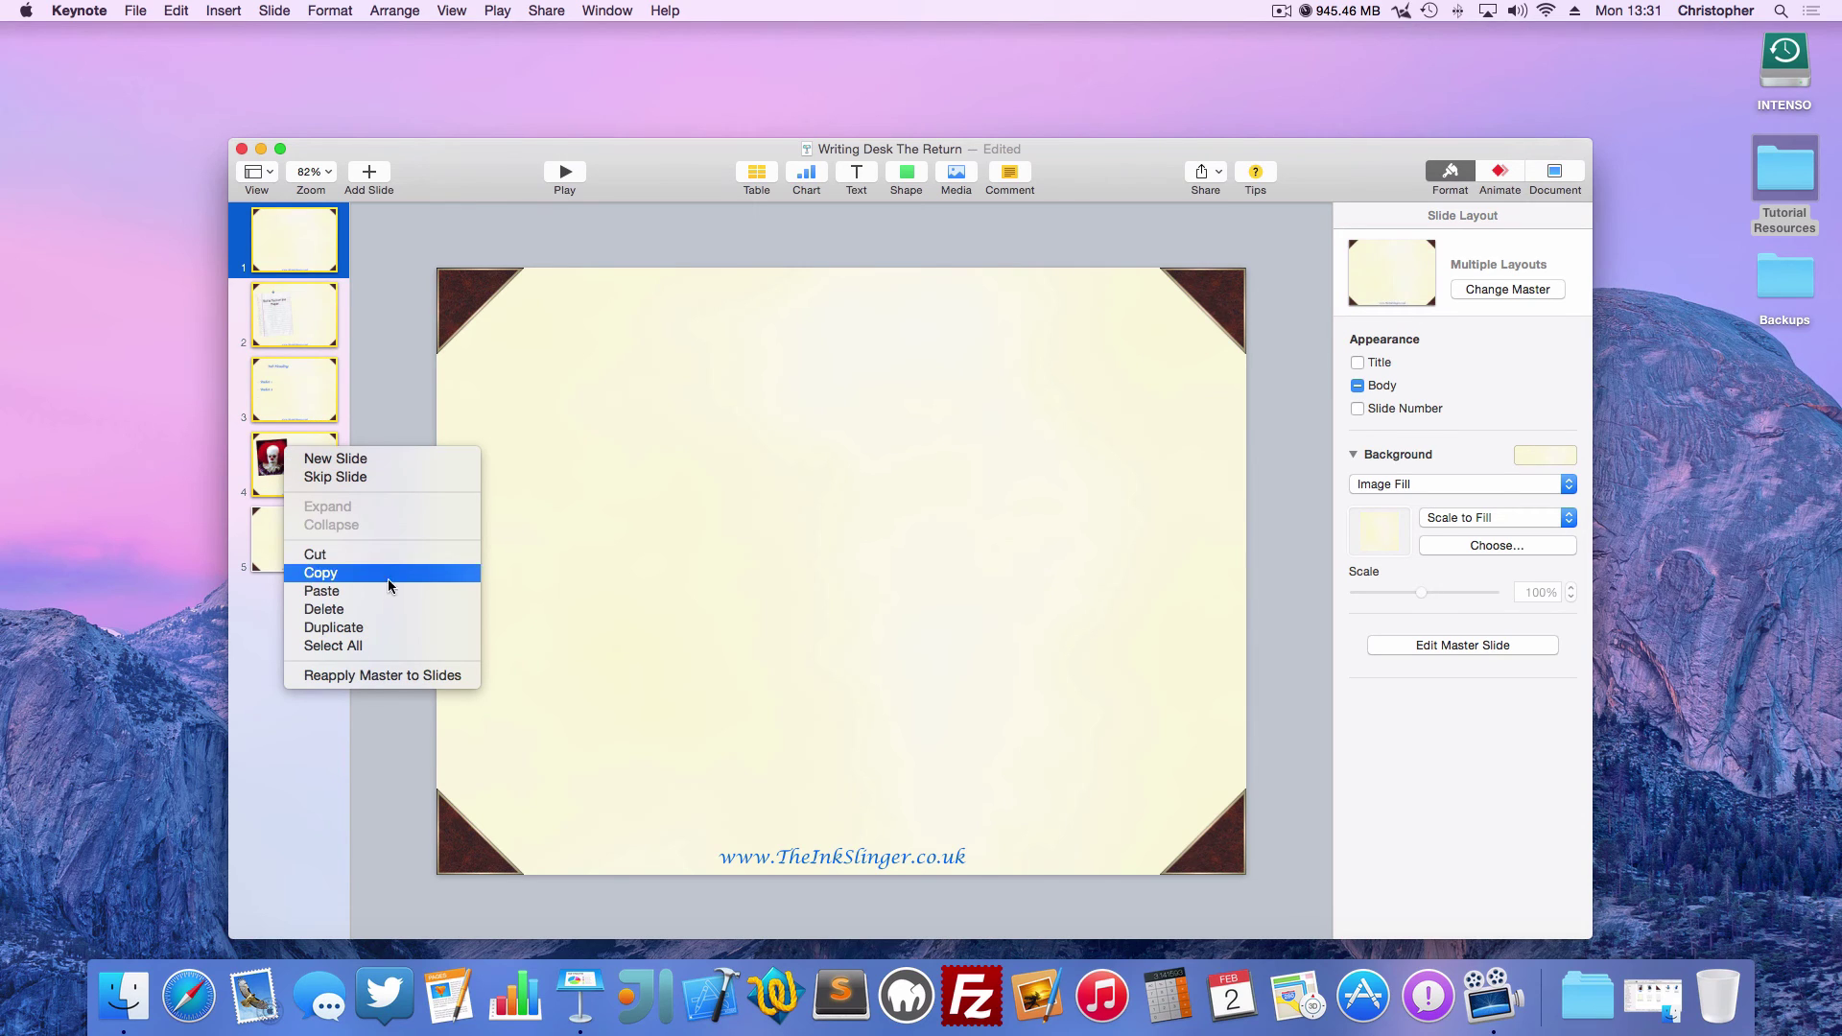
left_click(352, 616)
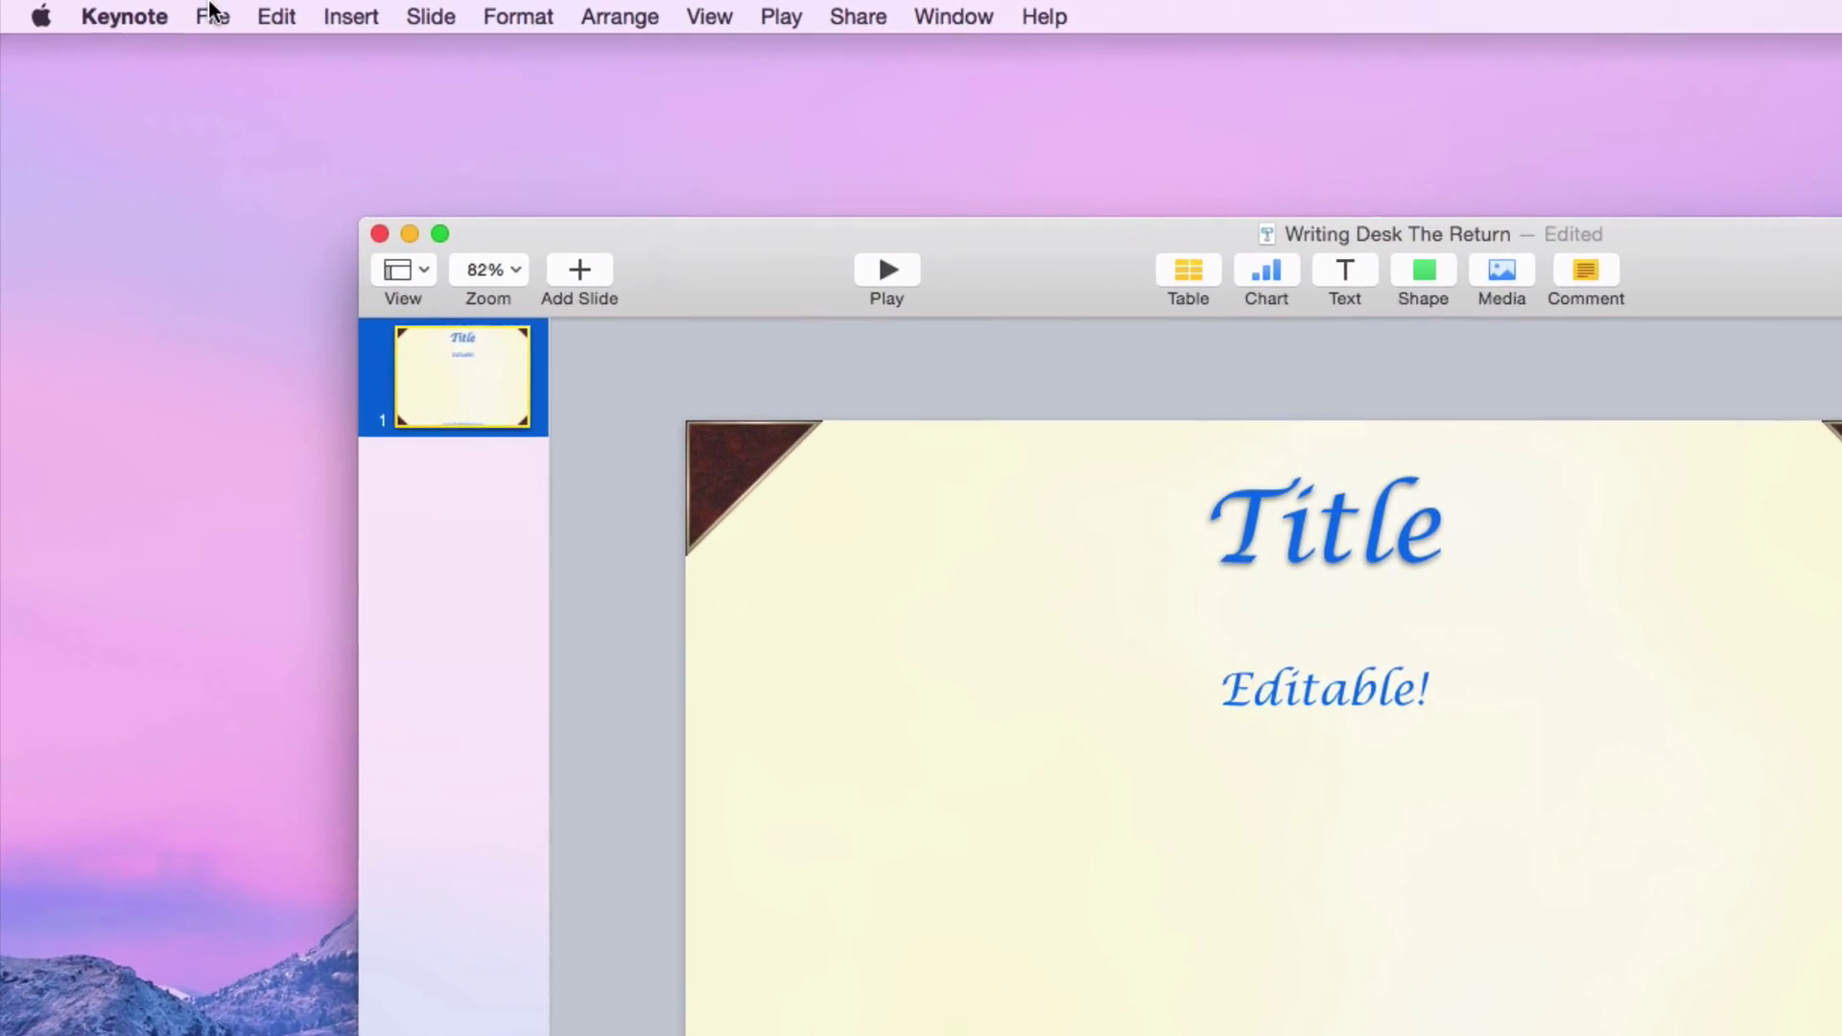
Save, add the theme 'Writing Desk The Return' to the Theme Chooser, and start a new deck from it
left_click(135, 11)
left_click(252, 222)
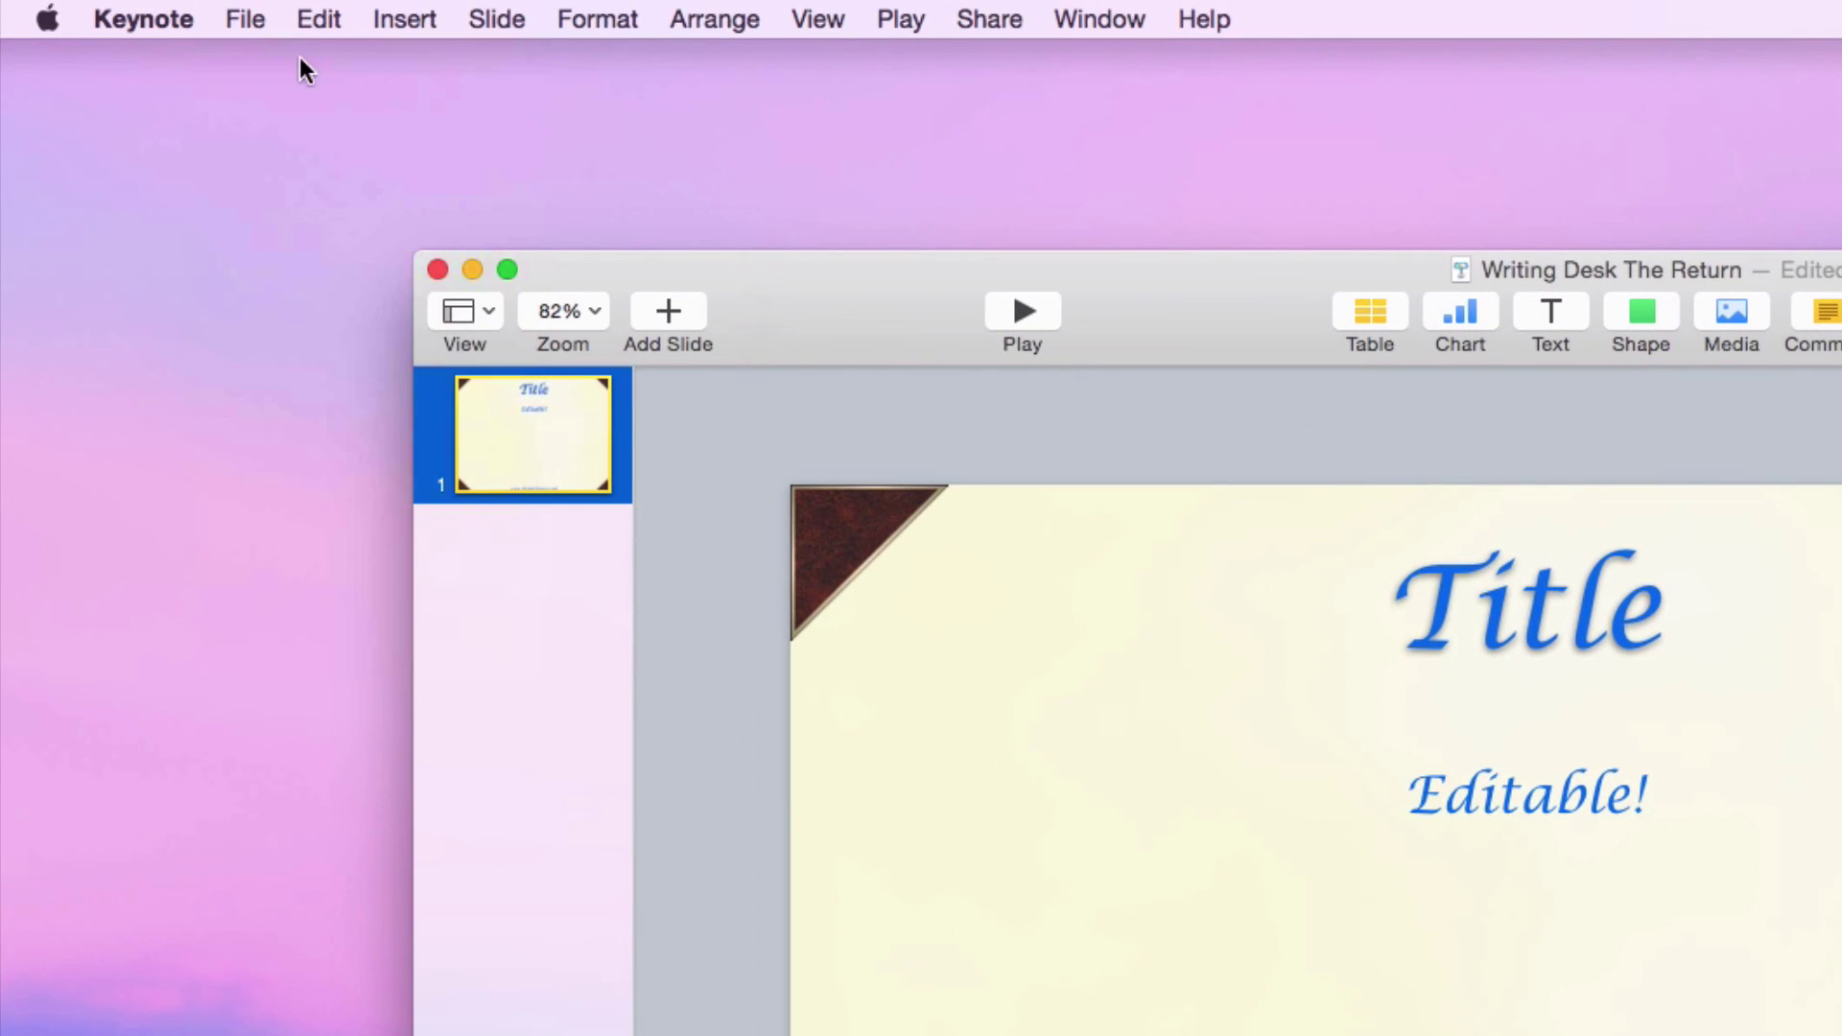
left_click(251, 21)
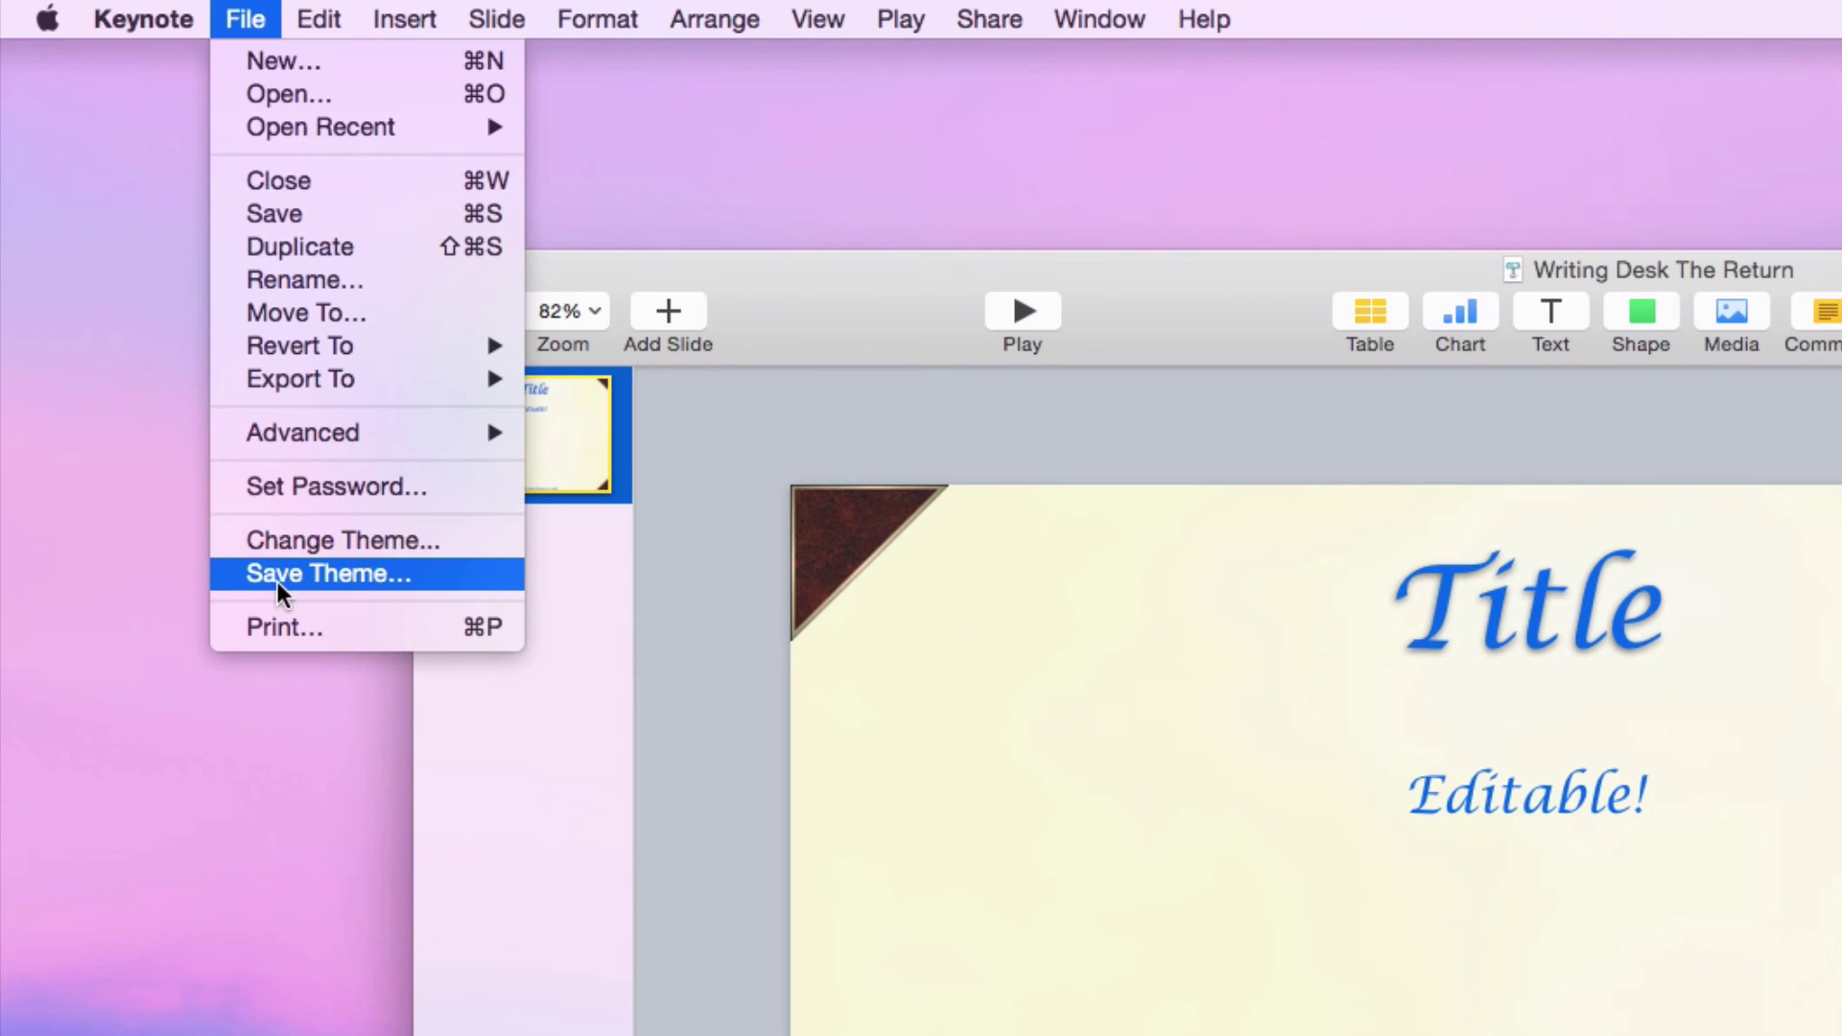
left_click(365, 574)
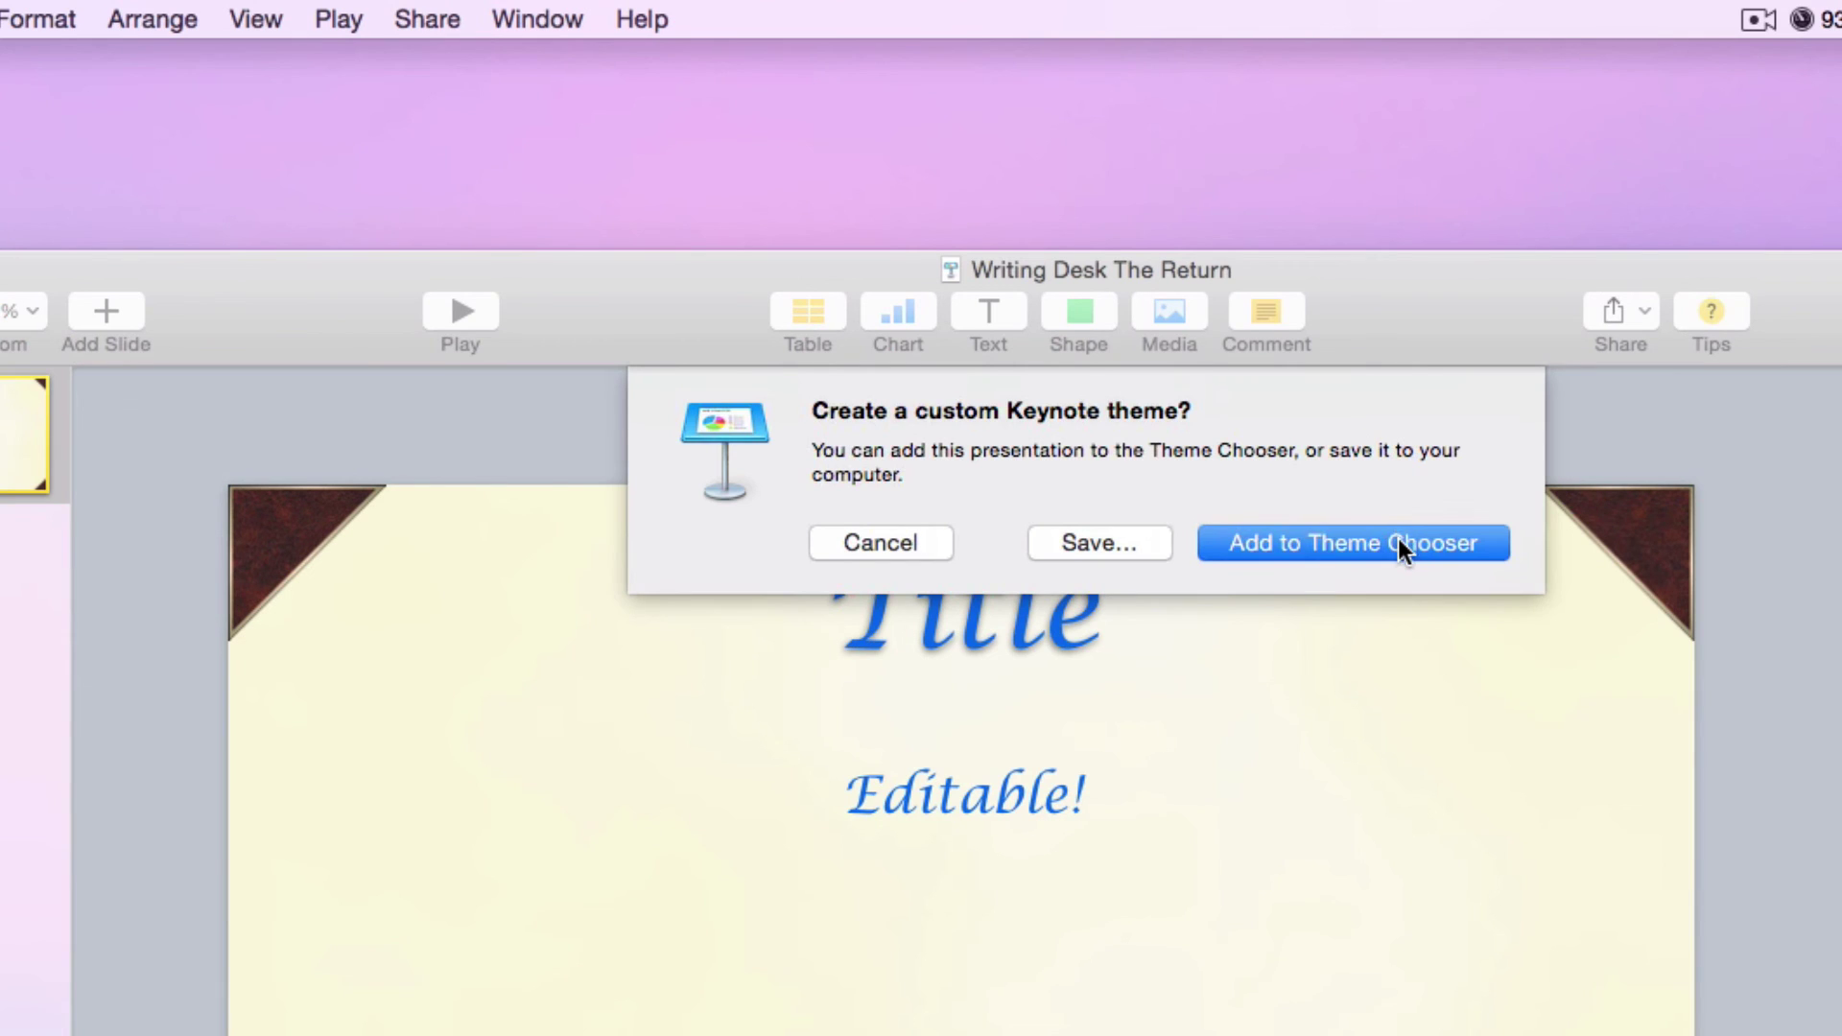
left_click(1397, 542)
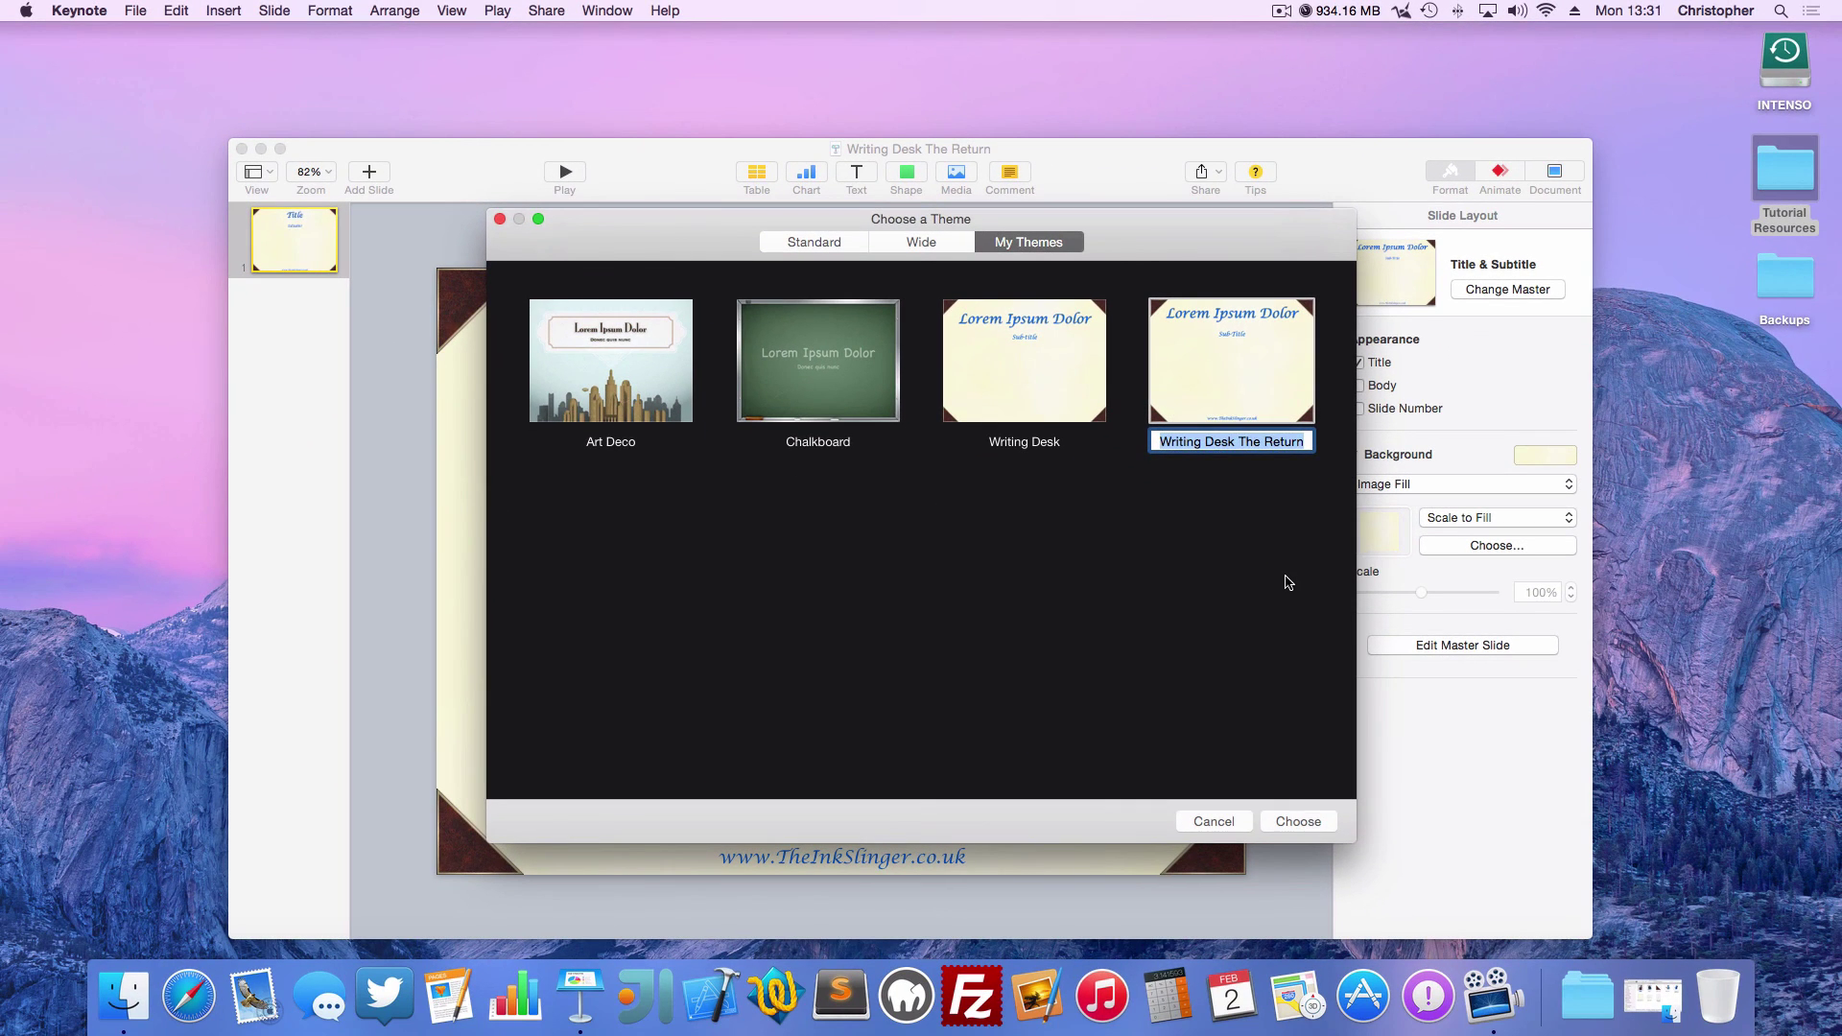
left_click(1229, 422)
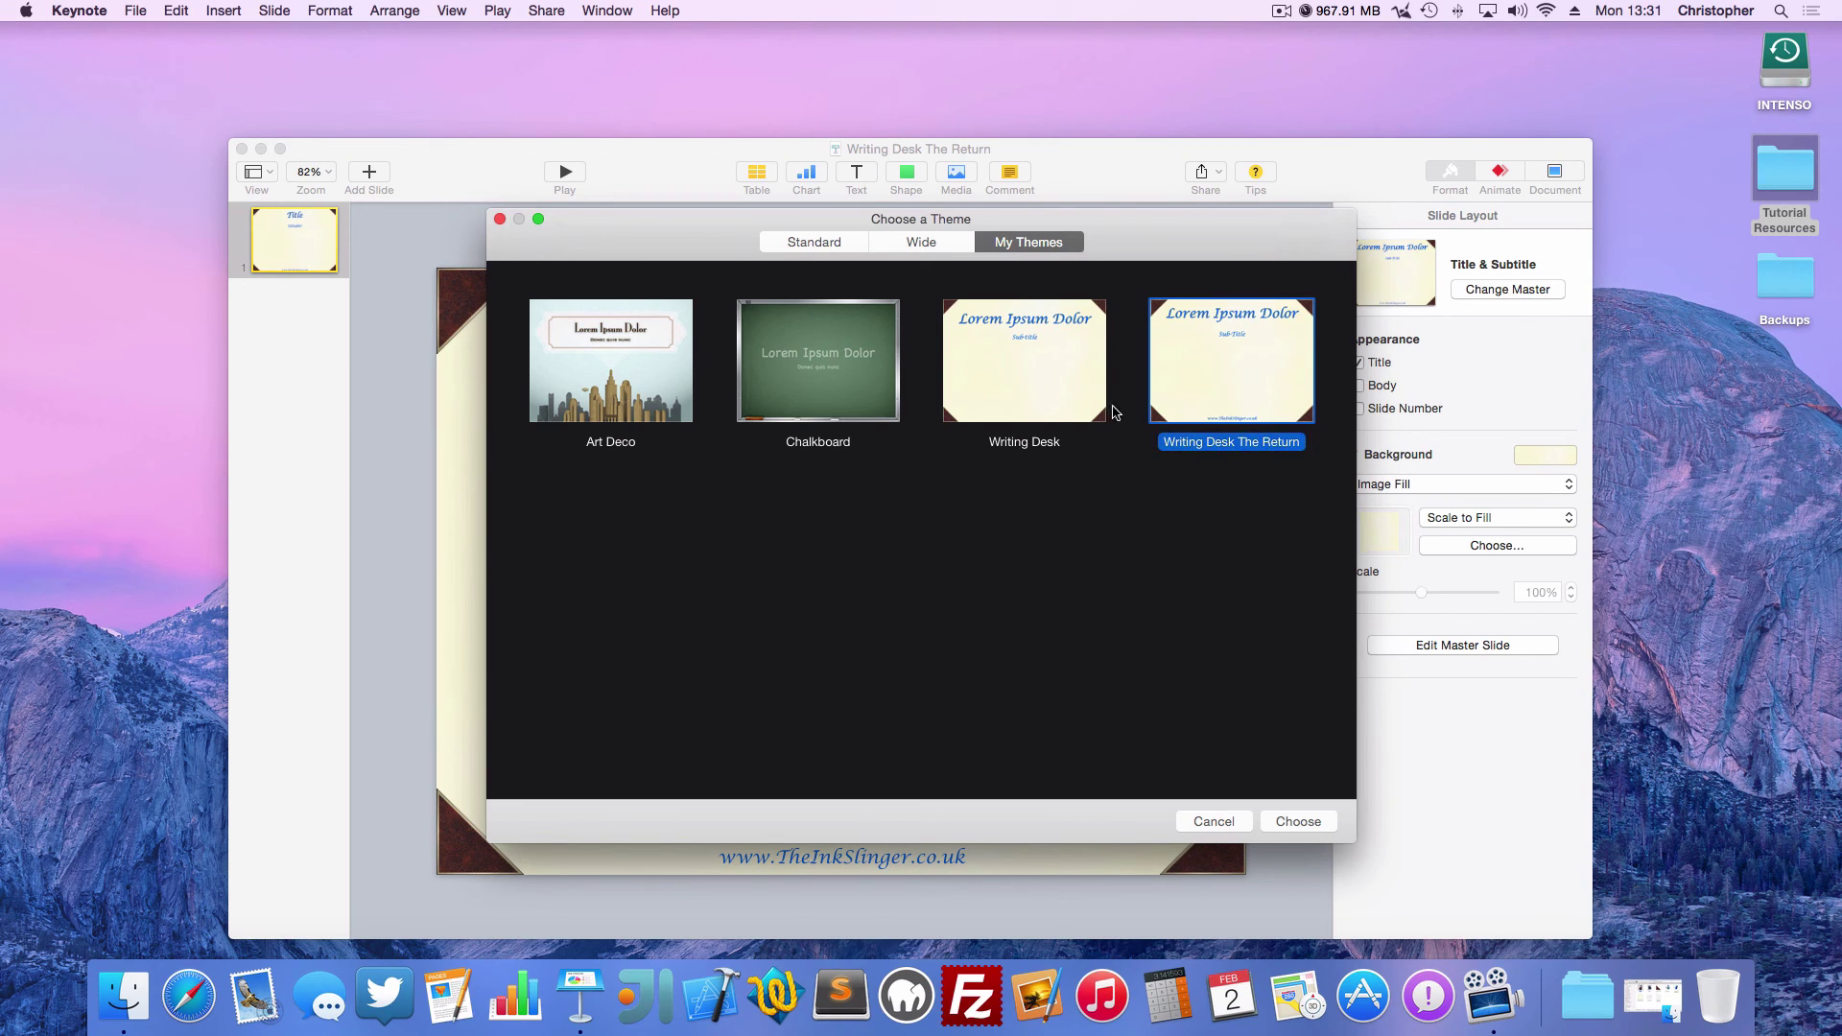
left_click(1303, 821)
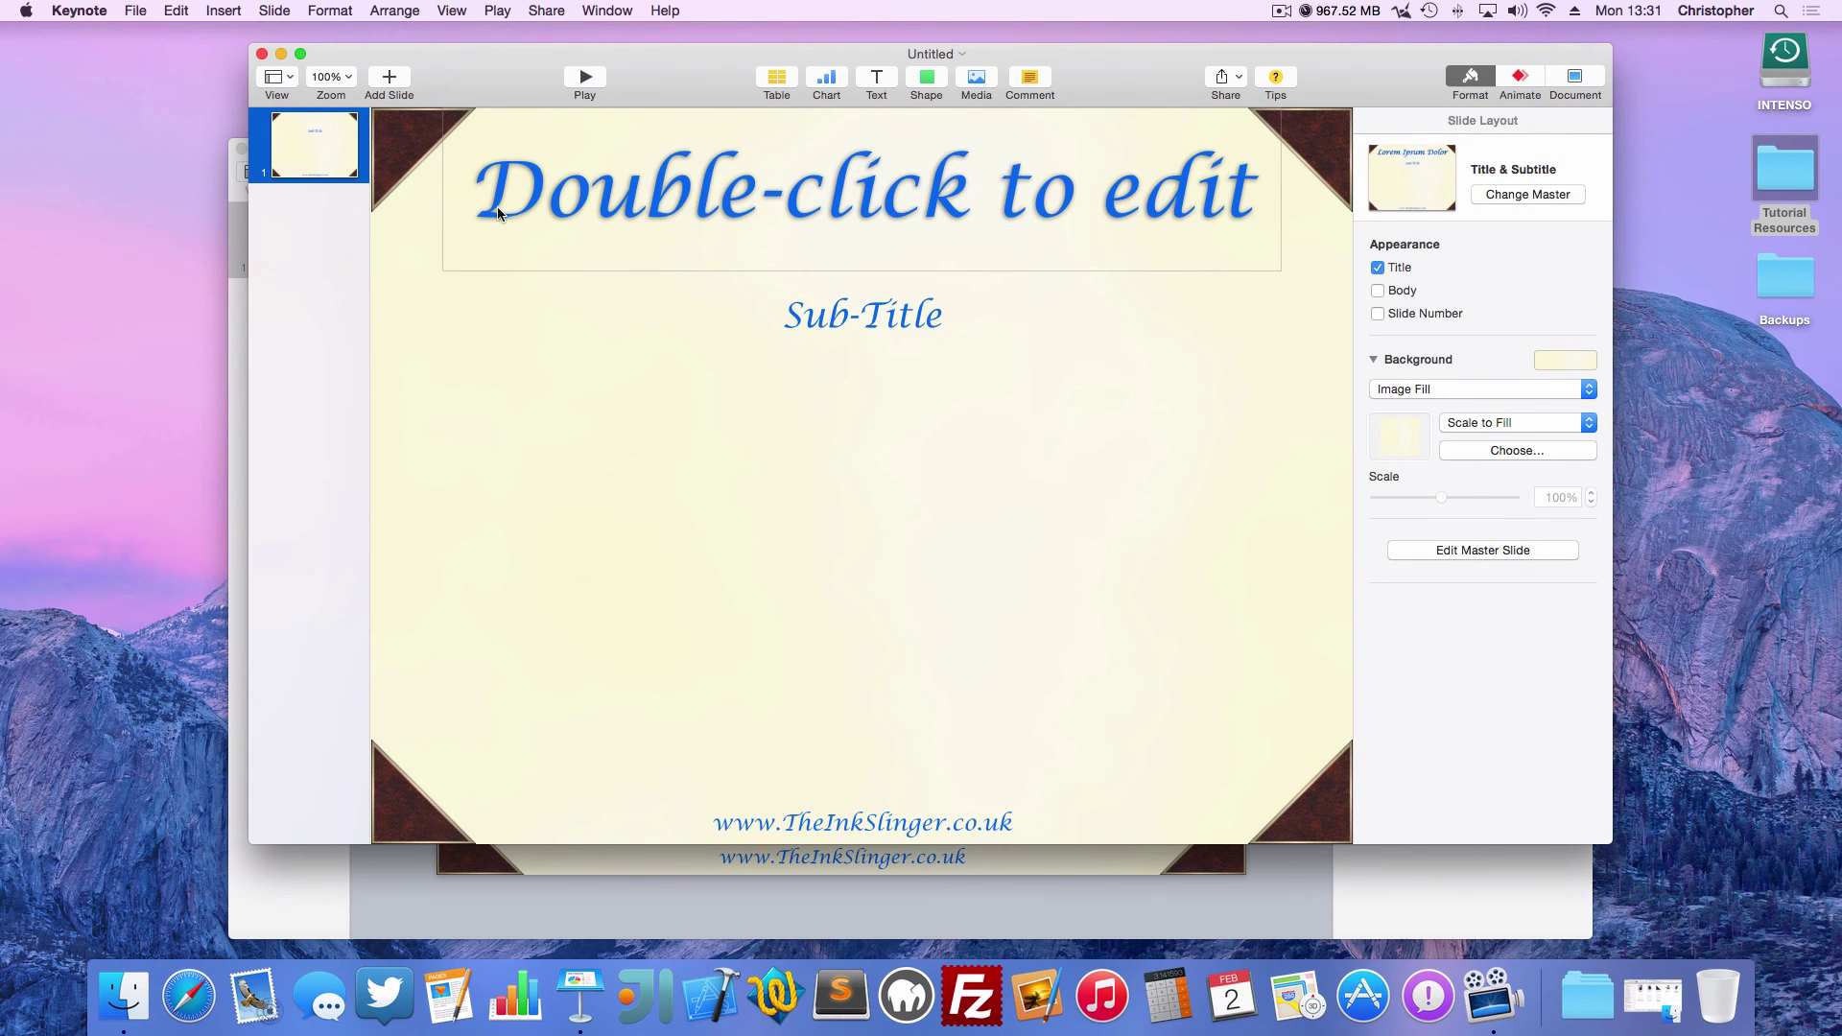
left_click(386, 77)
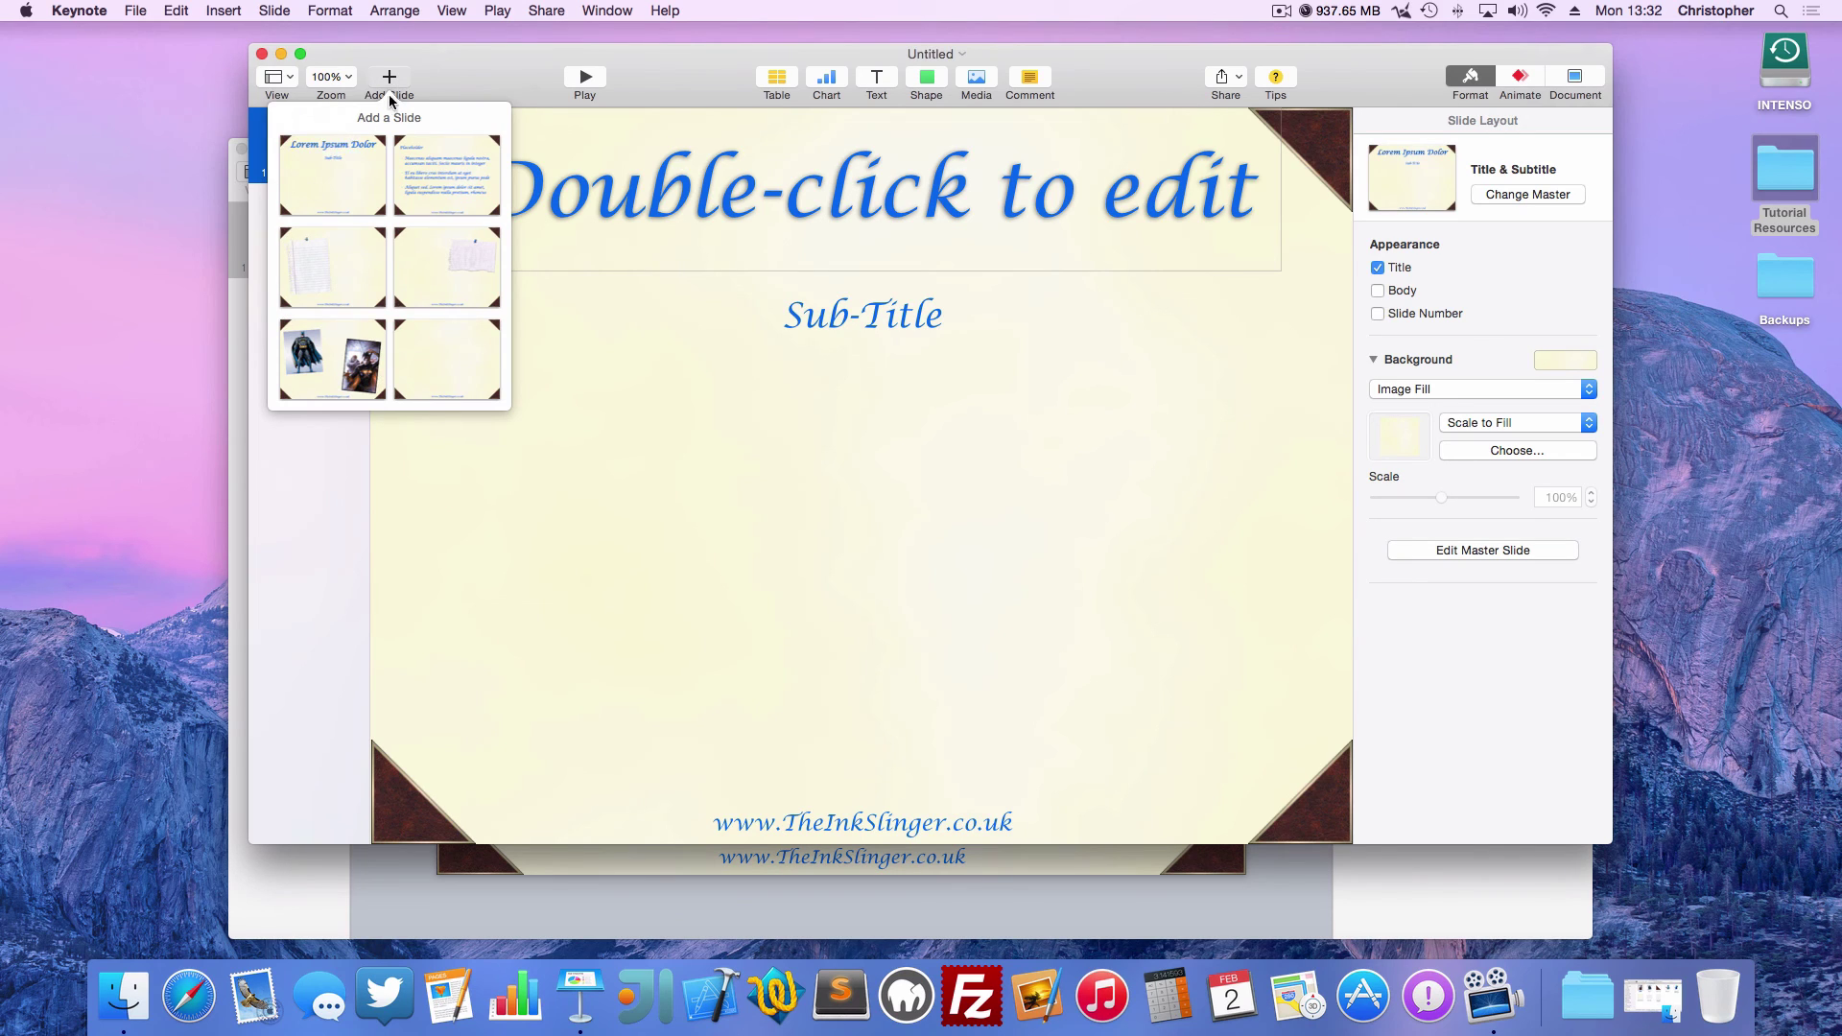
left_click(391, 77)
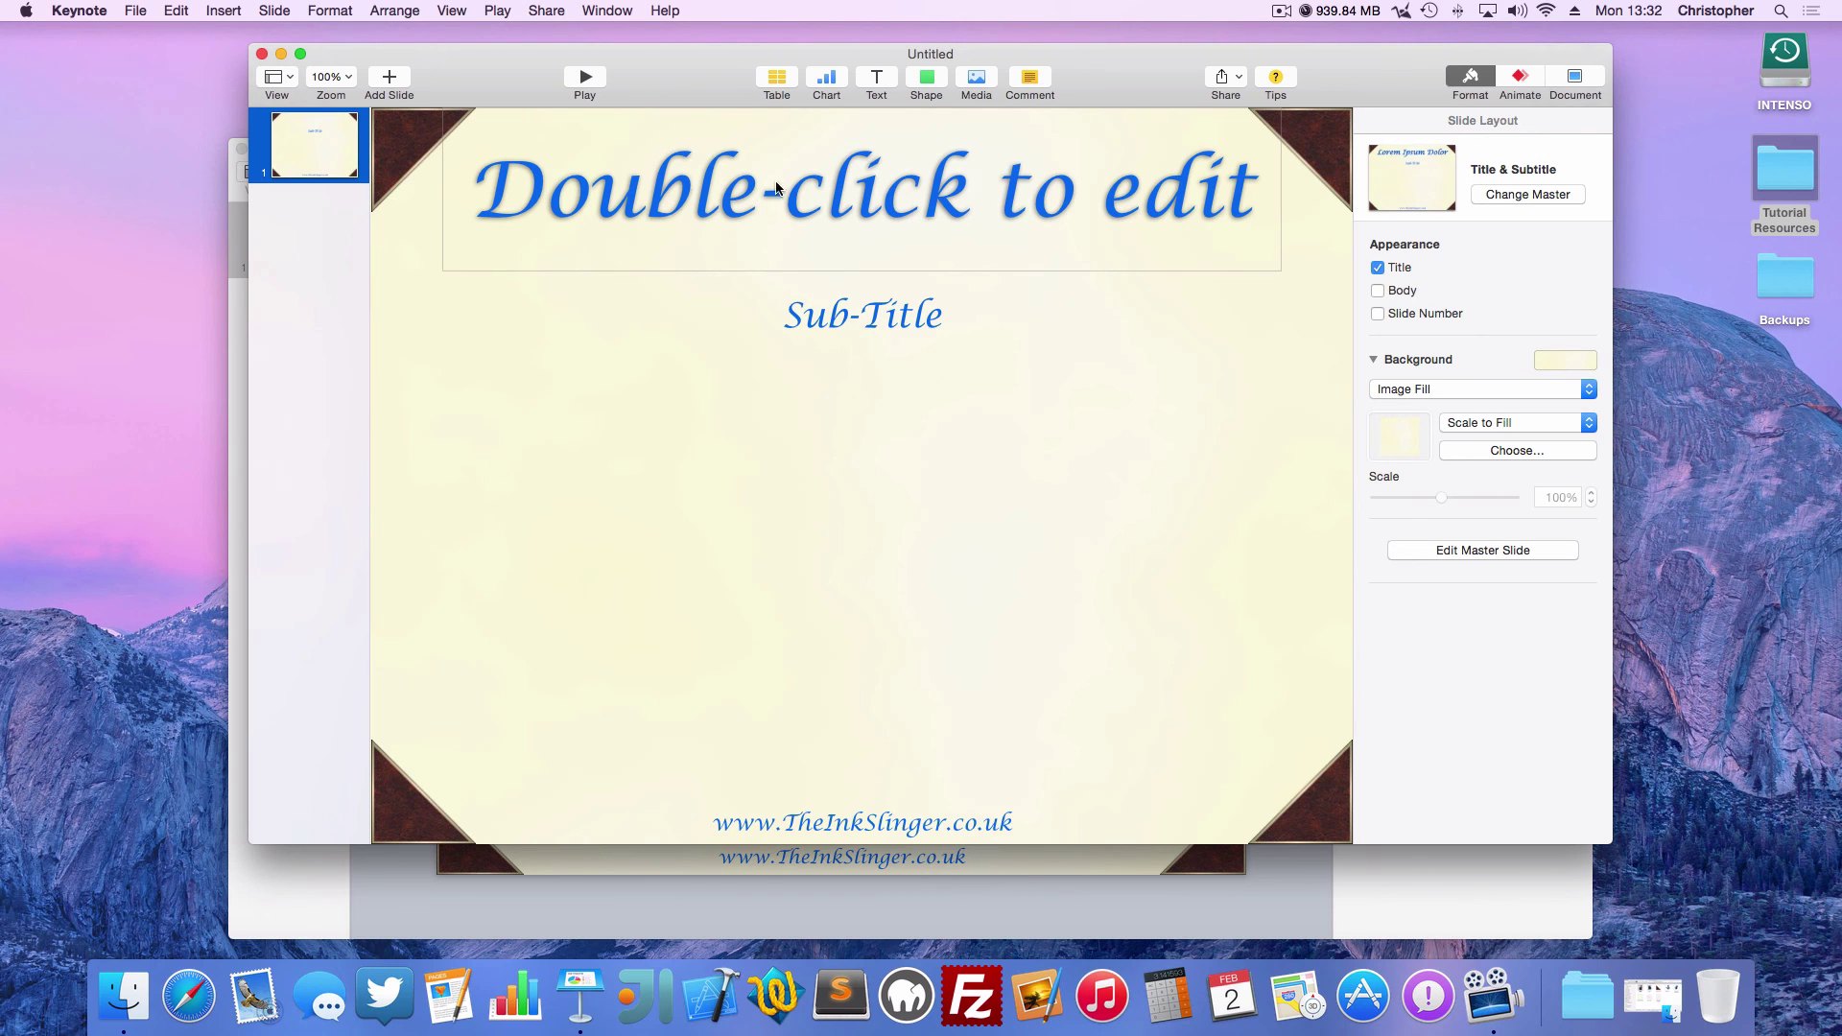
Delete the footer web address from the Title & Subtitle master
left_click_drag(658, 54, 608, 91)
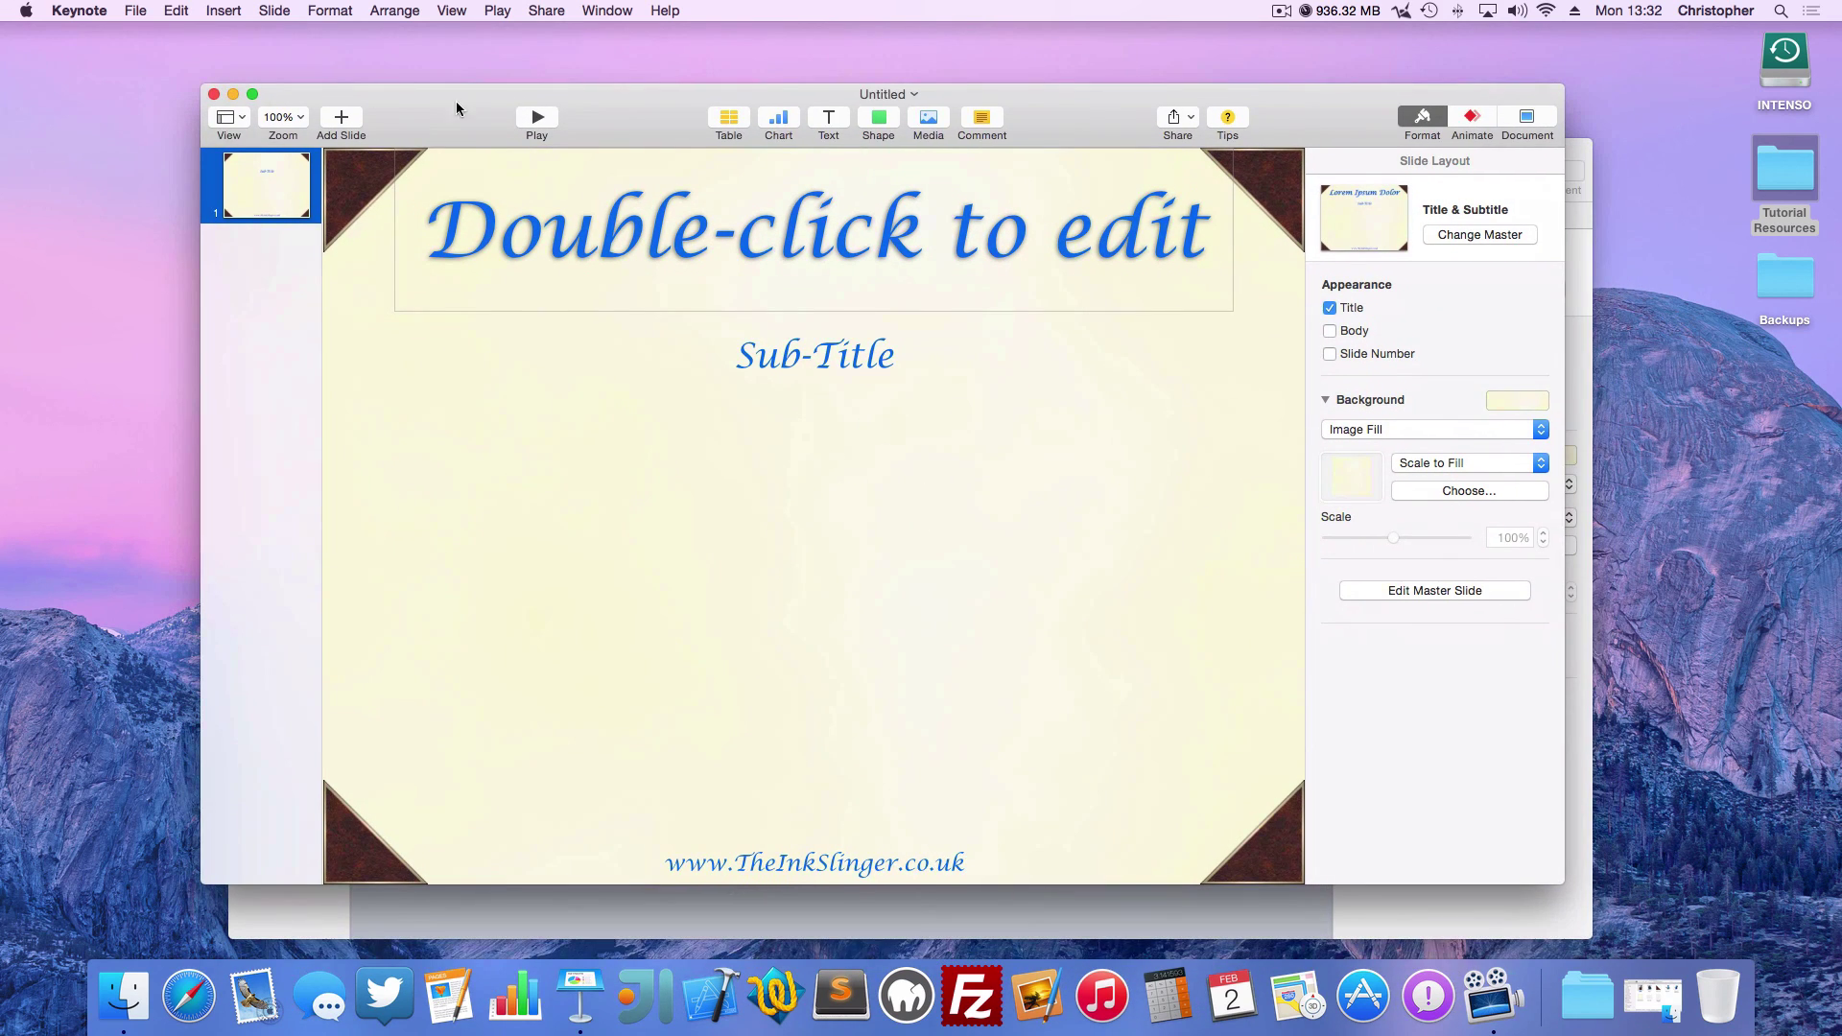
left_click(231, 116)
left_click(284, 301)
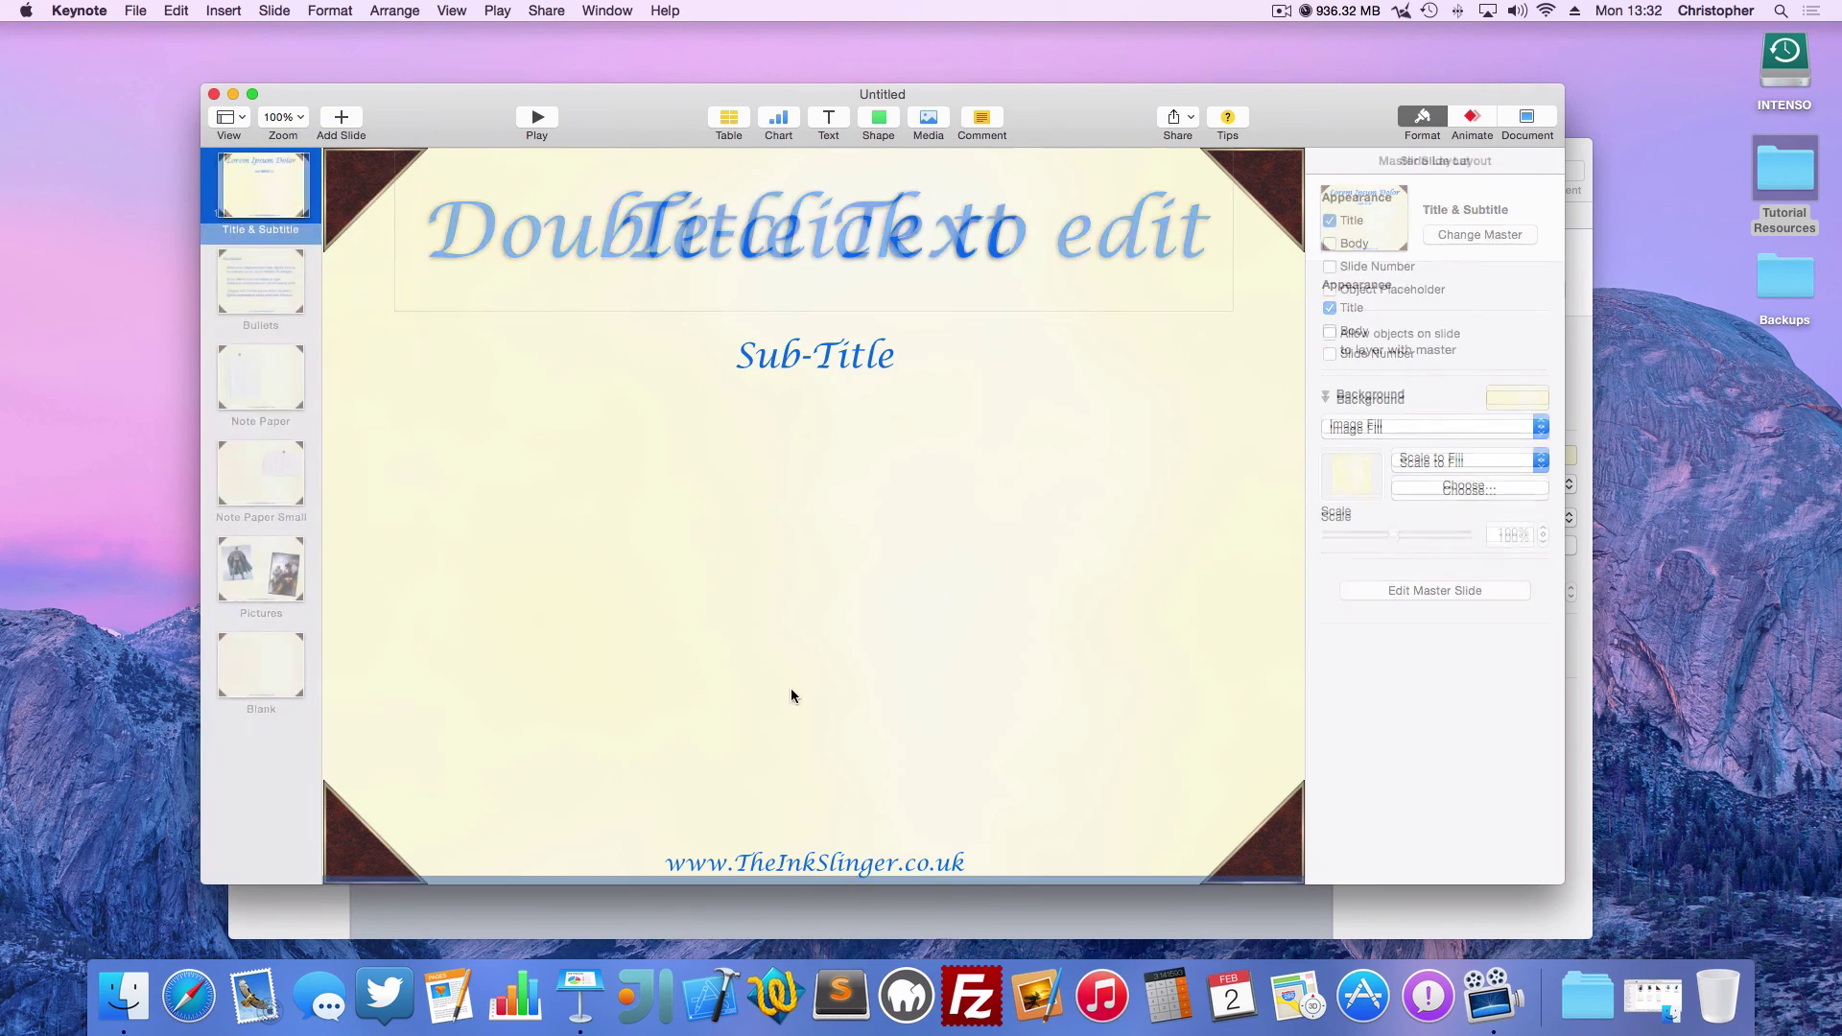
scroll(930, 767, "down", 1)
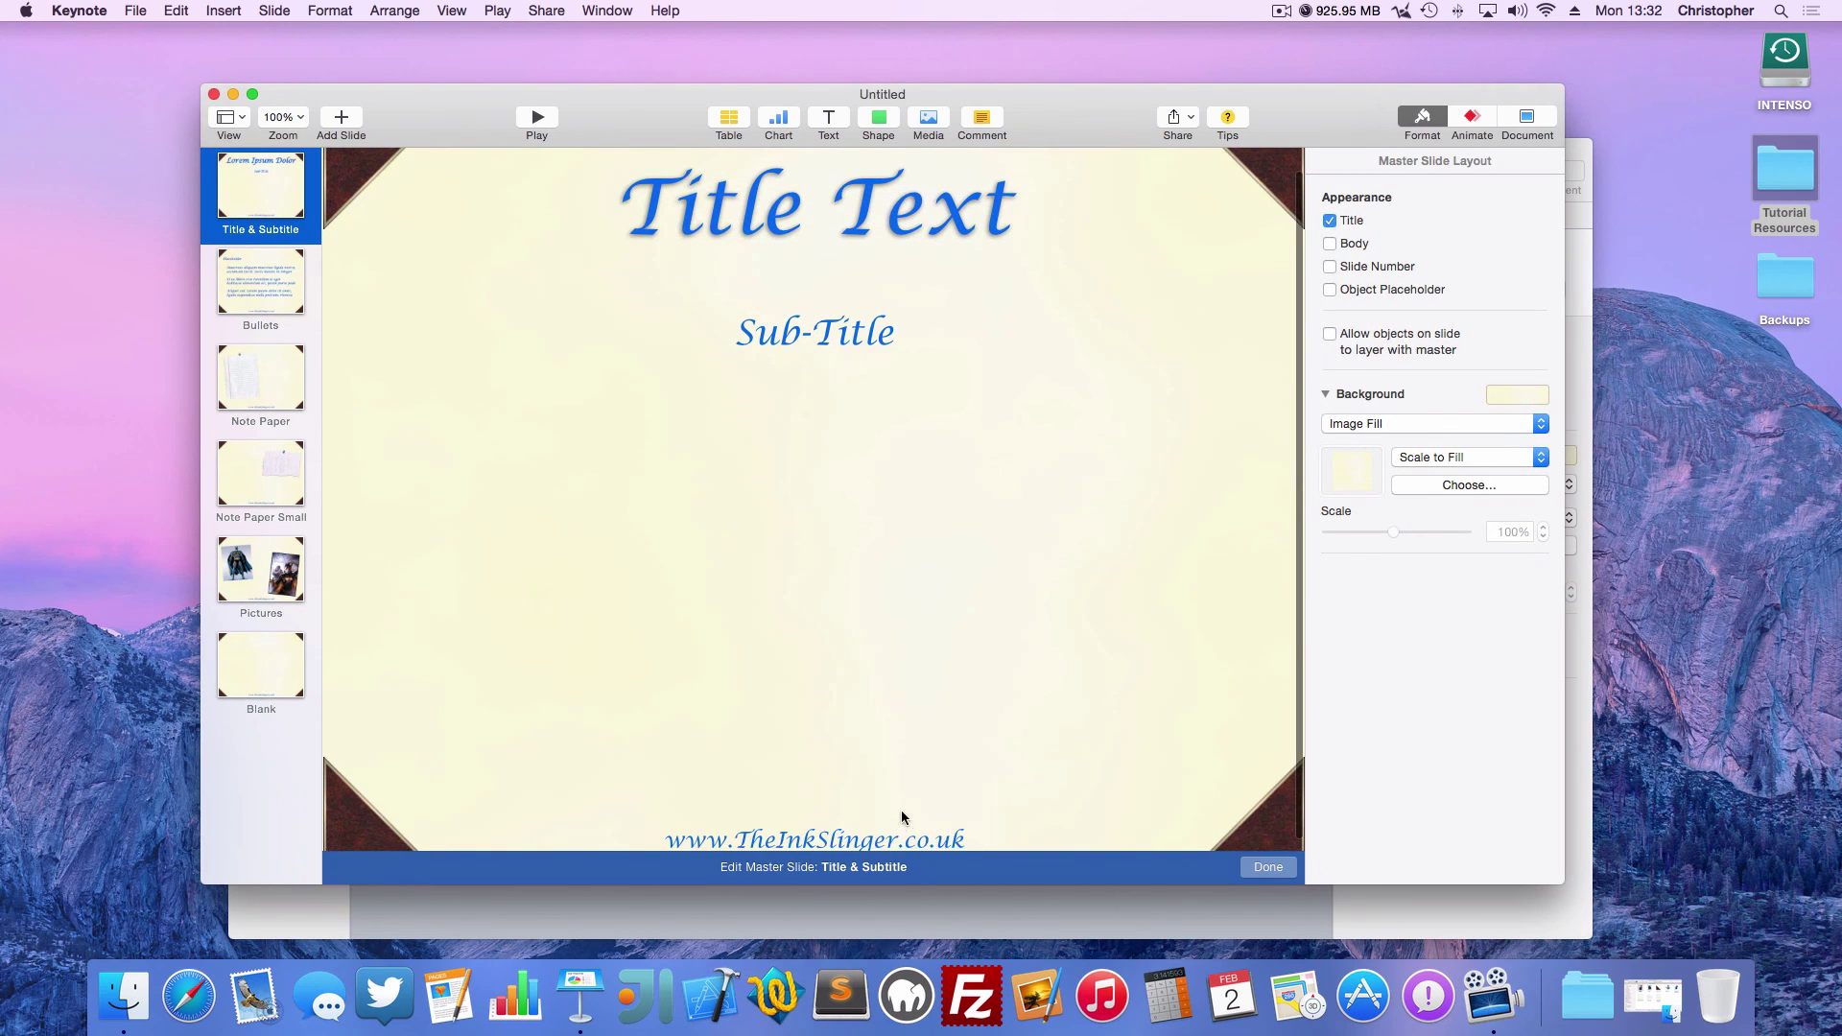
left_click(844, 840)
left_click(585, 716)
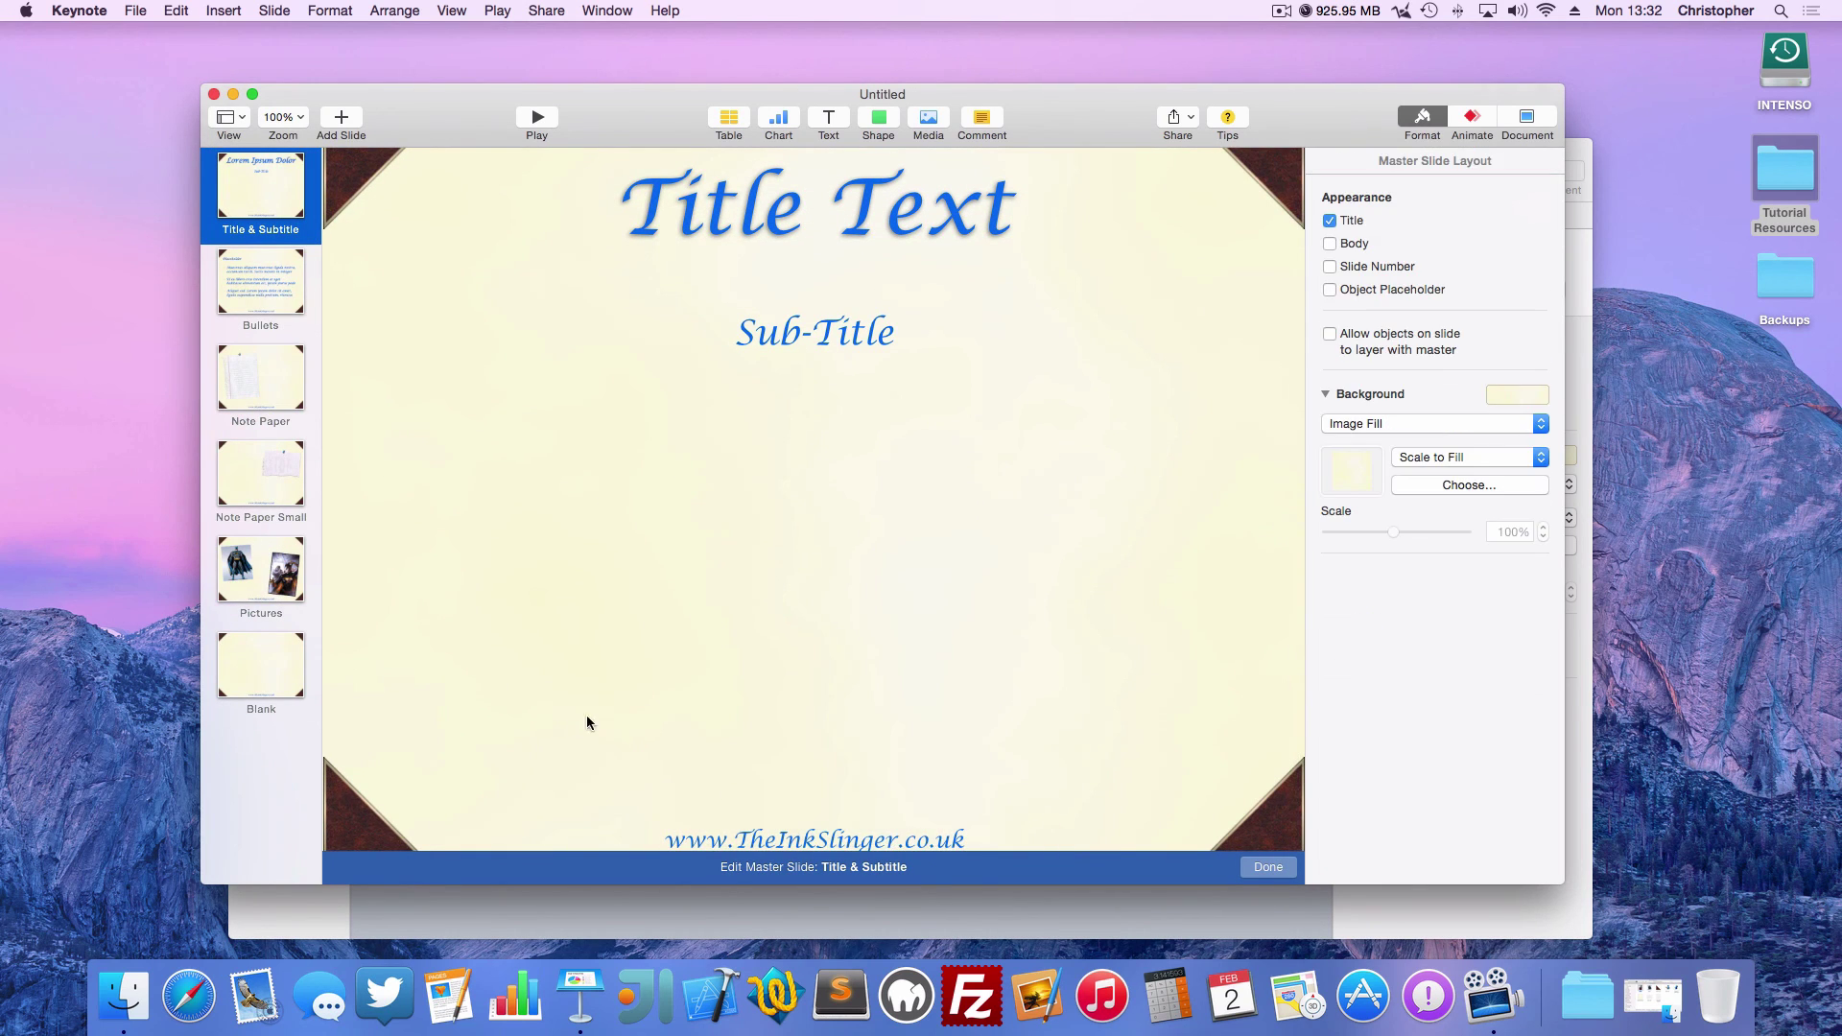
left_click(804, 835)
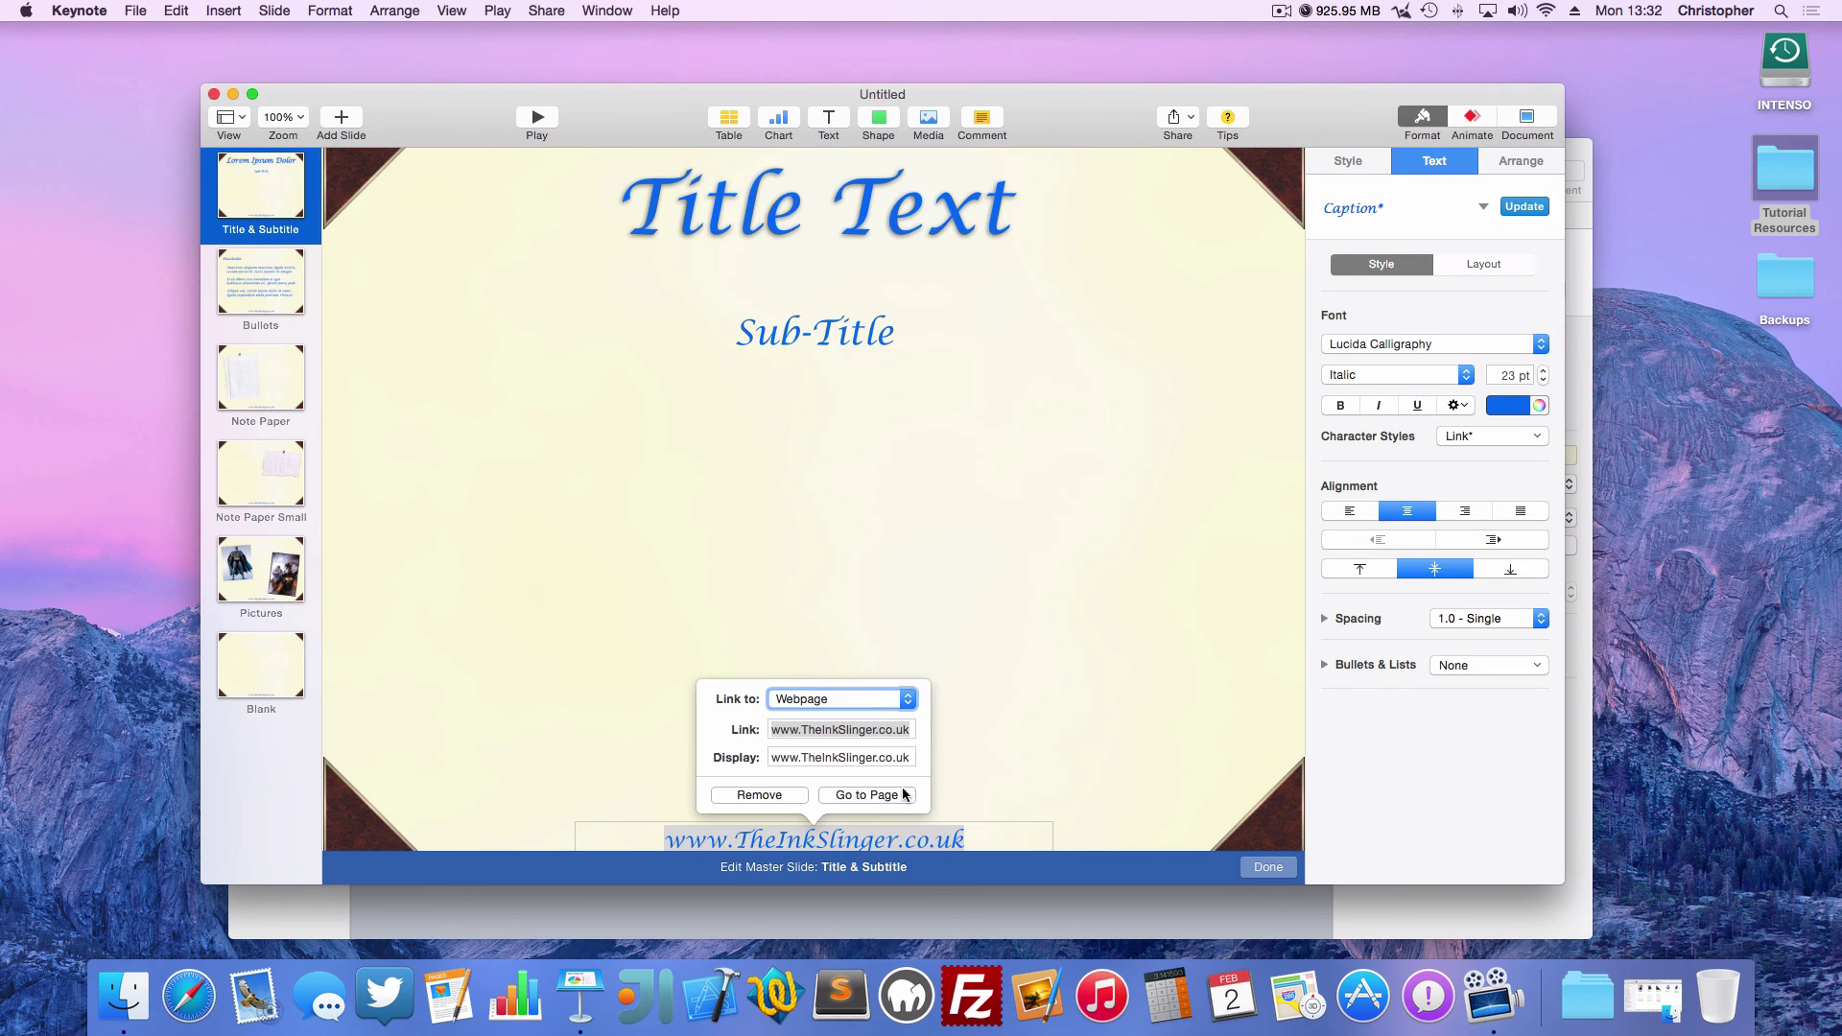
left_click(773, 797)
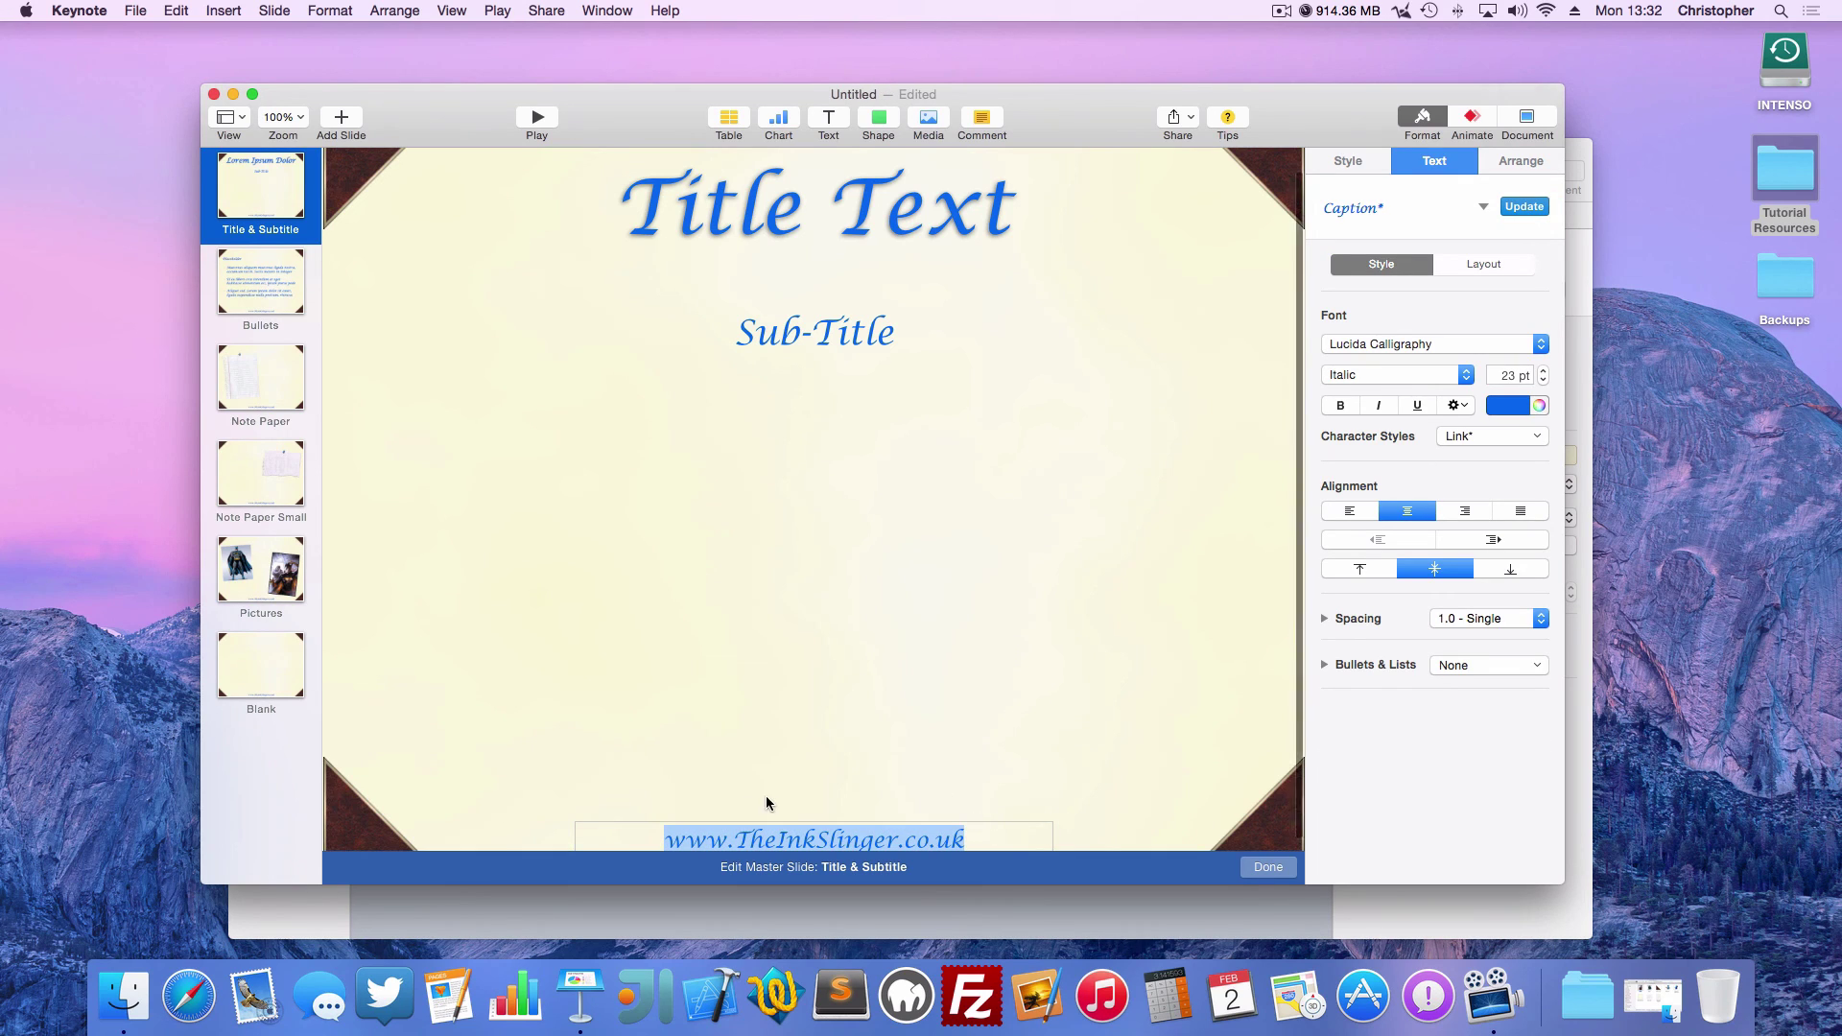
key("BackSpace")
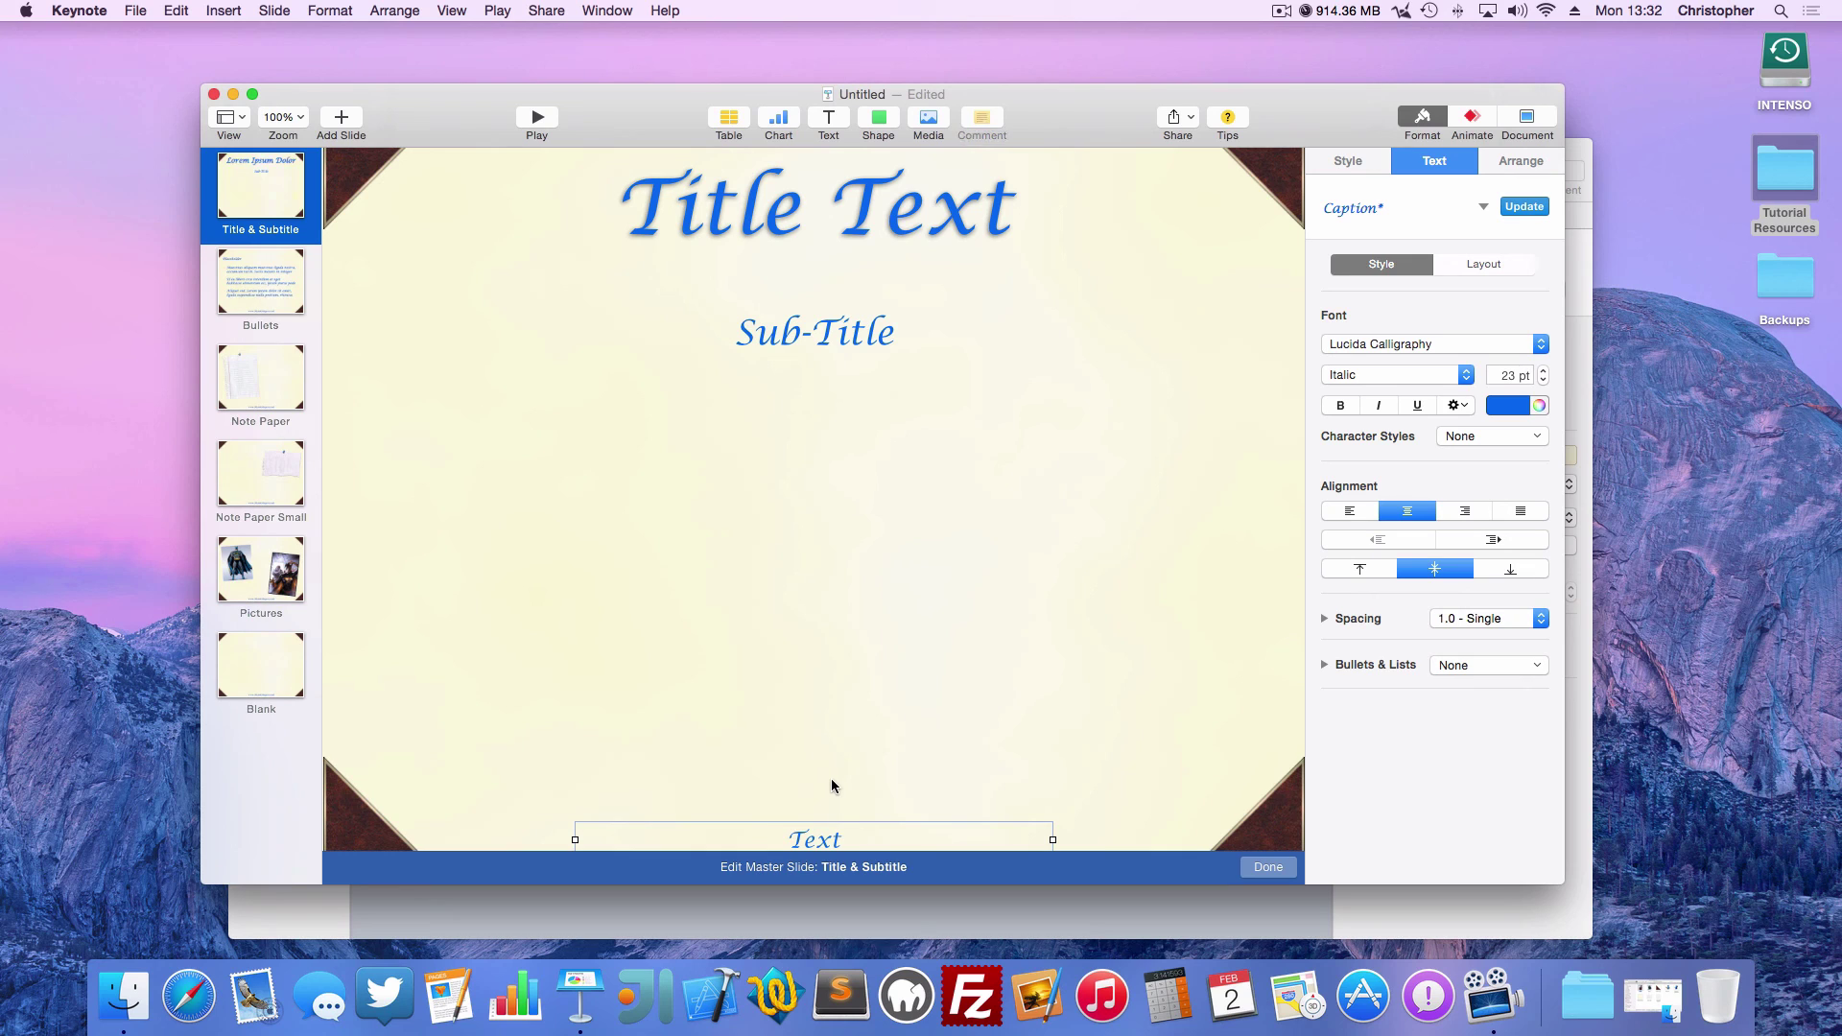
Cut the leftover empty text box off the Title & Subtitle master
right_click(848, 819)
left_click(820, 734)
key("shift+super+0")
scroll(954, 661, "down", 2)
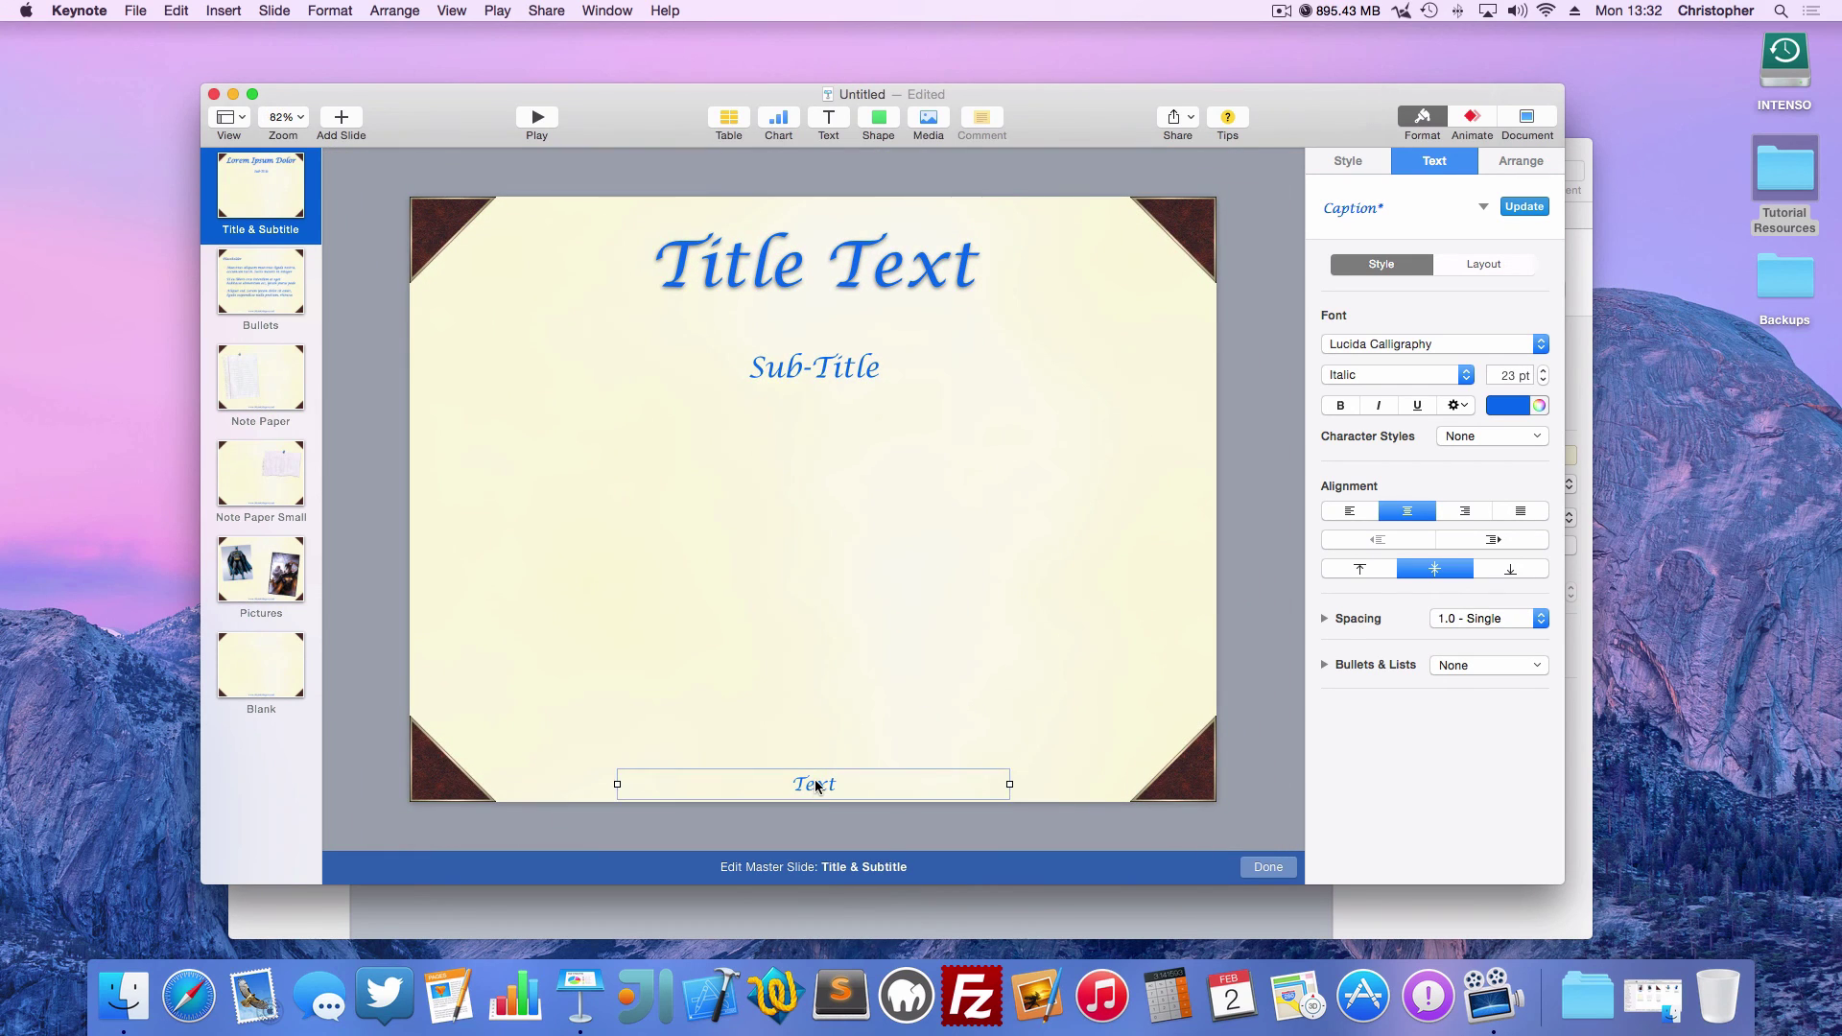
left_click_drag(814, 779, 756, 541)
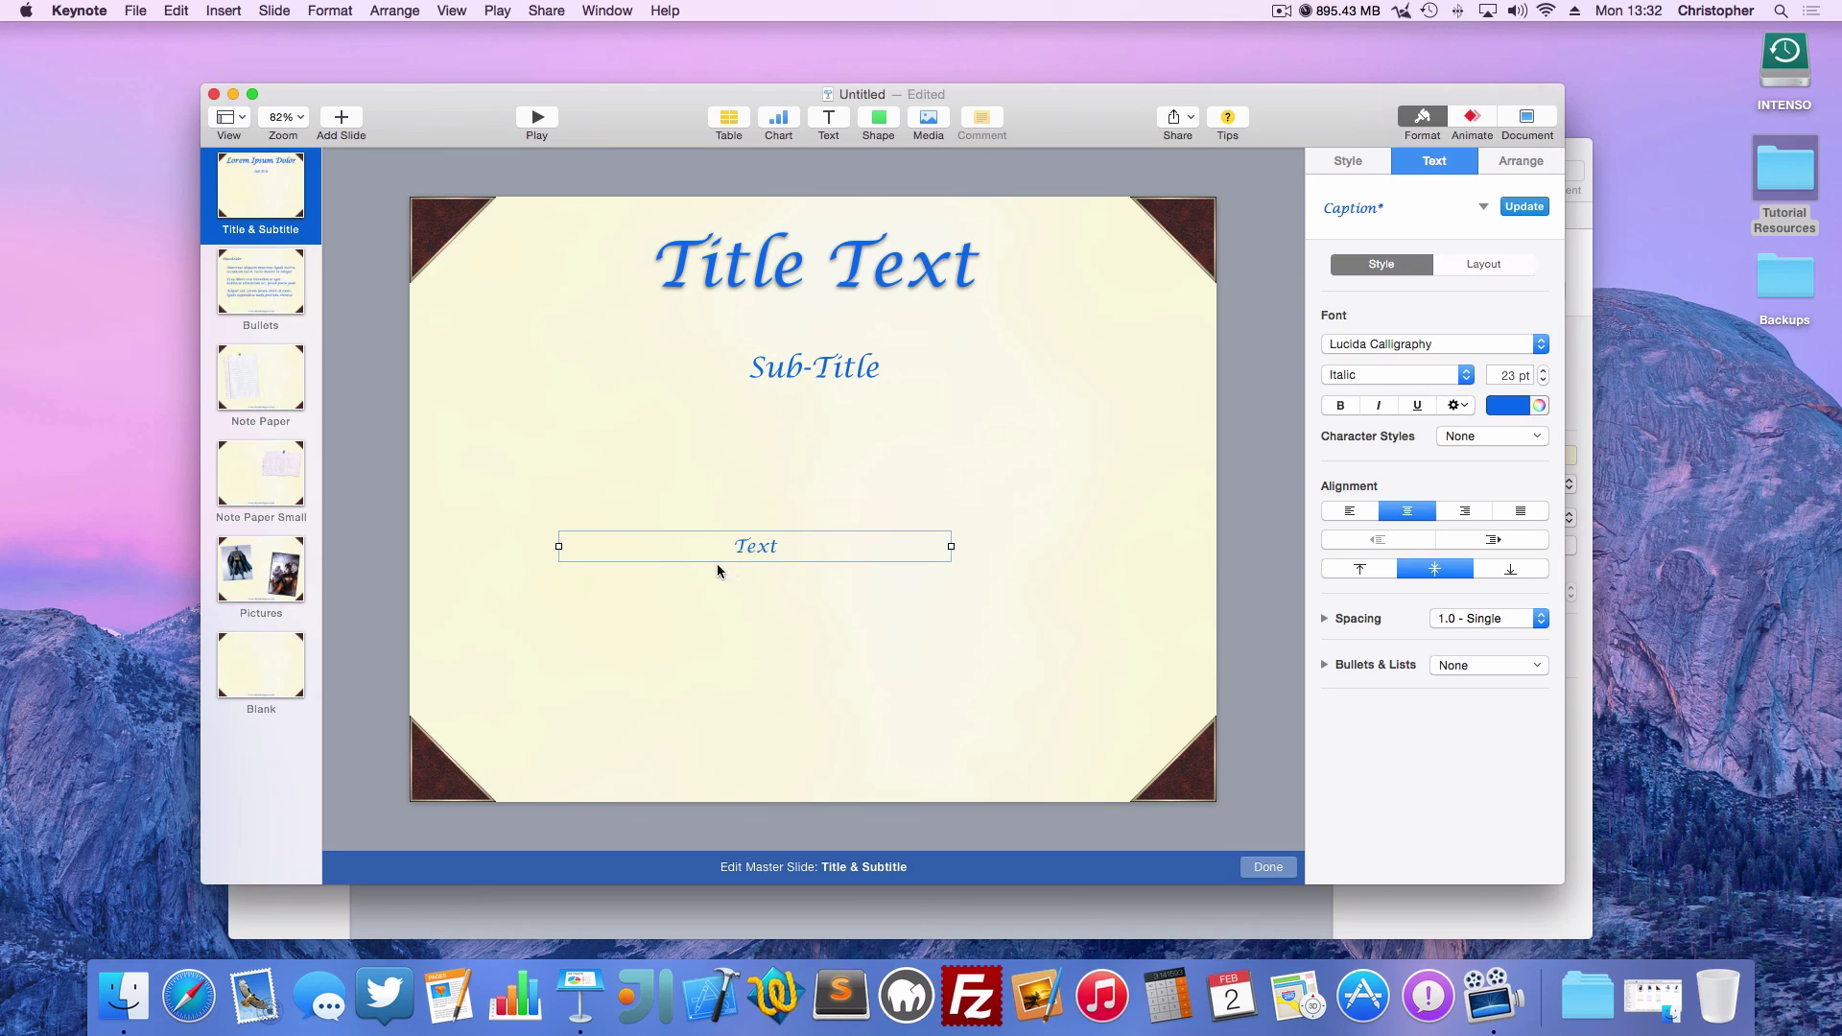
left_click(758, 549)
left_click(765, 668)
left_click(756, 529)
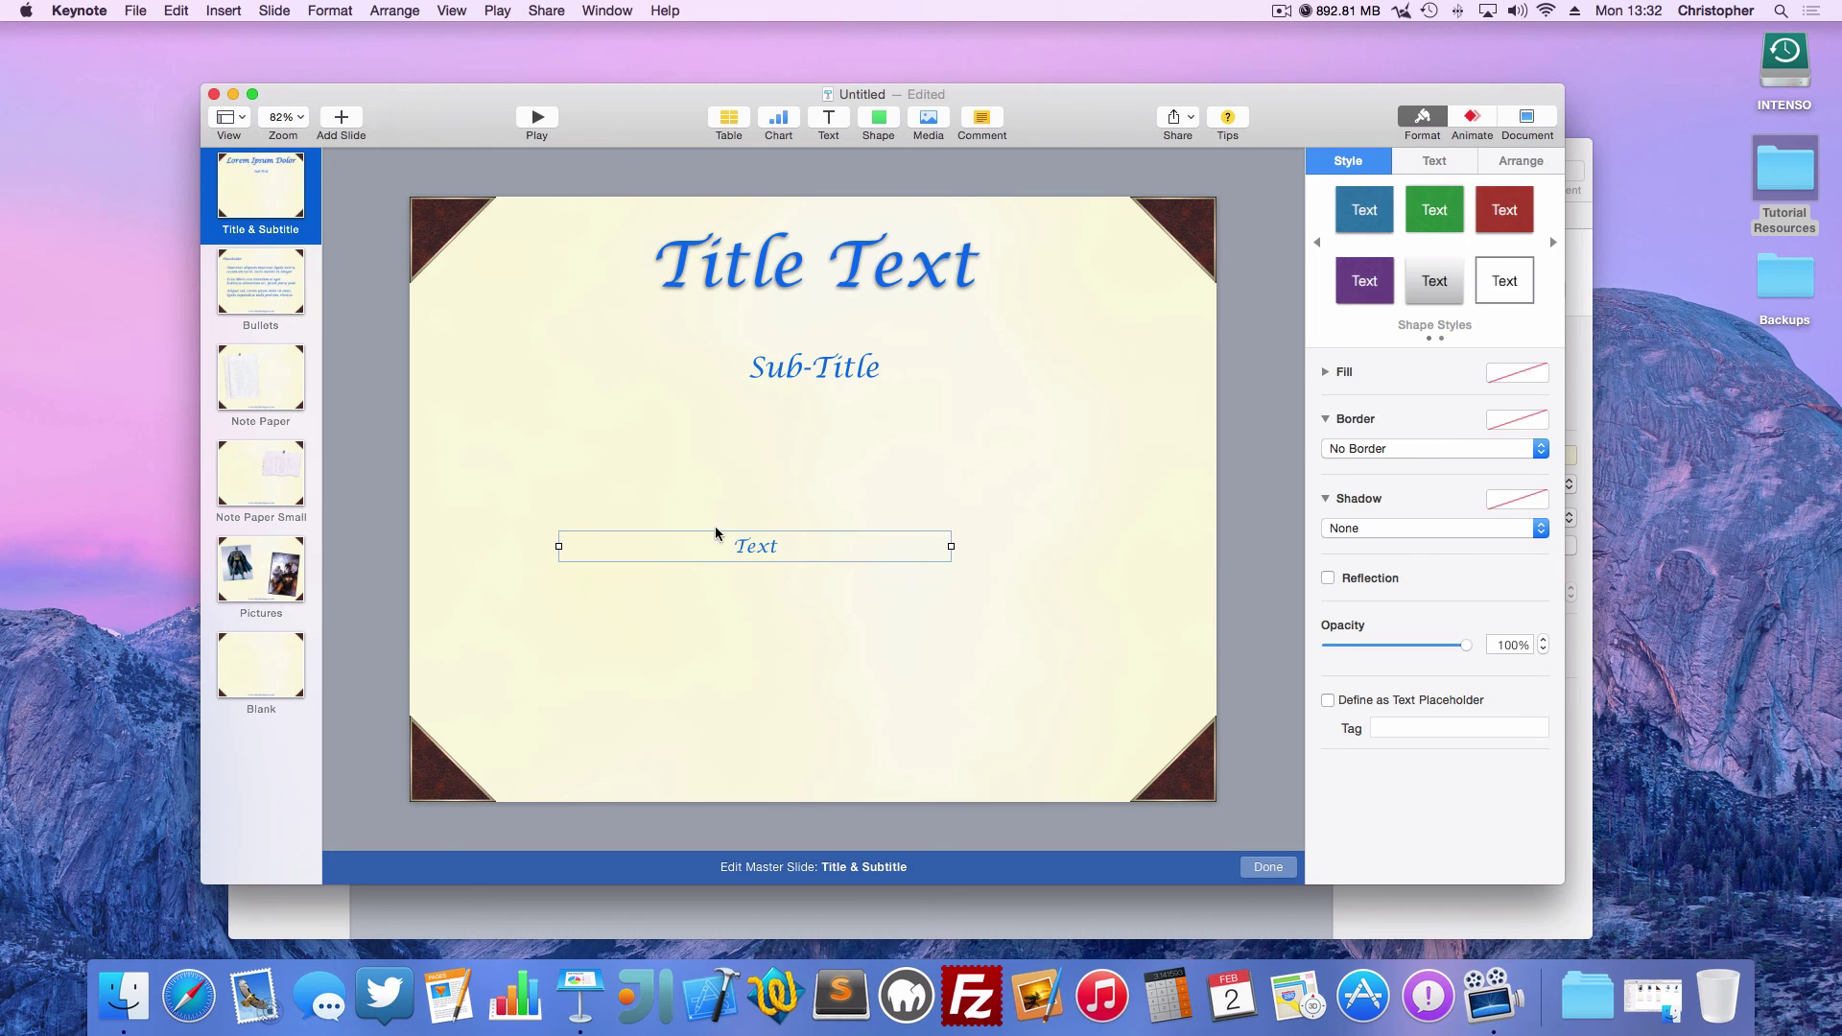
right_click(568, 538)
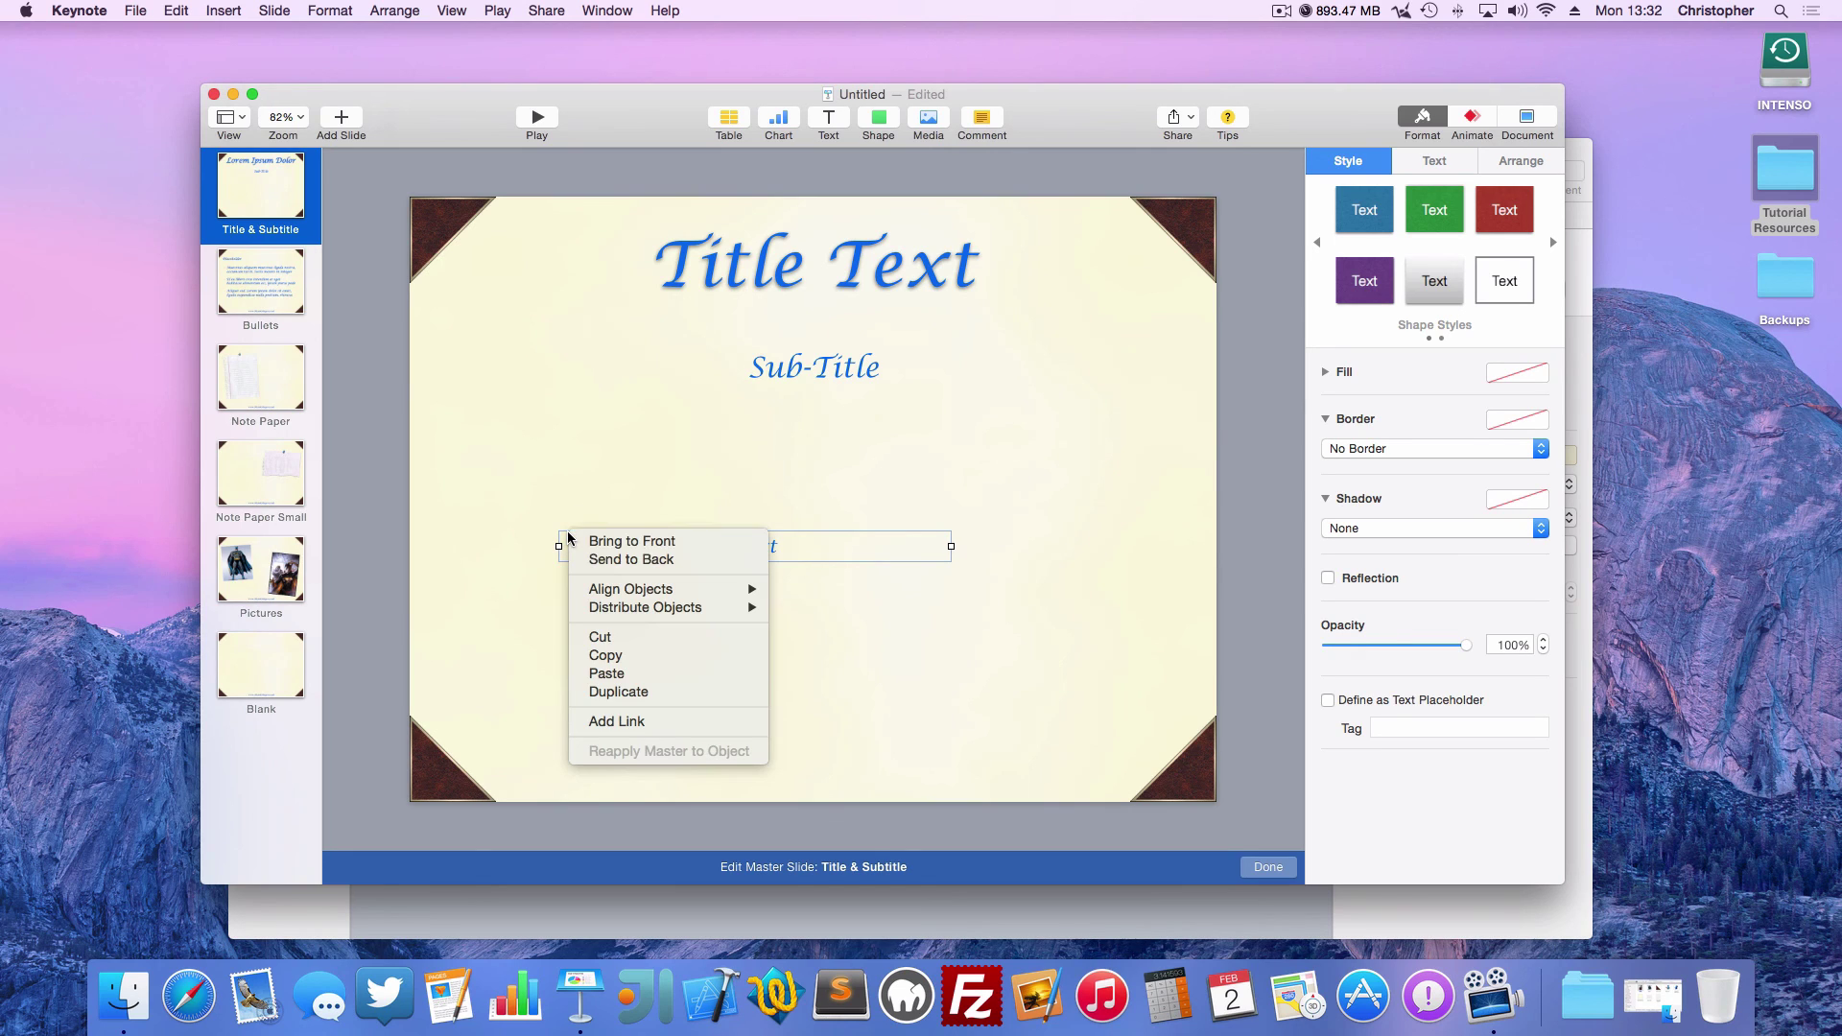
left_click(620, 639)
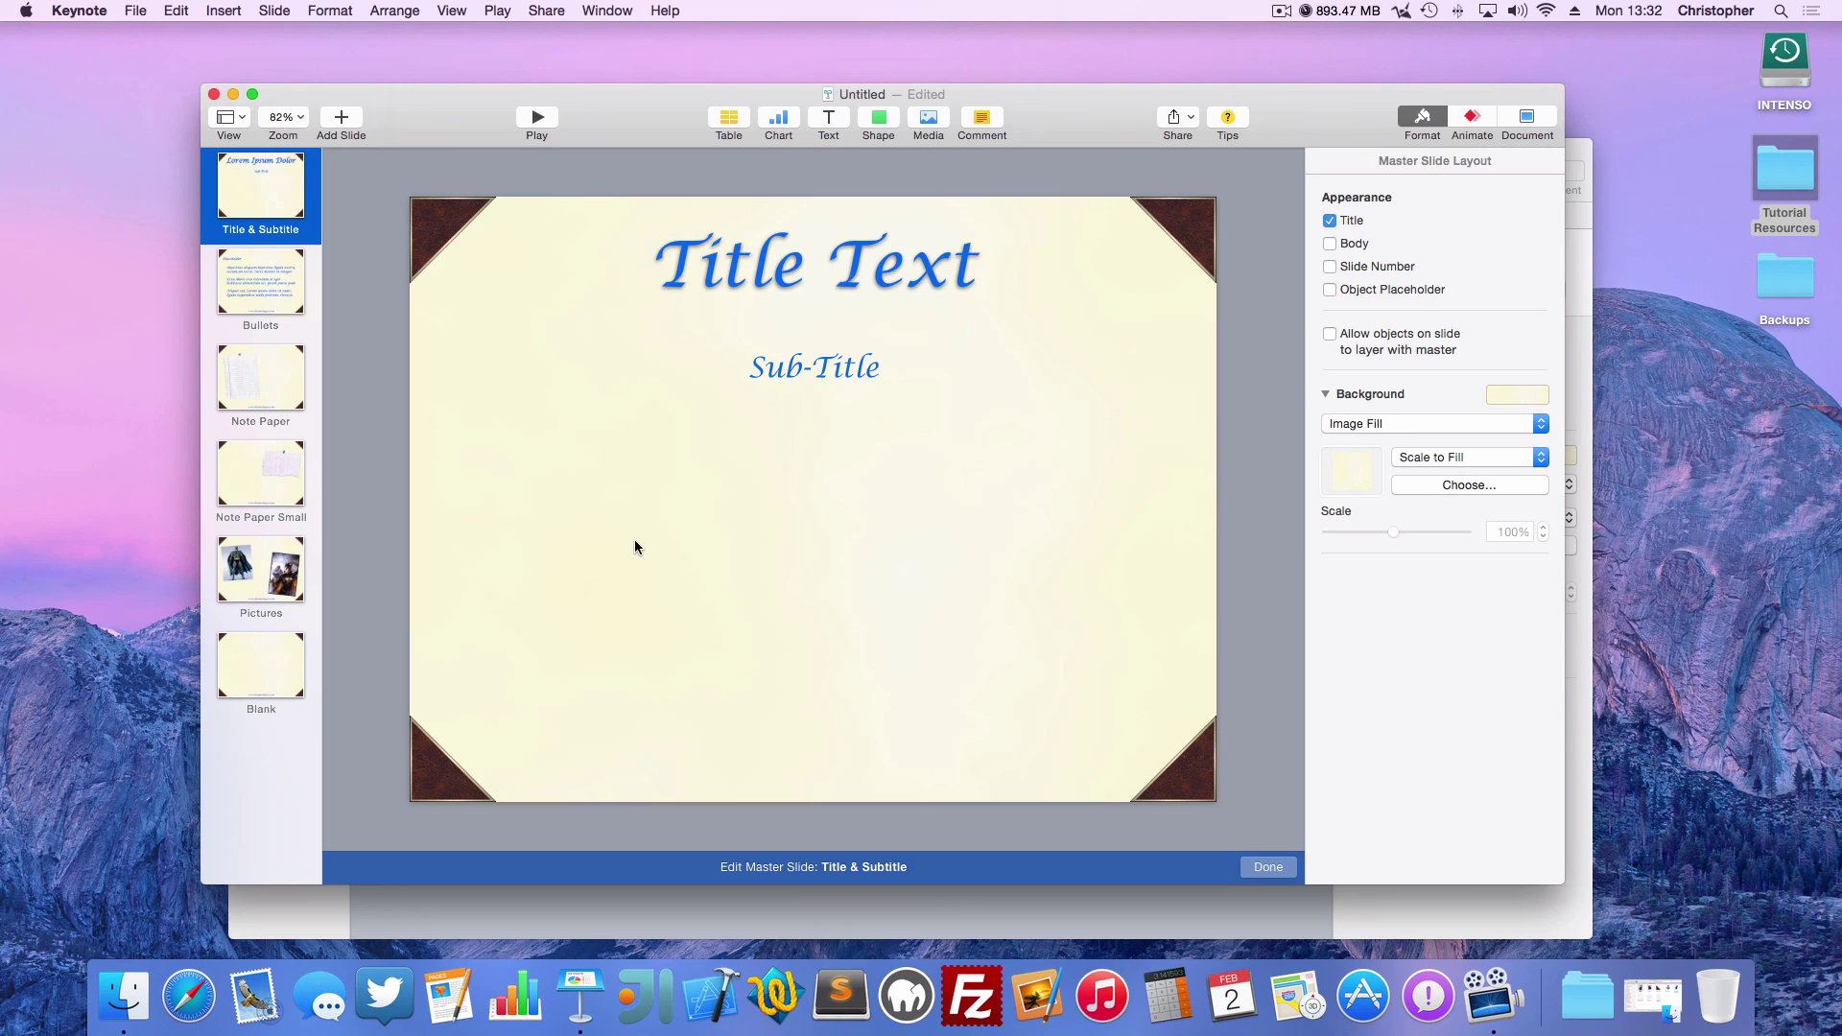
Check the Bullets master, return to Title & Subtitle, and finish master editing
left_click(278, 261)
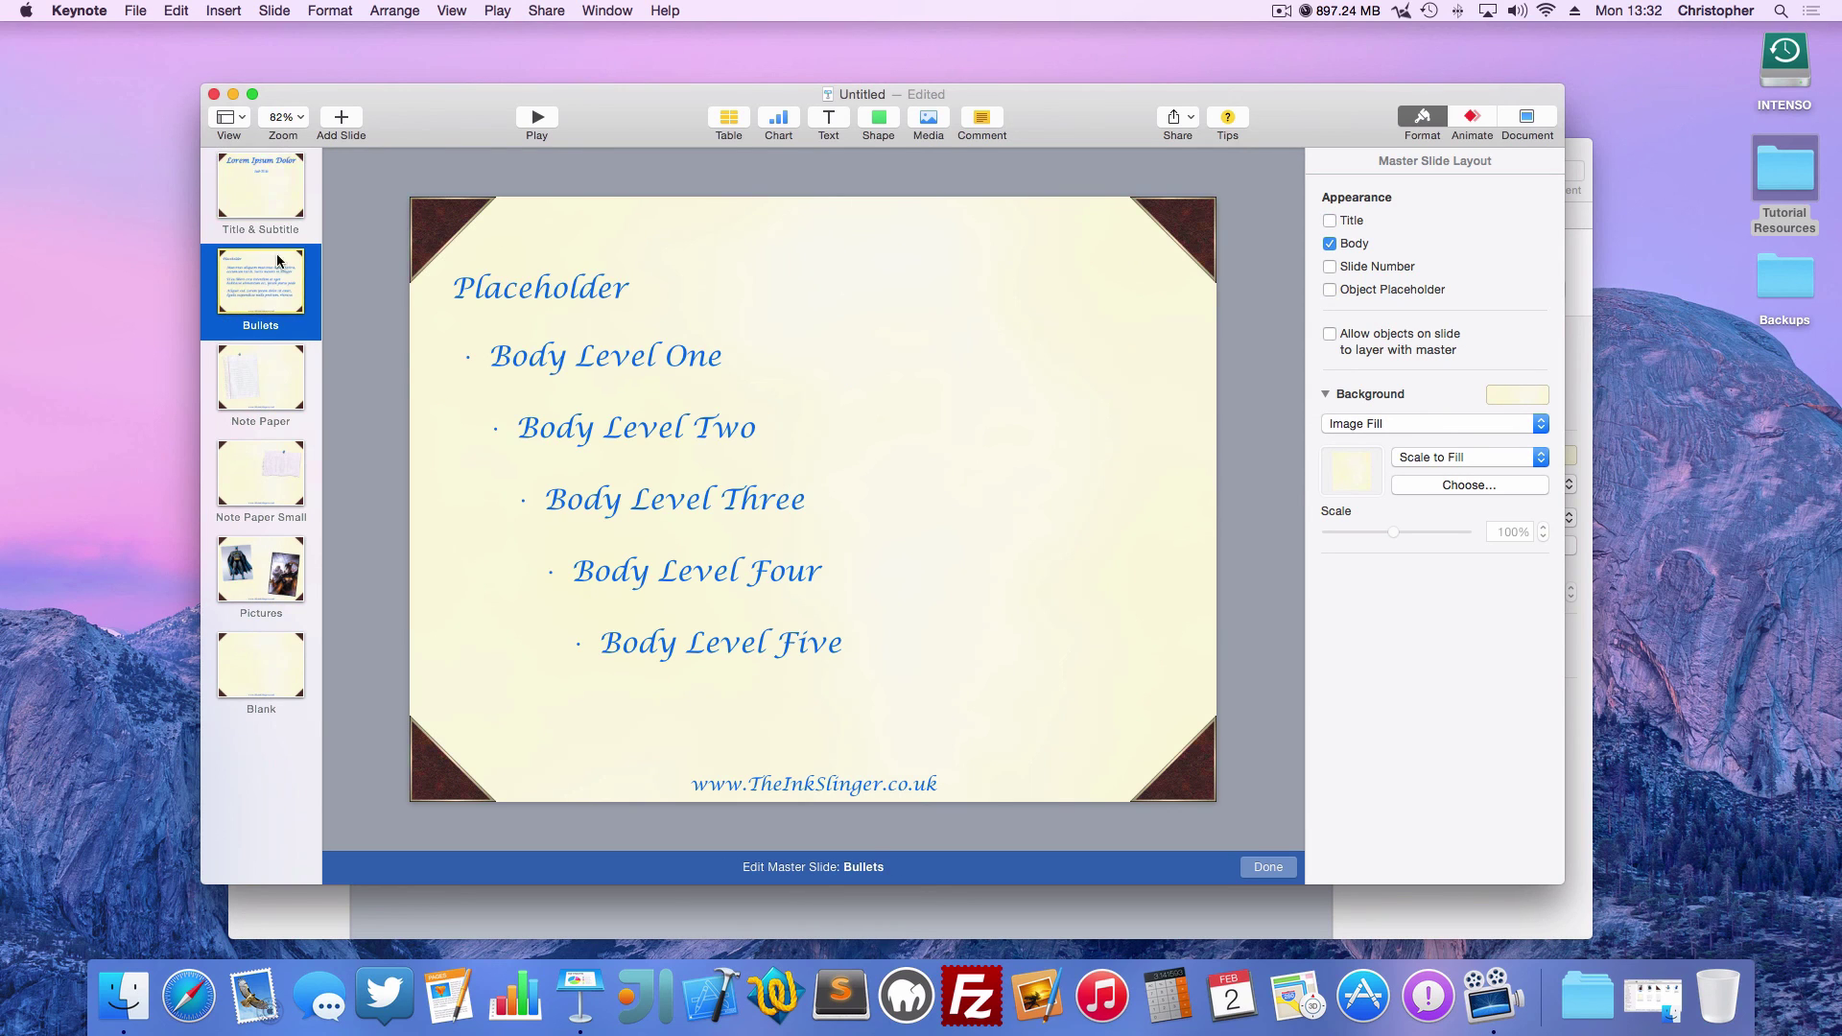
left_click(234, 171)
left_click(1264, 870)
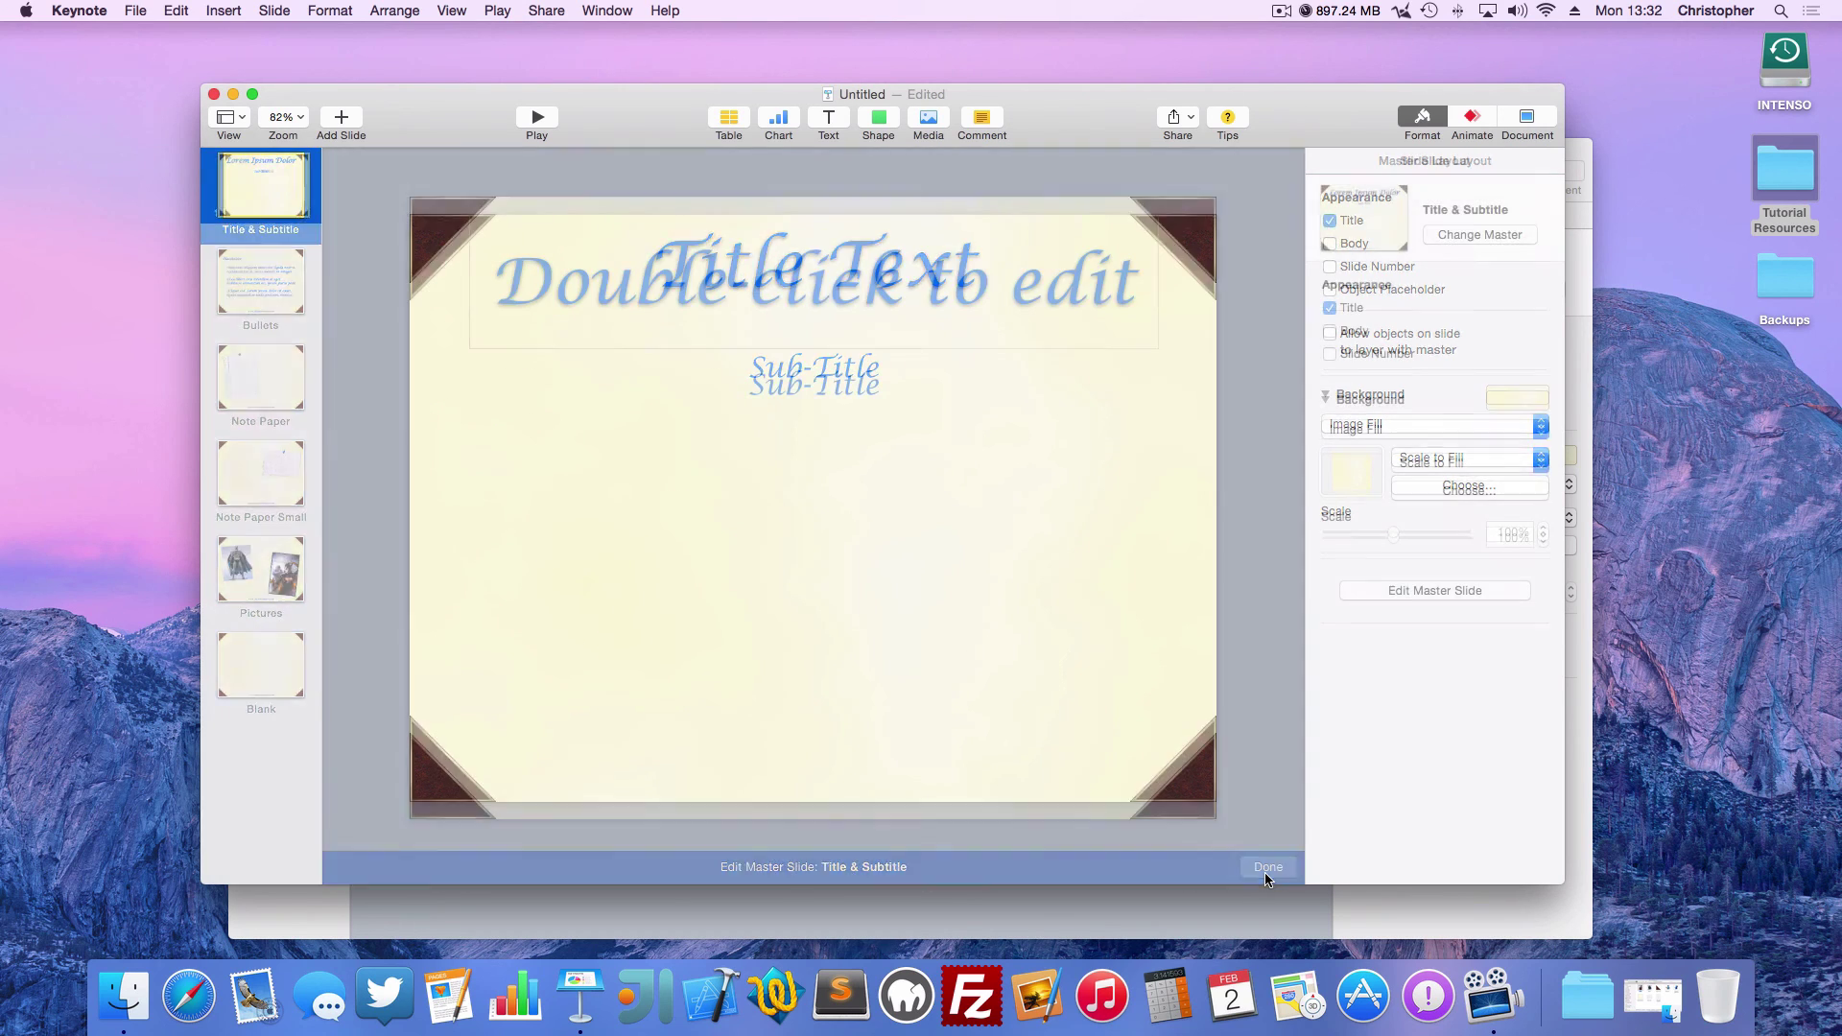
left_click(342, 117)
Add two more Title & Subtitle slides to the new deck
left_click(302, 197)
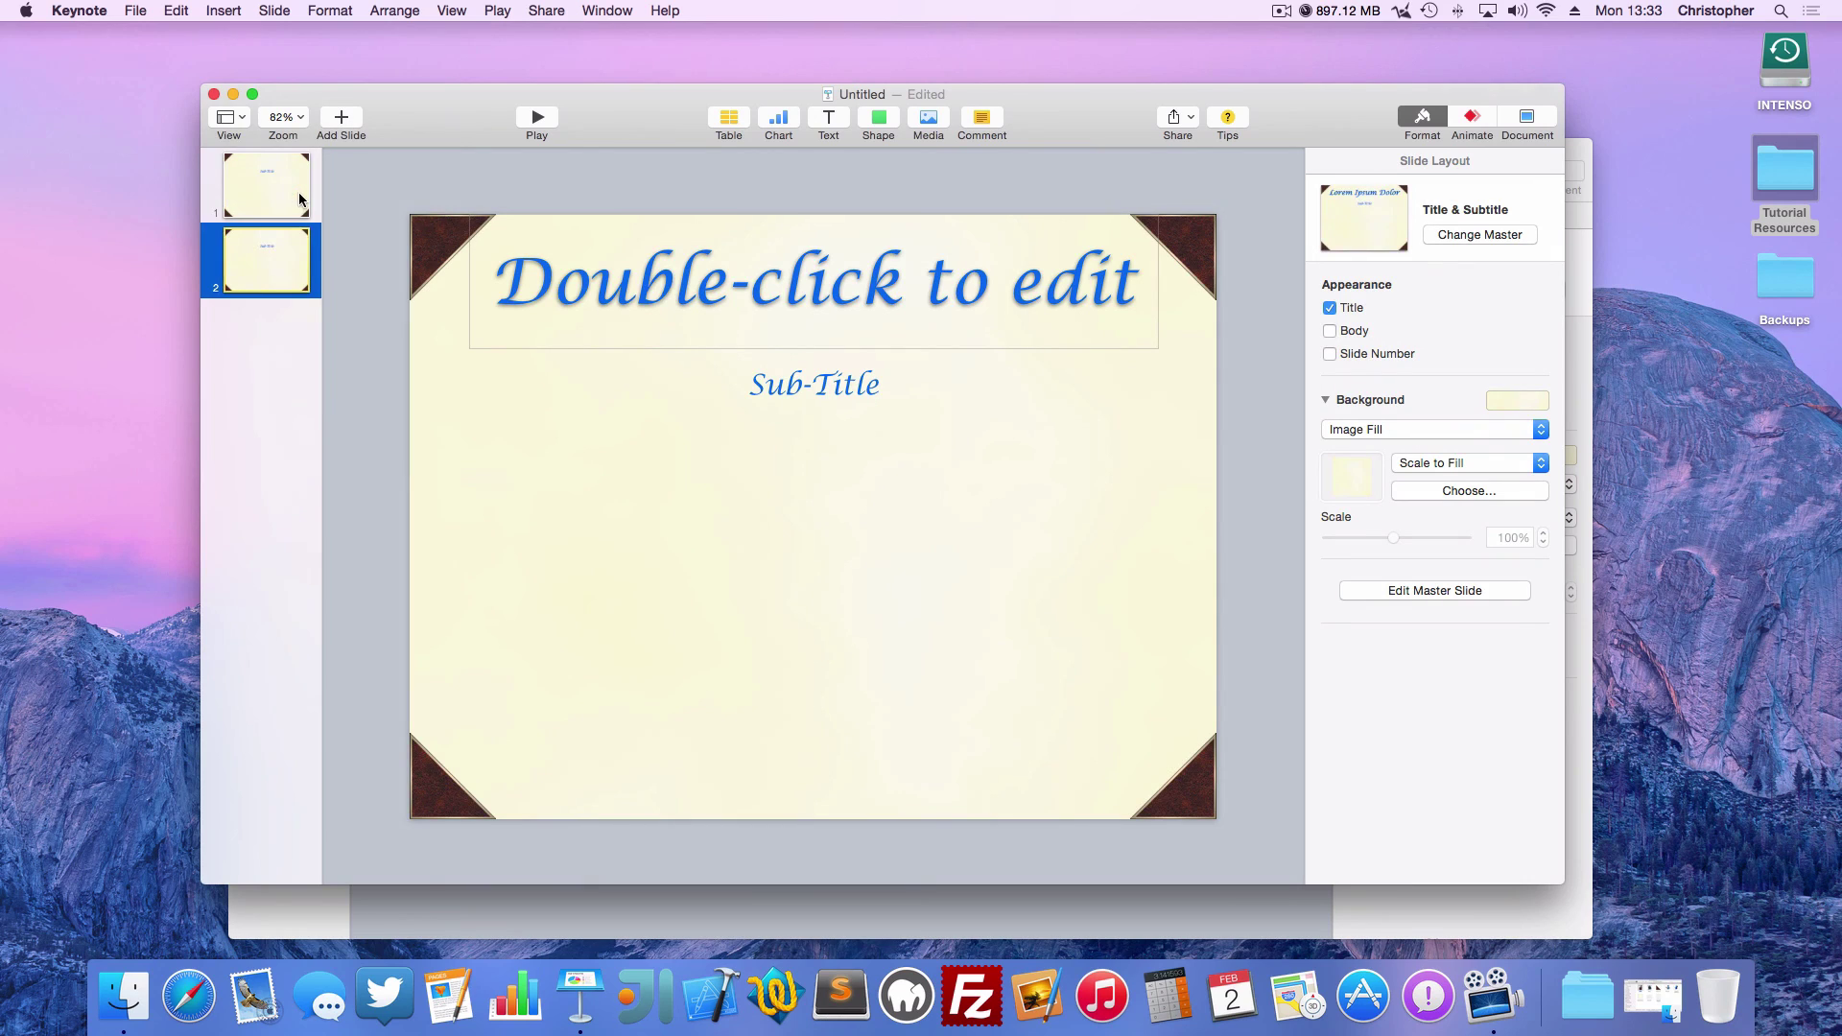
left_click(341, 117)
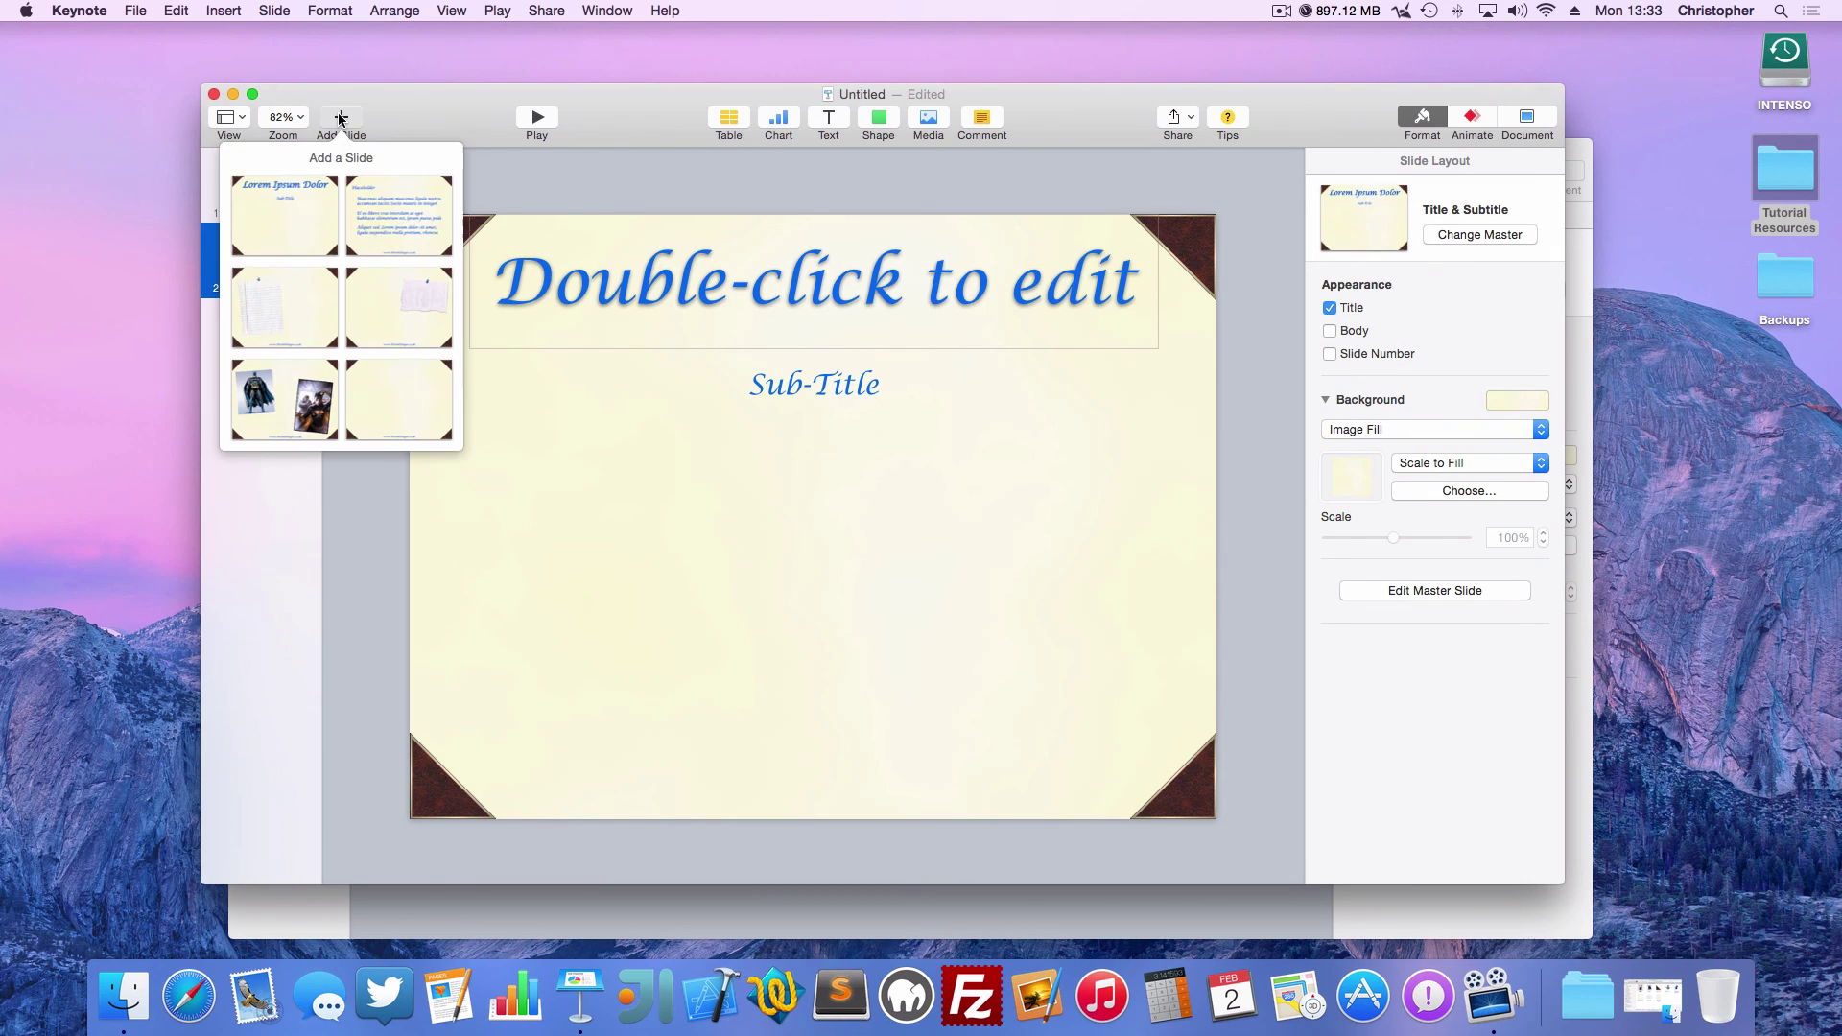
left_click(300, 247)
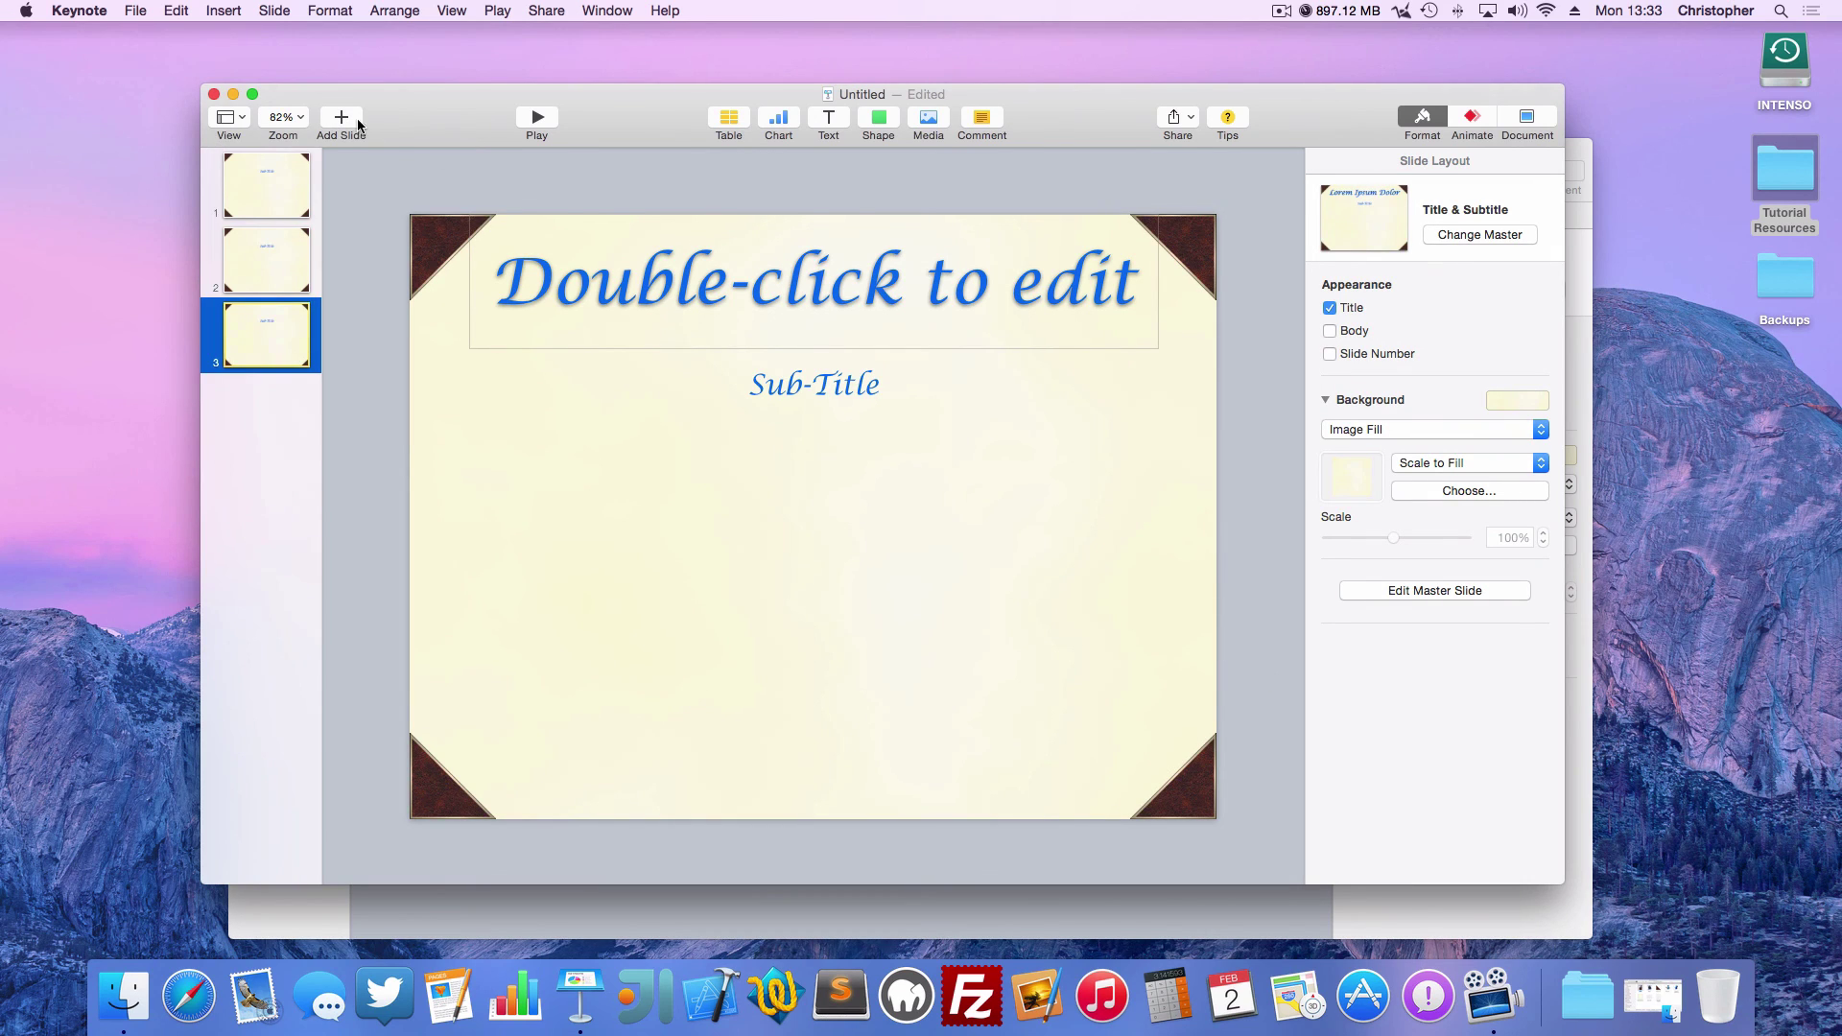